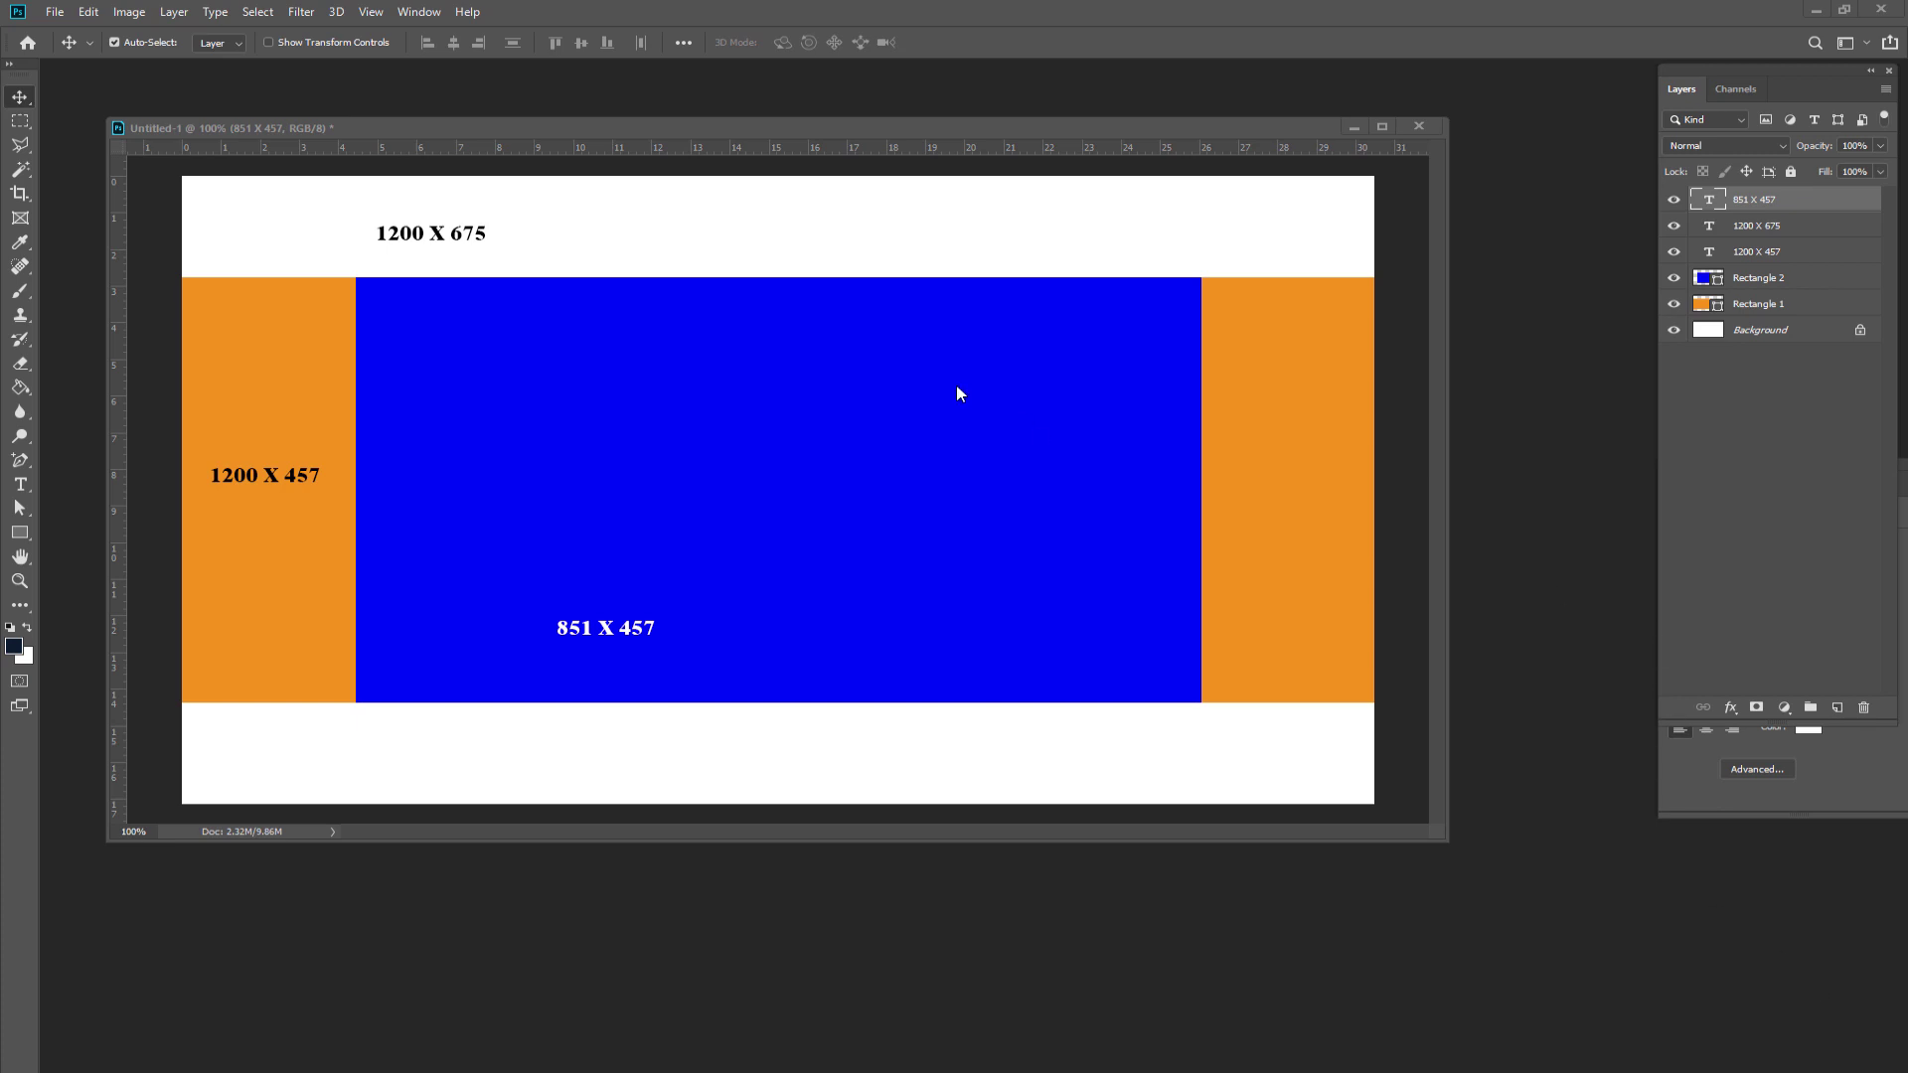
- Create a new white document of 1200 × 675 px at 100 ppi from File > New
{"action": "left_click_drag", "start_coordinate": [692, 125], "coordinate": [709, 122]}
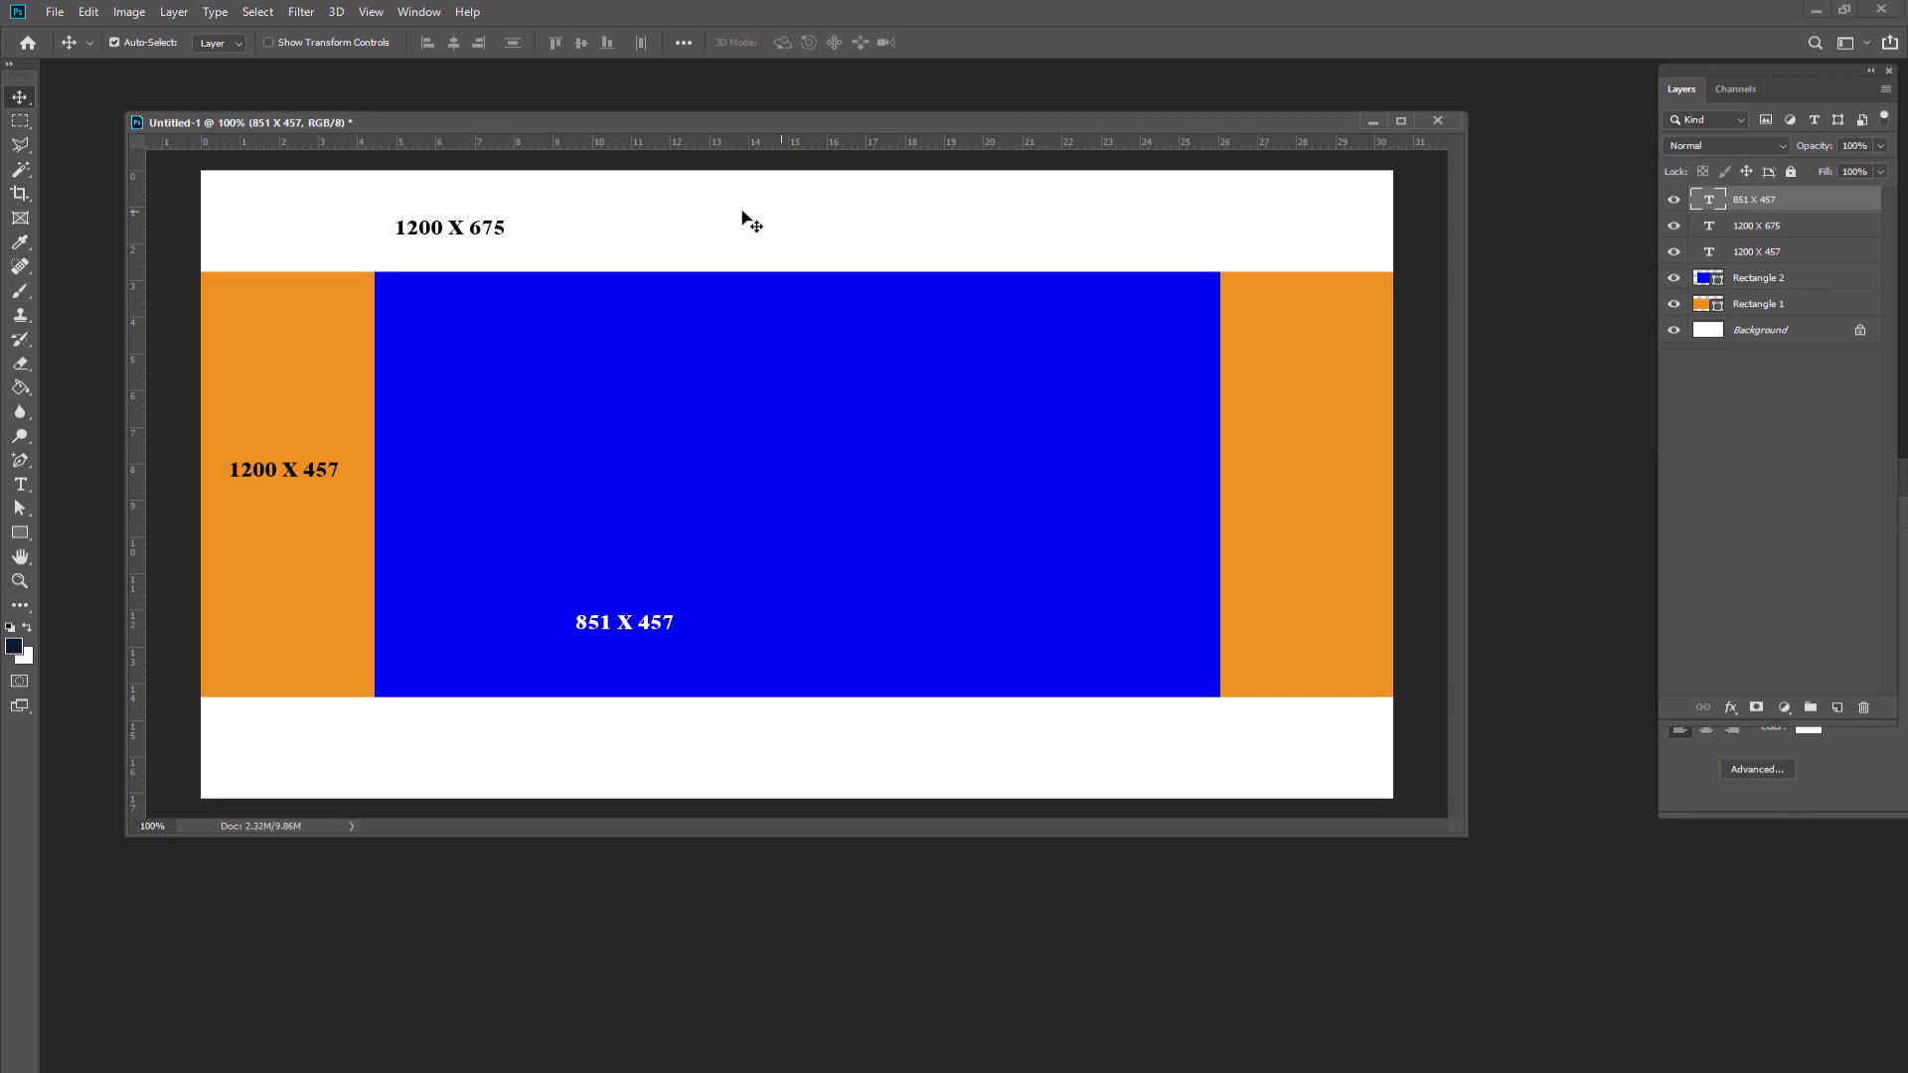
{"action": "left_click", "coordinate": [56, 14]}
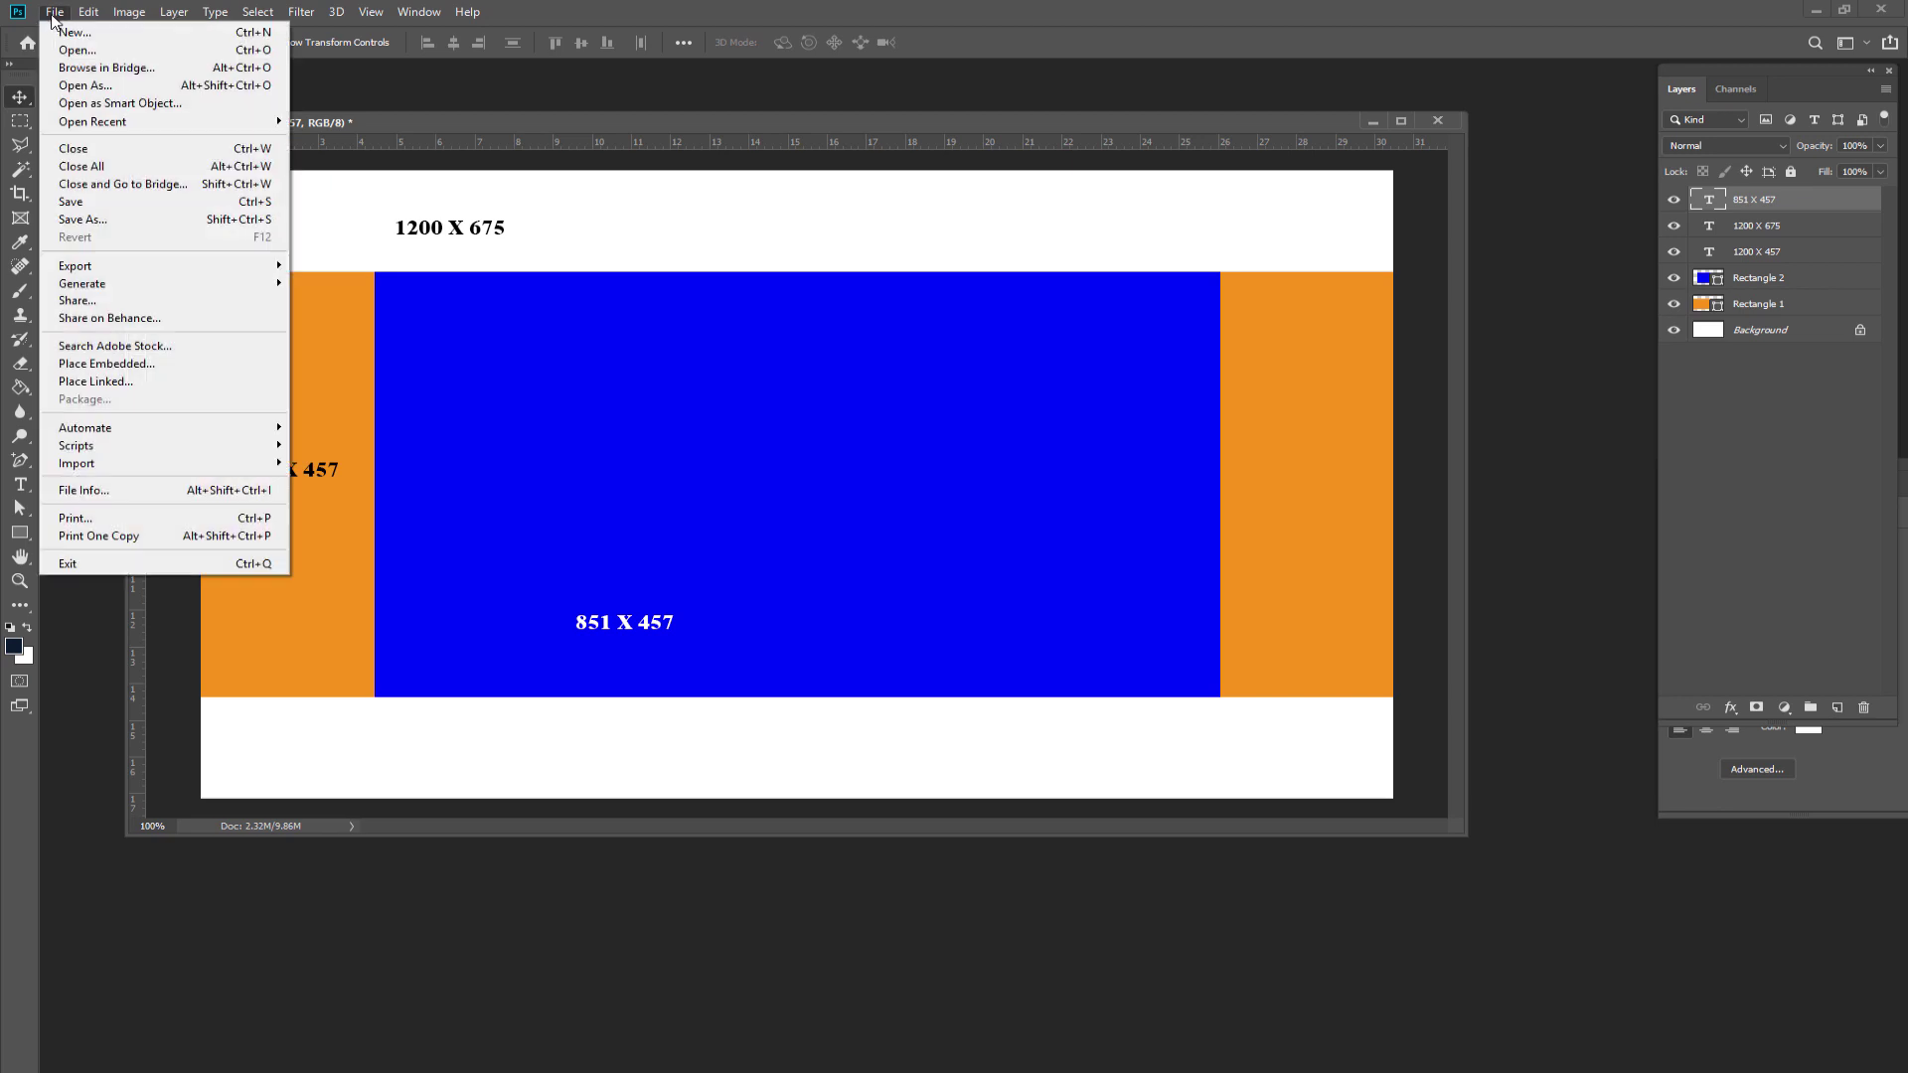
{"action": "left_click", "coordinate": [76, 33]}
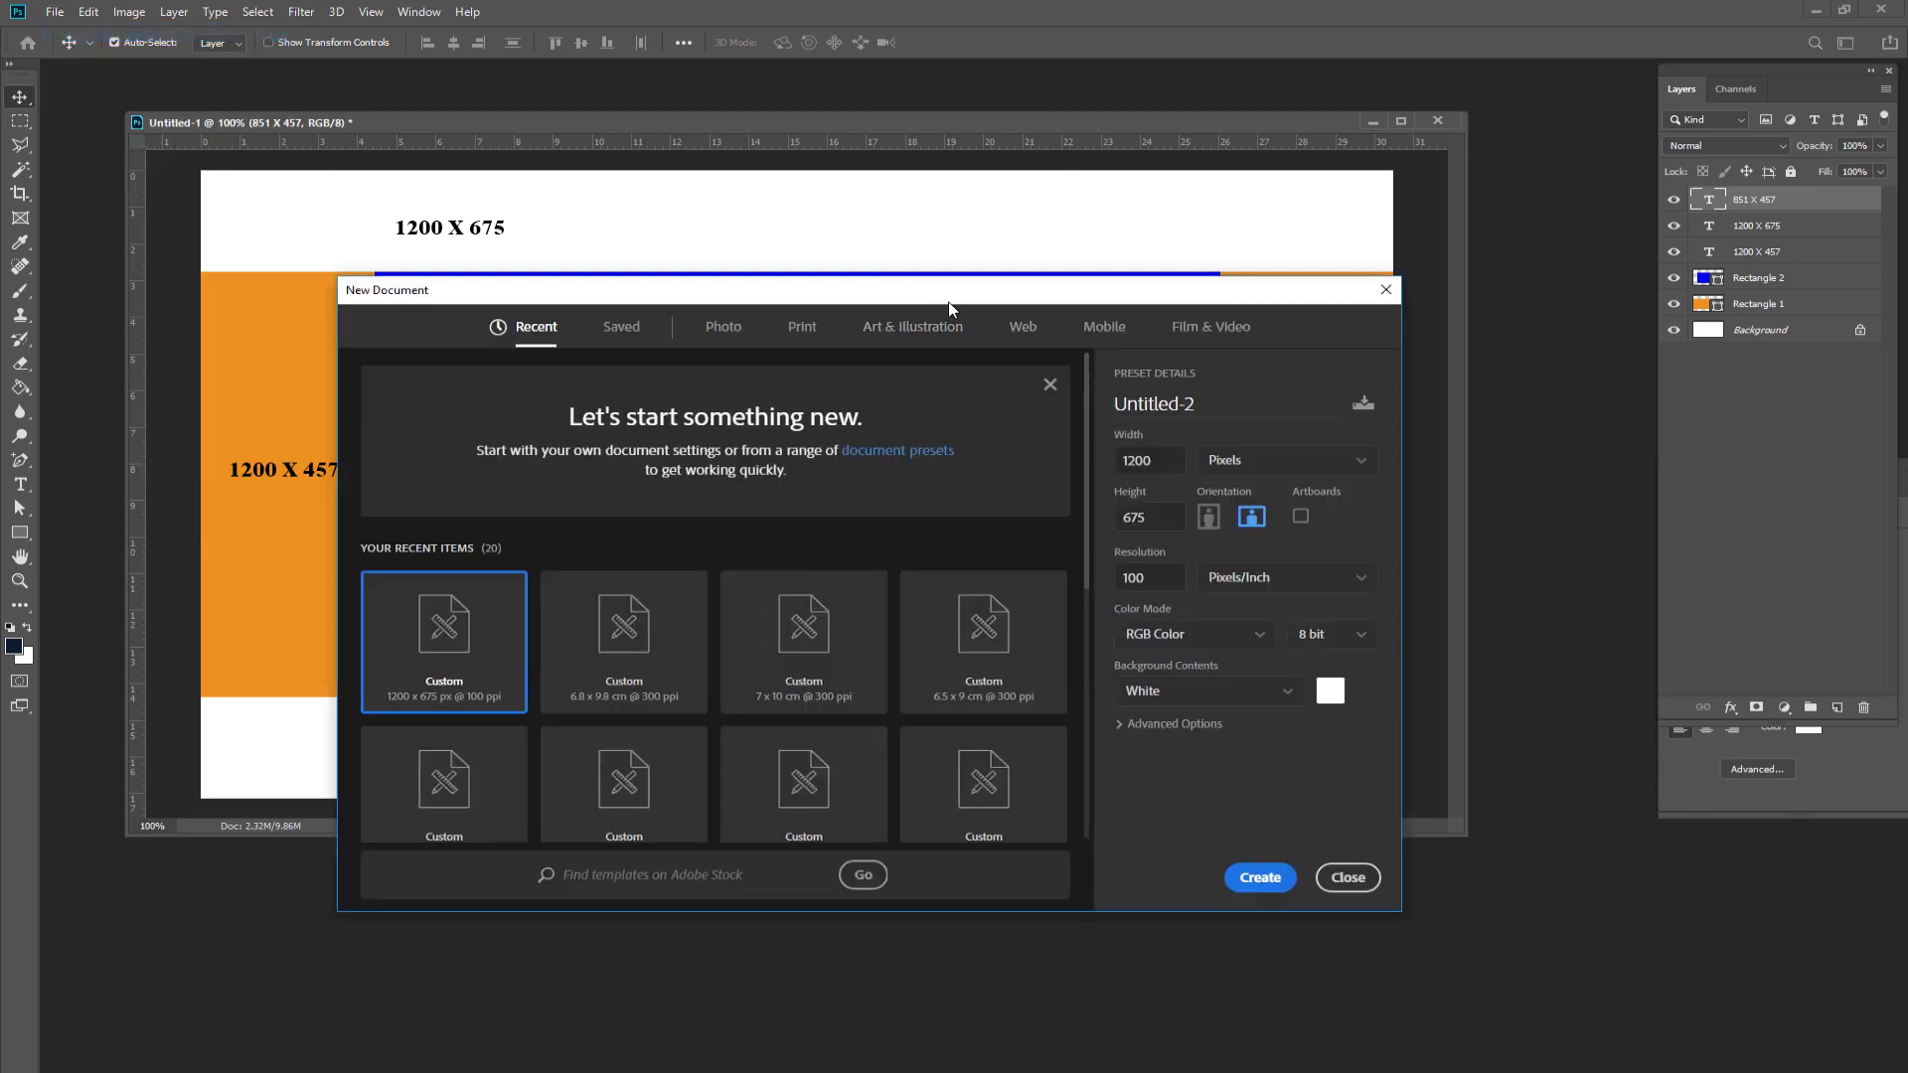
{"action": "left_click_drag", "start_coordinate": [896, 293], "coordinate": [1096, 383]}
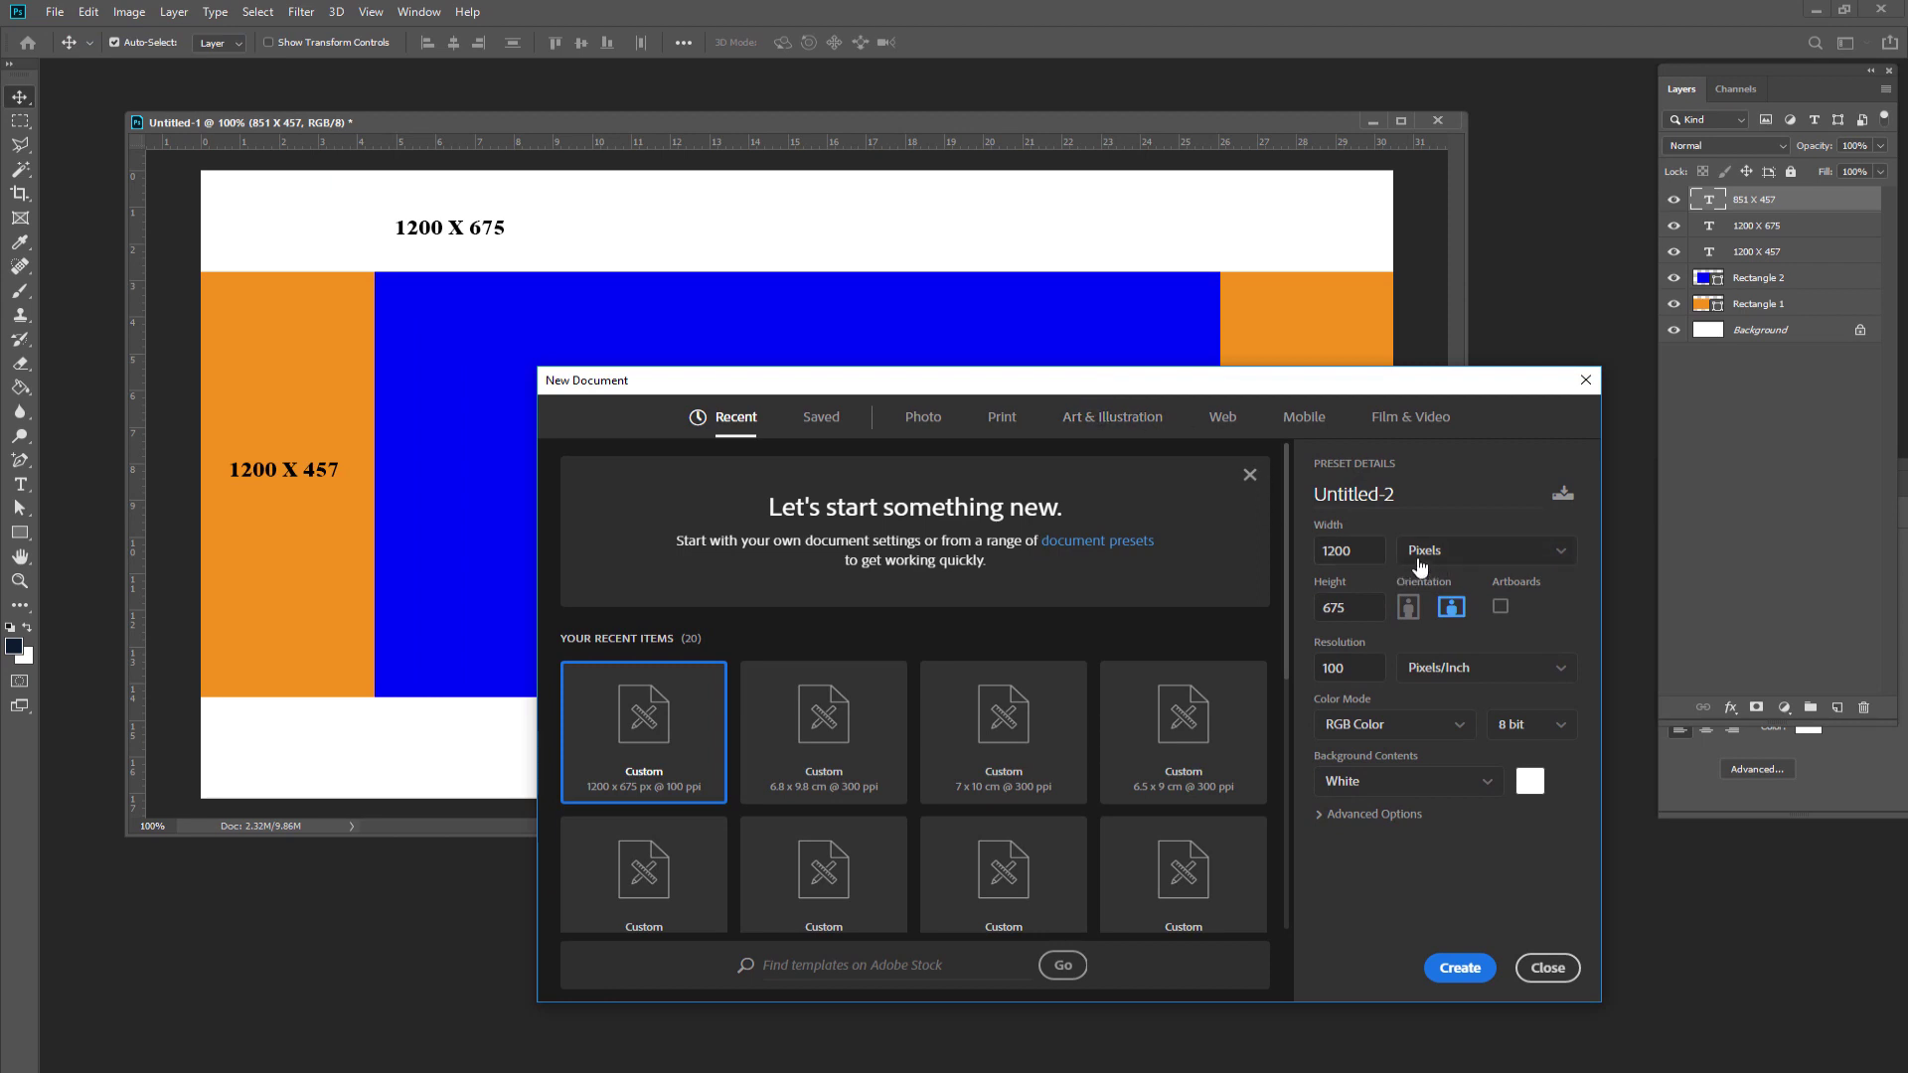
{"action": "double_click", "coordinate": [1365, 555]}
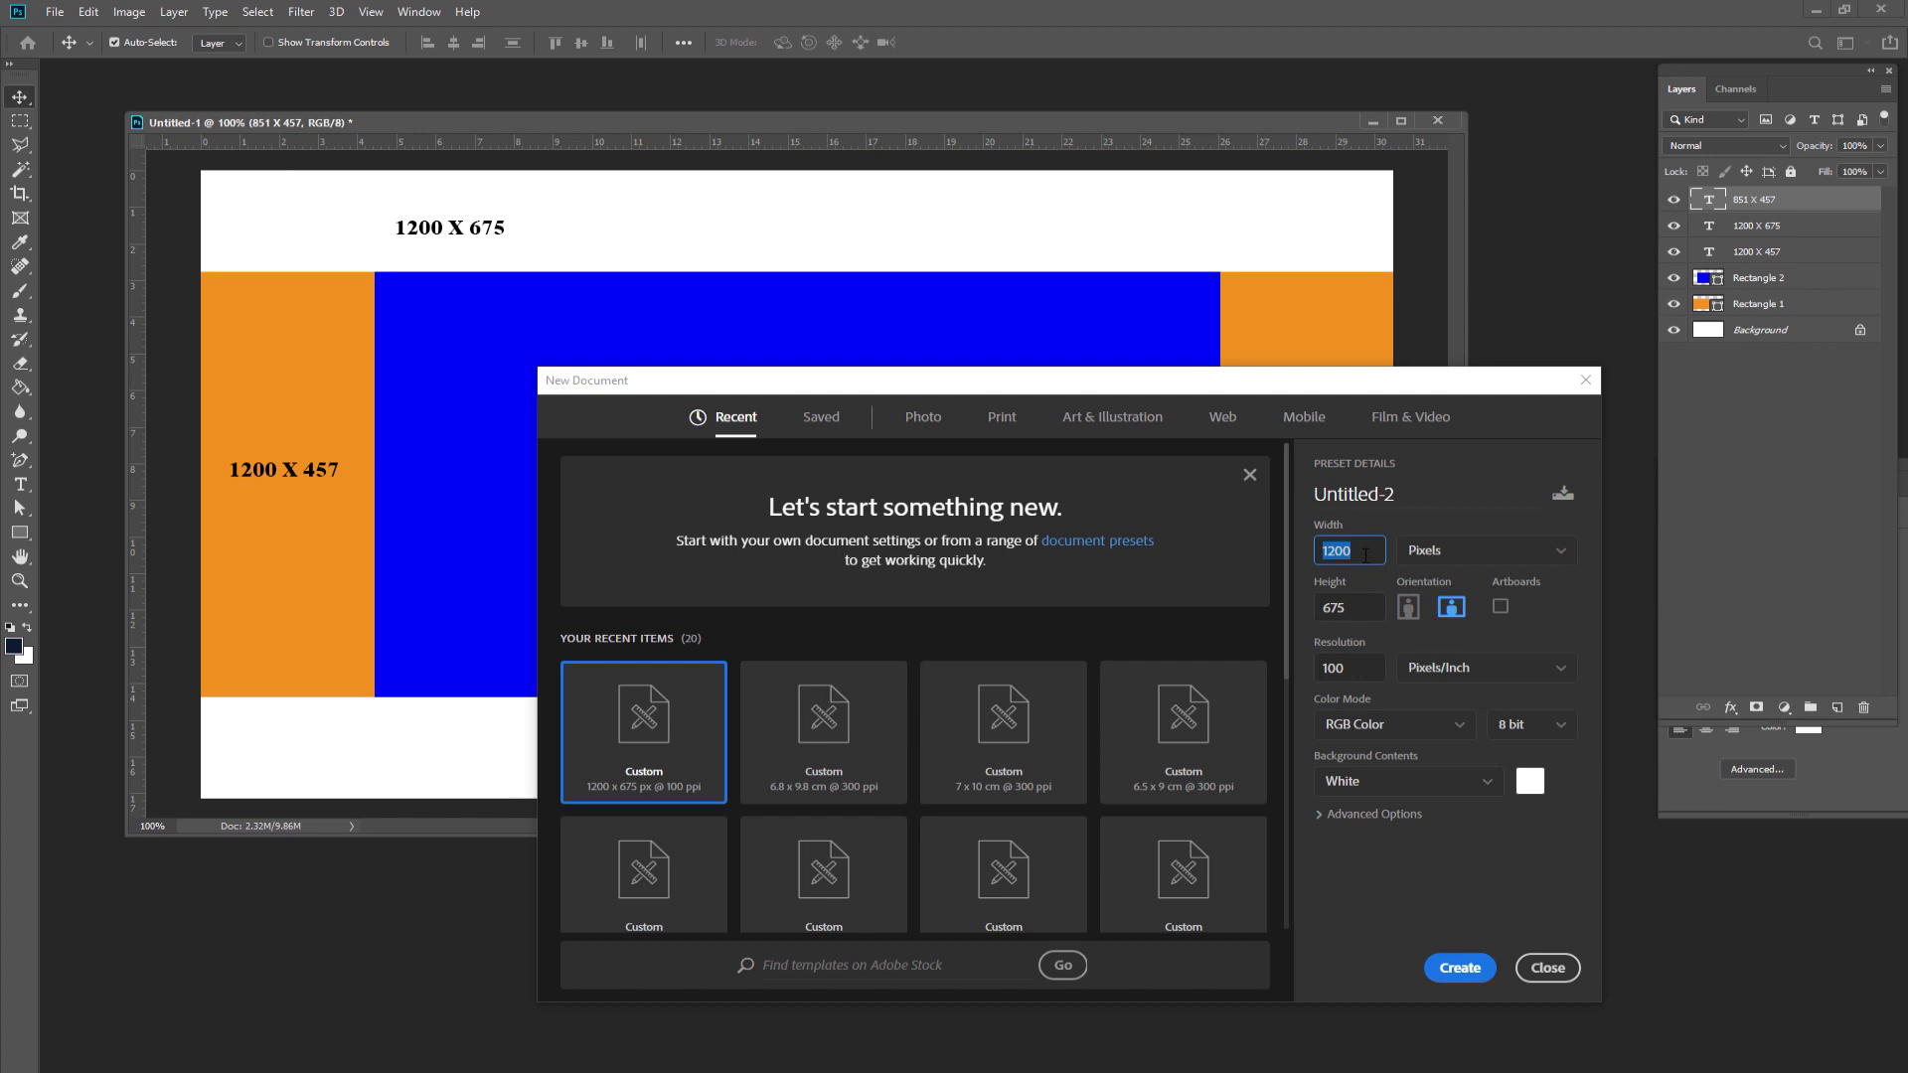
{"action": "left_click", "coordinate": [1366, 555]}
{"action": "double_click", "coordinate": [1360, 553]}
{"action": "left_click_drag", "start_coordinate": [1360, 606], "coordinate": [1319, 610]}
{"action": "key", "text": "Tab"}
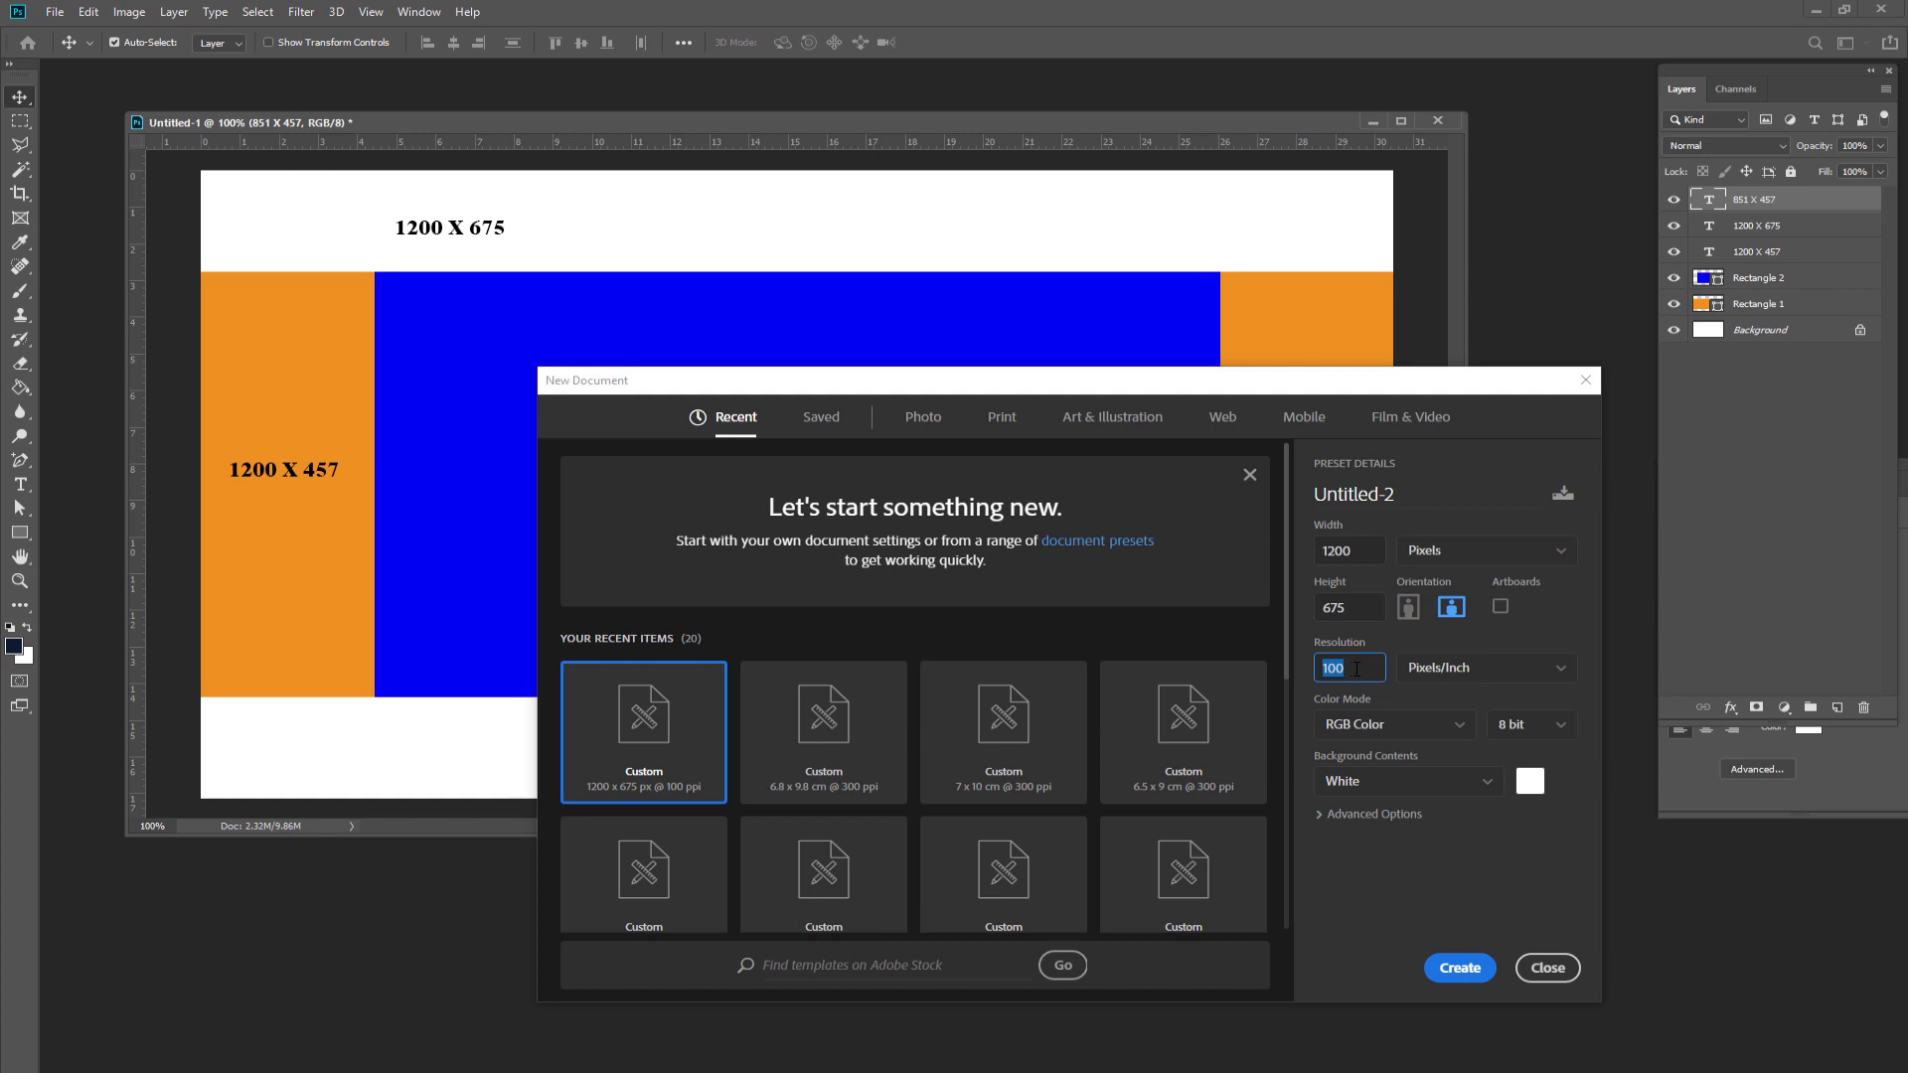
{"action": "left_click", "coordinate": [1356, 669]}
{"action": "left_click", "coordinate": [1458, 974]}
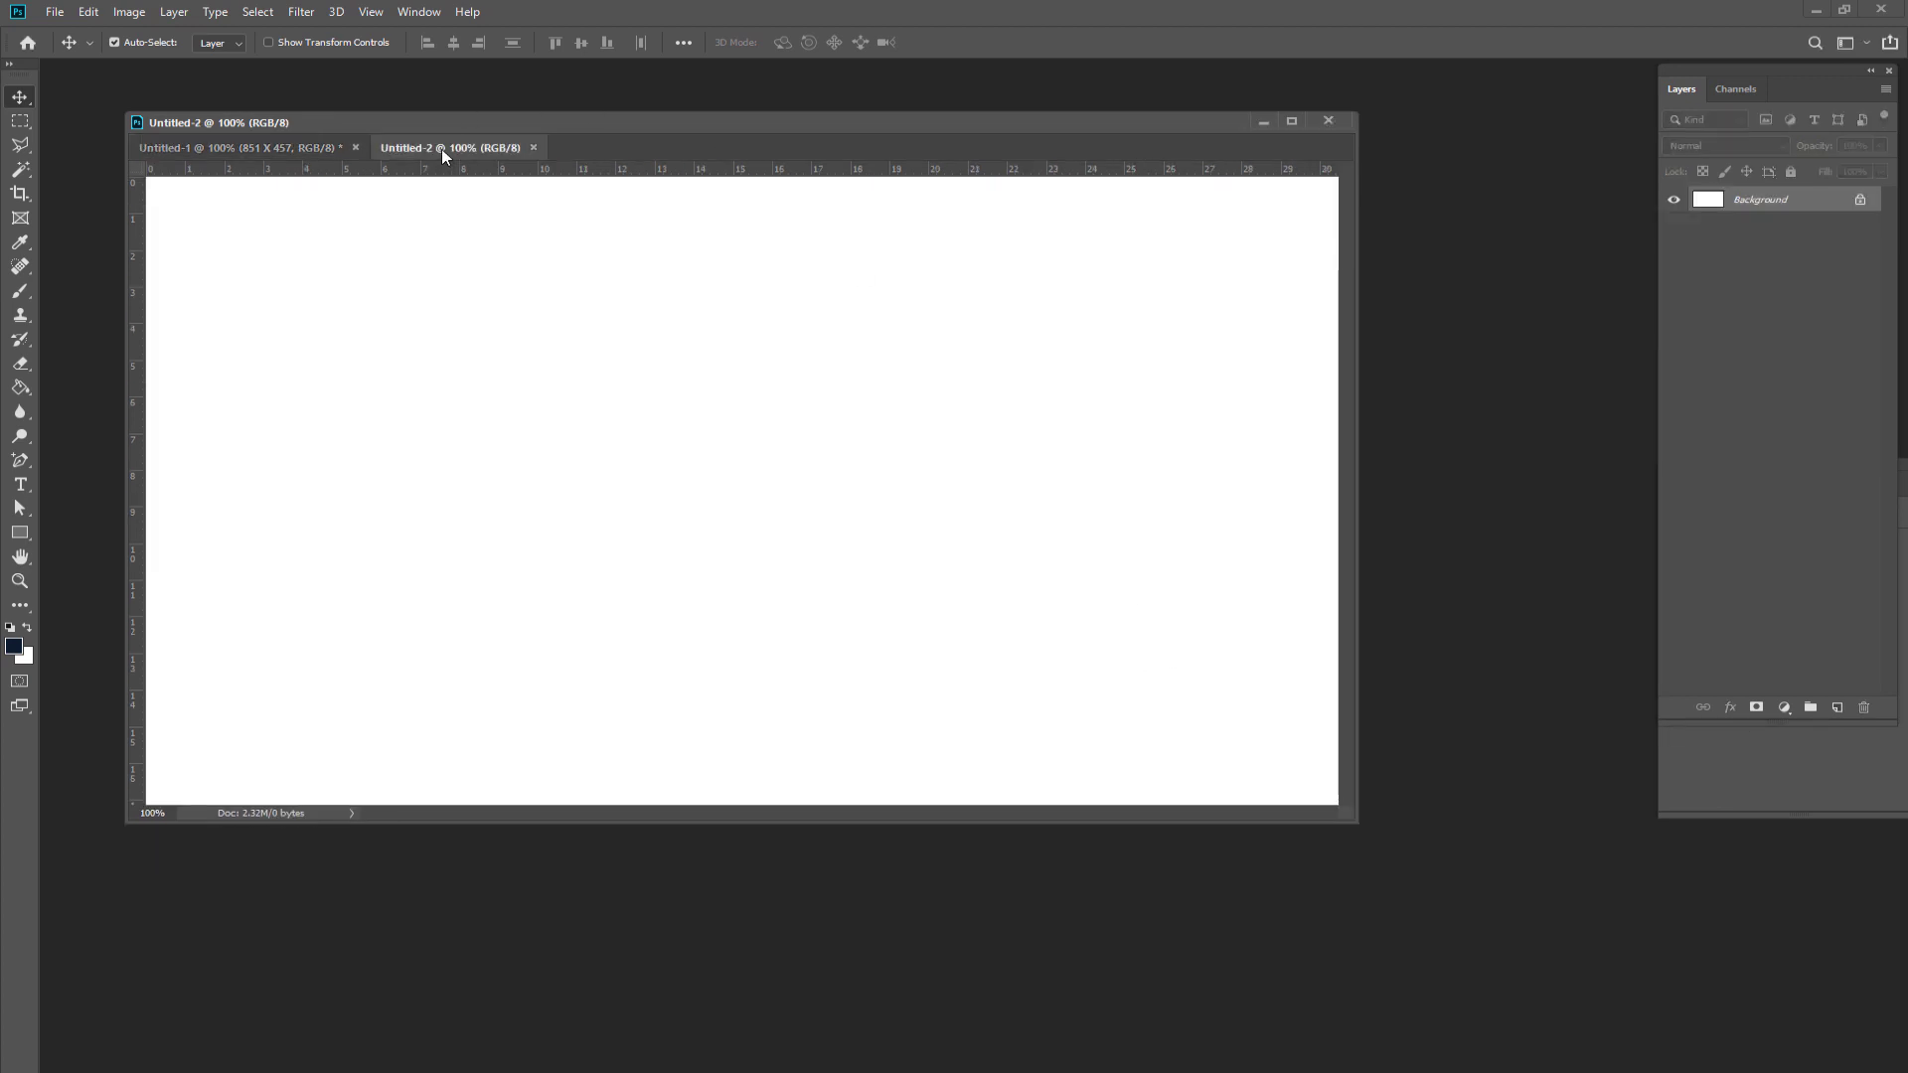
- Float the Untitled-2 document into its own window, positioned over the size guide
{"action": "left_click_drag", "start_coordinate": [441, 149], "coordinate": [445, 314]}
{"action": "left_click_drag", "start_coordinate": [632, 303], "coordinate": [560, 288]}
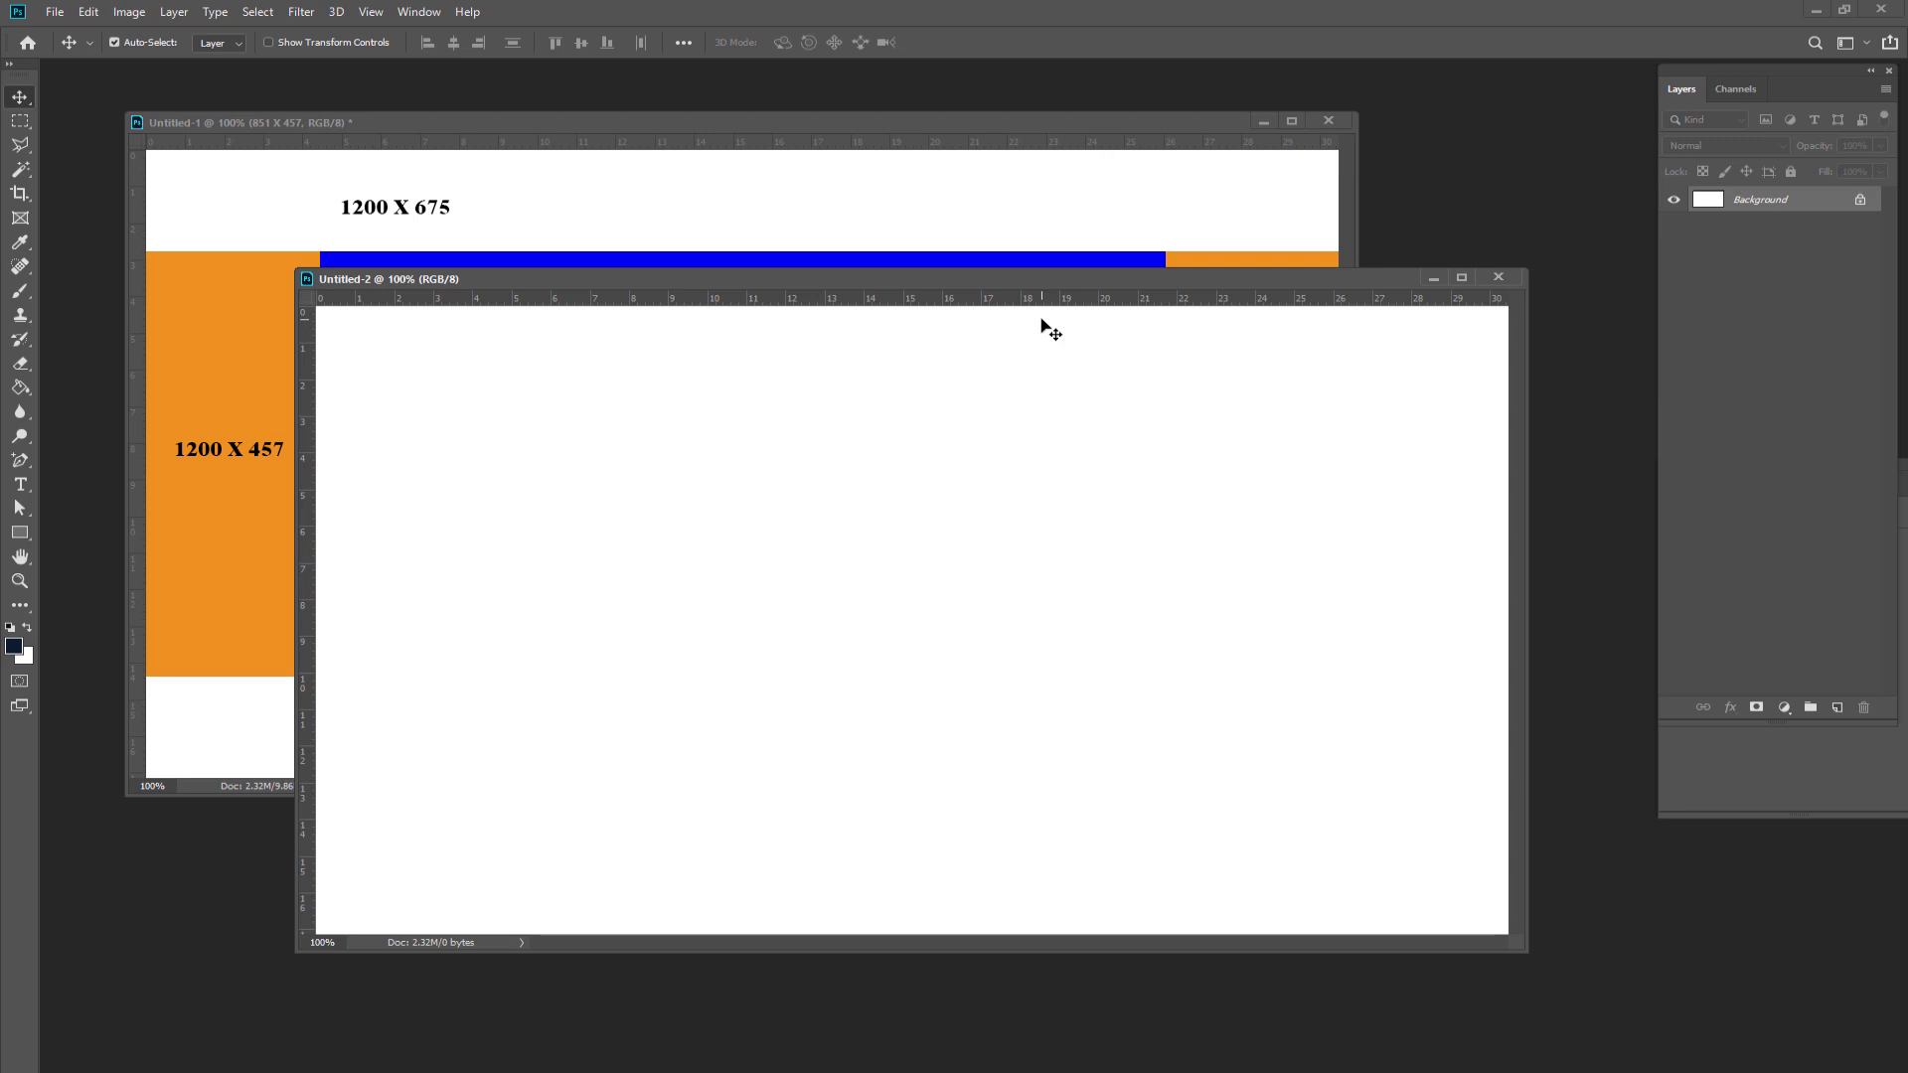
{"action": "left_click_drag", "start_coordinate": [1027, 279], "coordinate": [1072, 301]}
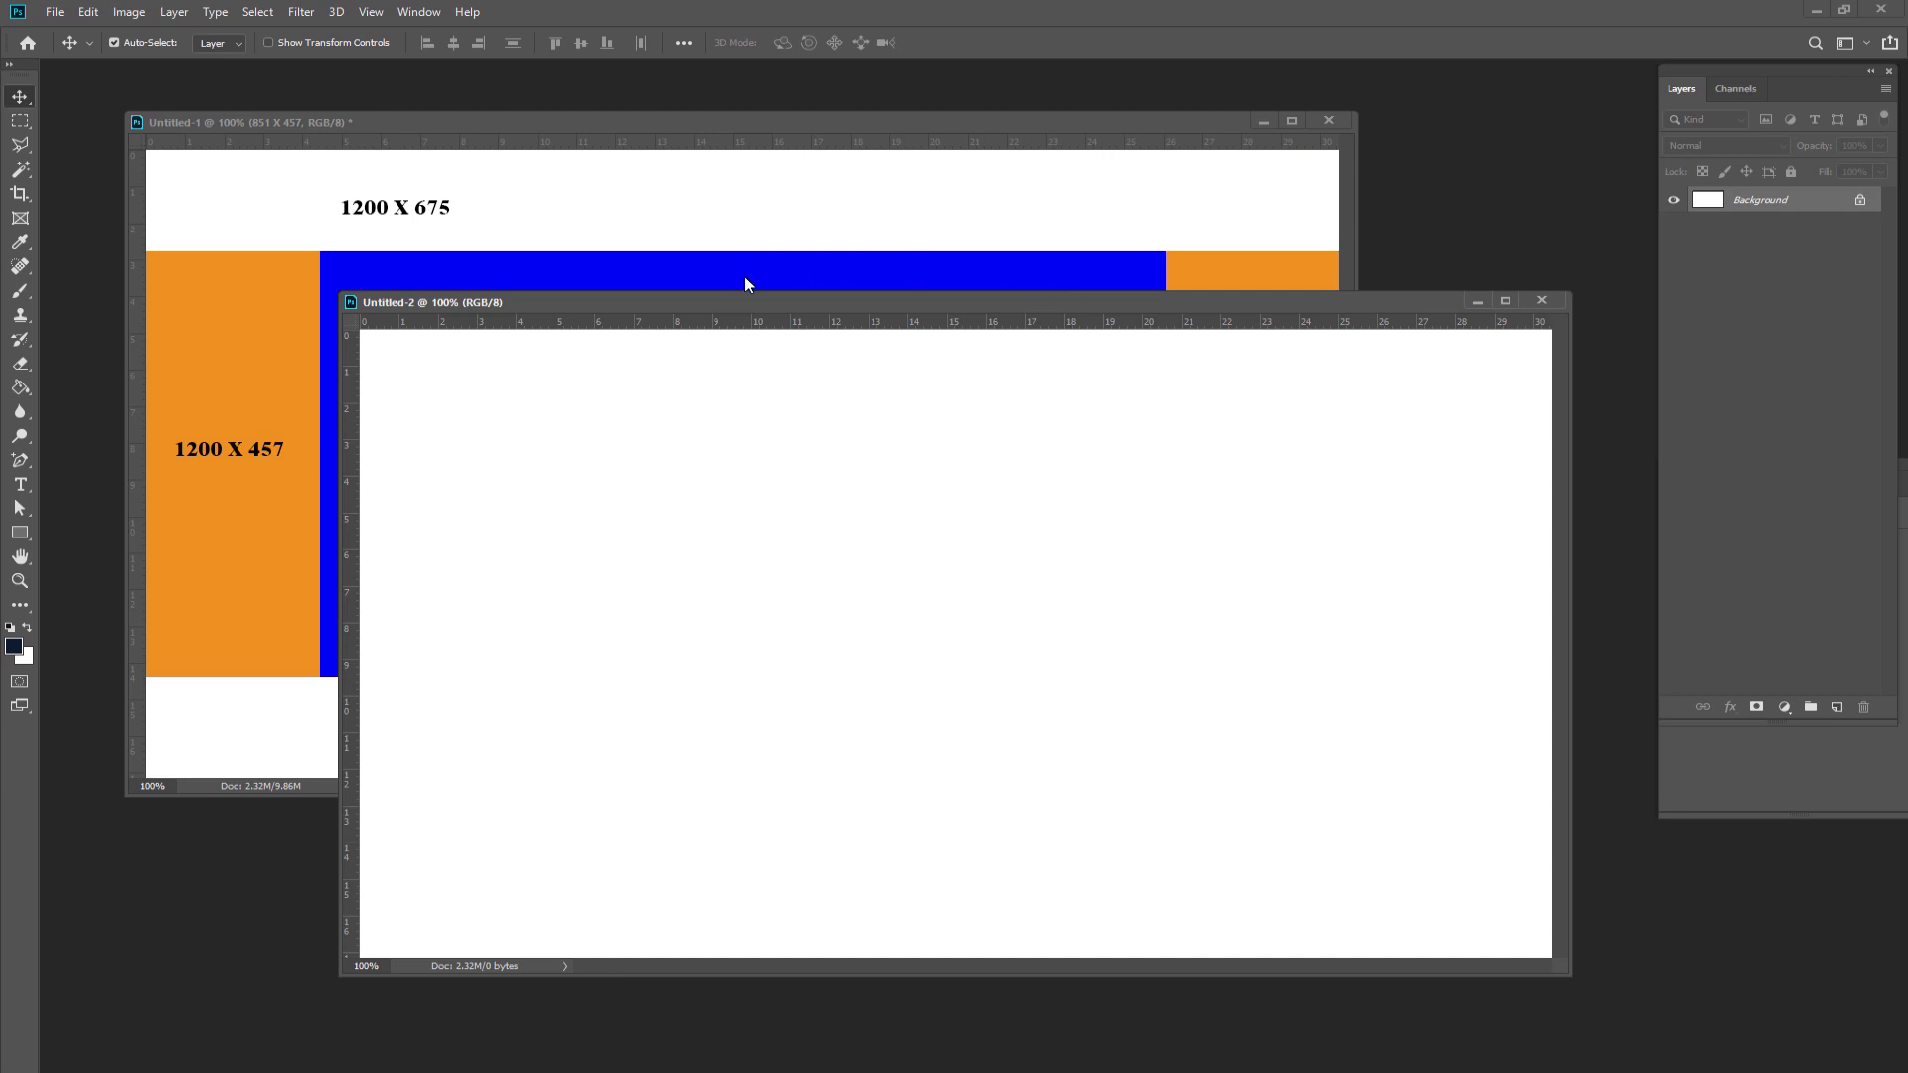
{"action": "left_click_drag", "start_coordinate": [751, 304], "coordinate": [761, 299]}
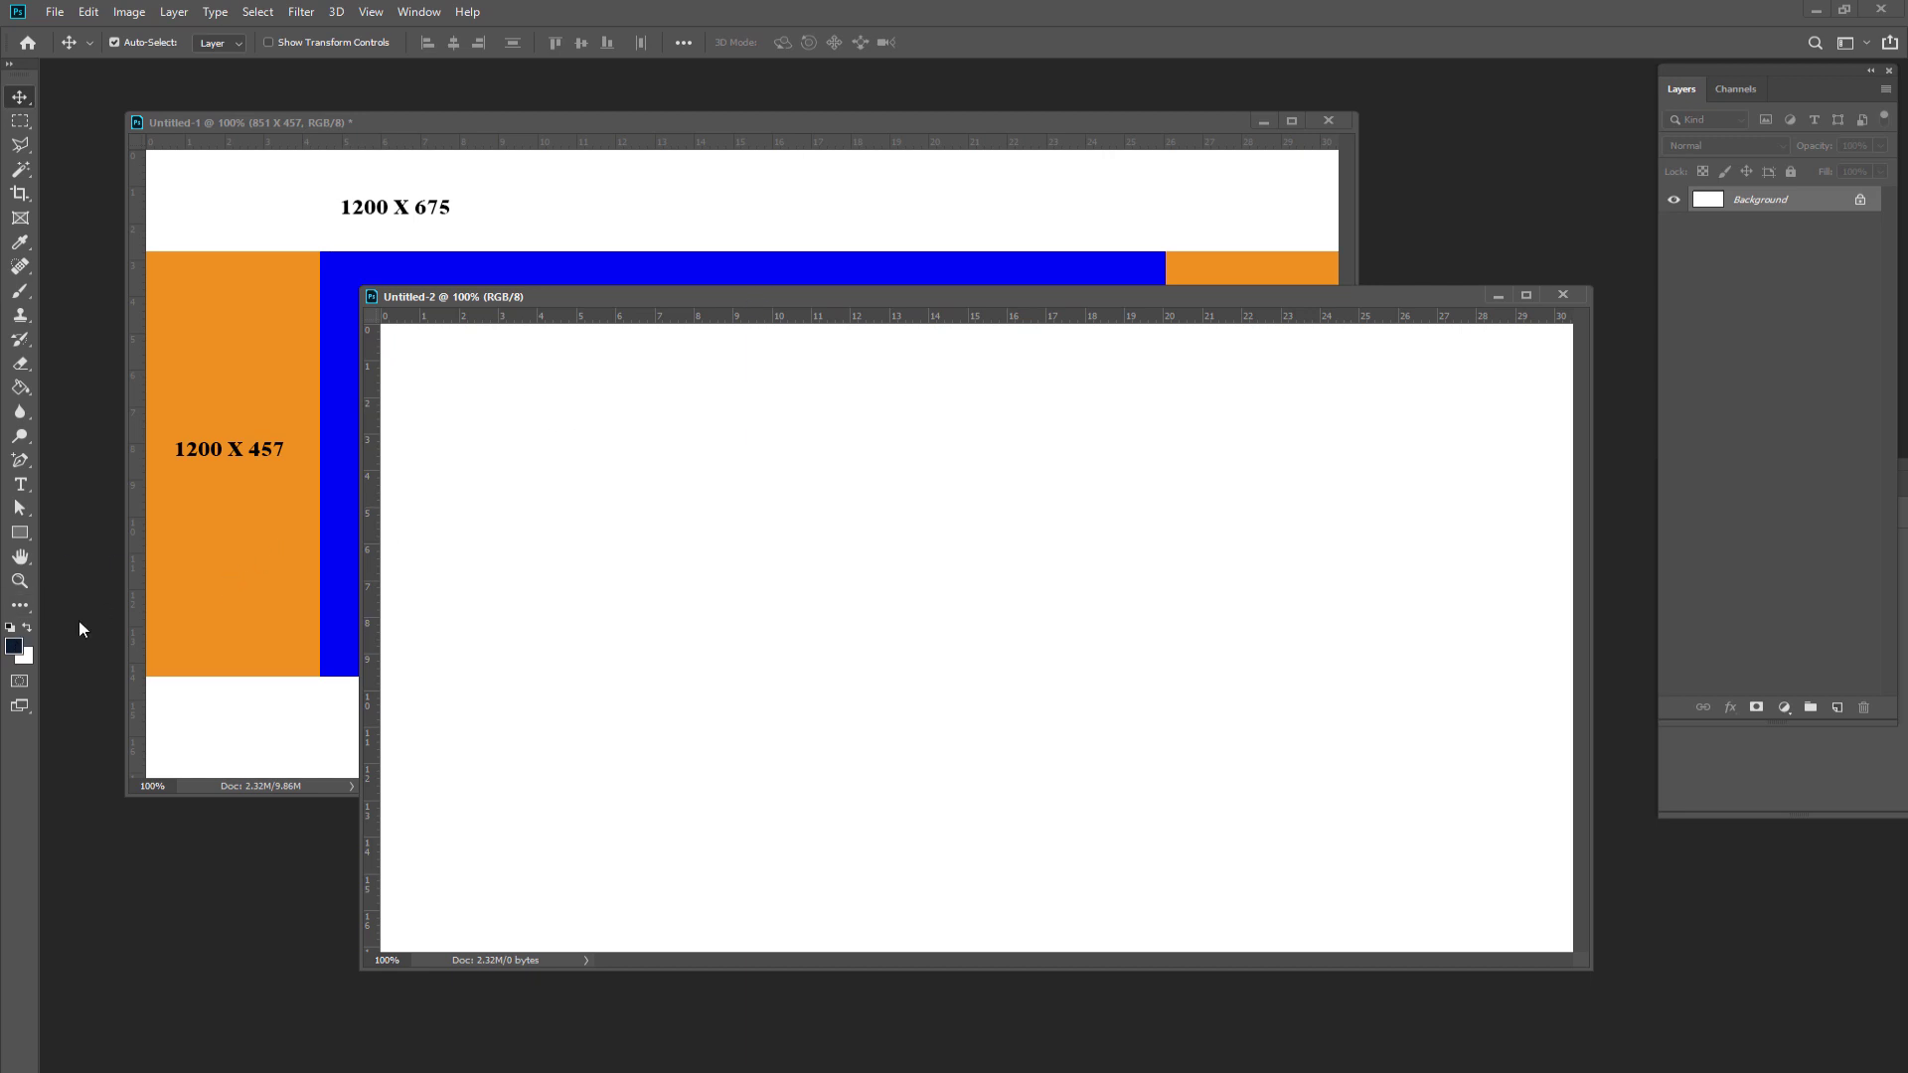
- Fill the new canvas with the muted blue foreground colour #47678f
{"action": "left_click", "coordinate": [15, 648]}
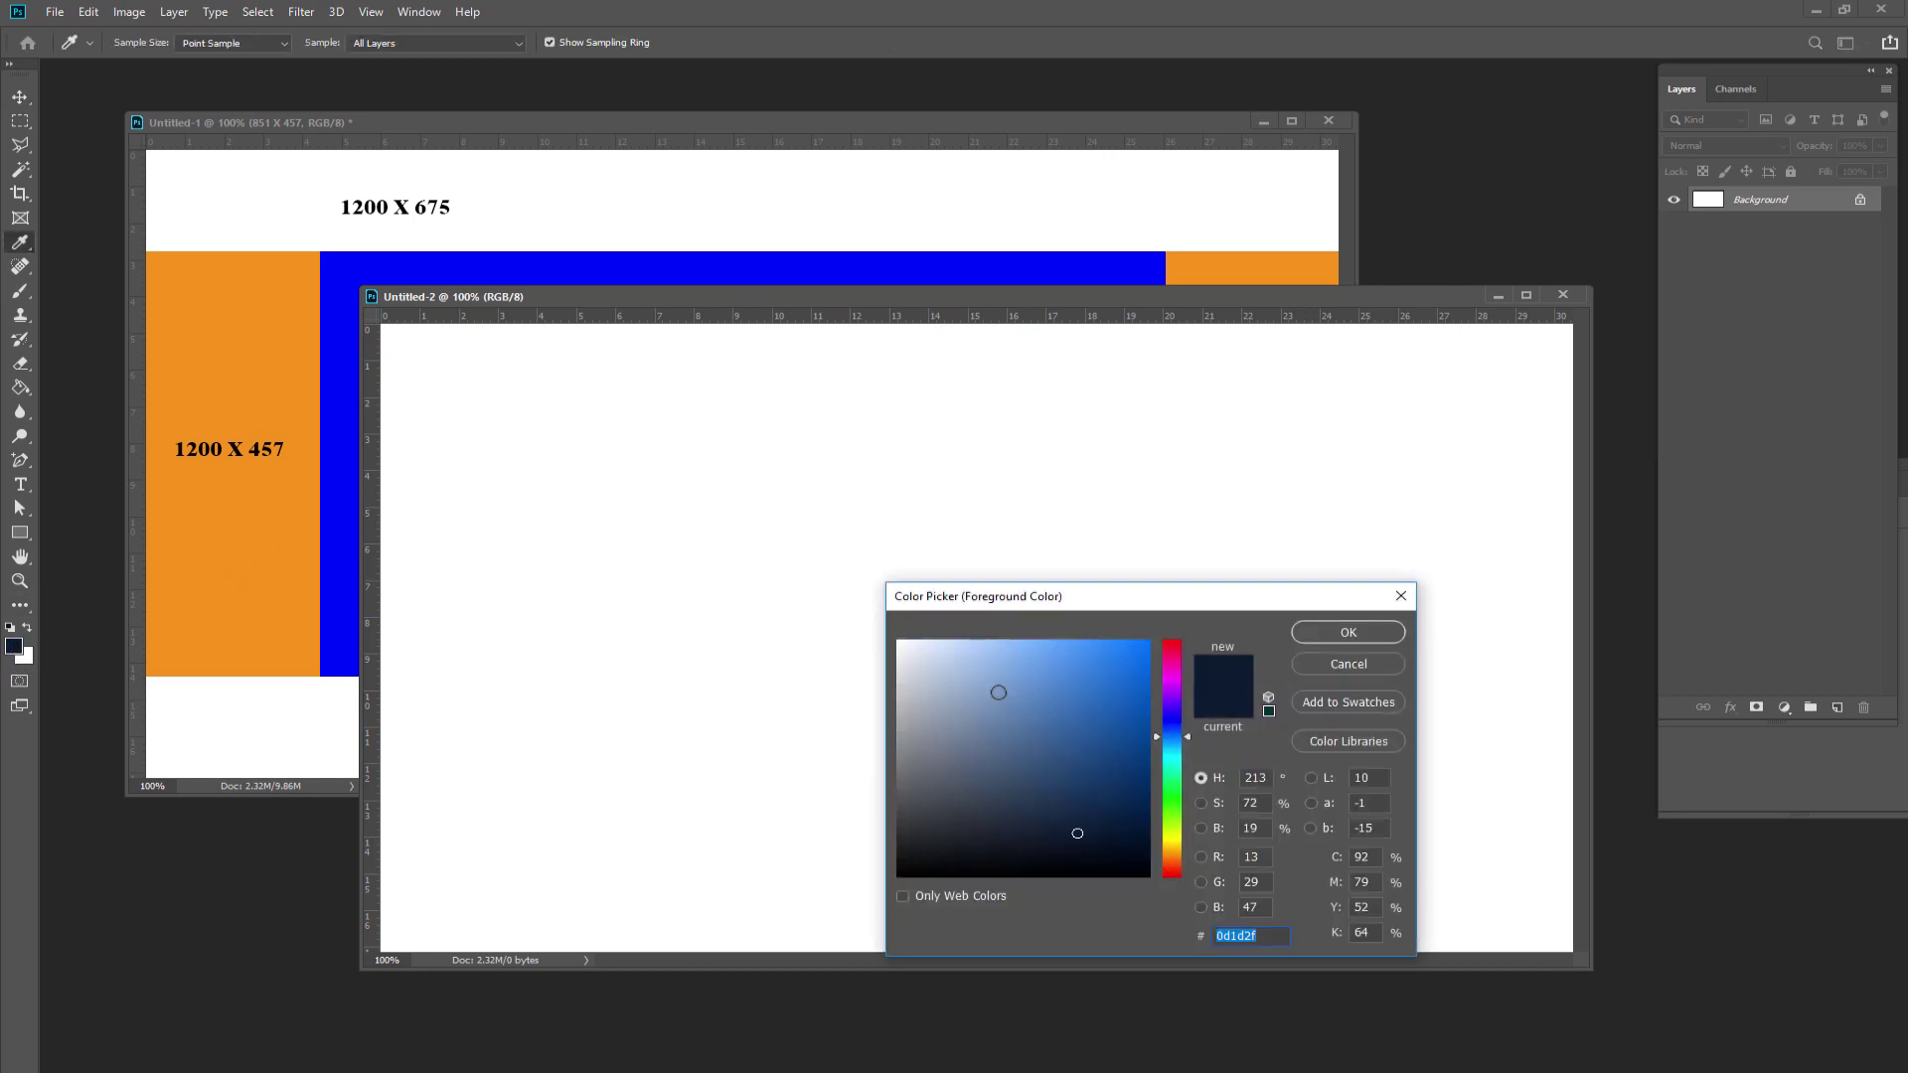
{"action": "left_click_drag", "start_coordinate": [968, 736], "coordinate": [1000, 741]}
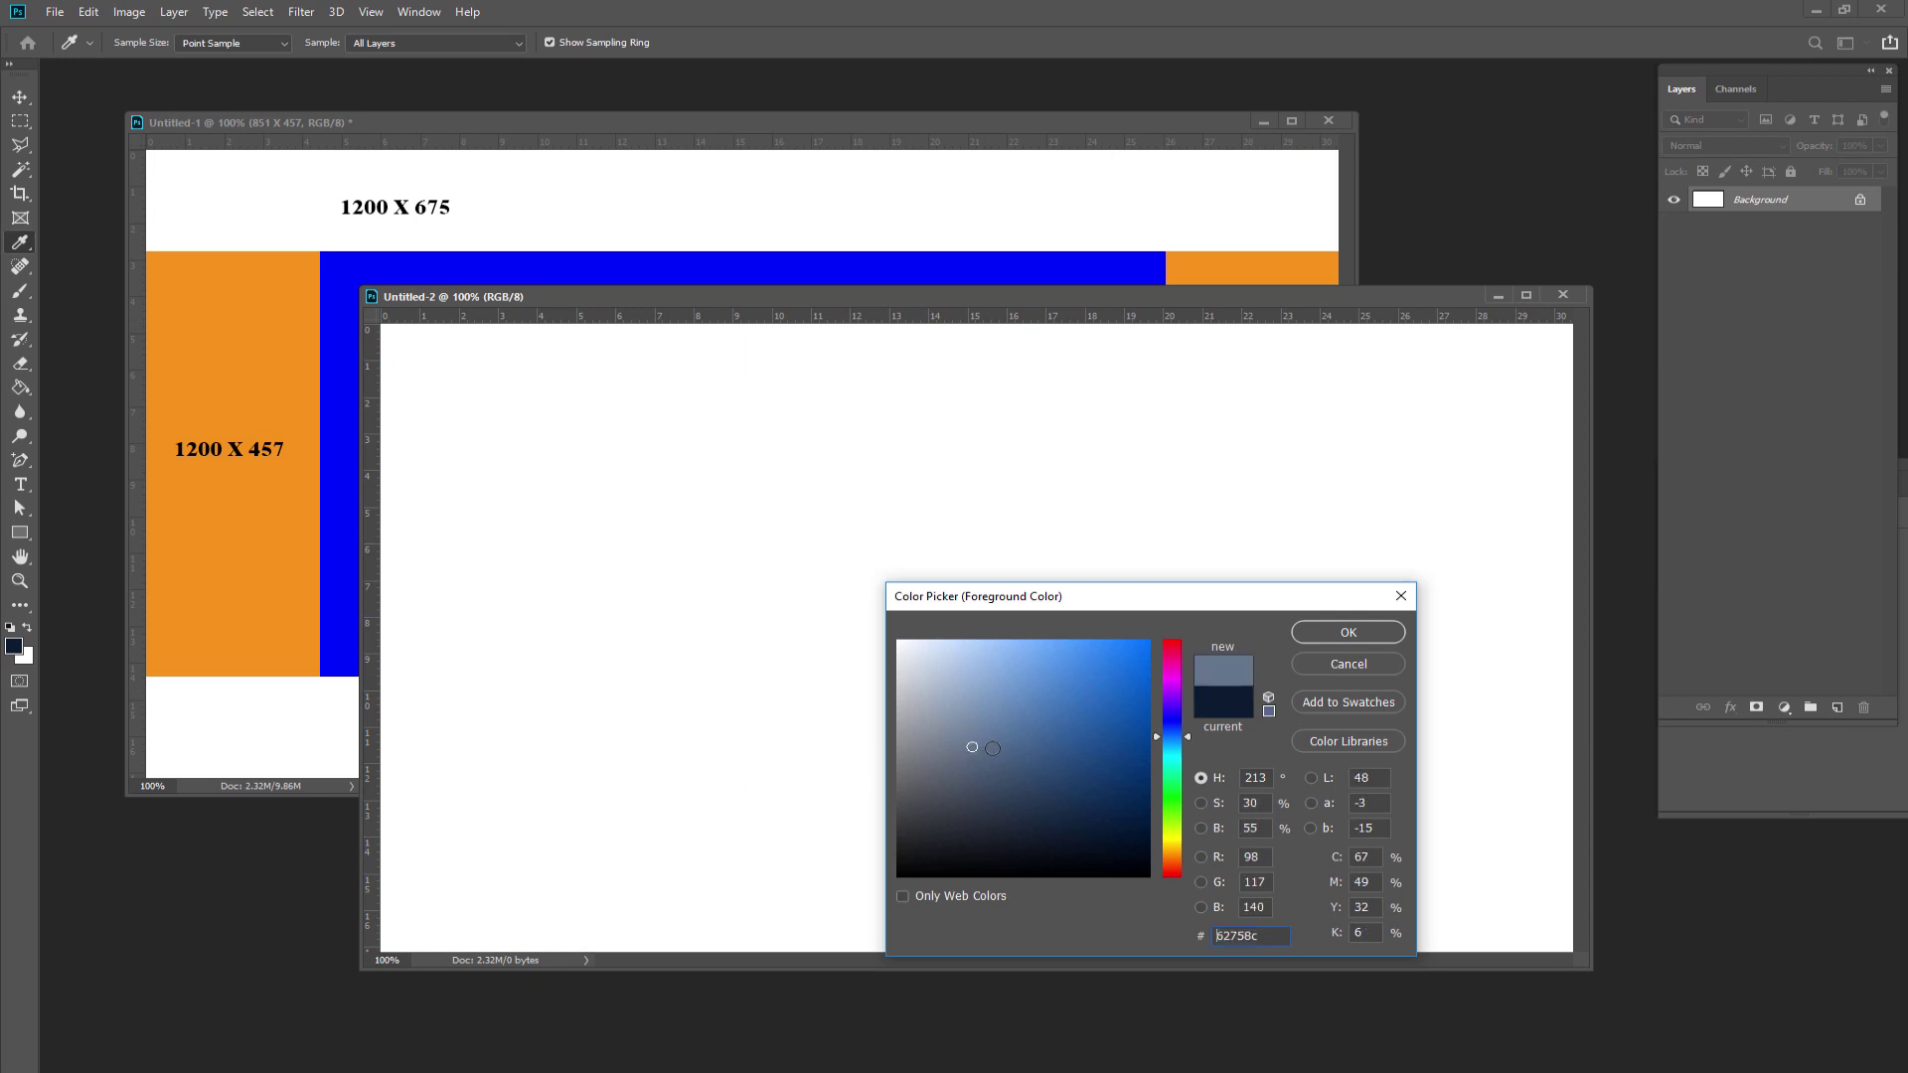
{"action": "left_click", "coordinate": [1024, 743]}
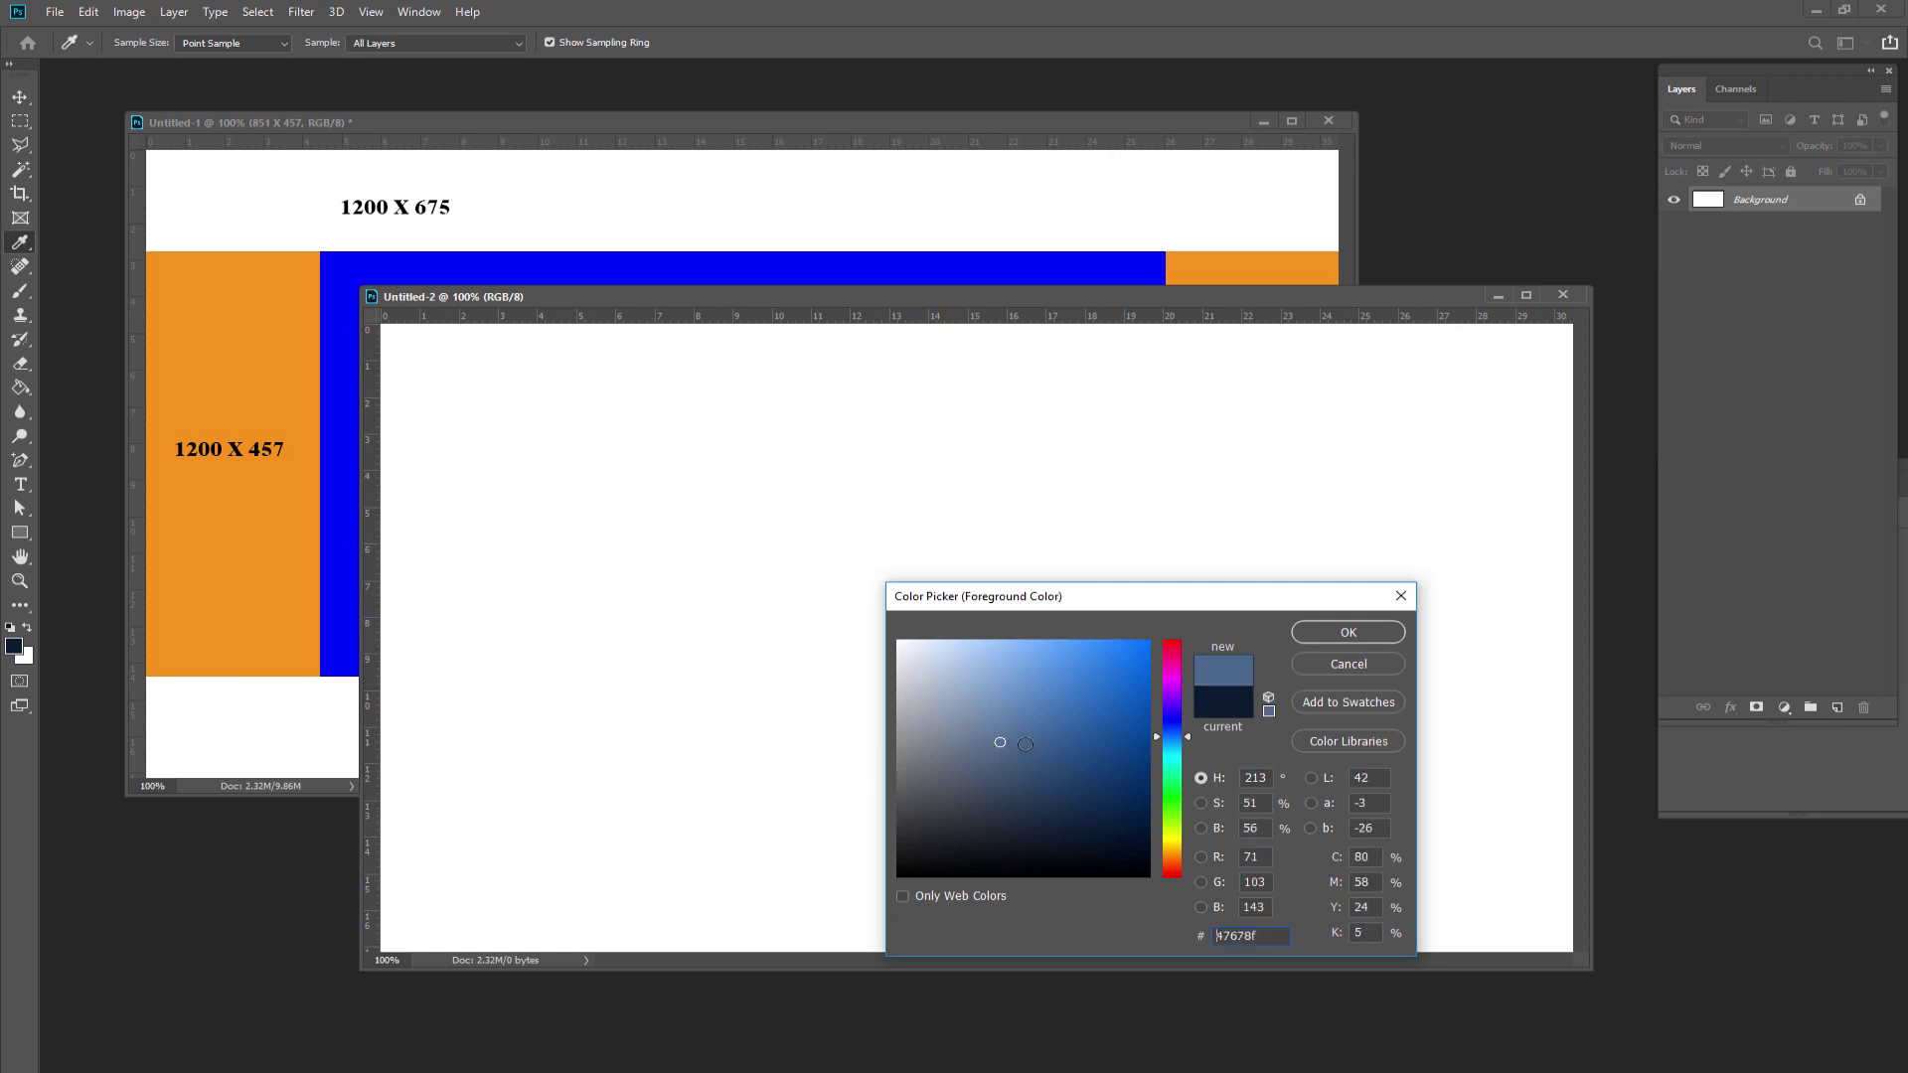
{"action": "left_click", "coordinate": [1327, 632]}
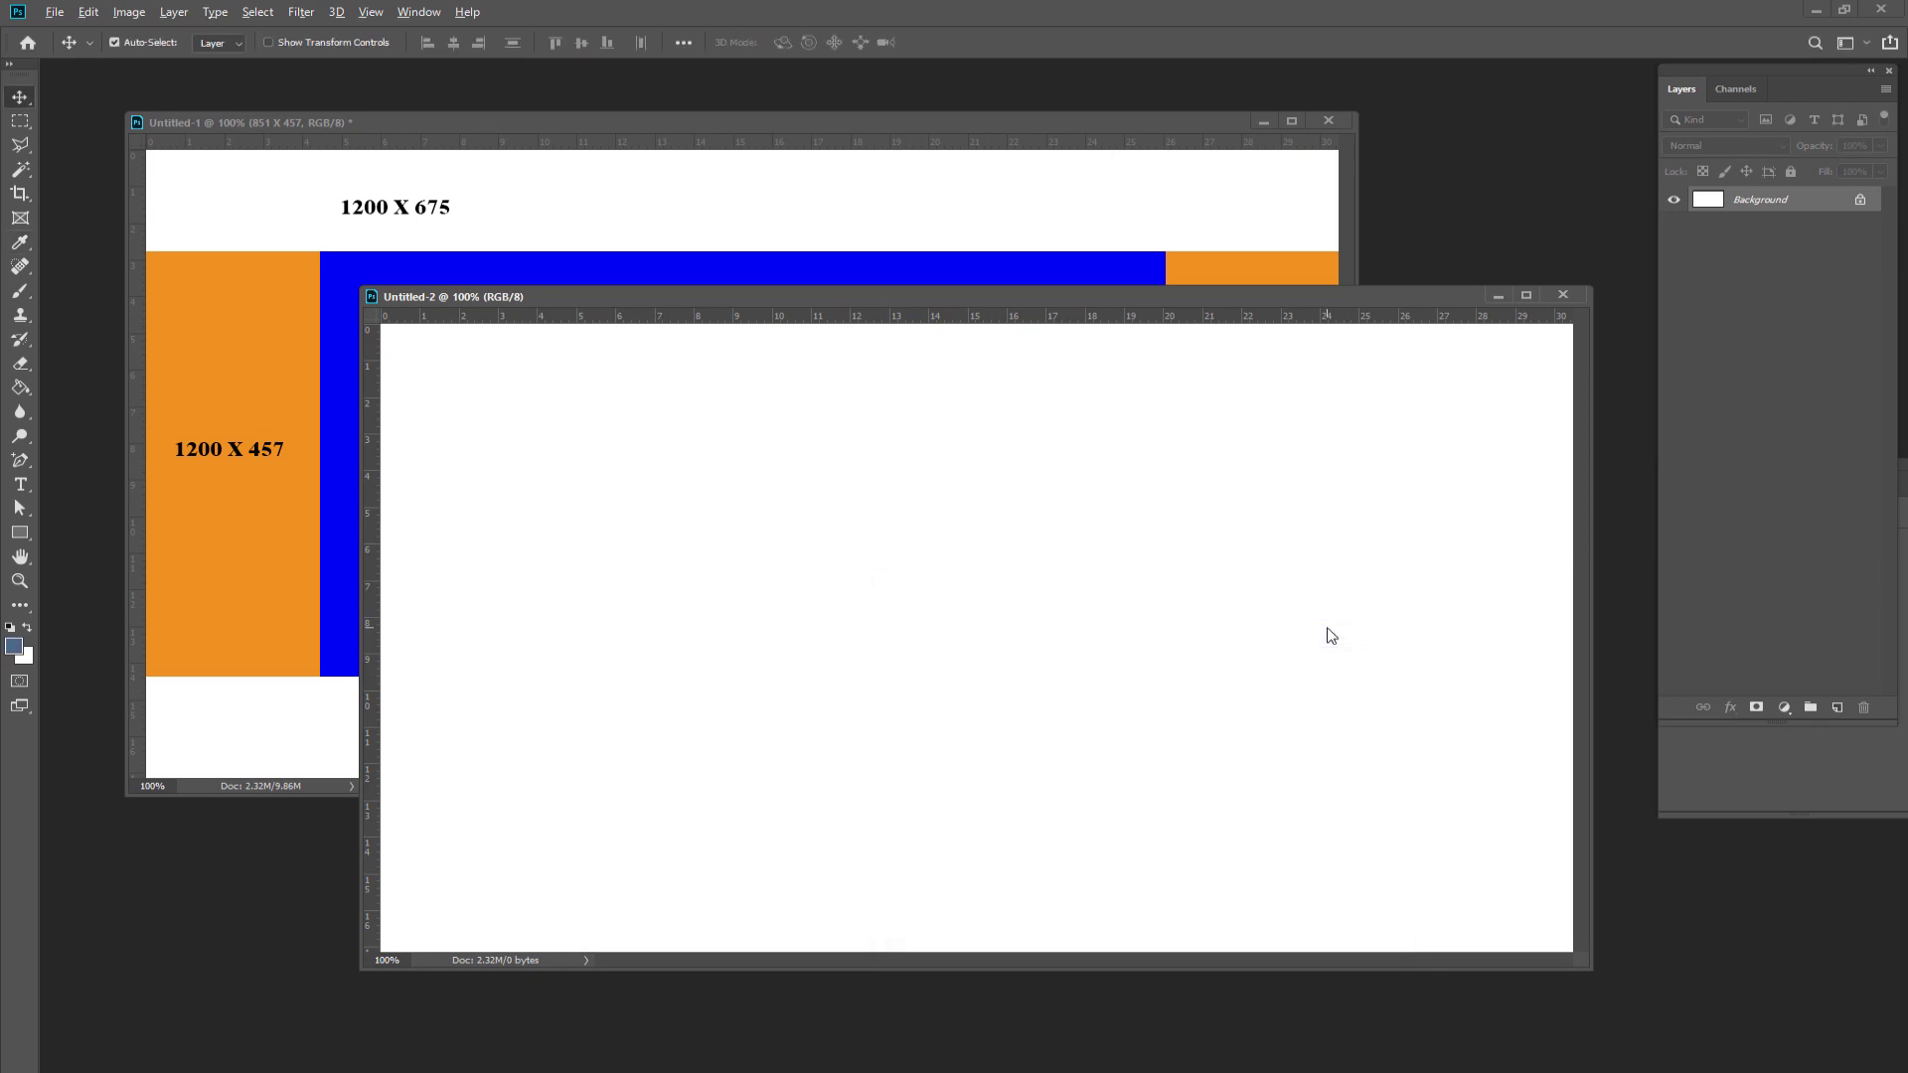
{"action": "key", "text": "alt+BackSpace"}
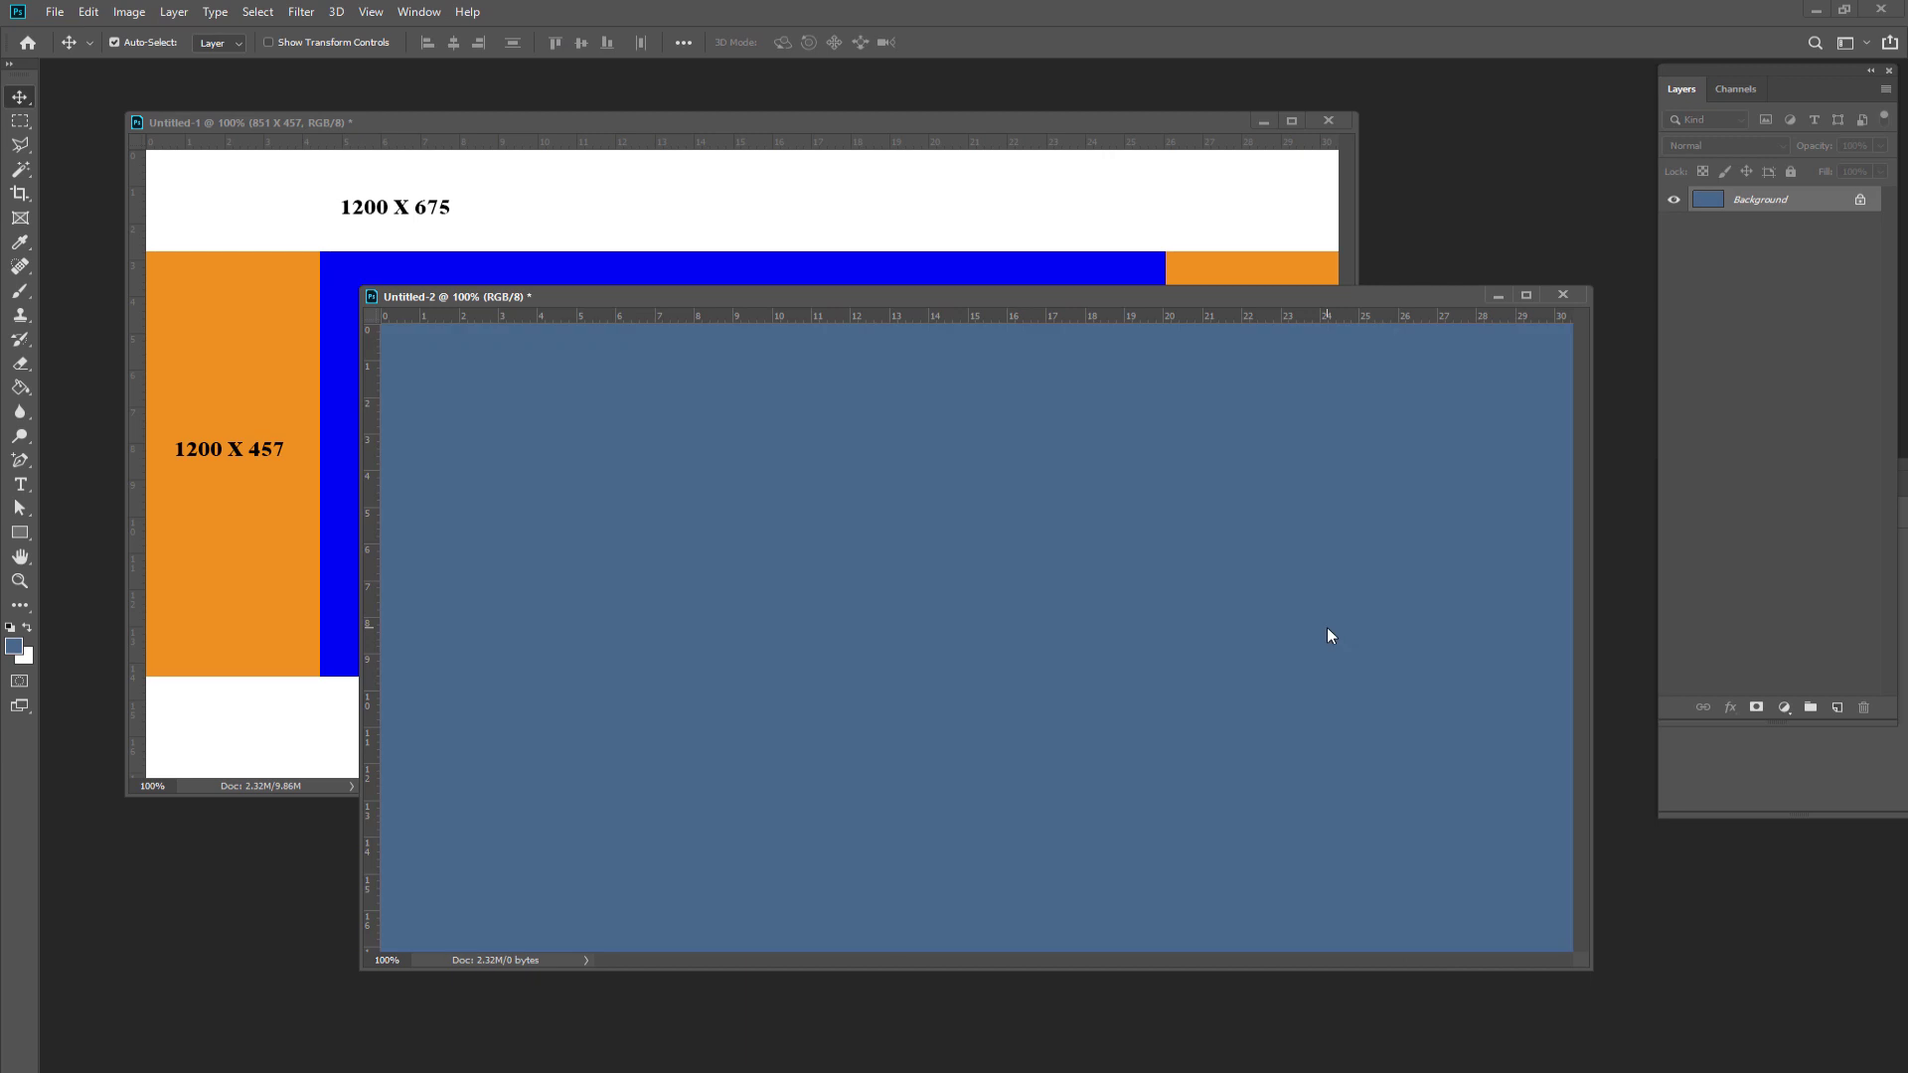
- Refill the canvas with dark navy #1c385a and bring the size guide forward
{"action": "left_click", "coordinate": [14, 647]}
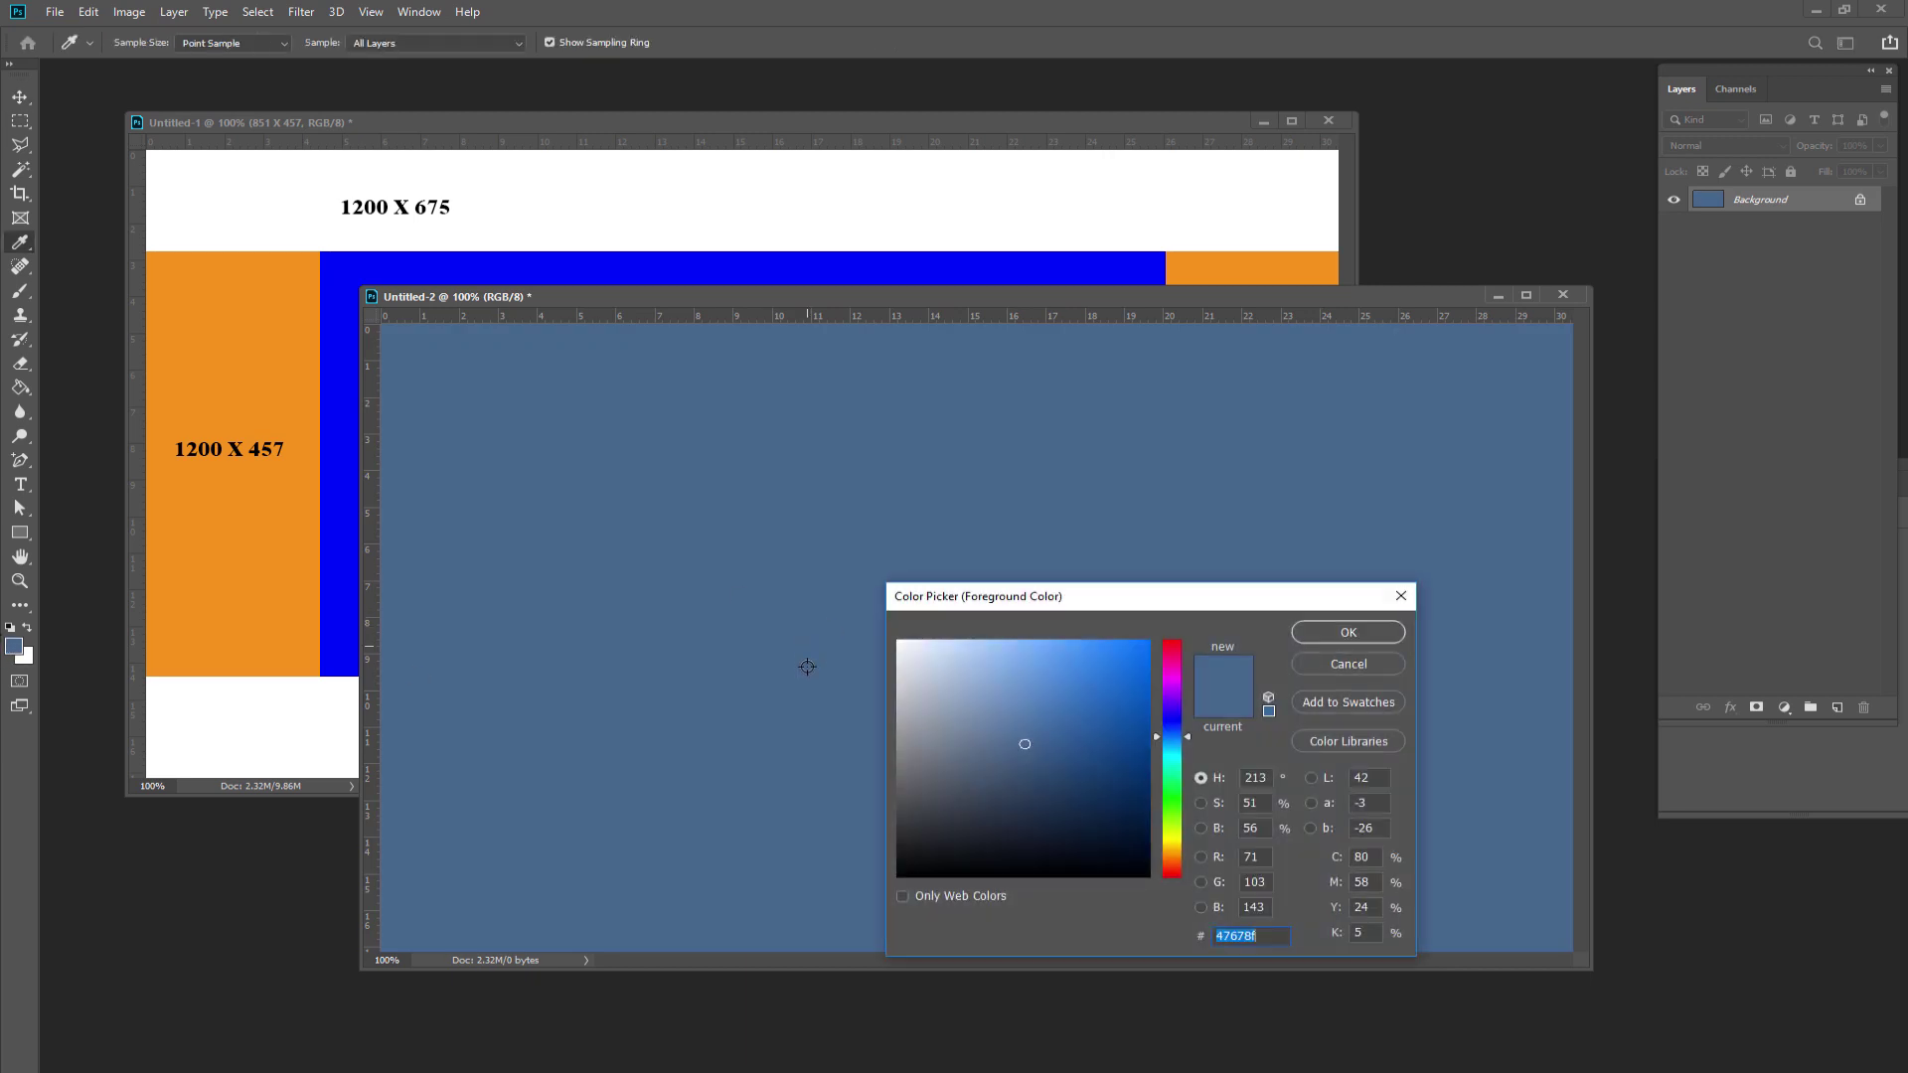
{"action": "left_click", "coordinate": [1044, 779]}
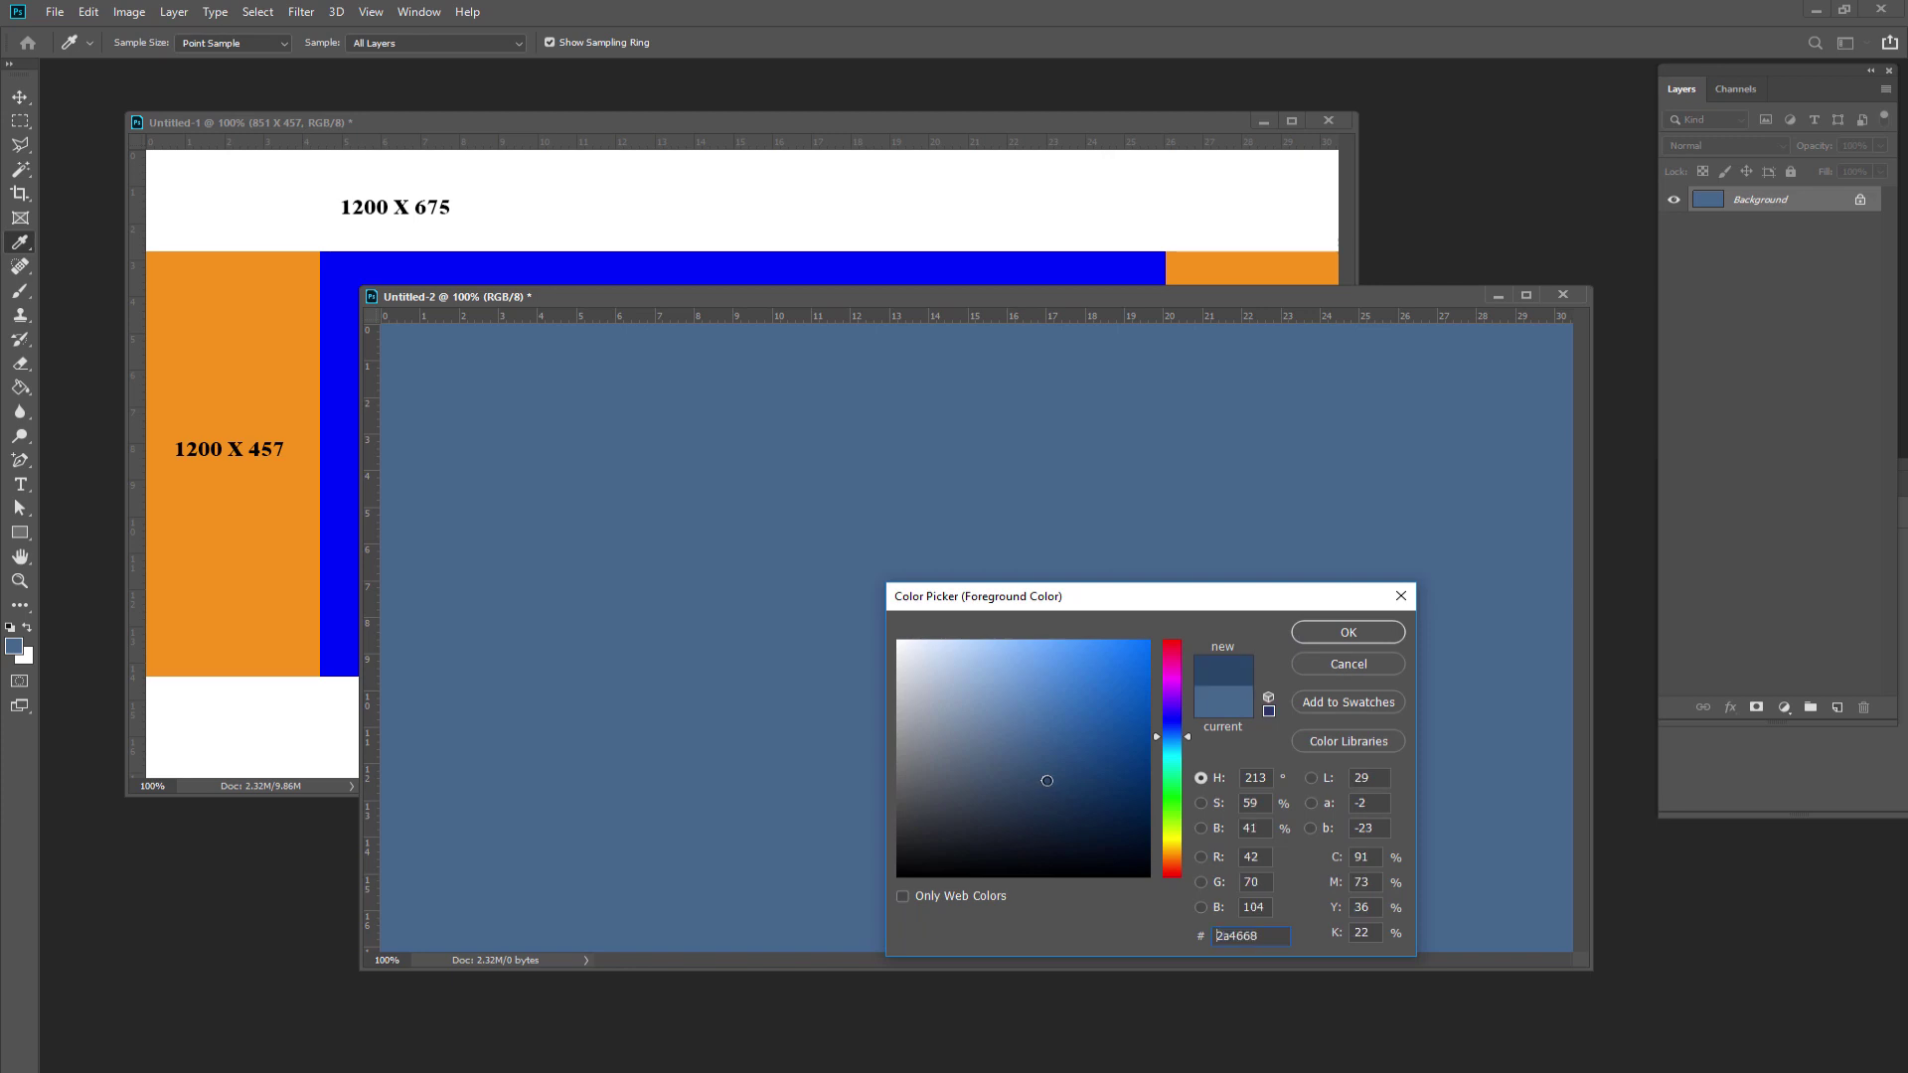
{"action": "left_click", "coordinate": [1071, 794]}
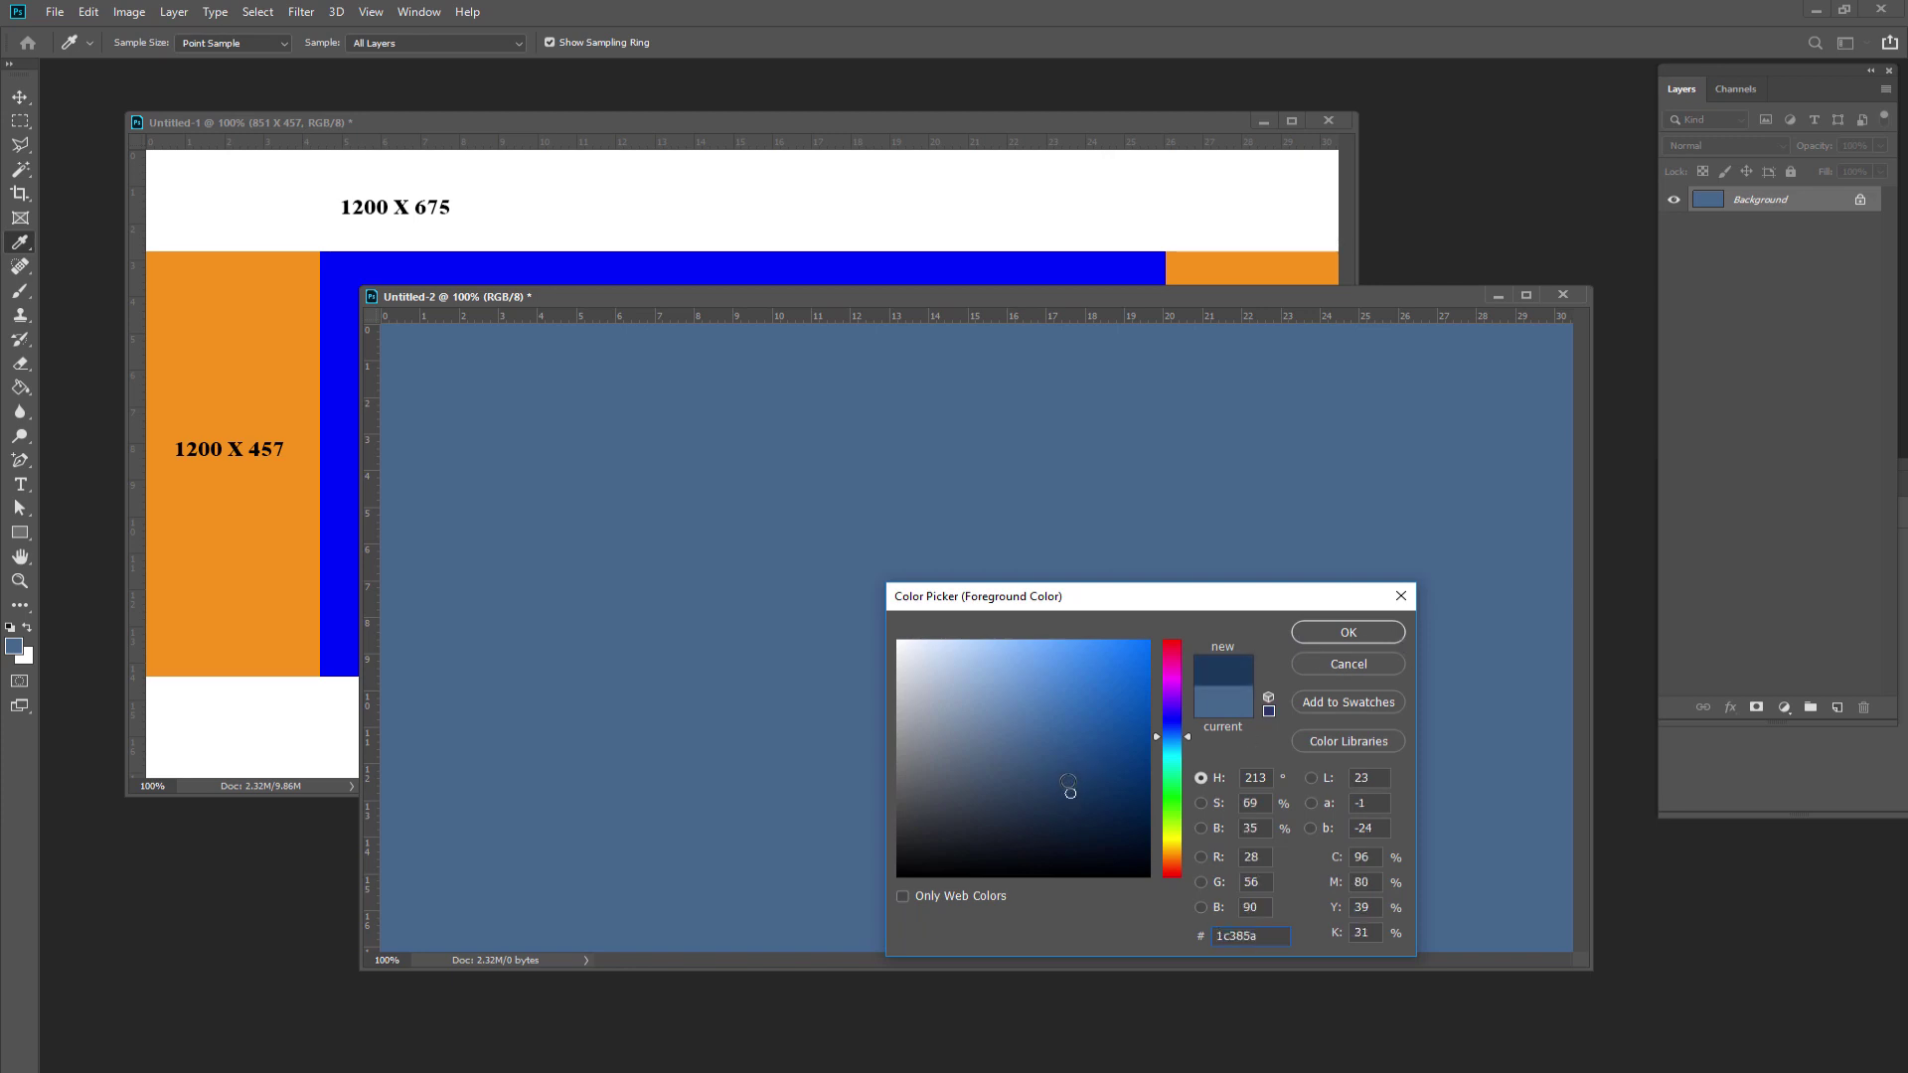
{"action": "left_click", "coordinate": [1319, 633]}
{"action": "key", "text": "v"}
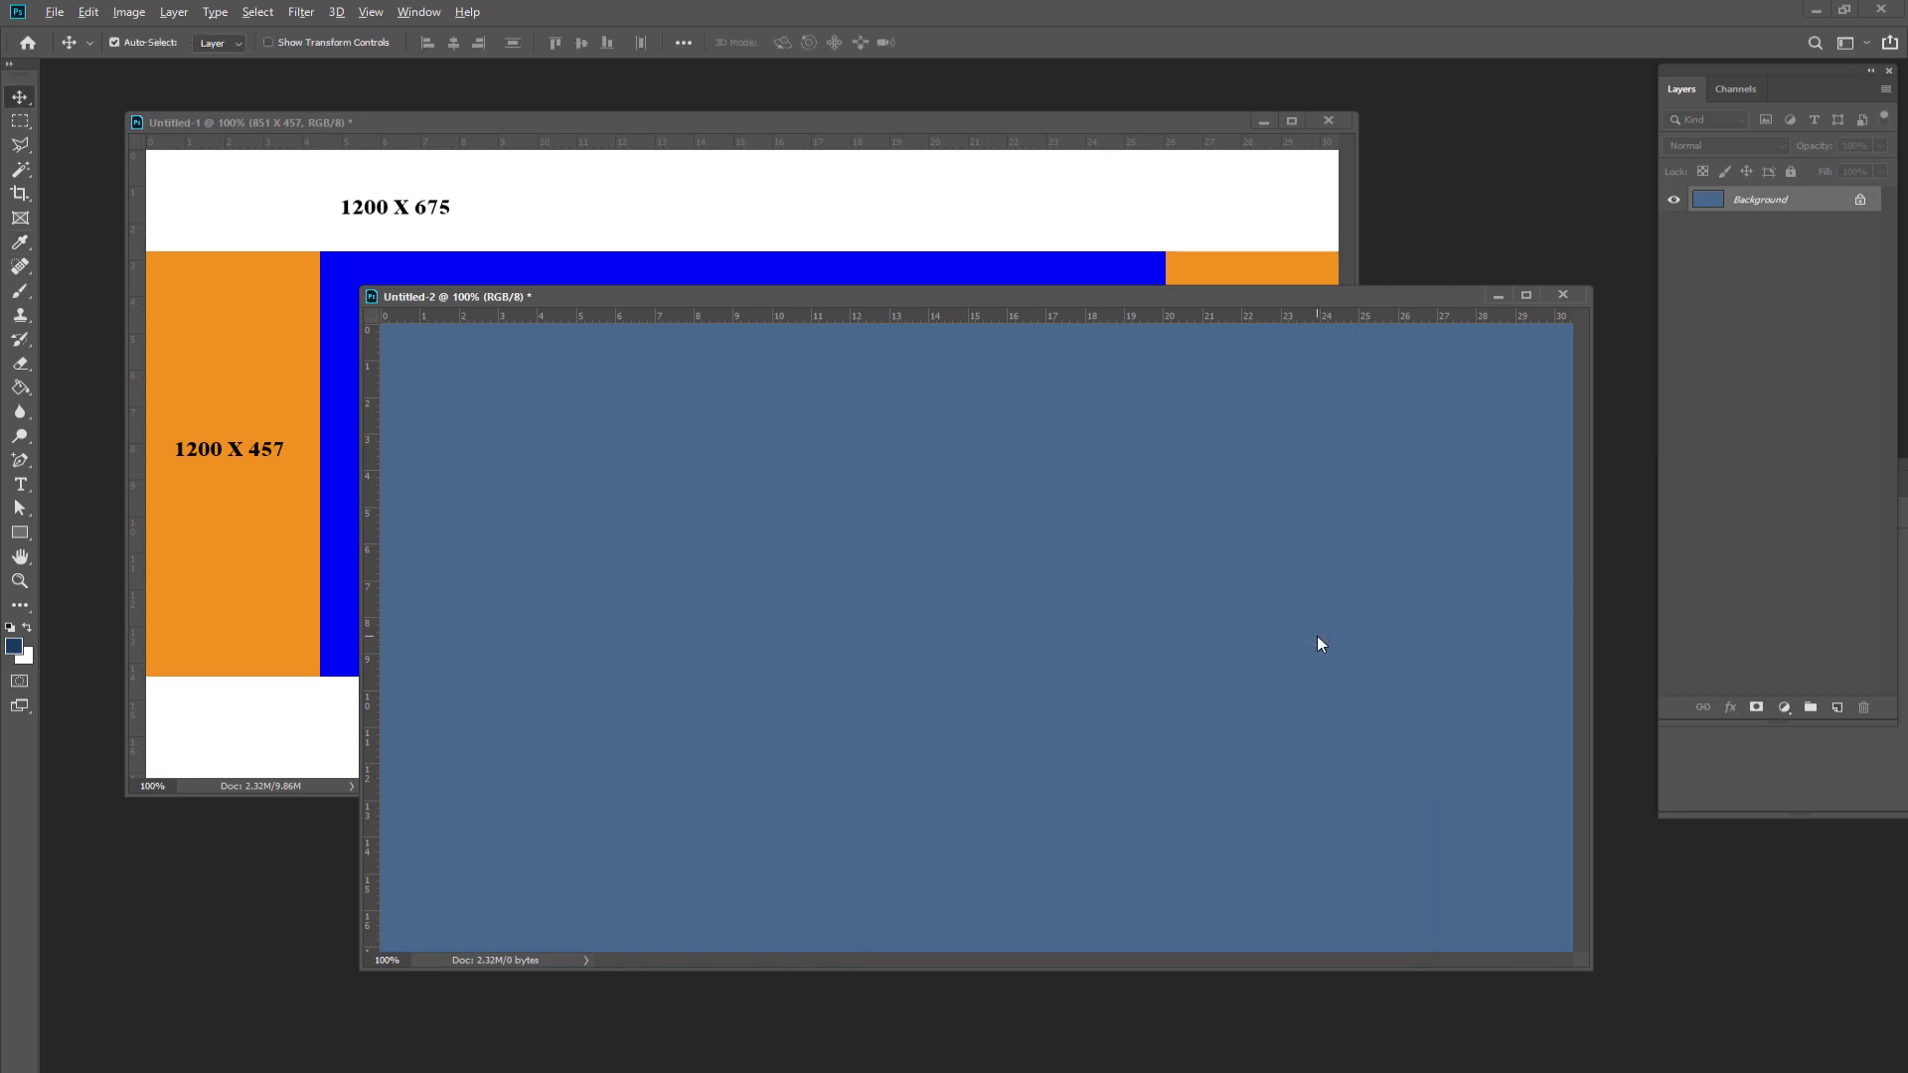
{"action": "key", "text": "alt+BackSpace"}
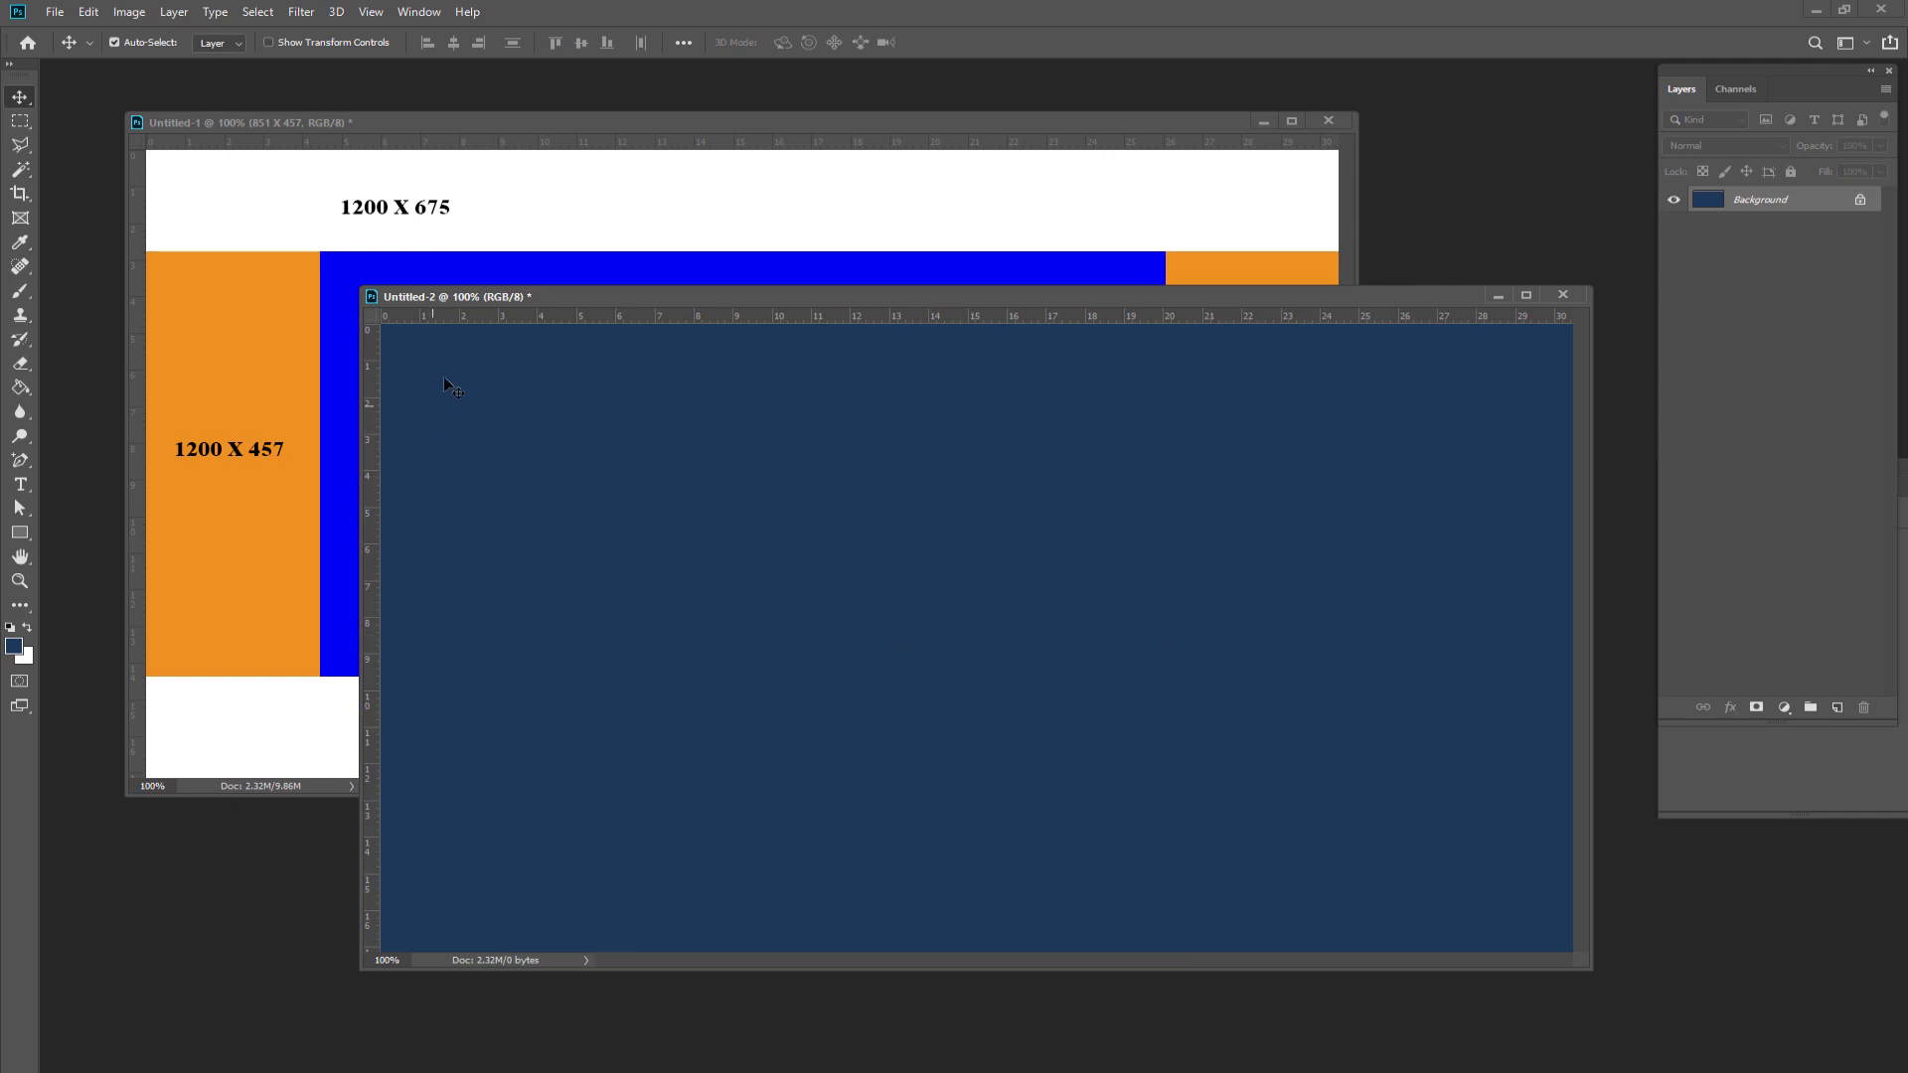
{"action": "left_click_drag", "start_coordinate": [549, 298], "coordinate": [533, 298]}
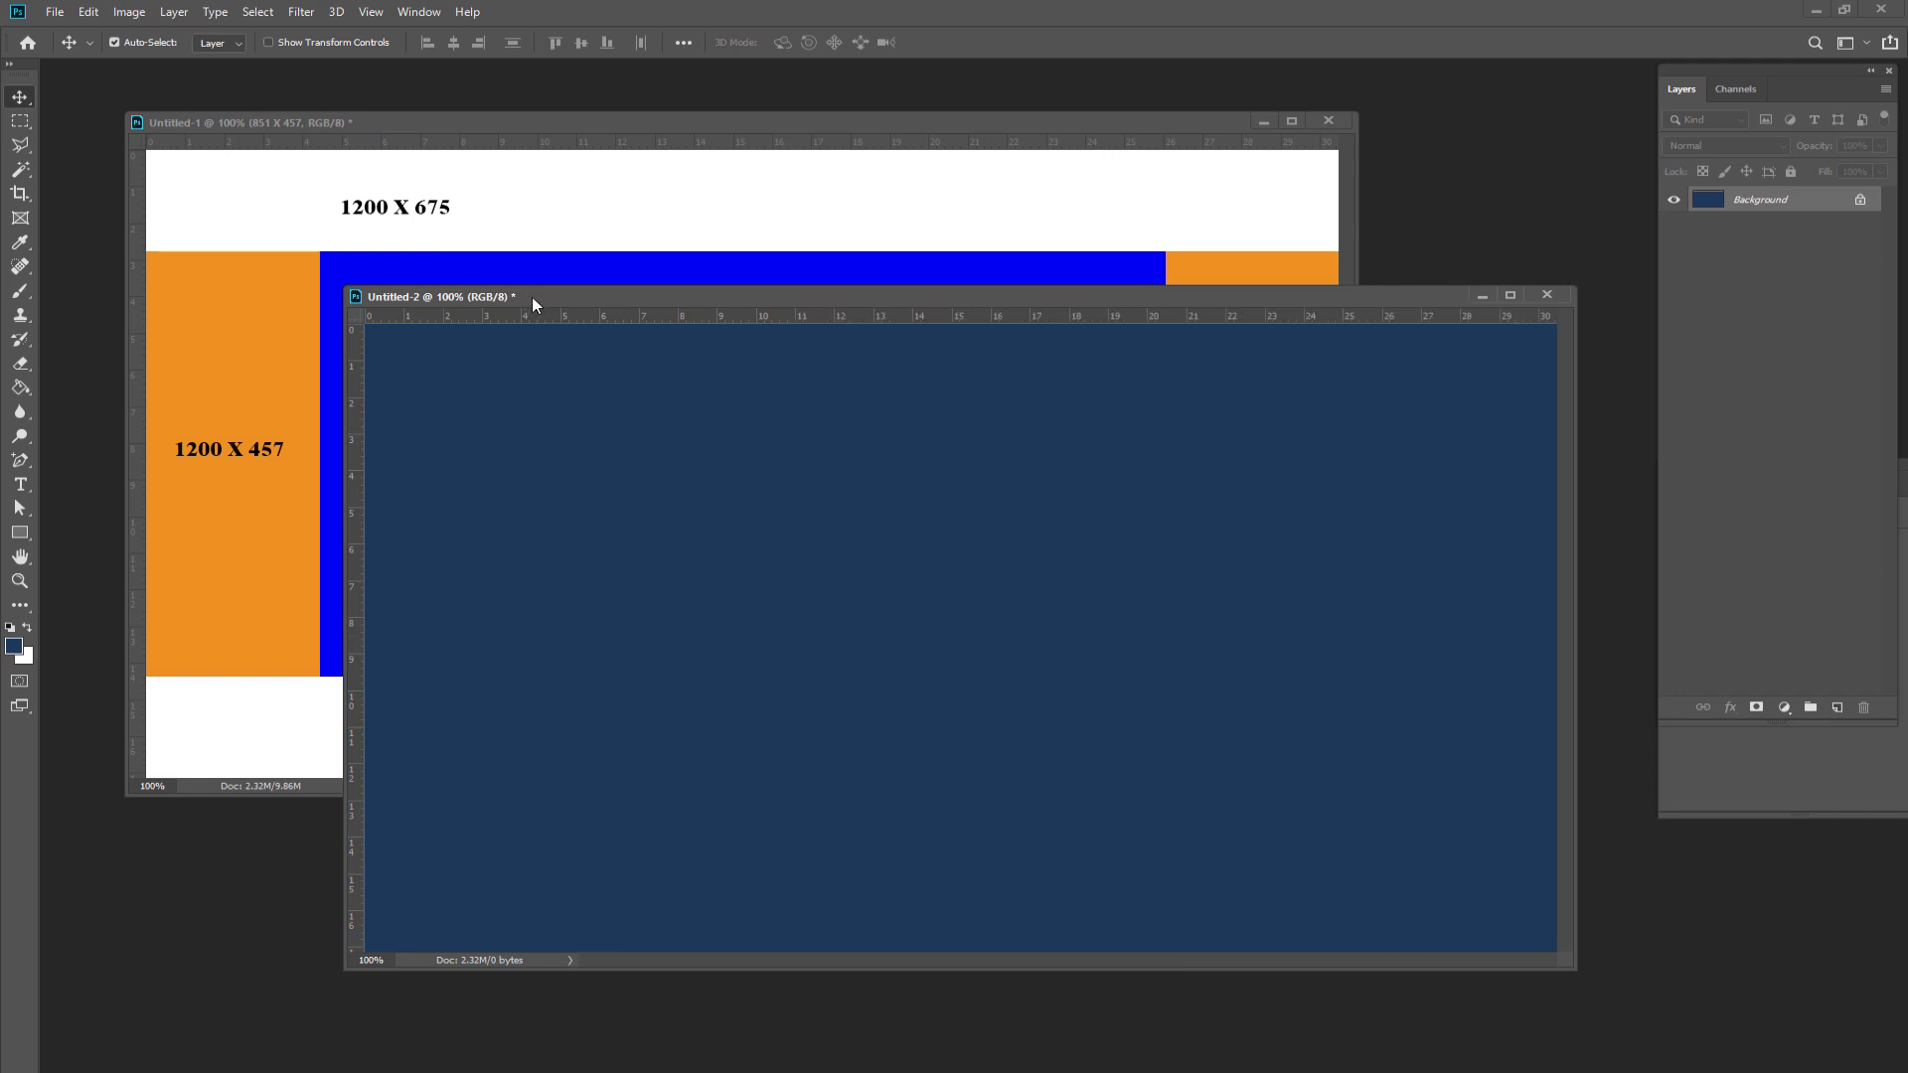
{"action": "left_click", "coordinate": [495, 122]}
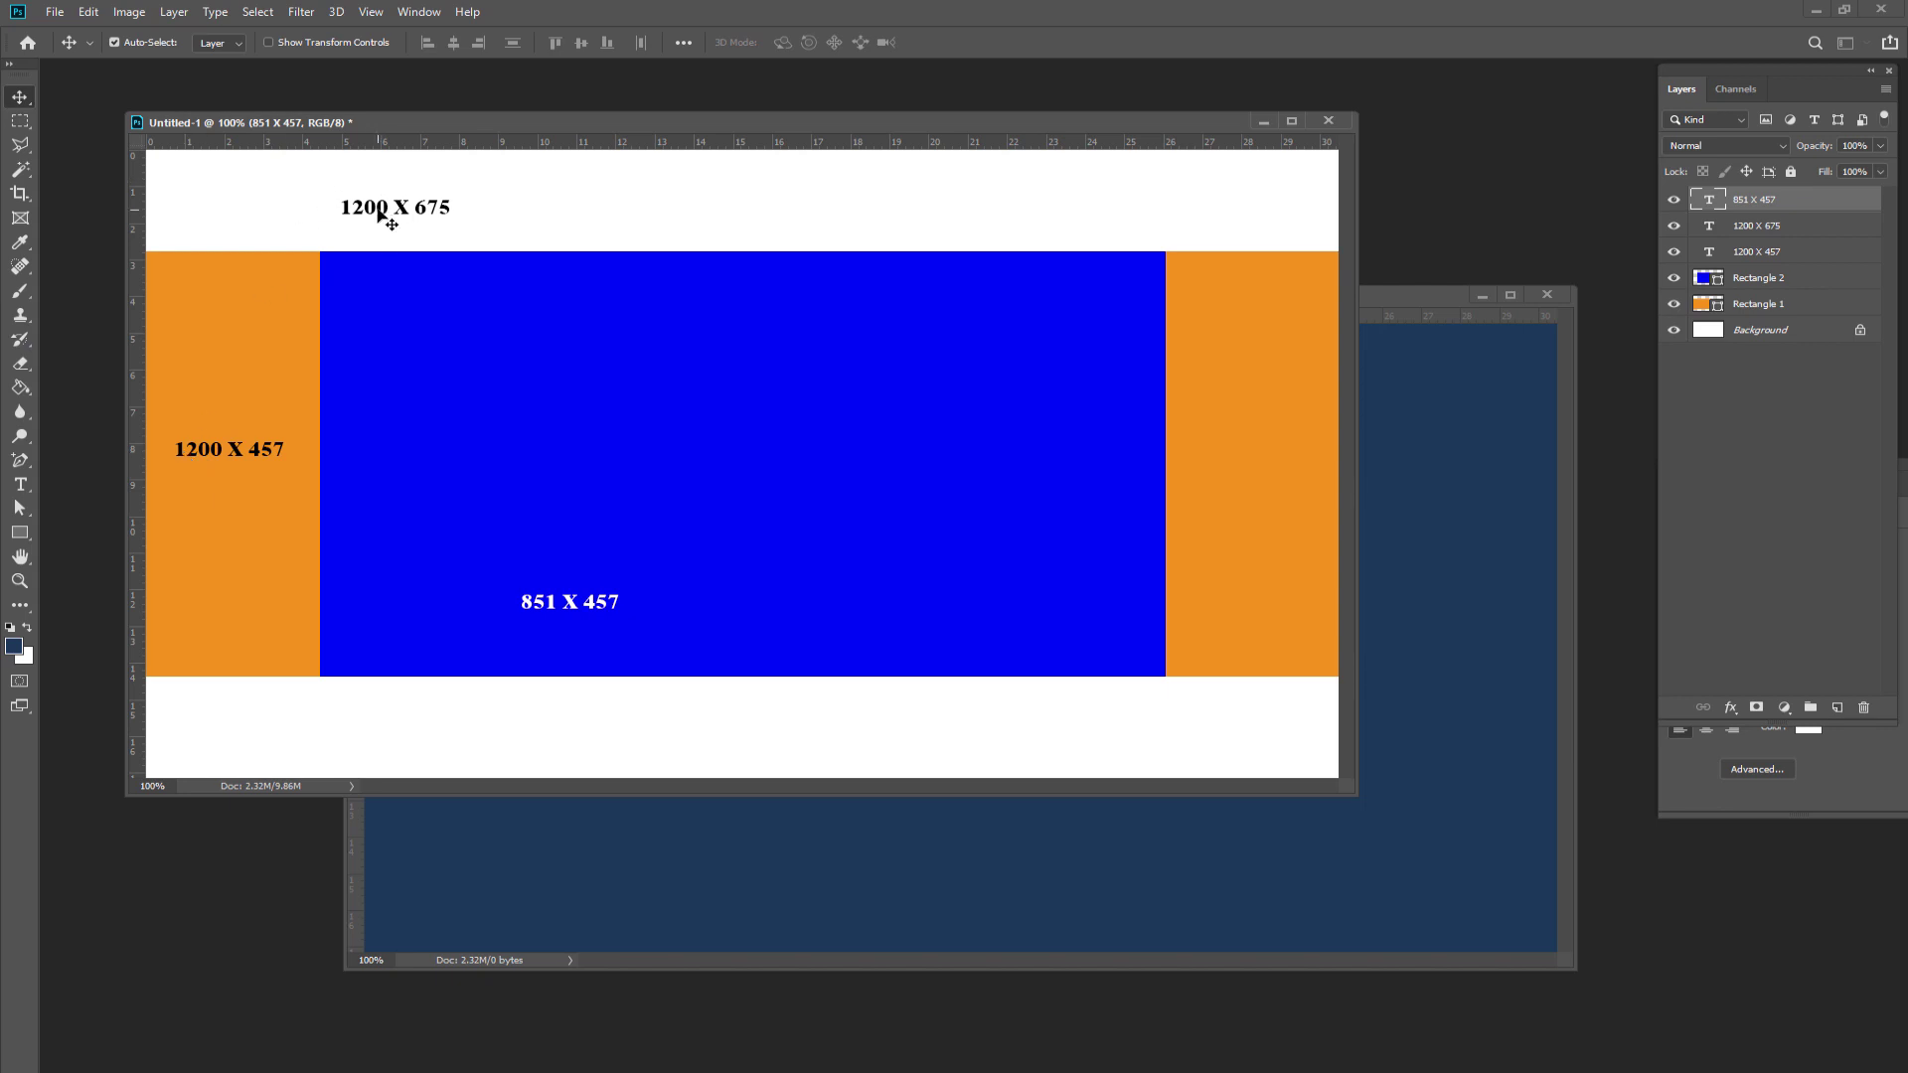
- Give the Rectangle tool a dark grey fill and no stroke, then bring the navy document forward
{"action": "left_click", "coordinate": [21, 533]}
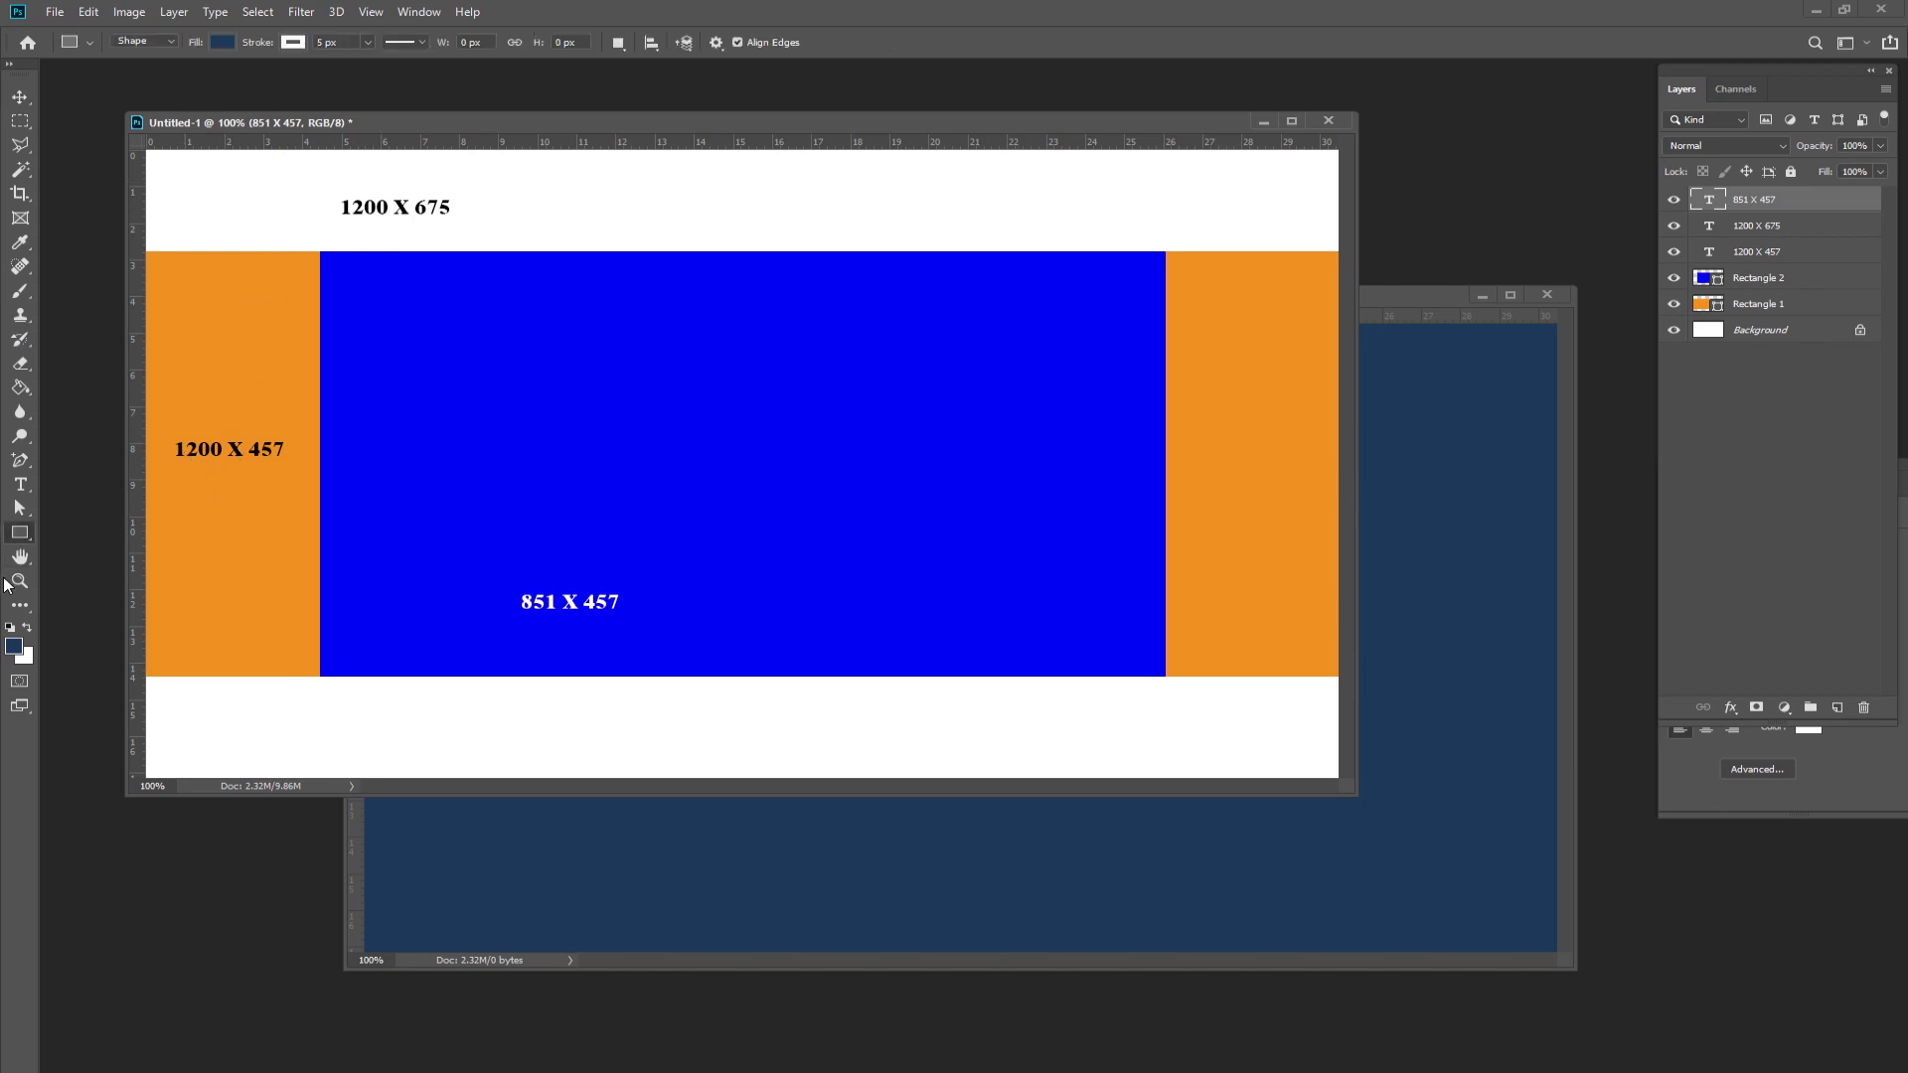
{"action": "left_click", "coordinate": [219, 43]}
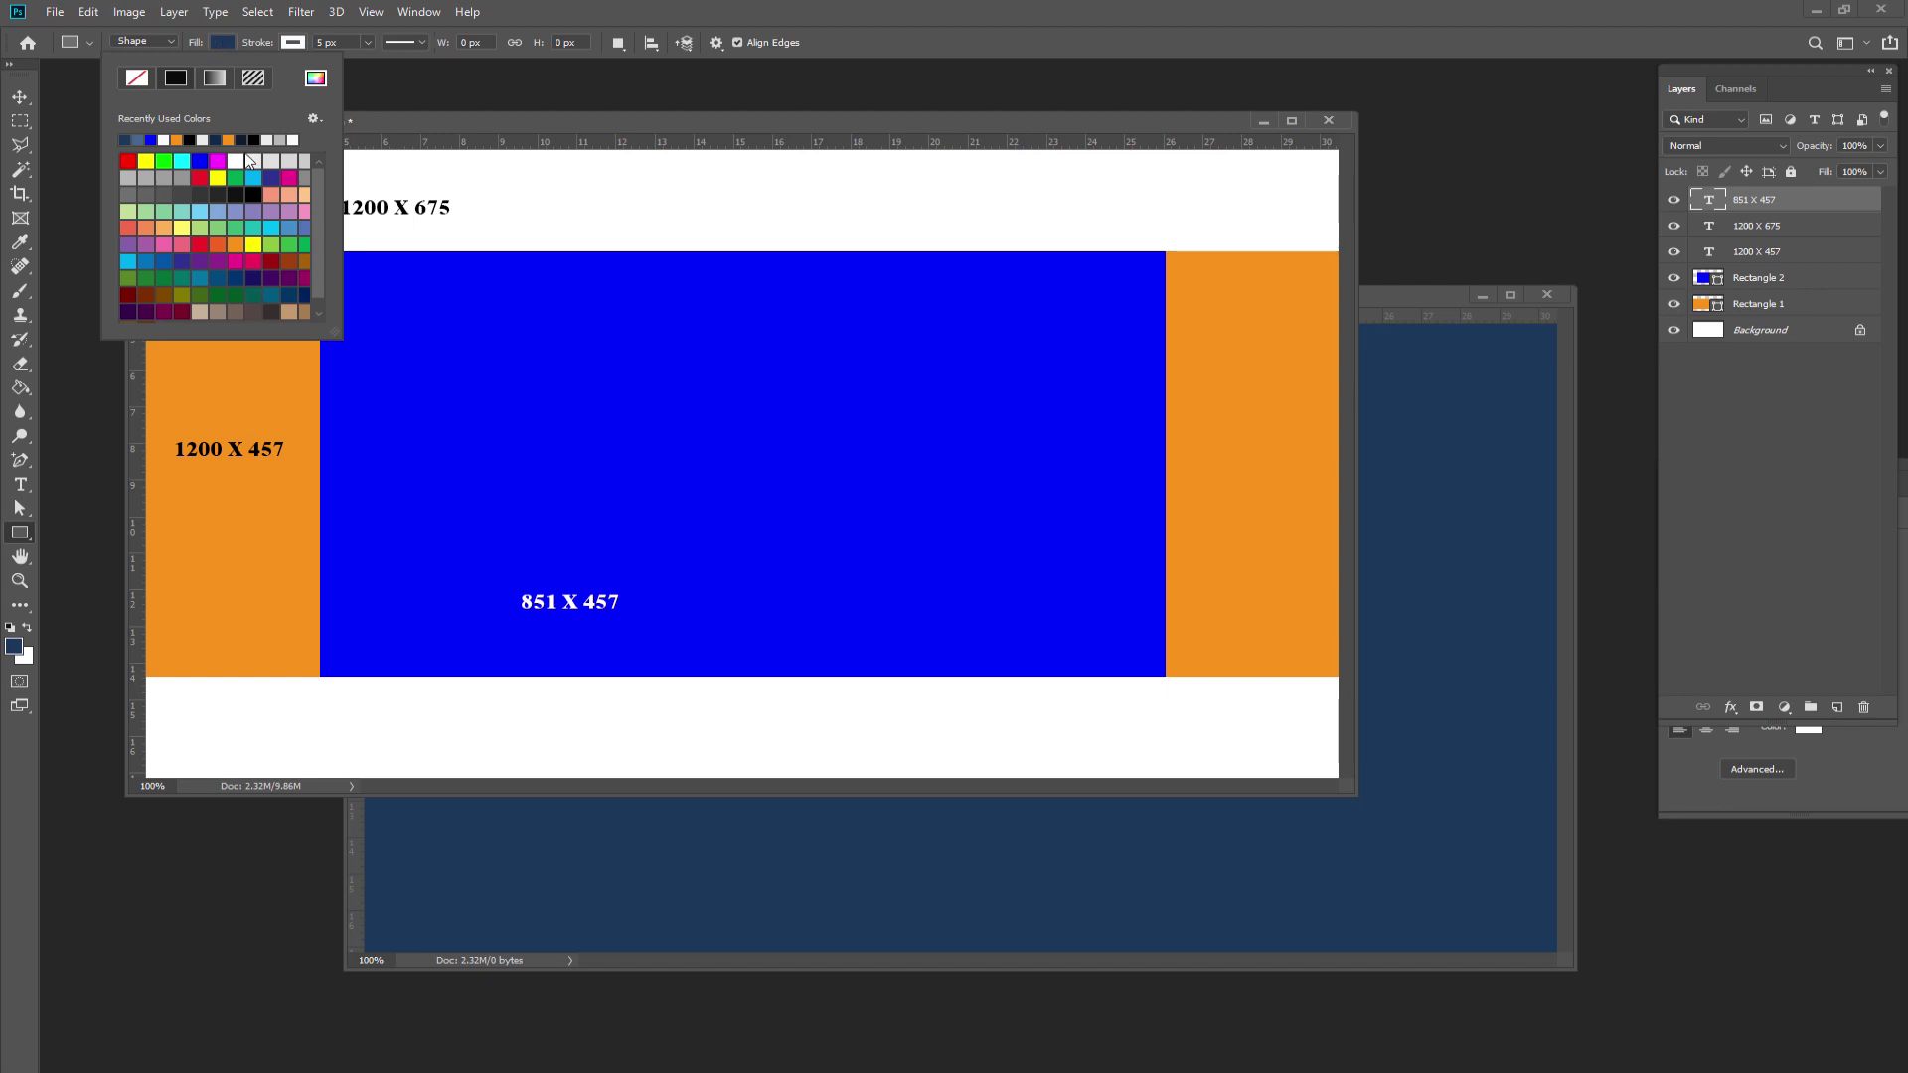
{"action": "left_click_drag", "start_coordinate": [319, 204], "coordinate": [314, 234]}
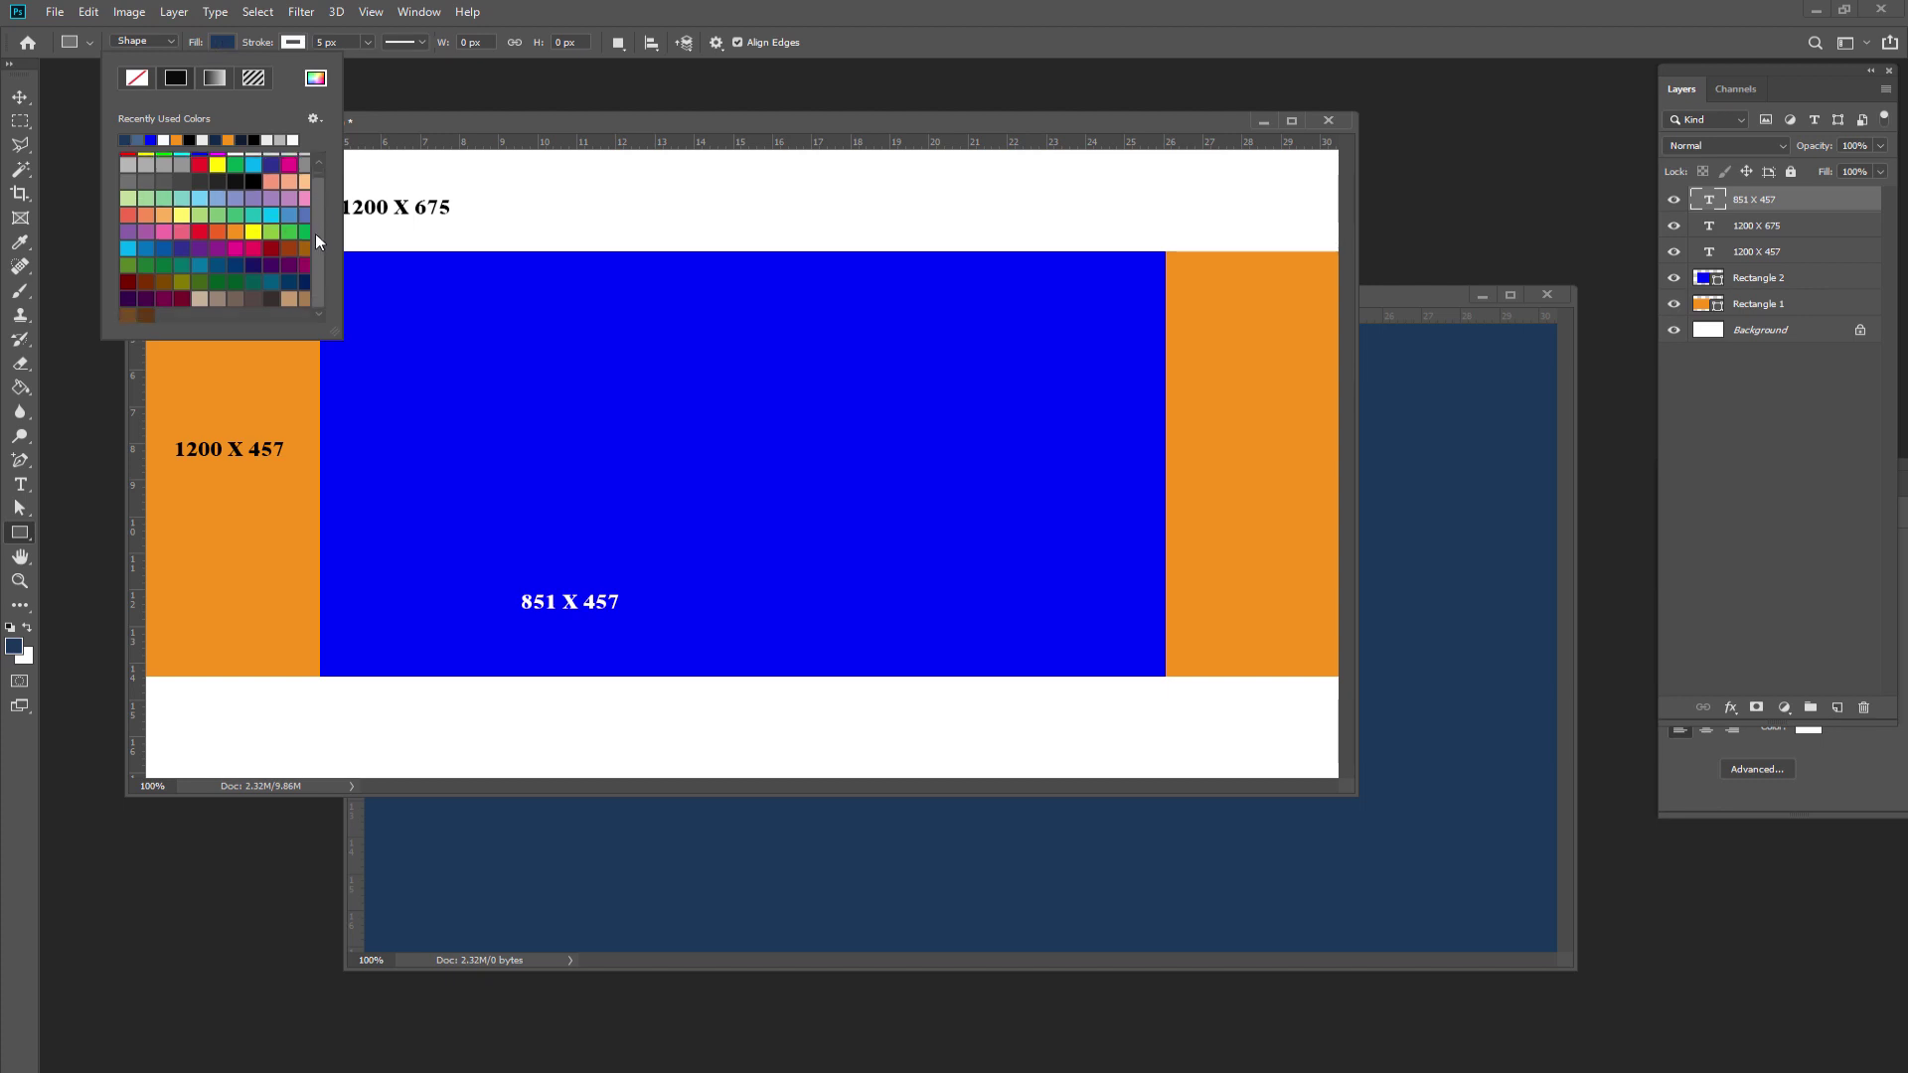
{"action": "left_click", "coordinate": [202, 179]}
{"action": "left_click", "coordinate": [944, 8]}
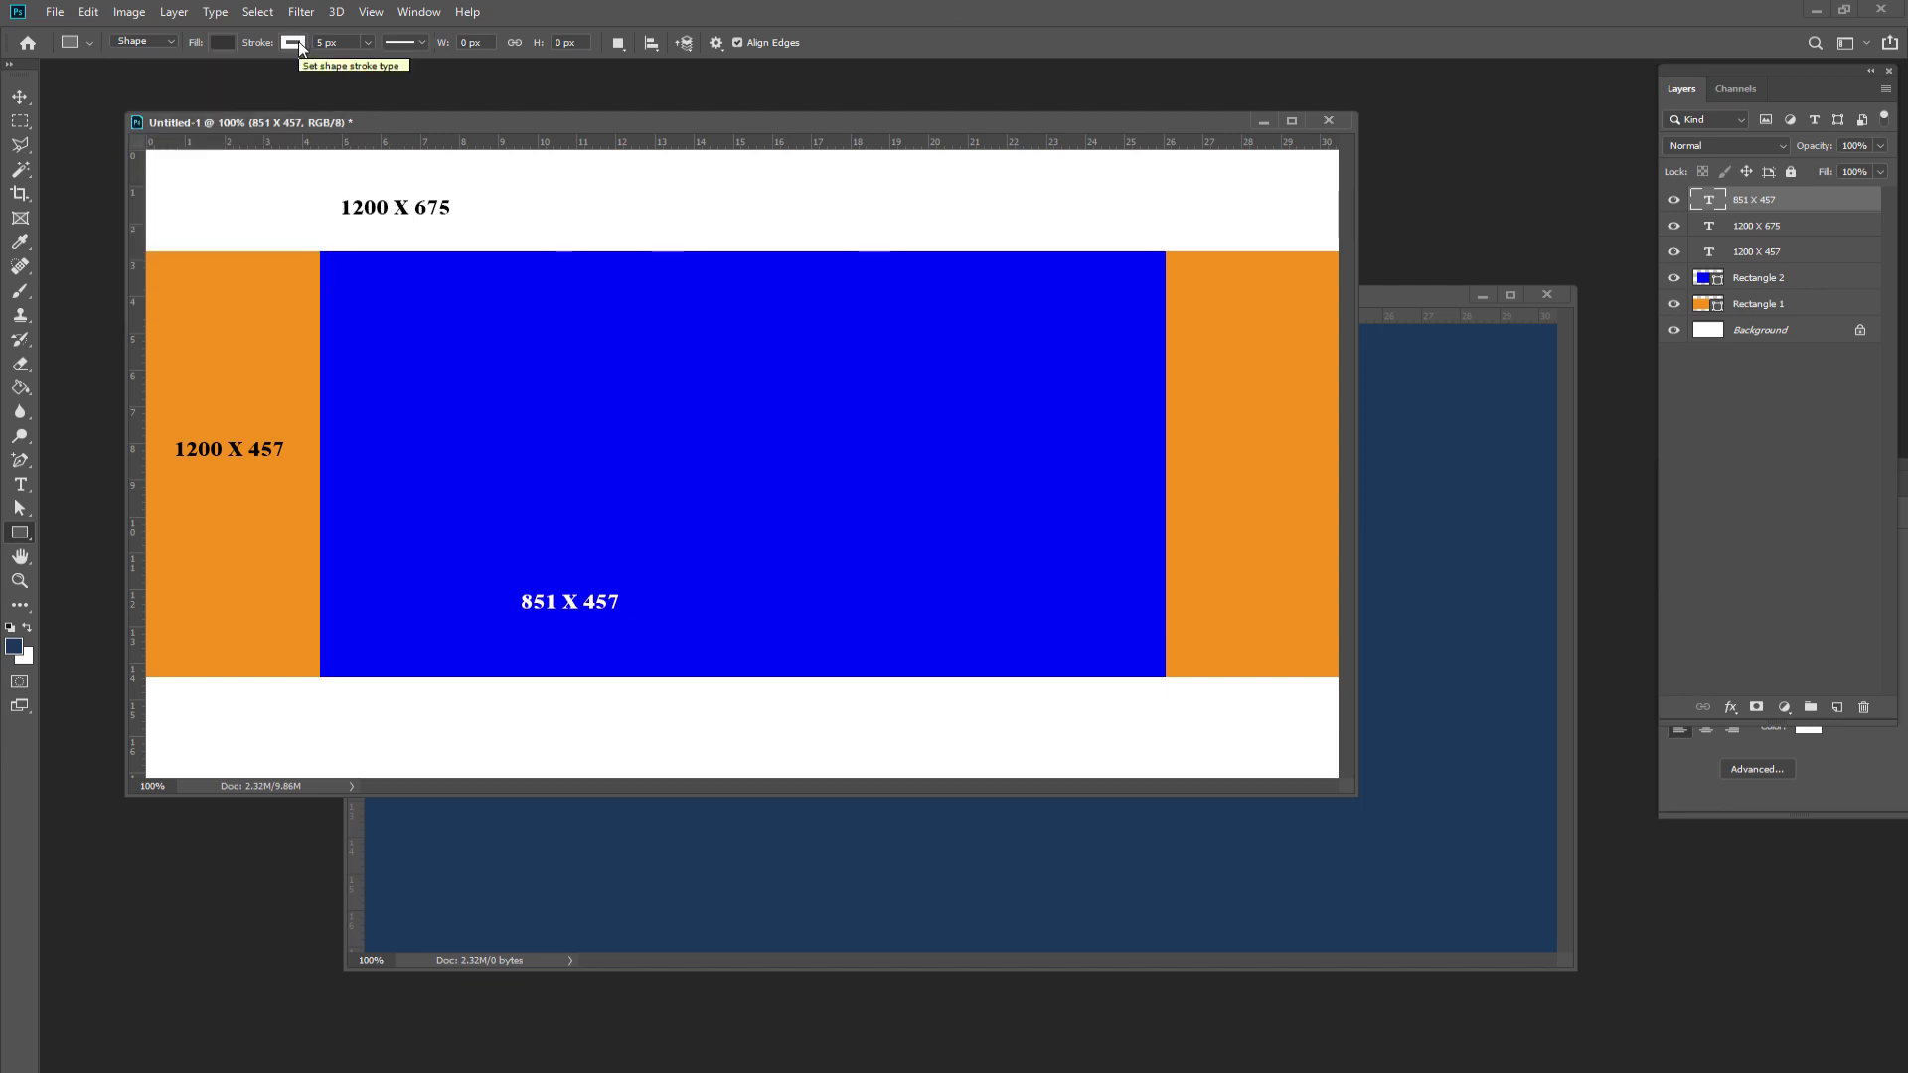
{"action": "left_click", "coordinate": [295, 44]}
{"action": "left_click", "coordinate": [211, 79]}
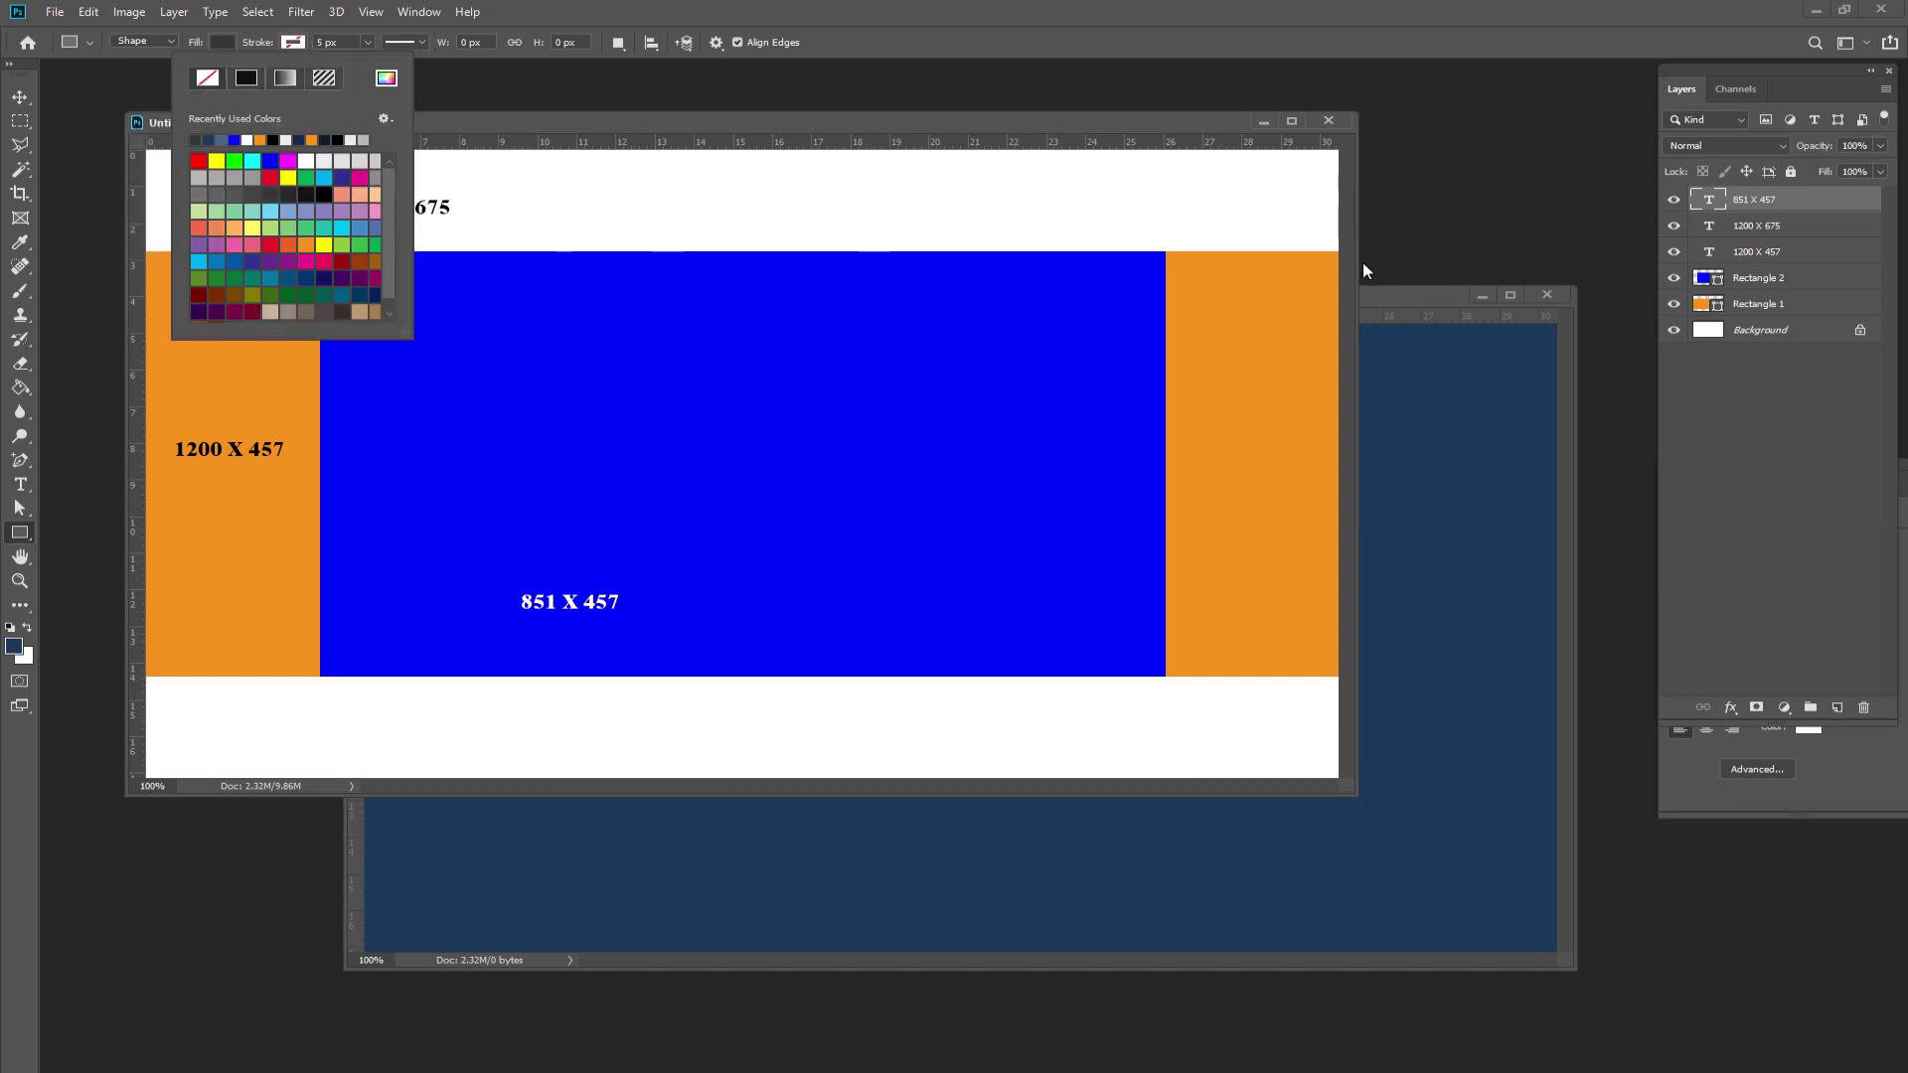
{"action": "left_click", "coordinate": [1389, 300]}
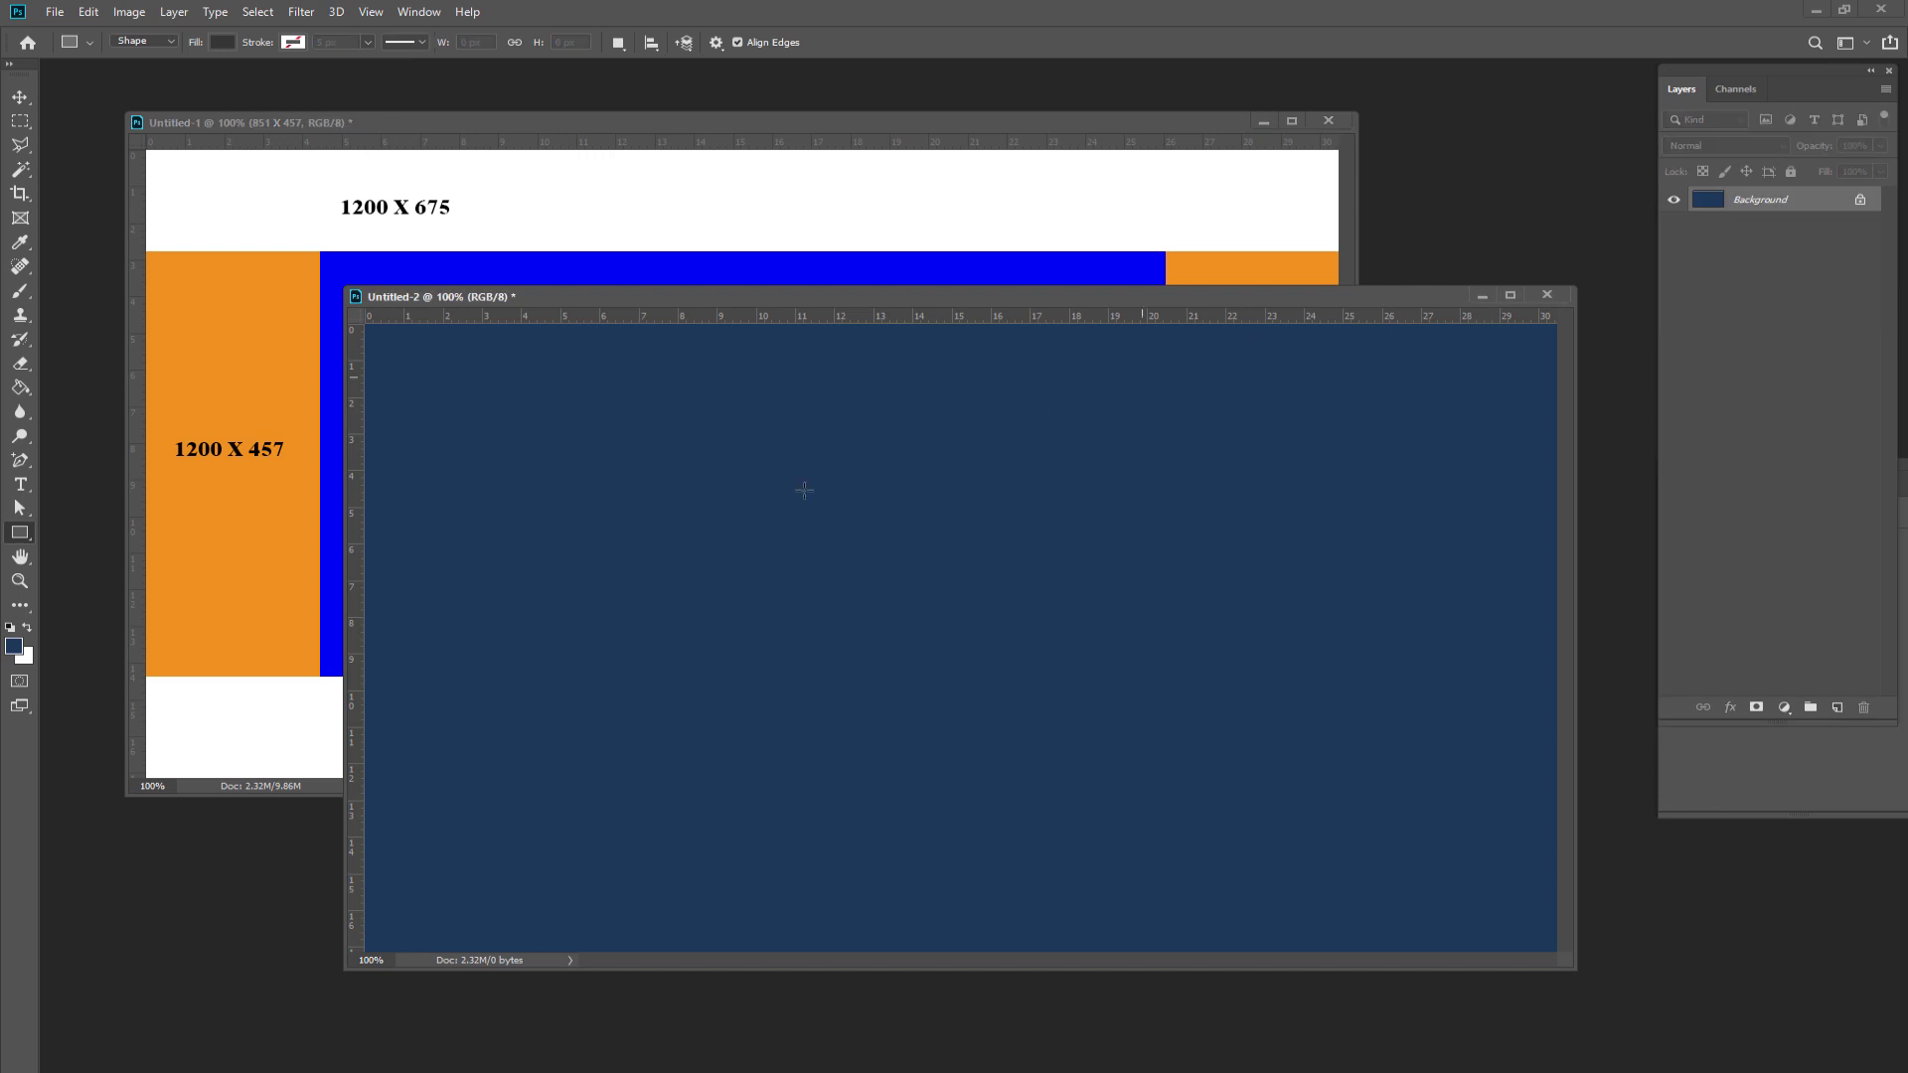
{"action": "left_click", "coordinate": [492, 548]}
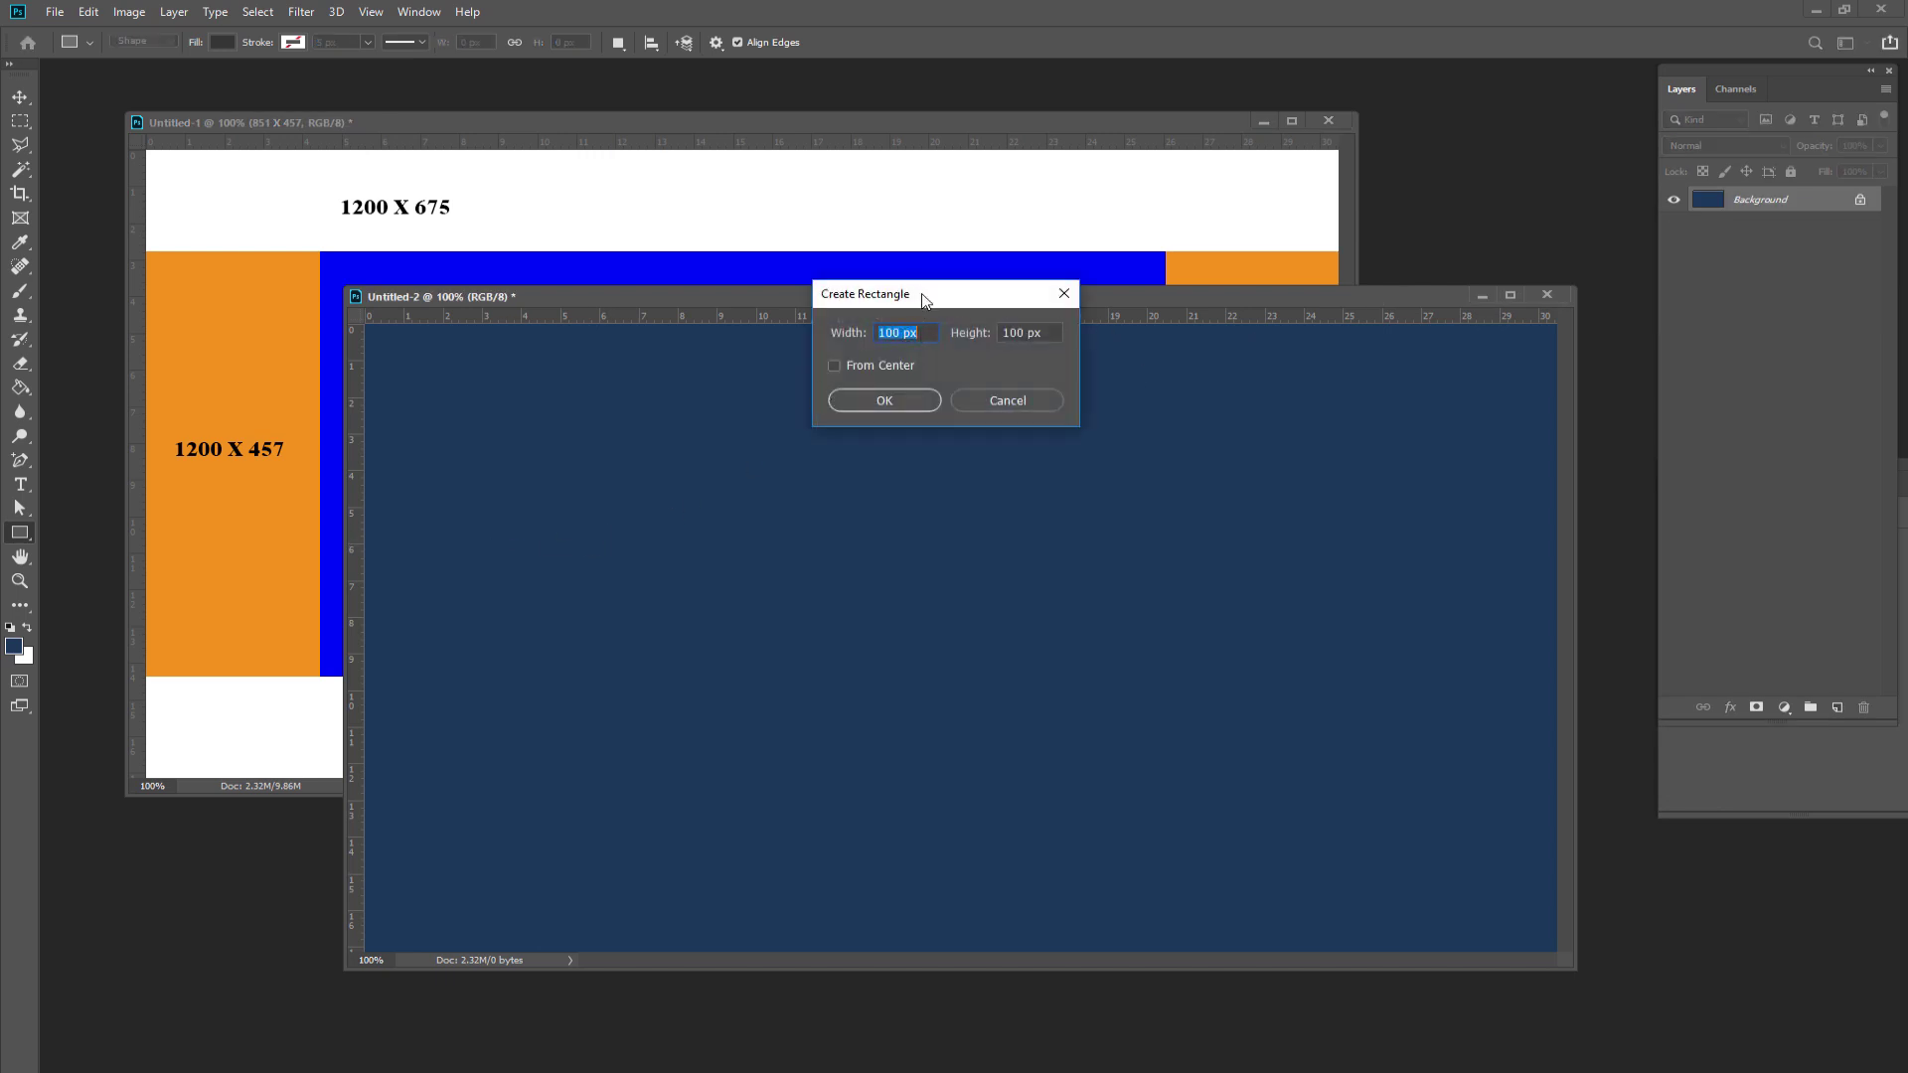
- Create a 1200 × 457 px rectangle and move it up to span the navy canvas
{"action": "mouse_move", "coordinate": [924, 300]}
{"action": "left_mouse_down"}
{"action": "mouse_move", "coordinate": [1007, 415]}
{"action": "mouse_move", "coordinate": [958, 449]}
{"action": "left_mouse_up"}
{"action": "type", "text": "12"}
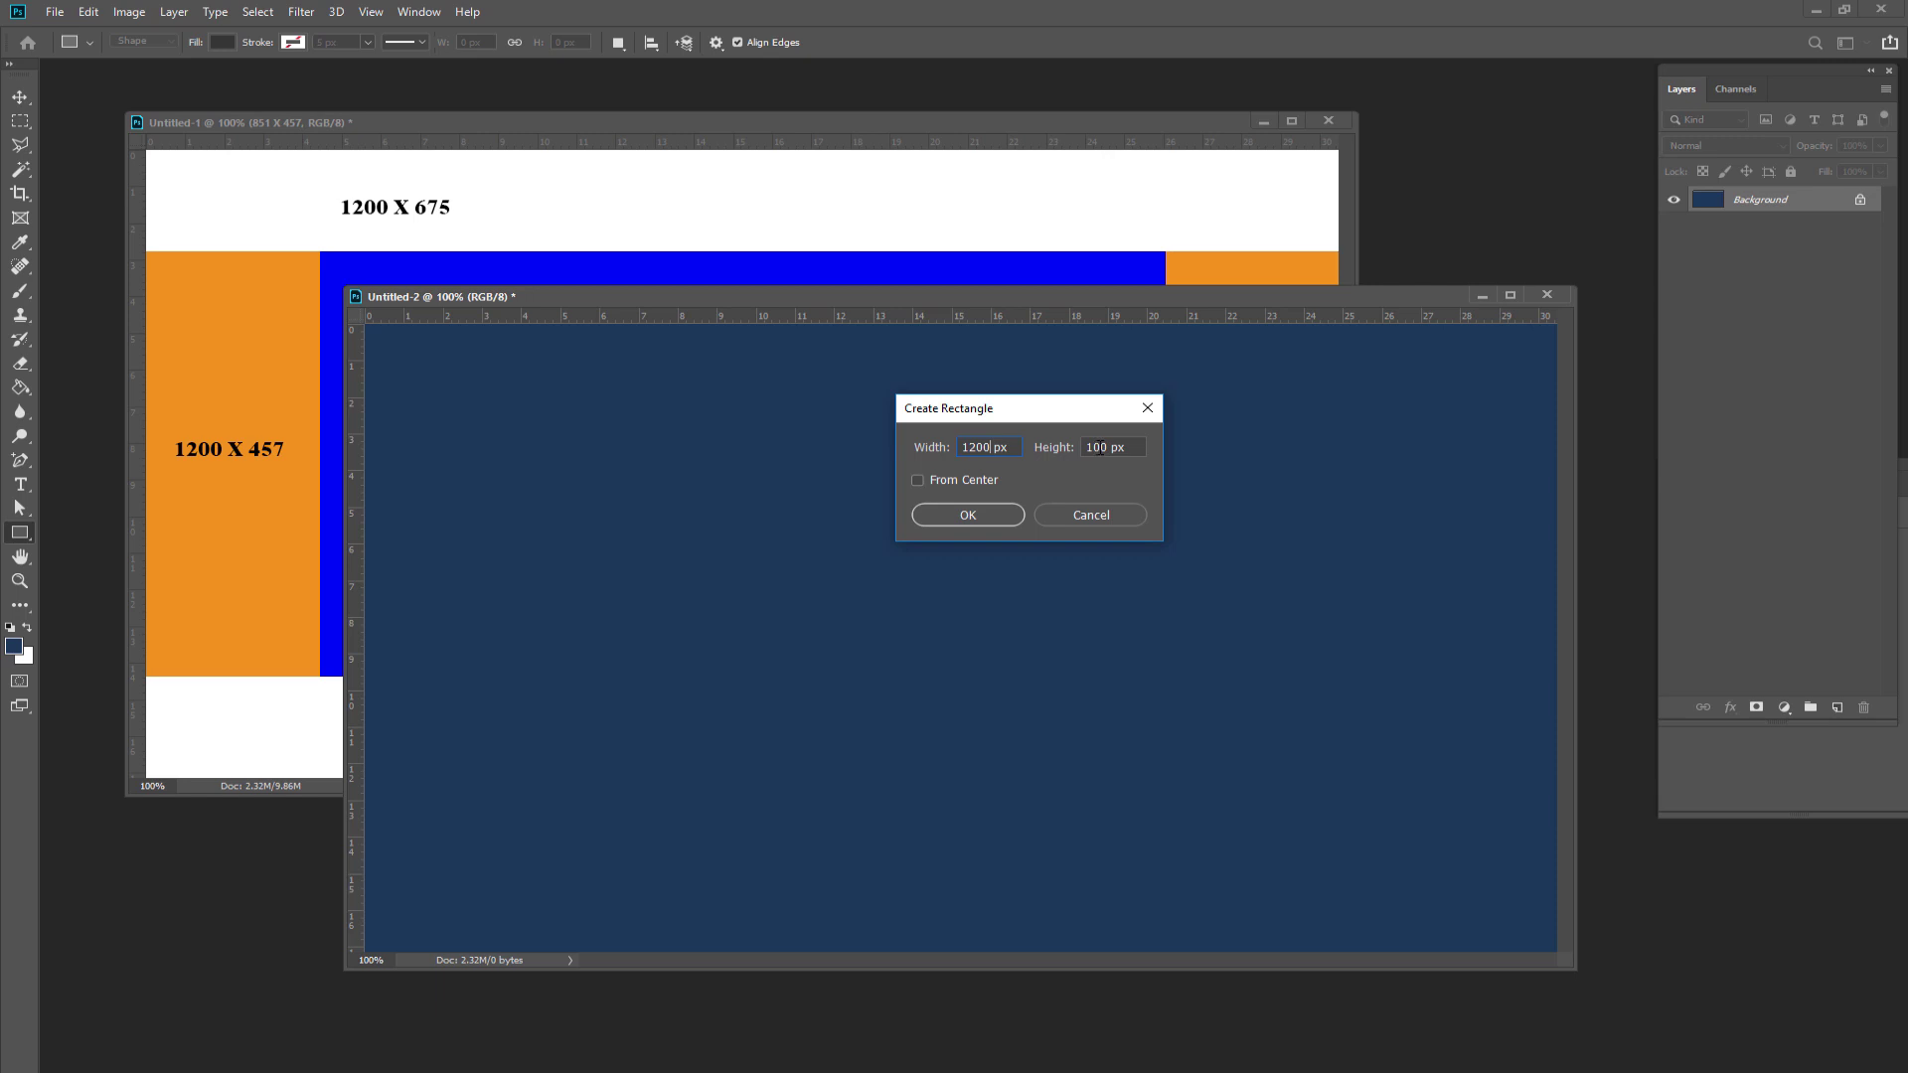
{"action": "left_click_drag", "start_coordinate": [1105, 454], "coordinate": [1088, 449]}
{"action": "type", "text": "457"}
{"action": "left_click", "coordinate": [969, 516]}
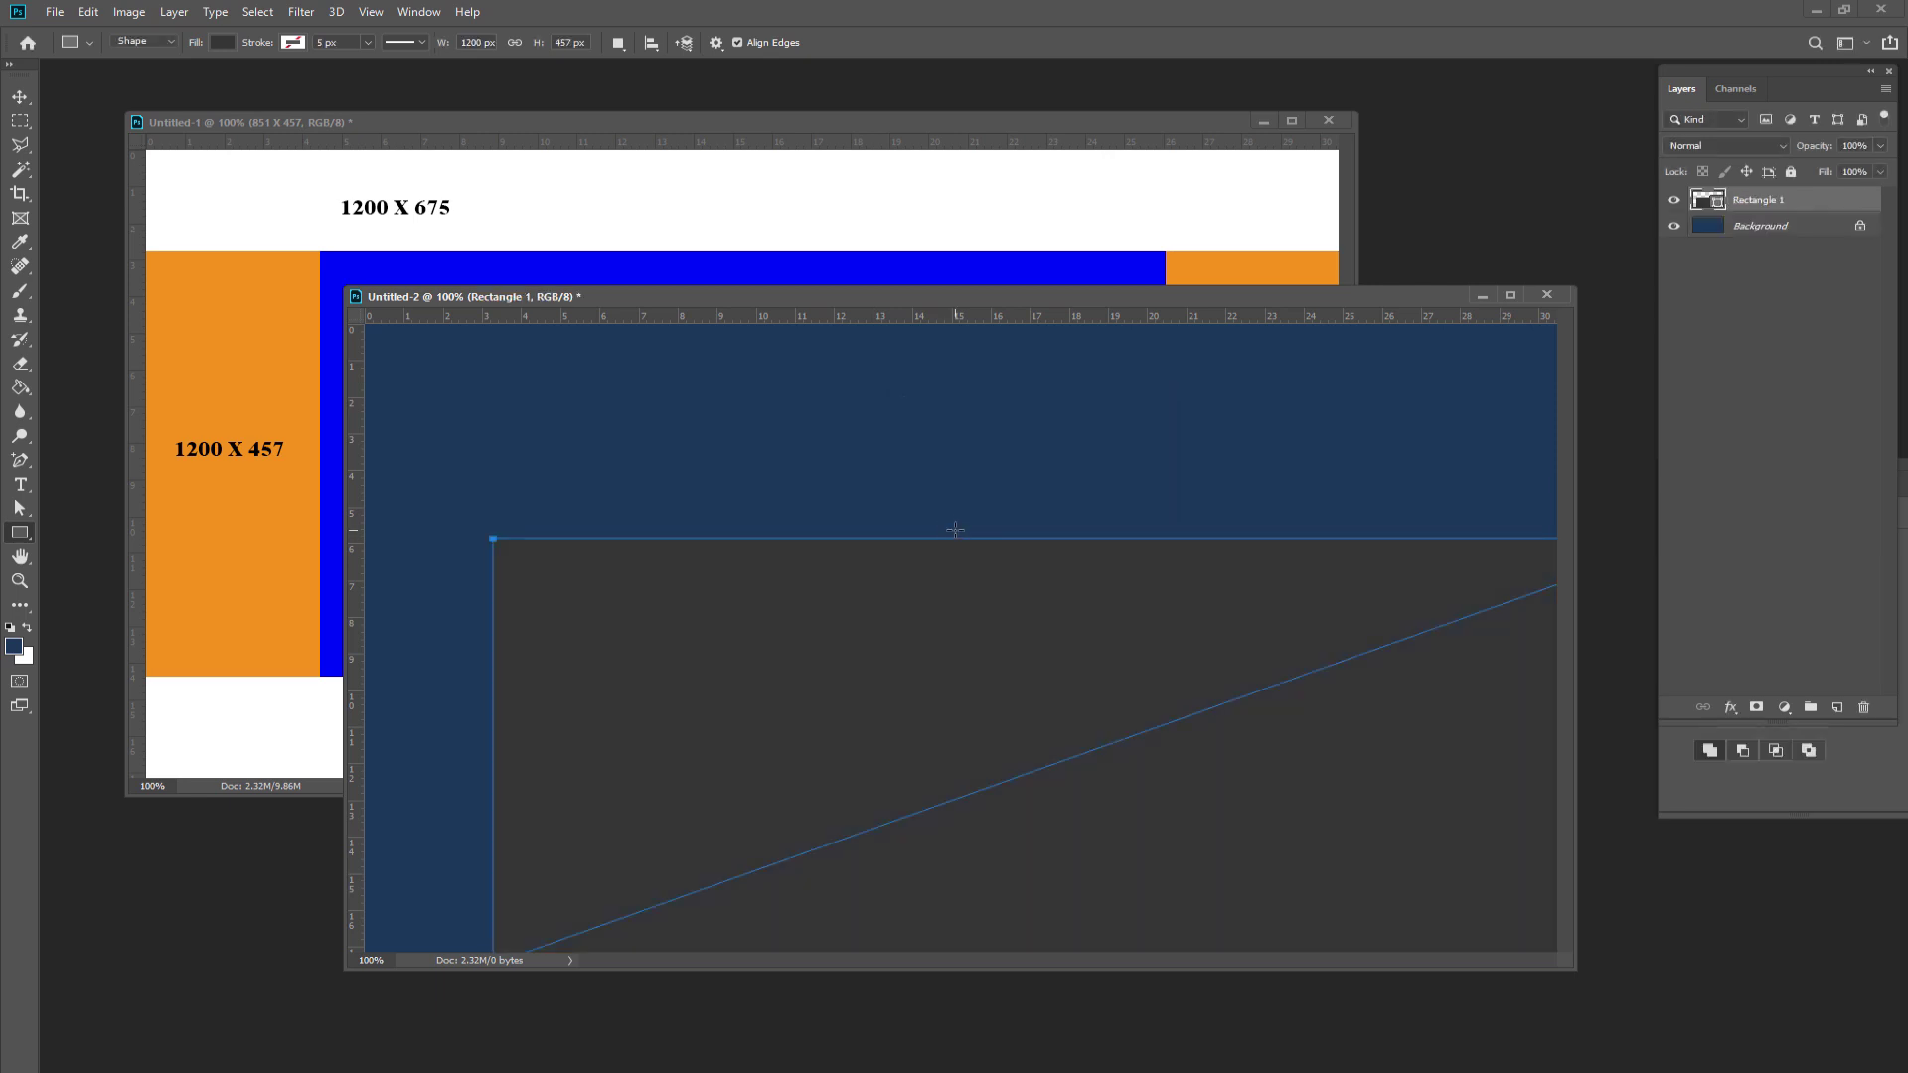
{"action": "left_click", "coordinate": [18, 100]}
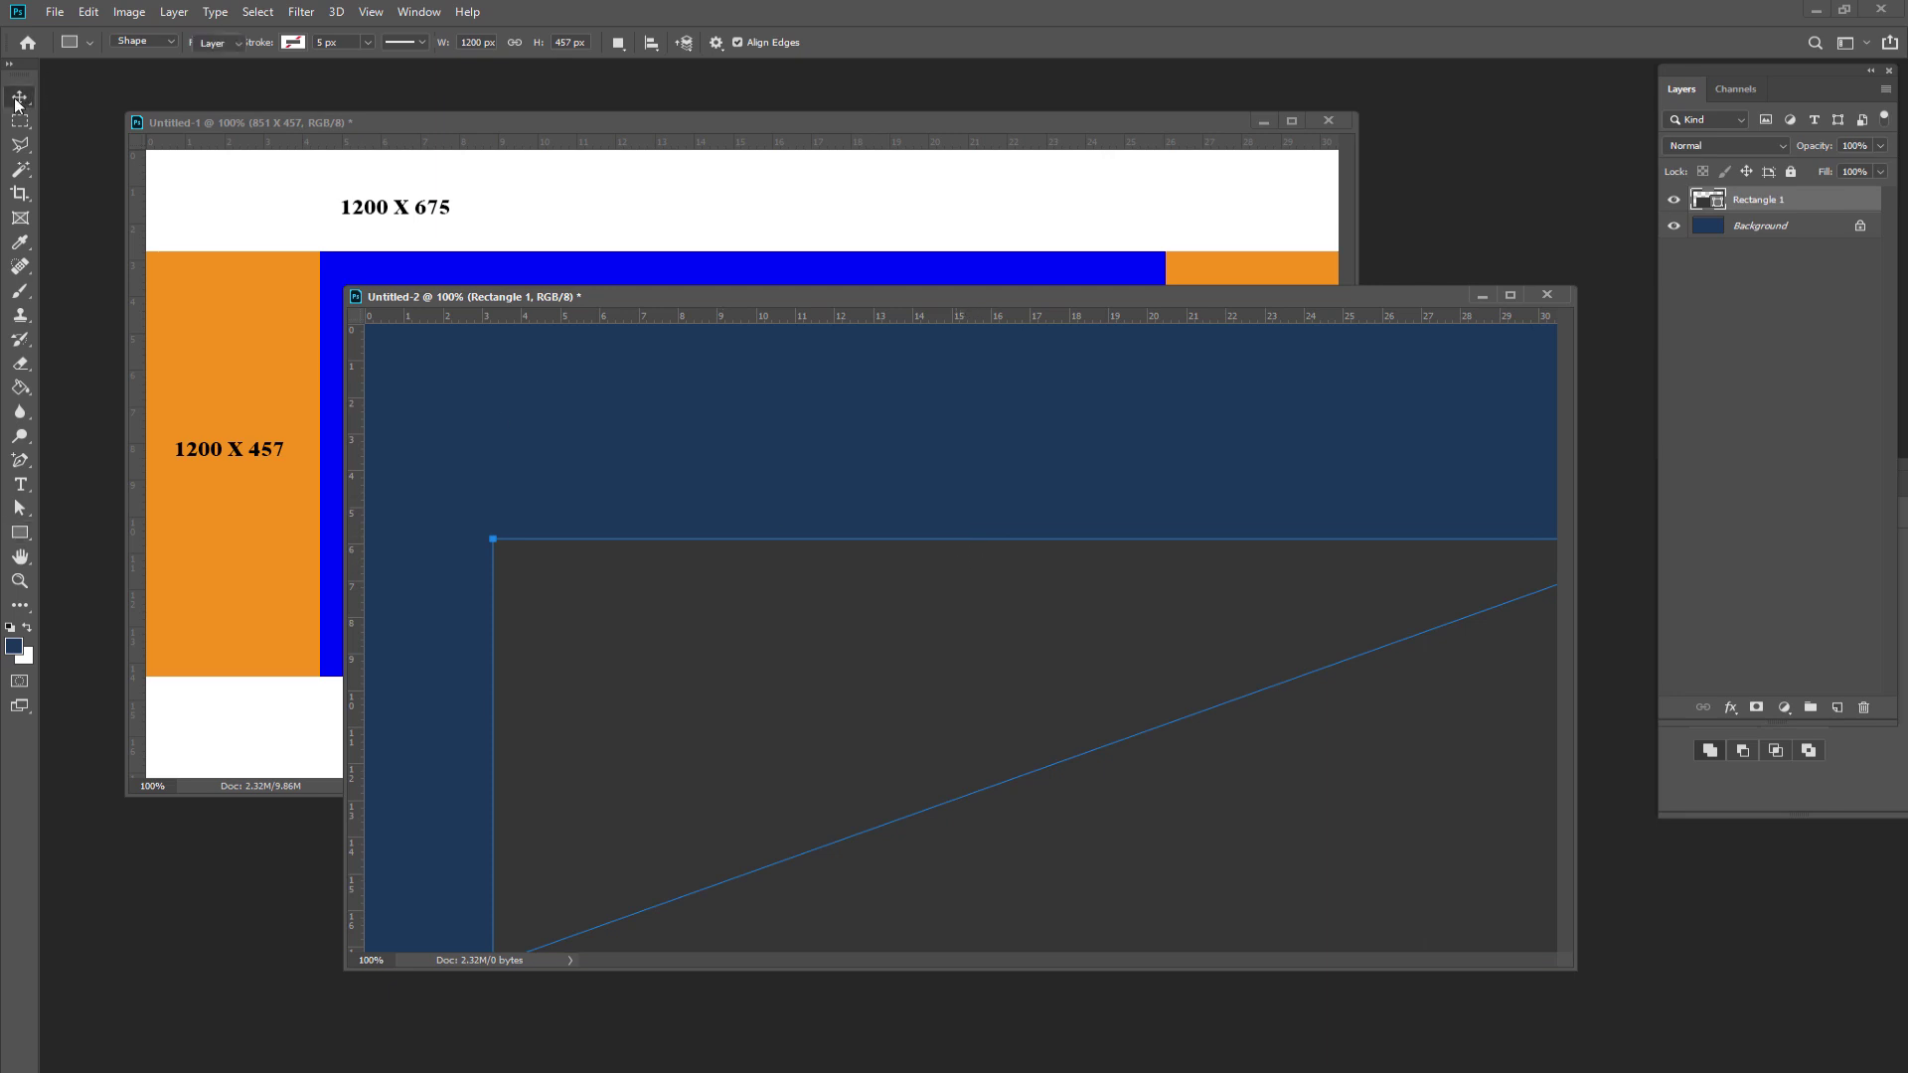
{"action": "mouse_move", "coordinate": [917, 669]}
{"action": "left_mouse_down"}
{"action": "mouse_move", "coordinate": [803, 546]}
{"action": "mouse_move", "coordinate": [795, 569]}
{"action": "left_mouse_up"}
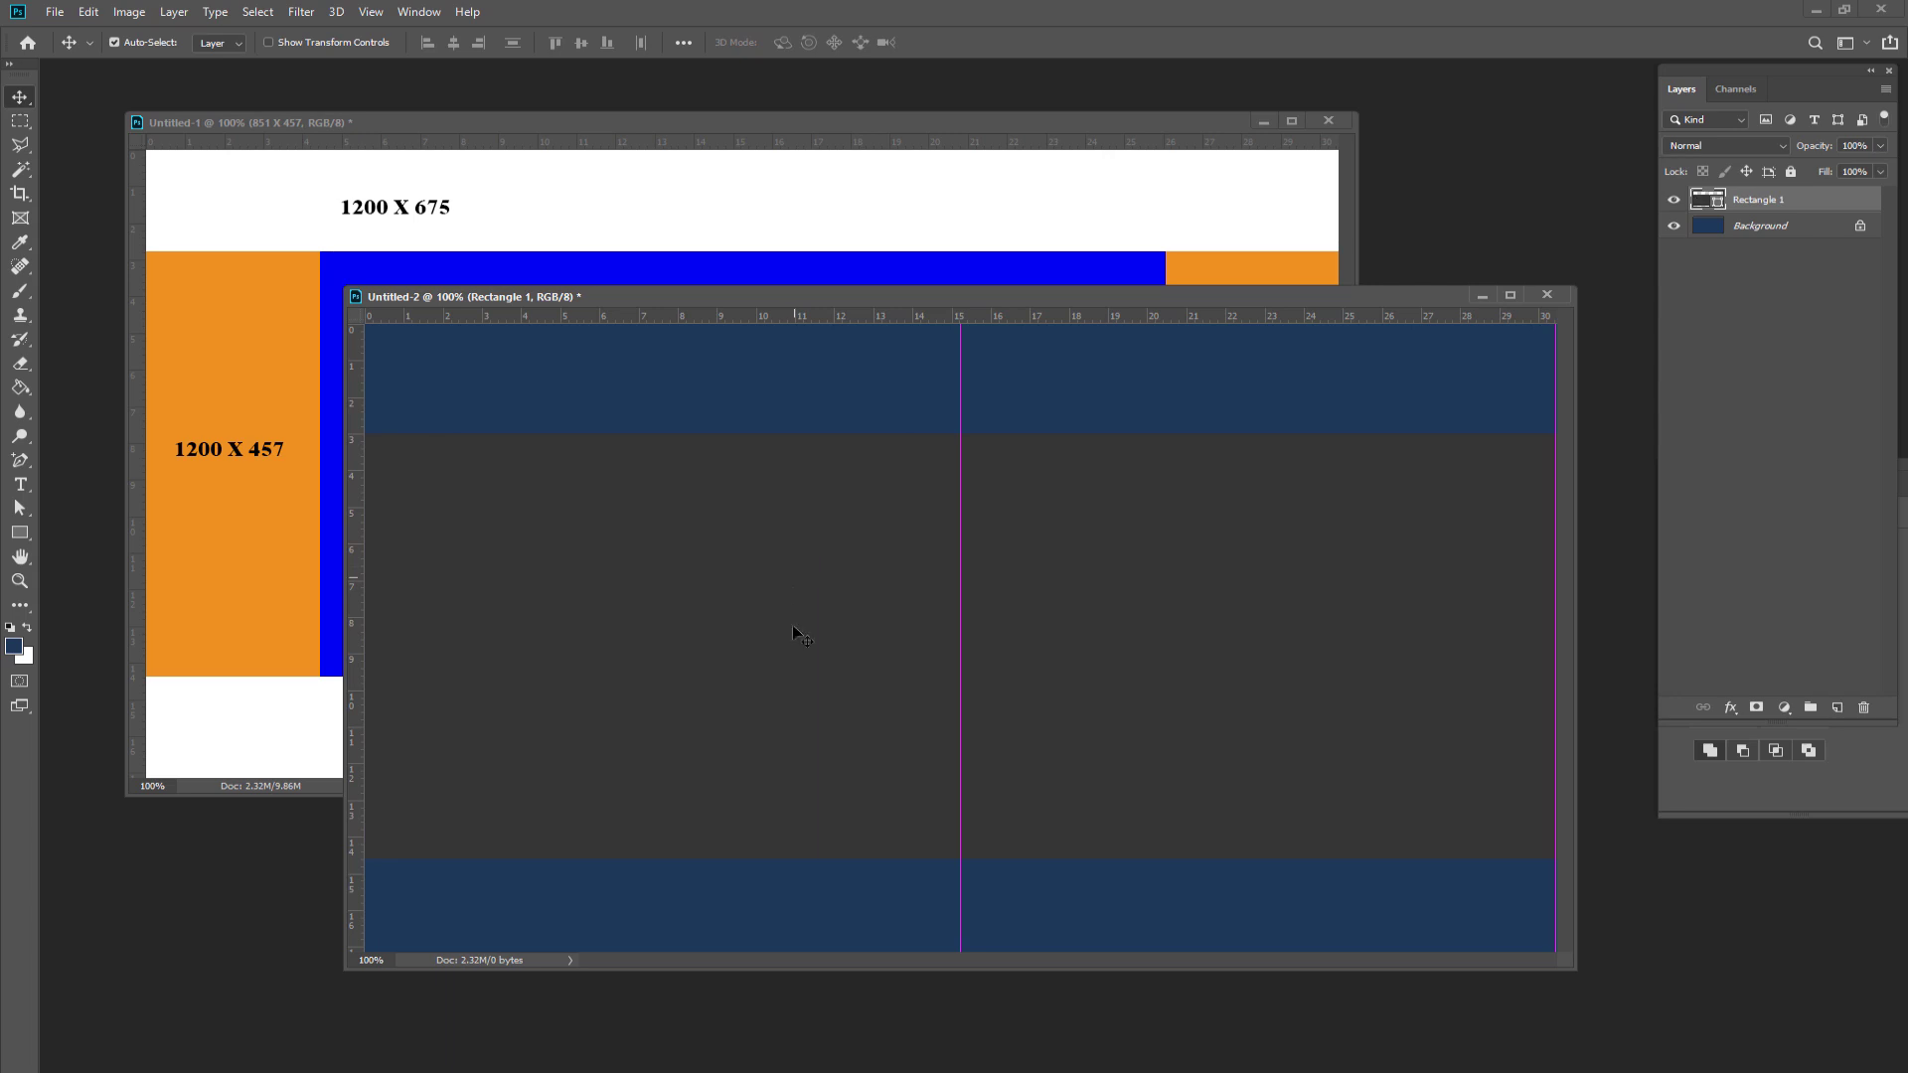
- Align the rectangle's vertical centre with the Background layer
{"action": "left_click", "coordinate": [1768, 227]}
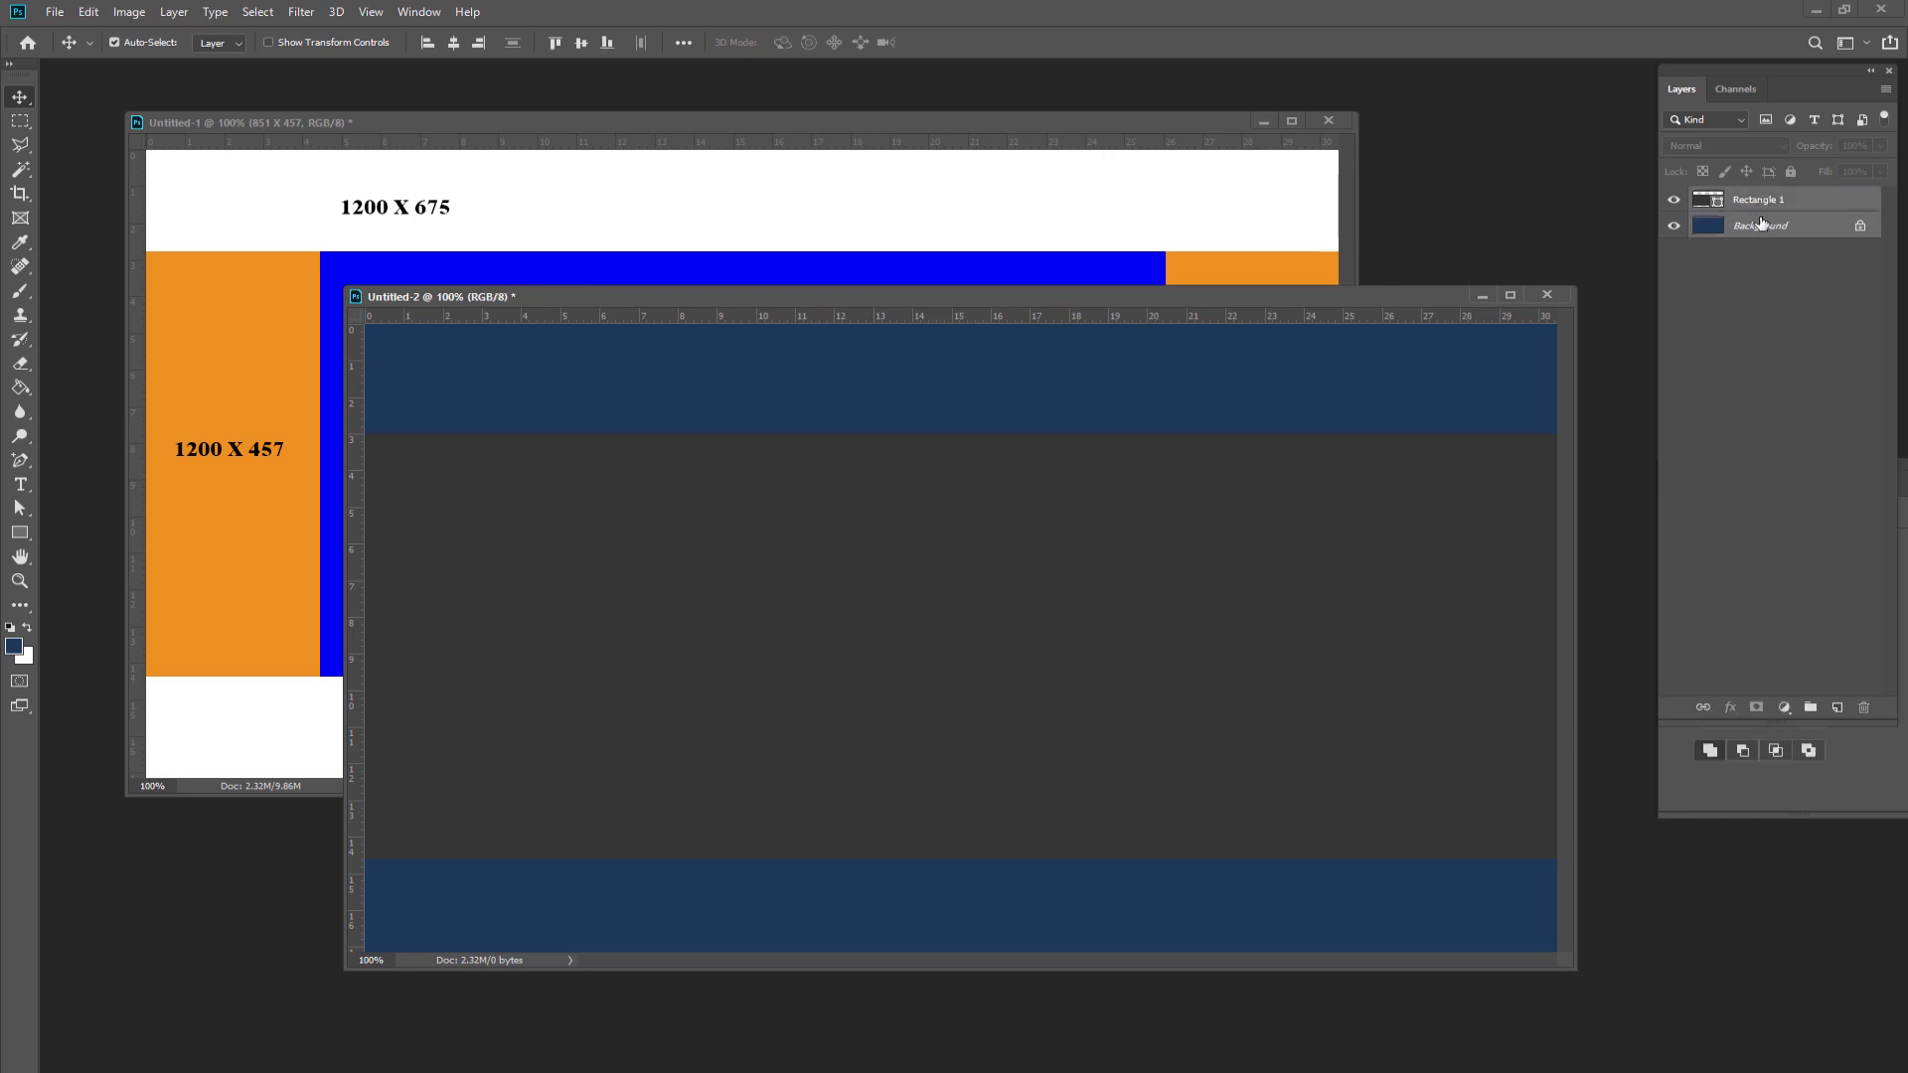
{"action": "left_click", "coordinate": [1759, 202], "text": "shift"}
{"action": "left_click", "coordinate": [765, 395]}
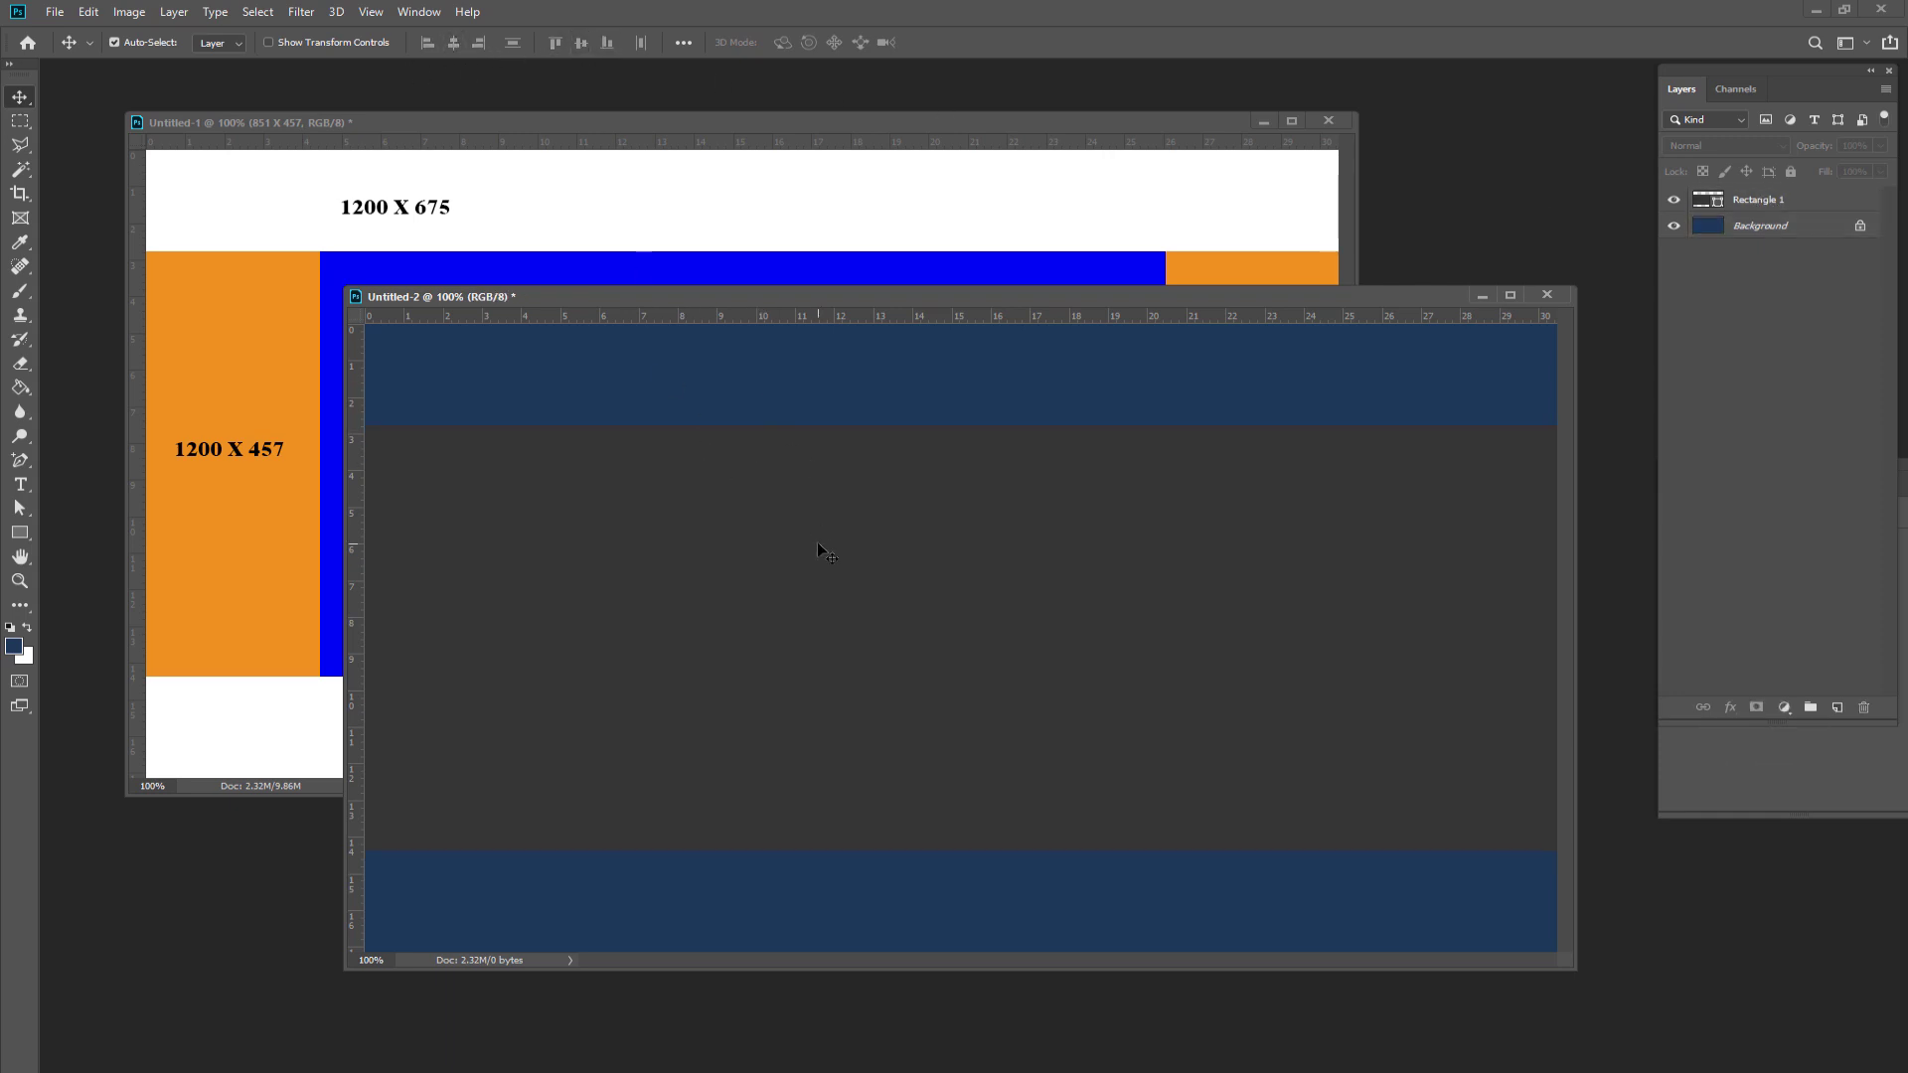
{"action": "left_click", "coordinate": [815, 544]}
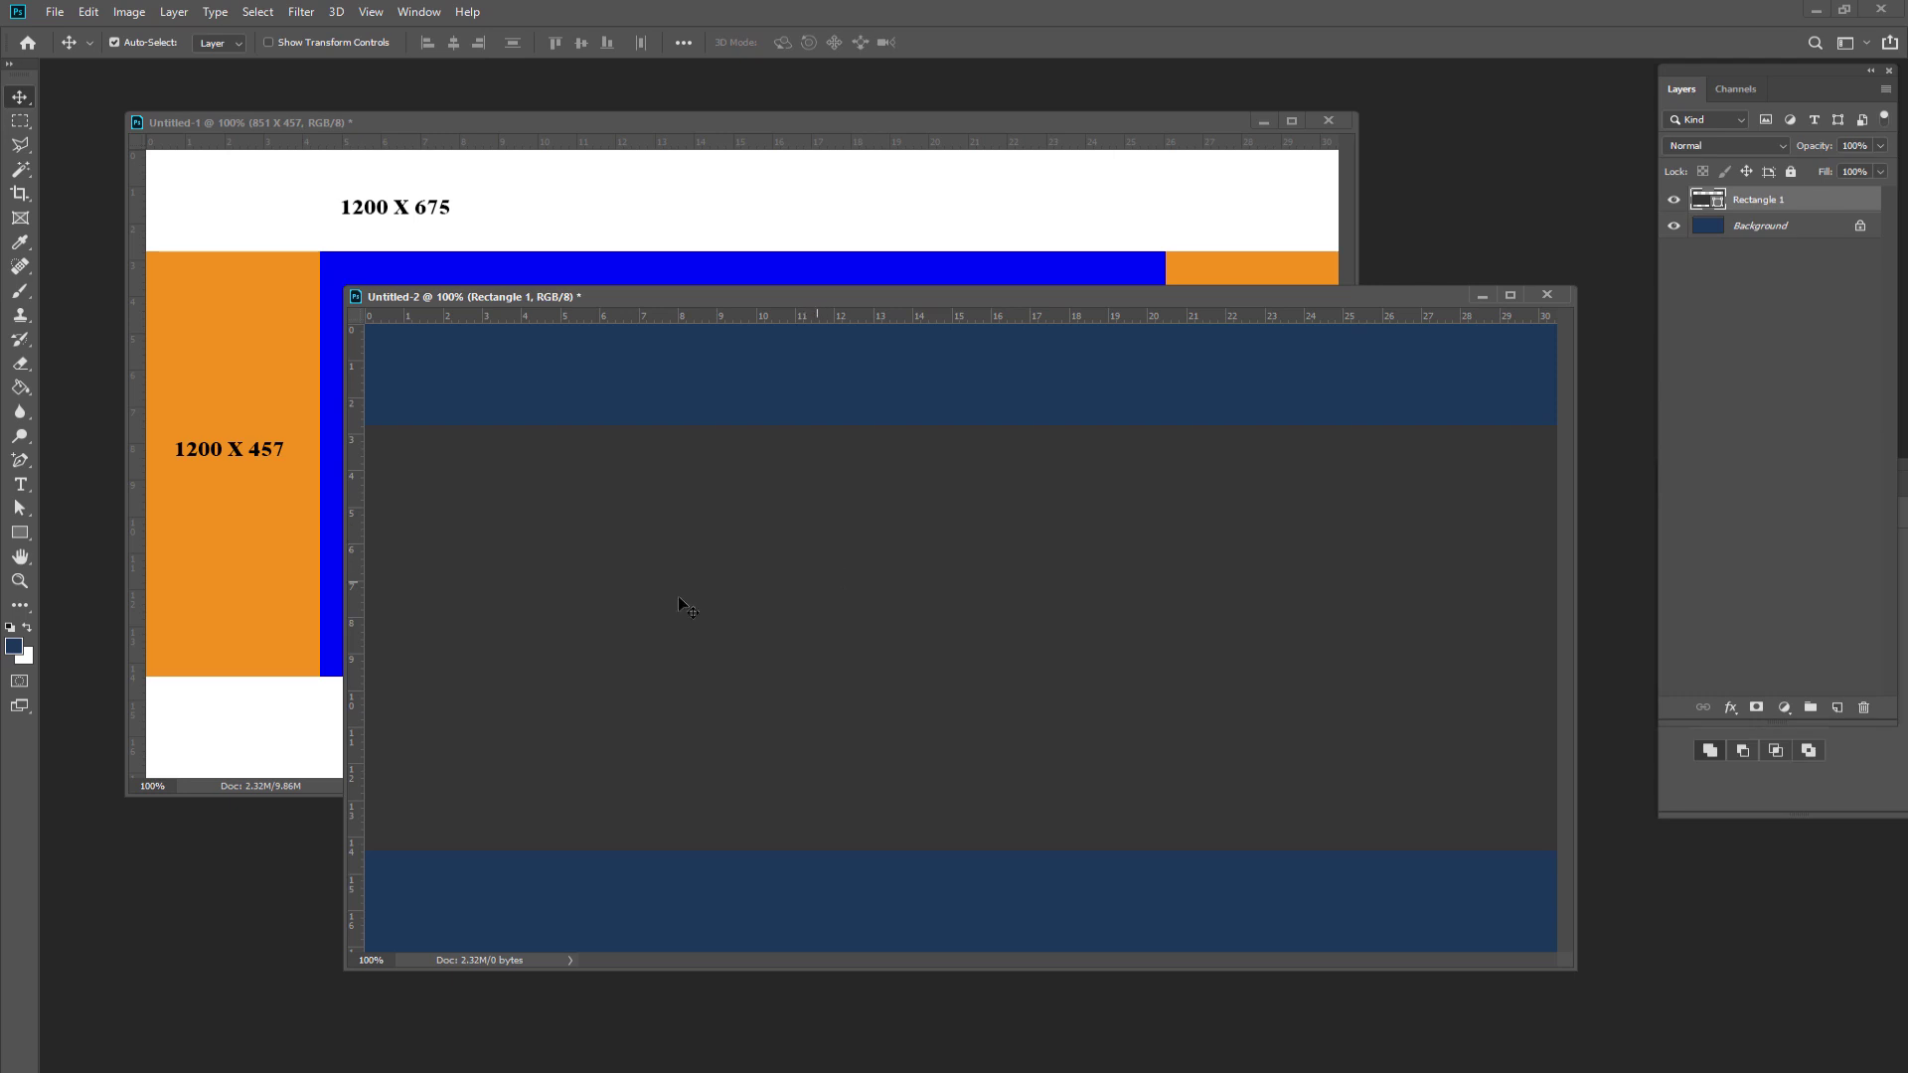
- Set the rectangle's fill to dark grey from the swatches
{"action": "left_click", "coordinate": [18, 532]}
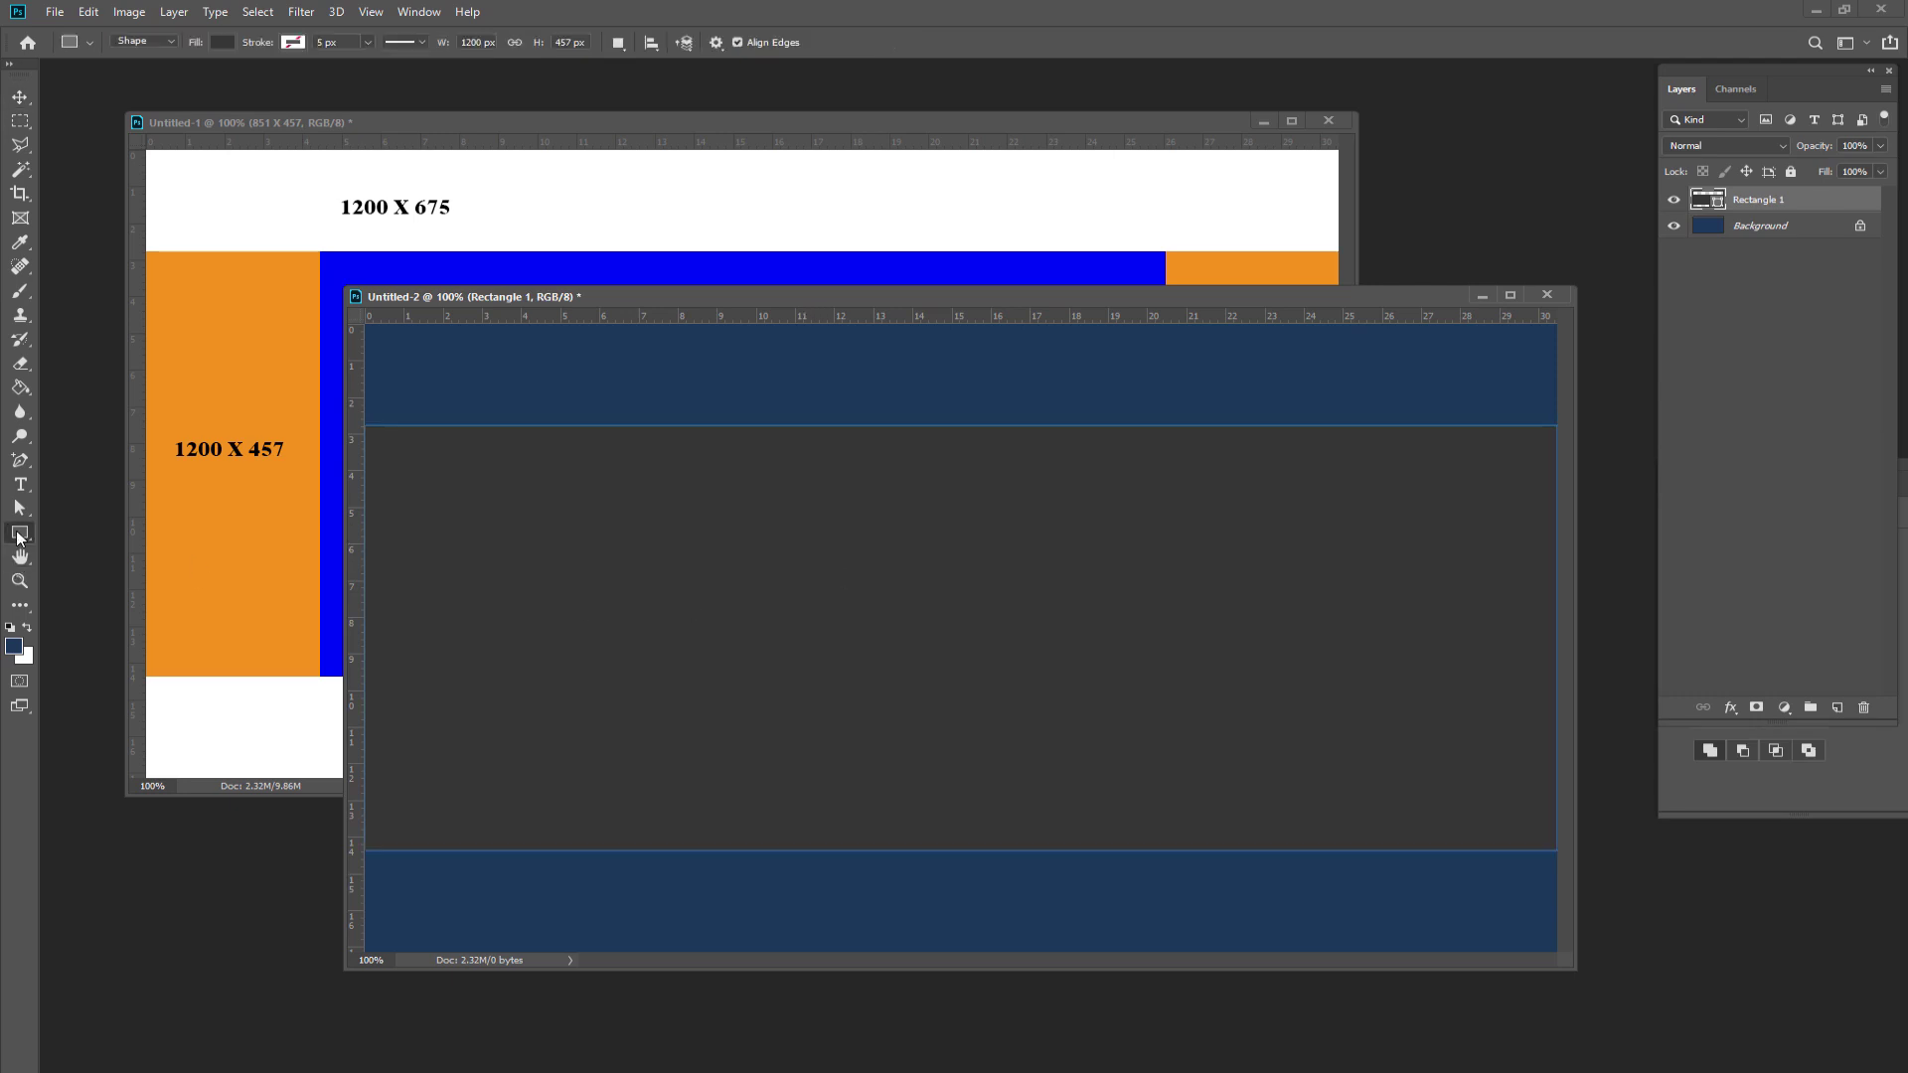
{"action": "left_click", "coordinate": [223, 41]}
{"action": "left_click", "coordinate": [234, 182]}
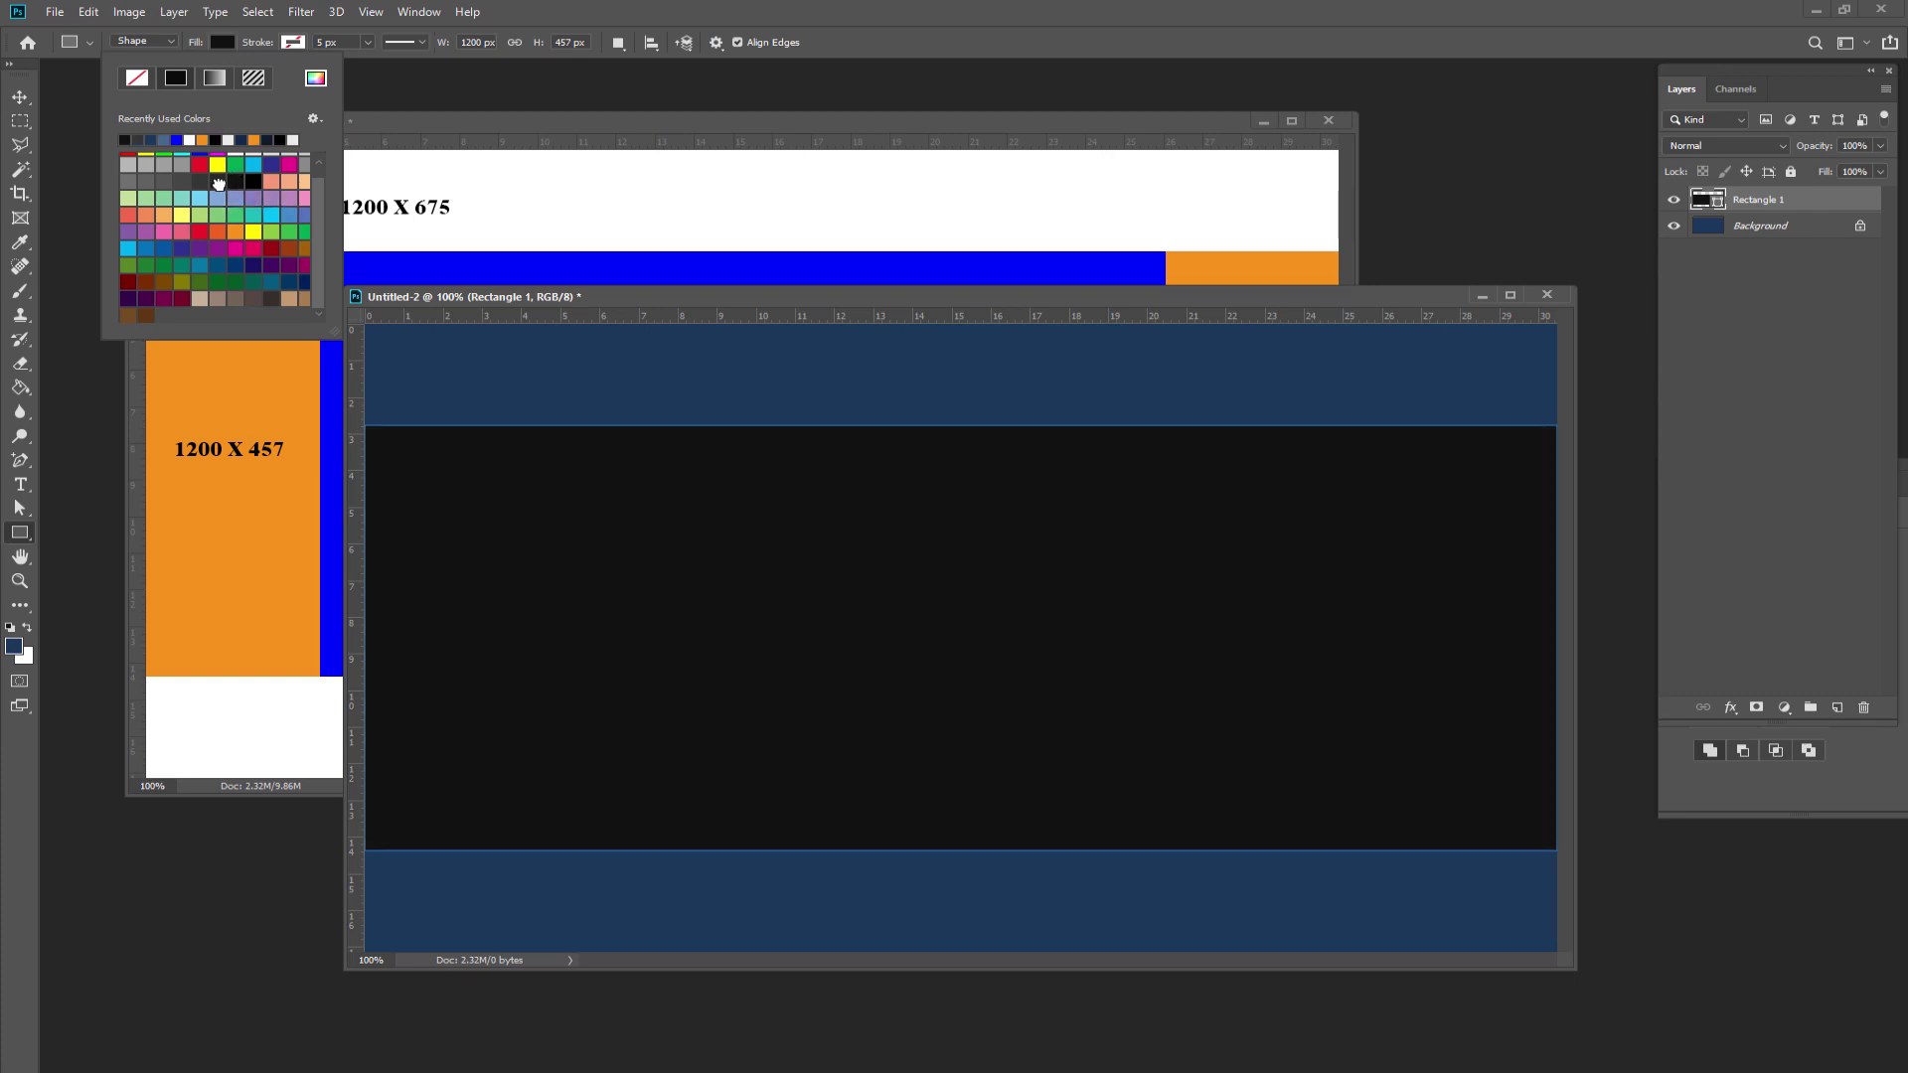
{"action": "left_click", "coordinate": [218, 182]}
{"action": "left_click", "coordinate": [20, 98]}
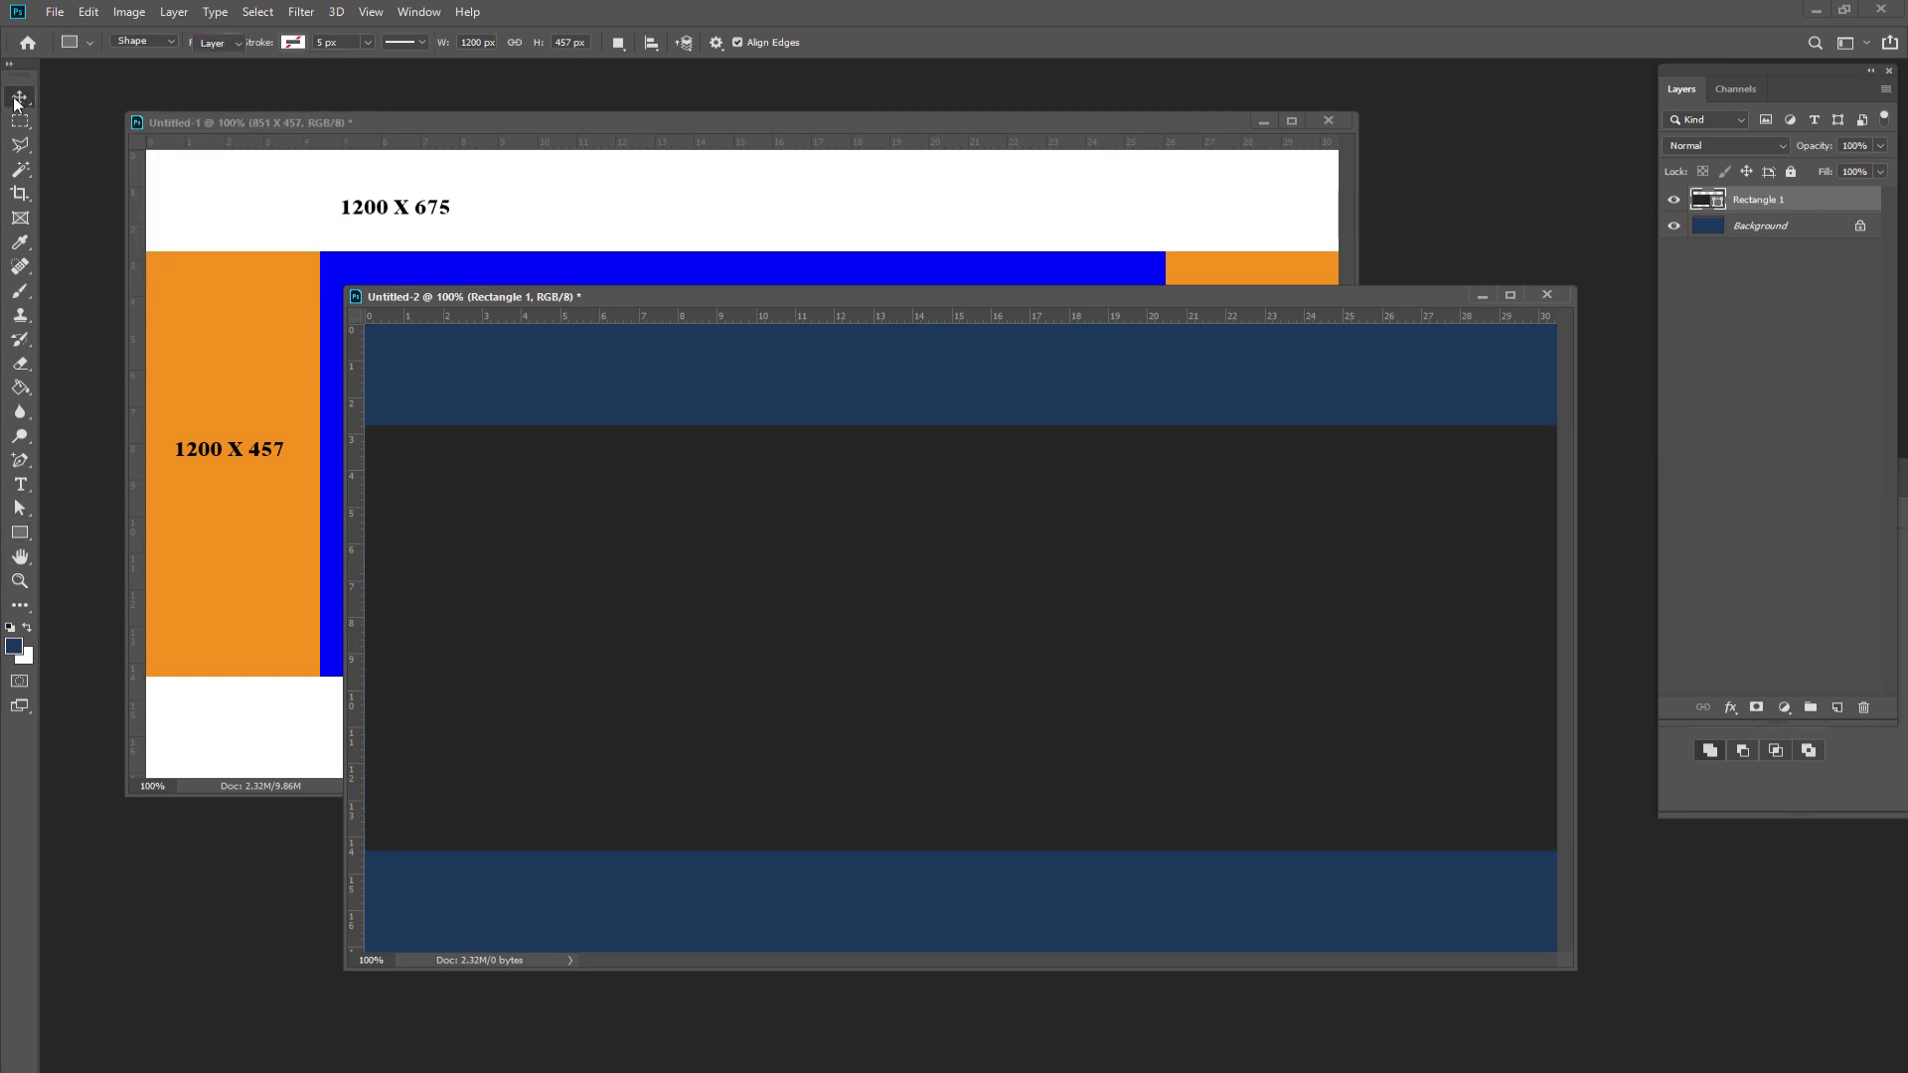
{"action": "left_click_drag", "start_coordinate": [828, 298], "coordinate": [862, 273]}
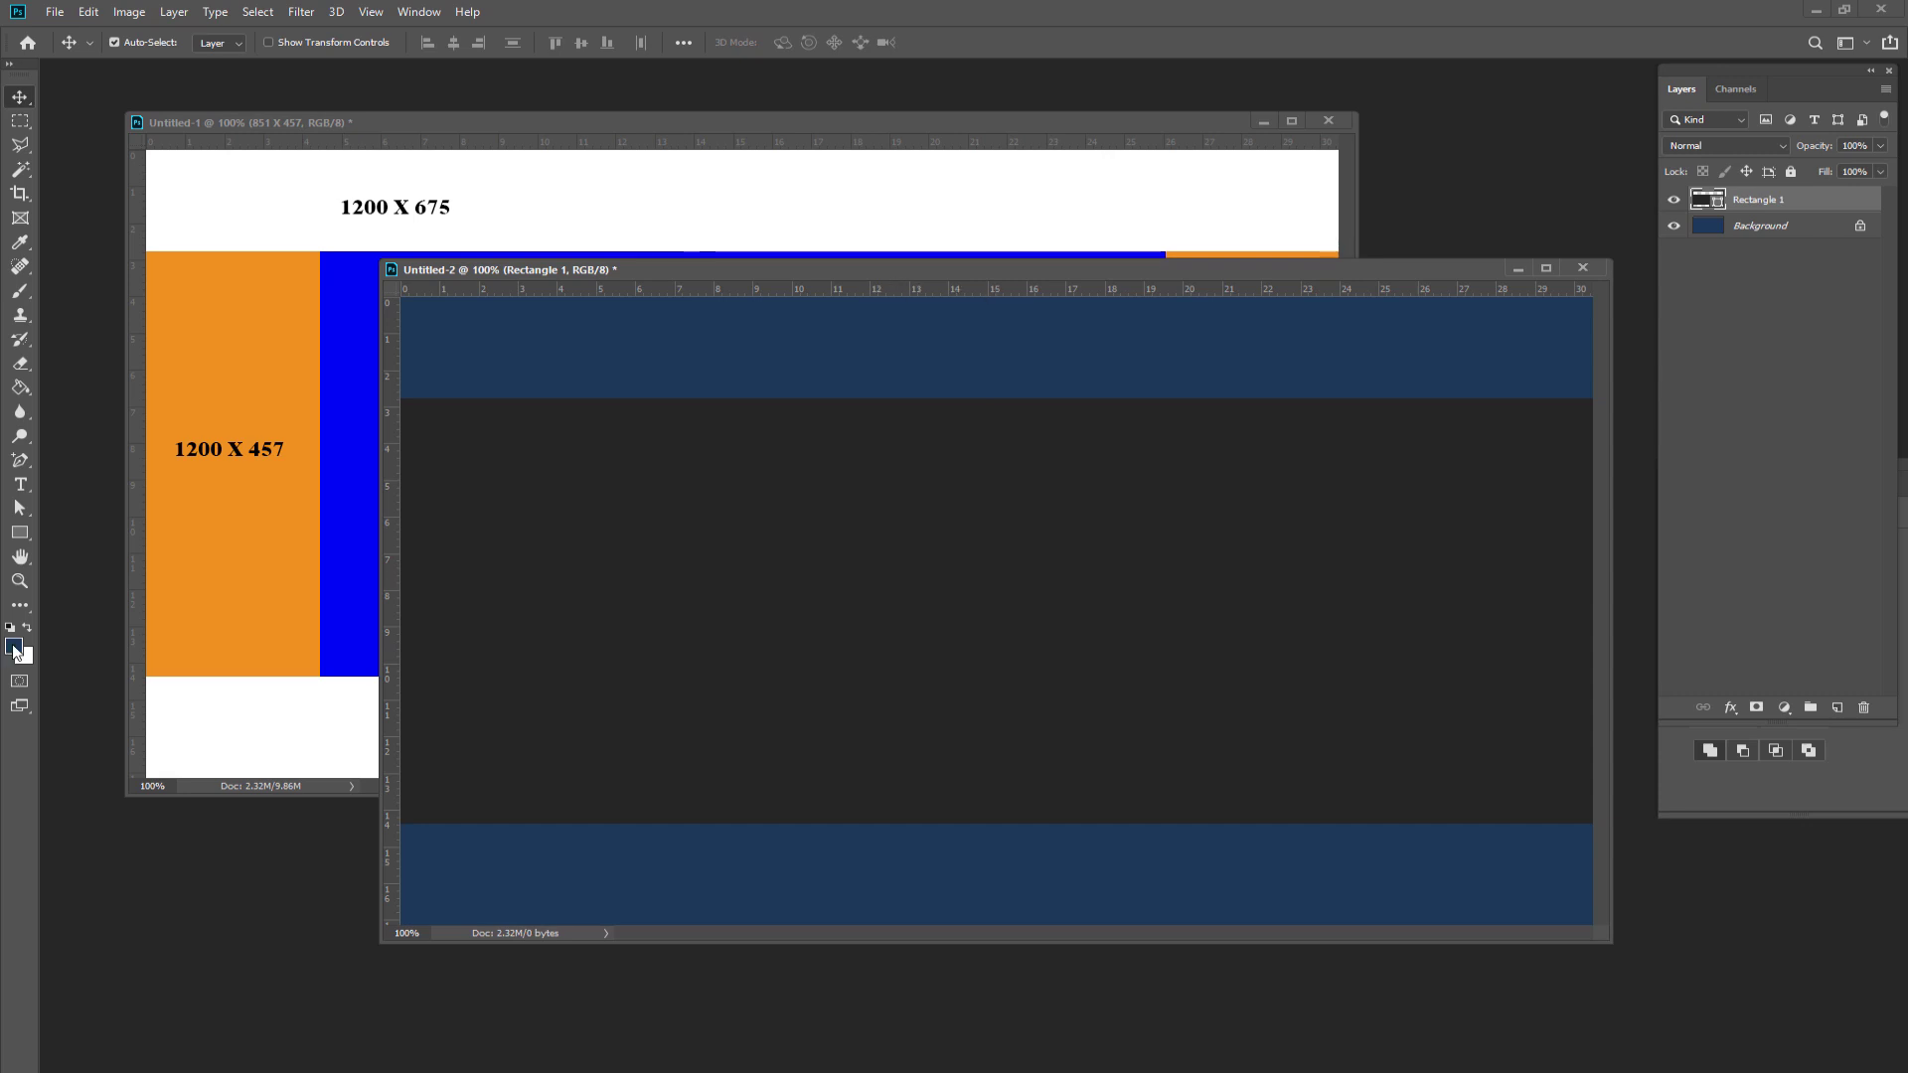
- Change the rectangle's fill to white from the swatches
{"action": "left_click", "coordinate": [20, 533]}
{"action": "left_click", "coordinate": [230, 40]}
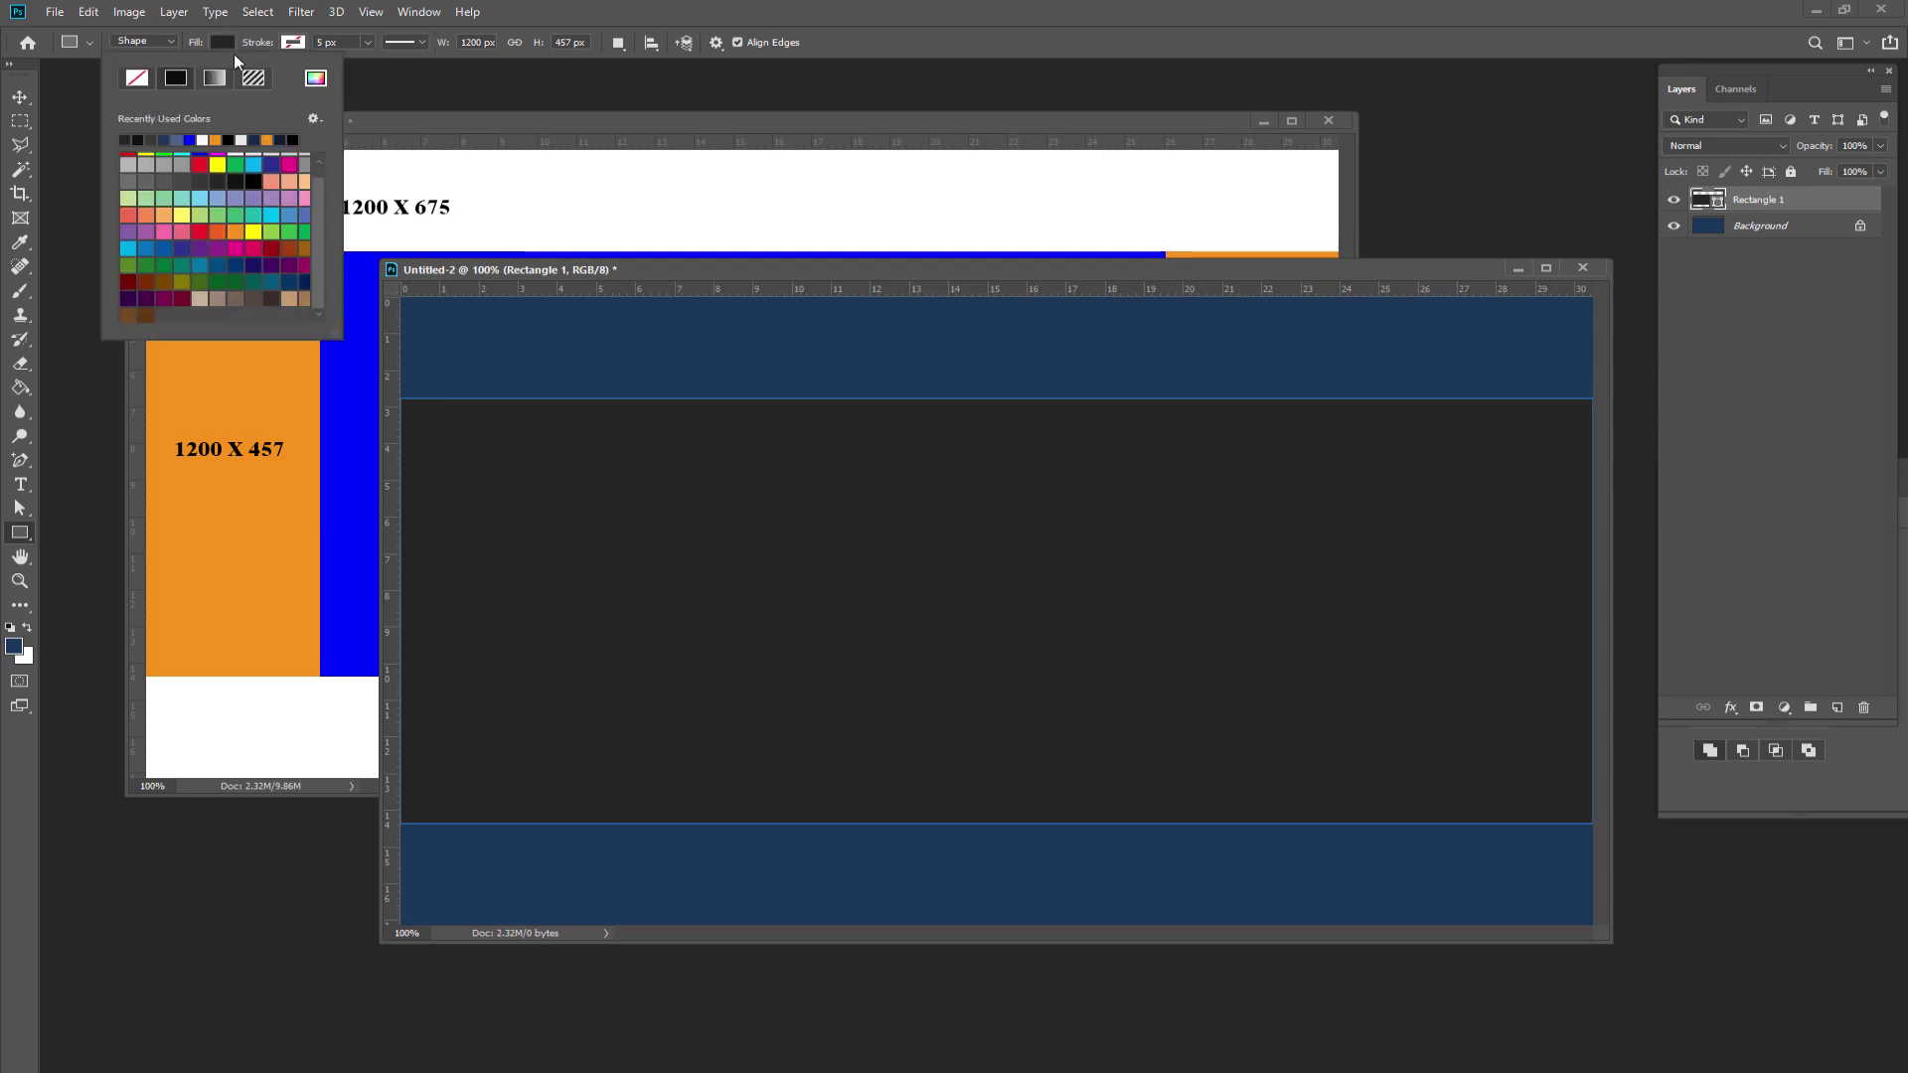
{"action": "scroll", "coordinate": [319, 153], "scroll_direction": "up", "scroll_amount": 1}
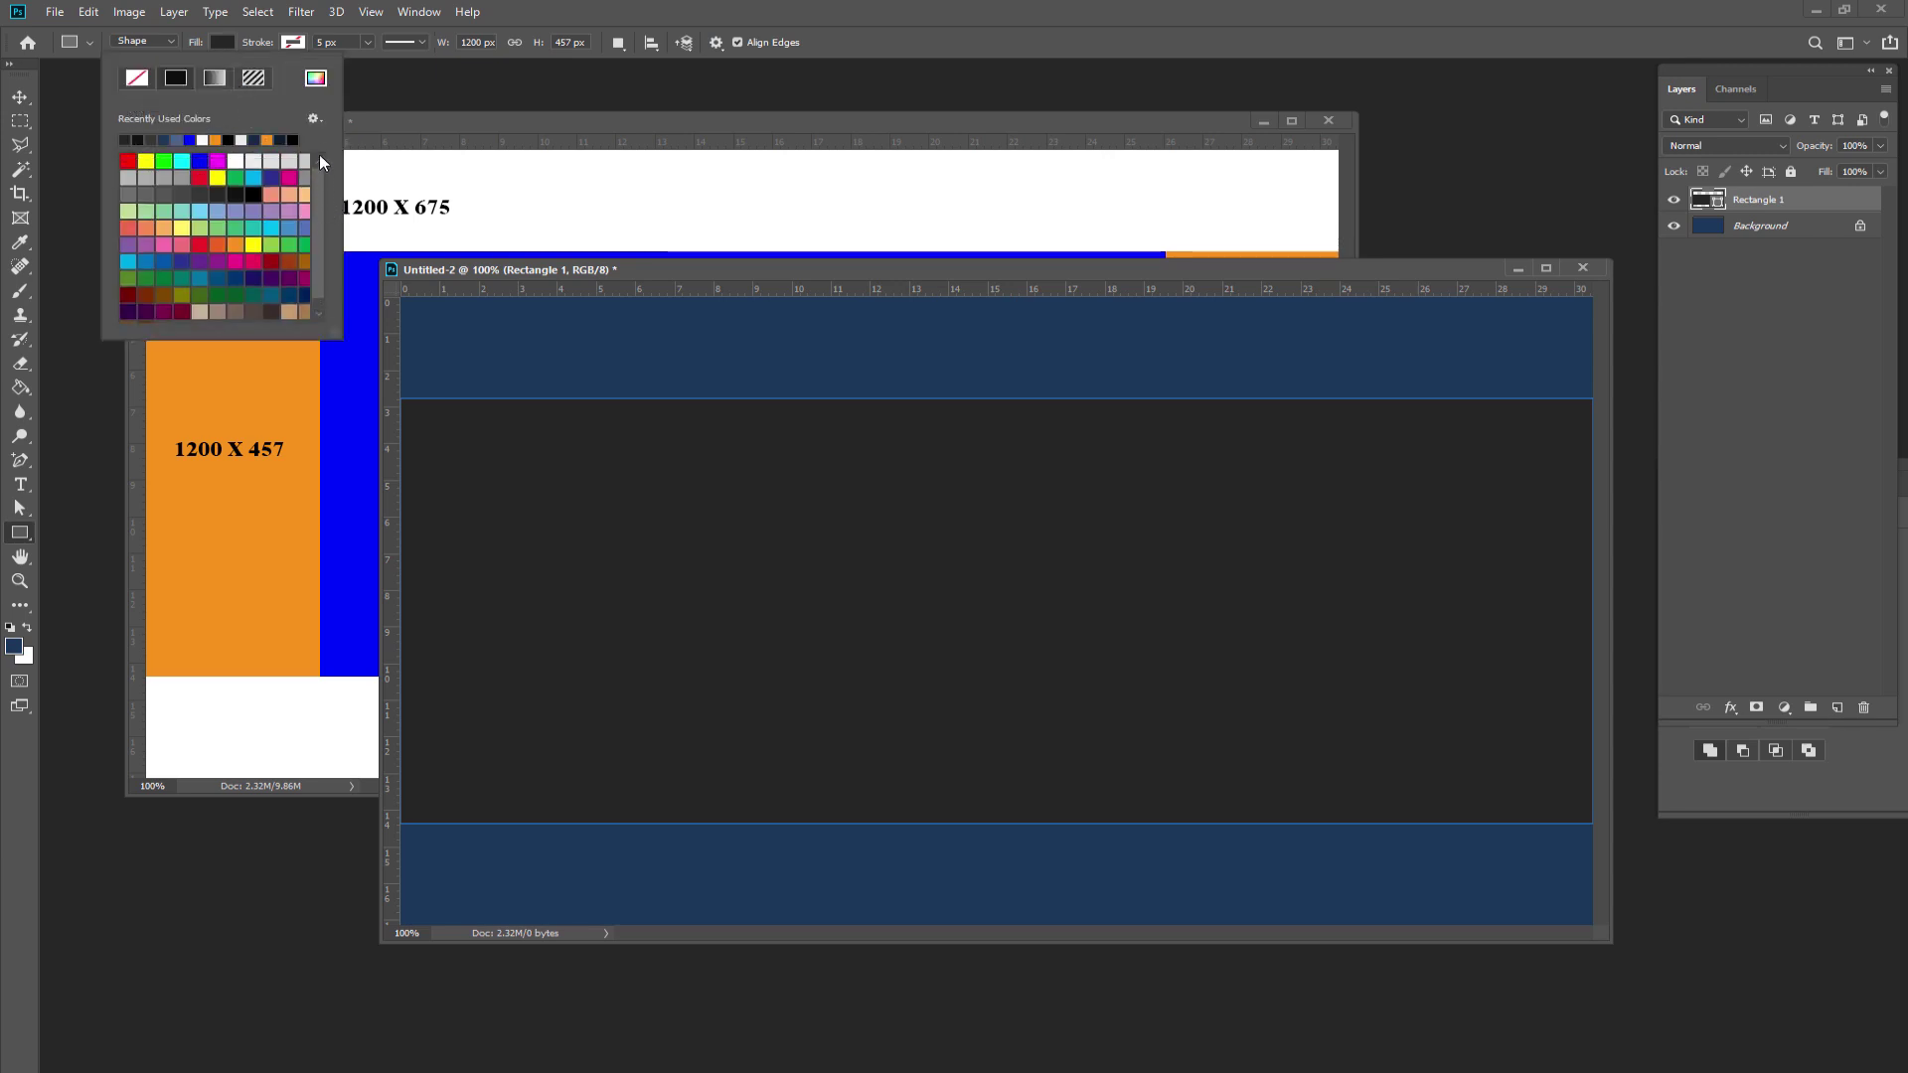
{"action": "left_click", "coordinate": [236, 160]}
{"action": "left_click", "coordinate": [19, 97]}
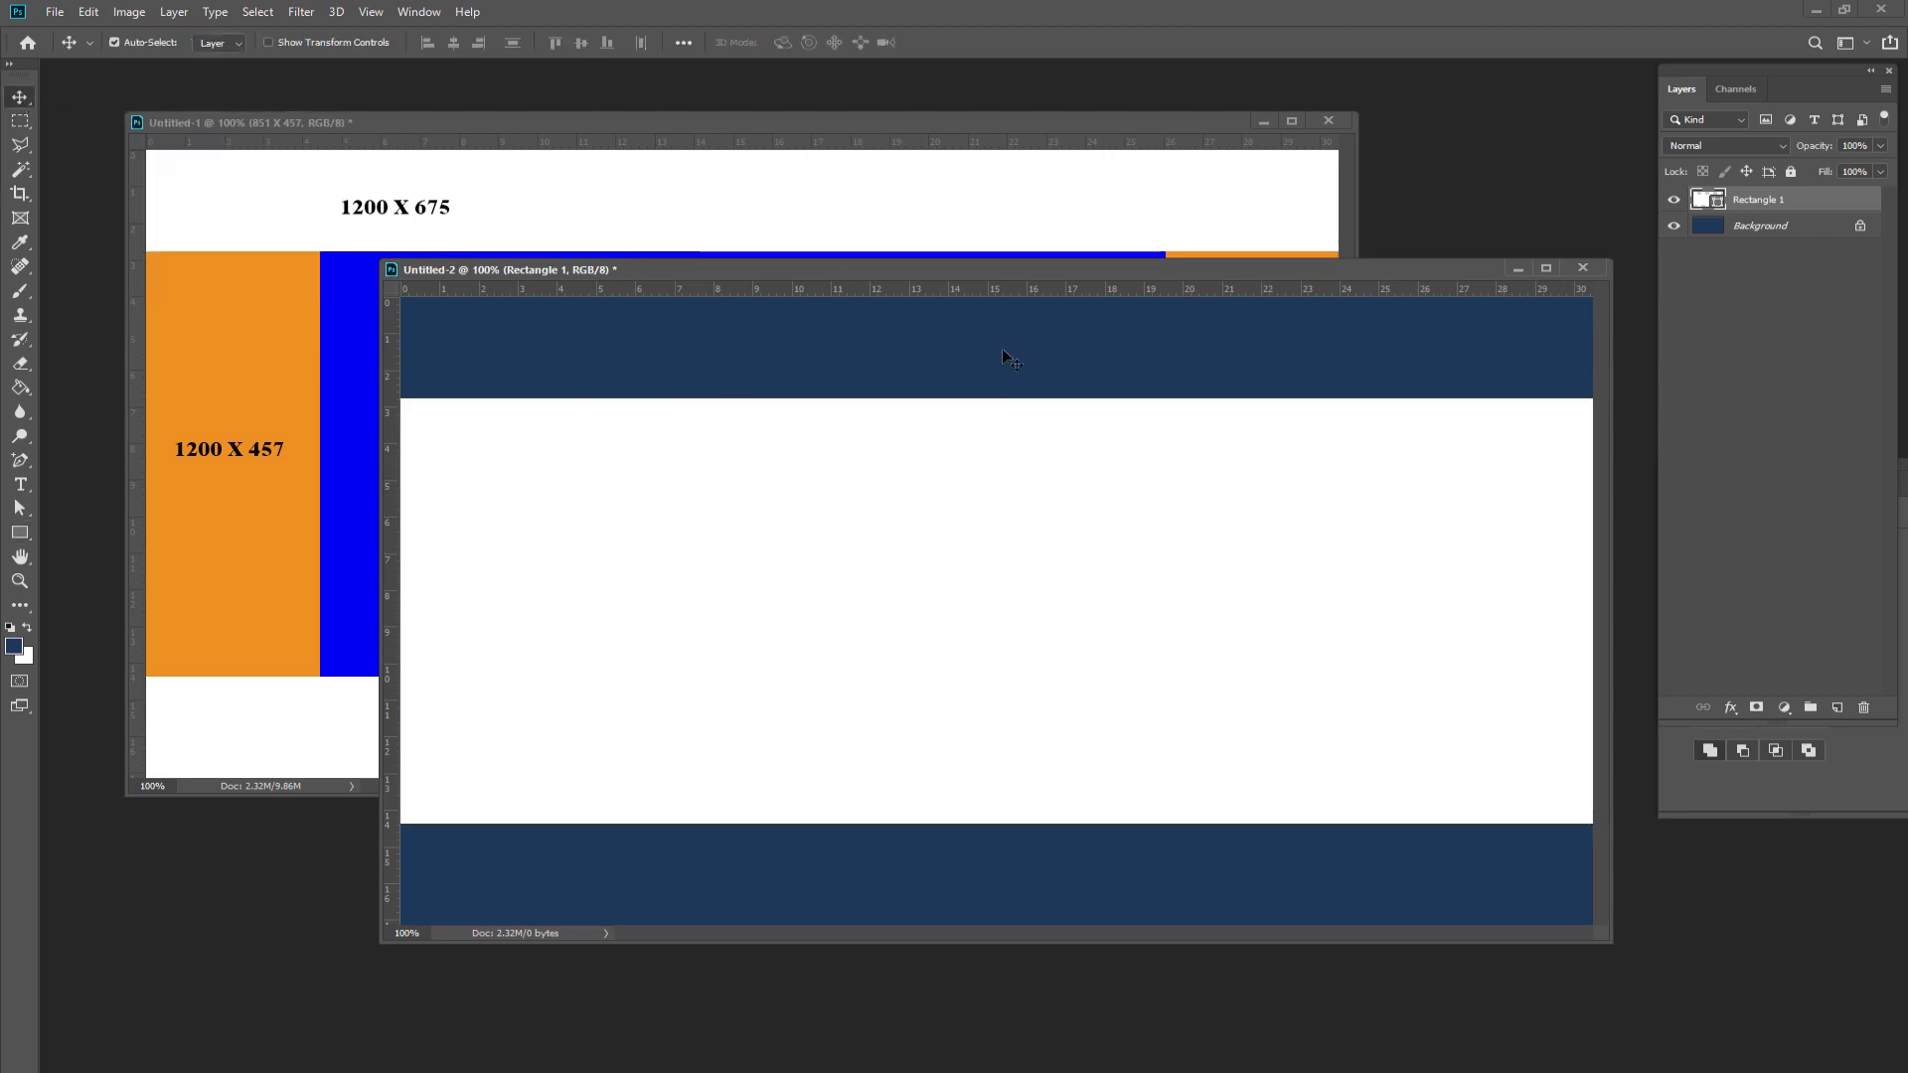
{"action": "left_click_drag", "start_coordinate": [1028, 272], "coordinate": [993, 263]}
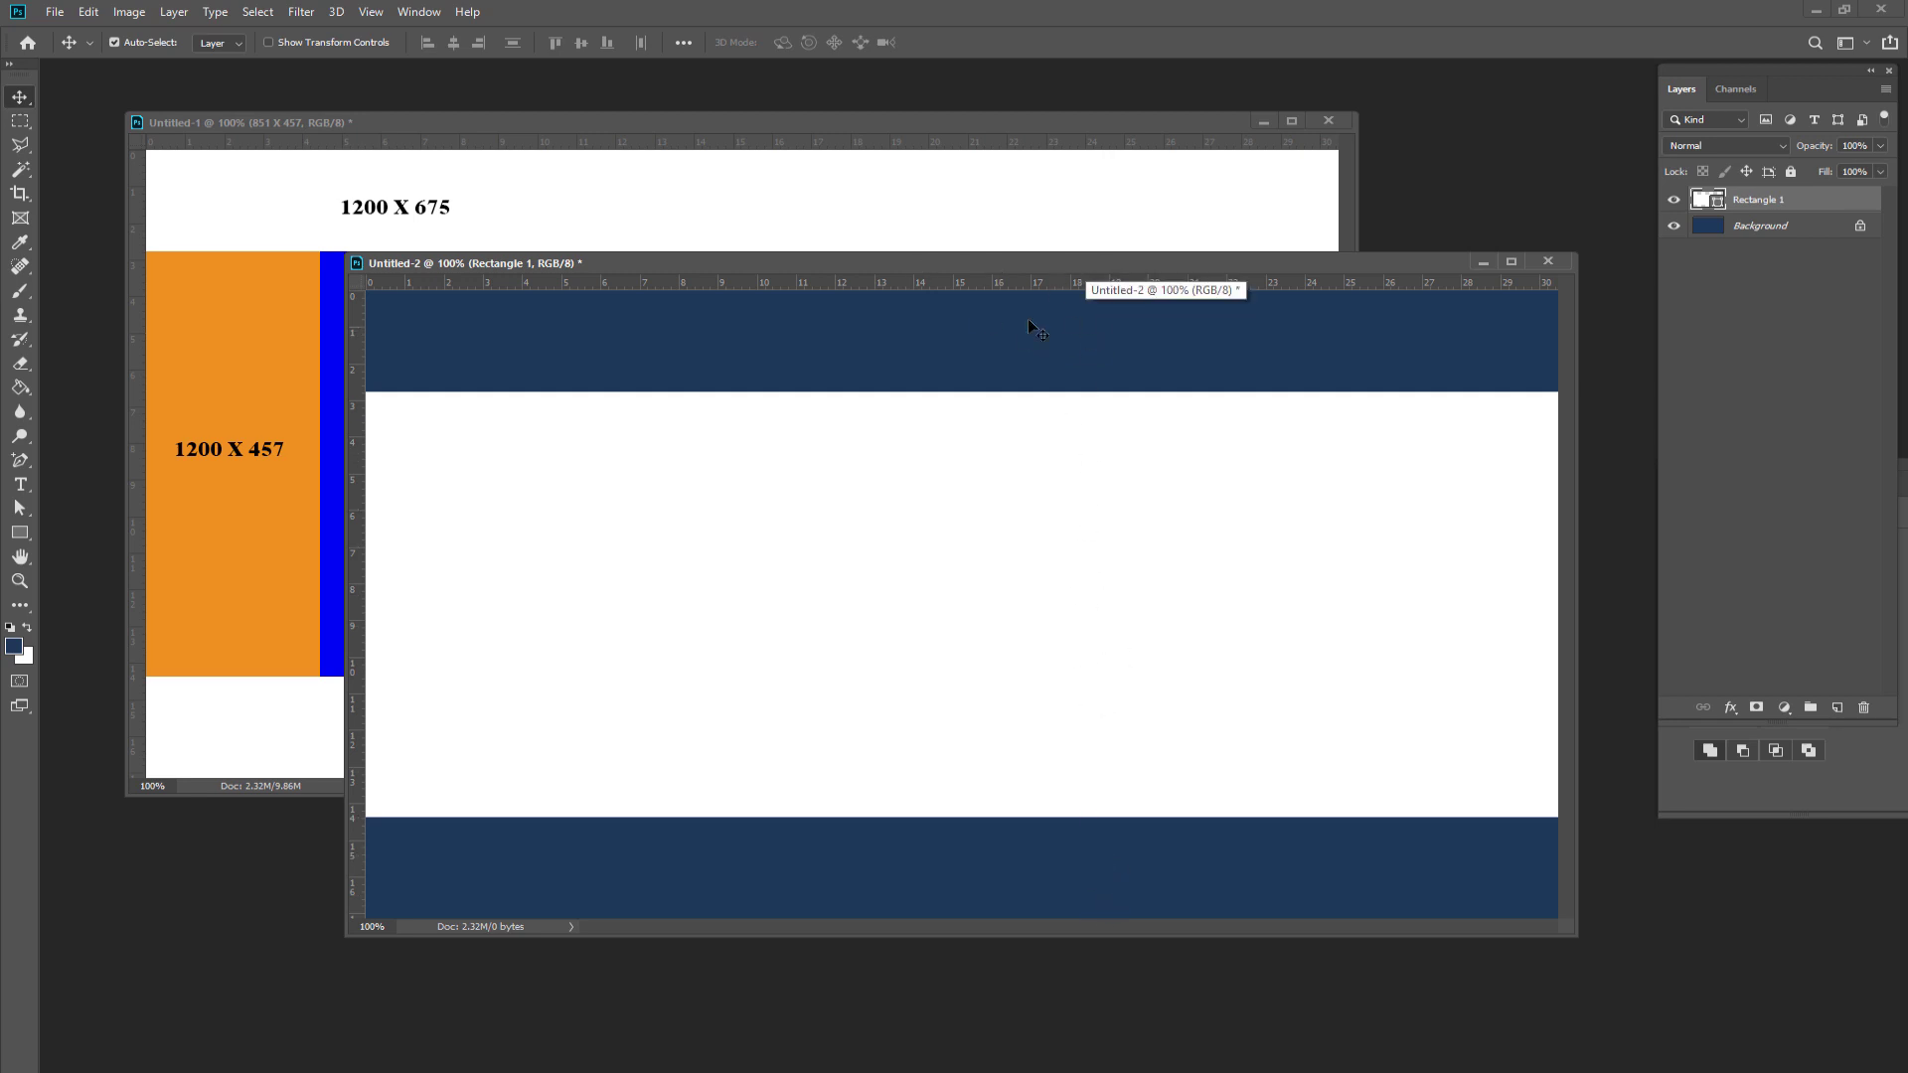
{"action": "left_click_drag", "start_coordinate": [645, 266], "coordinate": [710, 269]}
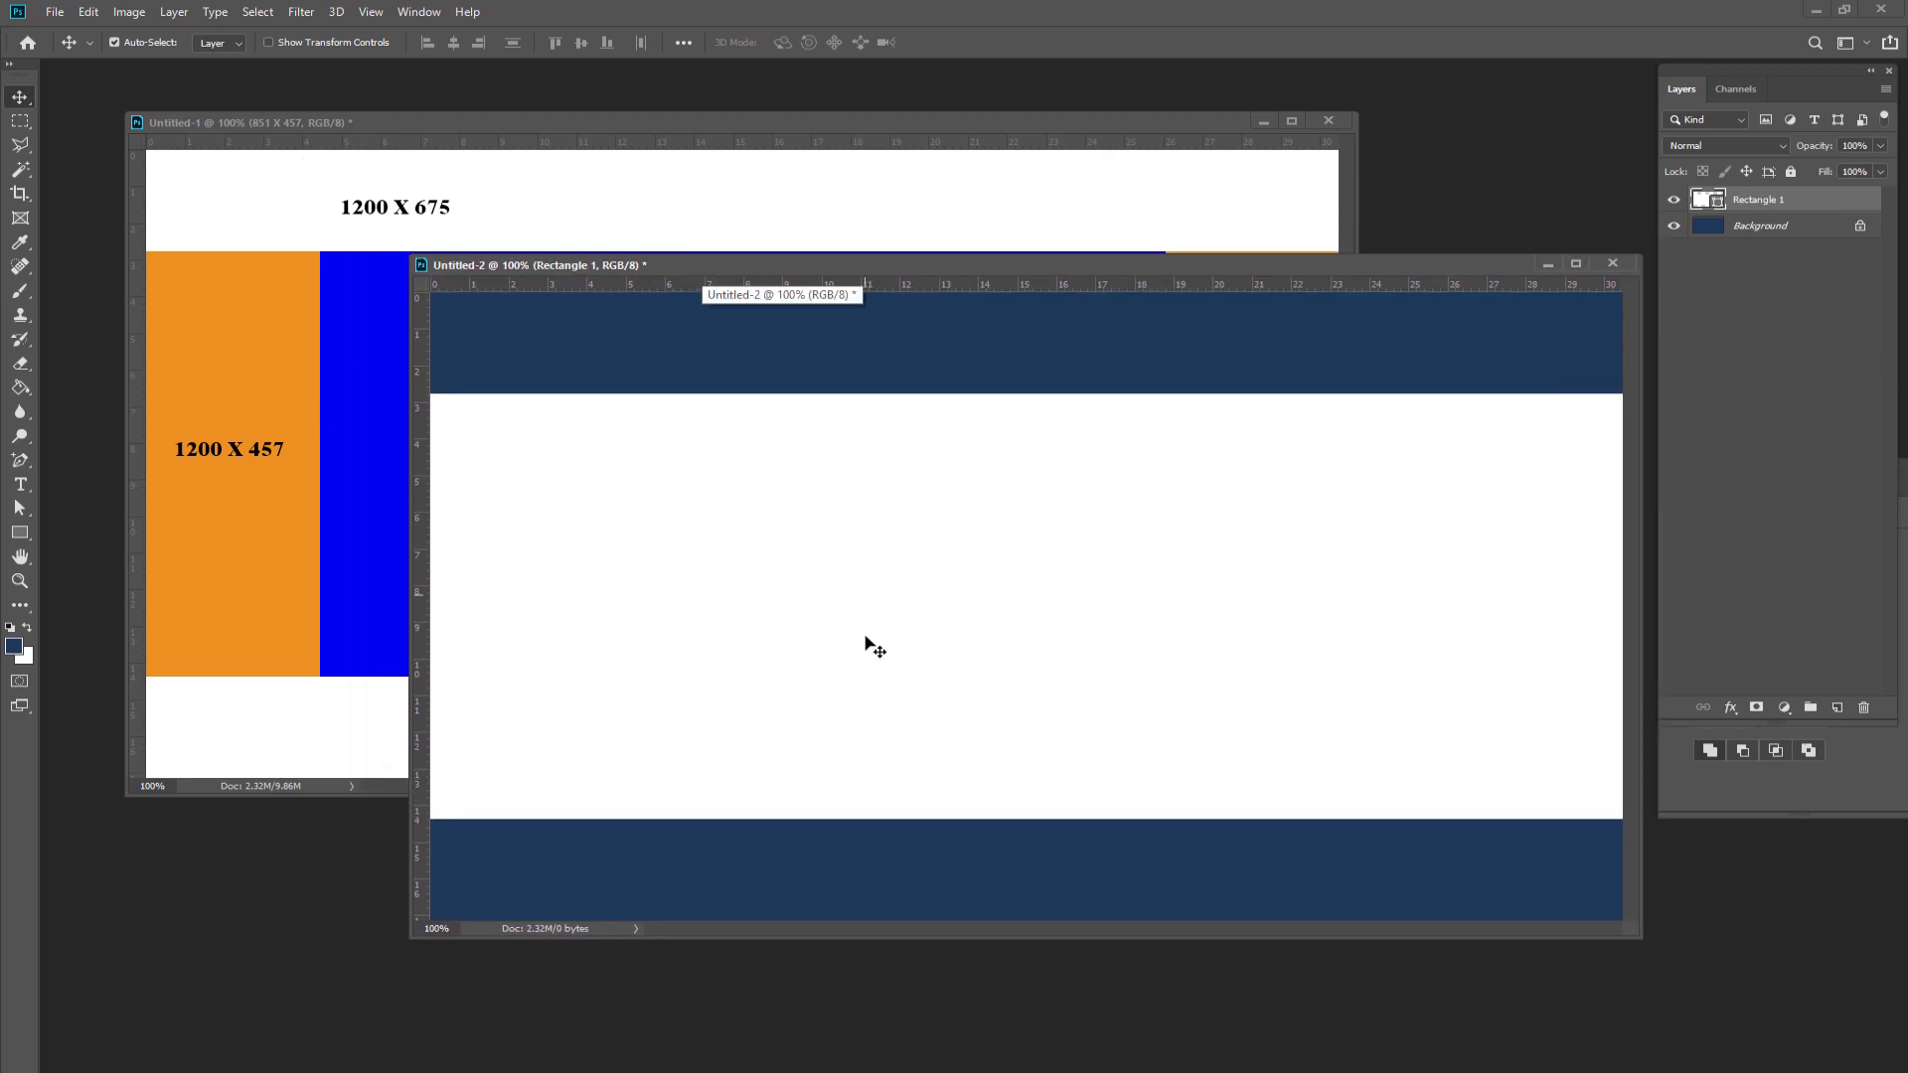
{"action": "left_click_drag", "start_coordinate": [664, 267], "coordinate": [652, 475]}
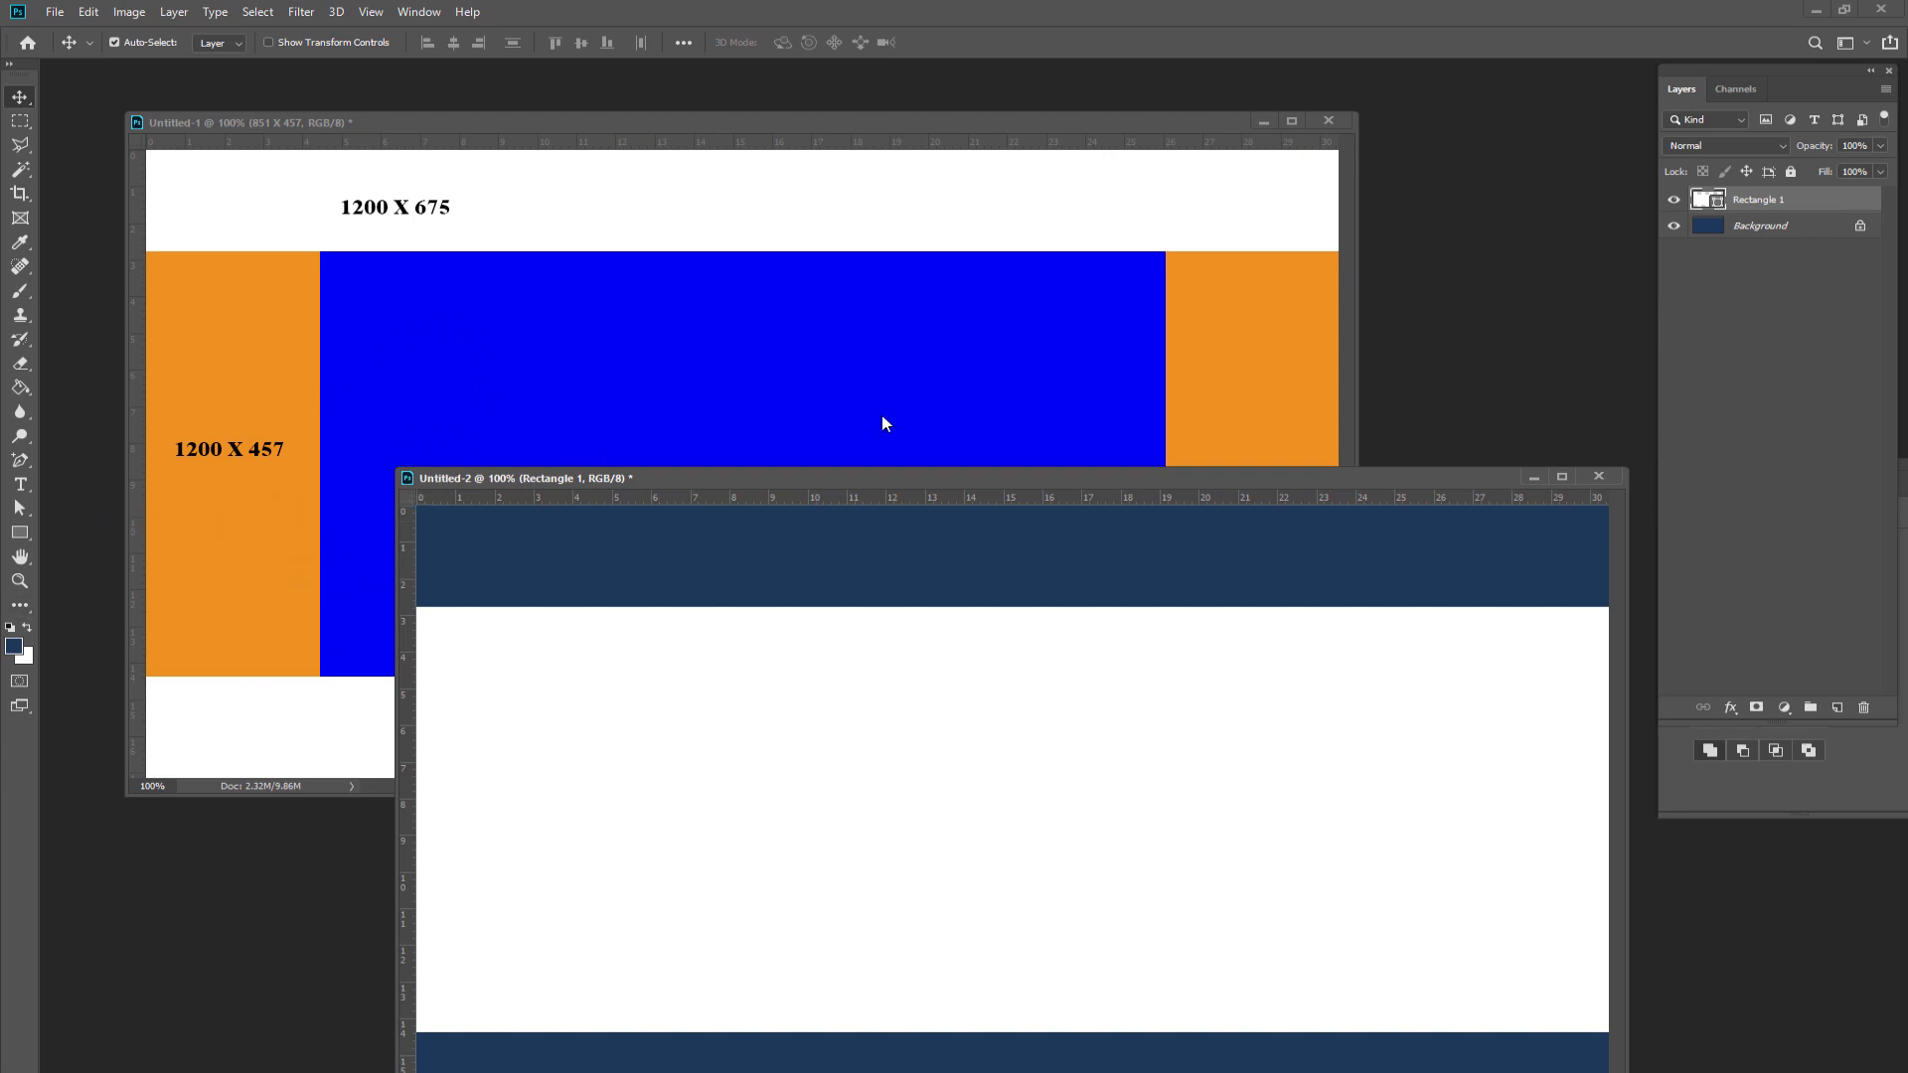
{"action": "mouse_move", "coordinate": [1131, 482]}
{"action": "left_mouse_down"}
{"action": "mouse_move", "coordinate": [1149, 347]}
{"action": "mouse_move", "coordinate": [1177, 336]}
{"action": "mouse_move", "coordinate": [1158, 402]}
{"action": "left_mouse_up"}
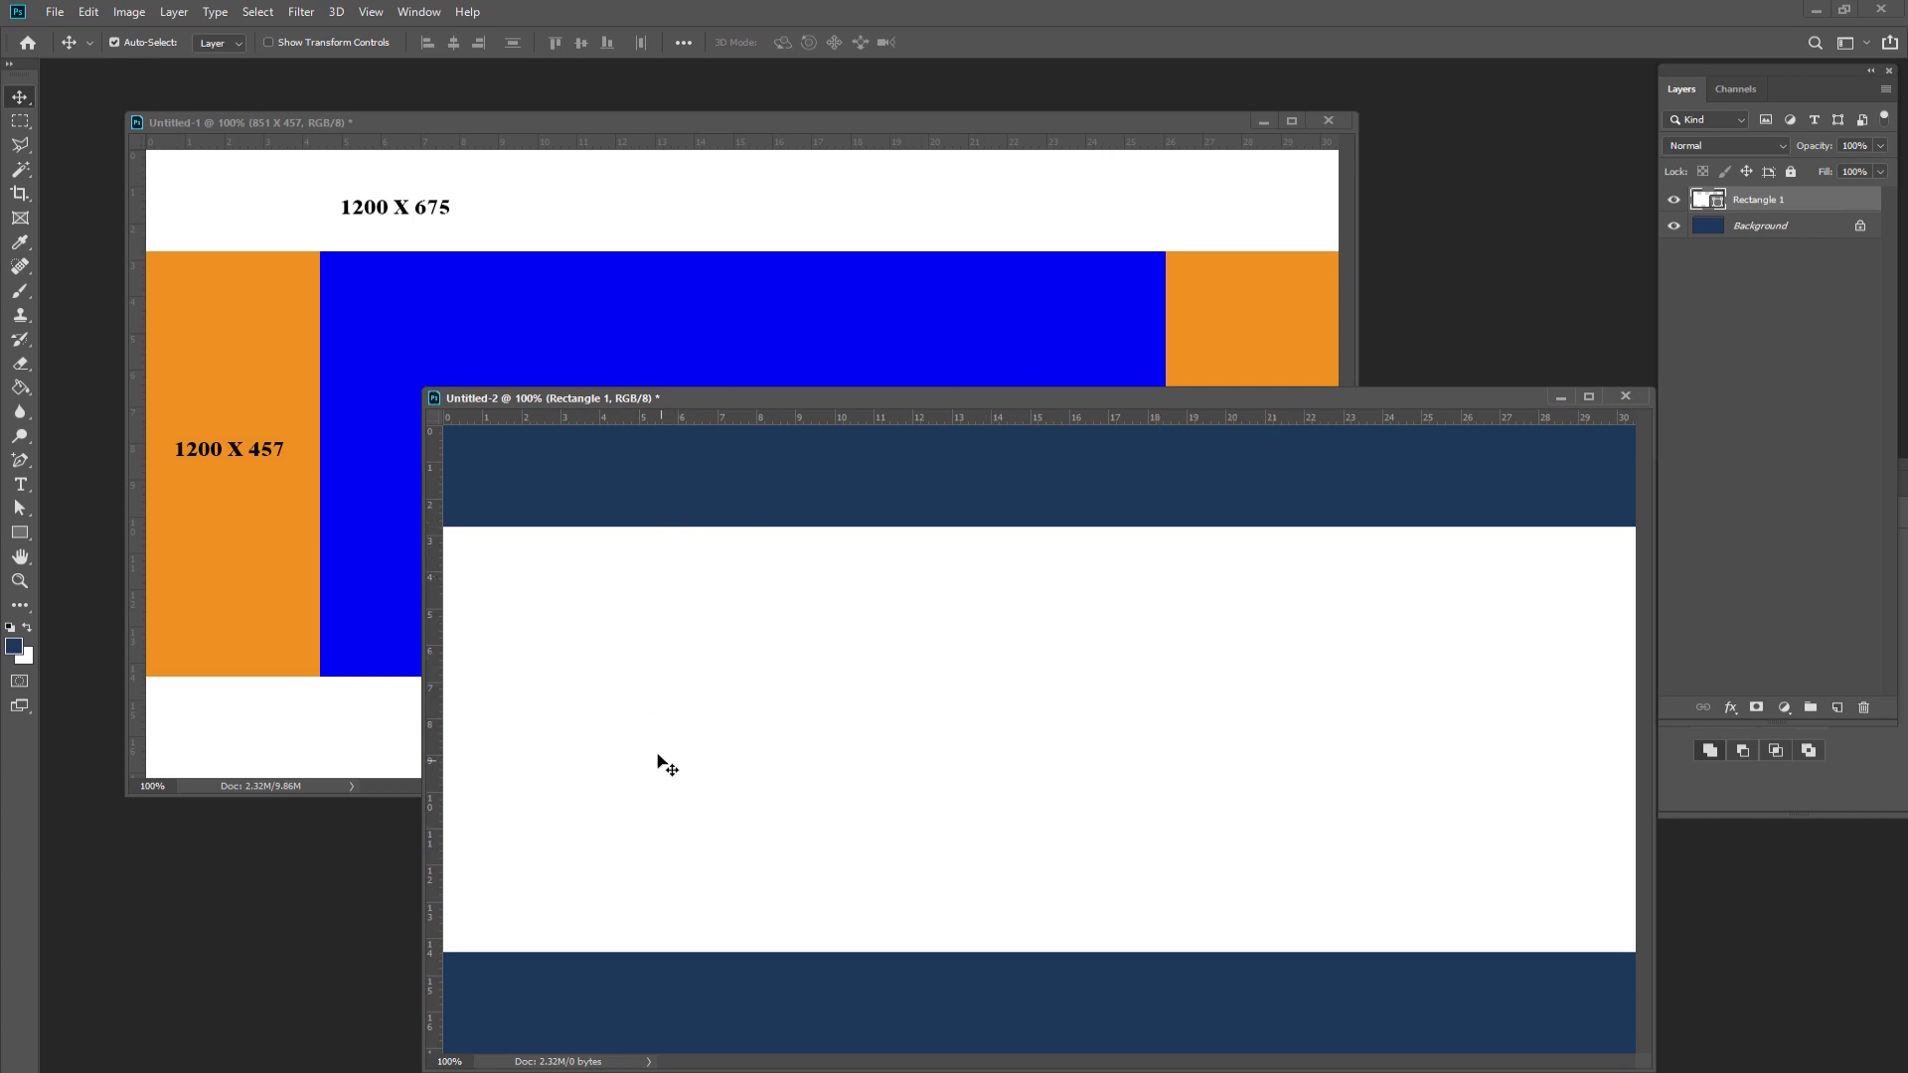
{"action": "left_click_drag", "start_coordinate": [678, 397], "coordinate": [532, 292]}
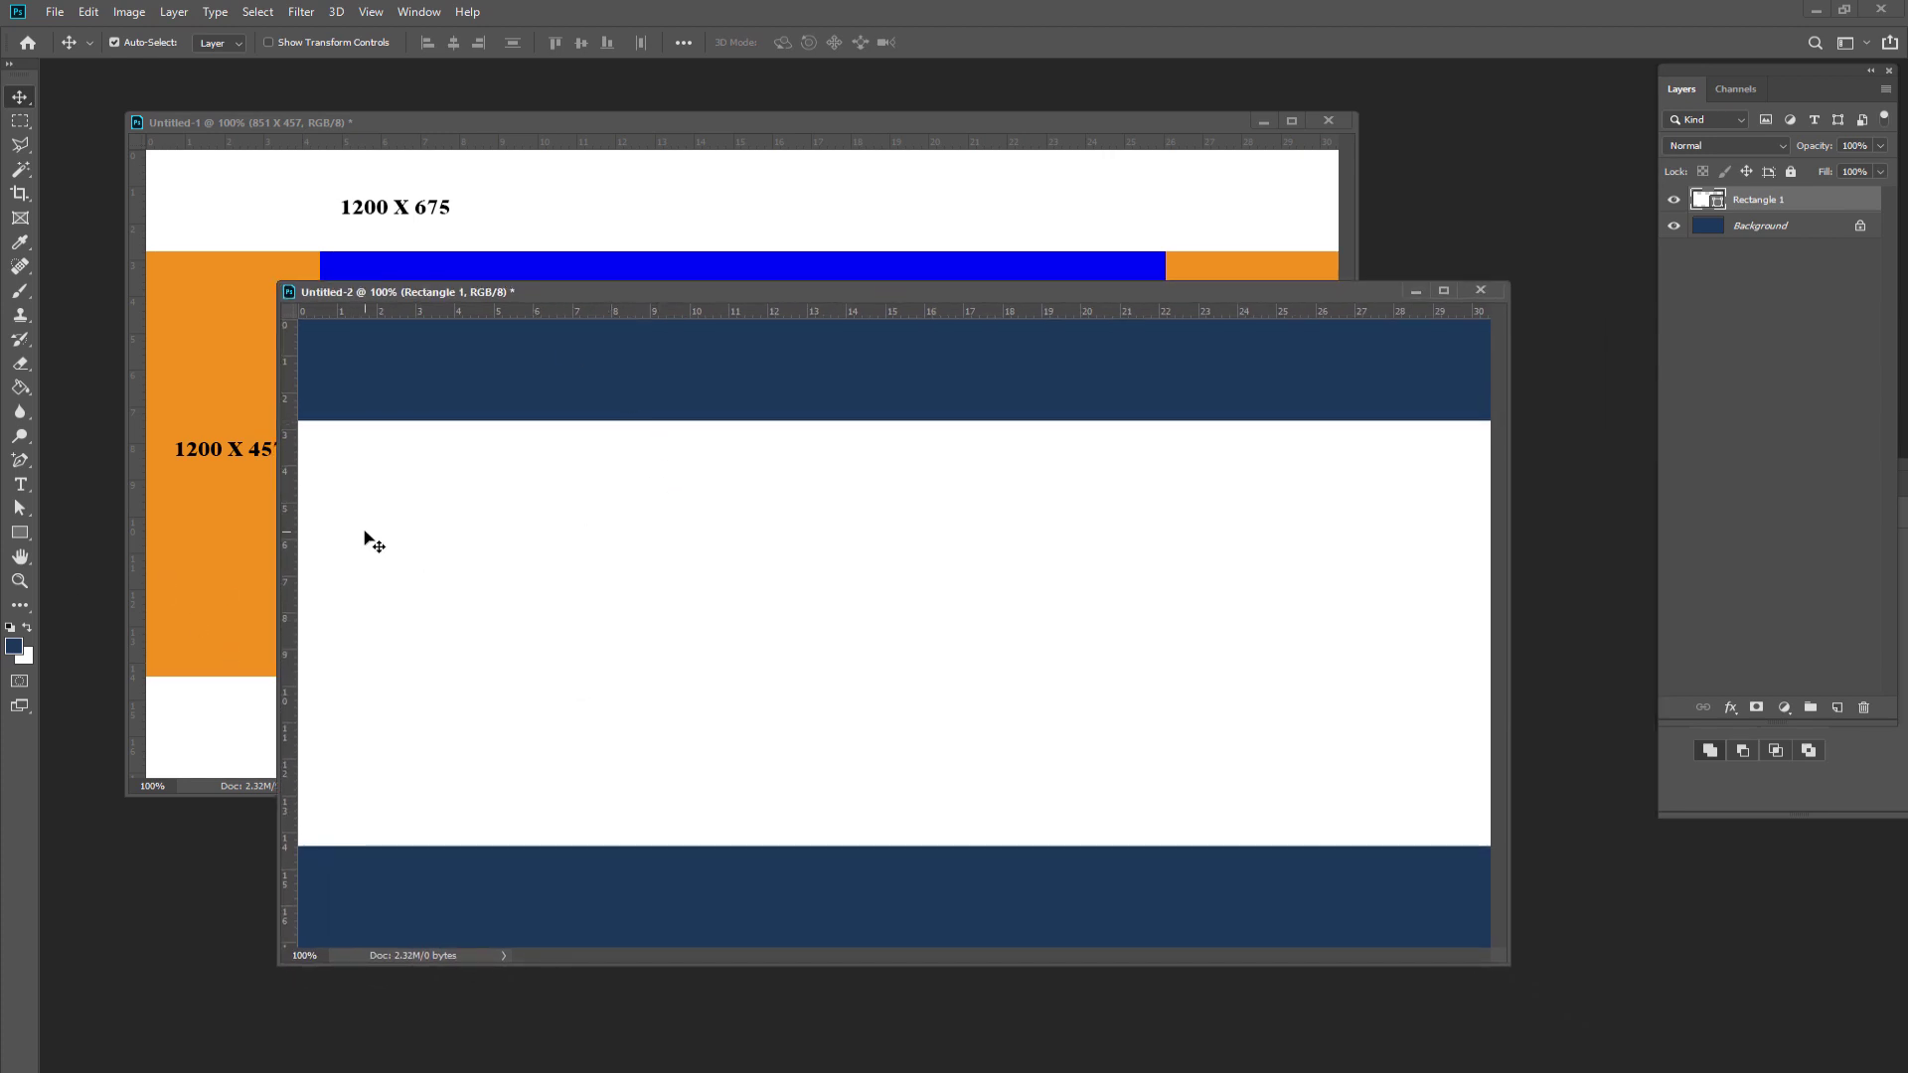
- Switch to the Polygon tool with an orange fill
{"action": "left_click", "coordinate": [631, 363]}
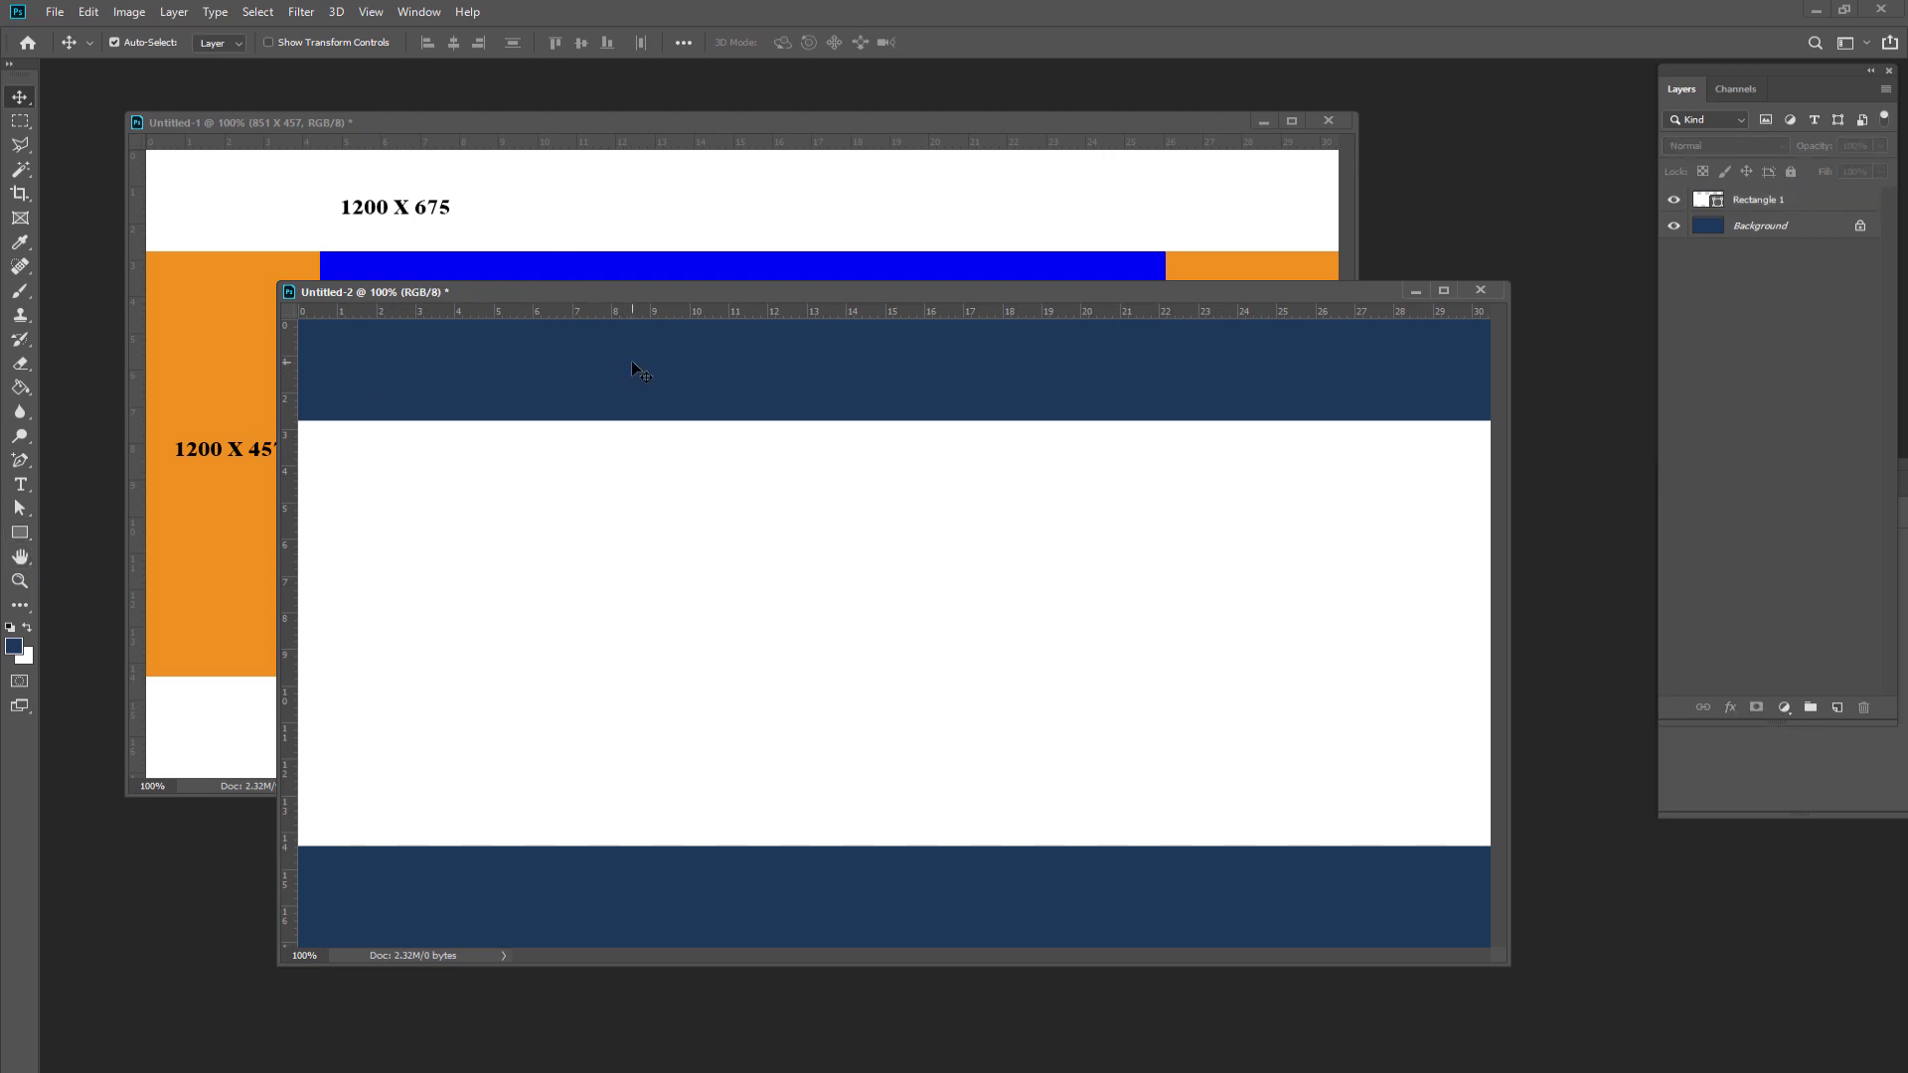
{"action": "left_click", "coordinate": [20, 532]}
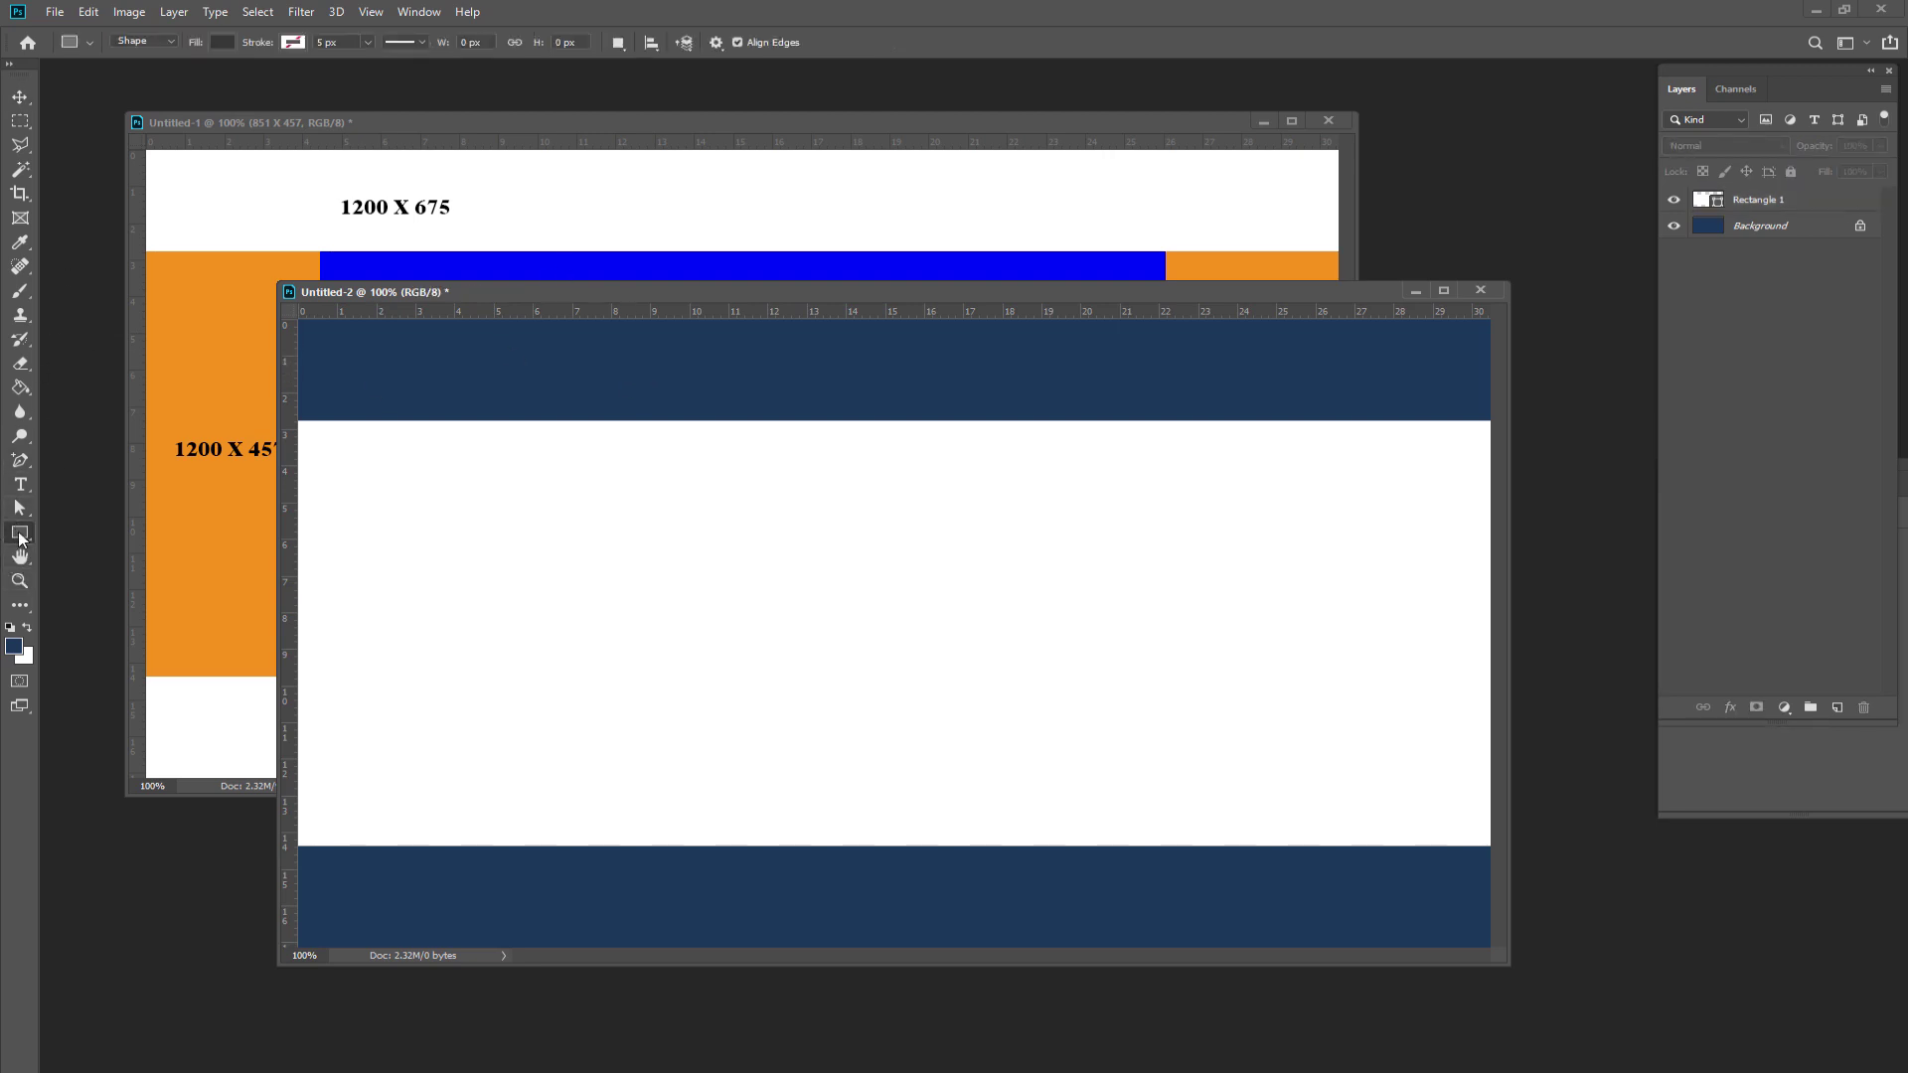
{"action": "right_click", "coordinate": [19, 536]}
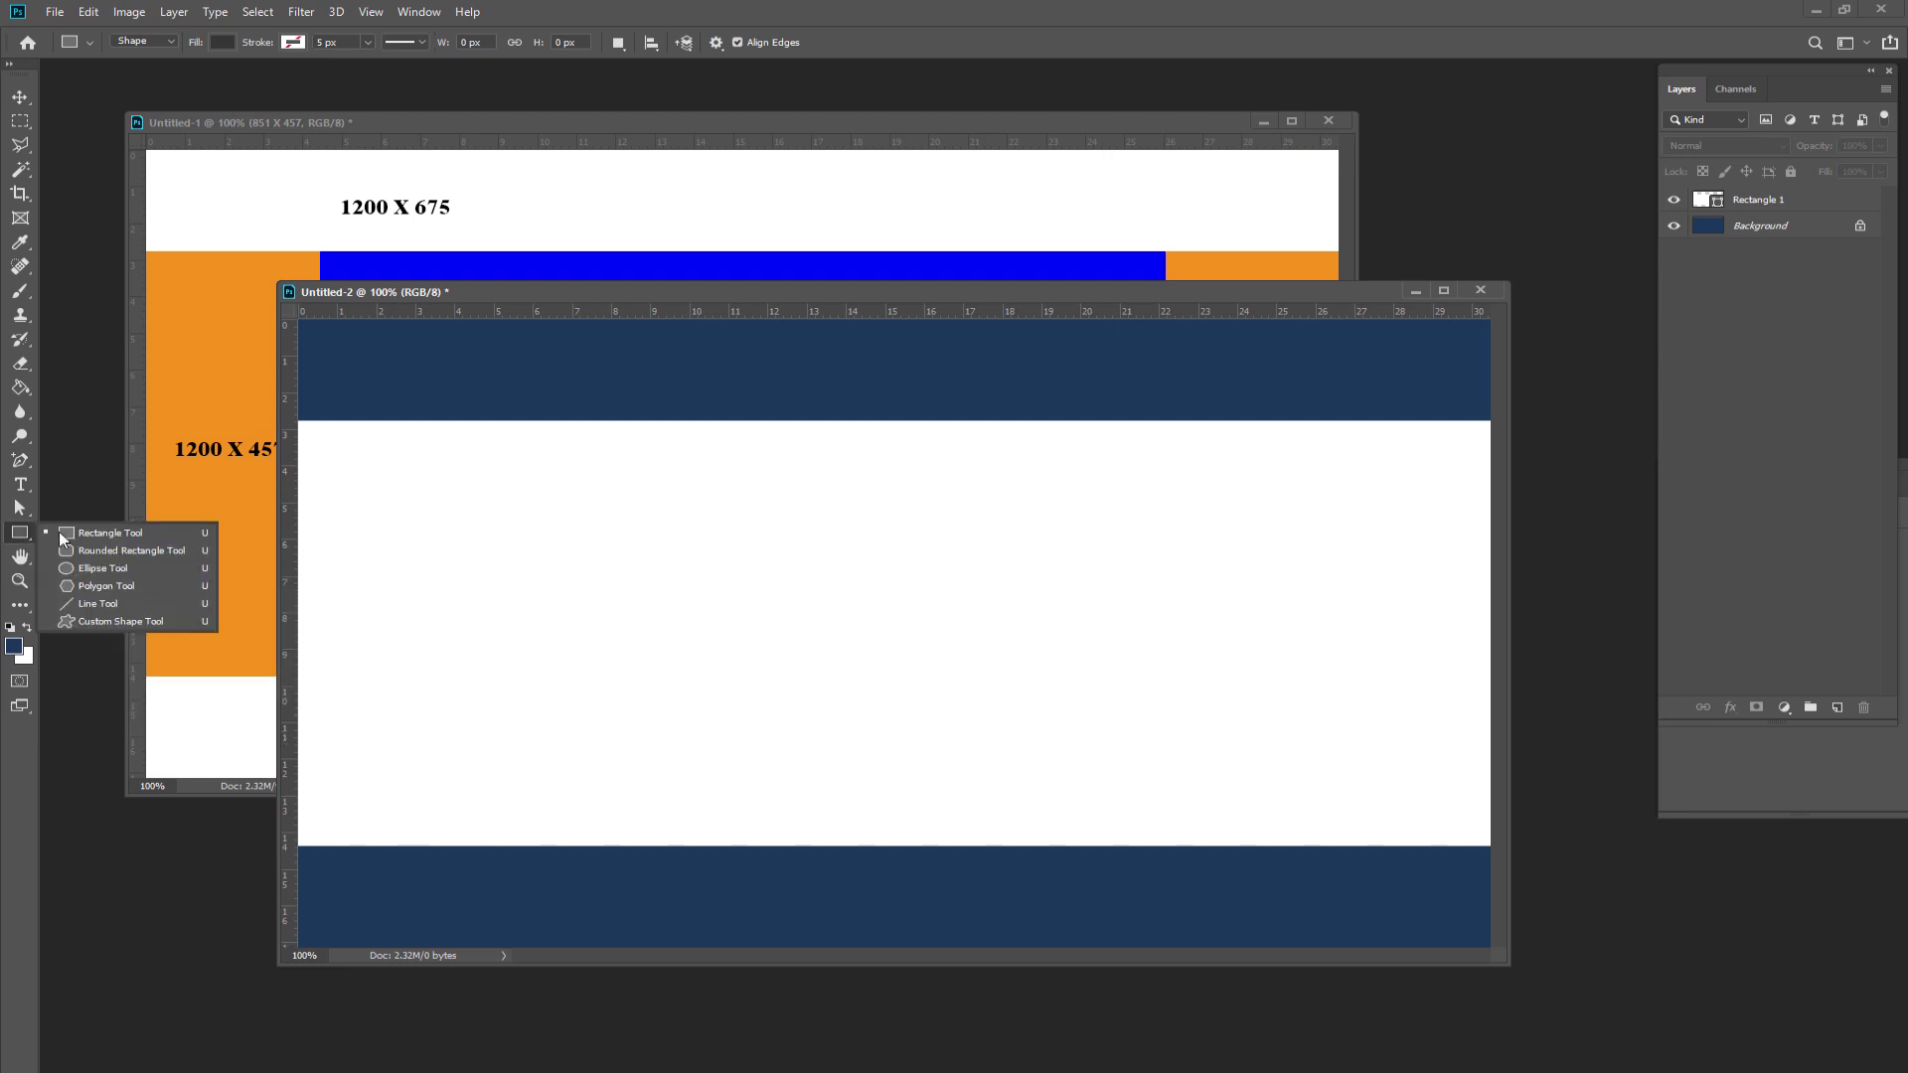
{"action": "left_click", "coordinate": [82, 586]}
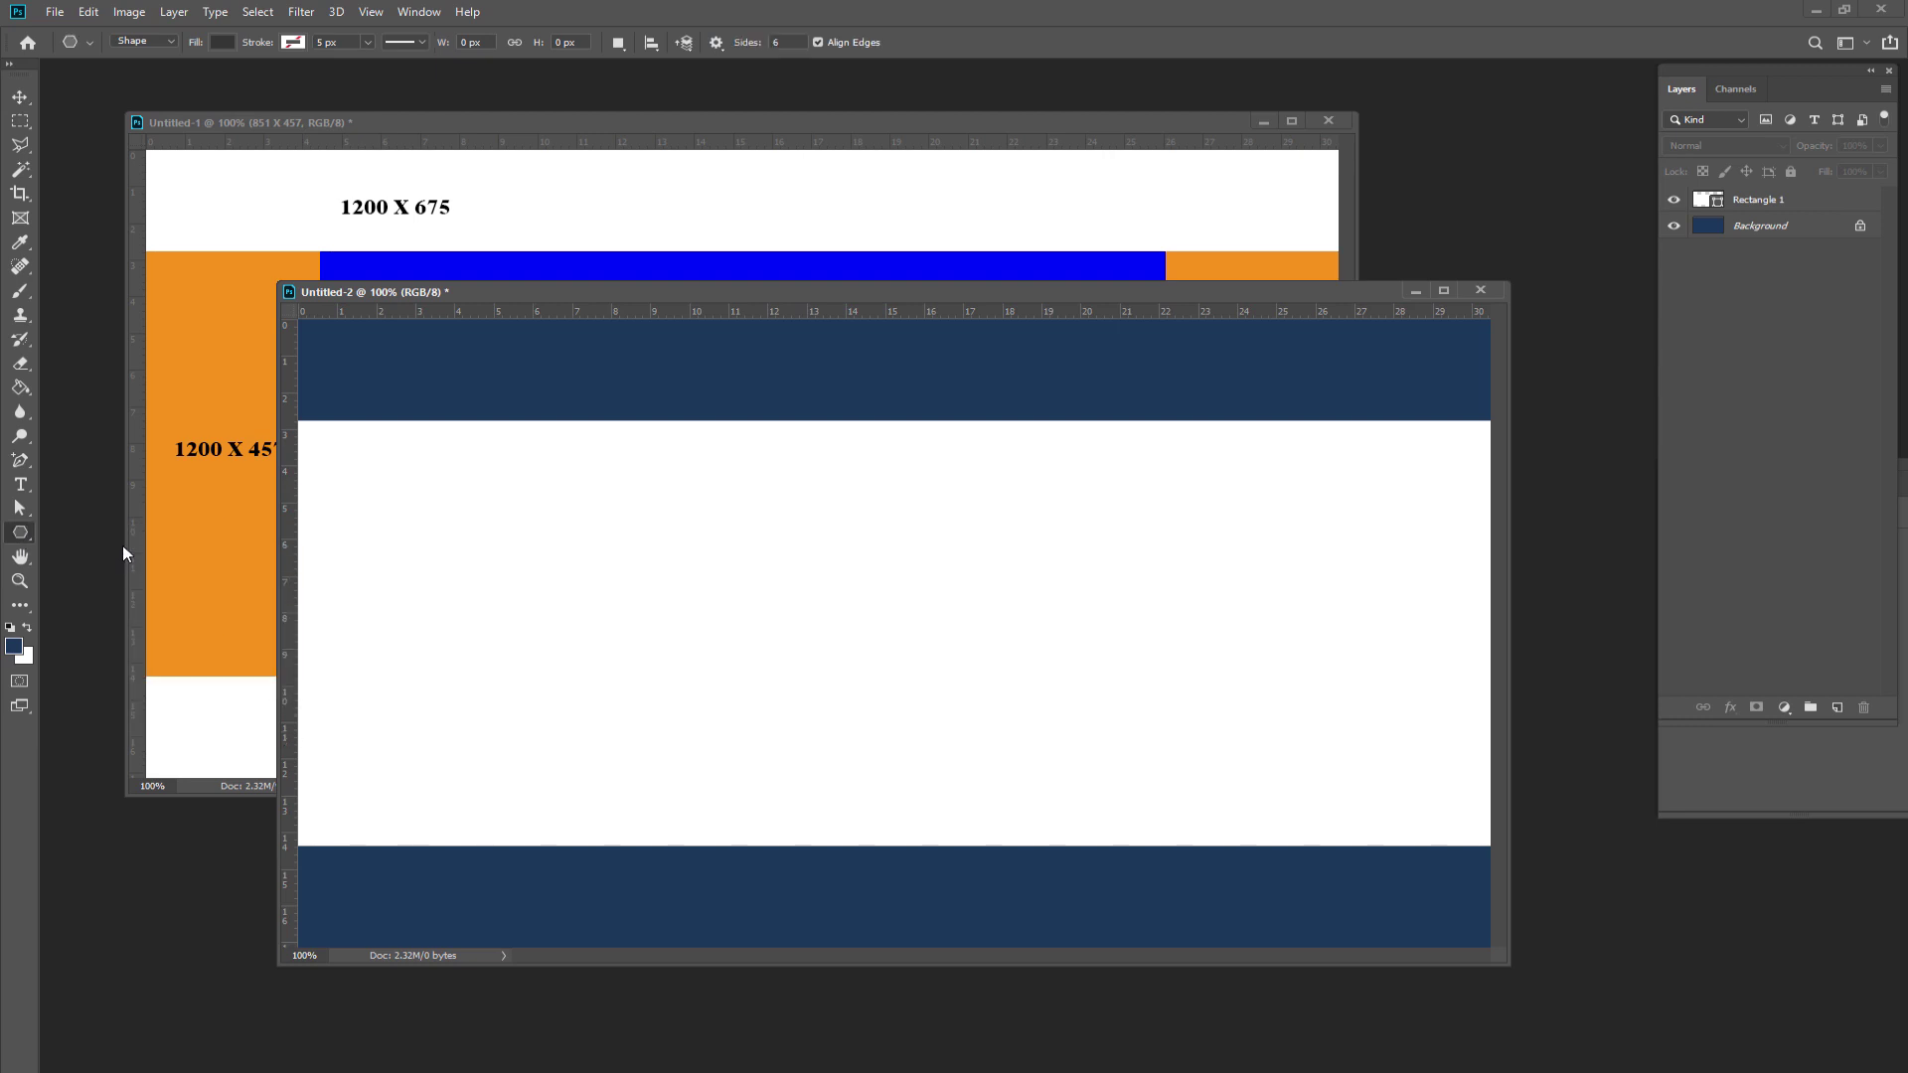
{"action": "left_click_drag", "start_coordinate": [345, 42], "coordinate": [310, 39]}
{"action": "left_click", "coordinate": [220, 42]}
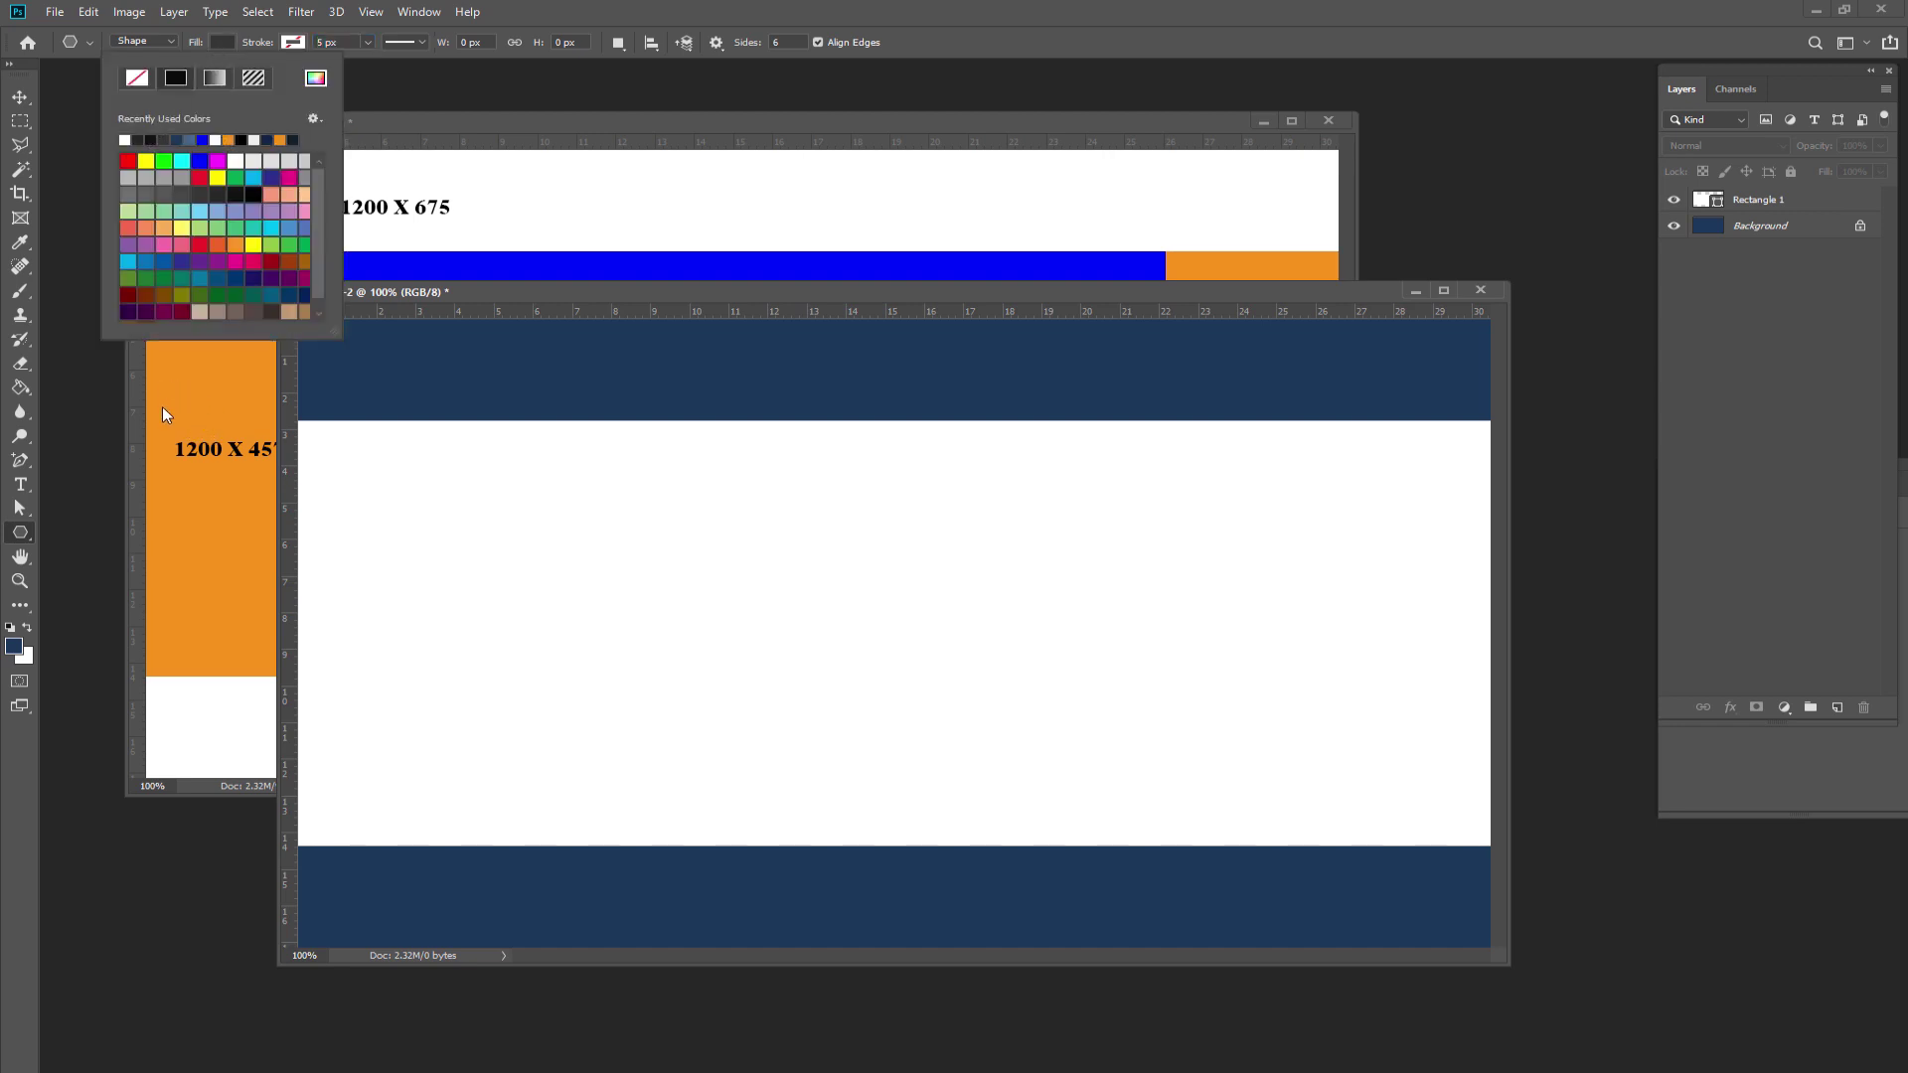
{"action": "left_click", "coordinate": [228, 139]}
- Create a six-sided 457 × 457 px orange polygon on the banner
{"action": "left_click", "coordinate": [662, 602]}
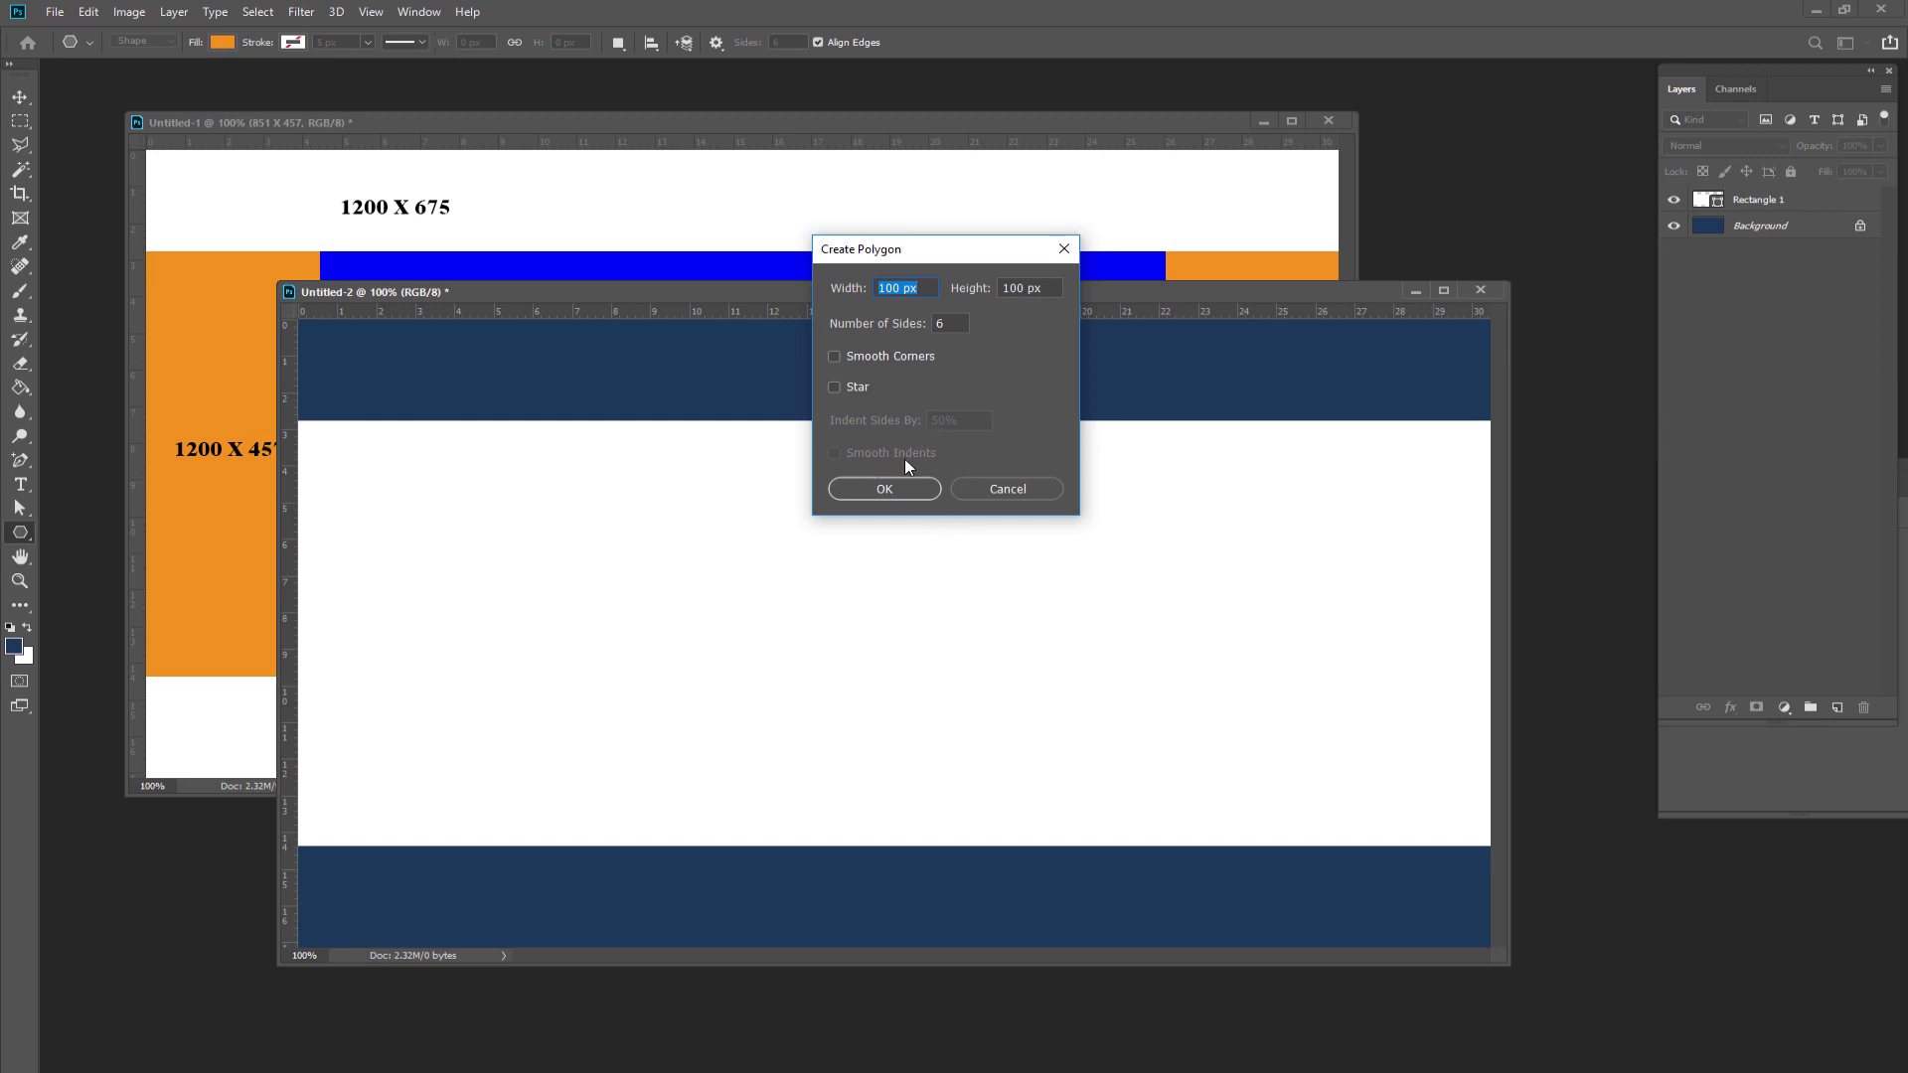
{"action": "left_click", "coordinate": [920, 293]}
{"action": "double_click", "coordinate": [898, 288]}
{"action": "type", "text": "457"}
{"action": "left_click_drag", "start_coordinate": [1024, 287], "coordinate": [987, 287]}
{"action": "type", "text": "4"}
{"action": "type", "text": "57"}
{"action": "left_click", "coordinate": [881, 481]}
- Move the hexagon up-left into the white band, aligned with its top
{"action": "left_click", "coordinate": [20, 96]}
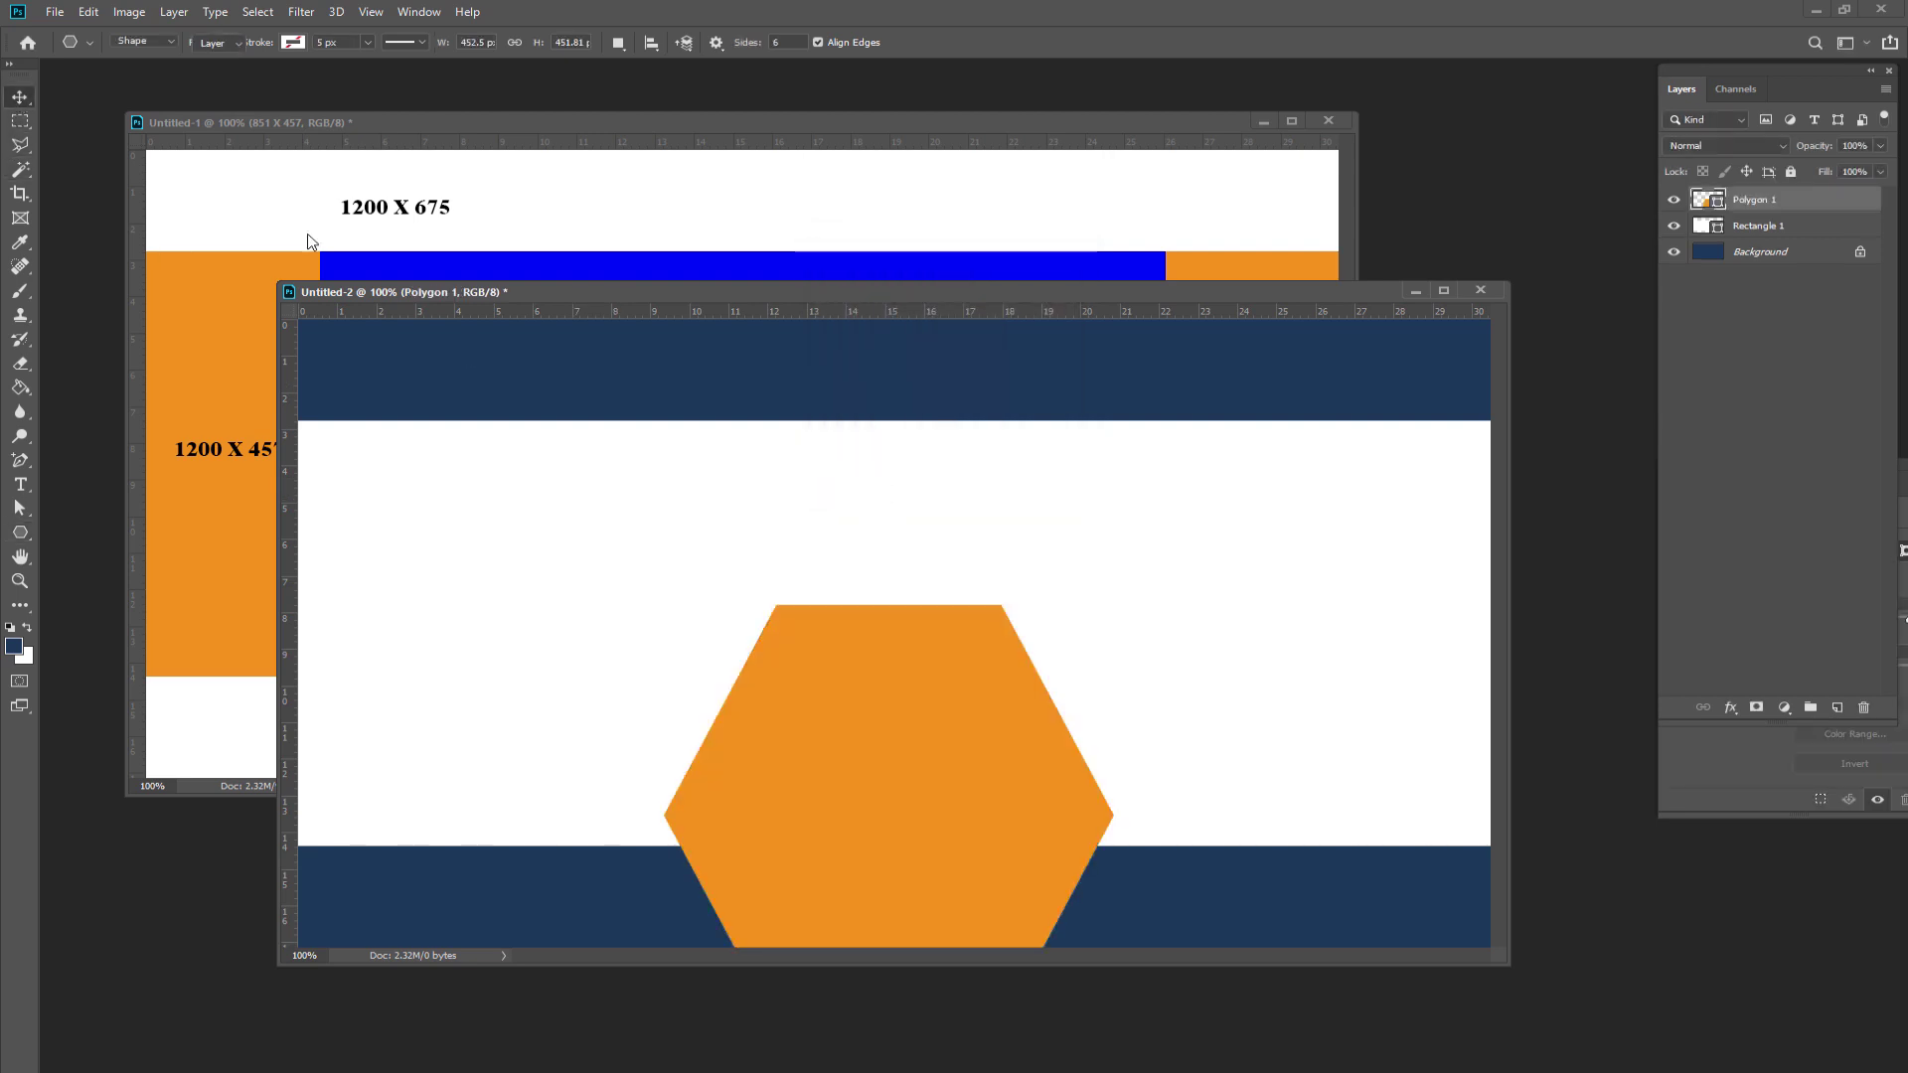
{"action": "left_click_drag", "start_coordinate": [817, 715], "coordinate": [580, 594]}
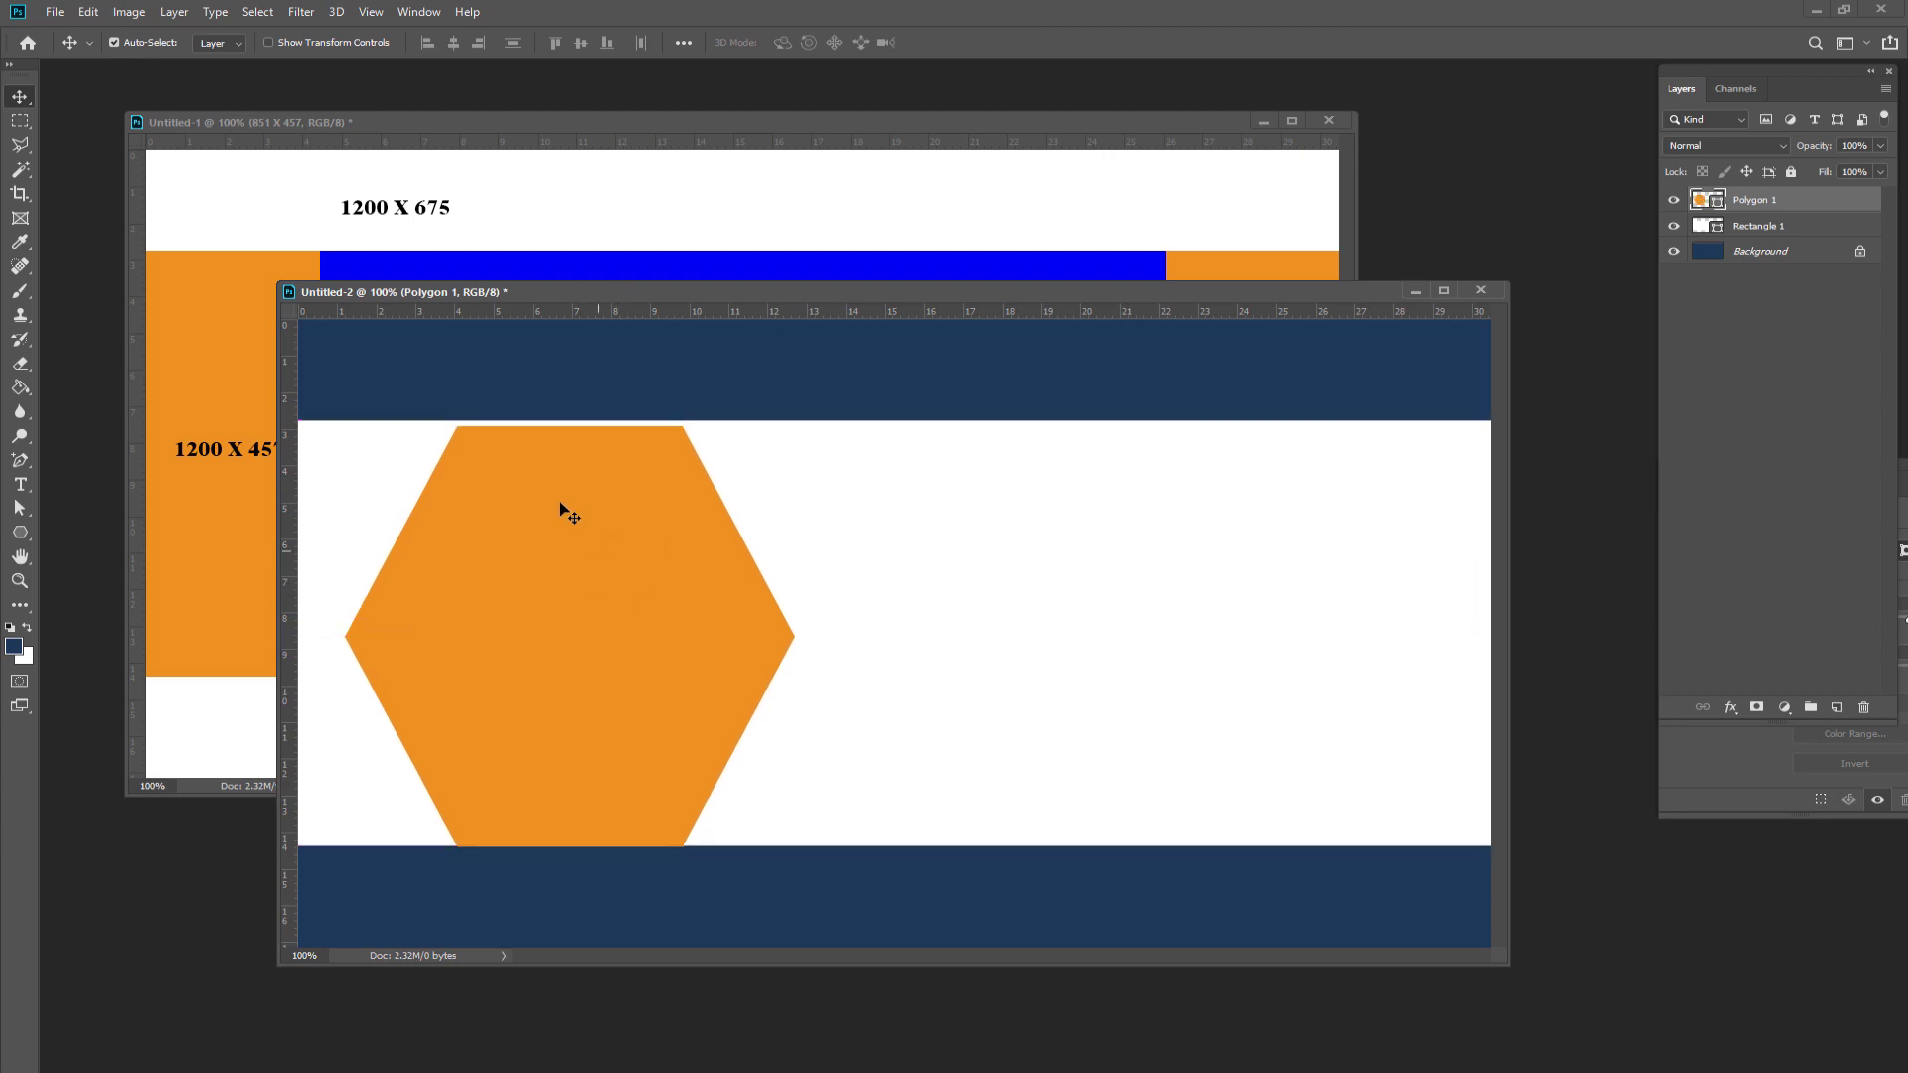
{"action": "mouse_move", "coordinate": [594, 289]}
{"action": "left_mouse_down"}
{"action": "mouse_move", "coordinate": [821, 288]}
{"action": "mouse_move", "coordinate": [760, 266]}
{"action": "left_mouse_up"}
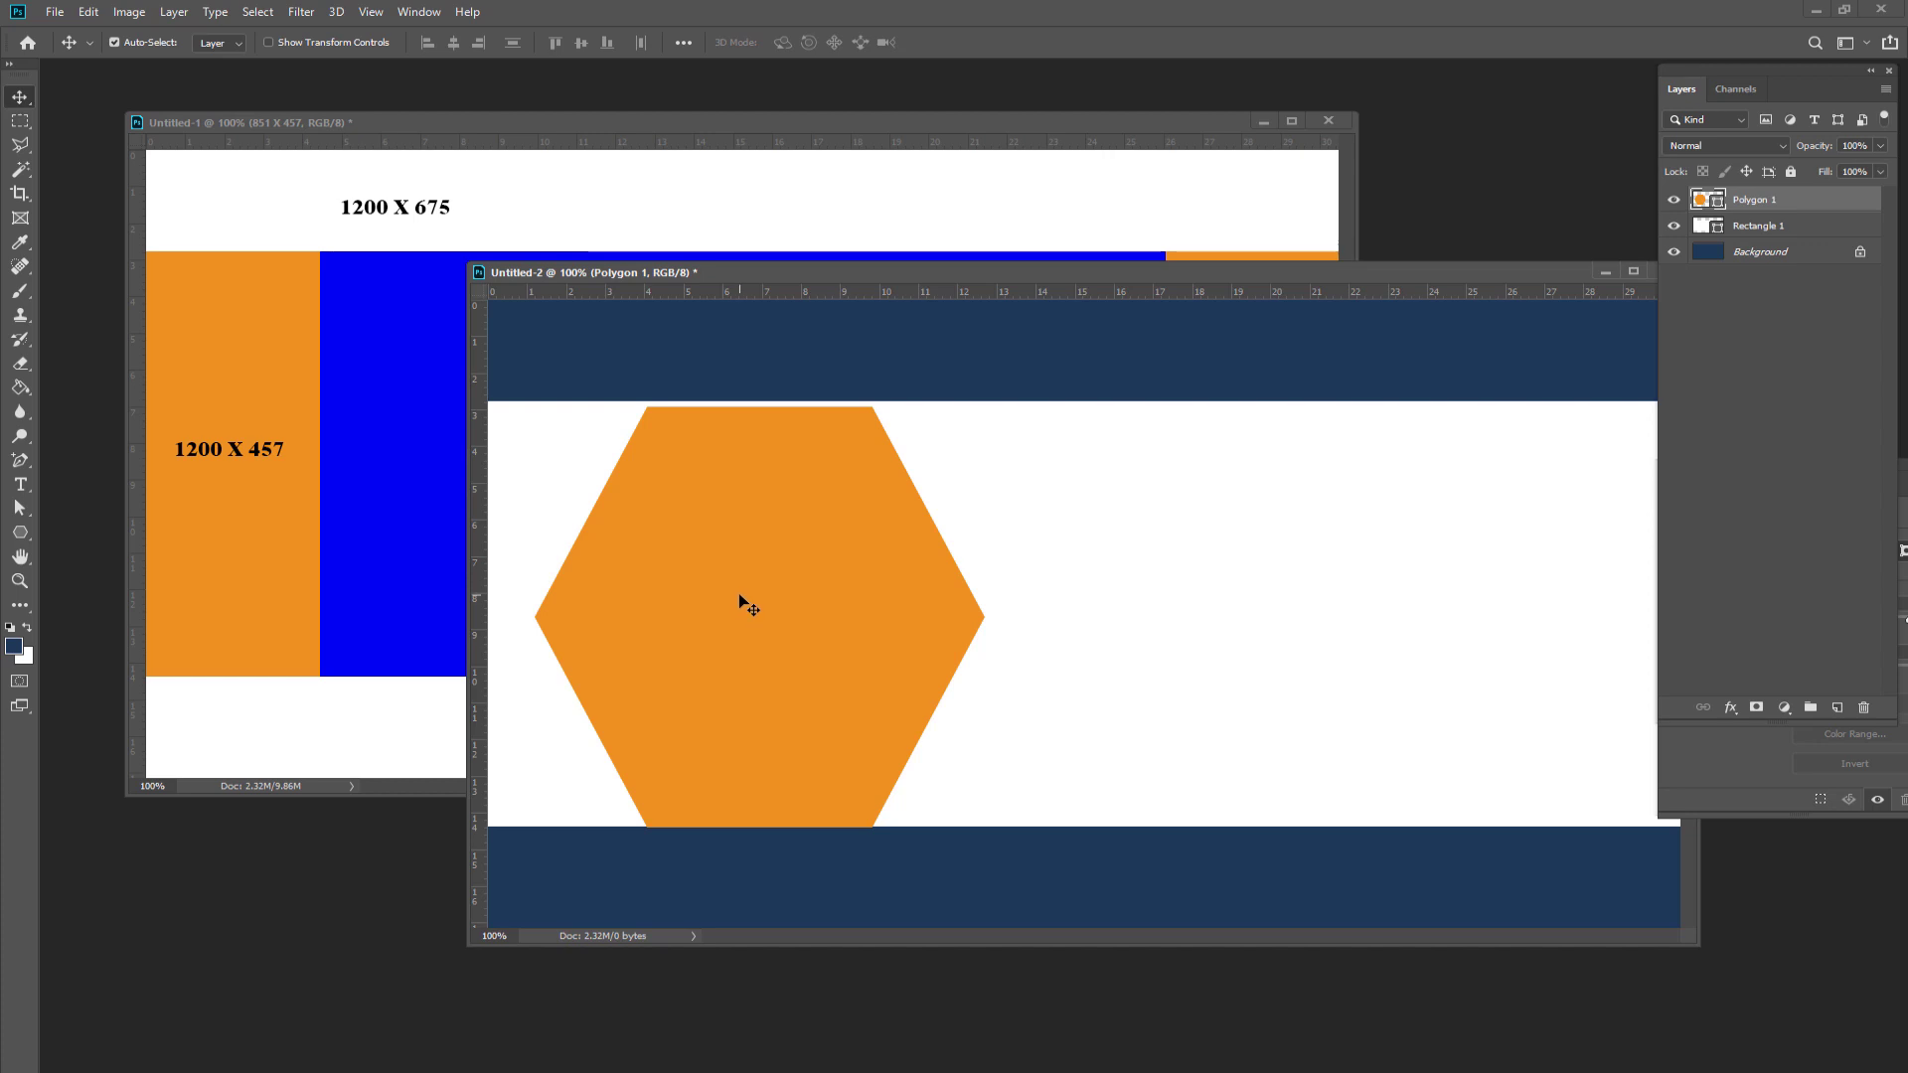
{"action": "left_click_drag", "start_coordinate": [765, 620], "coordinate": [763, 613]}
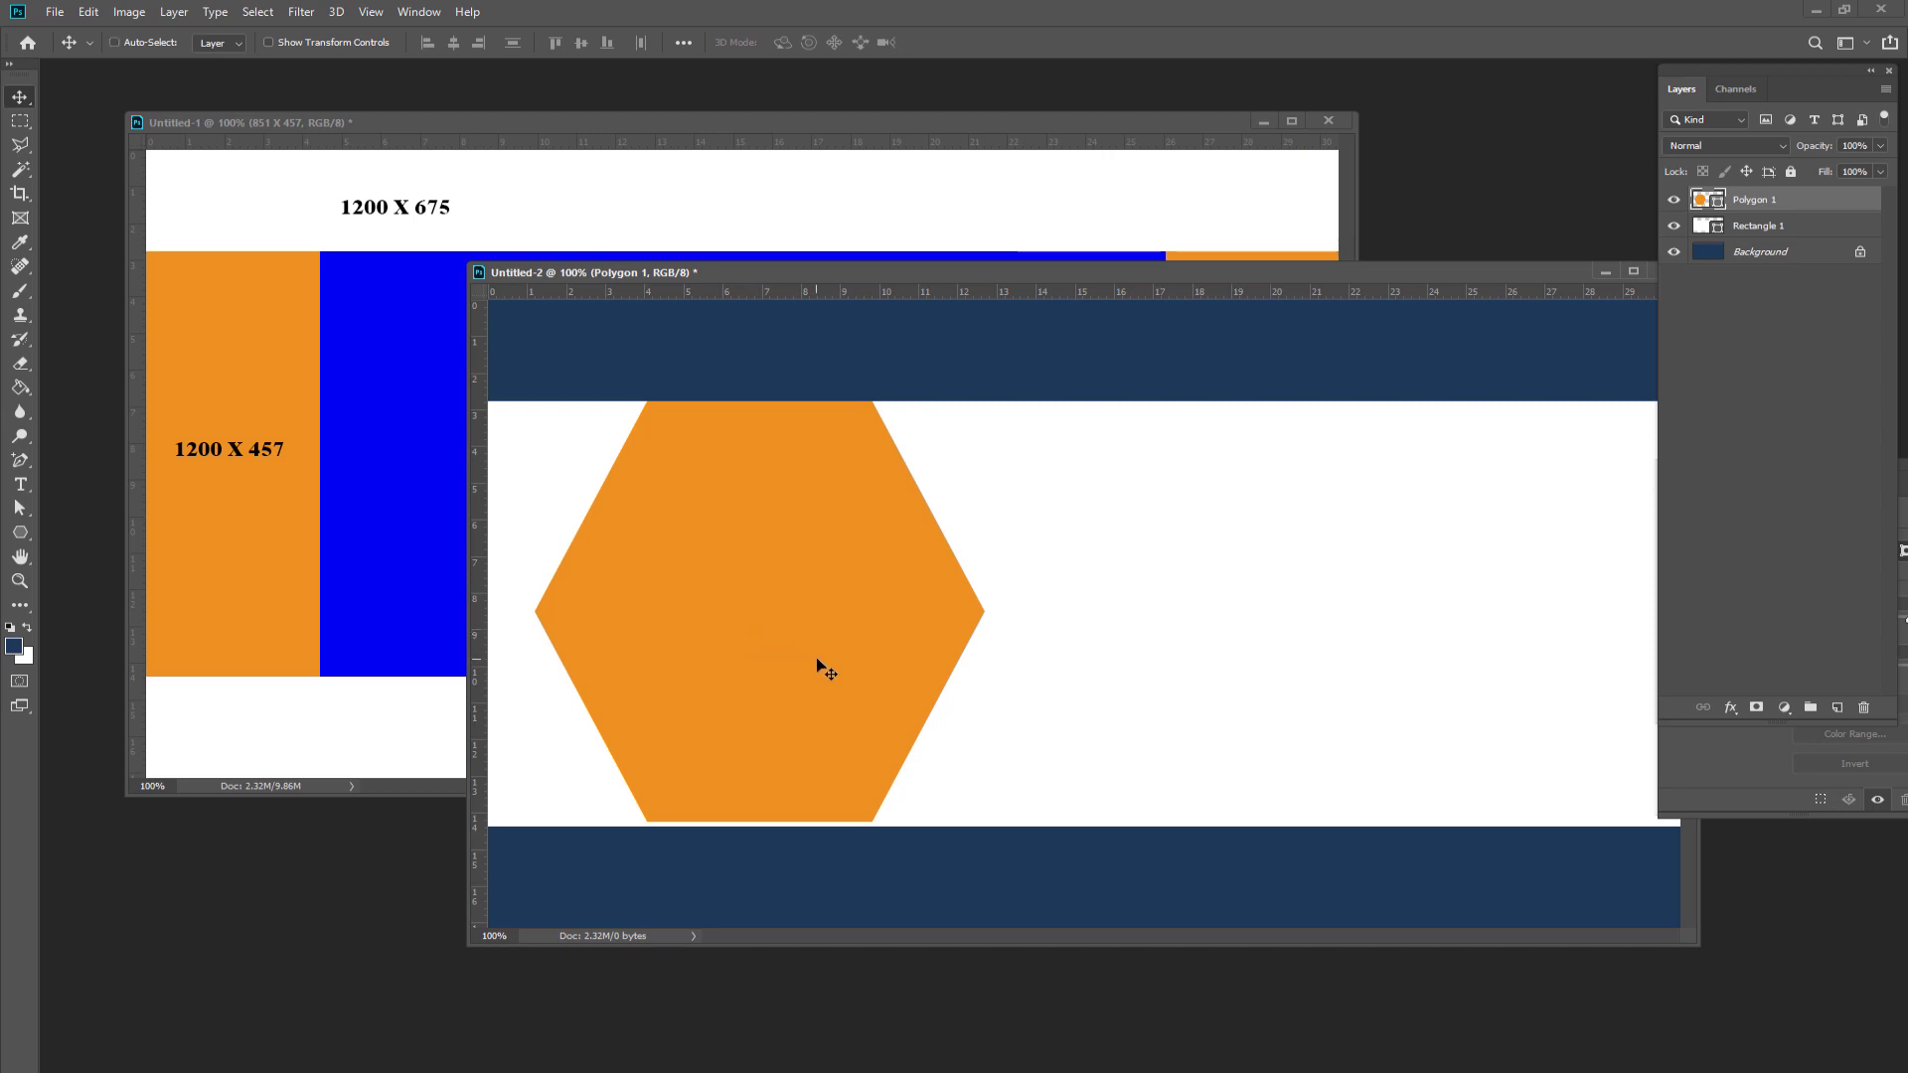
- Free Transform the hexagon slightly taller and wider on both sides
{"action": "key", "text": "ctrl+t"}
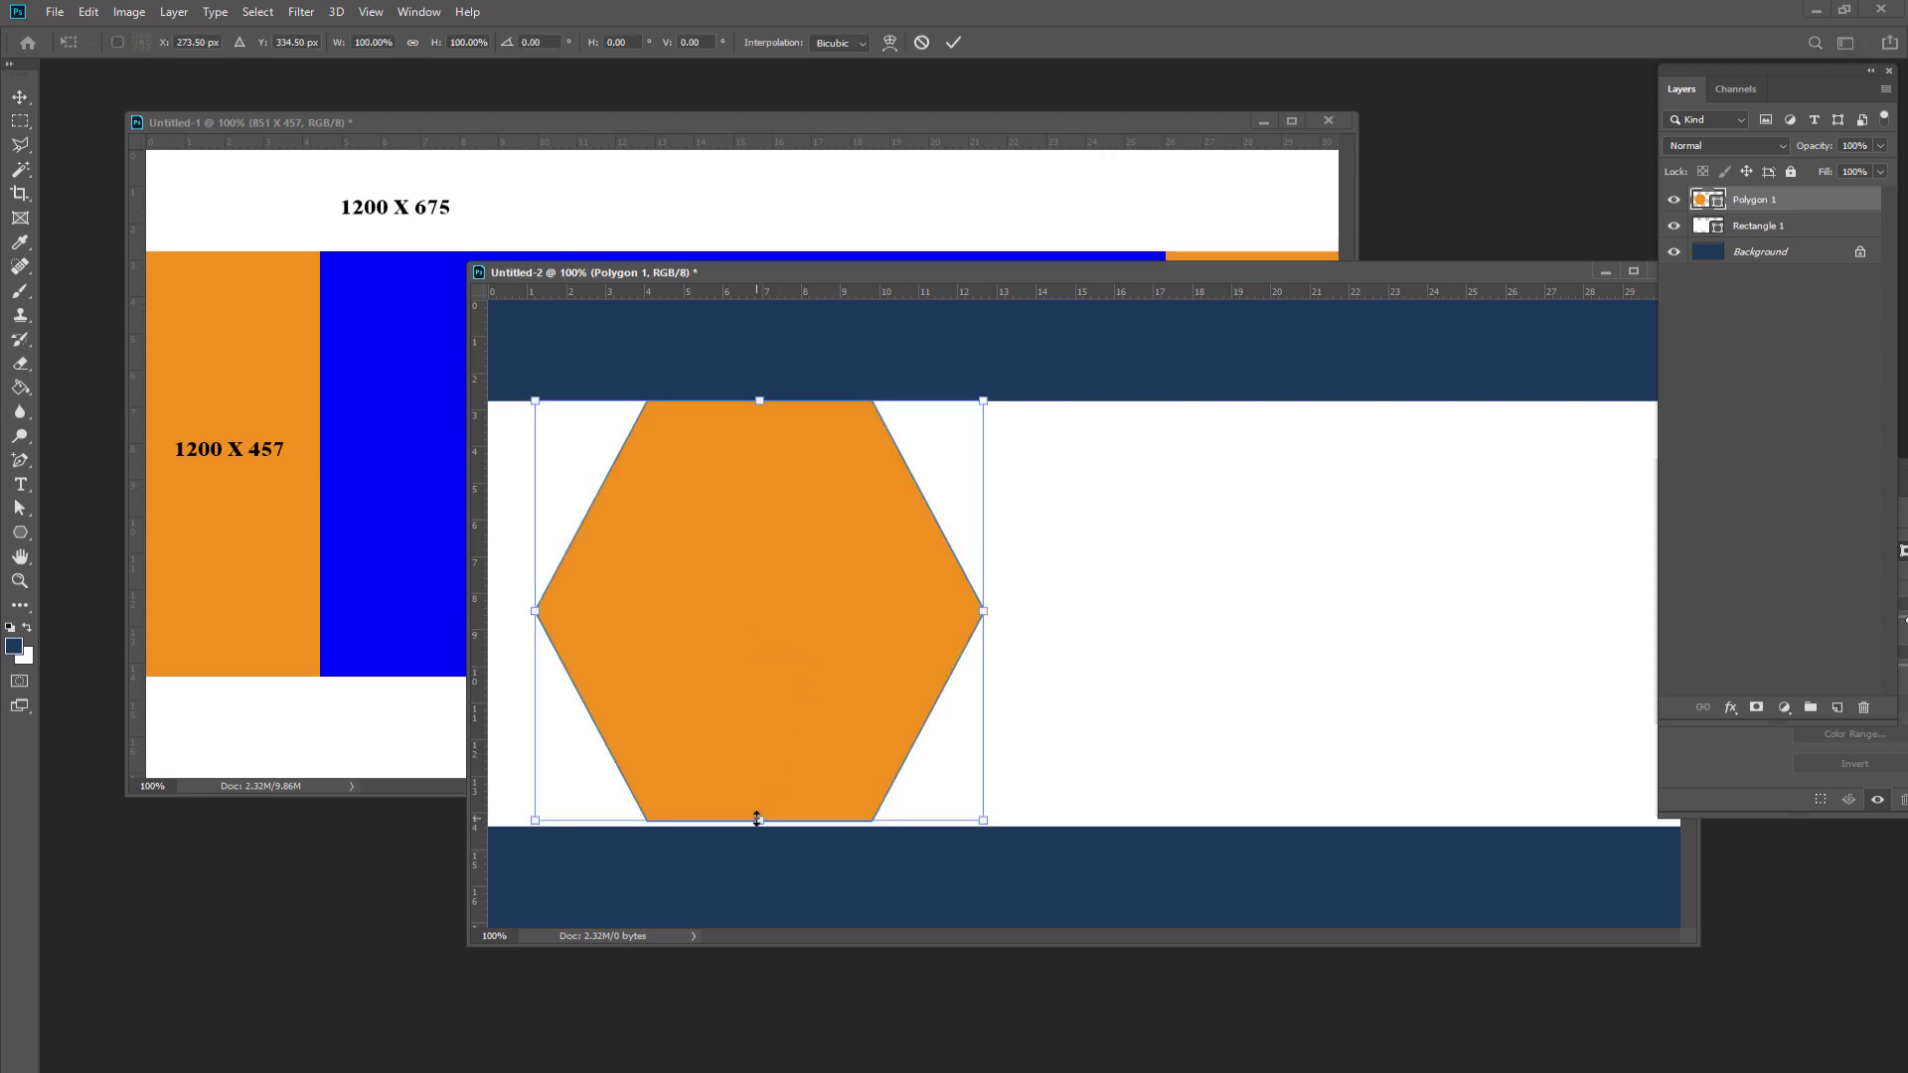
{"action": "left_click_drag", "start_coordinate": [757, 819], "coordinate": [760, 826]}
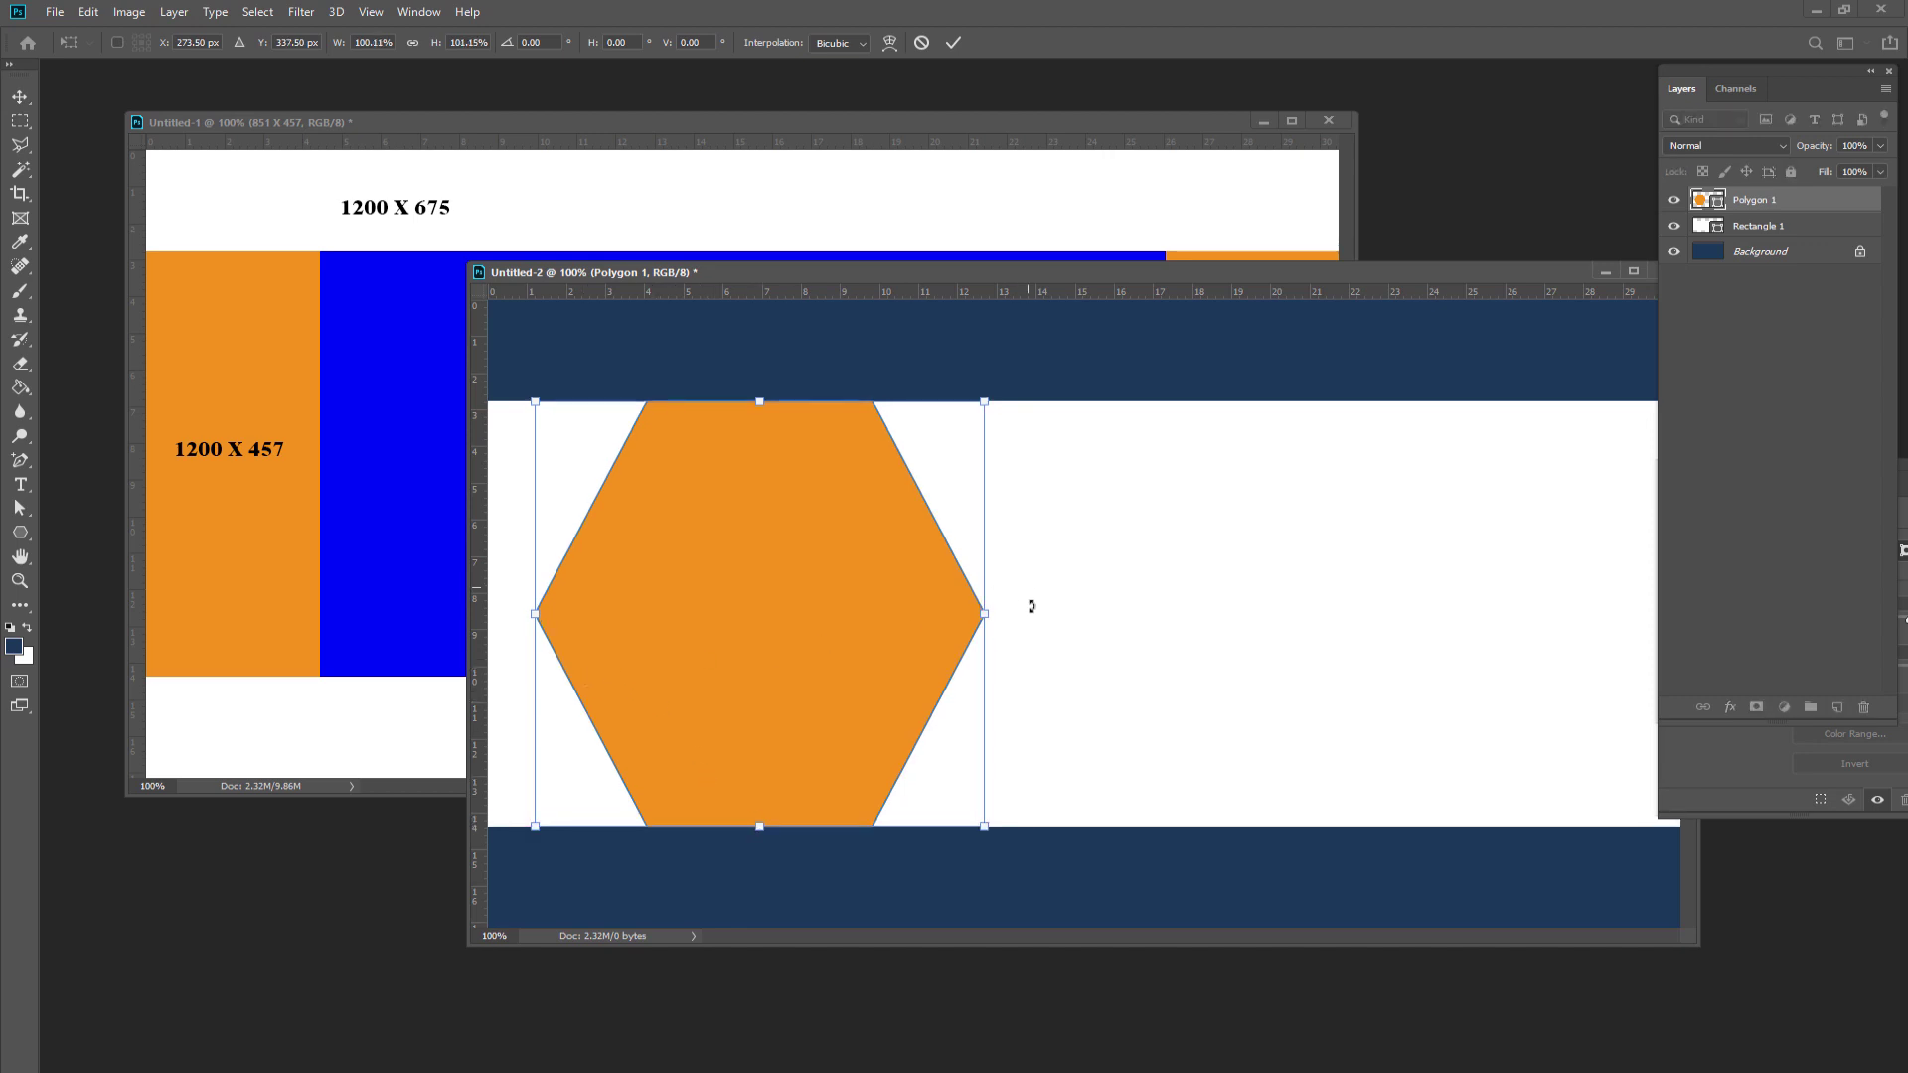
{"action": "left_click_drag", "start_coordinate": [535, 613], "coordinate": [490, 613]}
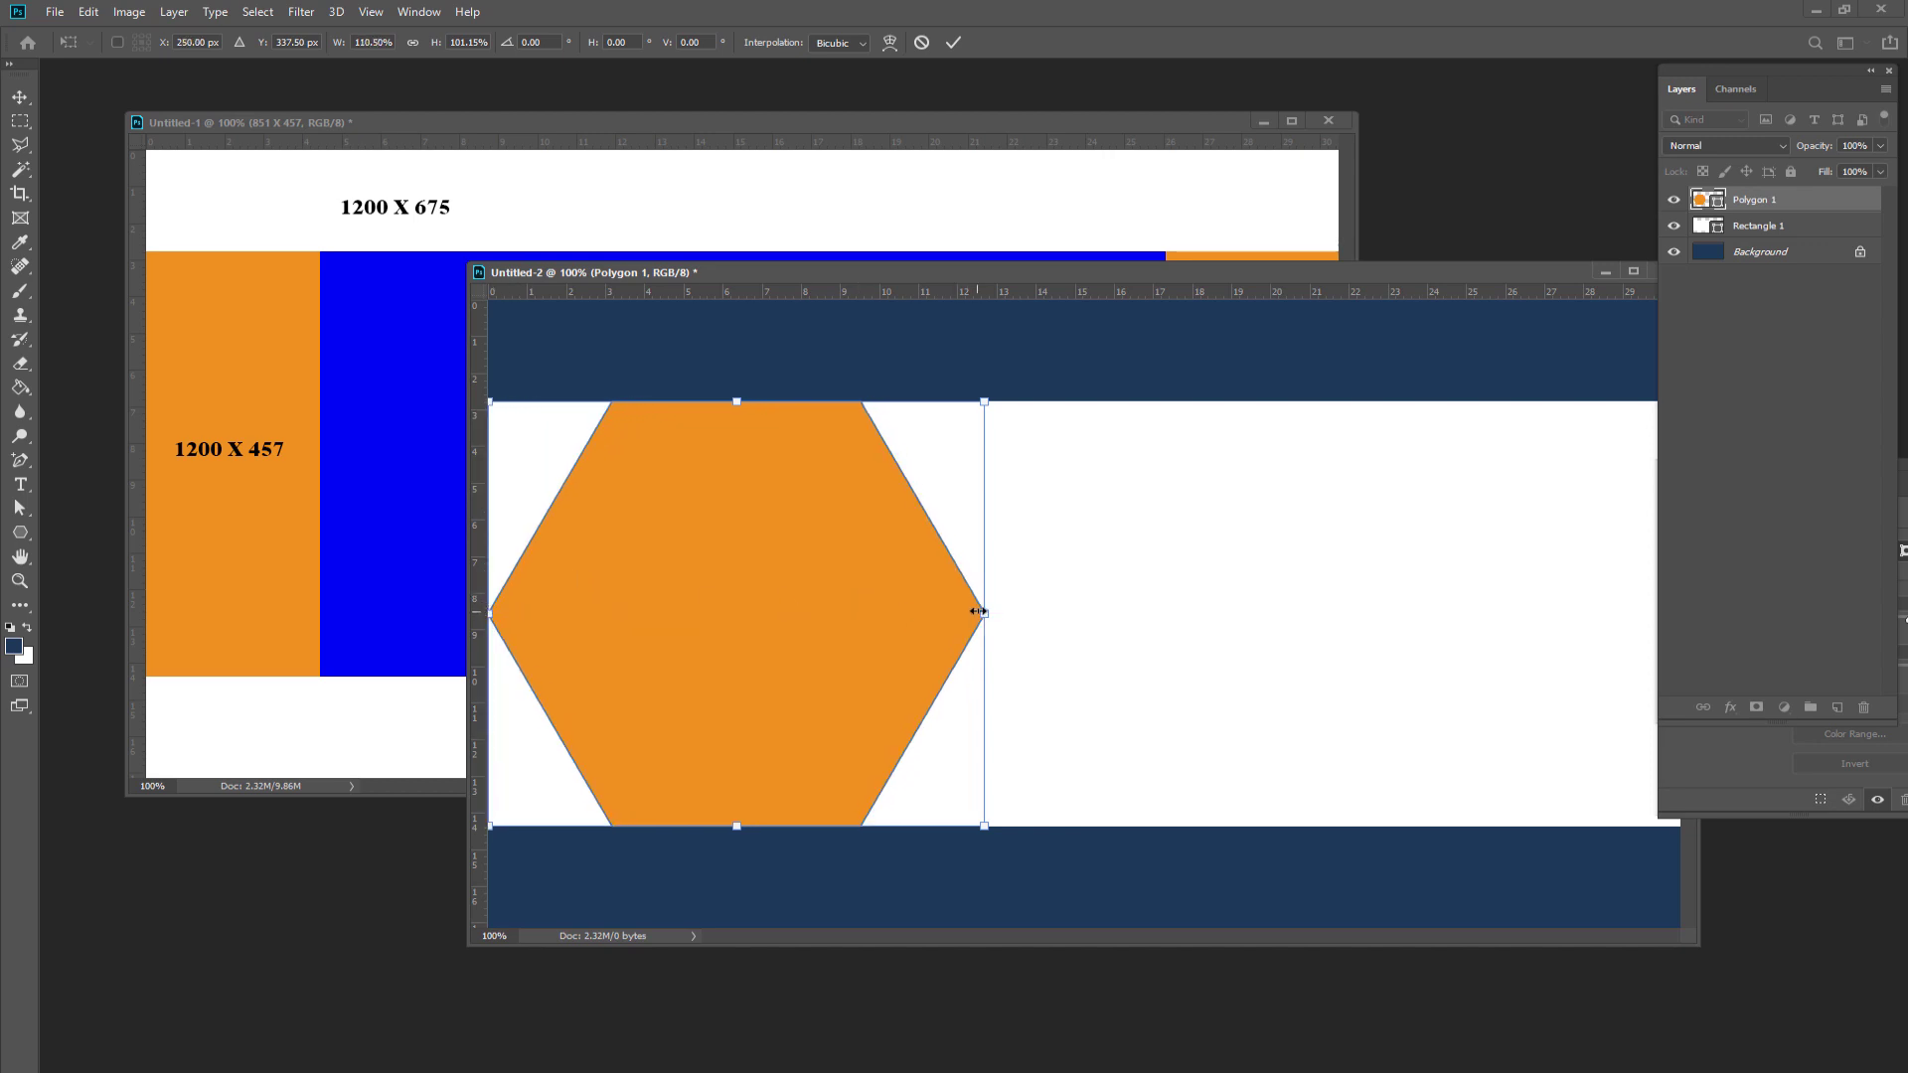
{"action": "left_click_drag", "start_coordinate": [987, 611], "coordinate": [1018, 613]}
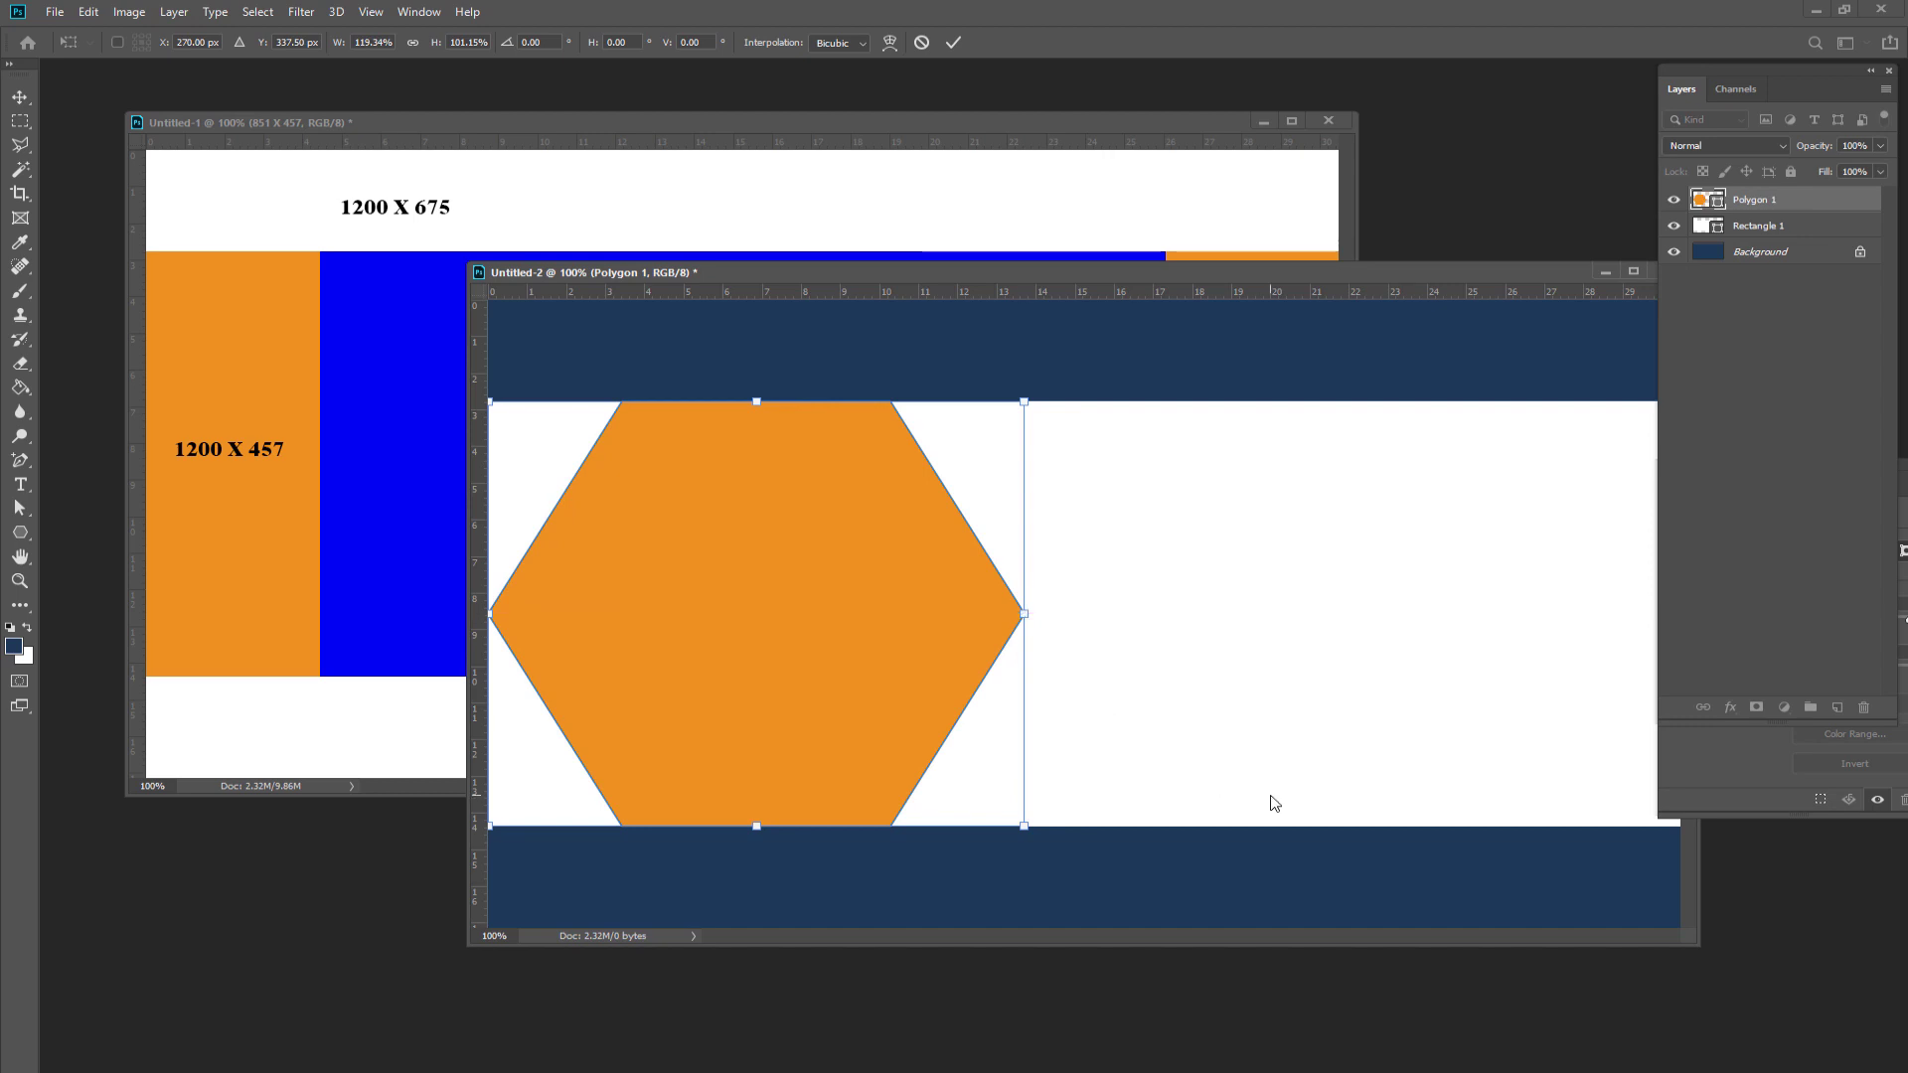
{"action": "key", "text": "Return"}
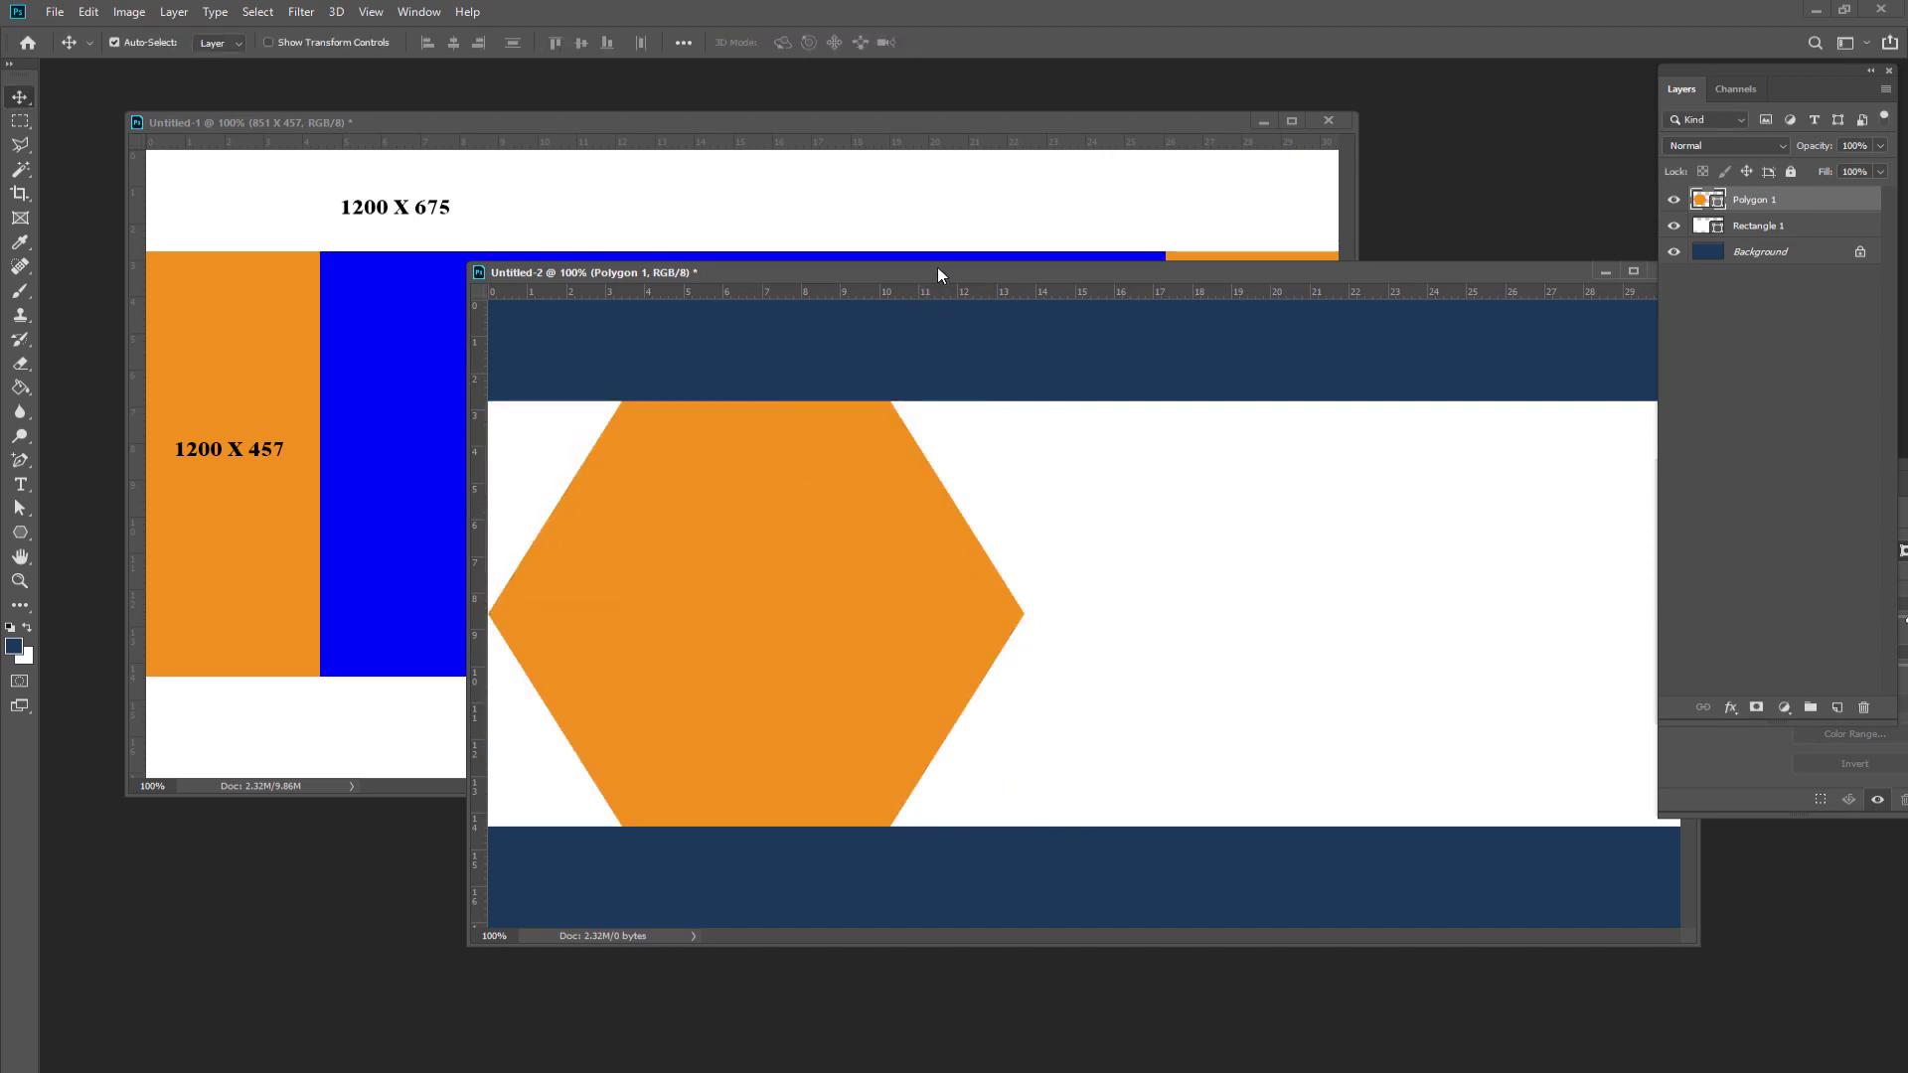
- Nudge the hexagon into final position with the arrow keys
{"action": "left_click_drag", "start_coordinate": [938, 275], "coordinate": [762, 293]}
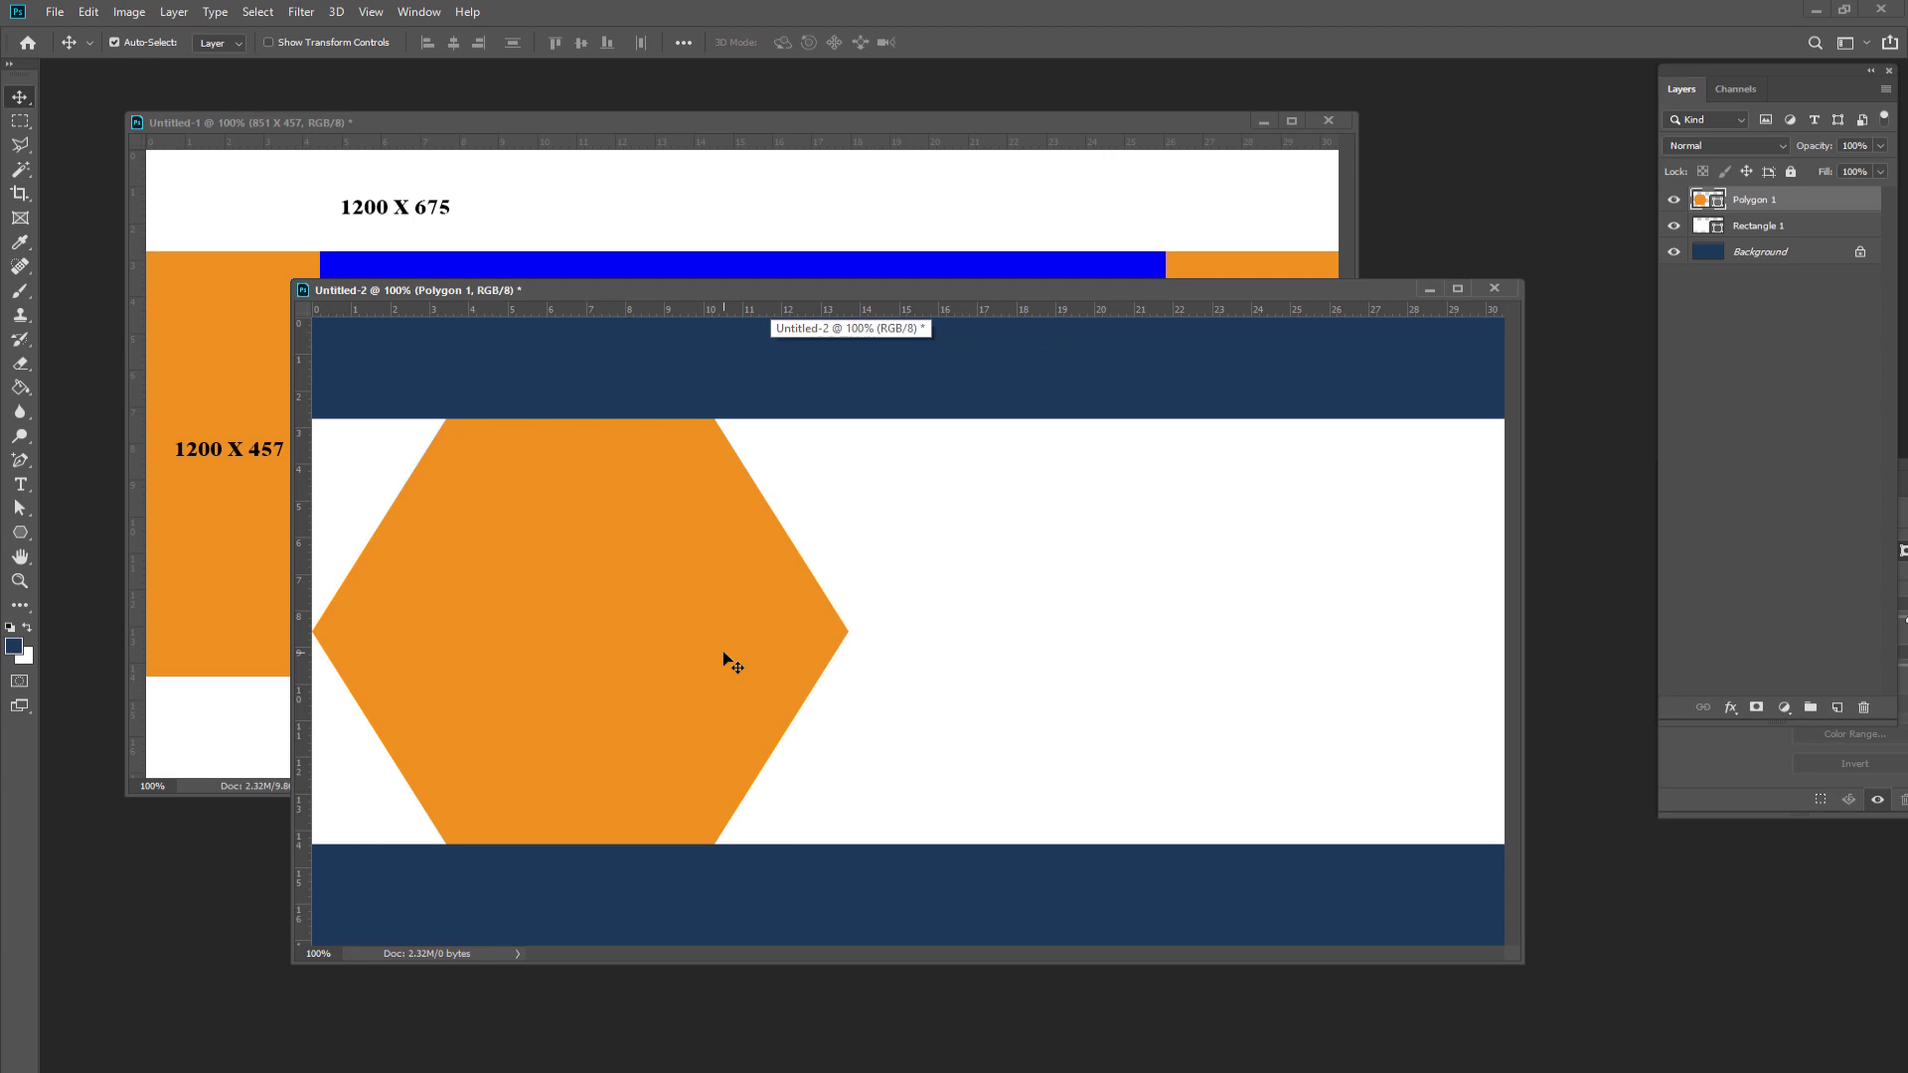
{"action": "key", "text": "Right"}
{"action": "key", "text": "Right"}
{"action": "key", "text": "Right"}
{"action": "key", "text": "Right"}
{"action": "key", "text": "Right"}
{"action": "key", "text": "Right"}
{"action": "key", "text": "Right"}
{"action": "key", "text": "Right"}
{"action": "key", "text": "Right"}
{"action": "key", "text": "Right"}
{"action": "key", "text": "Right"}
{"action": "key", "text": "Right"}
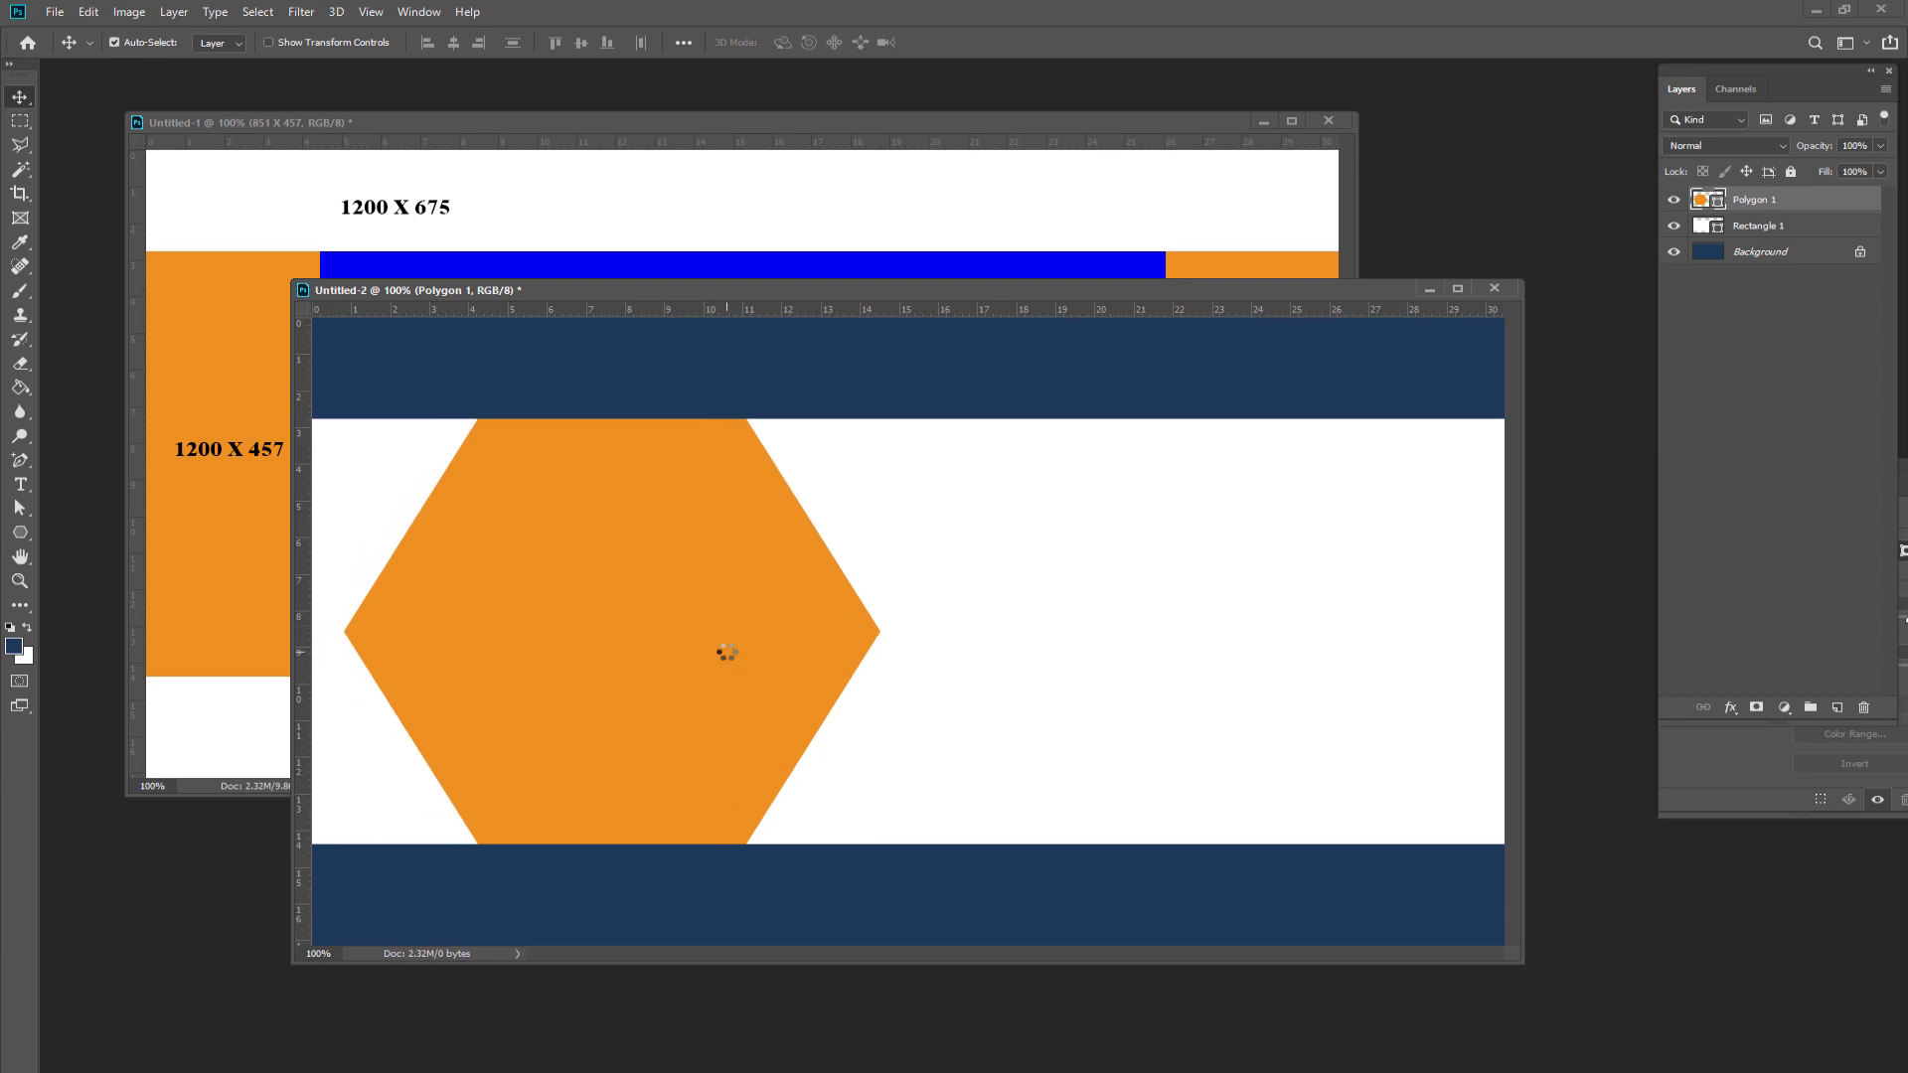
{"action": "key", "text": "Right"}
{"action": "key", "text": "Right"}
{"action": "key", "text": "Right"}
{"action": "key", "text": "Right"}
{"action": "key", "text": "Right"}
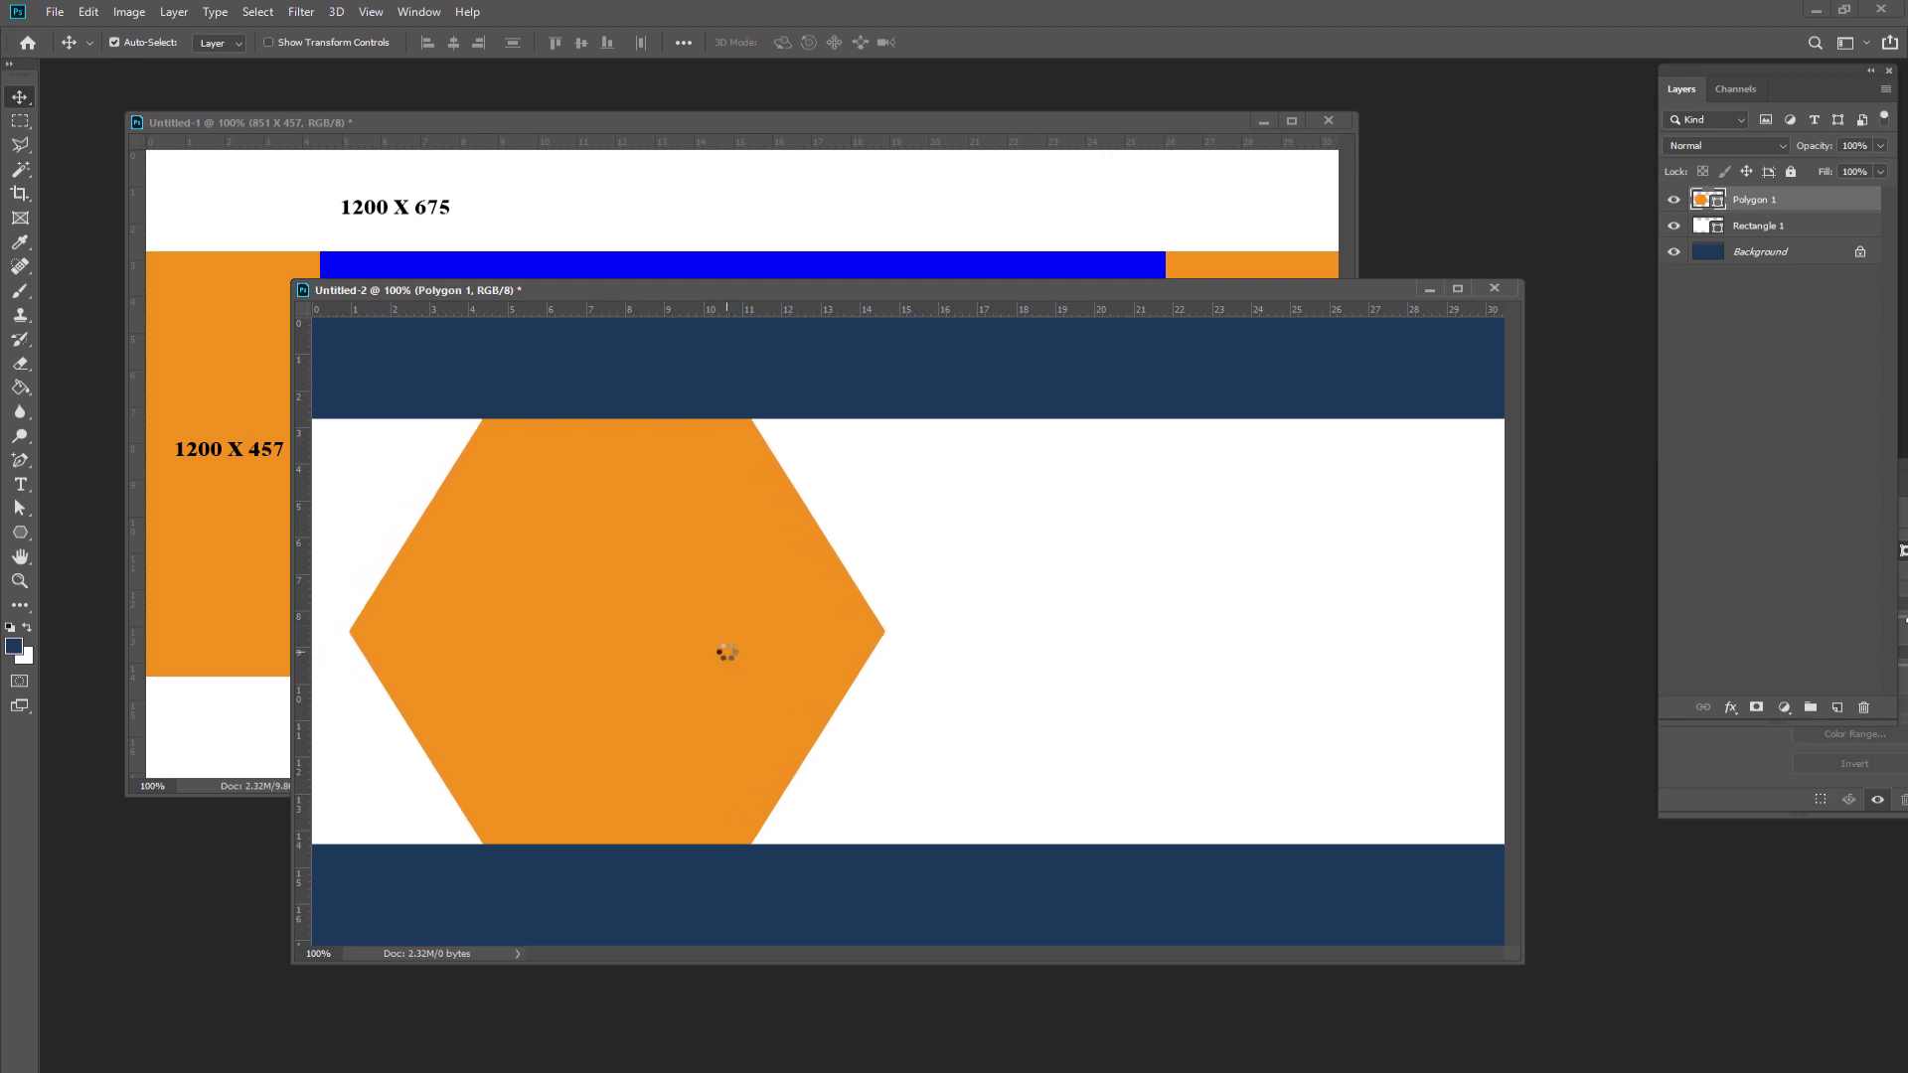
{"action": "key", "text": "Right"}
{"action": "key", "text": "Right"}
{"action": "key", "text": "Right"}
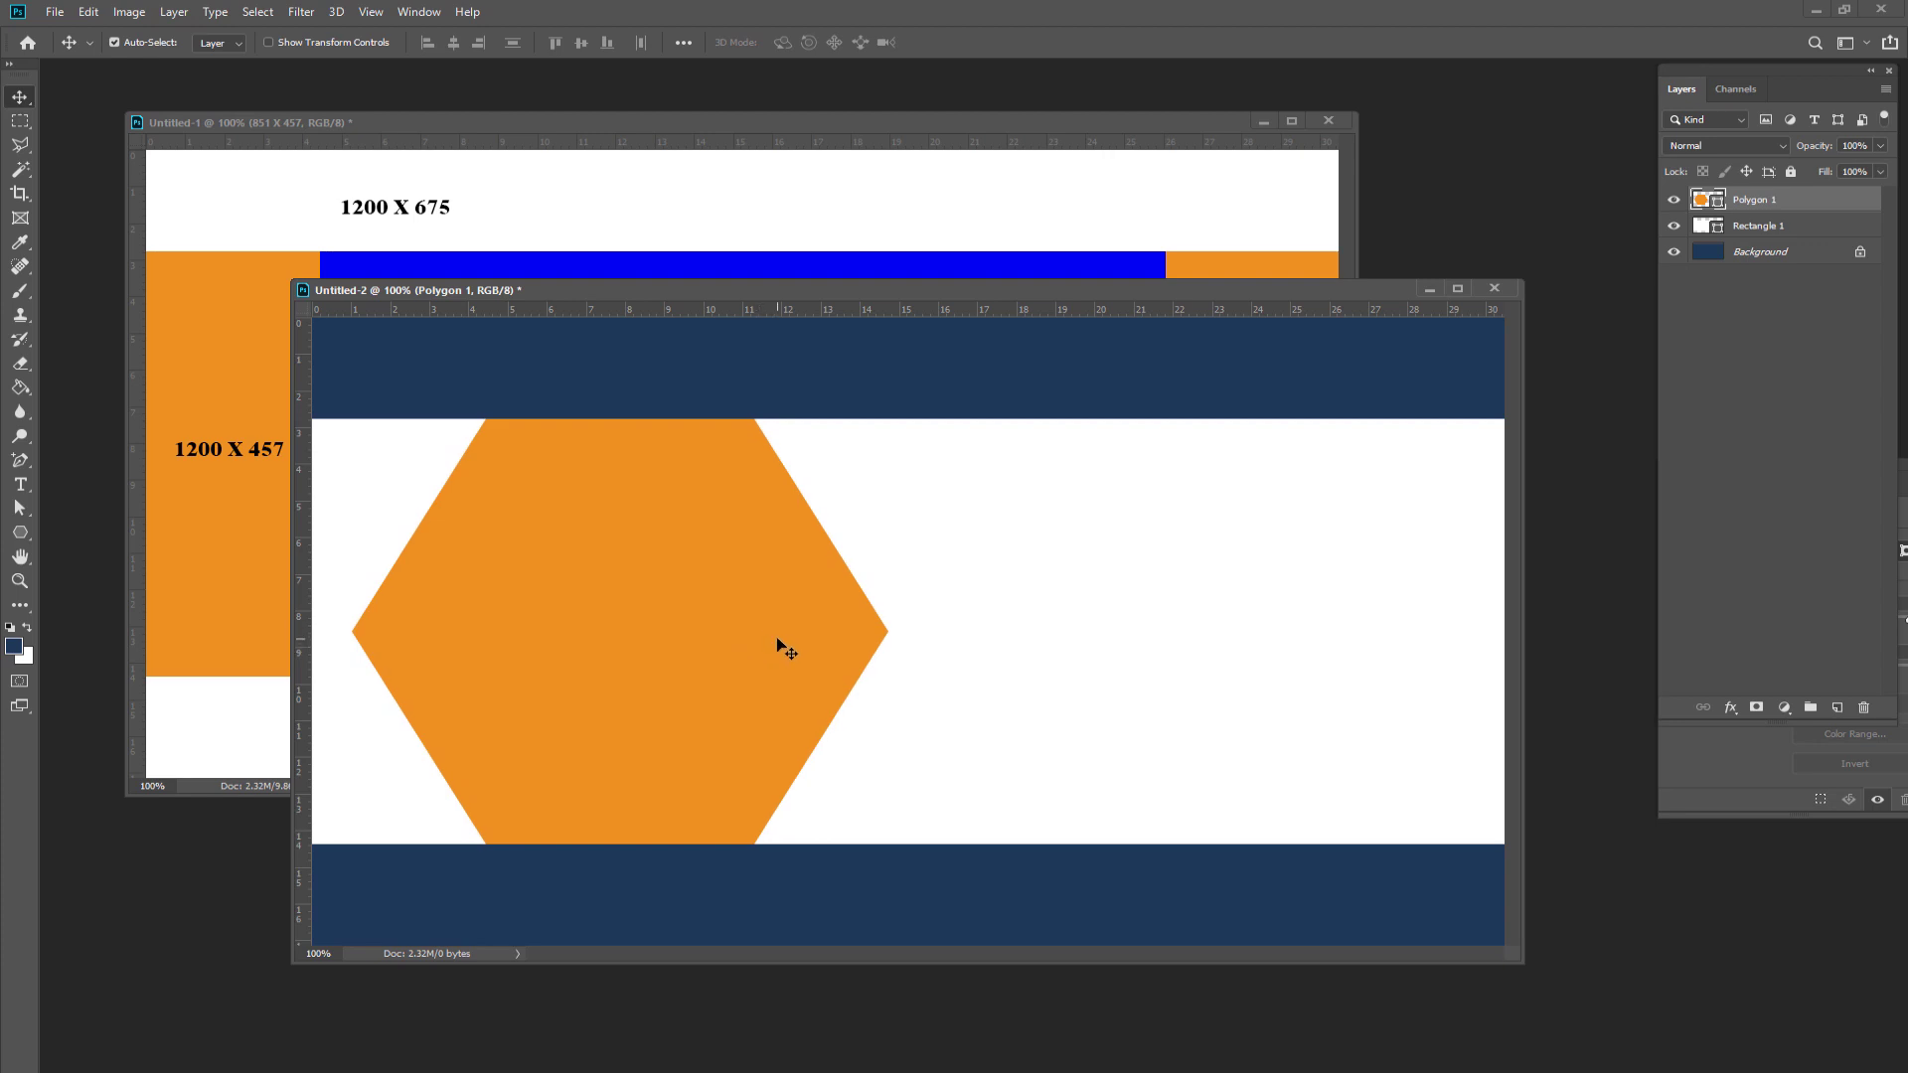
{"action": "key", "text": "Left"}
{"action": "key", "text": "Left"}
{"action": "key", "text": "Left"}
{"action": "key", "text": "Left"}
{"action": "key", "text": "Left"}
{"action": "key", "text": "Left"}
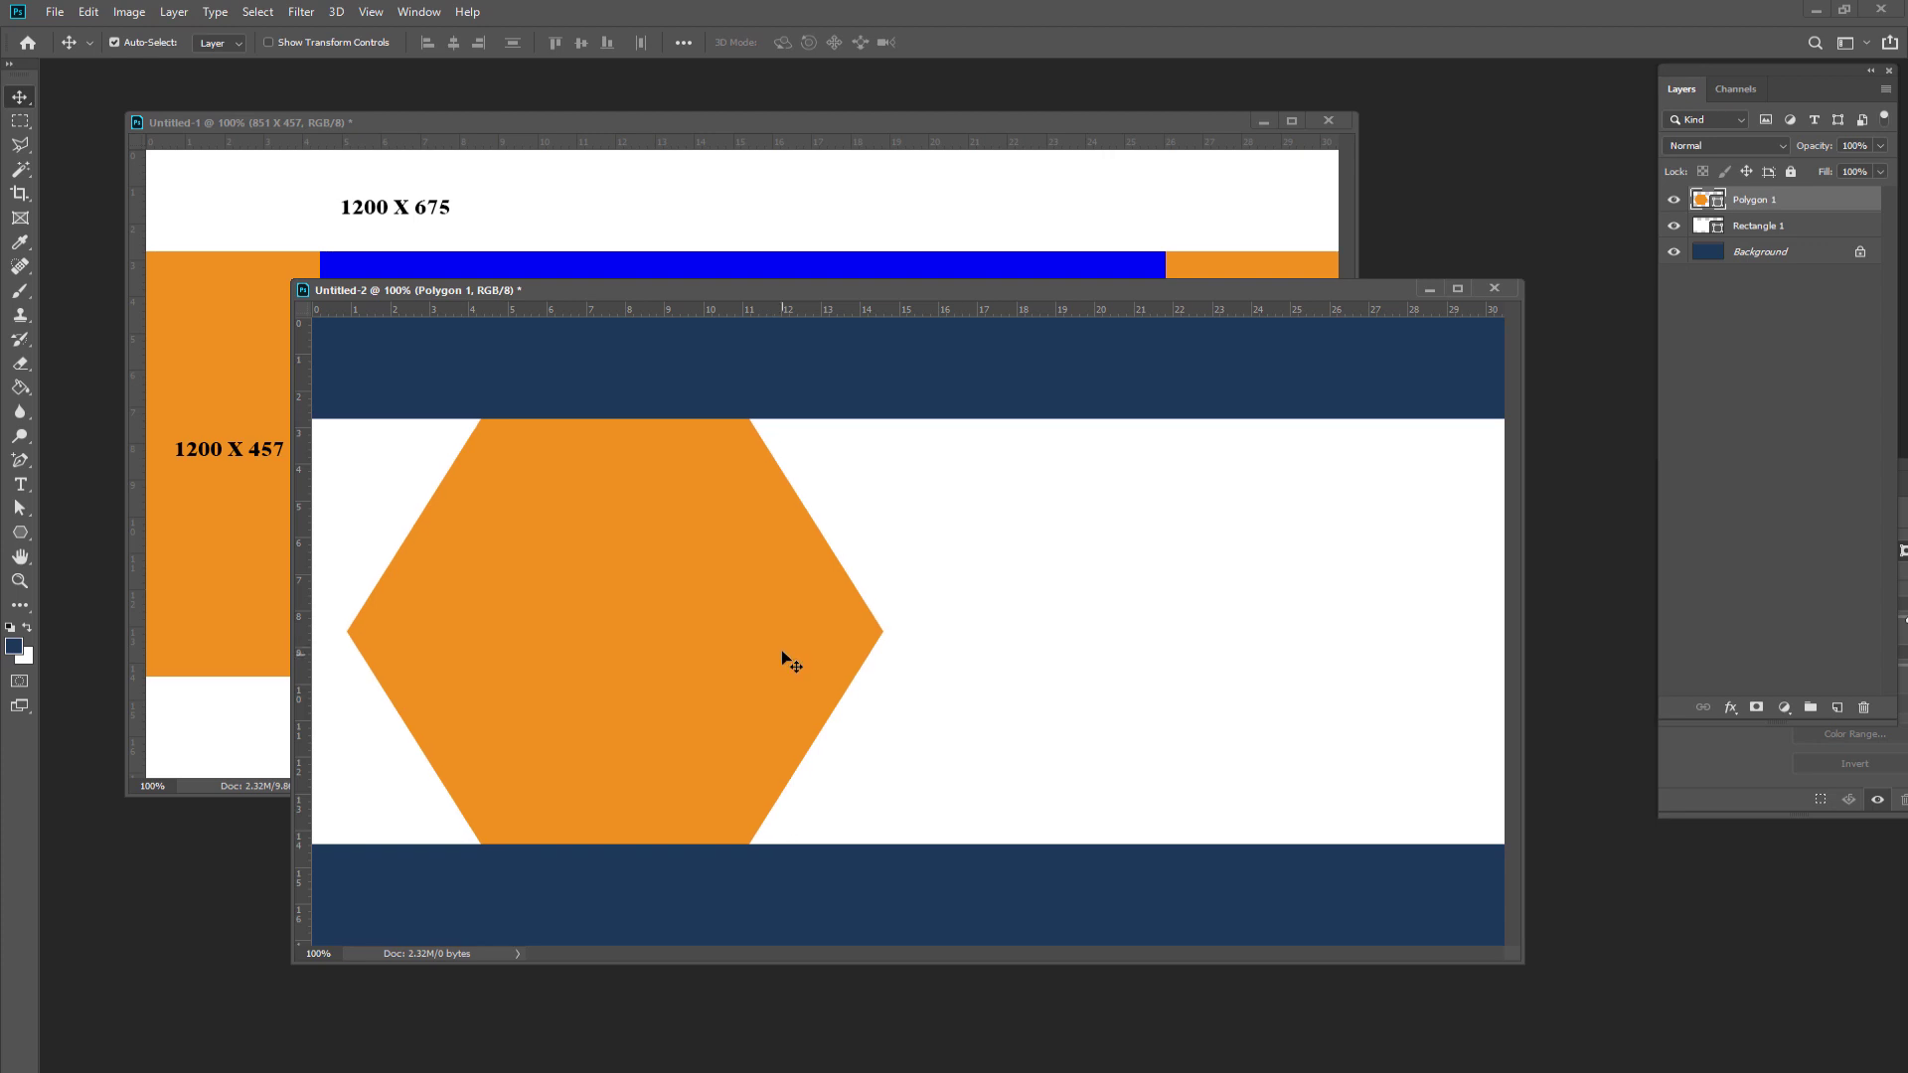
{"action": "key", "text": "Left"}
{"action": "key", "text": "Left"}
{"action": "key", "text": "Left"}
{"action": "key", "text": "Left"}
{"action": "key", "text": "Left"}
{"action": "key", "text": "Left"}
{"action": "key", "text": "Left"}
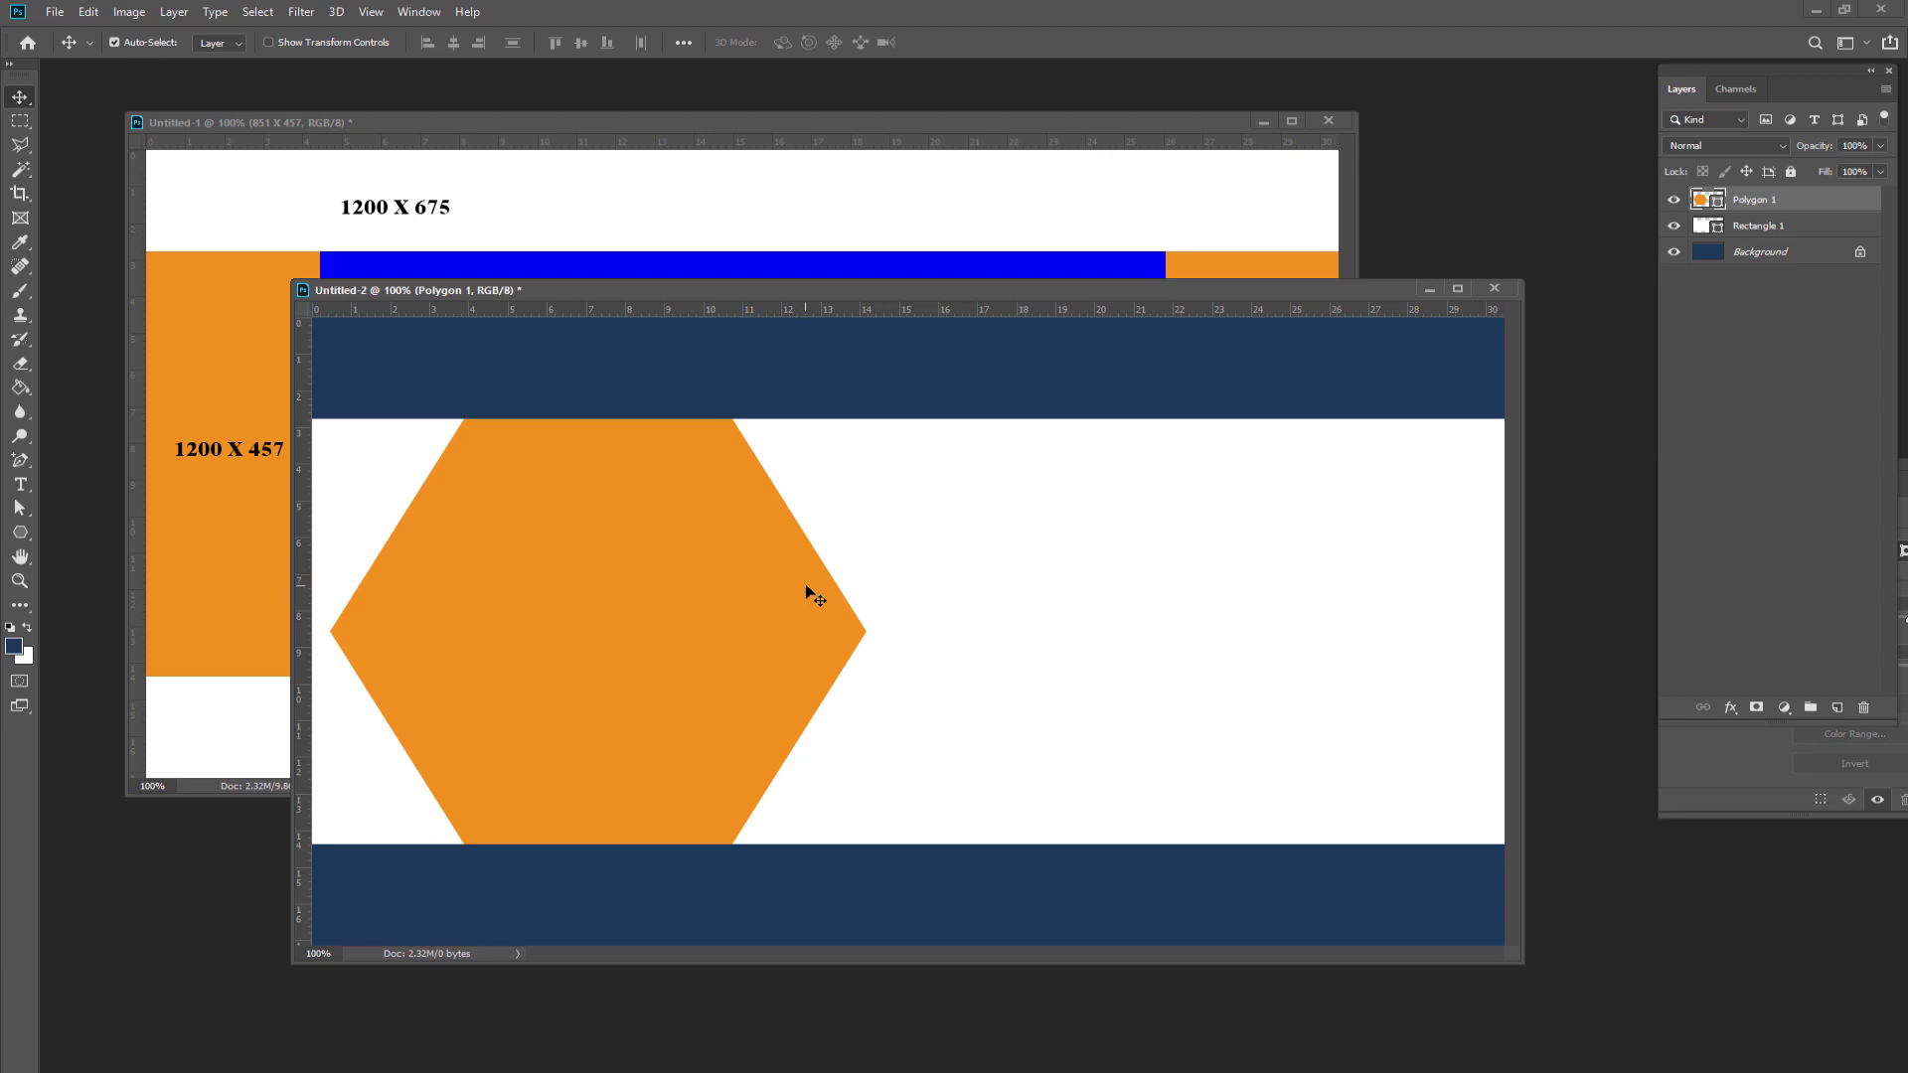
- Add a drop shadow to the hexagon using a darker orange colour
{"action": "left_click", "coordinate": [173, 12]}
{"action": "mouse_move", "coordinate": [201, 195]}
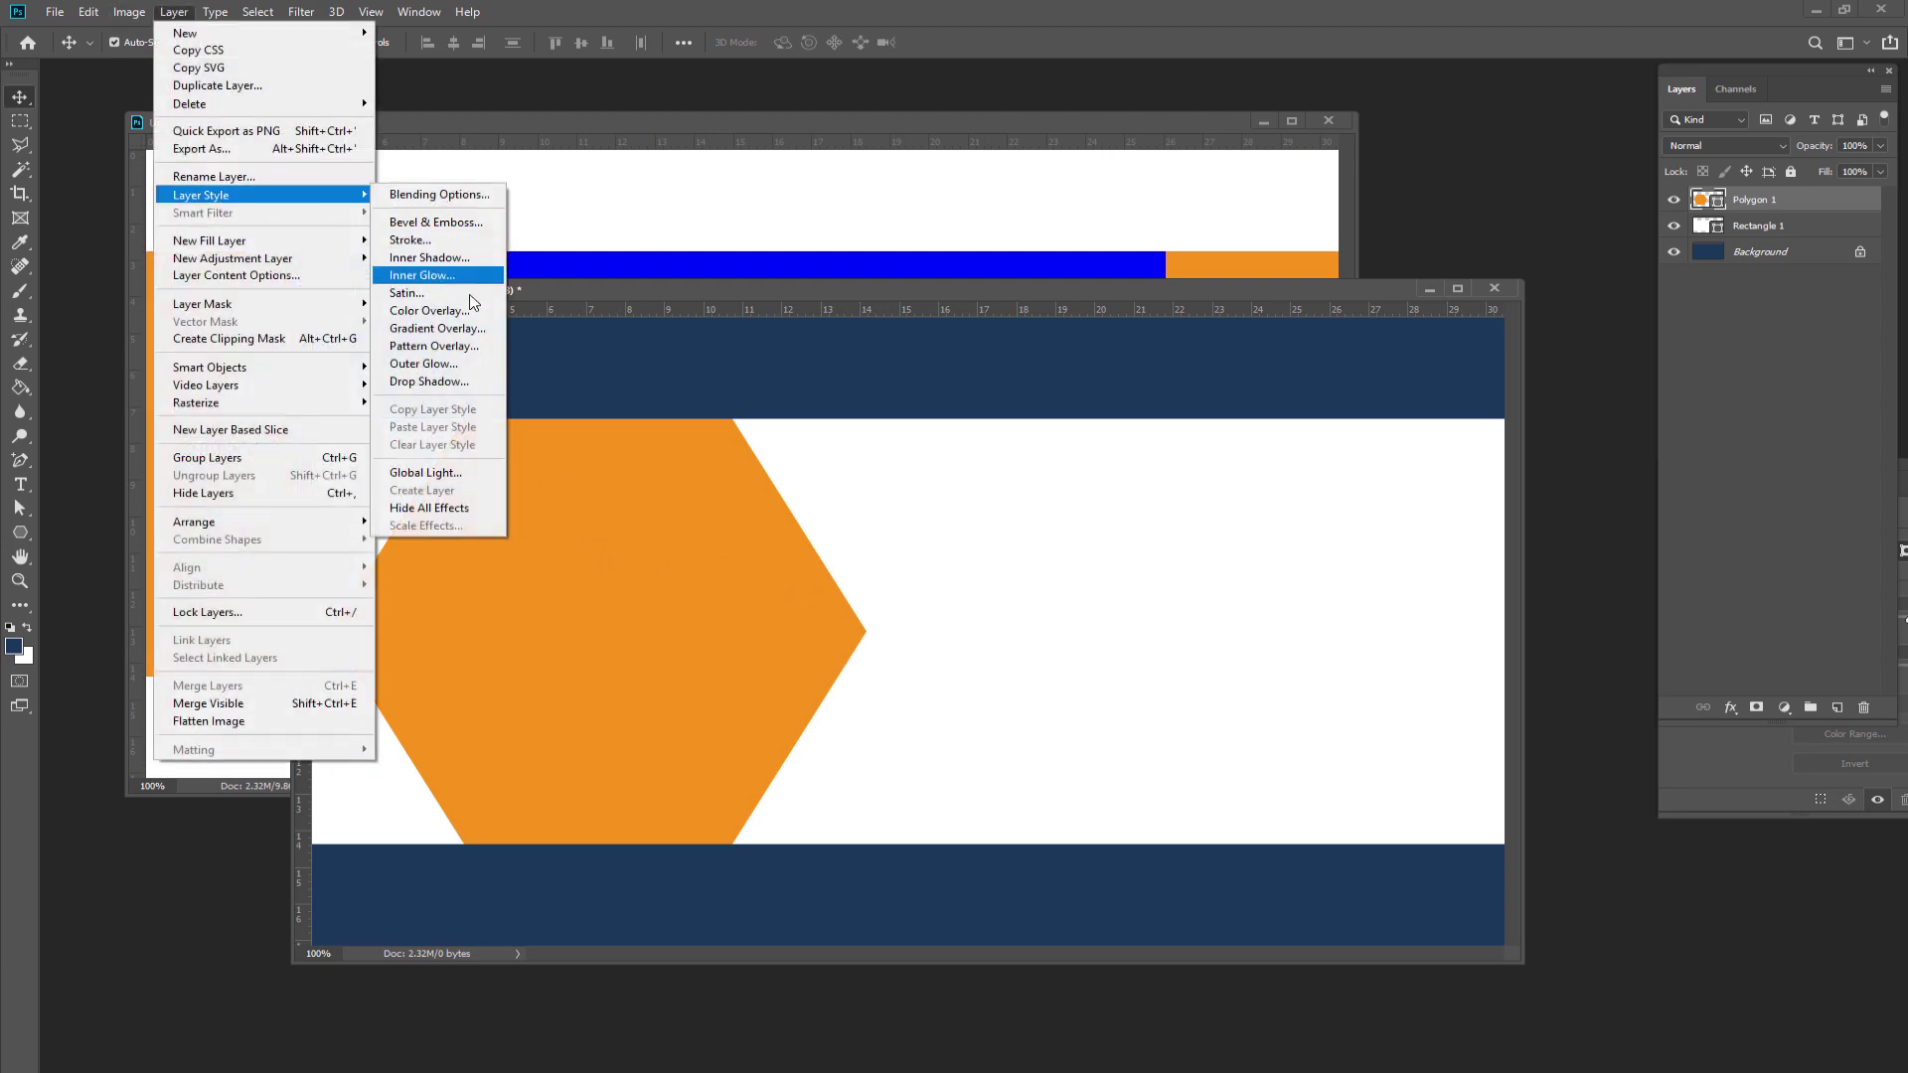
{"action": "left_click", "coordinate": [479, 378]}
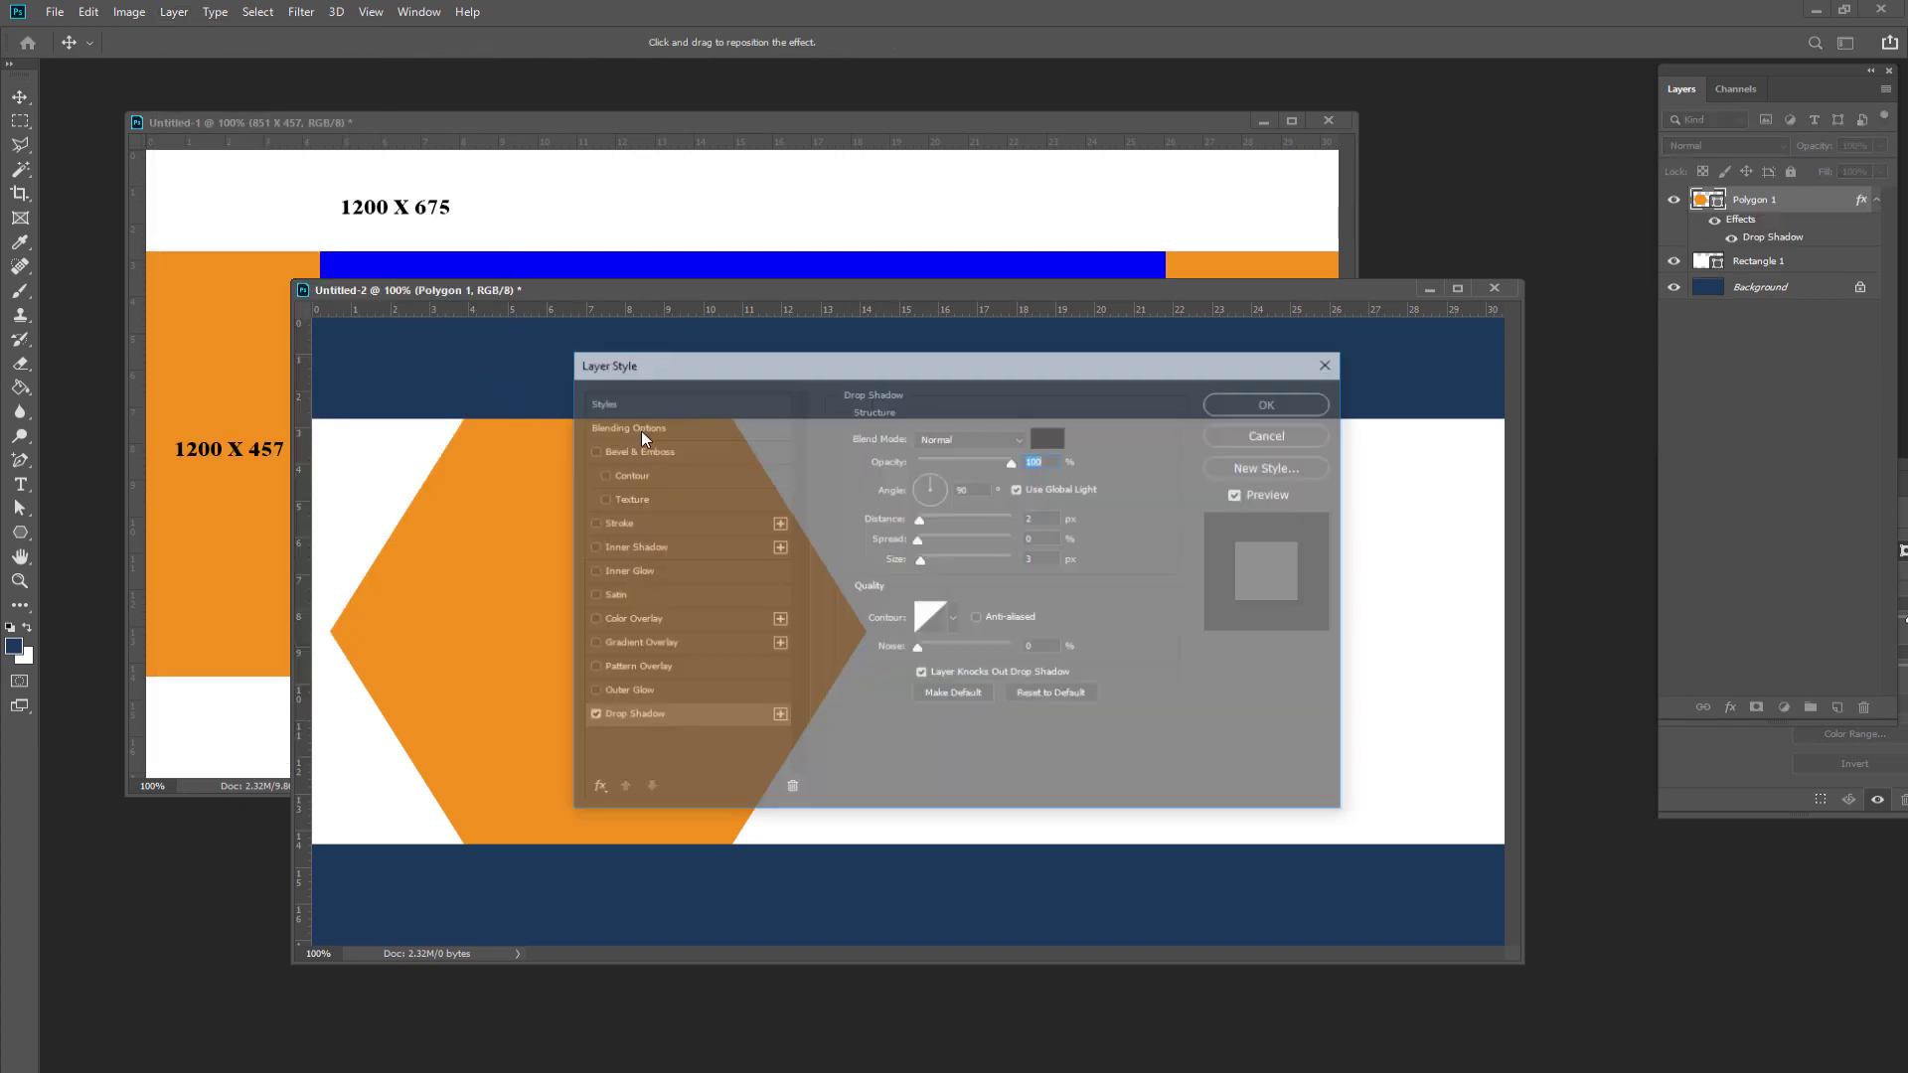
{"action": "left_click_drag", "start_coordinate": [715, 376], "coordinate": [1051, 378]}
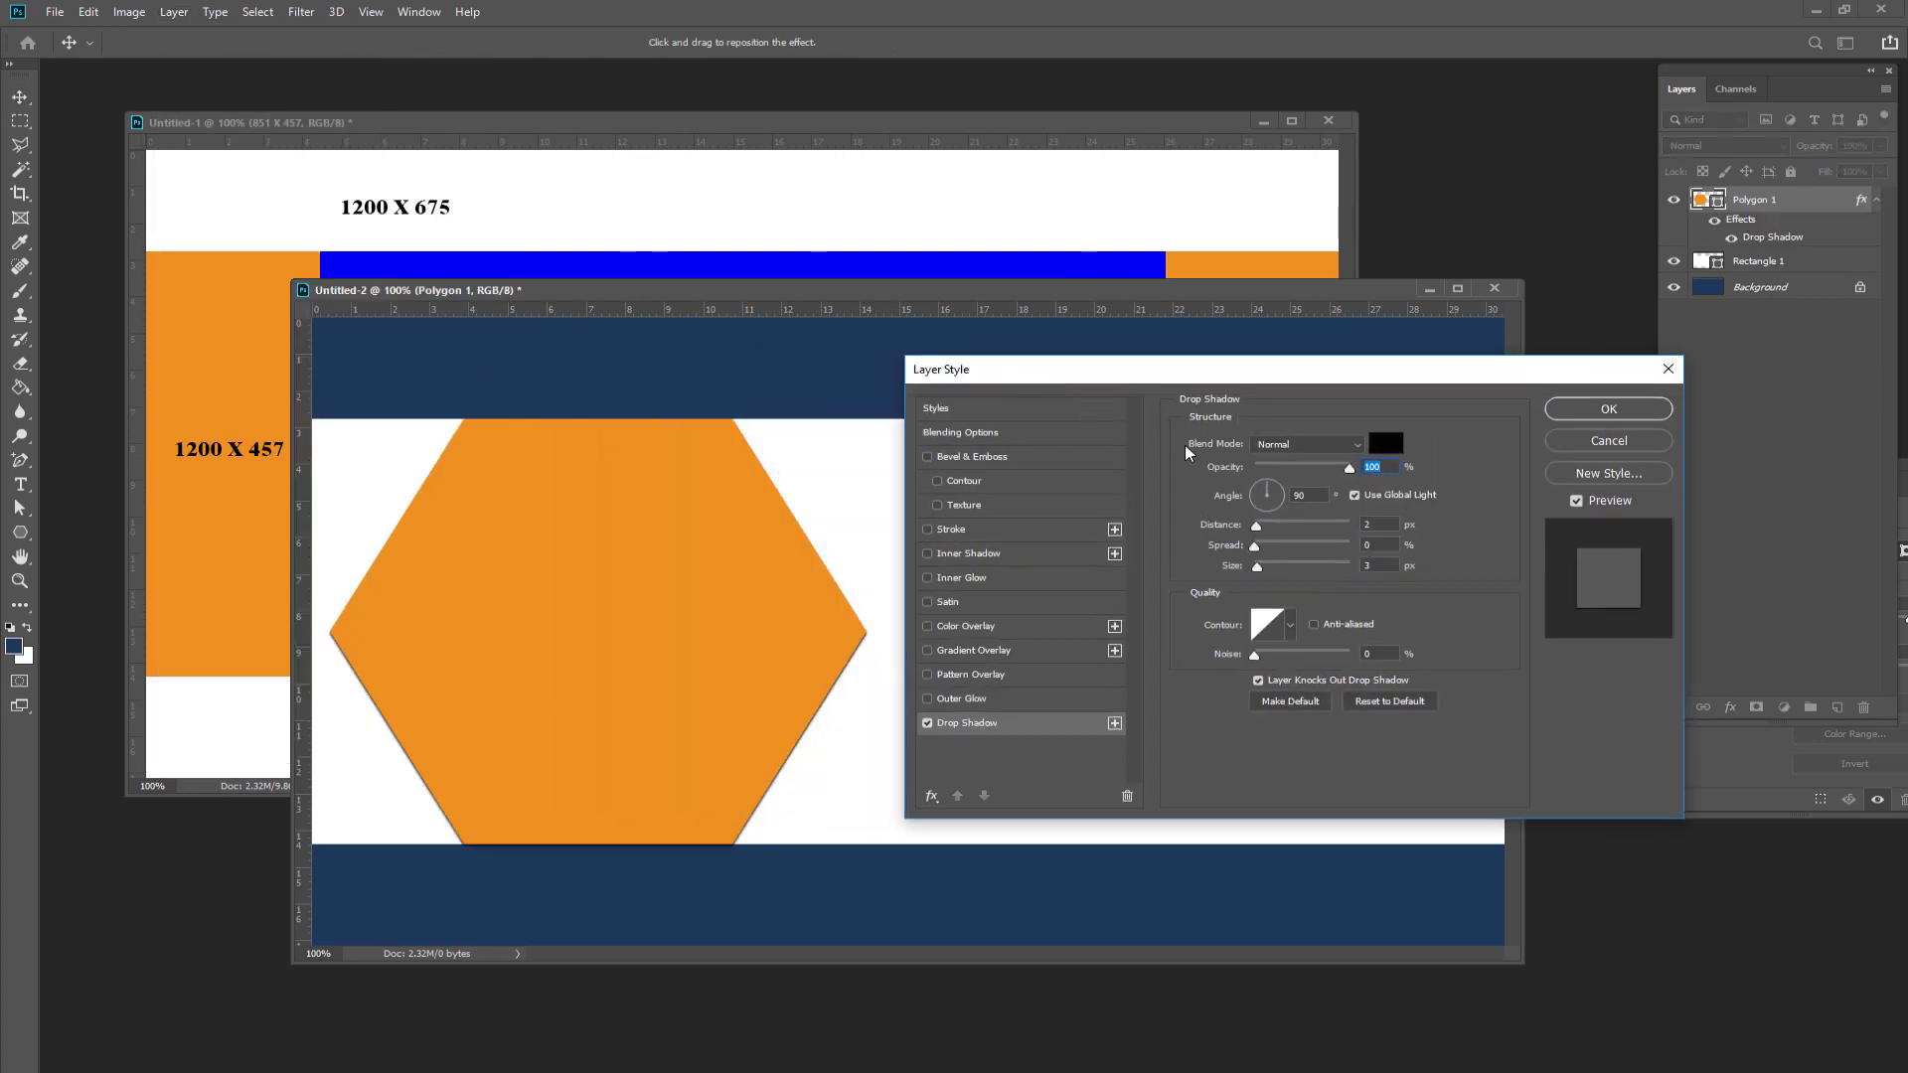
{"action": "left_click", "coordinate": [1310, 452]}
{"action": "left_click", "coordinate": [1292, 460]}
{"action": "left_click", "coordinate": [1396, 448]}
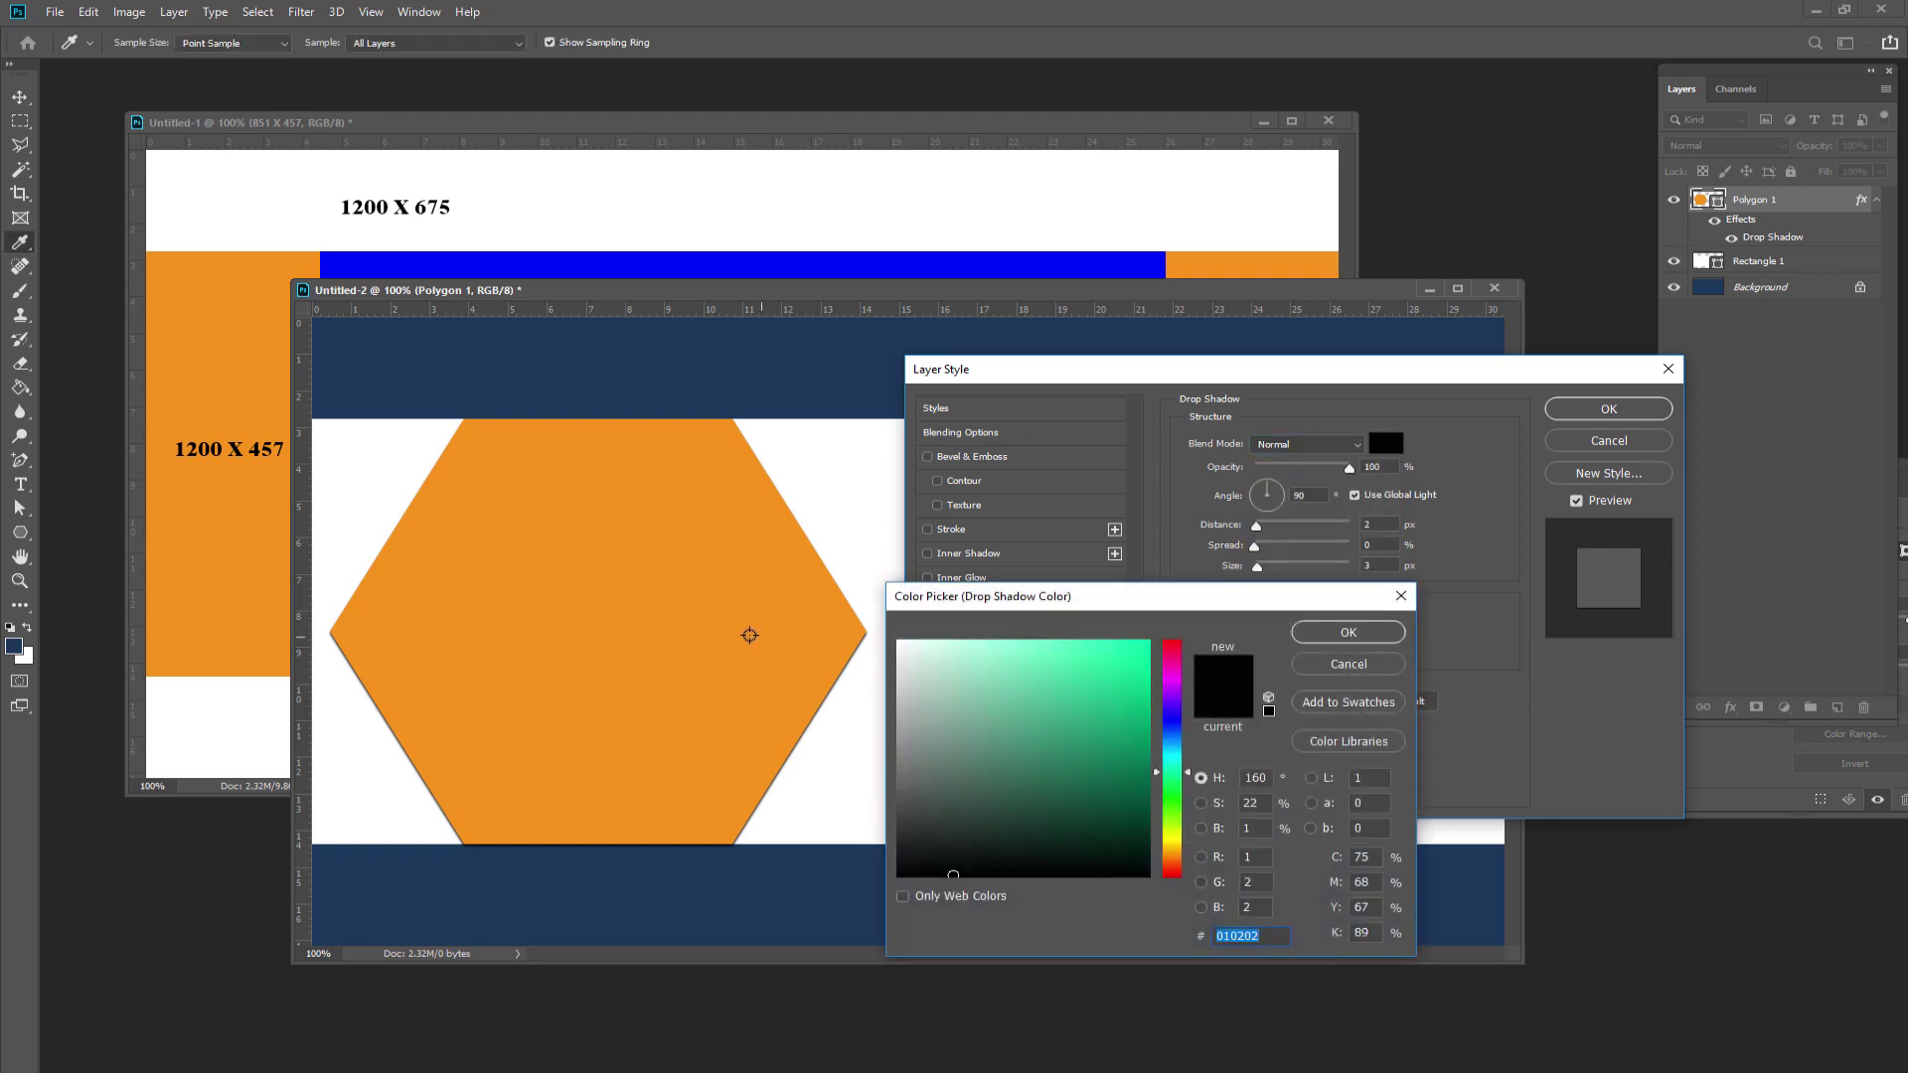
{"action": "left_click", "coordinate": [774, 594]}
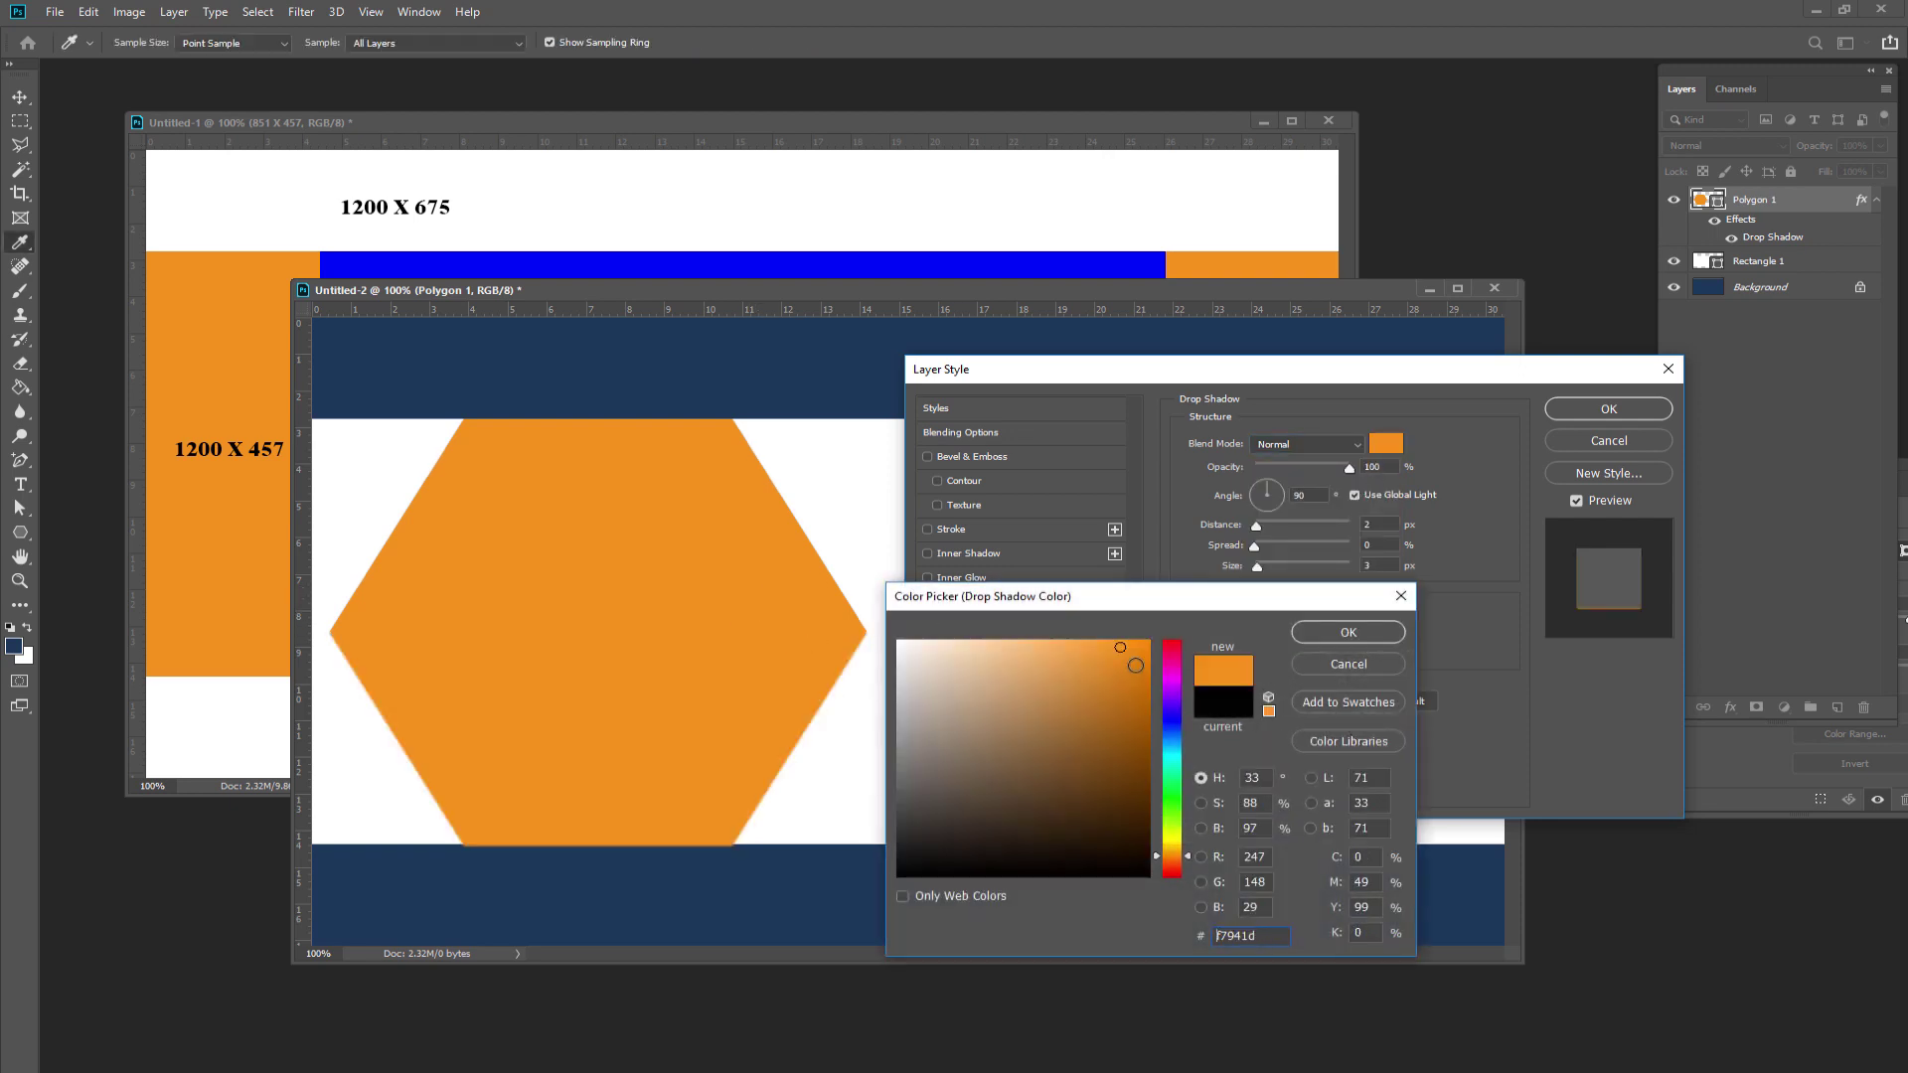
{"action": "left_click", "coordinate": [1140, 682]}
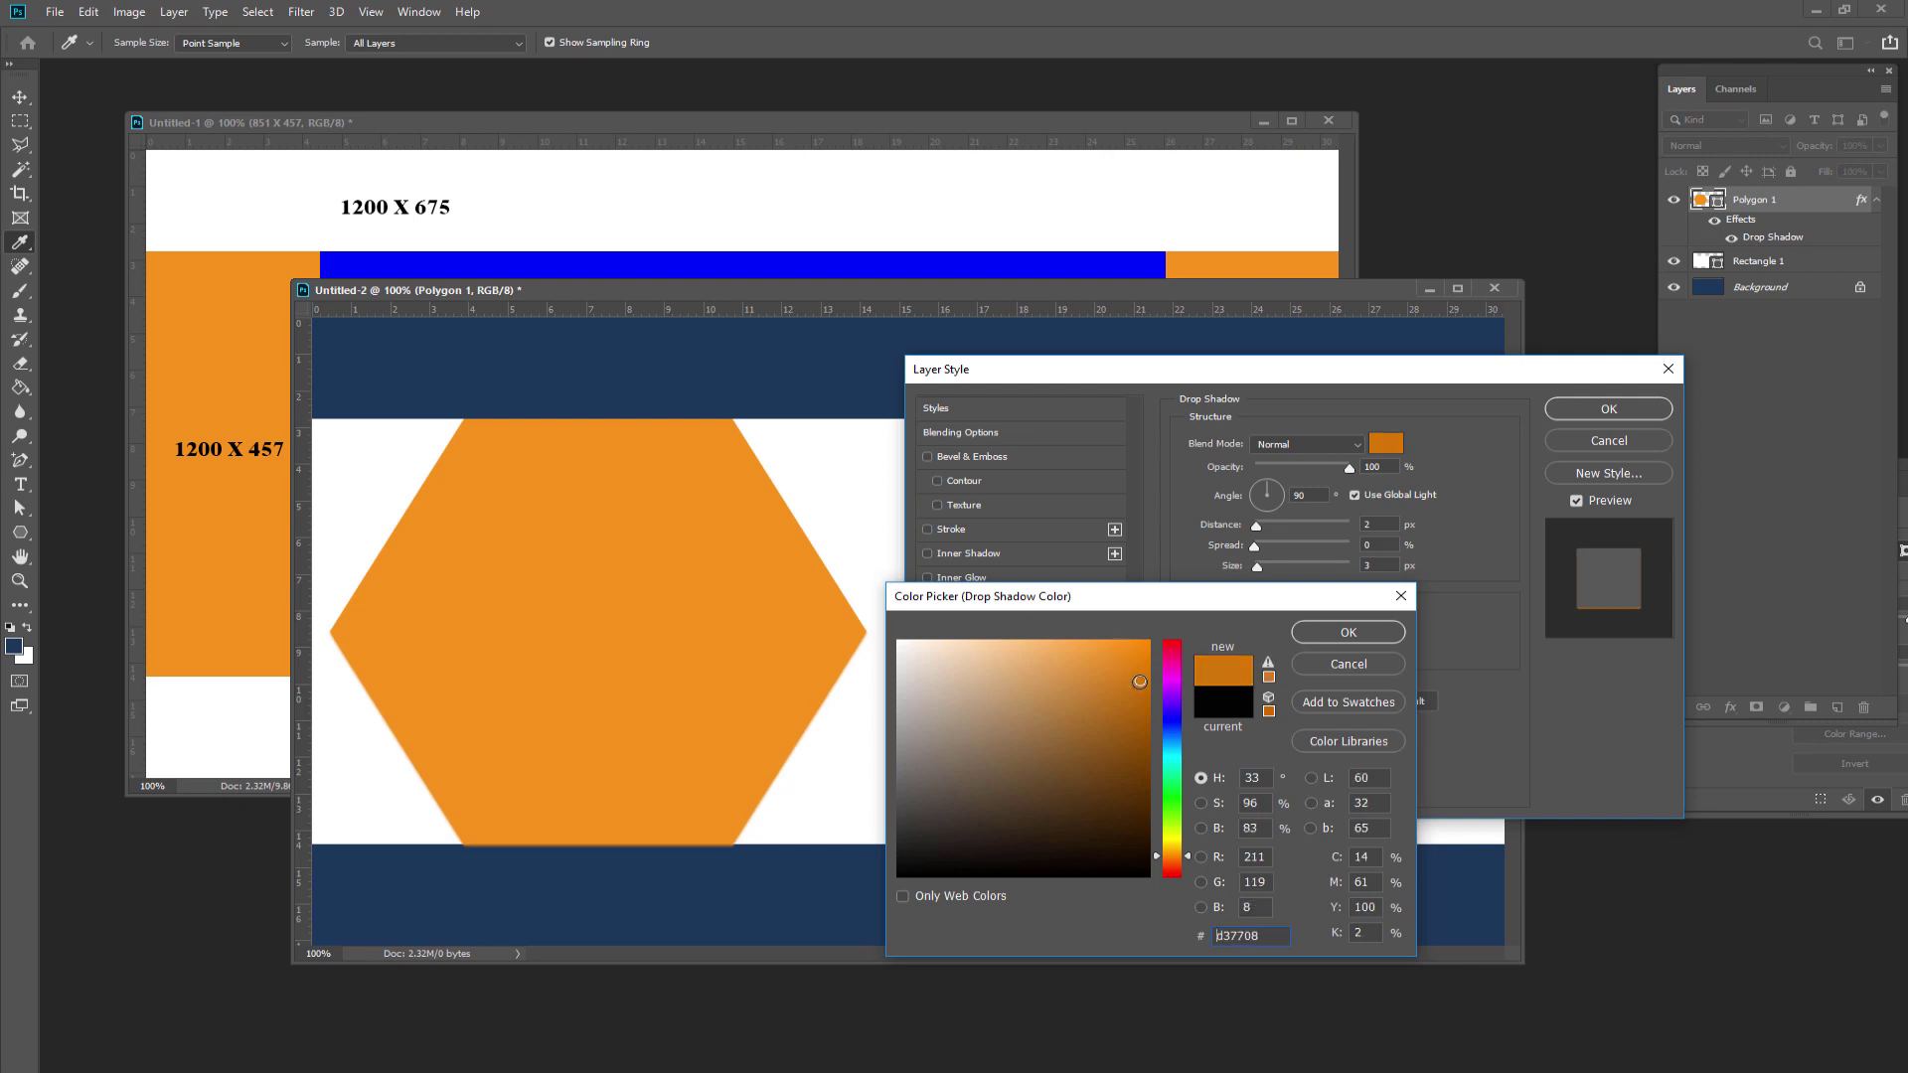
{"action": "left_click", "coordinate": [1140, 690]}
{"action": "left_click", "coordinate": [1319, 632]}
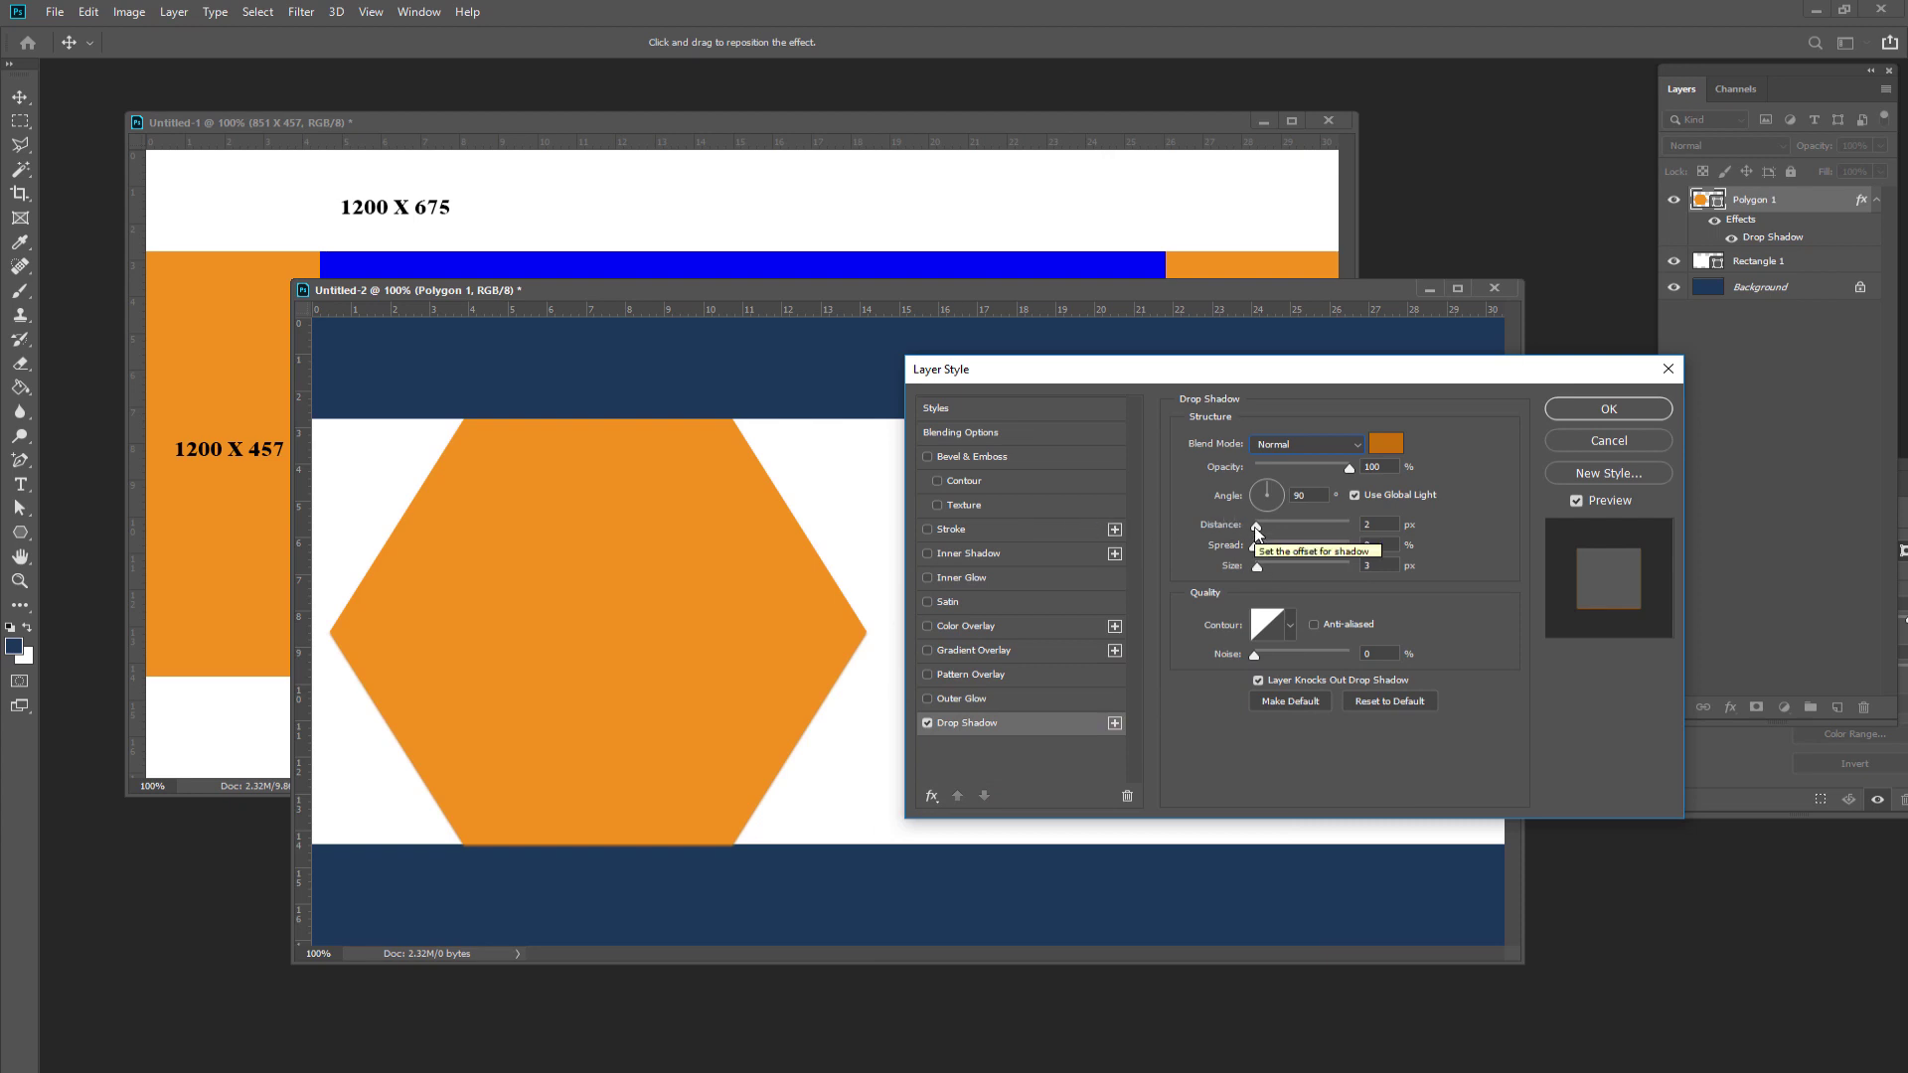
- Set the shadow angle to 180°, distance about 9 px, and slightly brighten its colour
{"action": "left_click_drag", "start_coordinate": [1256, 527], "coordinate": [1268, 527]}
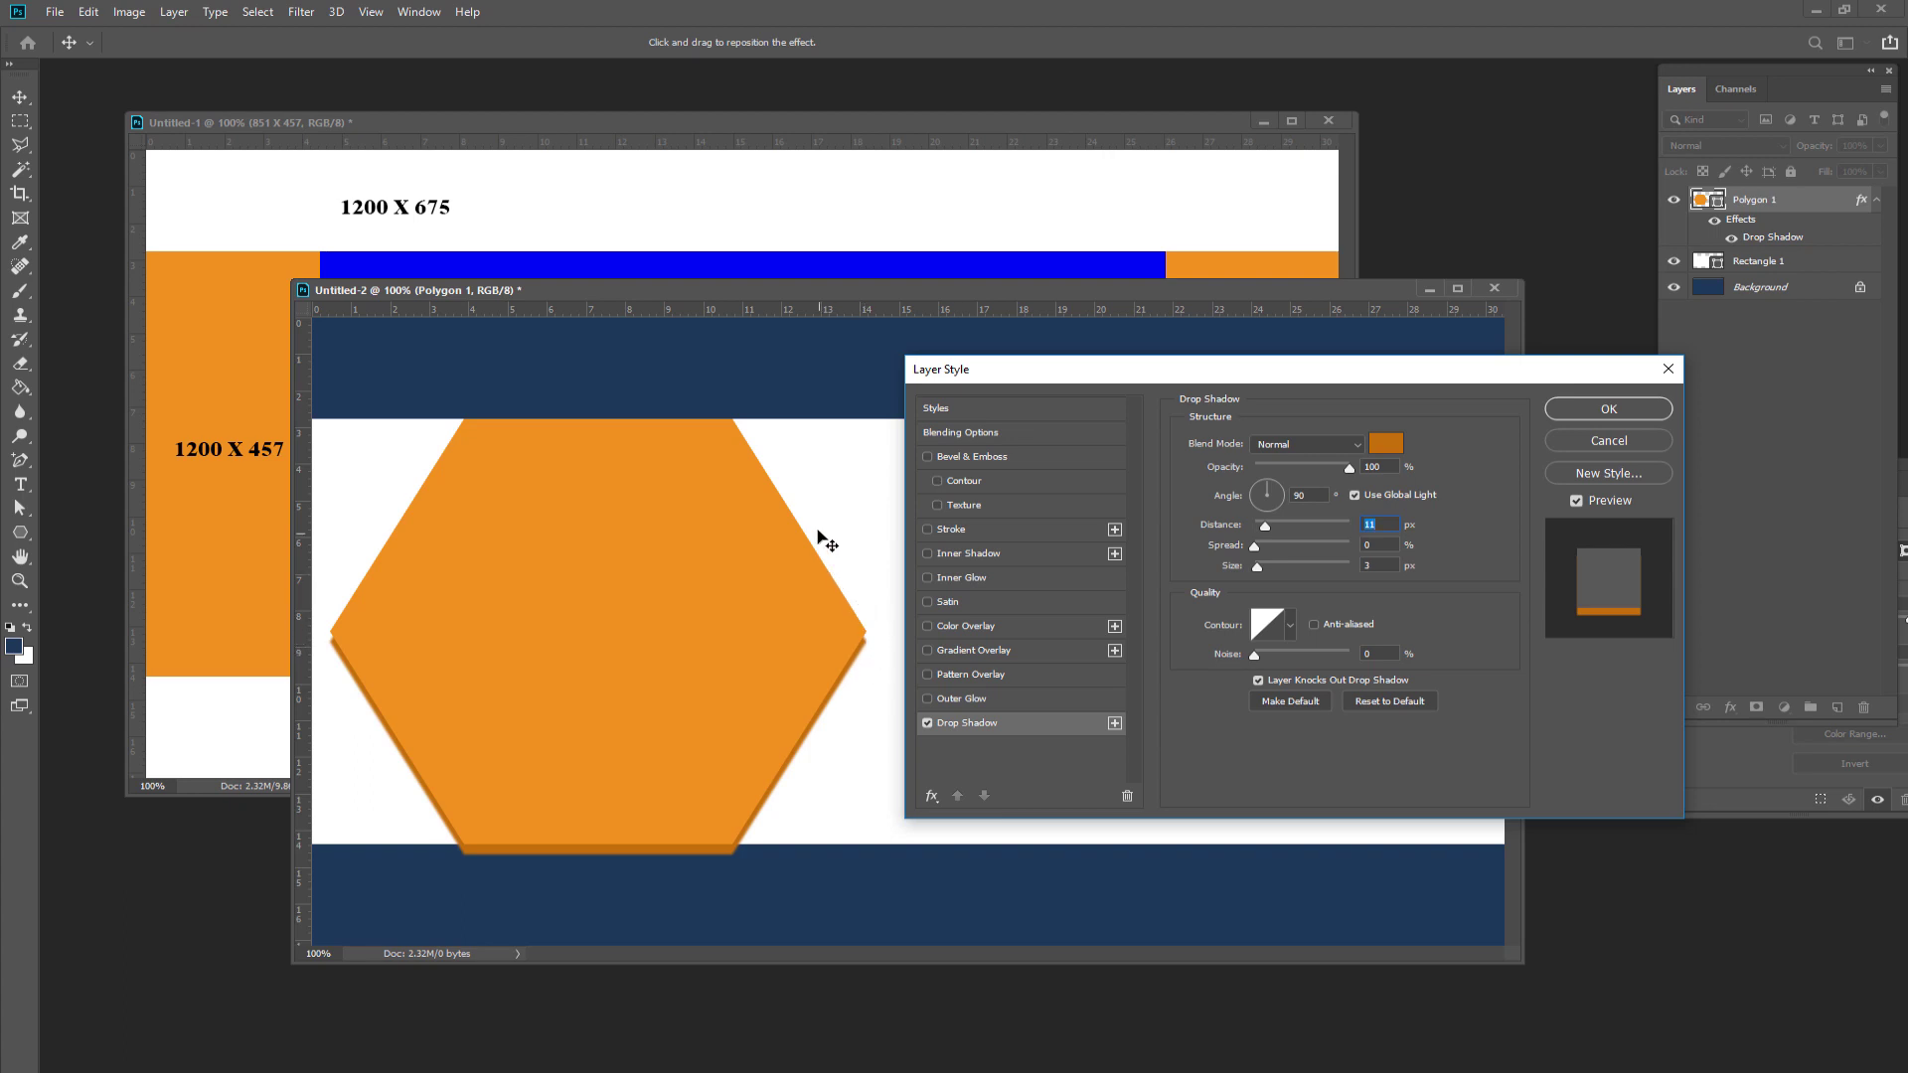
{"action": "left_click", "coordinate": [1258, 502]}
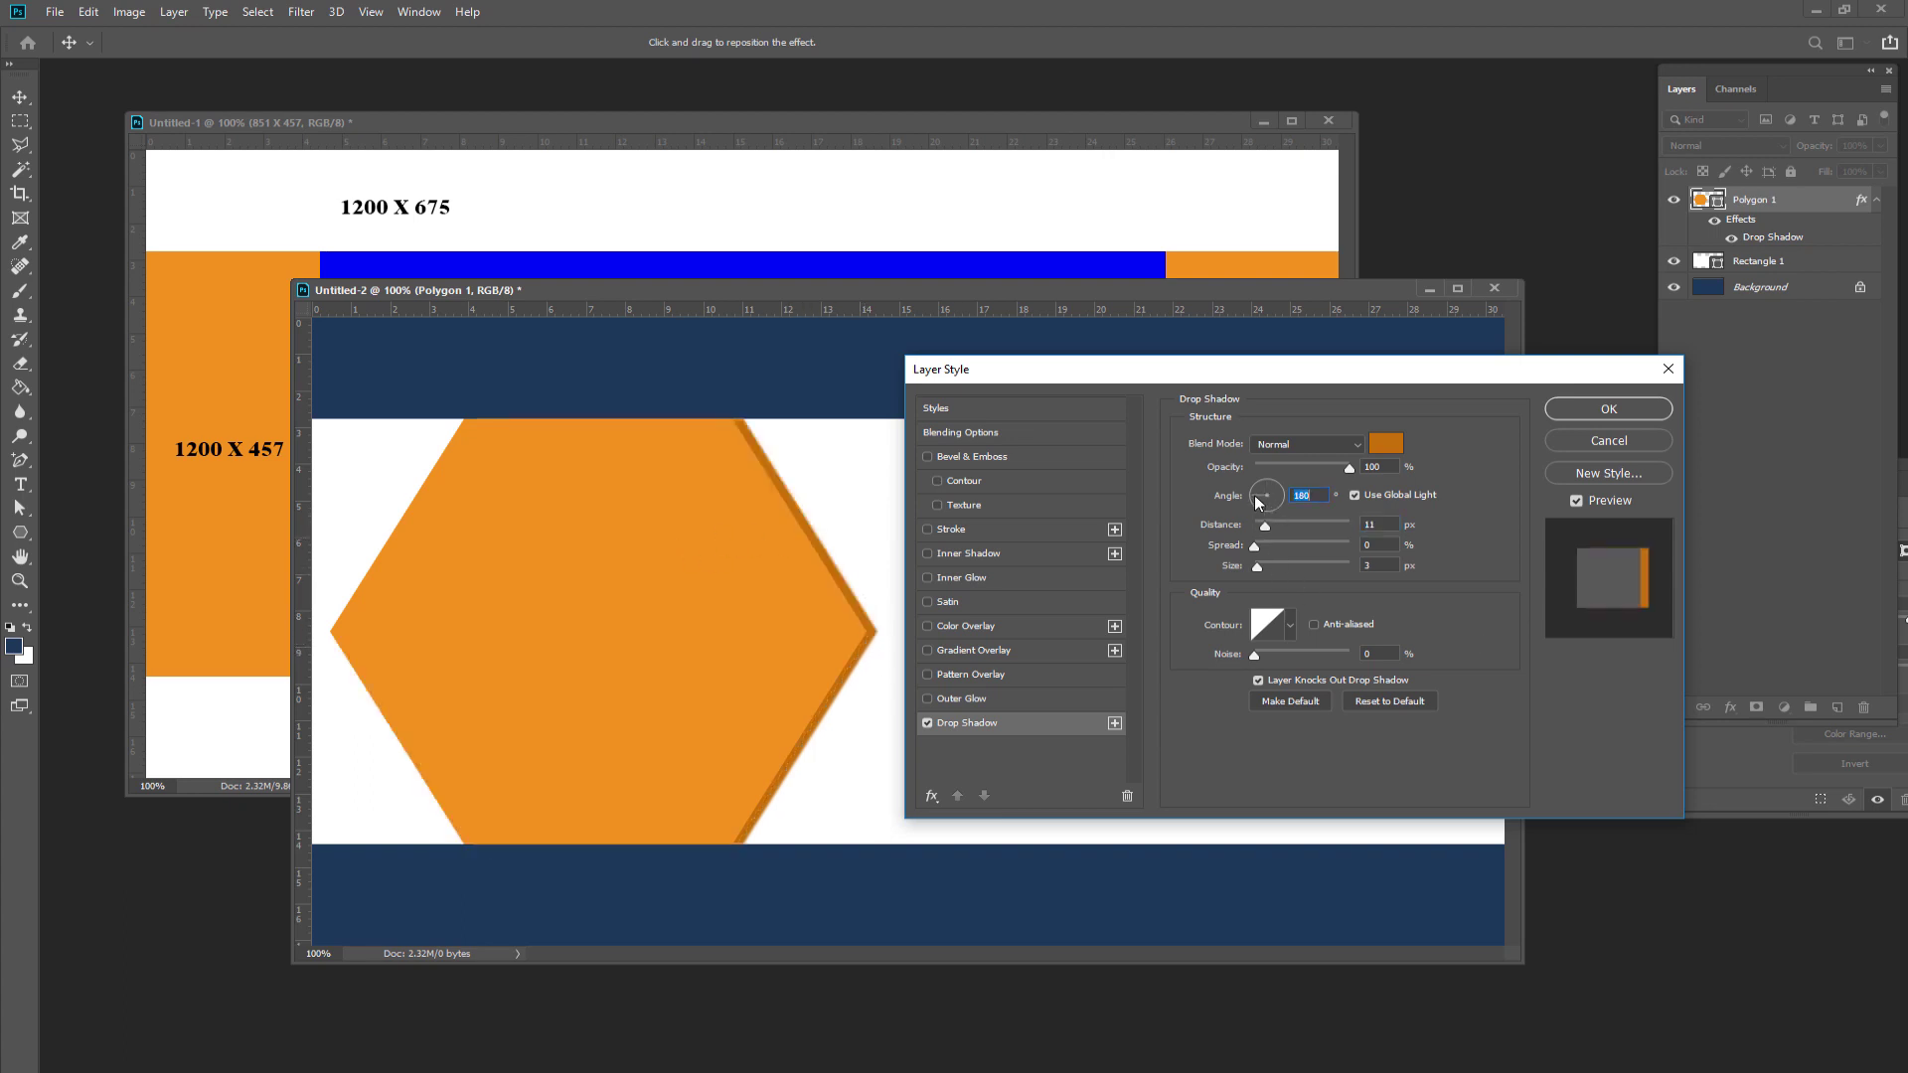
{"action": "double_click", "coordinate": [1313, 496]}
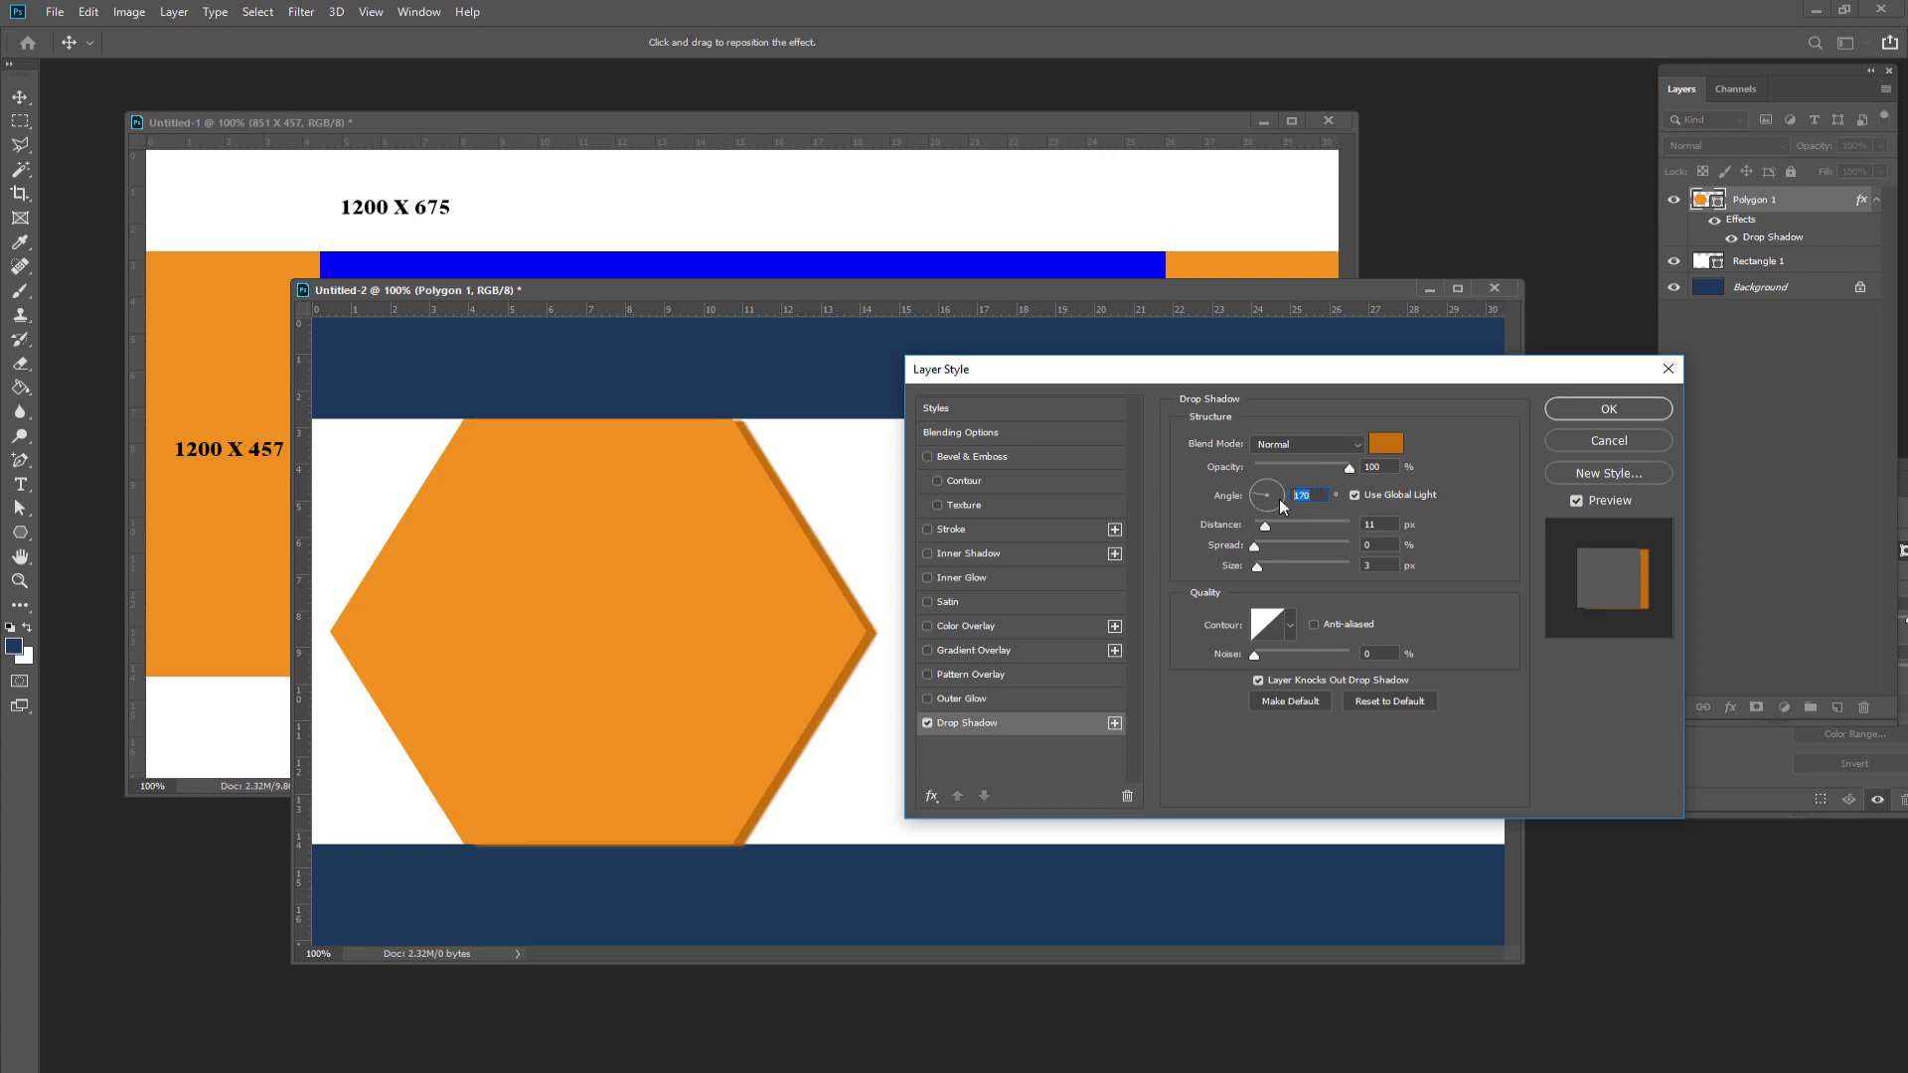
{"action": "type", "text": "180"}
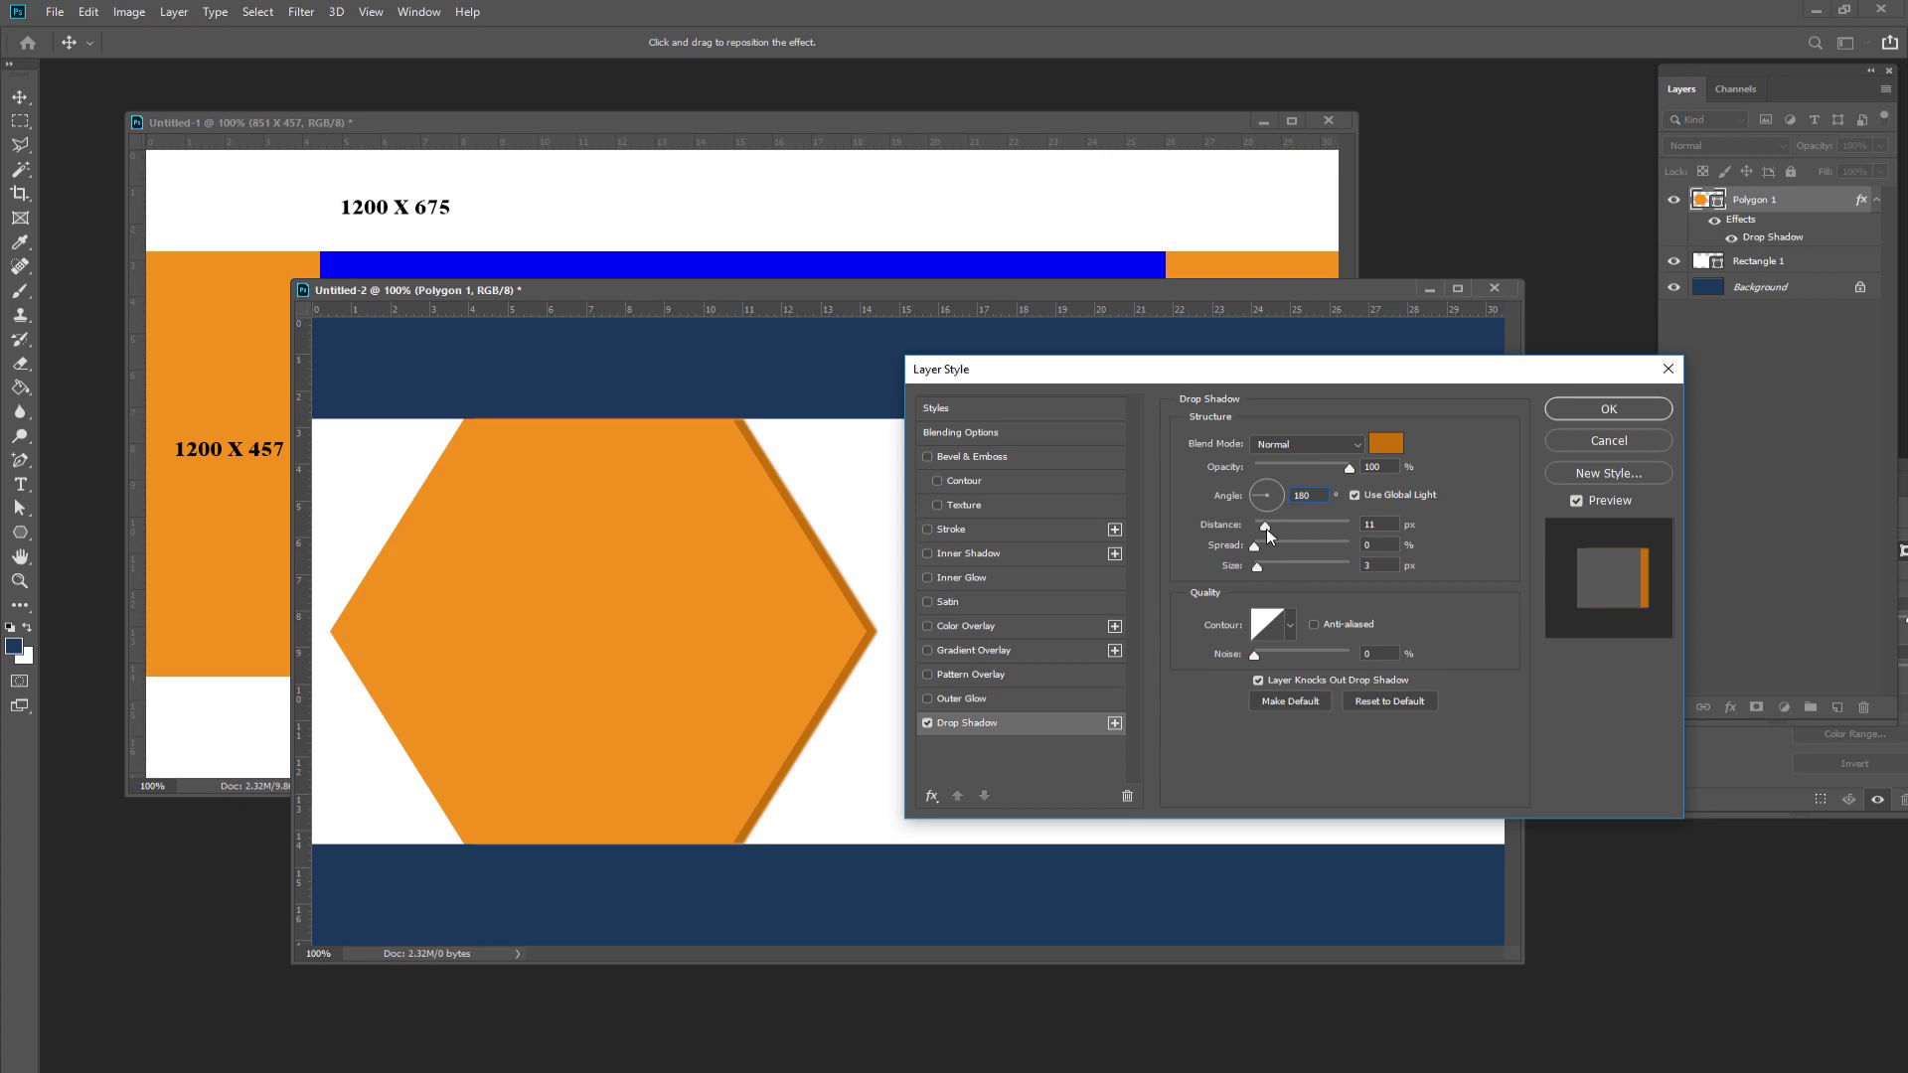
{"action": "left_click_drag", "start_coordinate": [1266, 529], "coordinate": [1261, 533]}
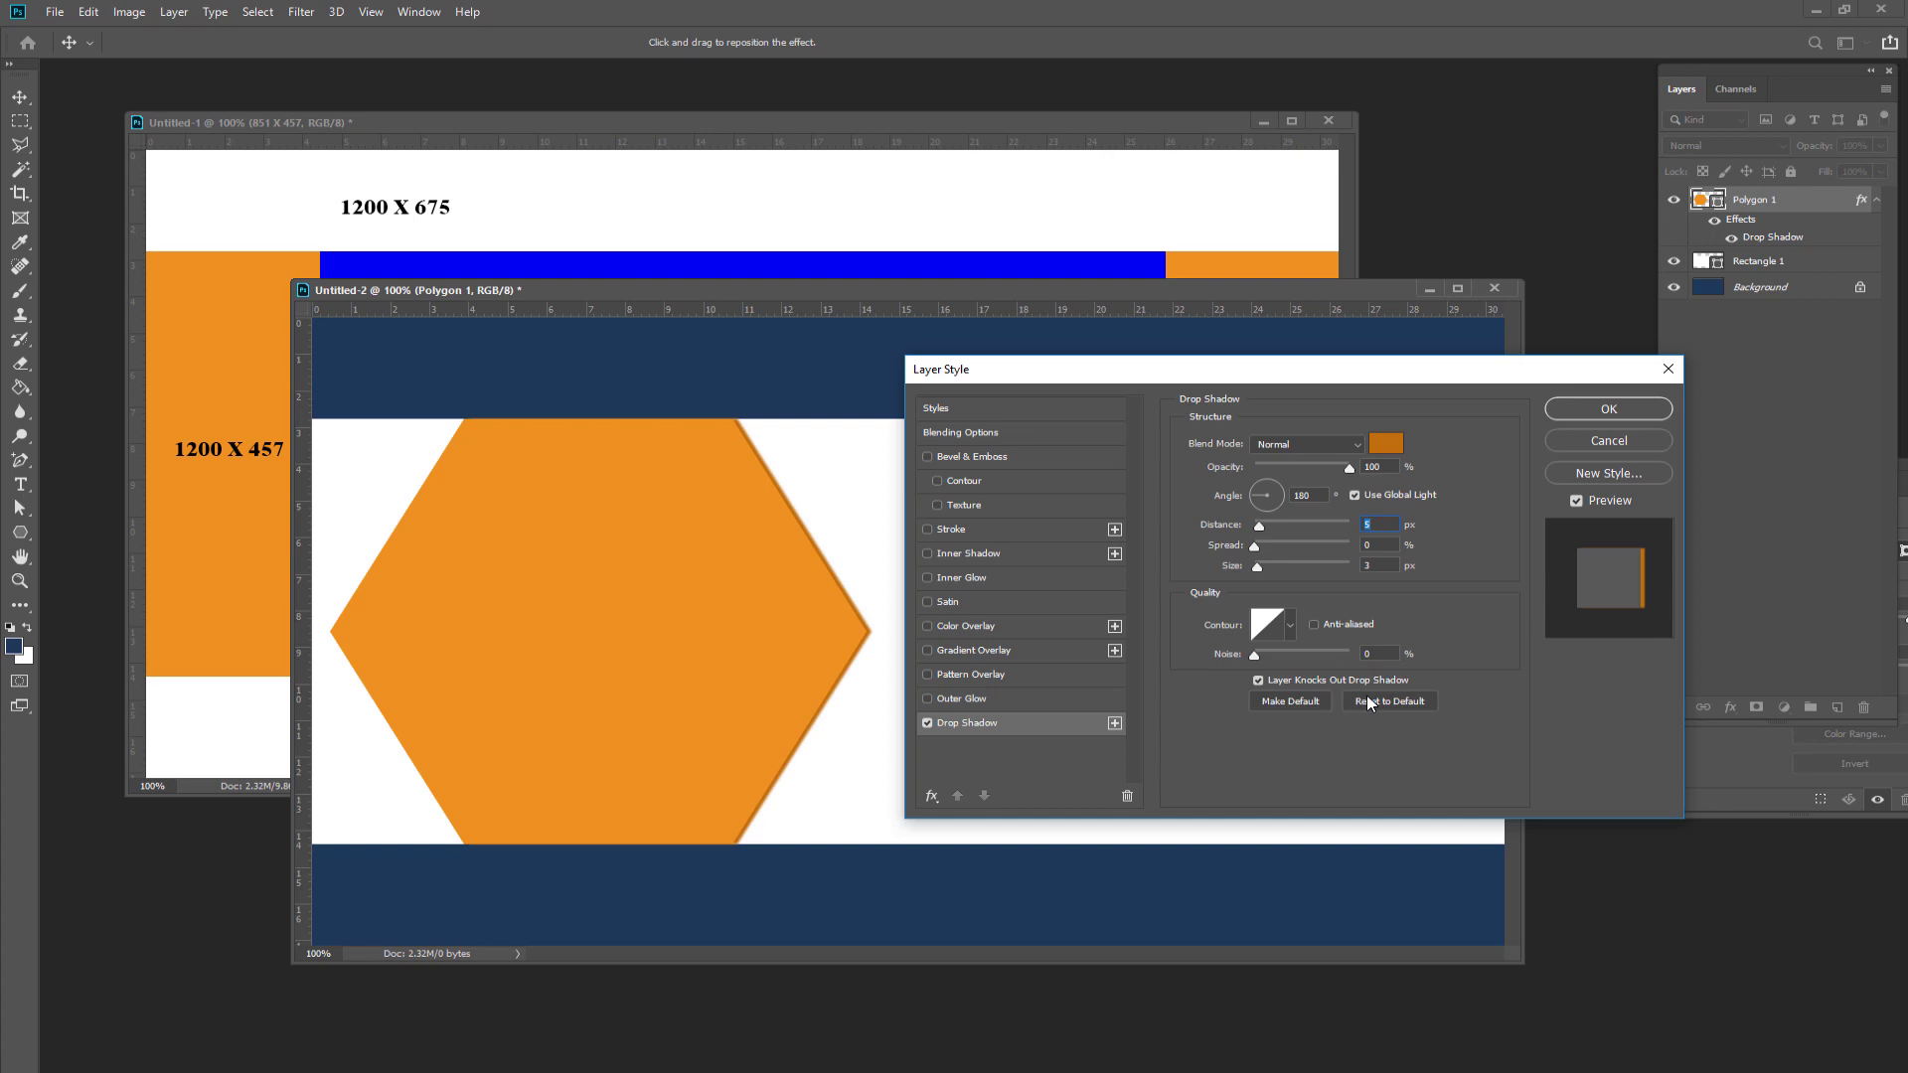
{"action": "left_click", "coordinate": [1386, 444]}
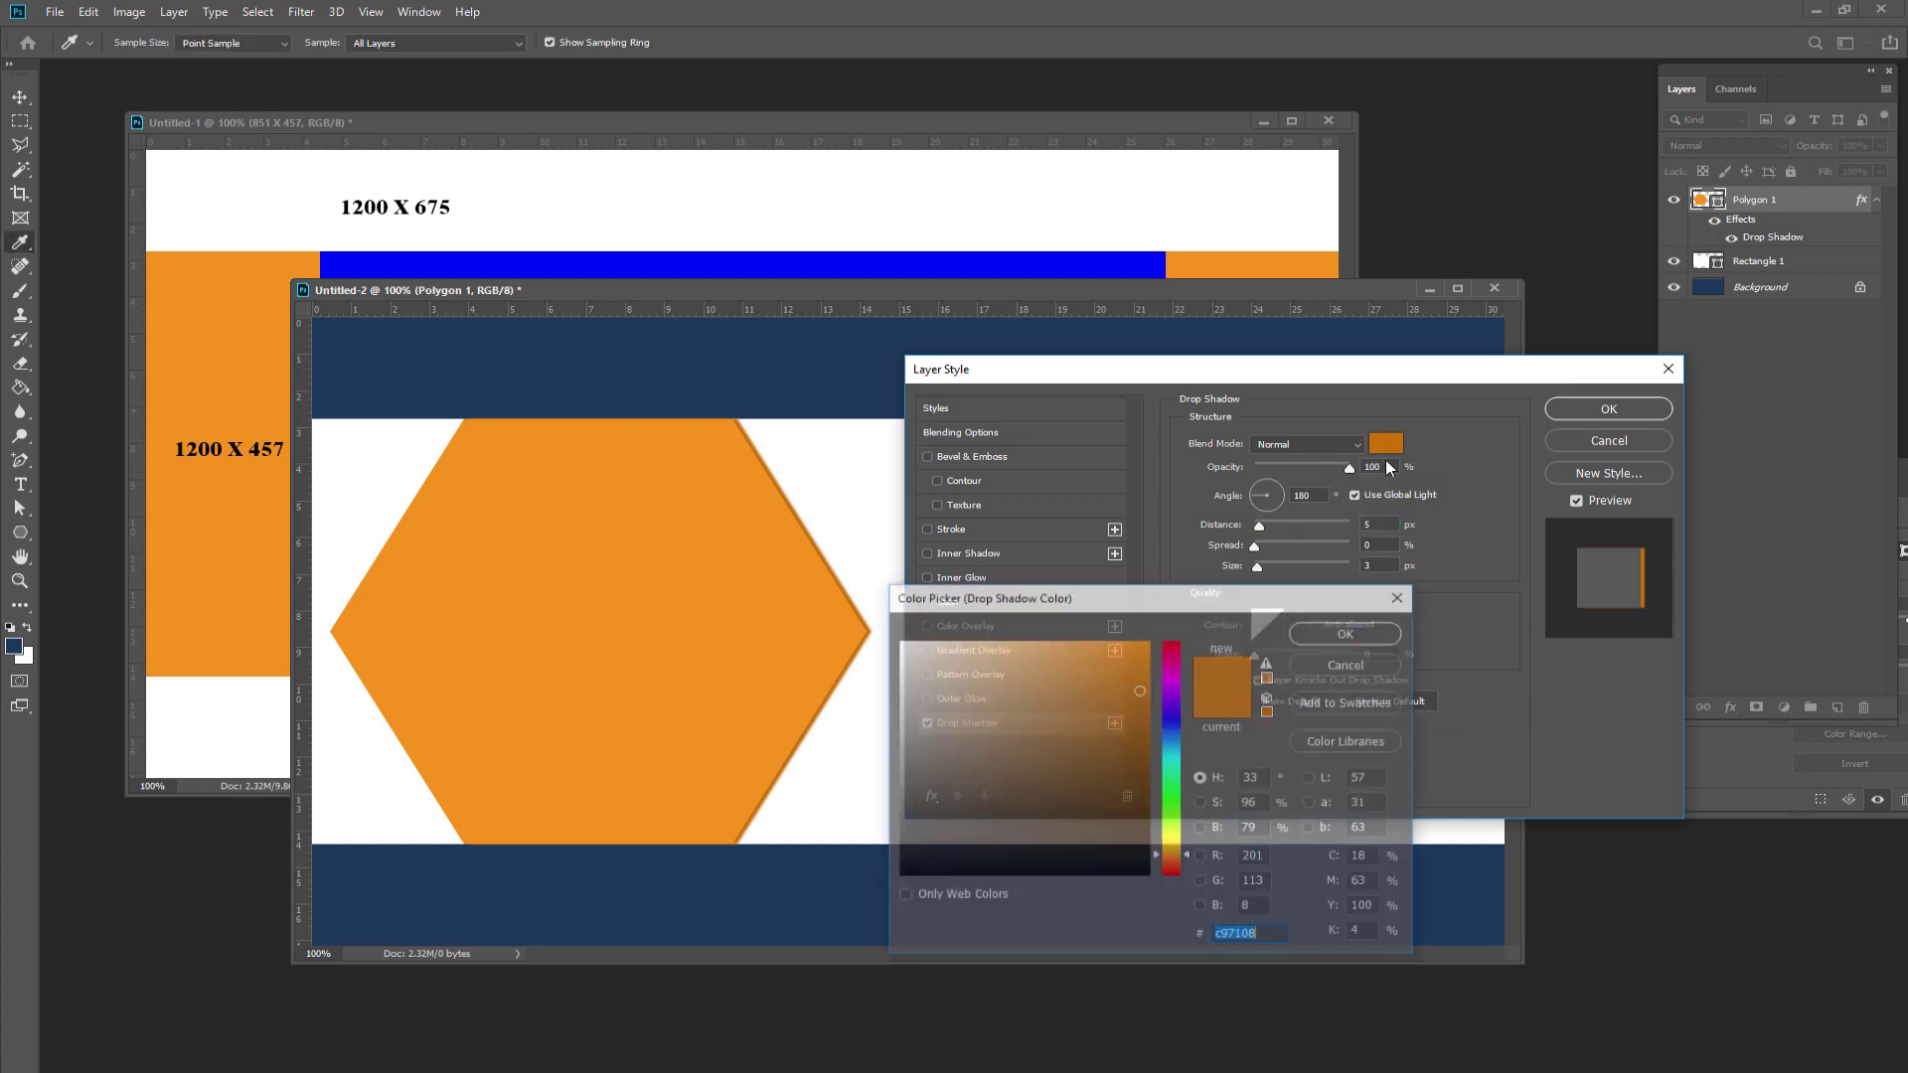
{"action": "left_click", "coordinate": [1137, 674]}
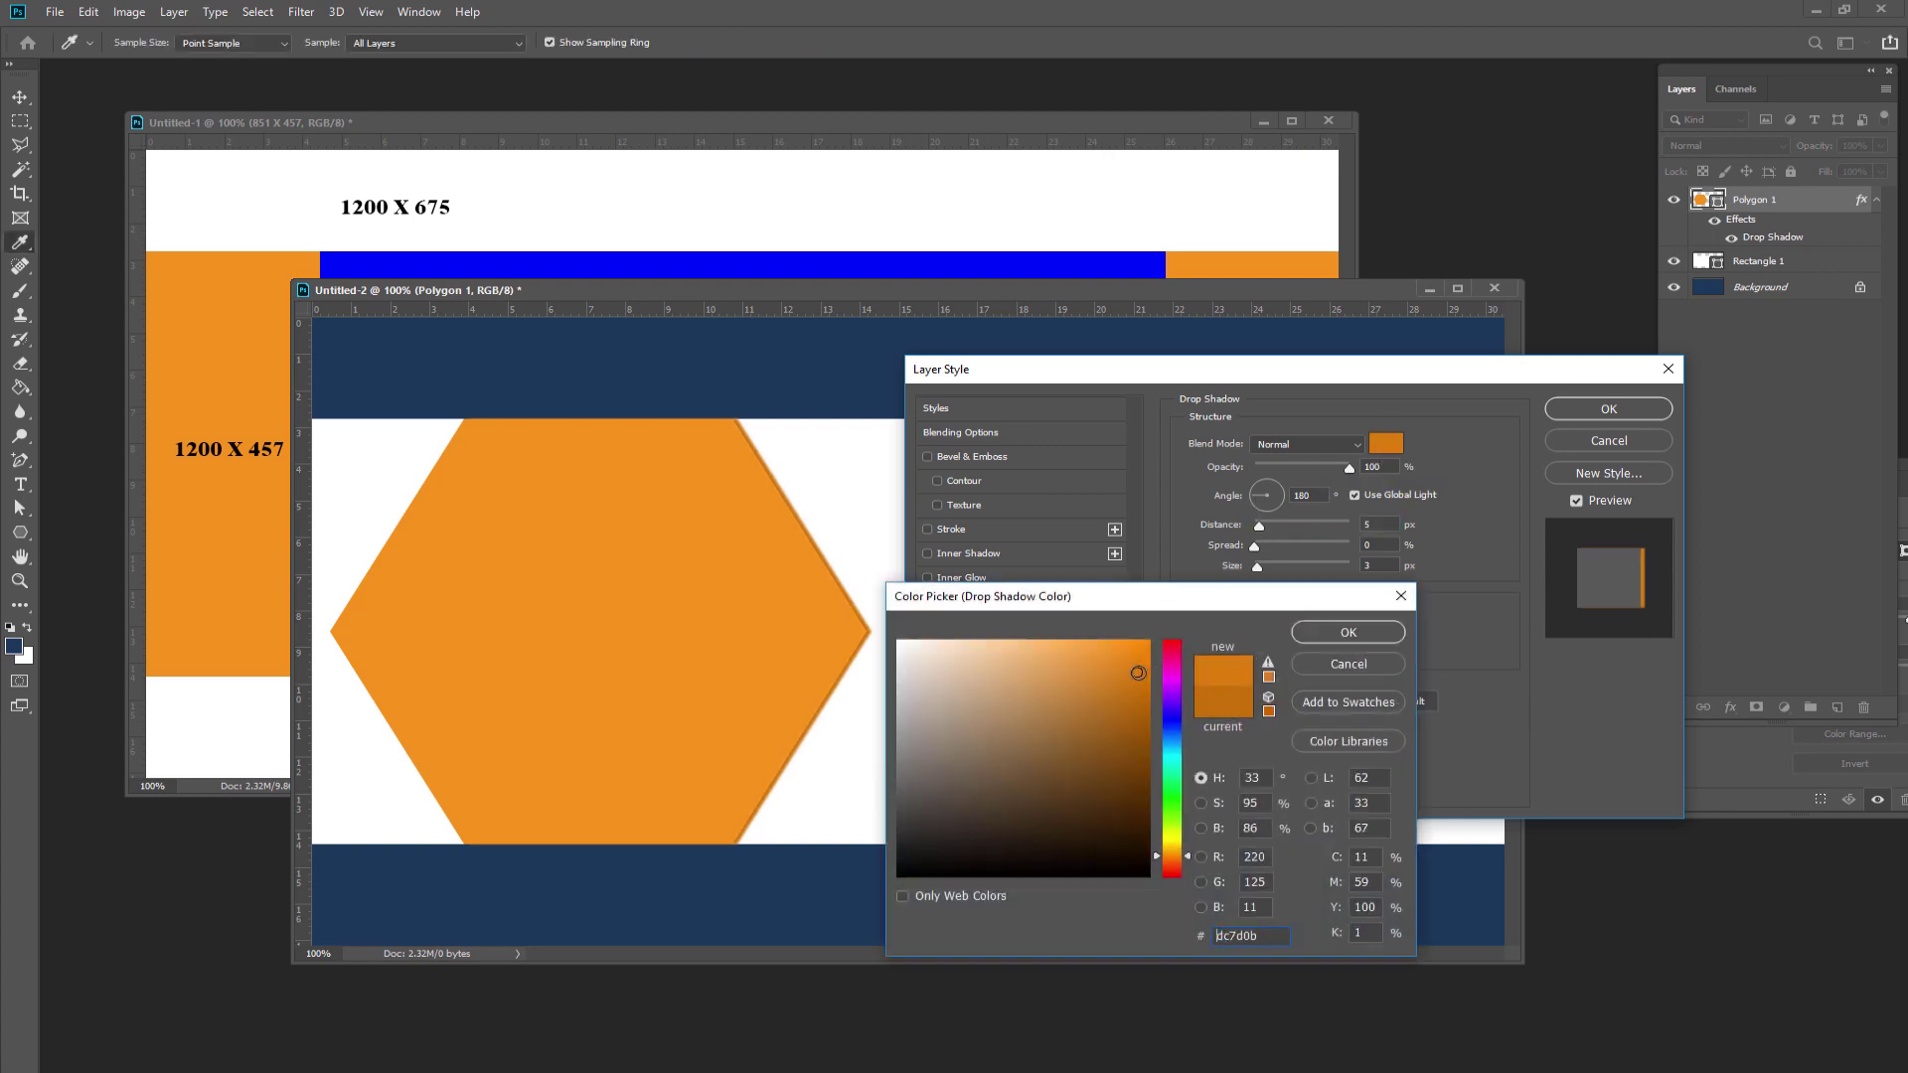
{"action": "left_click", "coordinate": [1341, 631]}
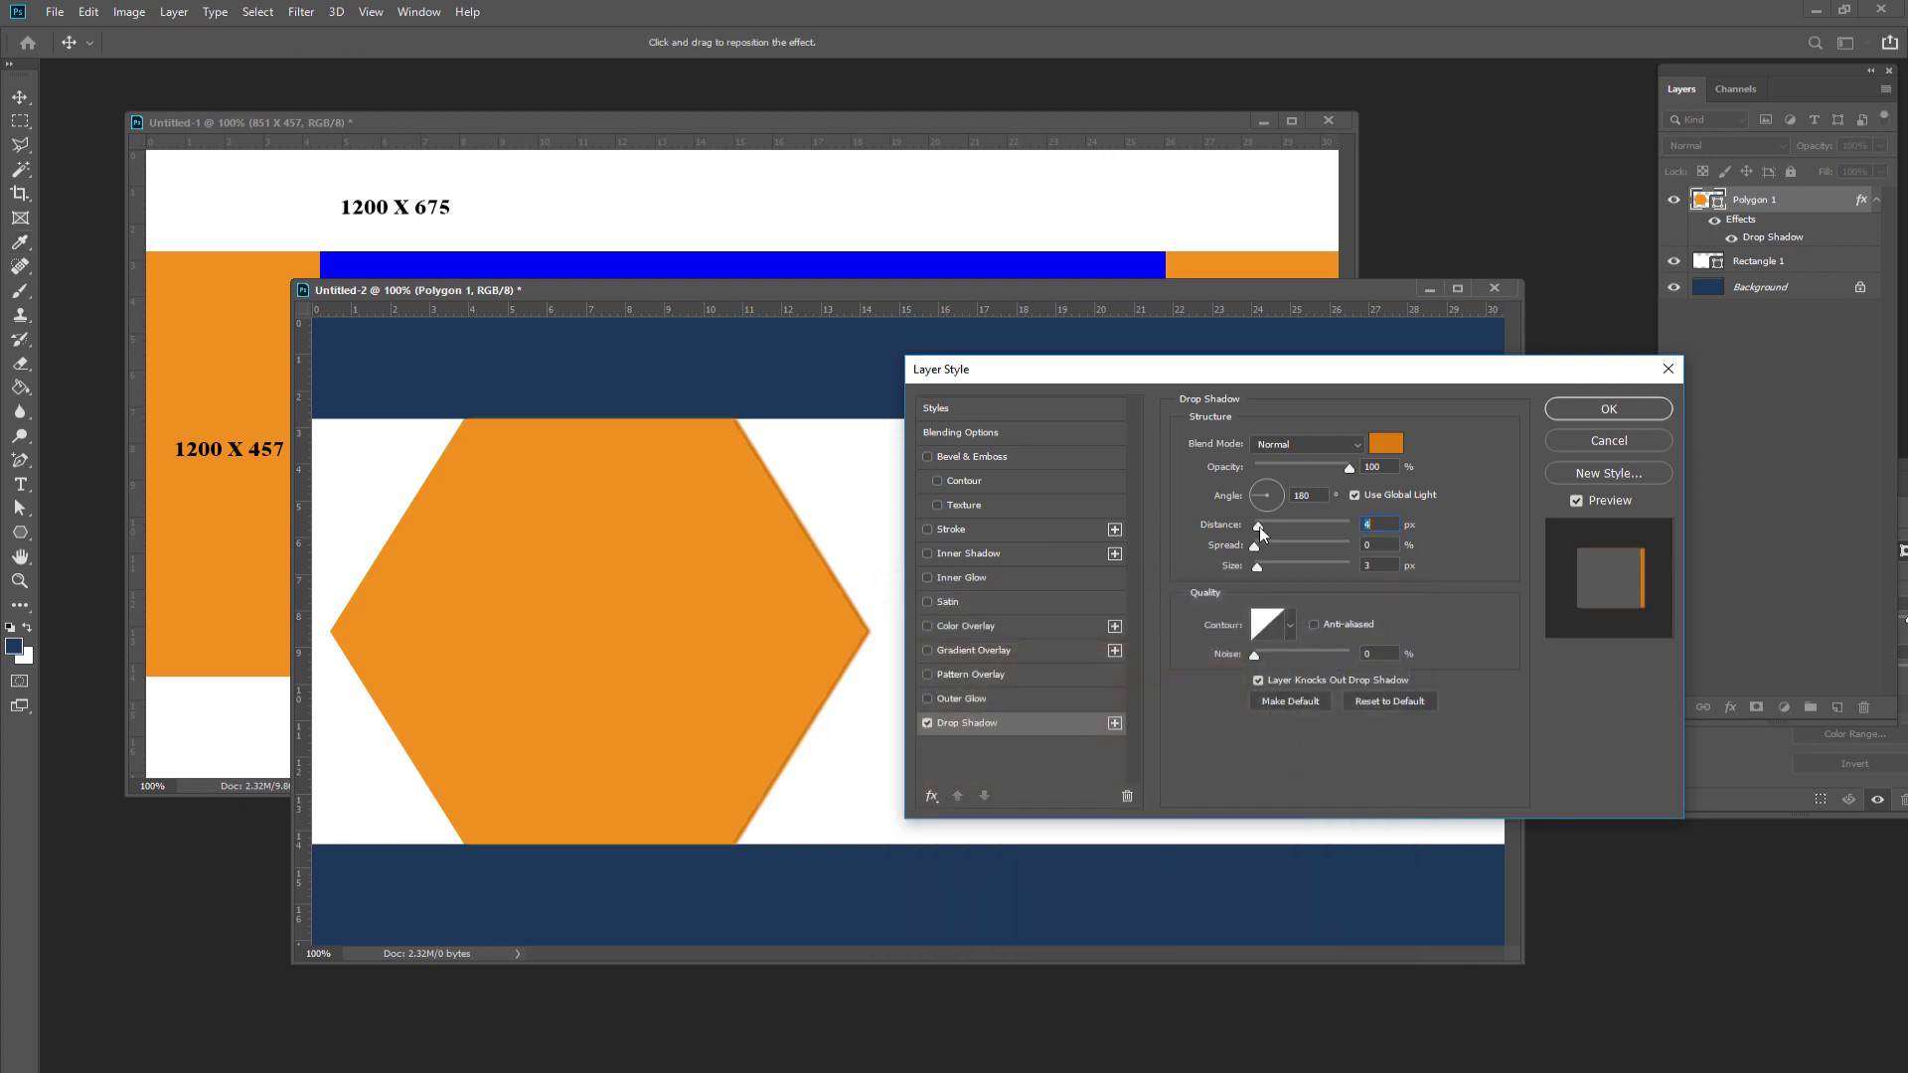
{"action": "left_click_drag", "start_coordinate": [1261, 533], "coordinate": [1267, 534]}
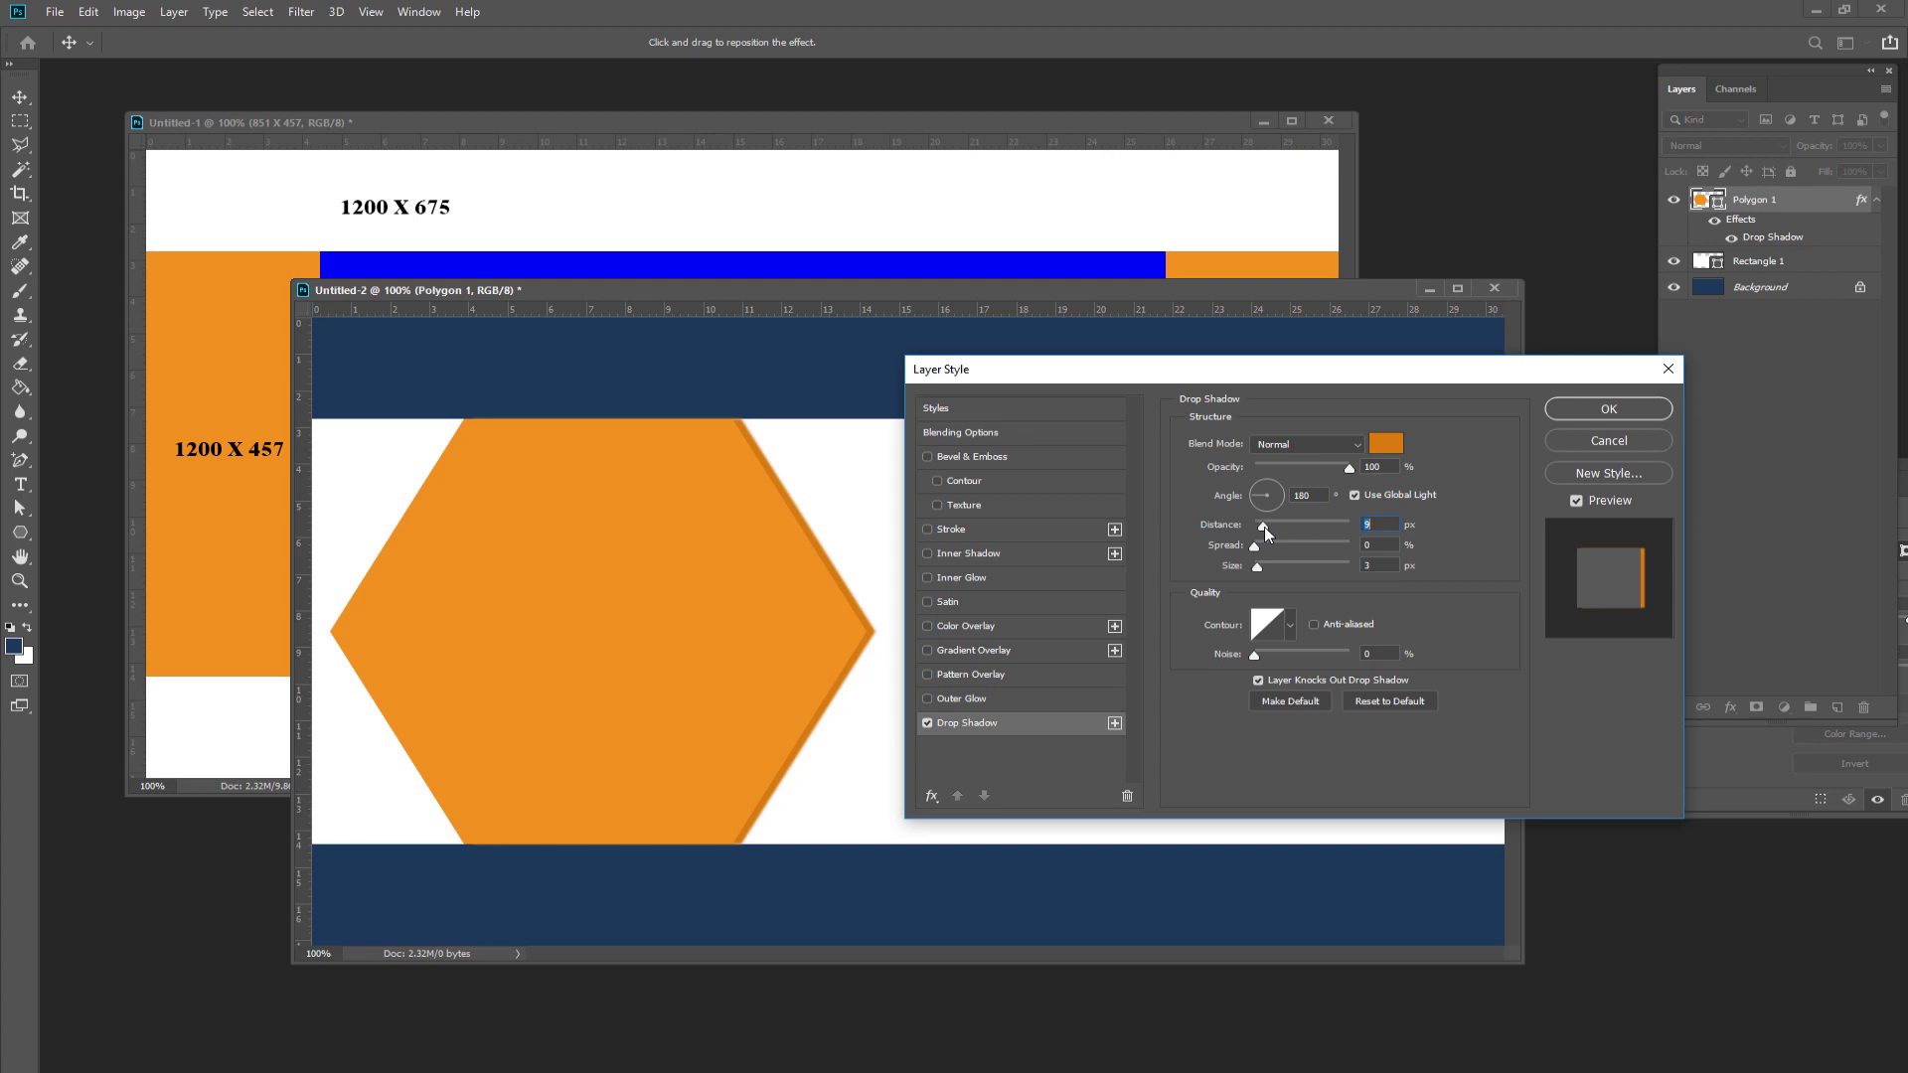
- Duplicate the shadowed hexagon, then nudge the original Polygon 1 to peek out behind the copy
{"action": "left_click", "coordinate": [1608, 409]}
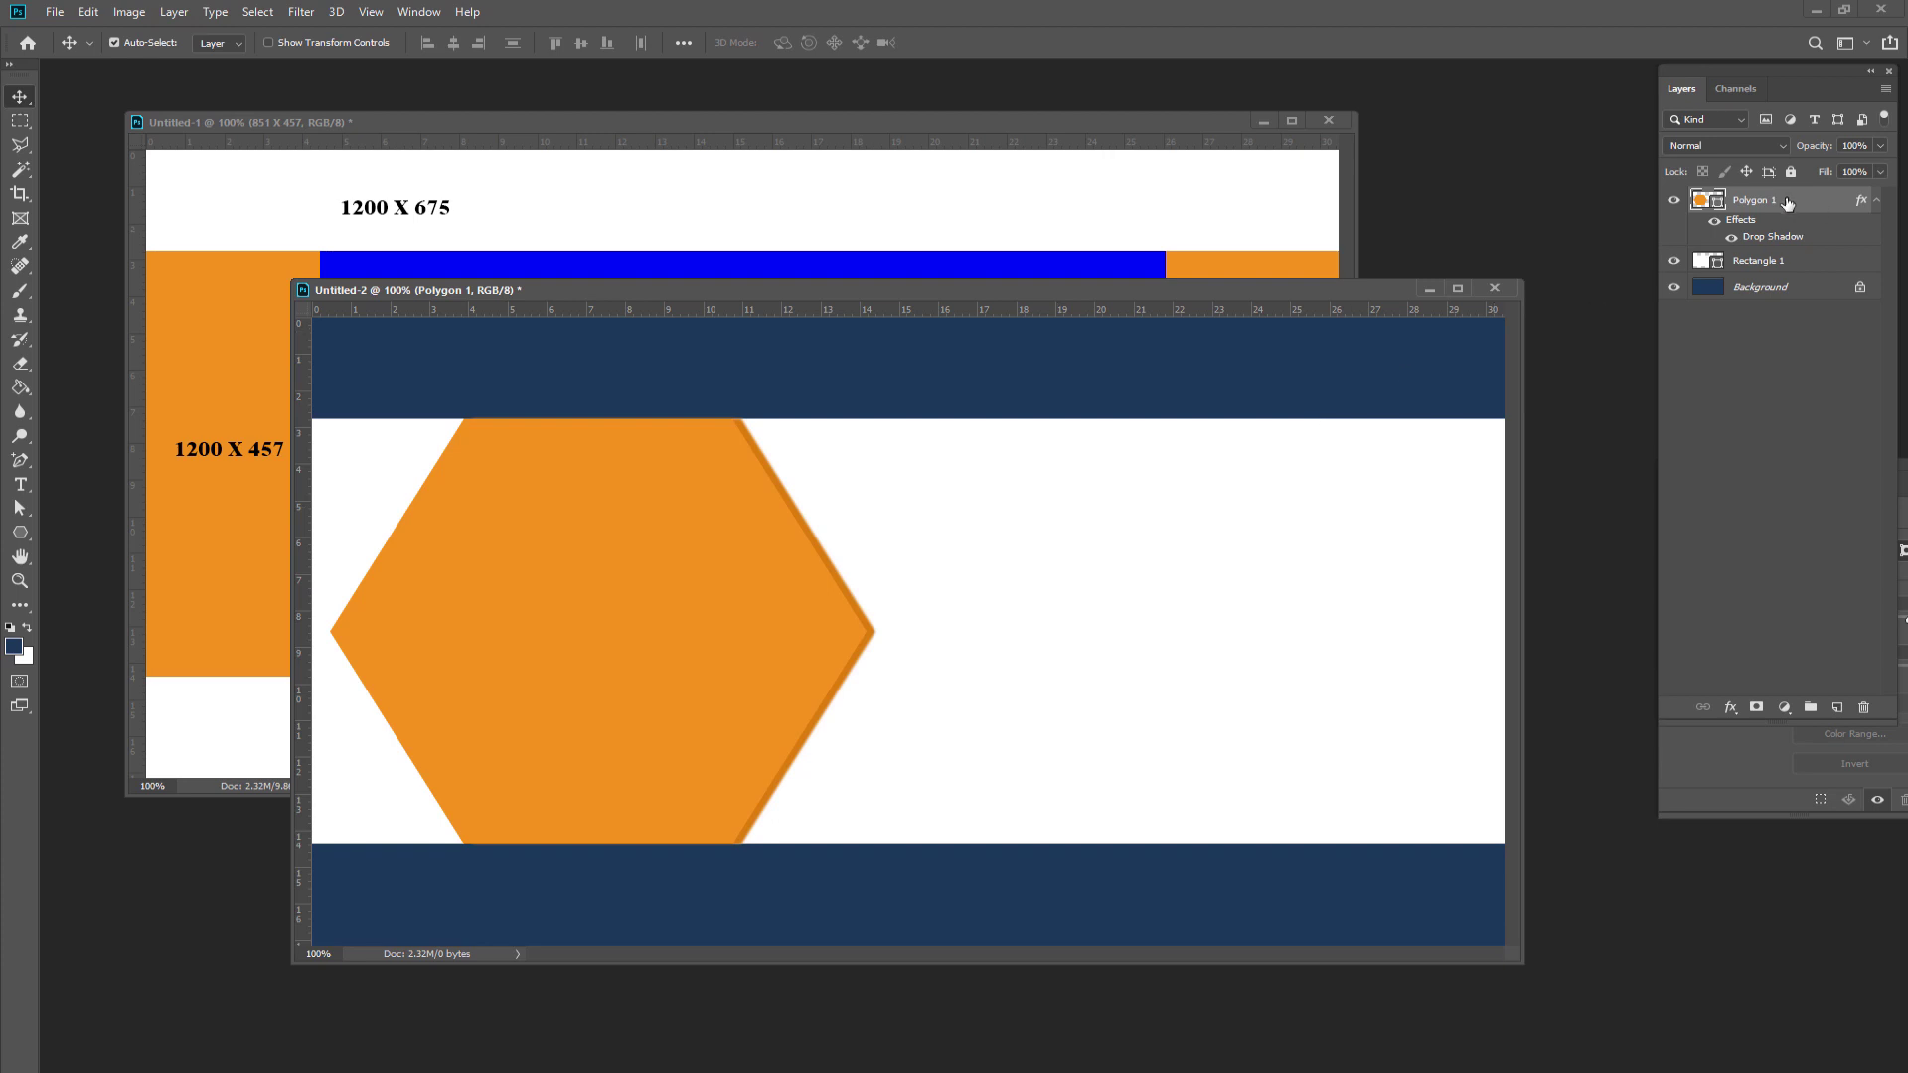
{"action": "key", "text": "ctrl+j"}
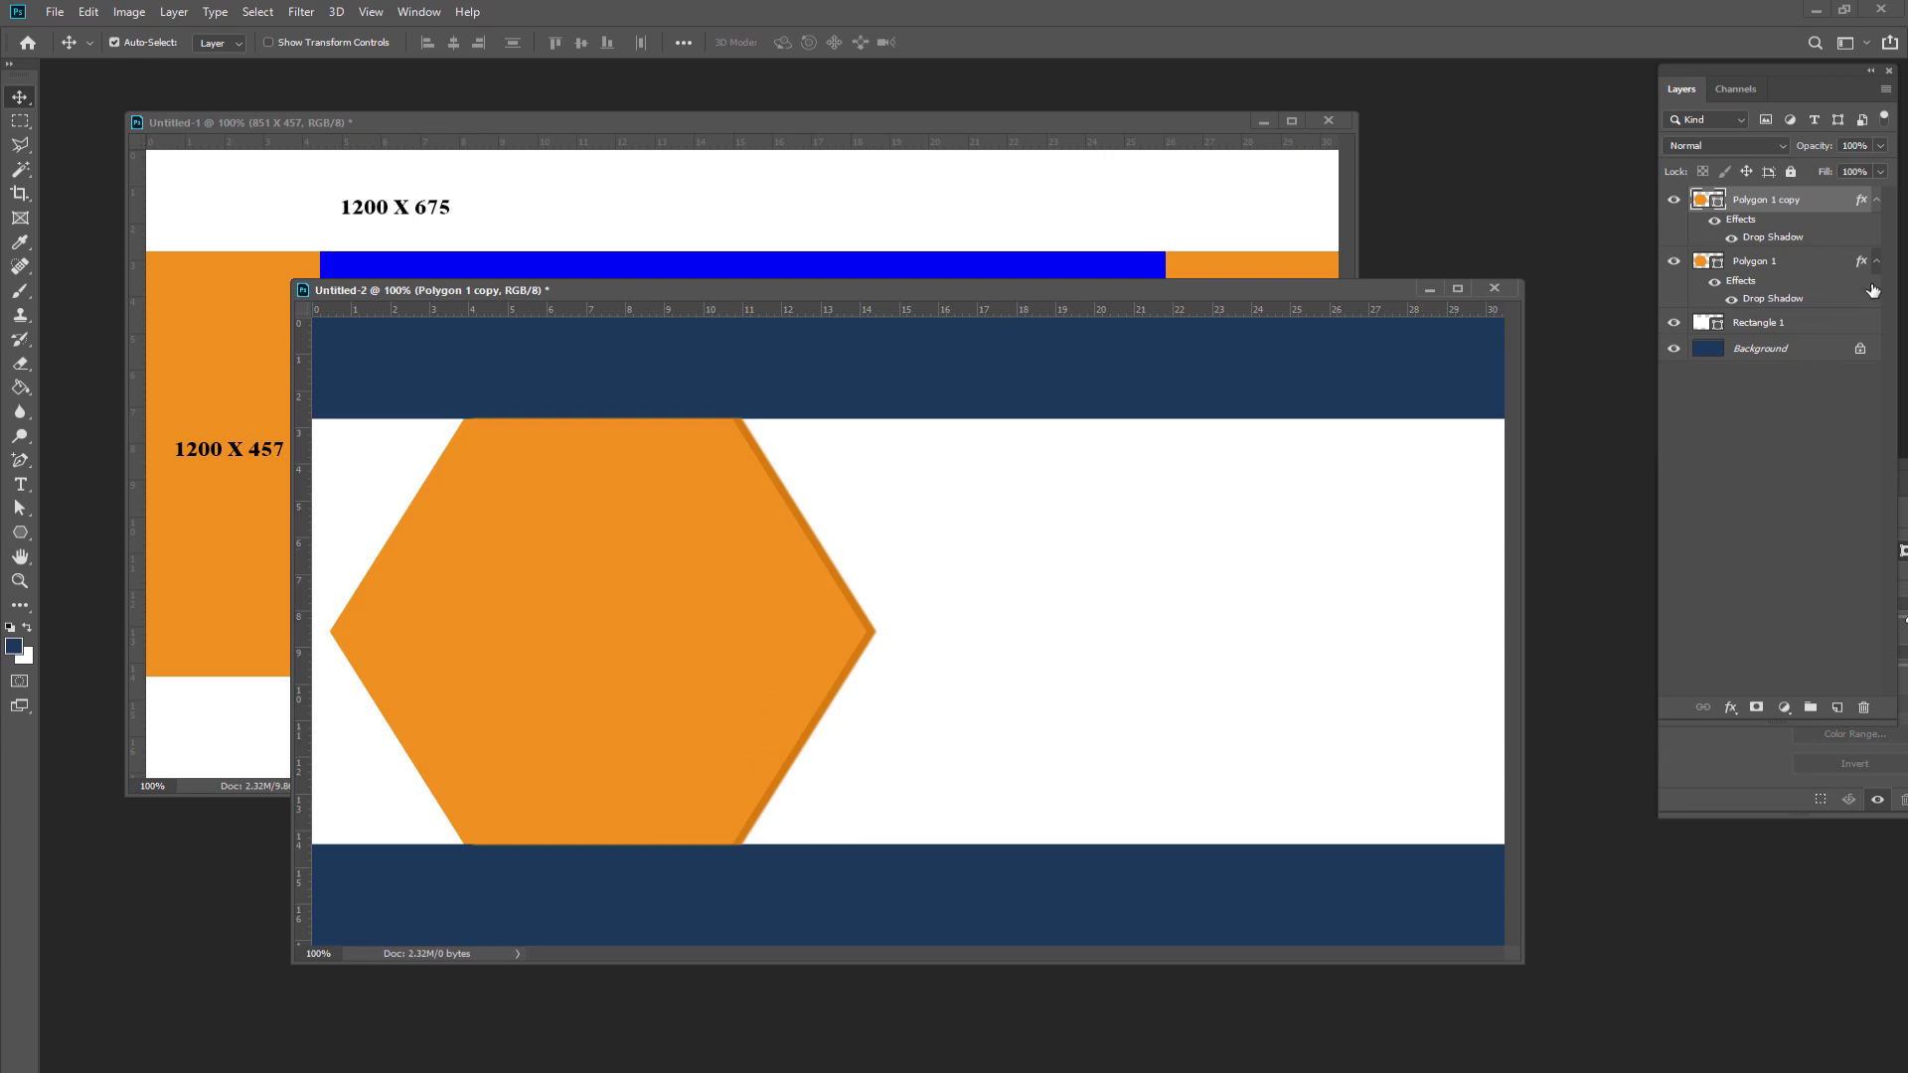
{"action": "left_click", "coordinate": [1757, 270]}
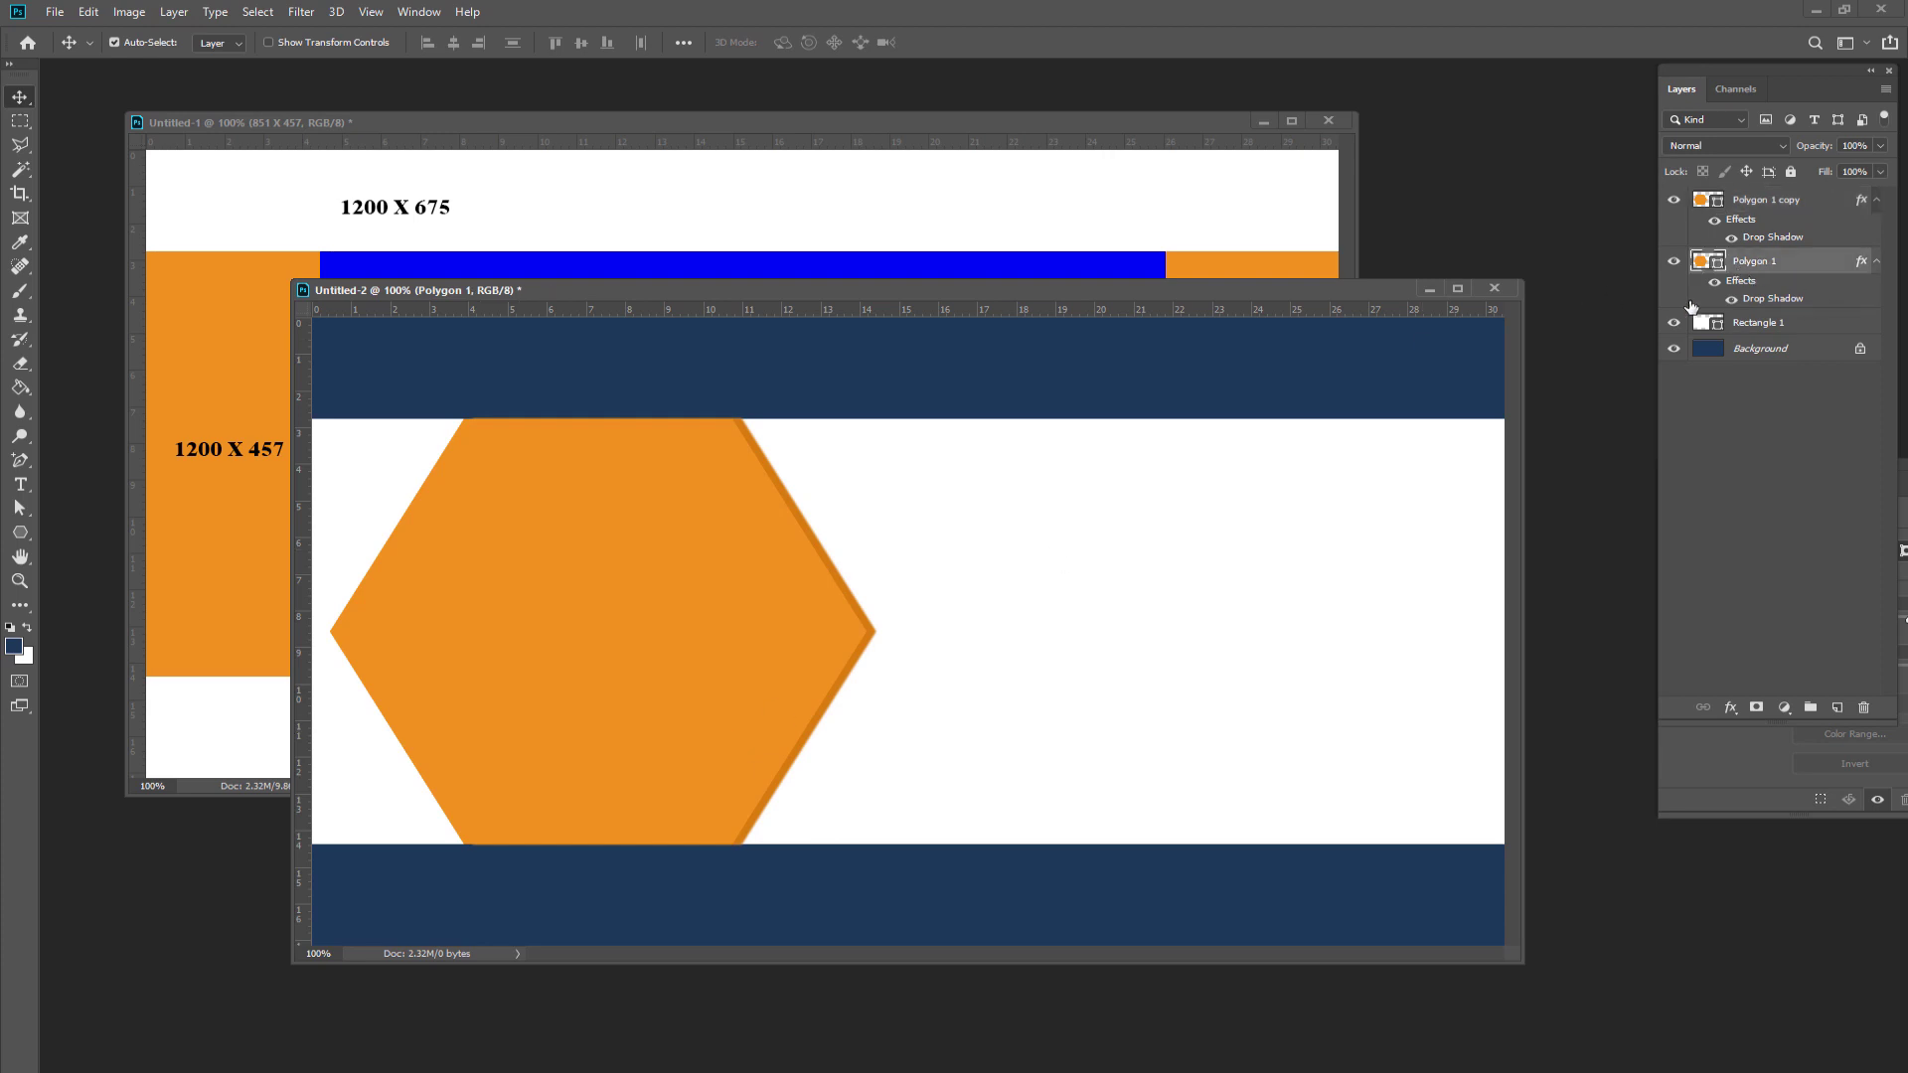
{"action": "key", "text": "Right"}
{"action": "key", "text": "Right"}
{"action": "key", "text": "Right"}
{"action": "key", "text": "Right"}
{"action": "key", "text": "Right"}
{"action": "key", "text": "Right"}
{"action": "key", "text": "Right"}
{"action": "key", "text": "Right"}
{"action": "key", "text": "Right"}
{"action": "key", "text": "Right"}
{"action": "key", "text": "Right"}
{"action": "key", "text": "Right"}
{"action": "key", "text": "Right"}
{"action": "key", "text": "Right"}
{"action": "key", "text": "Right"}
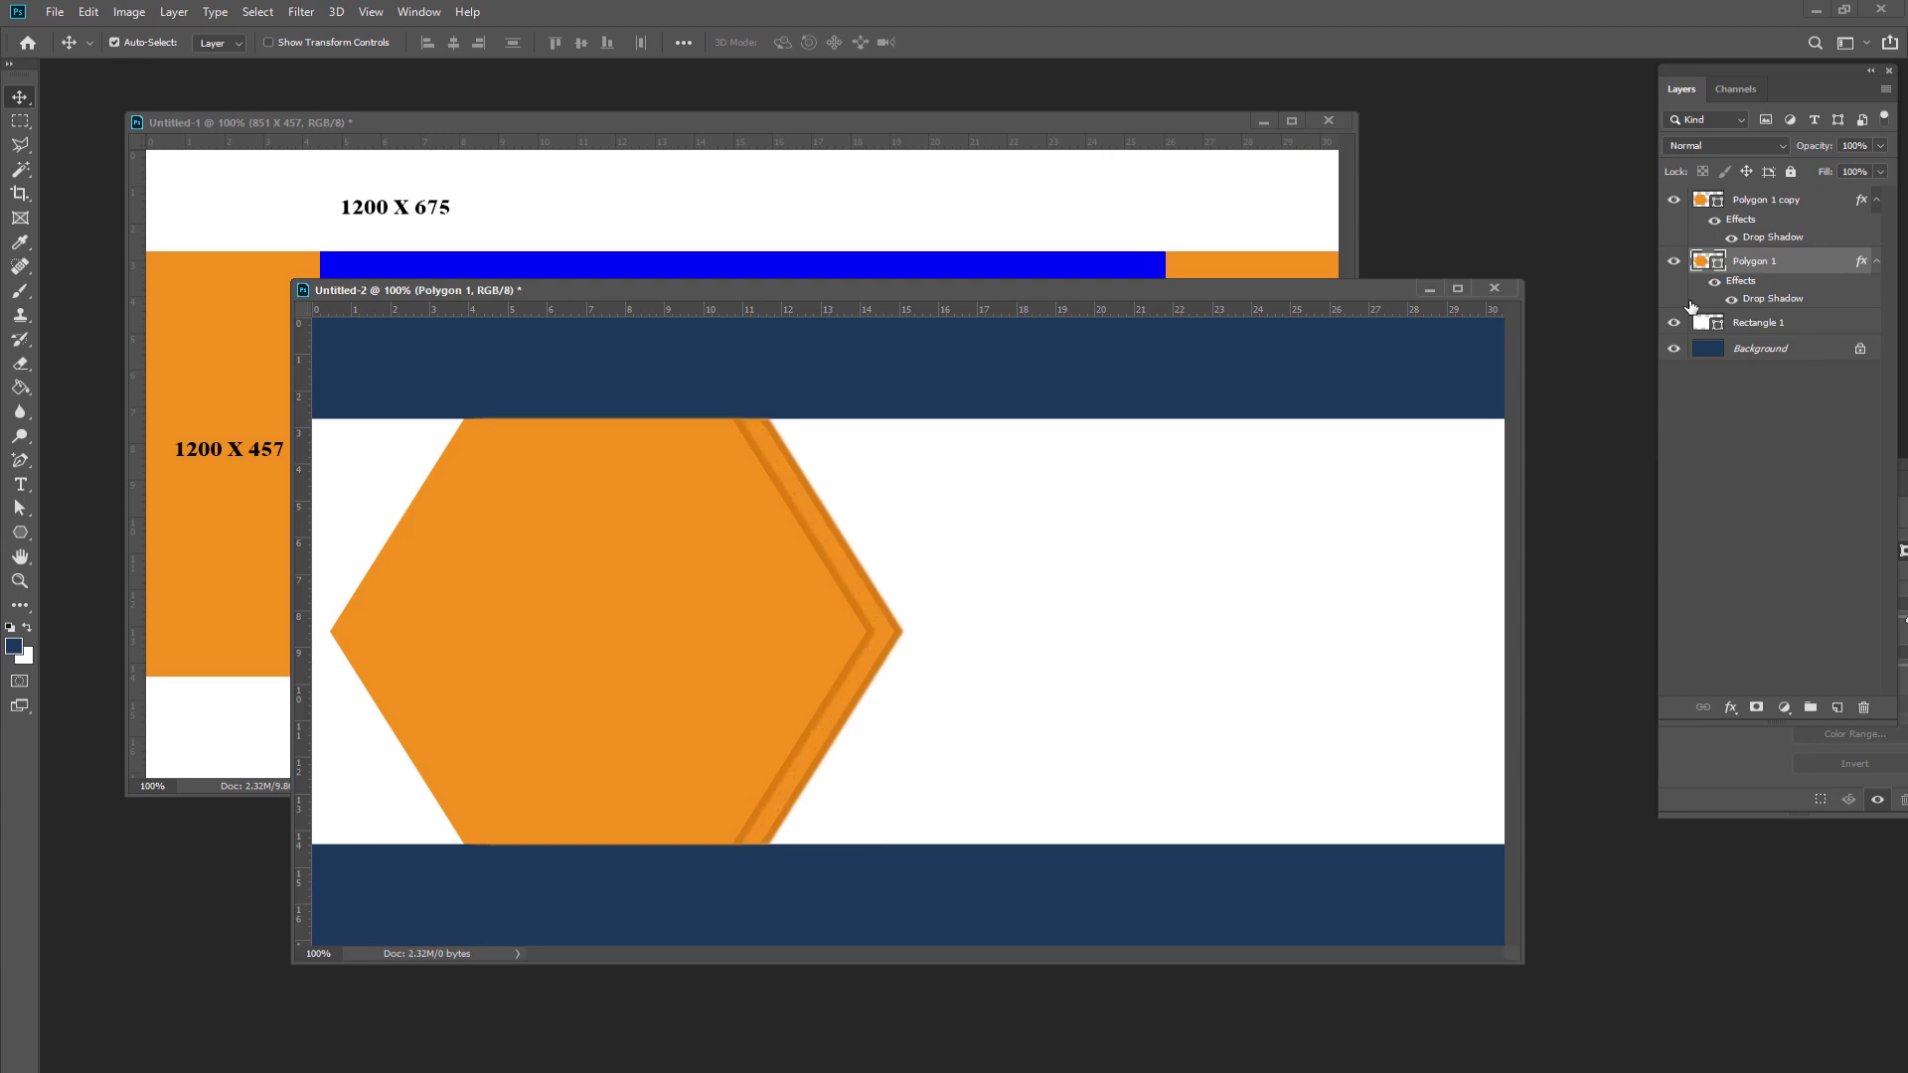
{"action": "key", "text": "Right"}
{"action": "key", "text": "Right"}
{"action": "key", "text": "Right"}
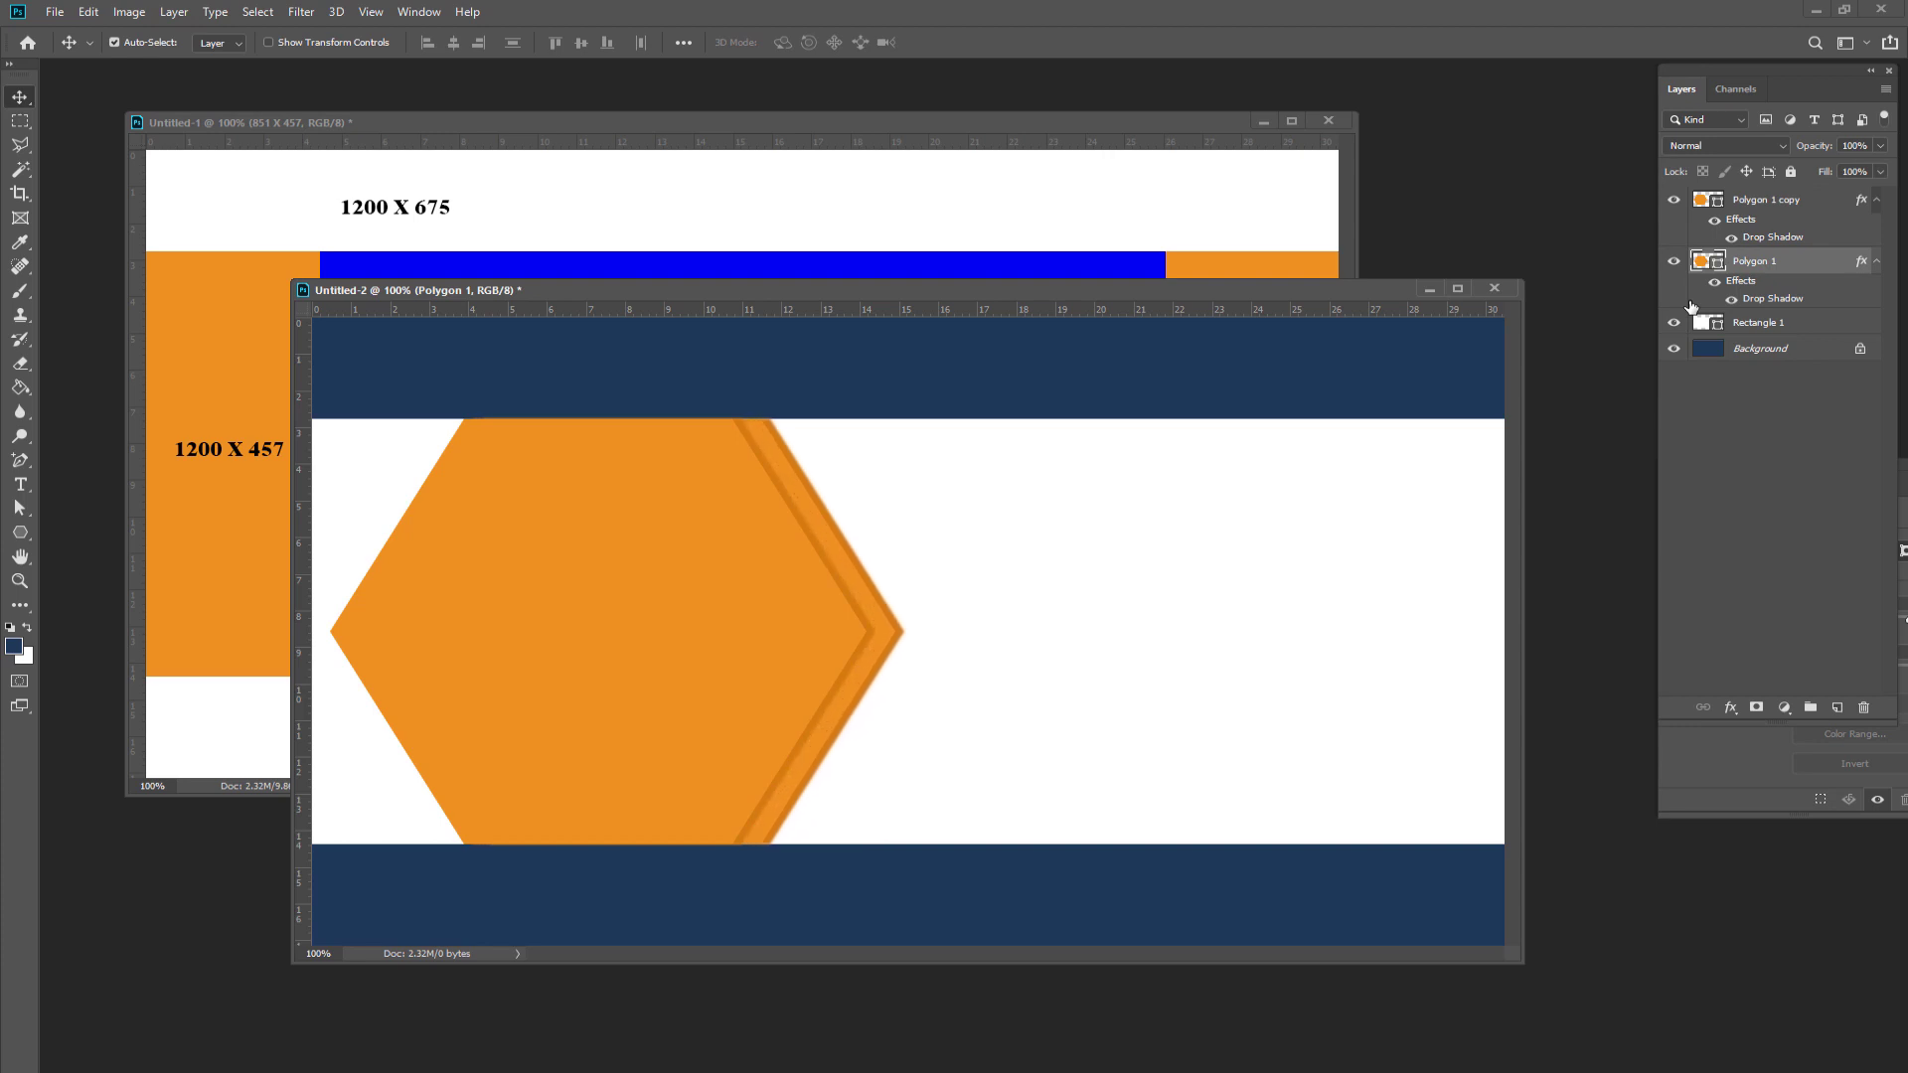
{"action": "key", "text": "Left"}
{"action": "key", "text": "Left"}
{"action": "key", "text": "Left"}
{"action": "key", "text": "Left"}
{"action": "key", "text": "Left"}
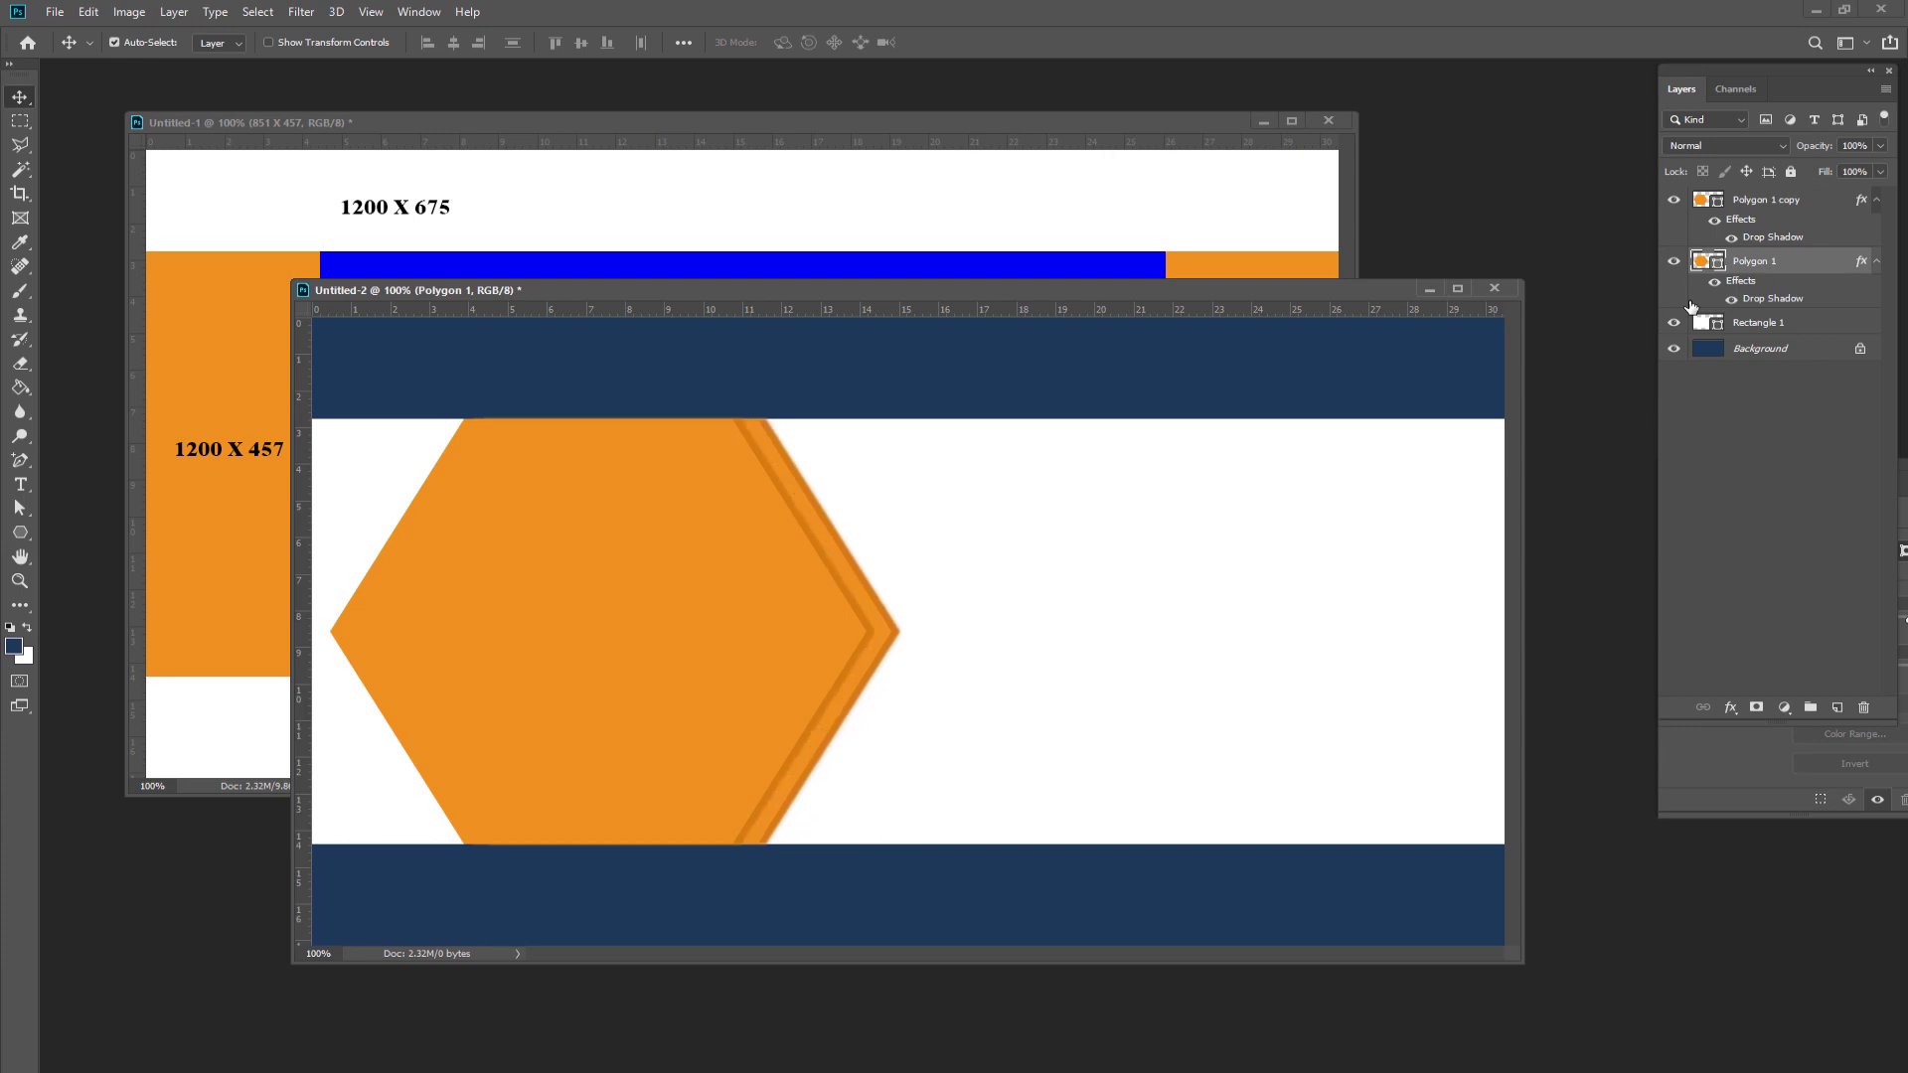
{"action": "key", "text": "Right"}
{"action": "key", "text": "Right"}
{"action": "key", "text": "Right"}
{"action": "key", "text": "Right"}
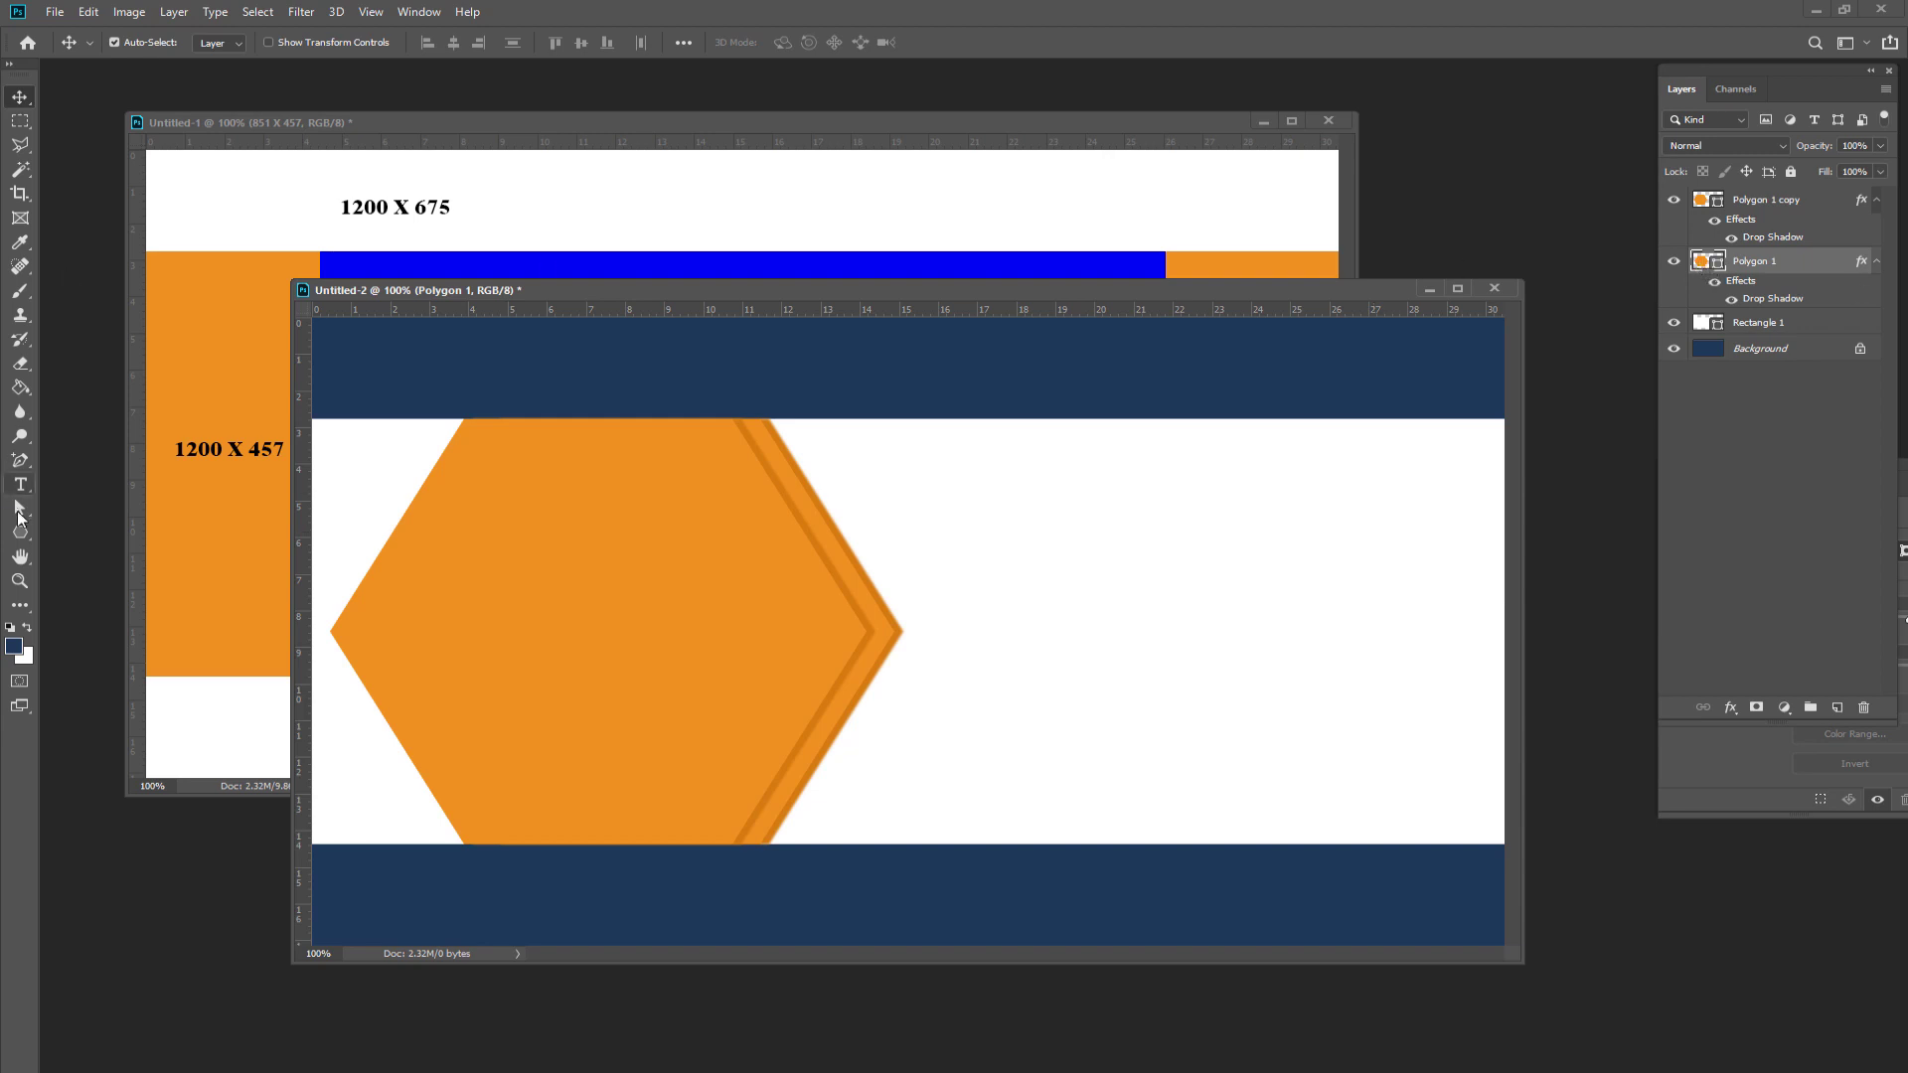
- Fill the back hexagon with a light salmon-orange colour
{"action": "left_click", "coordinate": [19, 534]}
{"action": "left_click", "coordinate": [223, 42]}
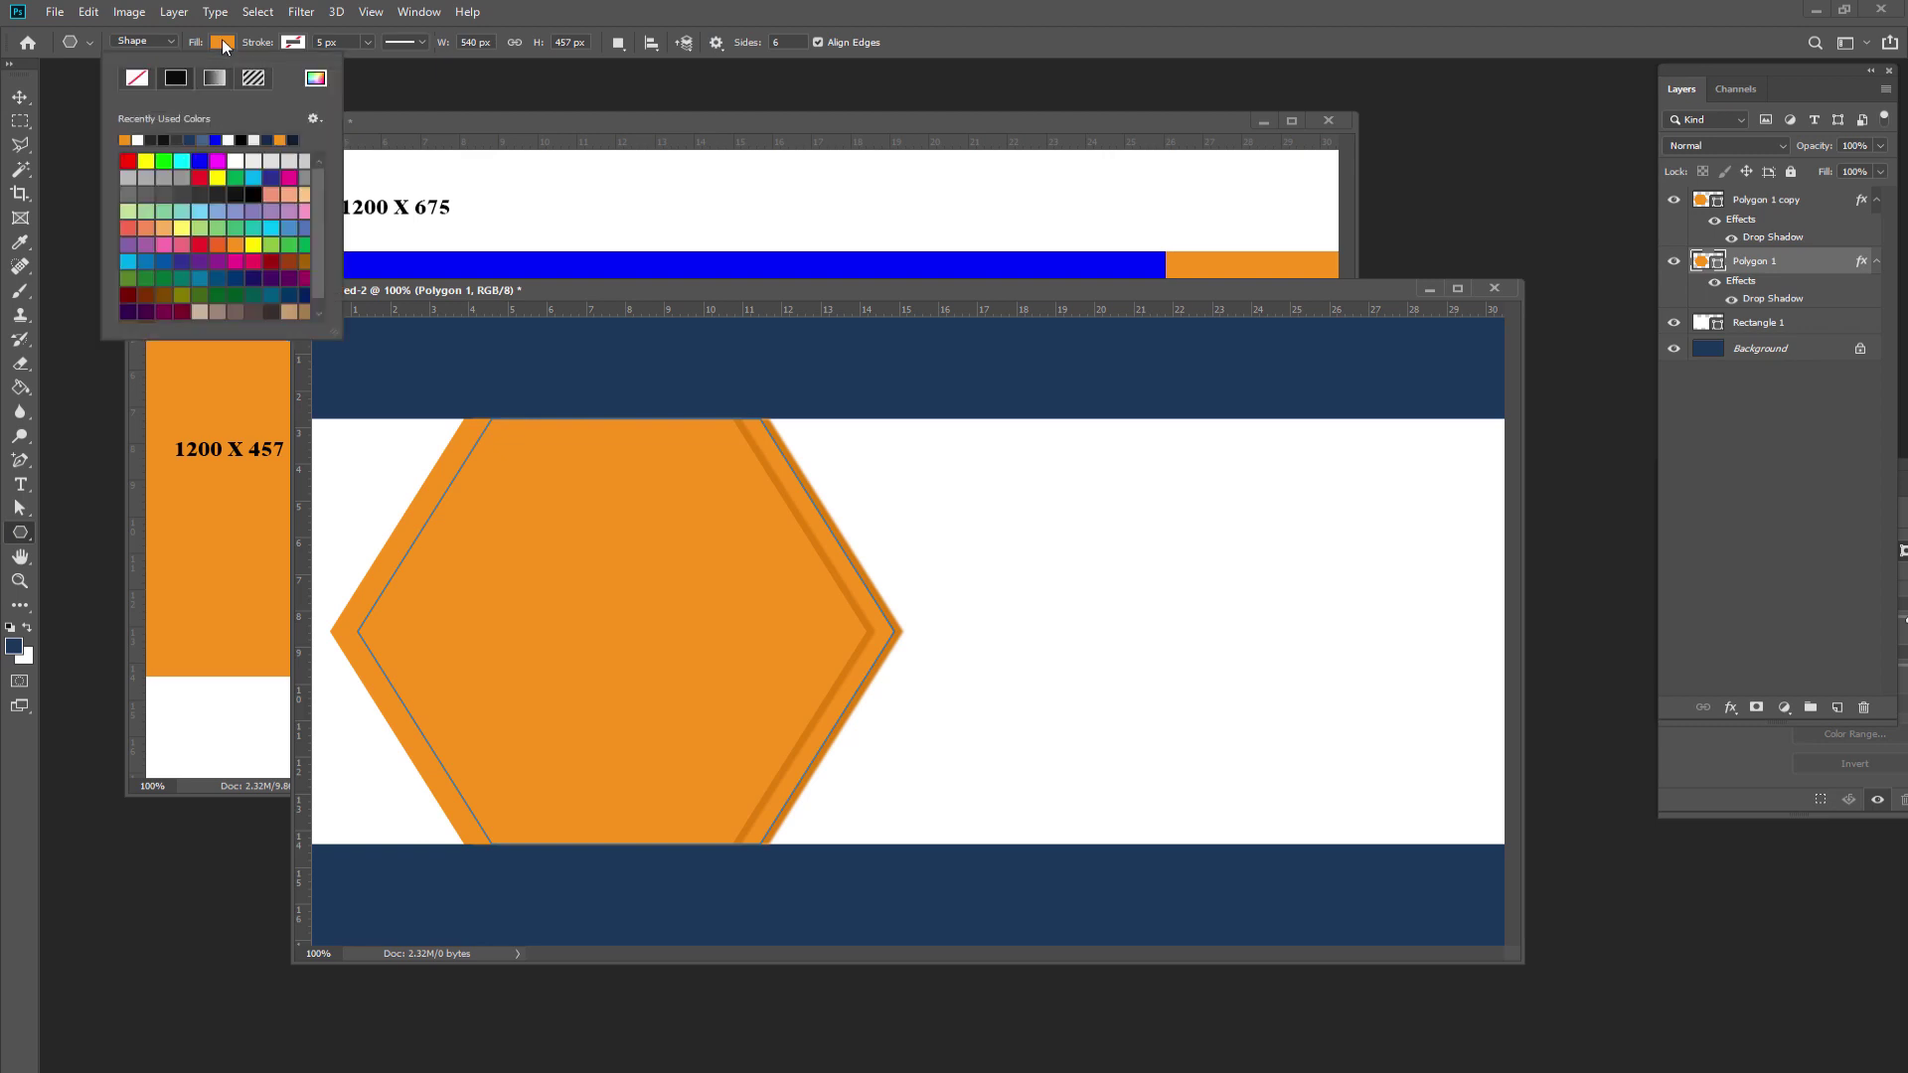
{"action": "left_click", "coordinate": [288, 194]}
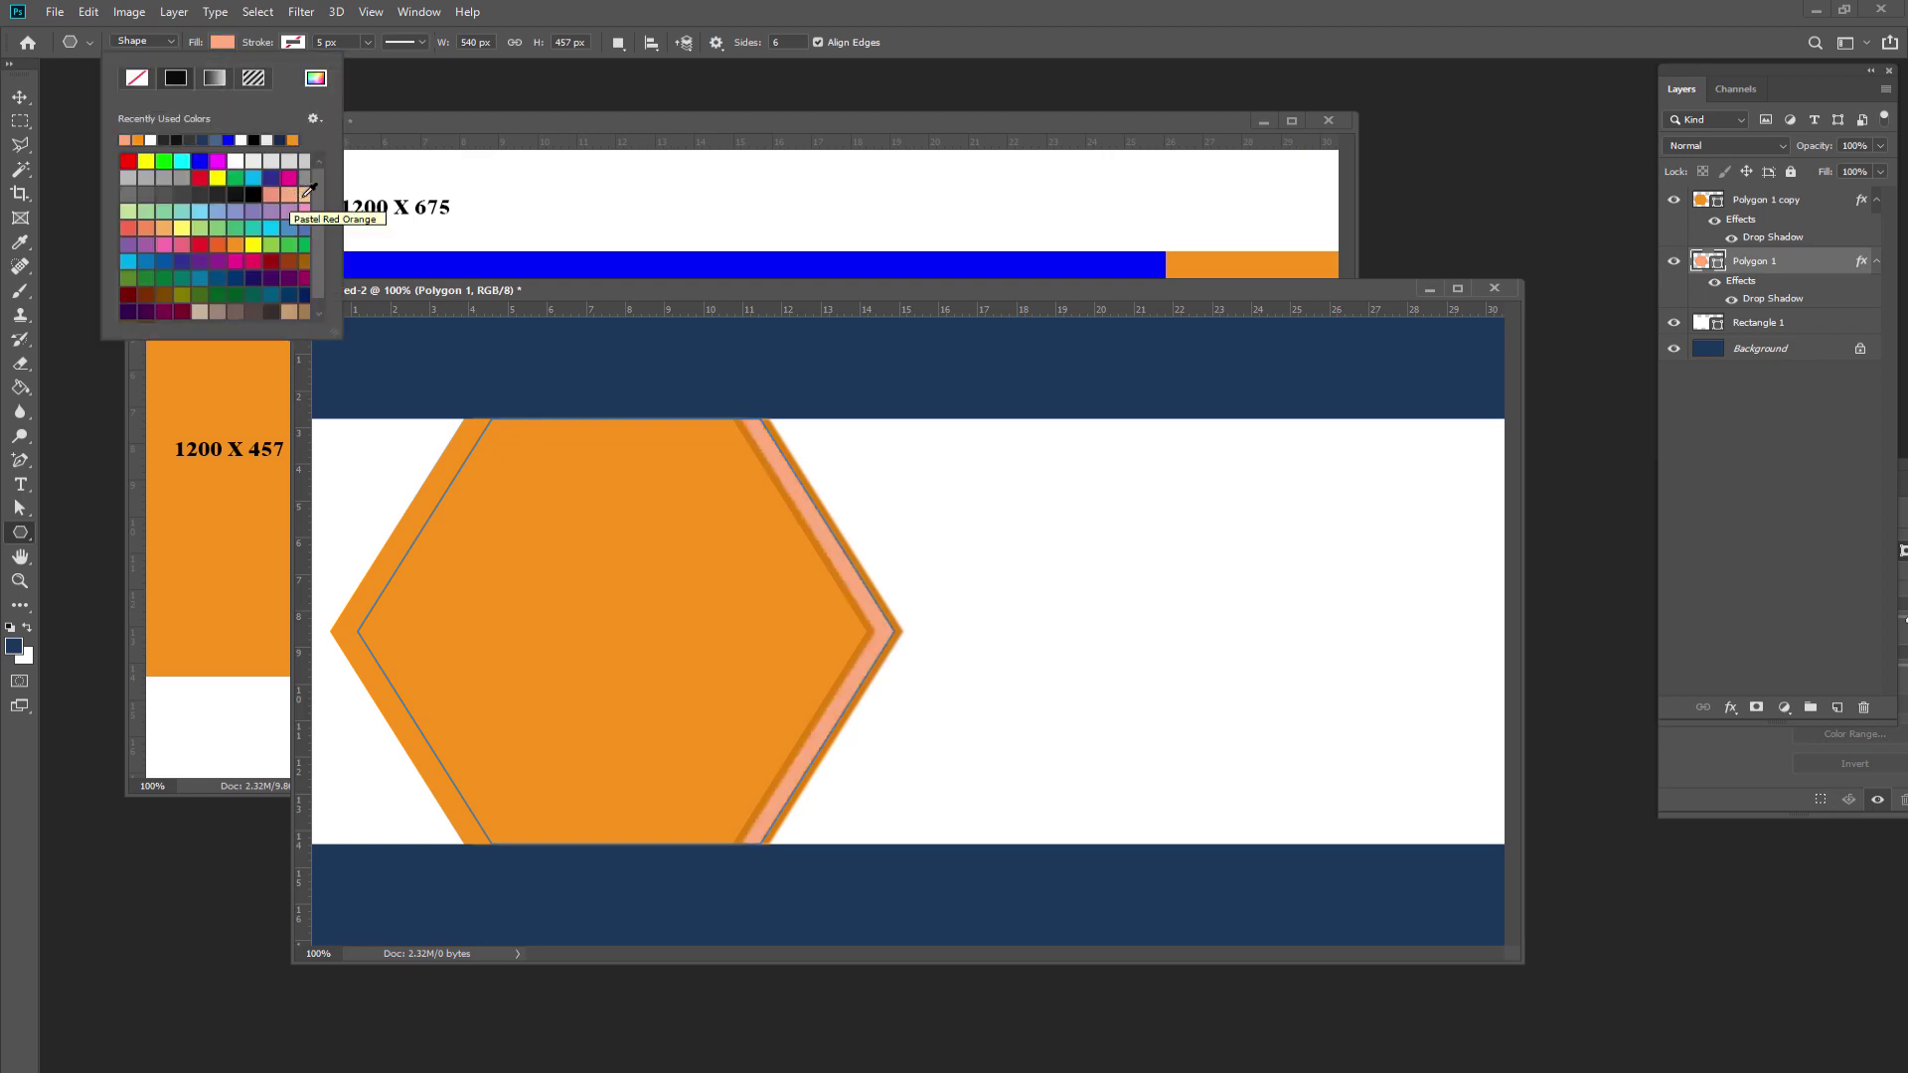
{"action": "left_click", "coordinate": [302, 194]}
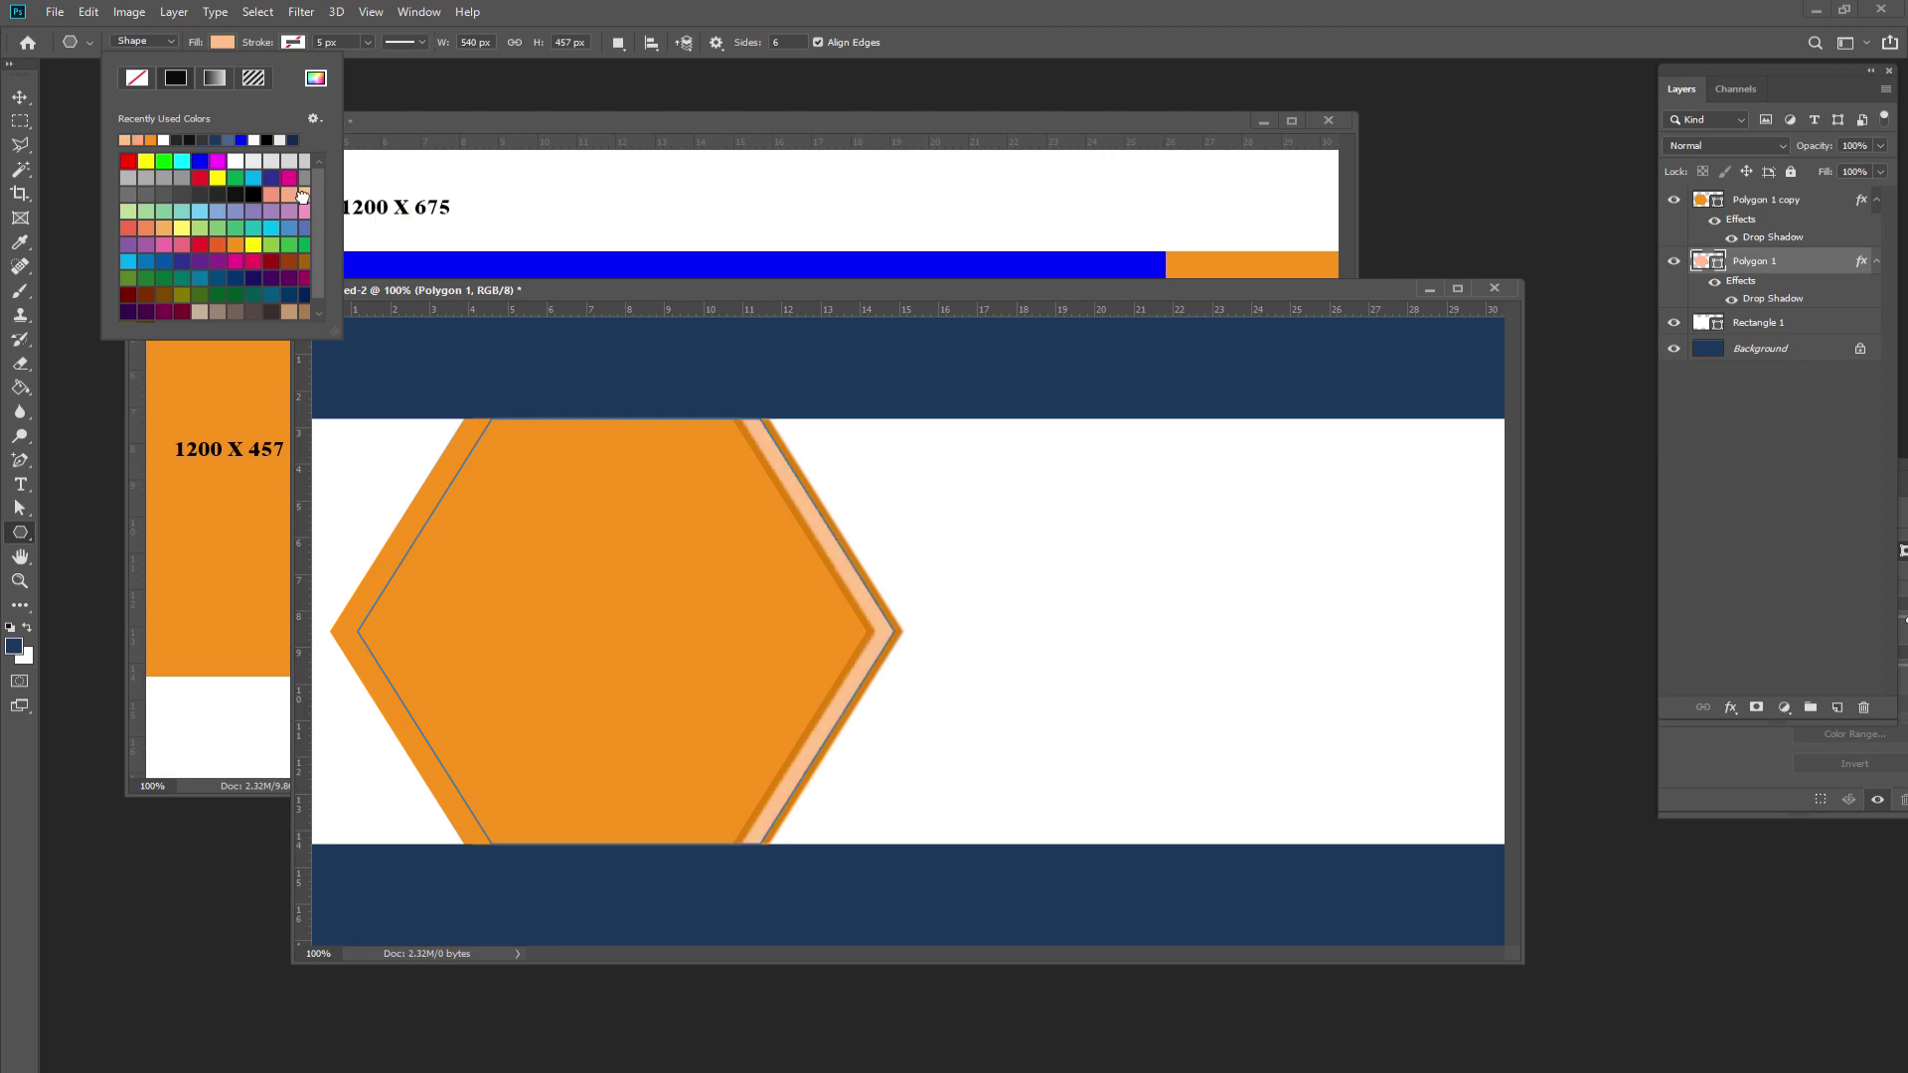
{"action": "left_click", "coordinate": [157, 228]}
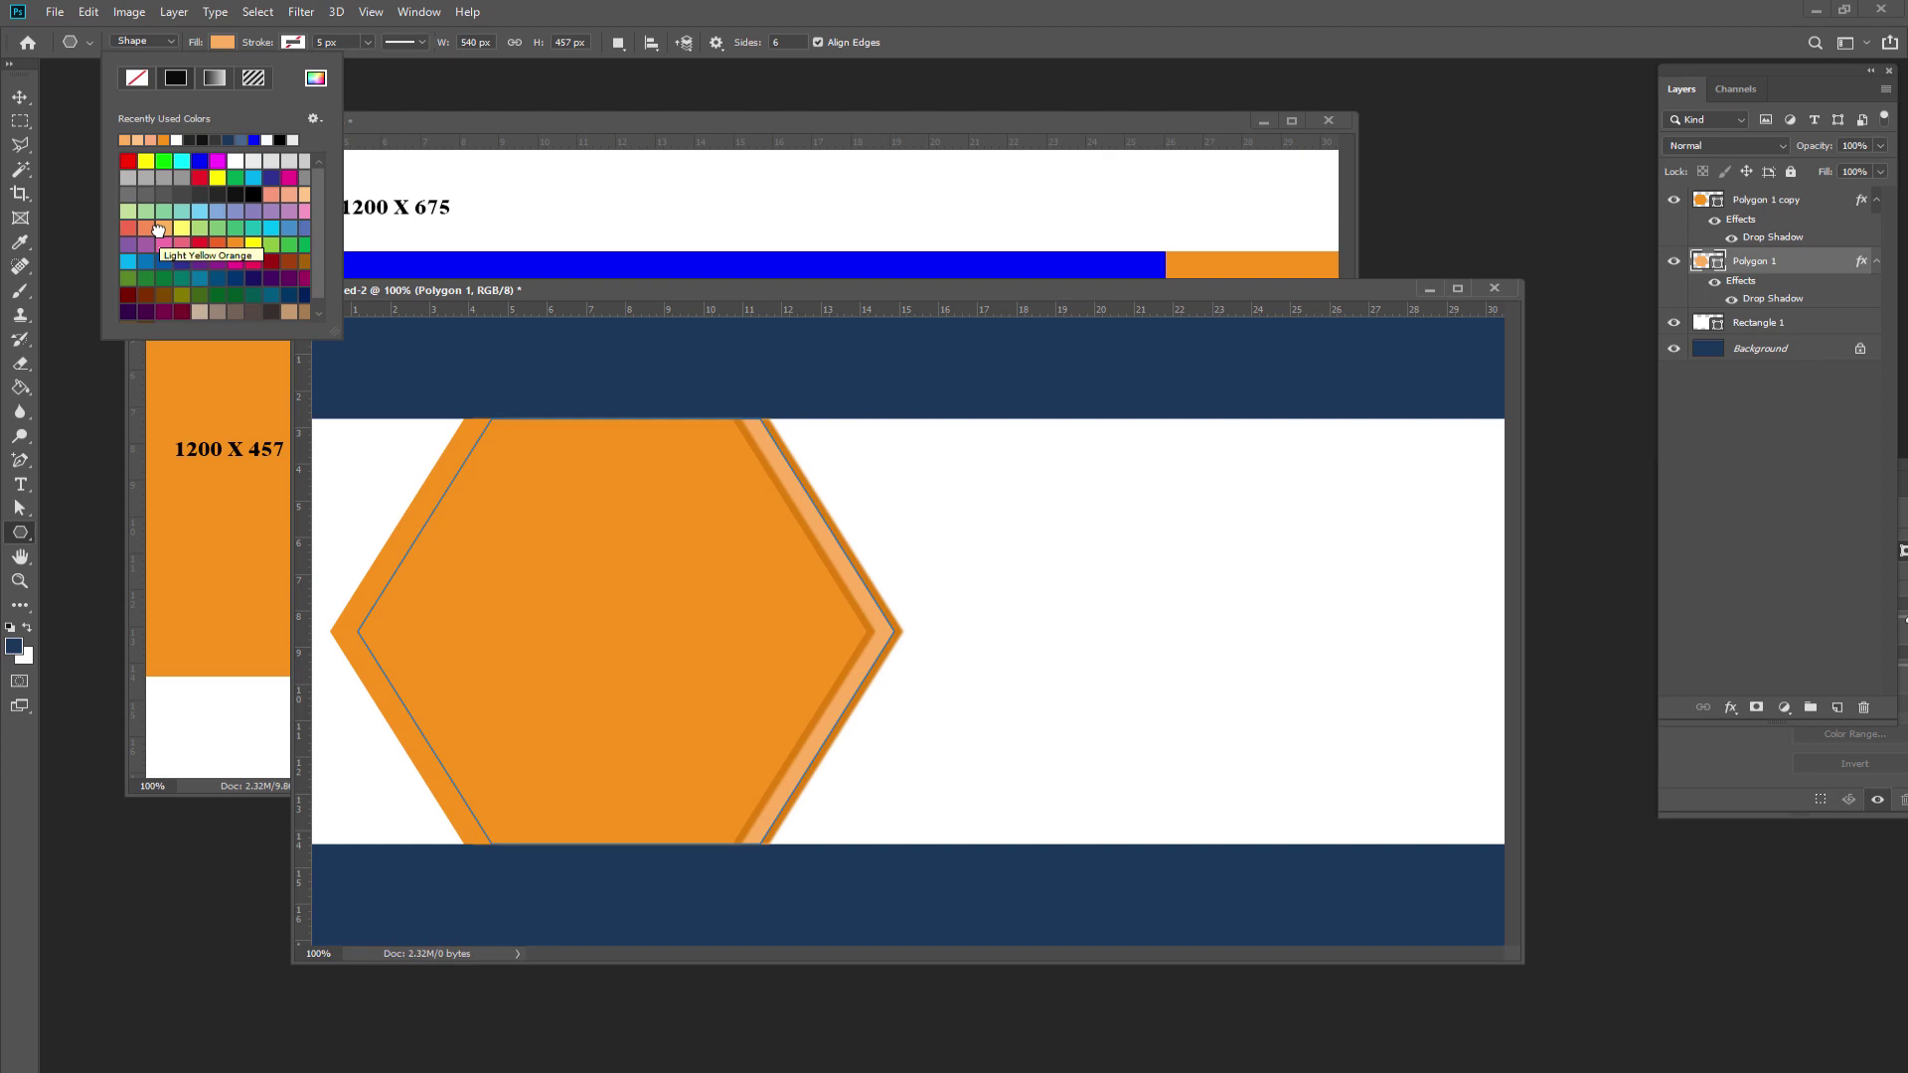
- Nudge the back hexagon two steps to the right
{"action": "left_click", "coordinate": [19, 96]}
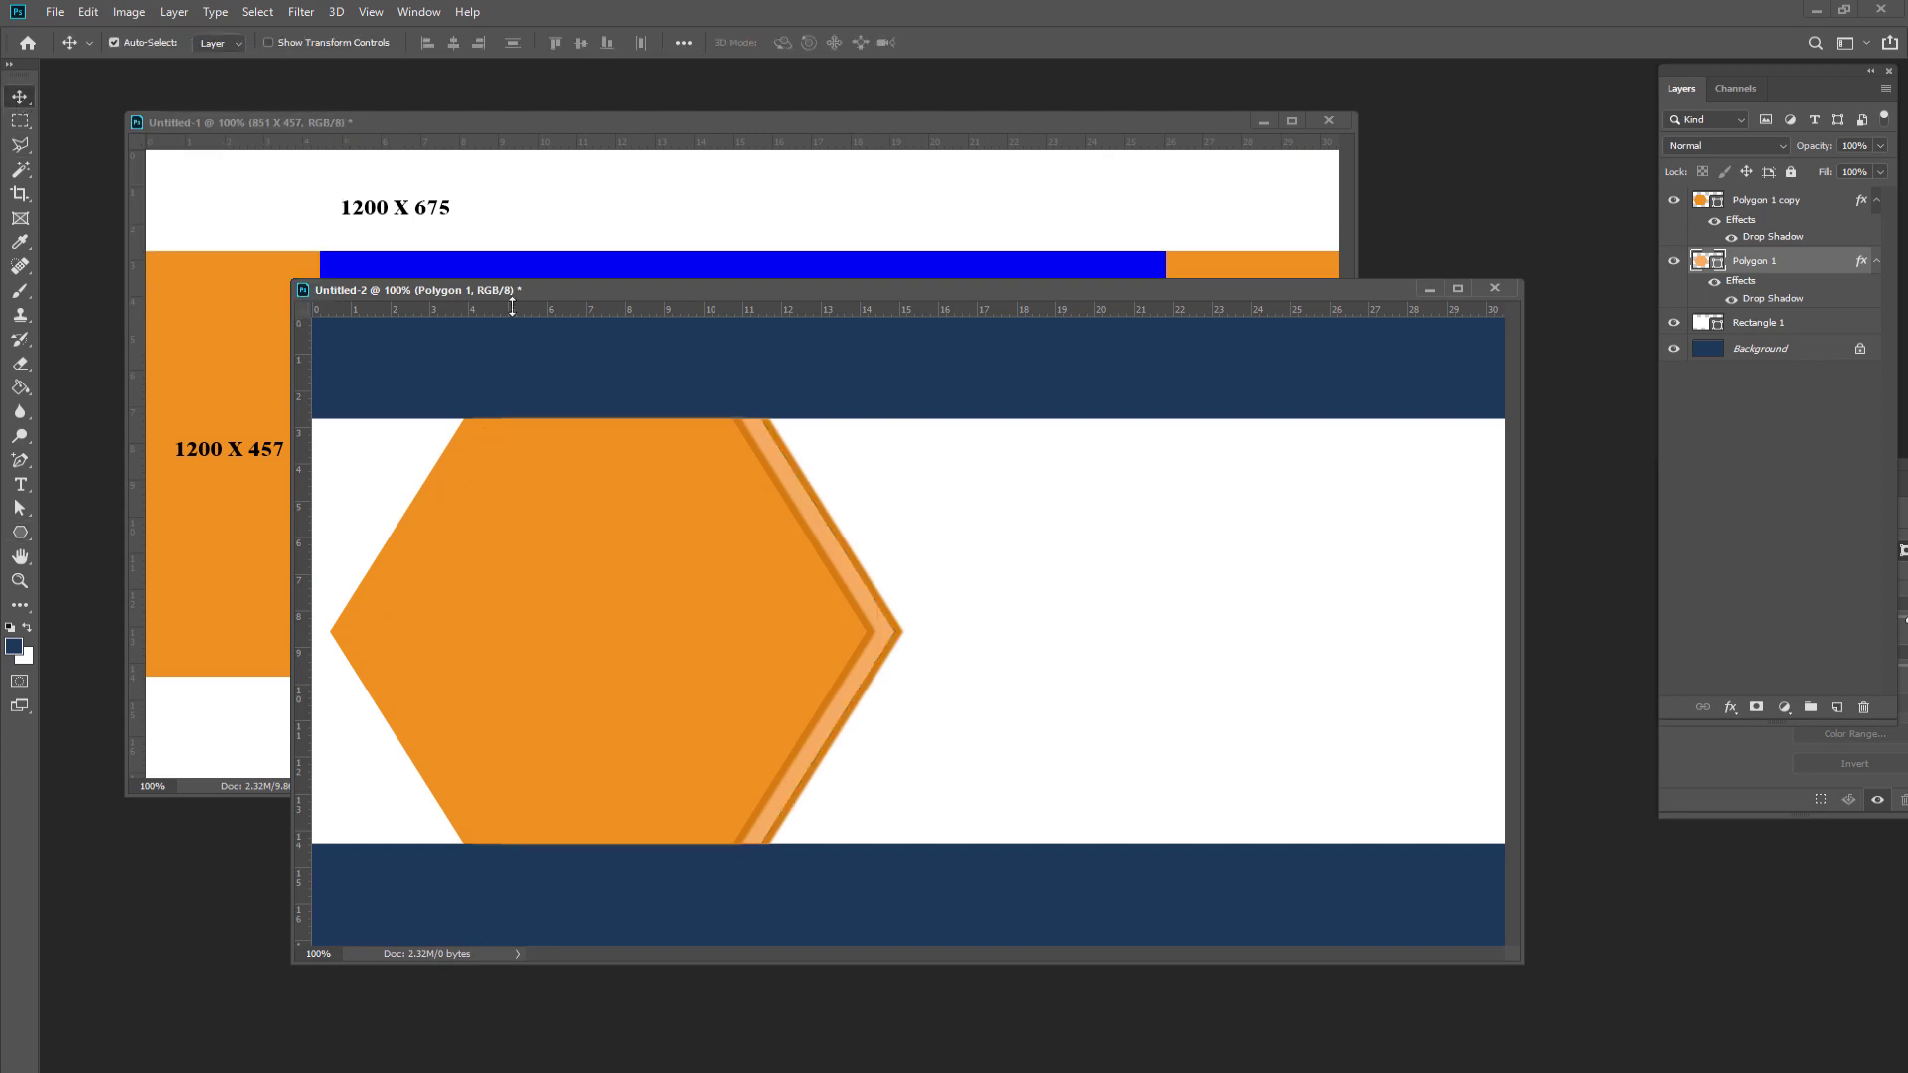
{"action": "key", "text": "Right"}
{"action": "key", "text": "Right"}
{"action": "key", "text": "Right"}
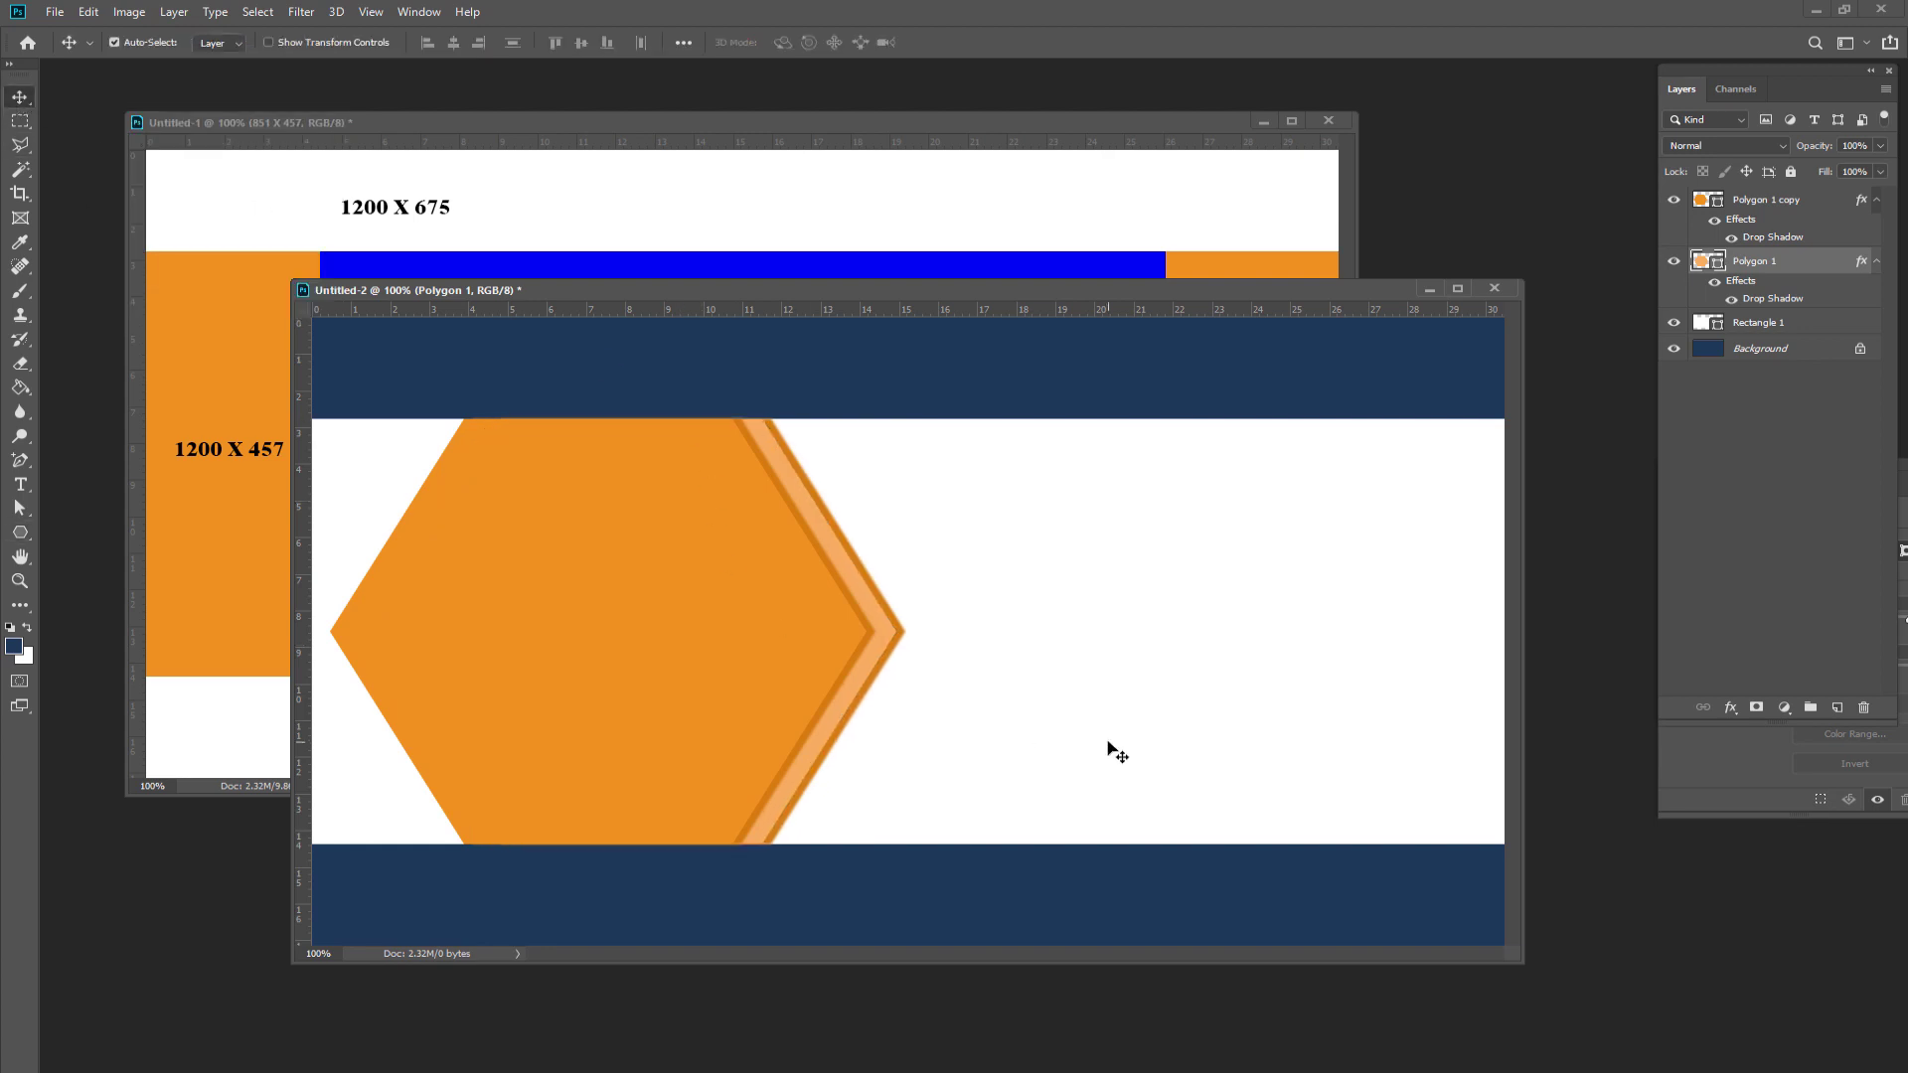
{"action": "key", "text": "Right"}
{"action": "key", "text": "Right"}
{"action": "key", "text": "Right"}
{"action": "key", "text": "Right"}
{"action": "key", "text": "Right"}
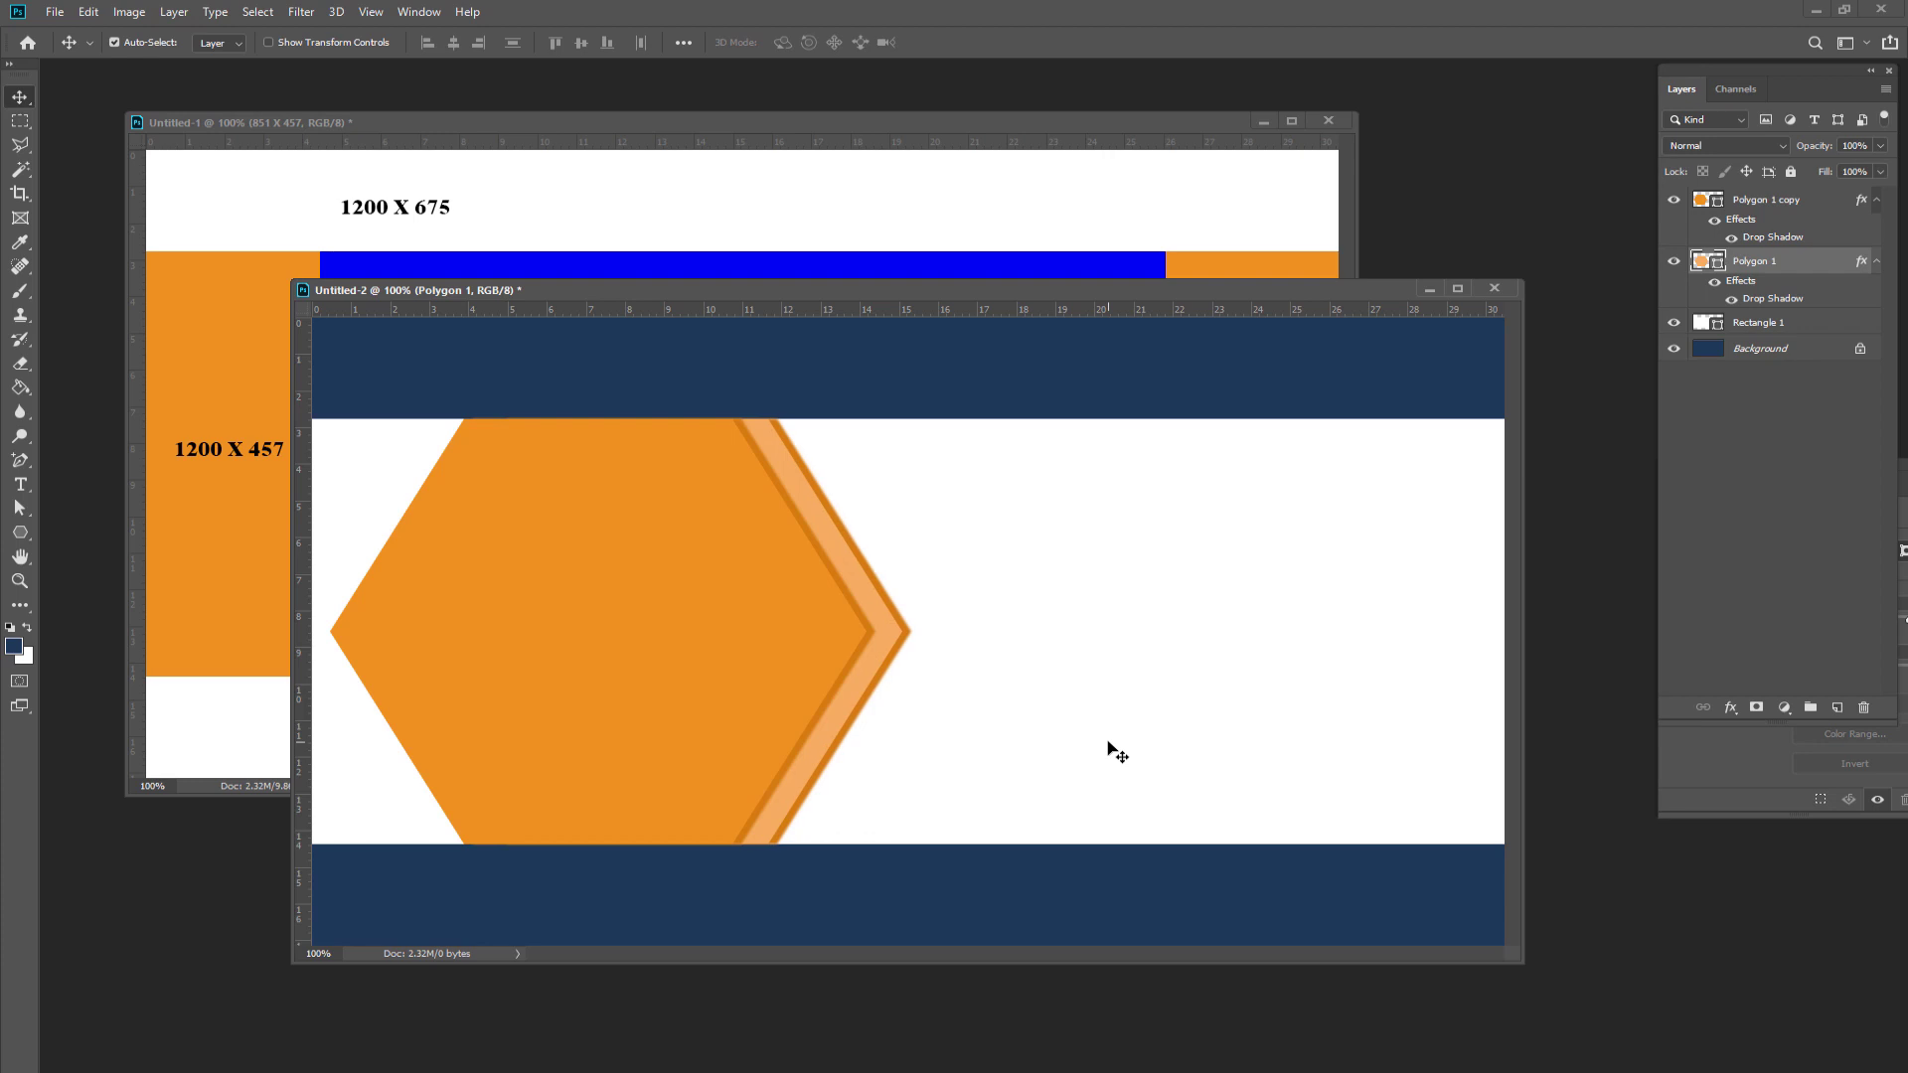
- Change Polygon 1's drop shadow to colour c97d21 with a 6 px distance
{"action": "double_click", "coordinate": [1764, 300]}
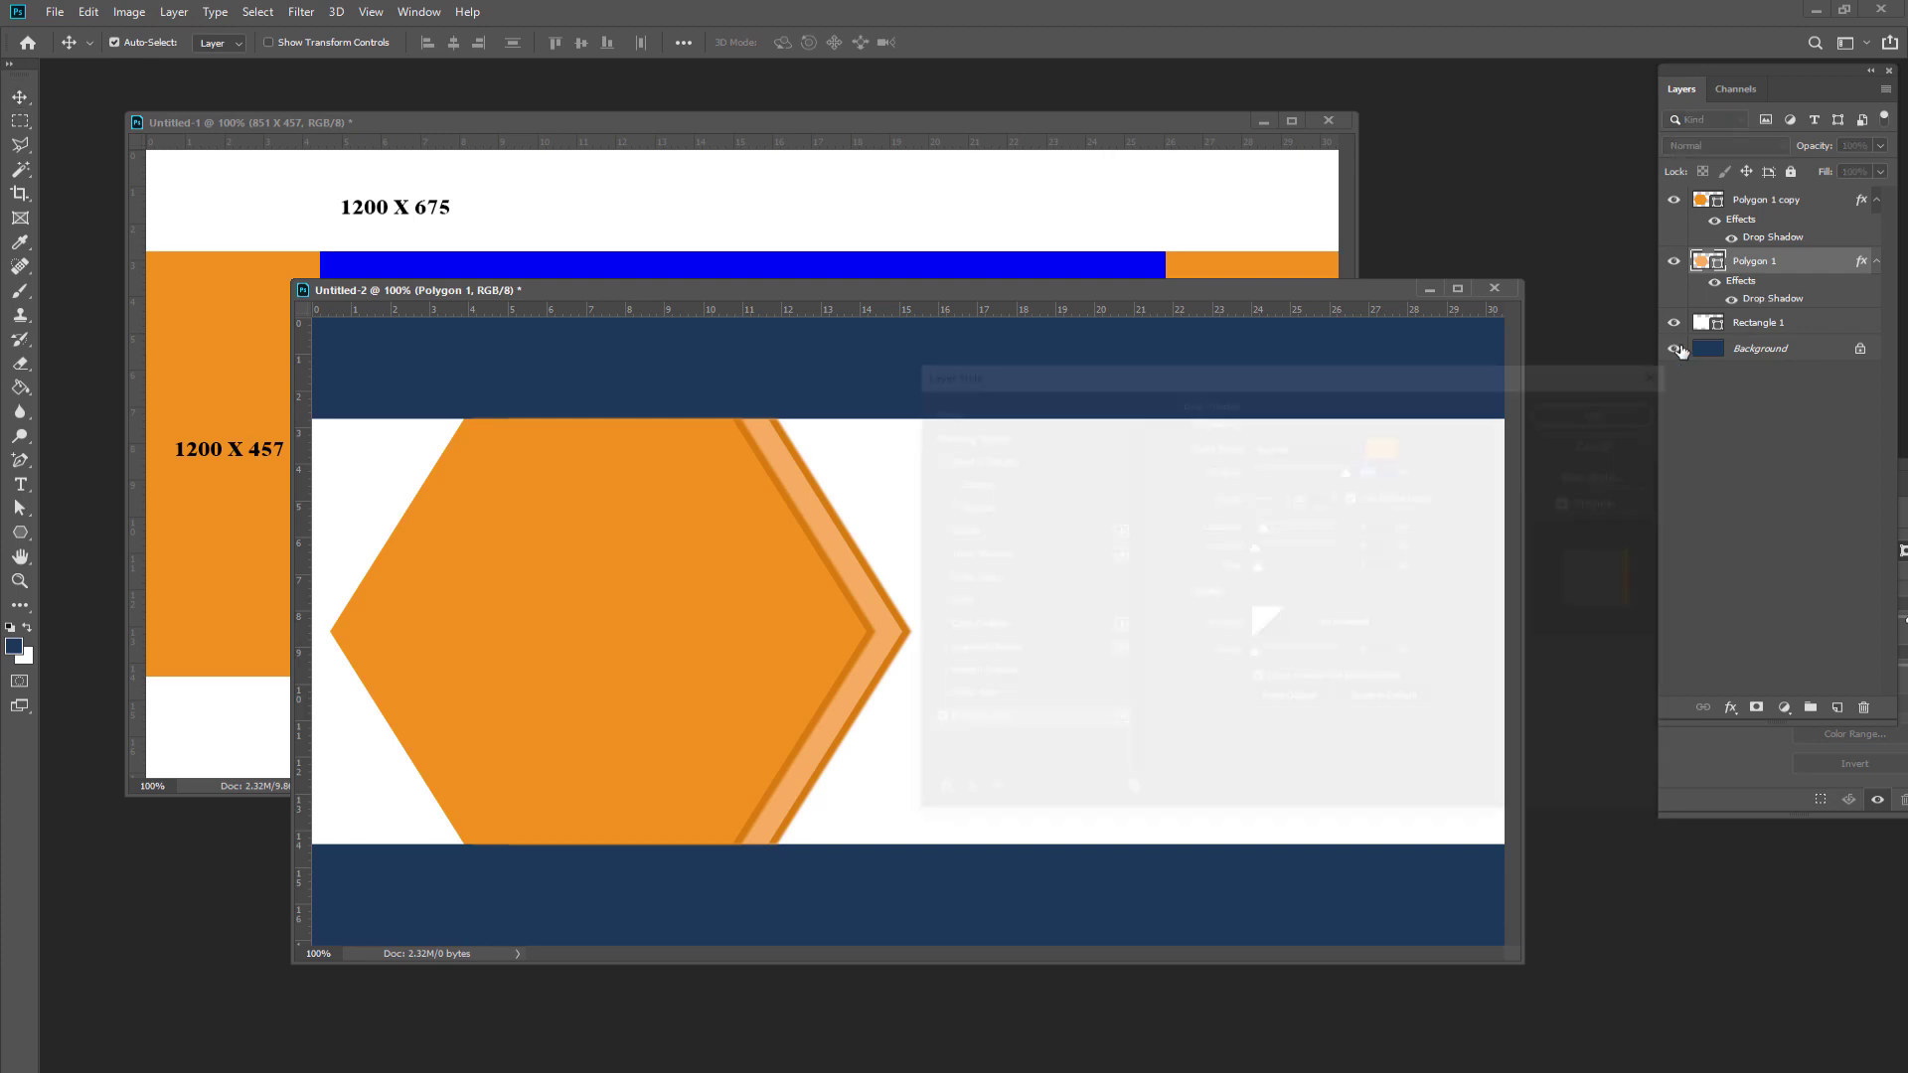
{"action": "left_click_drag", "start_coordinate": [1284, 372], "coordinate": [1401, 398]}
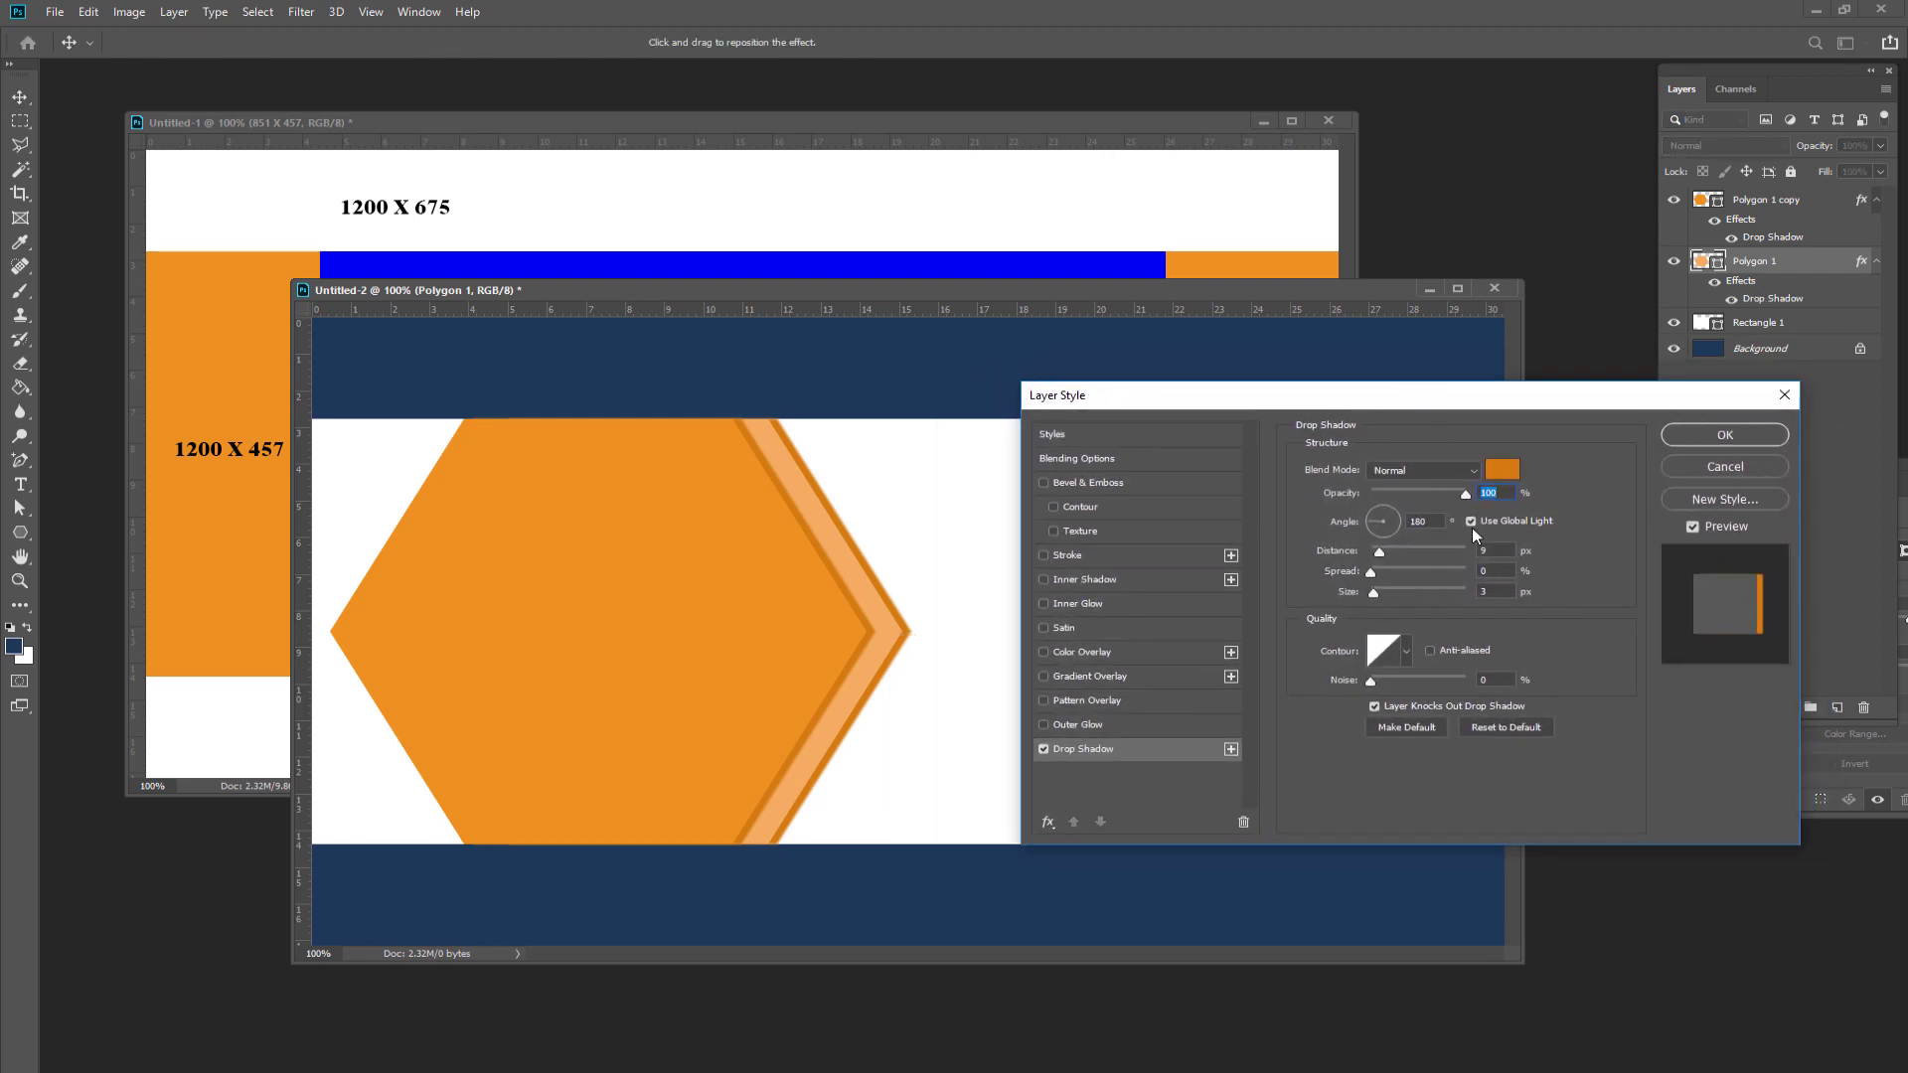
{"action": "left_click", "coordinate": [1502, 471]}
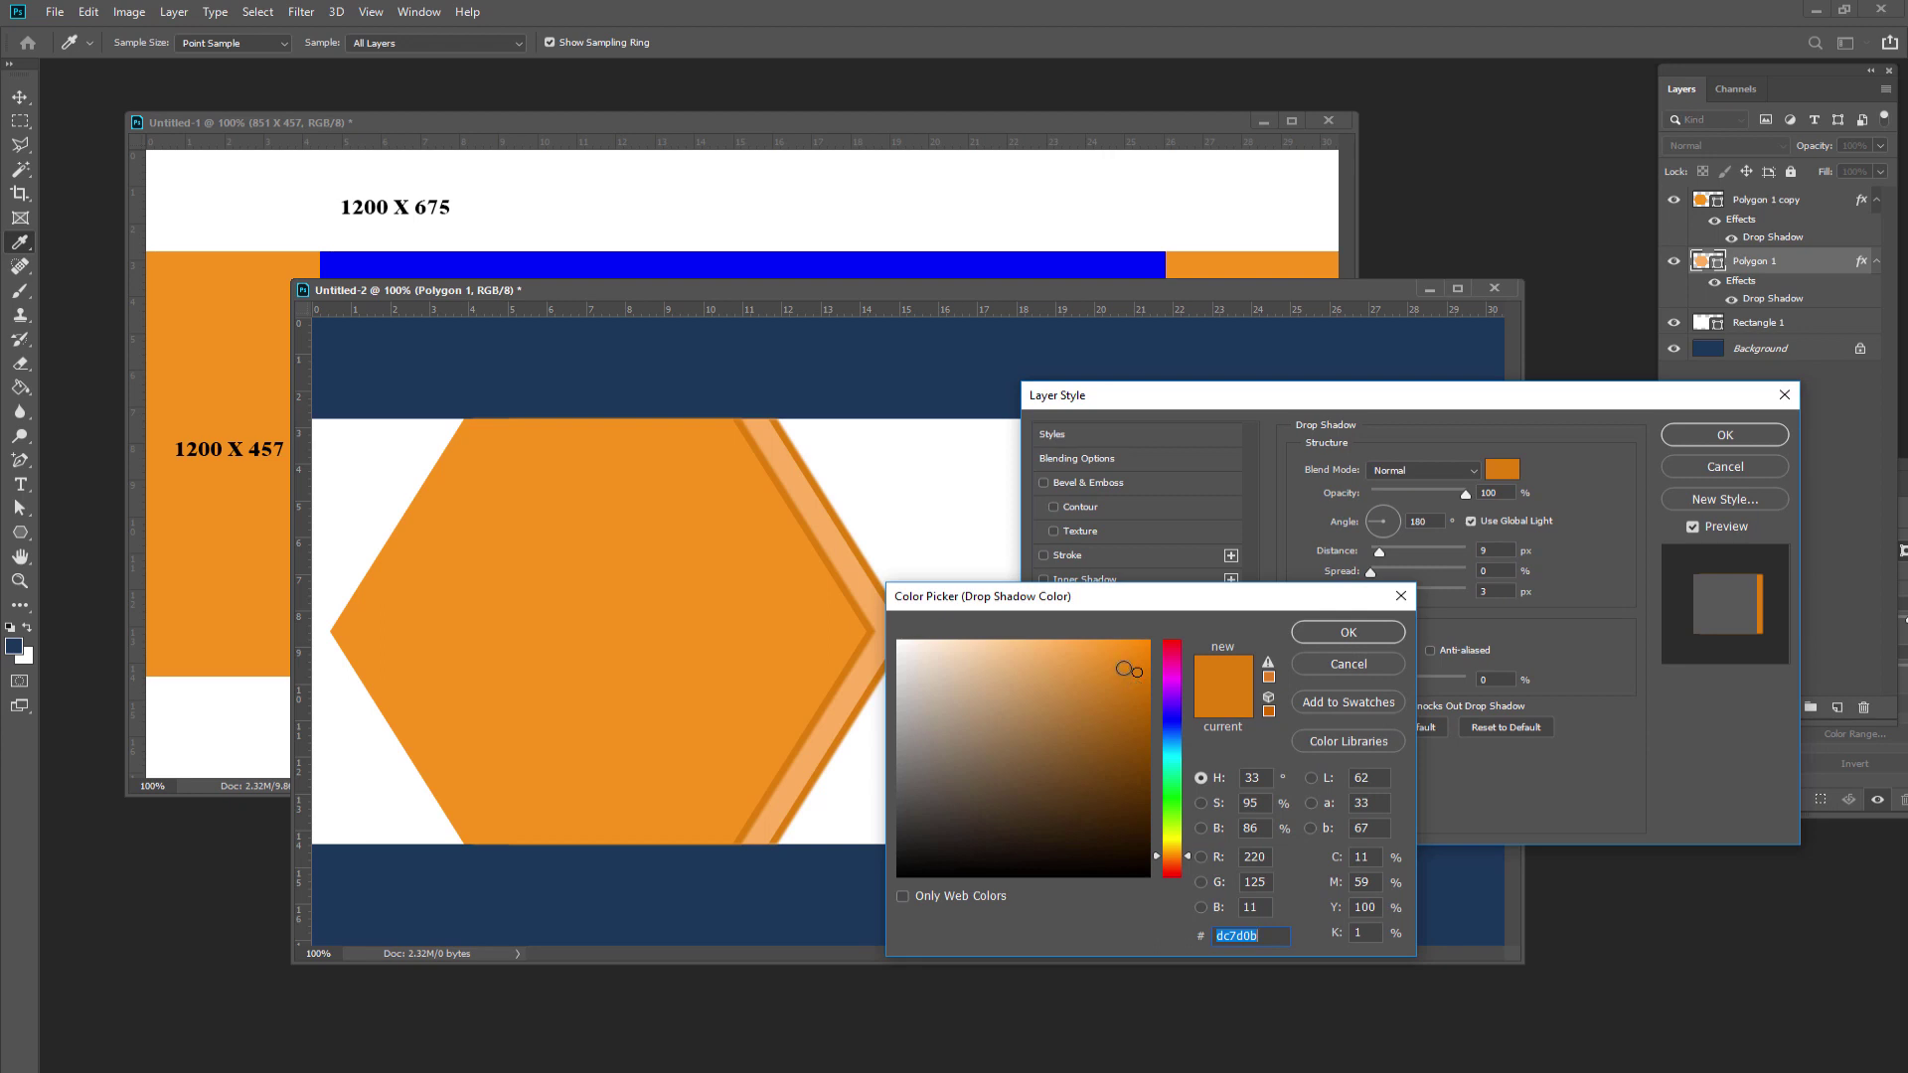
{"action": "left_click", "coordinate": [1093, 664]}
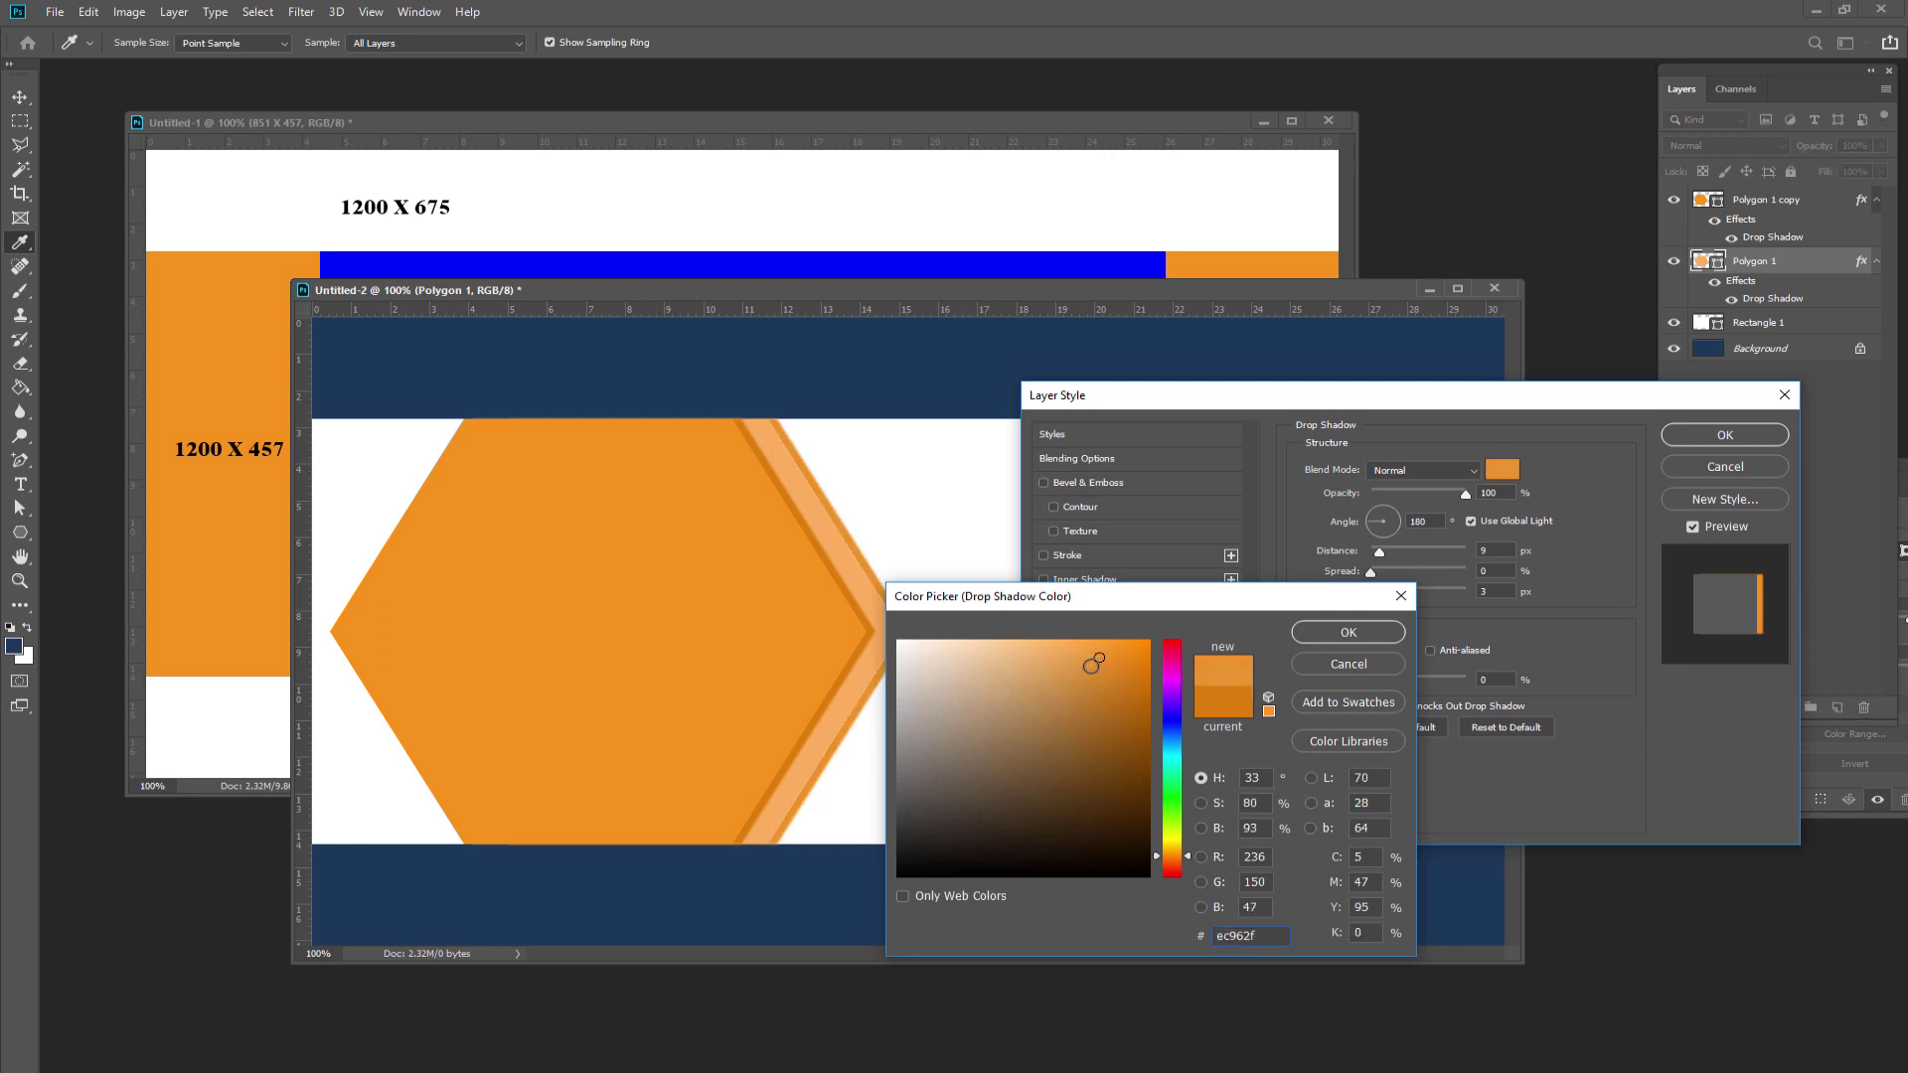
{"action": "left_click", "coordinate": [1108, 693]}
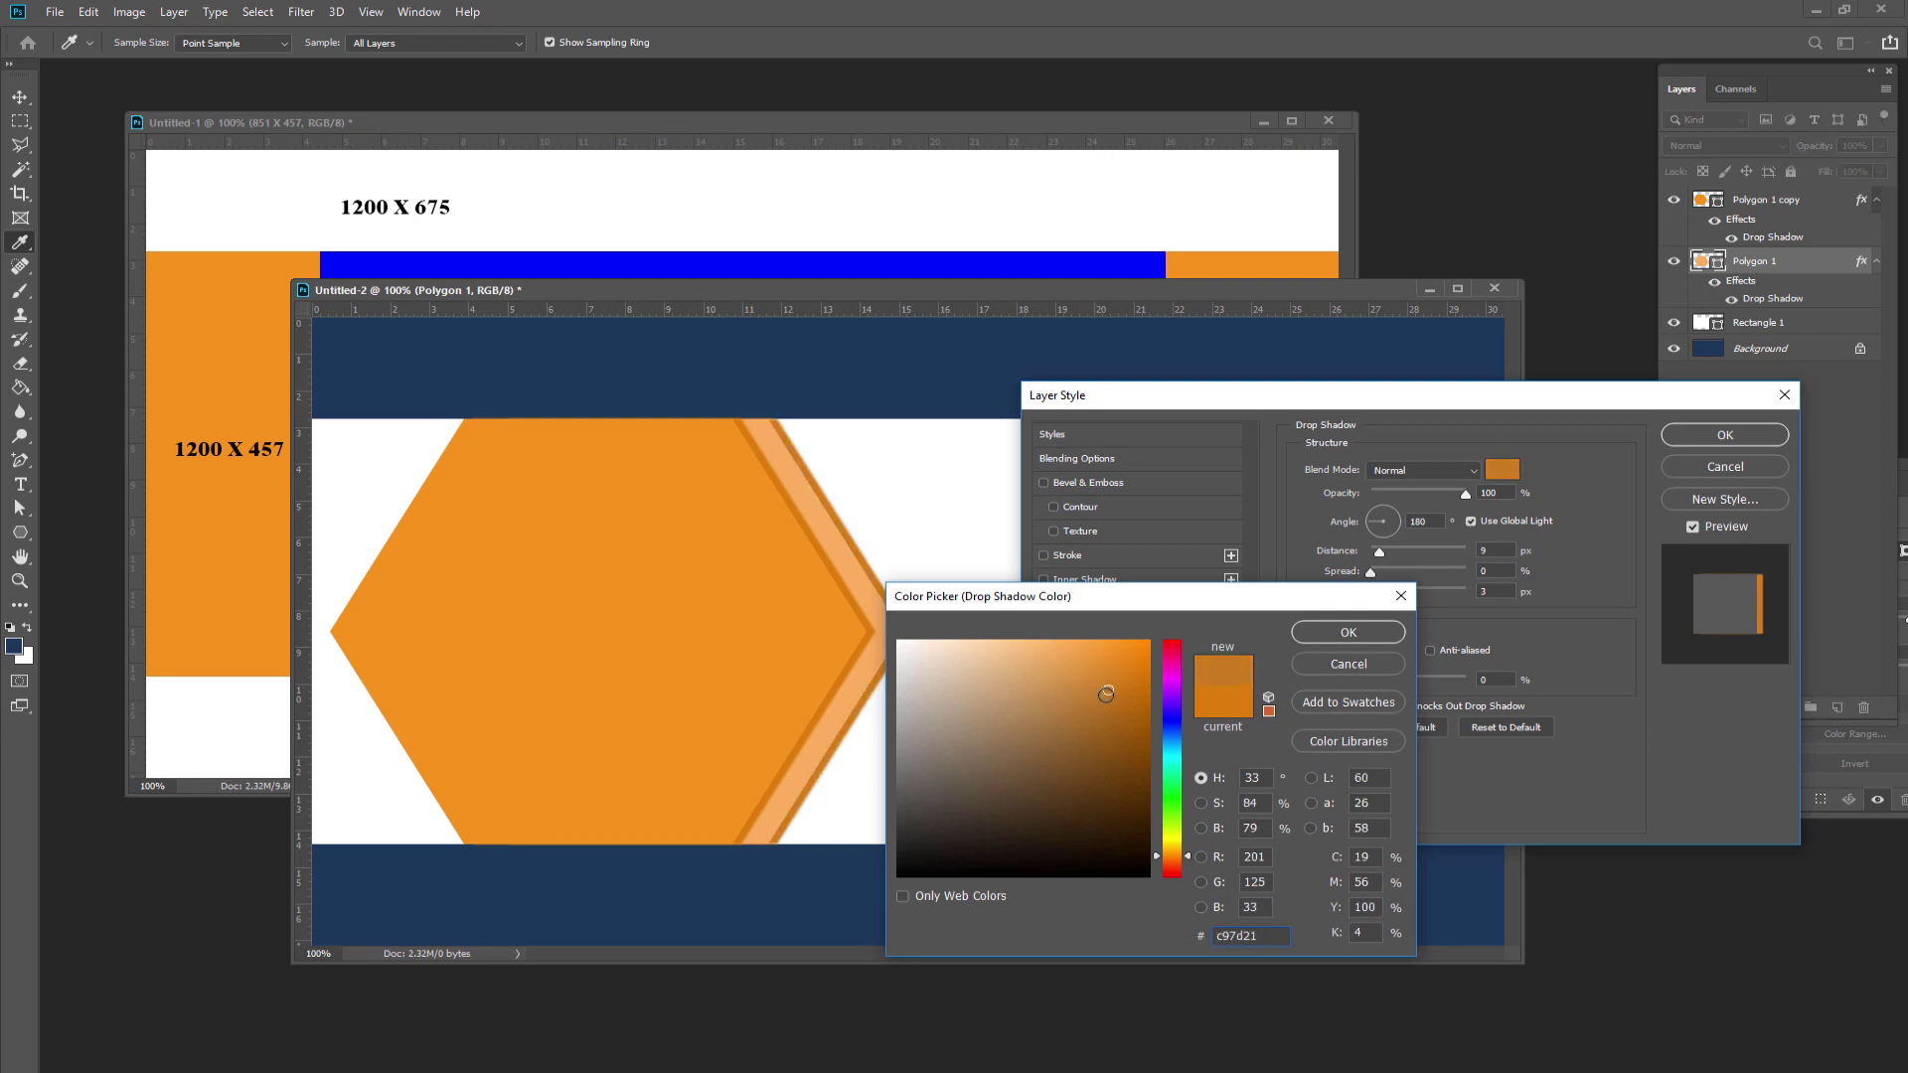
{"action": "left_click", "coordinate": [1342, 633]}
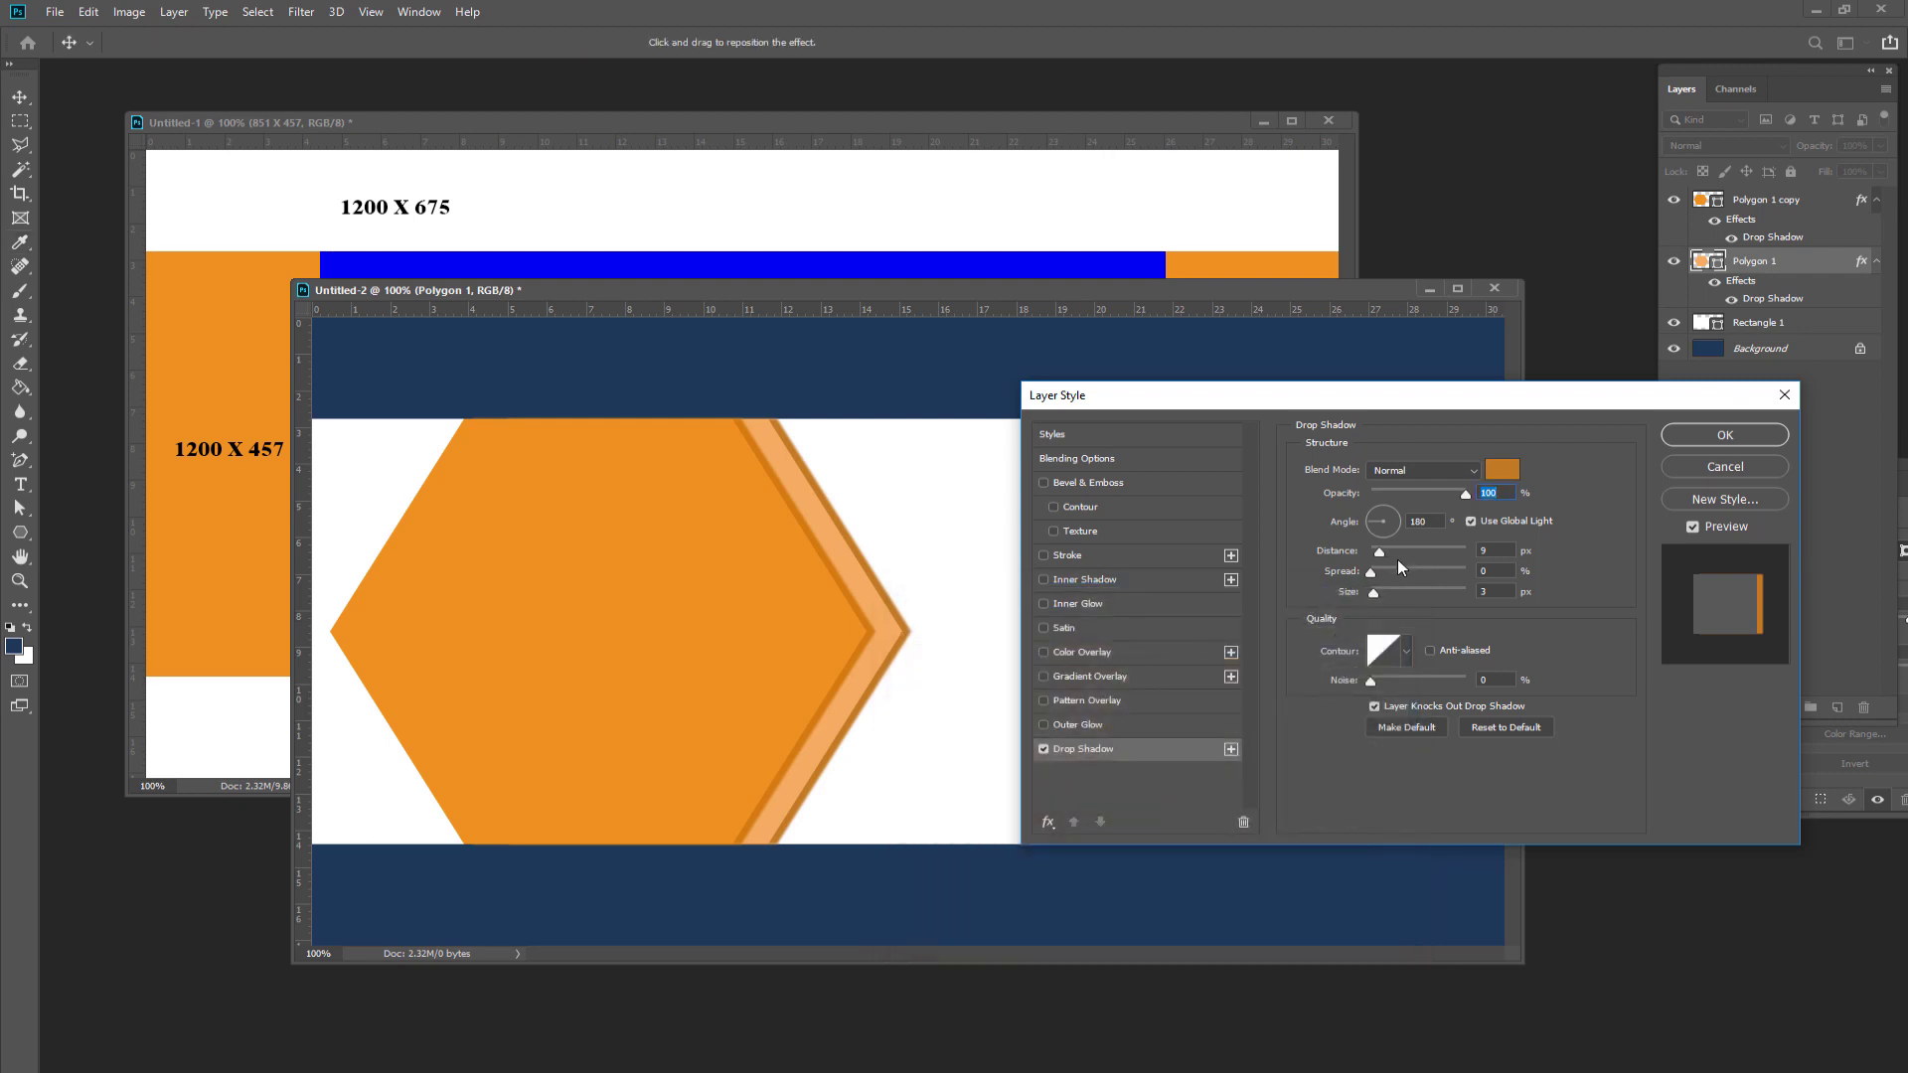
{"action": "left_click_drag", "start_coordinate": [1380, 555], "coordinate": [1375, 555]}
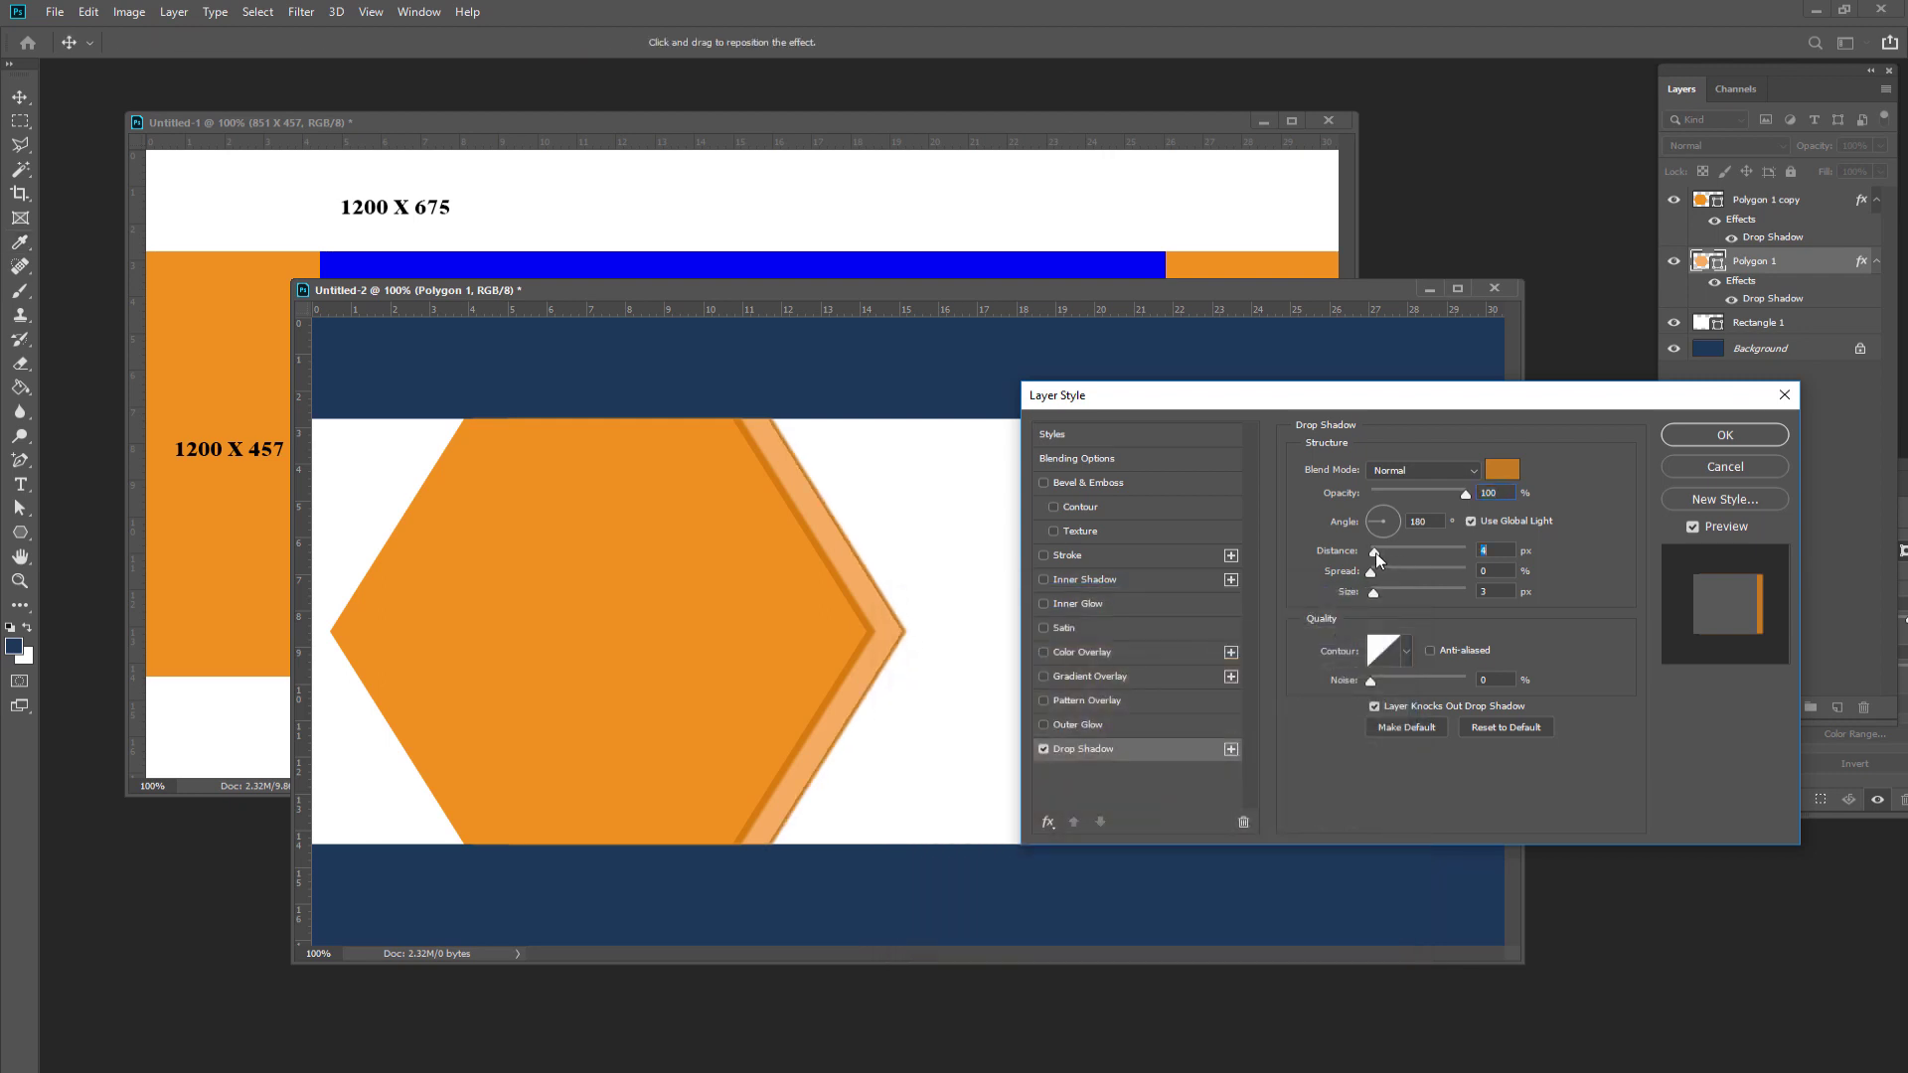
{"action": "left_click_drag", "start_coordinate": [1376, 552], "coordinate": [1378, 551]}
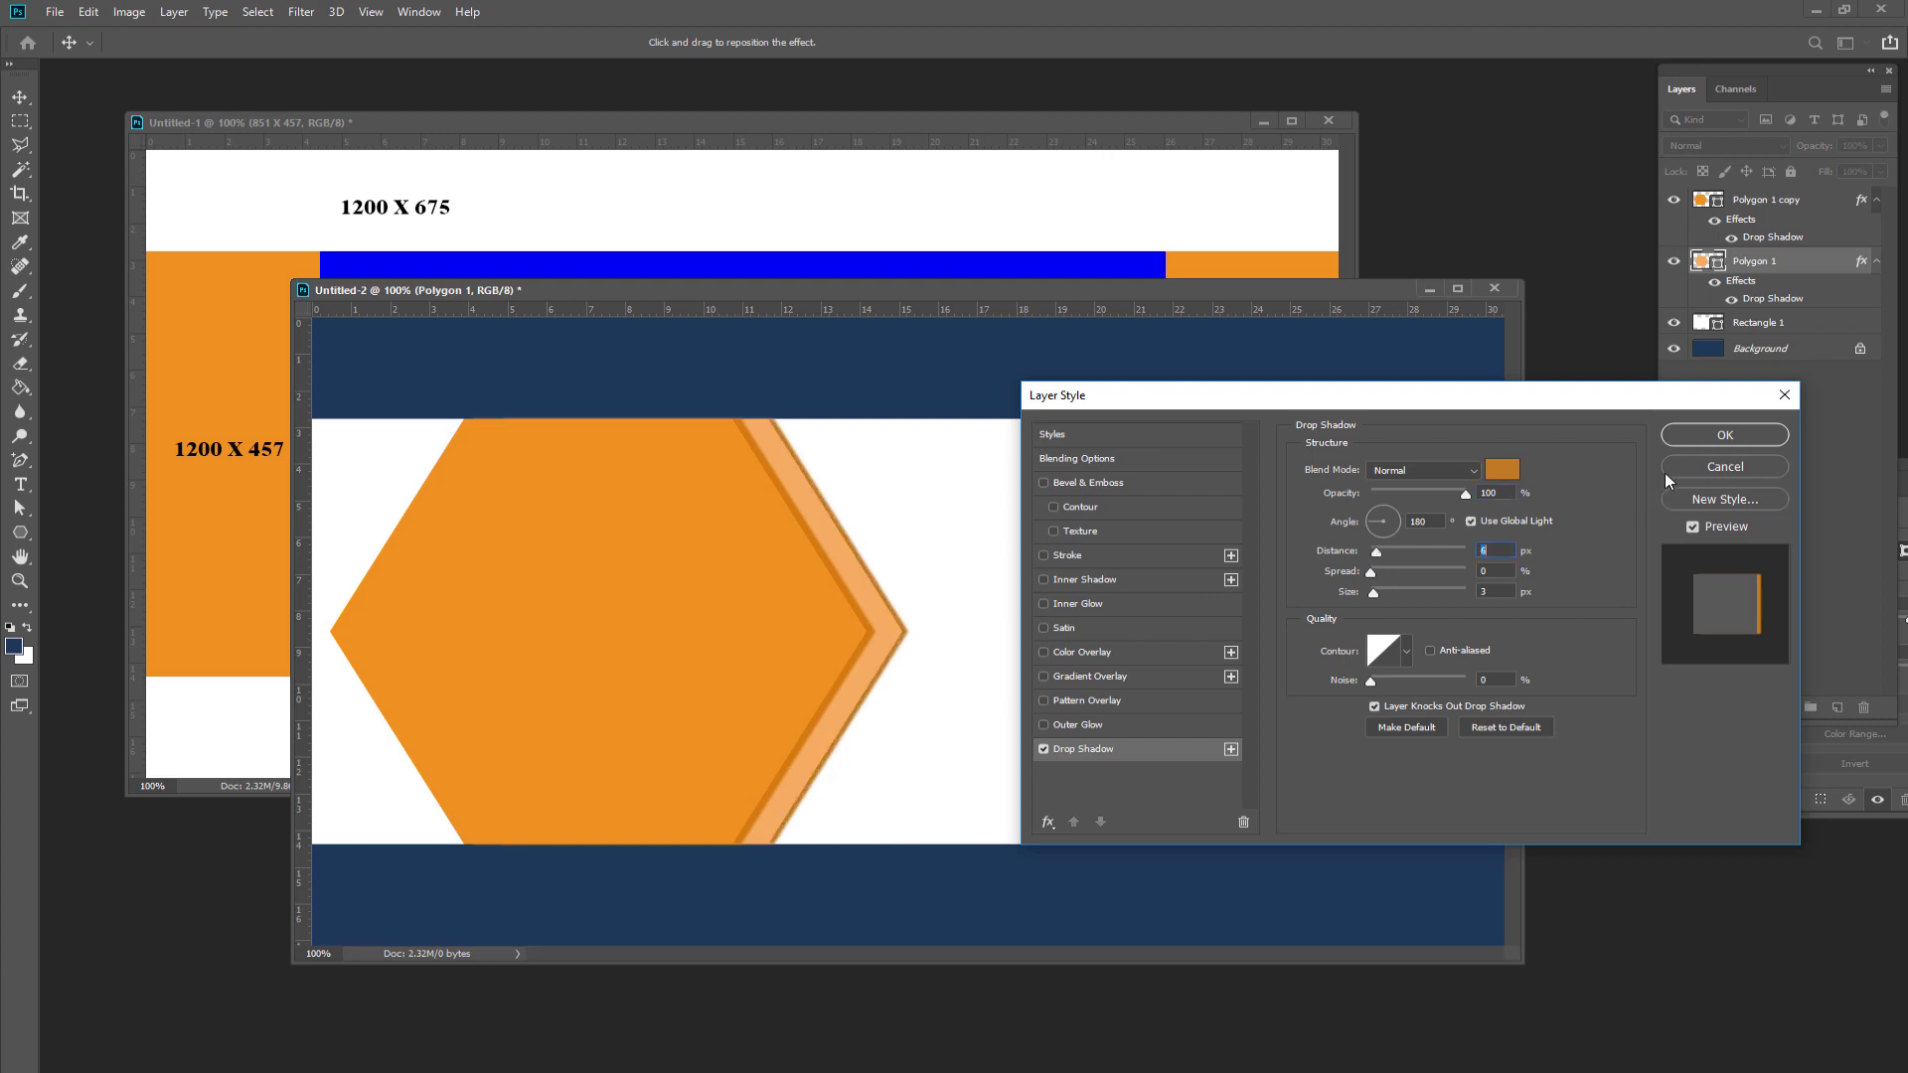
{"action": "left_click", "coordinate": [1690, 437]}
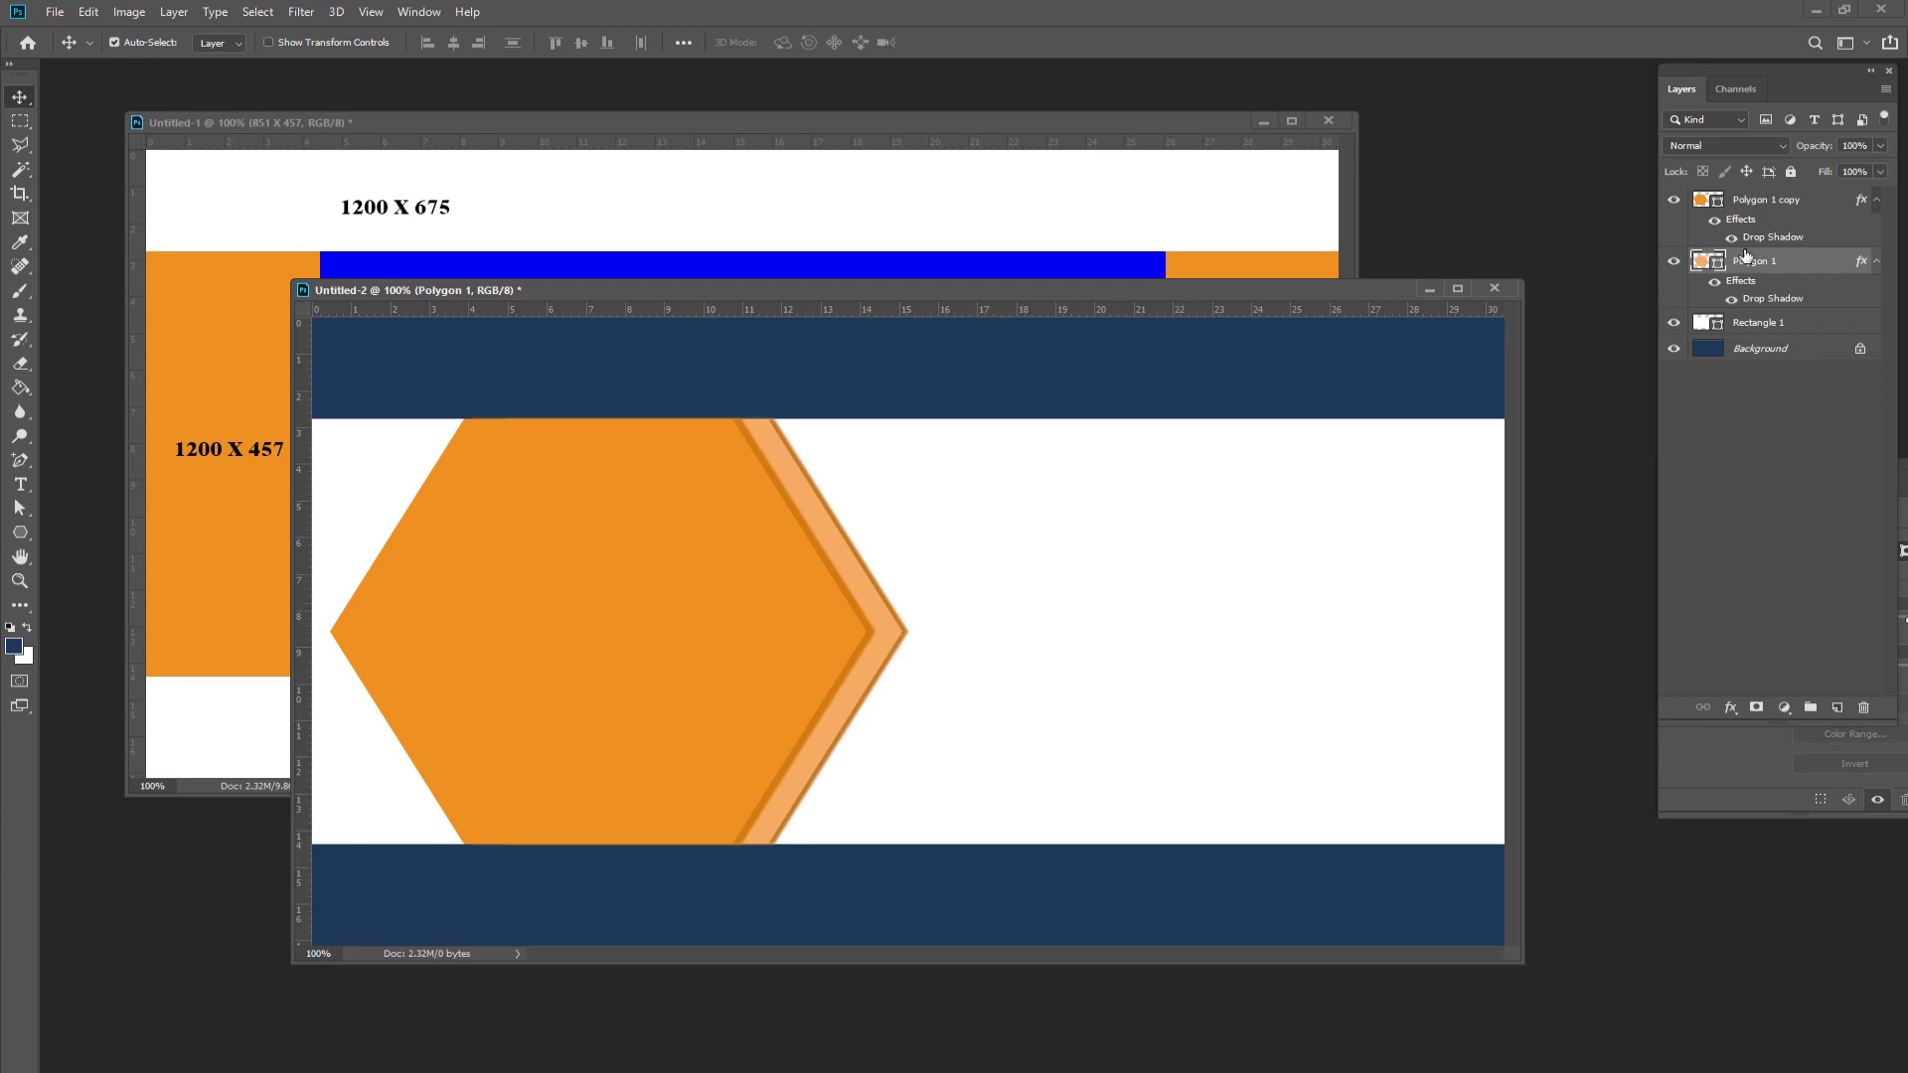
- Duplicate Polygon 1, move the copy down-right, and stack it below Polygon 1
{"action": "key", "text": "ctrl+j"}
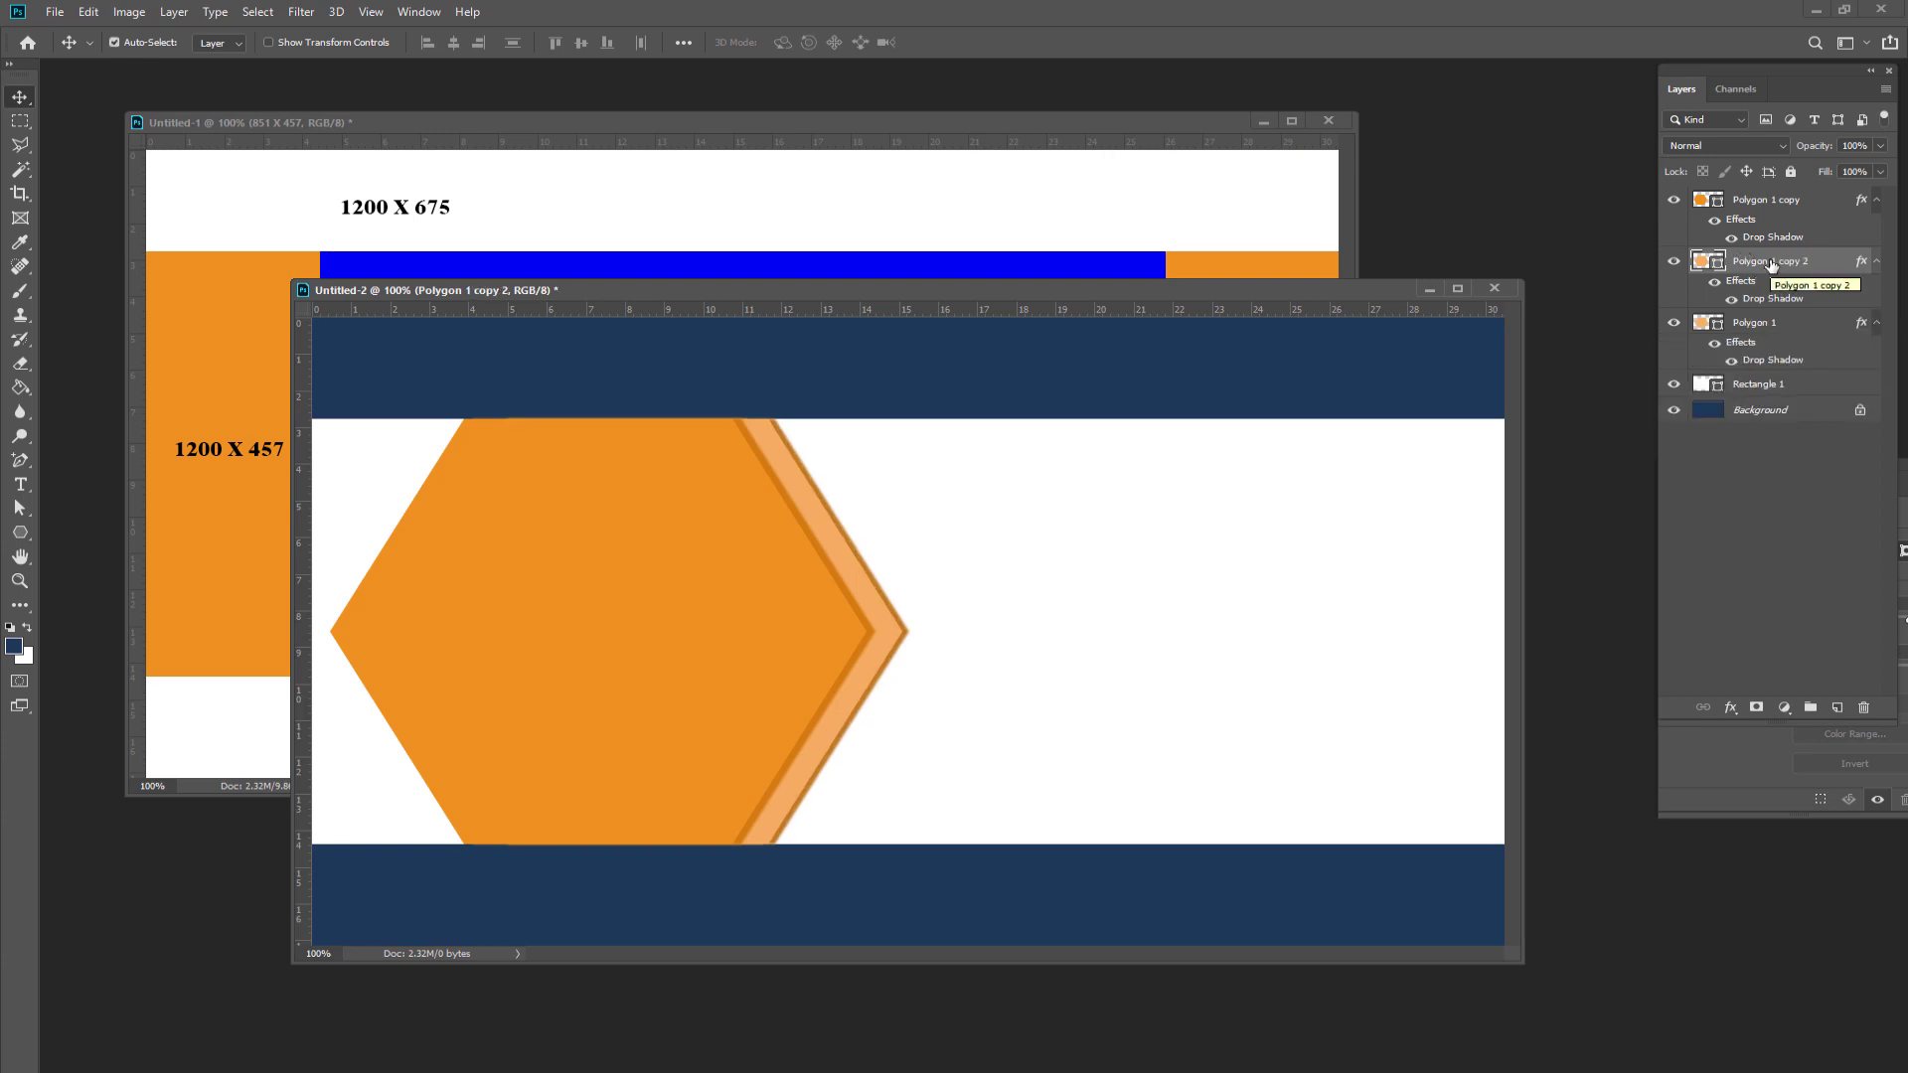
{"action": "key", "text": "Down"}
{"action": "key", "text": "Down"}
{"action": "key", "text": "Down"}
{"action": "key", "text": "Down"}
{"action": "key", "text": "Down"}
{"action": "key", "text": "Down"}
{"action": "key", "text": "Down"}
{"action": "key", "text": "Down"}
{"action": "key", "text": "Down"}
{"action": "key", "text": "Down"}
{"action": "key", "text": "Down"}
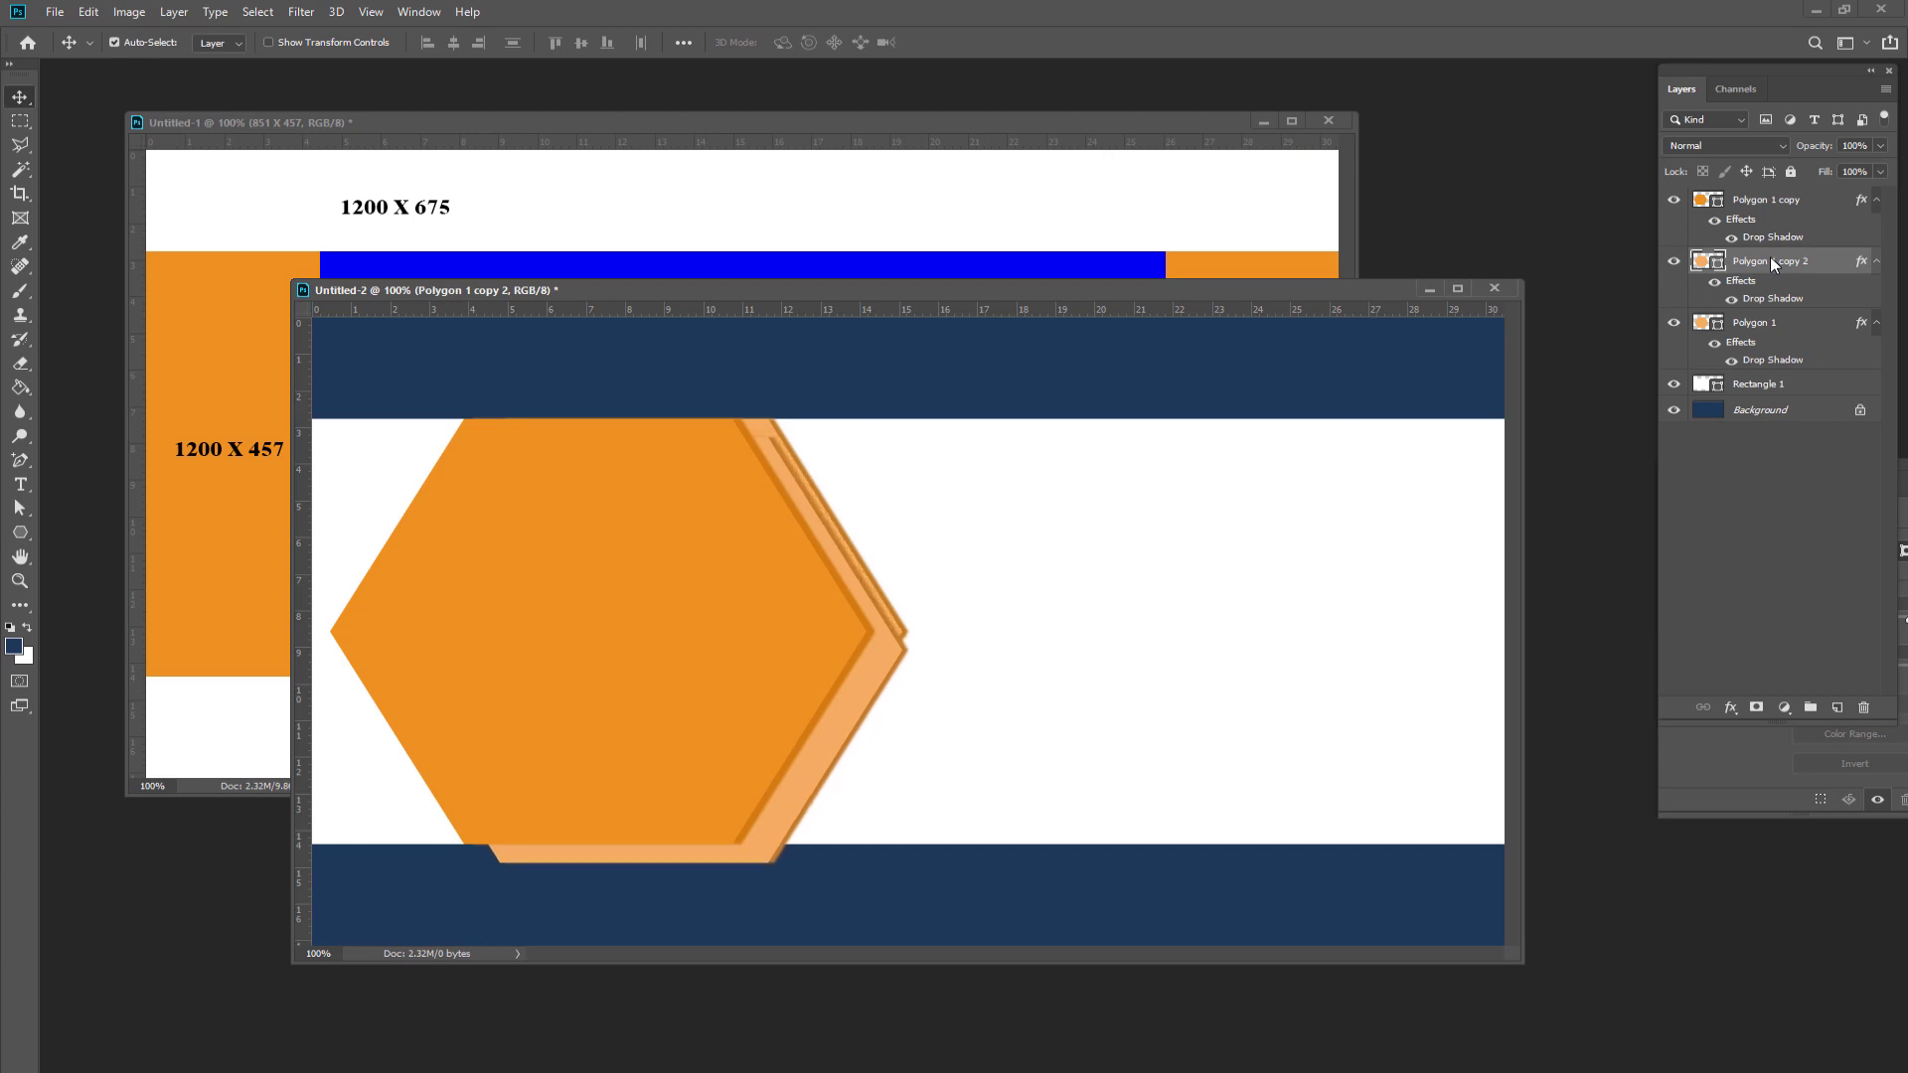
{"action": "key", "text": "Down"}
{"action": "key", "text": "Down"}
{"action": "key", "text": "Down"}
{"action": "key", "text": "Down"}
{"action": "key", "text": "Down"}
{"action": "key", "text": "Down"}
{"action": "key", "text": "Down"}
{"action": "key", "text": "Down"}
{"action": "key", "text": "Down"}
{"action": "key", "text": "Down"}
{"action": "key", "text": "Down"}
{"action": "key", "text": "Down"}
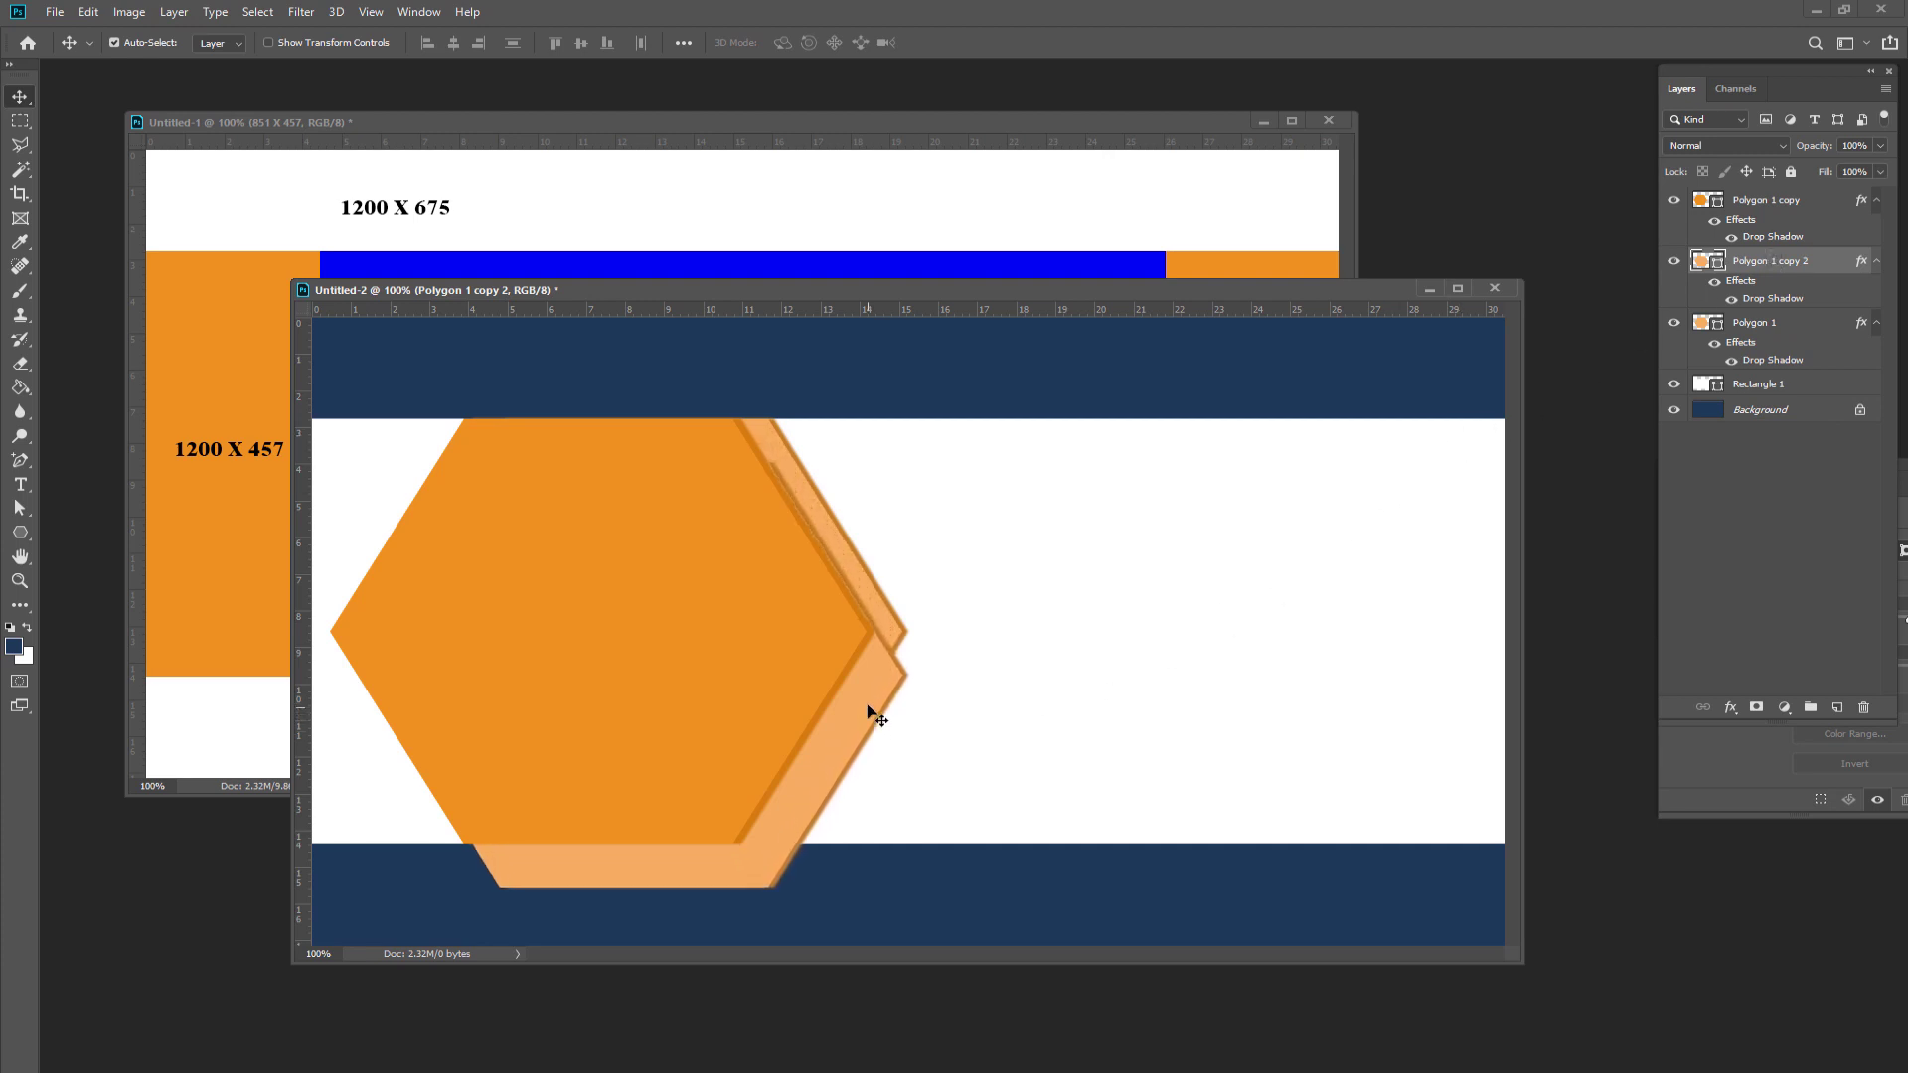
{"action": "left_click_drag", "start_coordinate": [868, 707], "coordinate": [890, 763]}
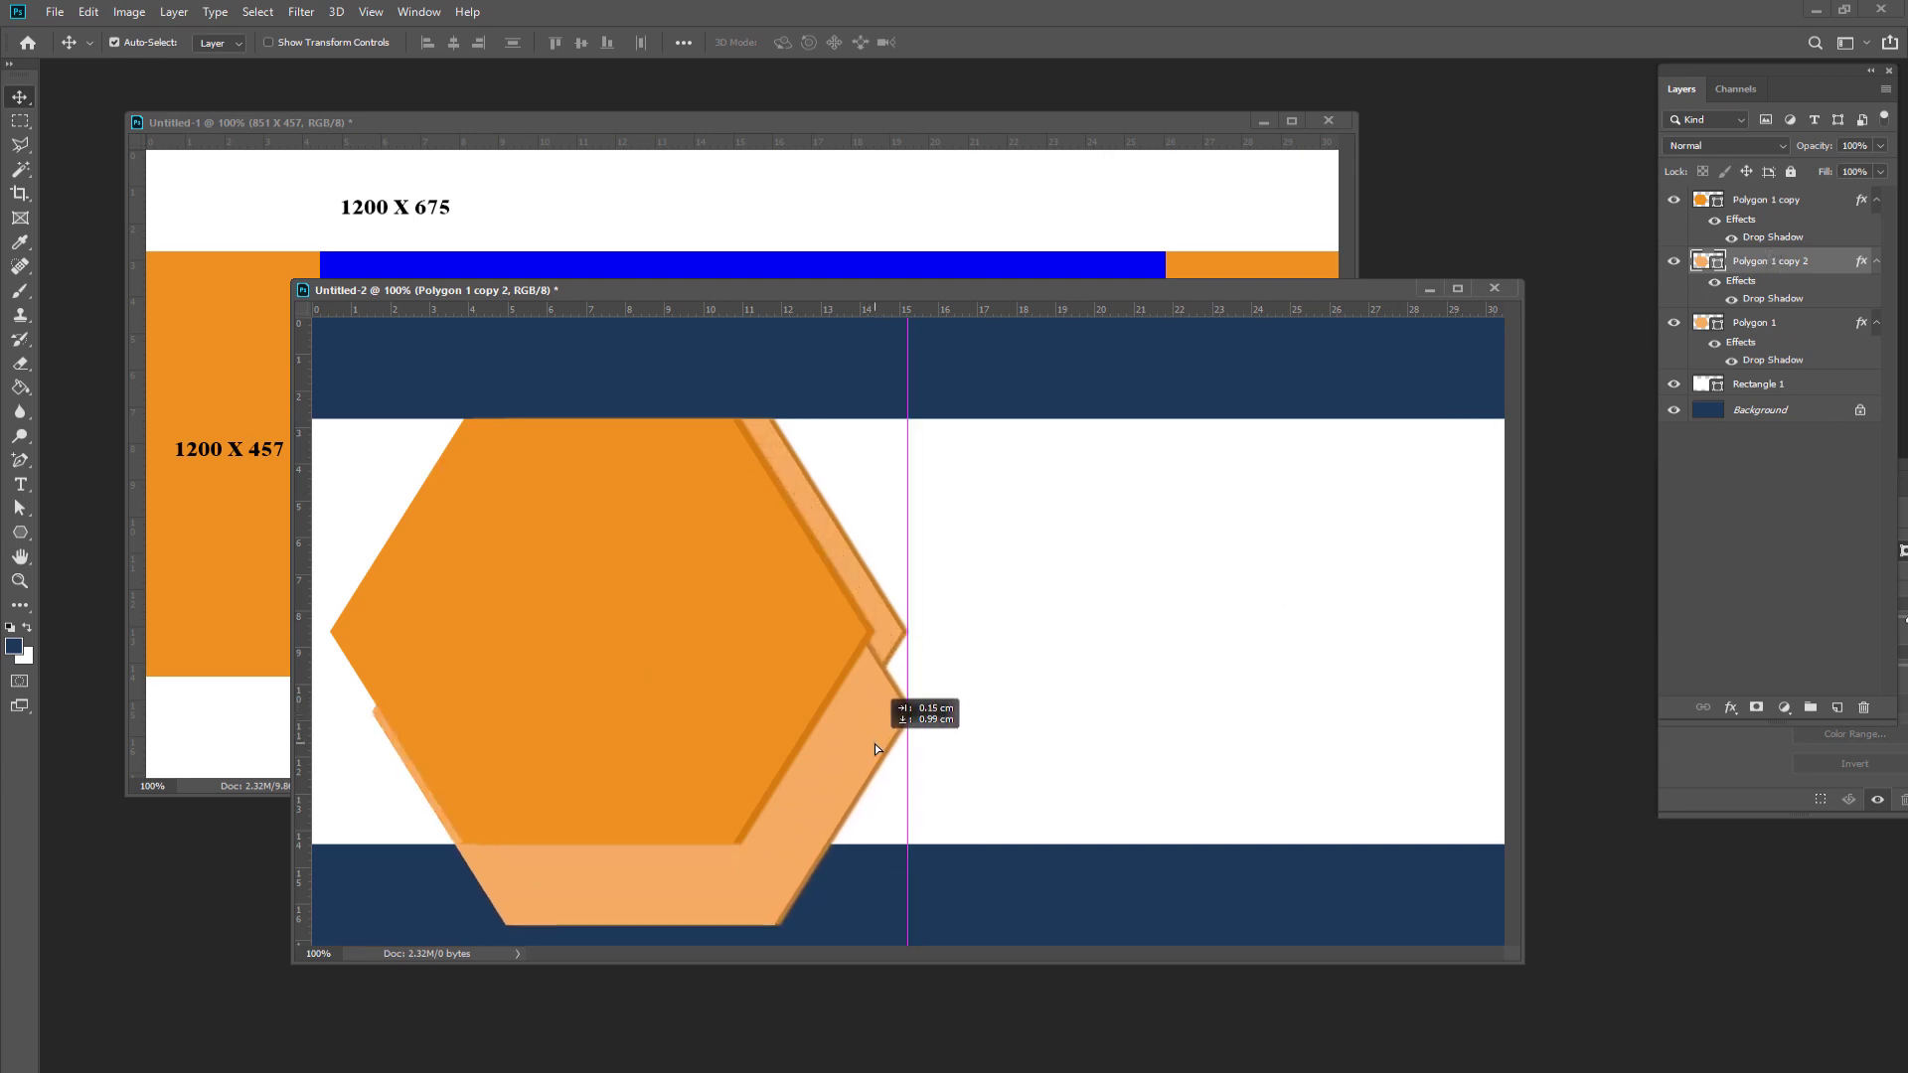
{"action": "left_click_drag", "start_coordinate": [890, 764], "coordinate": [922, 771]}
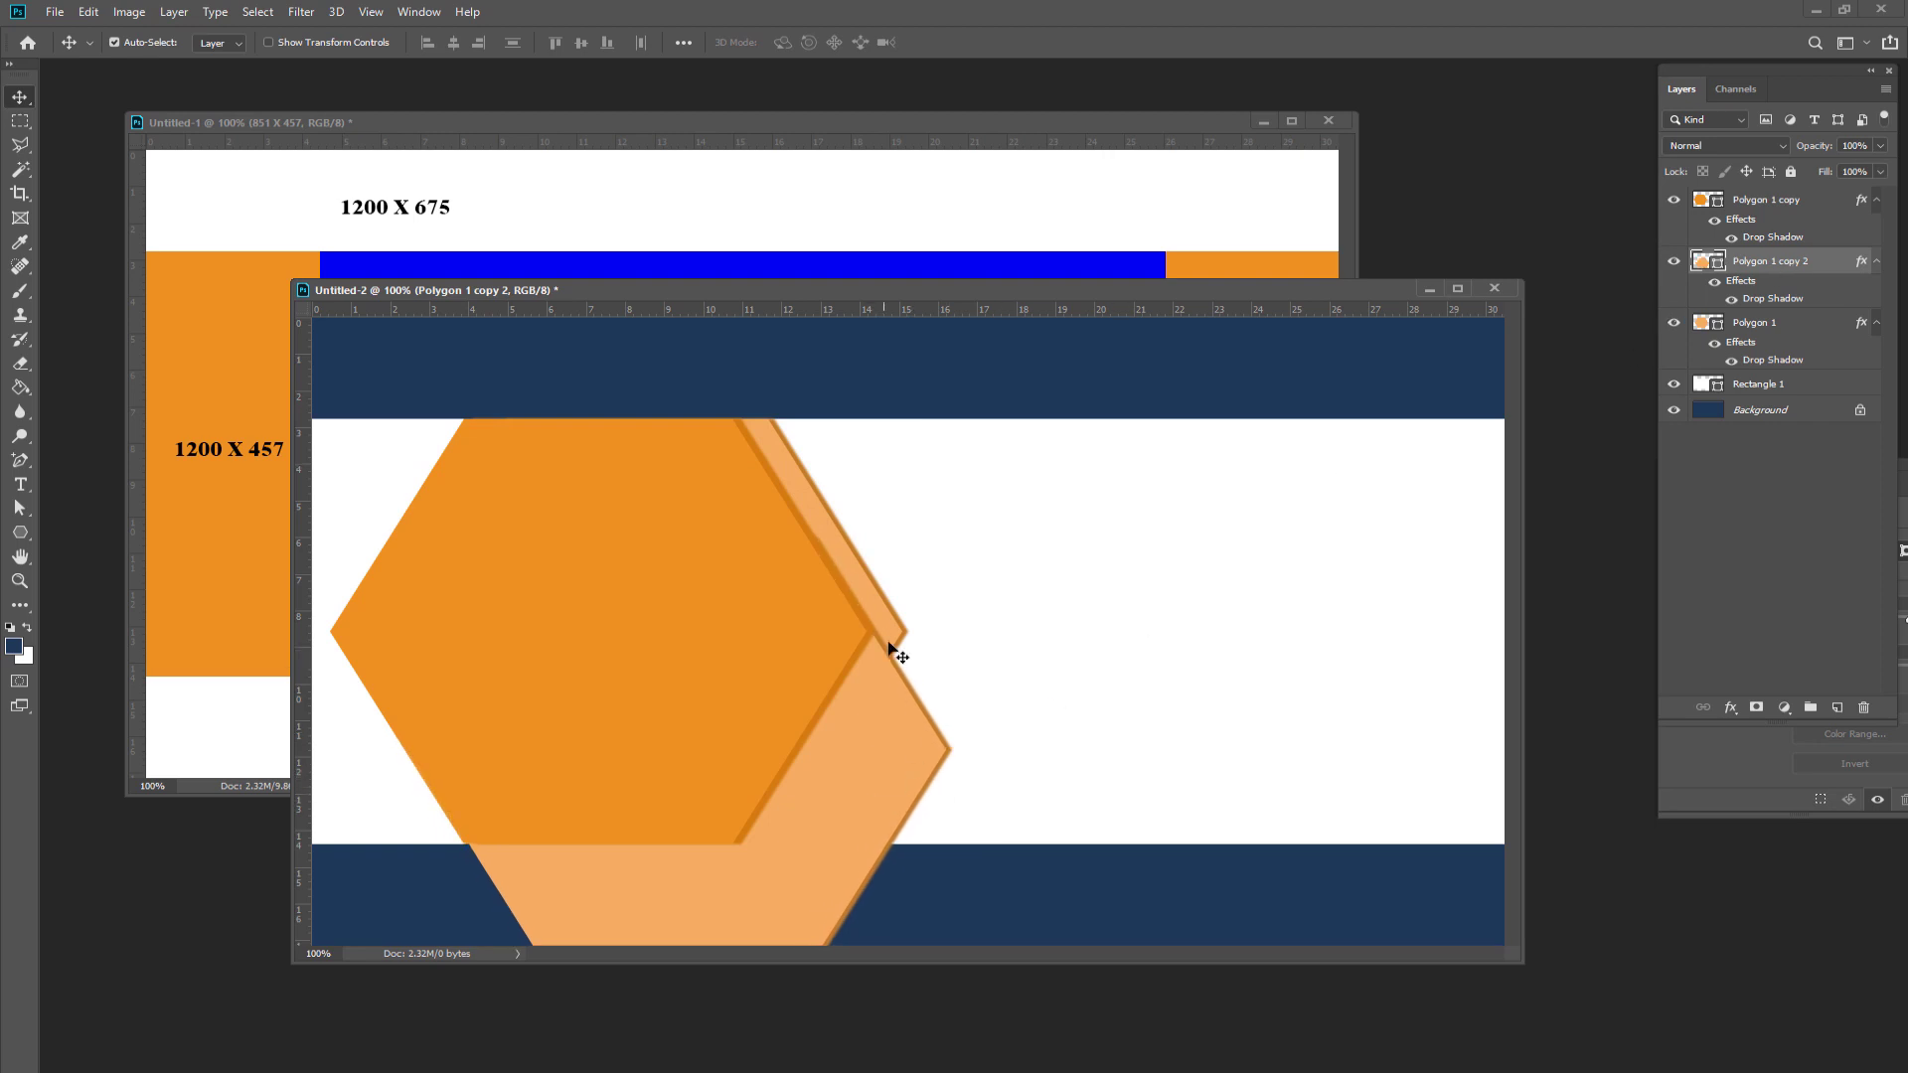
{"action": "left_click_drag", "start_coordinate": [1794, 266], "coordinate": [1762, 369]}
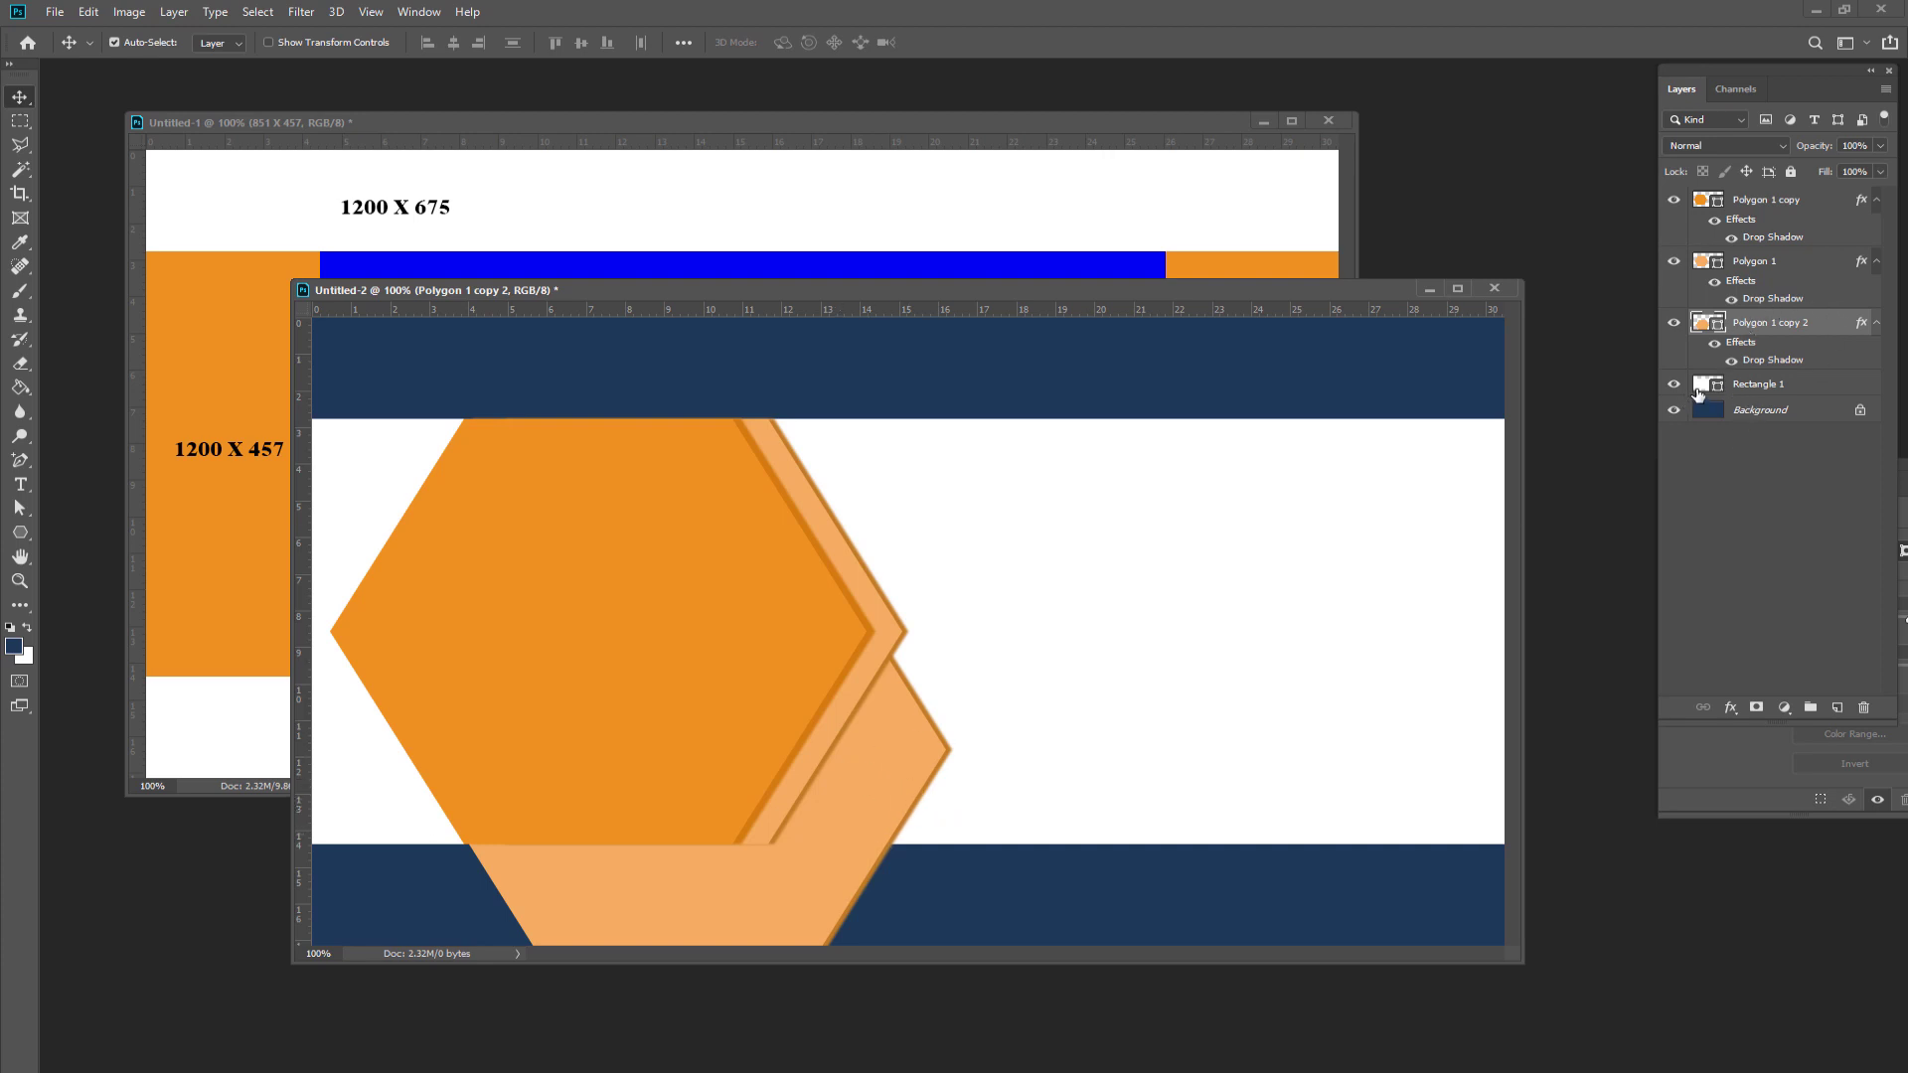
- Fine-tune the position of the third hexagon, Polygon 1 copy 2
{"action": "left_click", "coordinate": [1710, 393]}
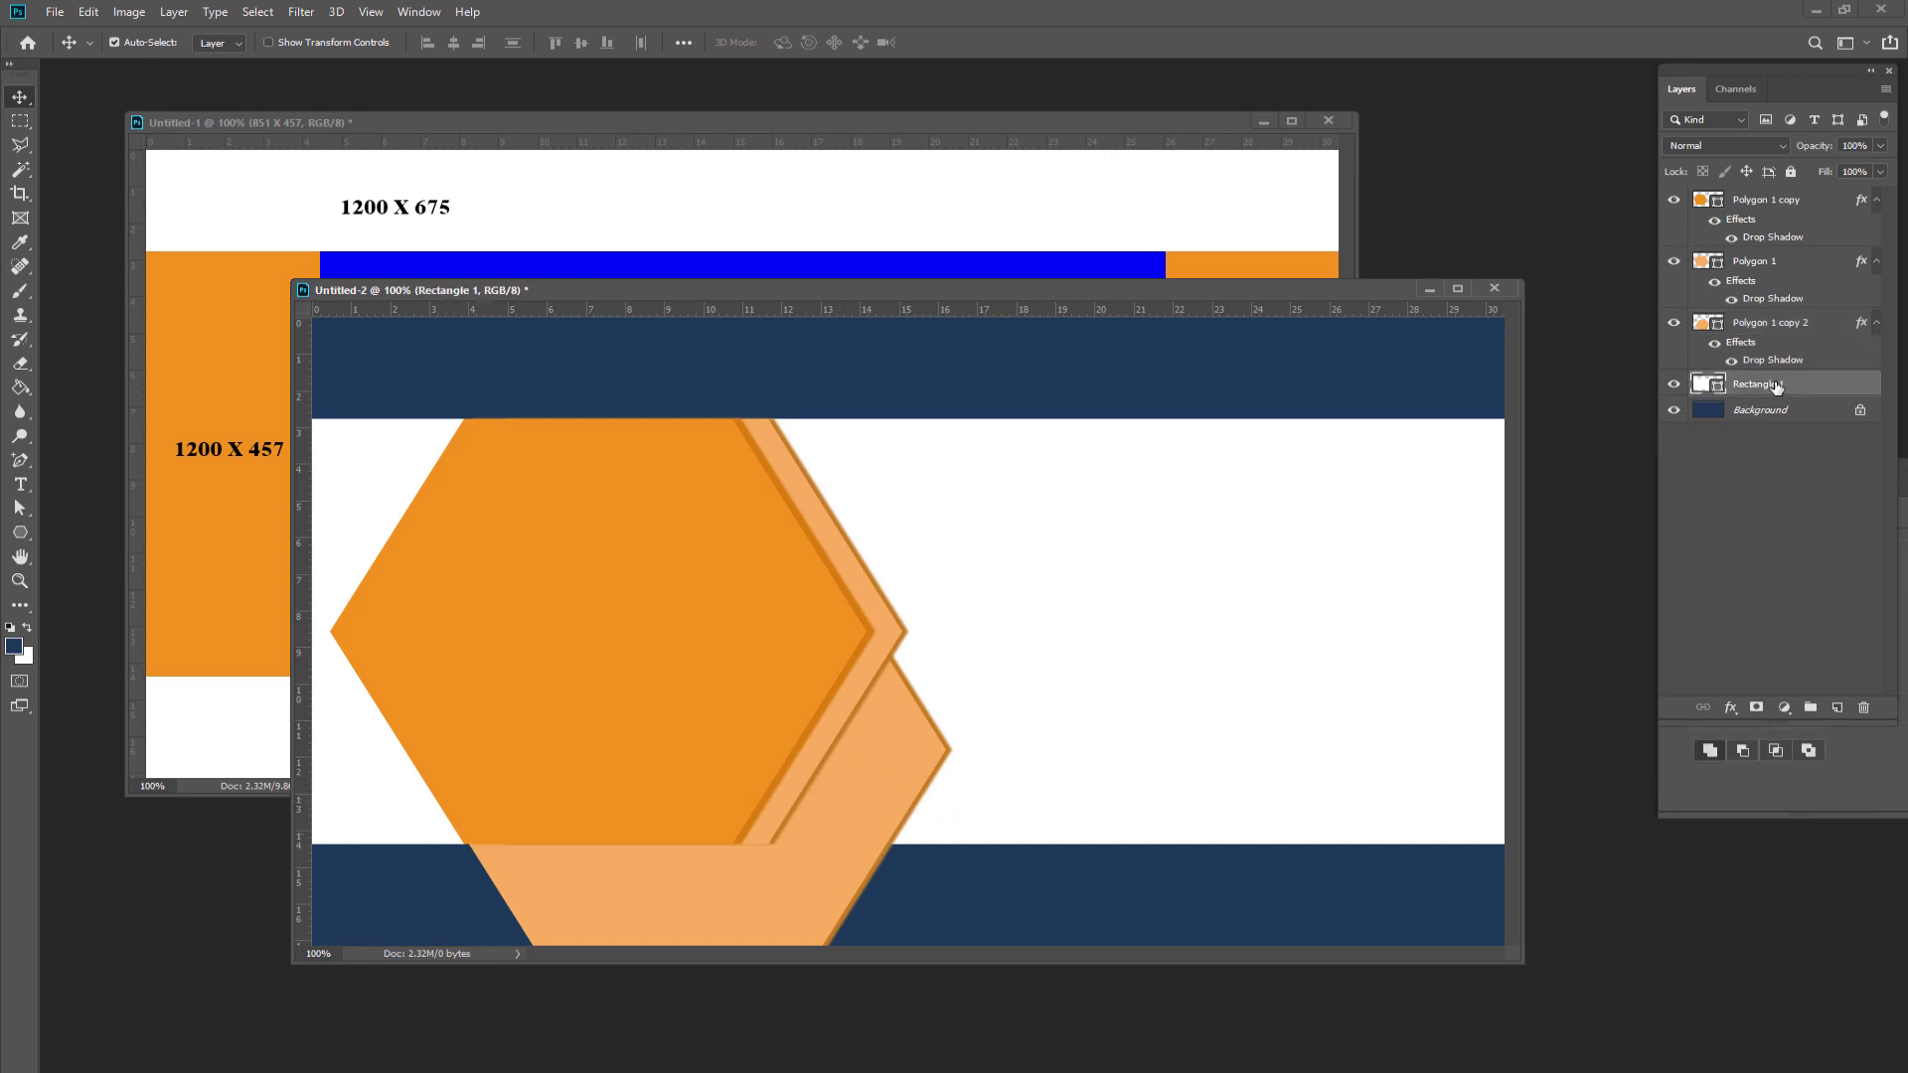
{"action": "left_click", "coordinate": [1773, 328]}
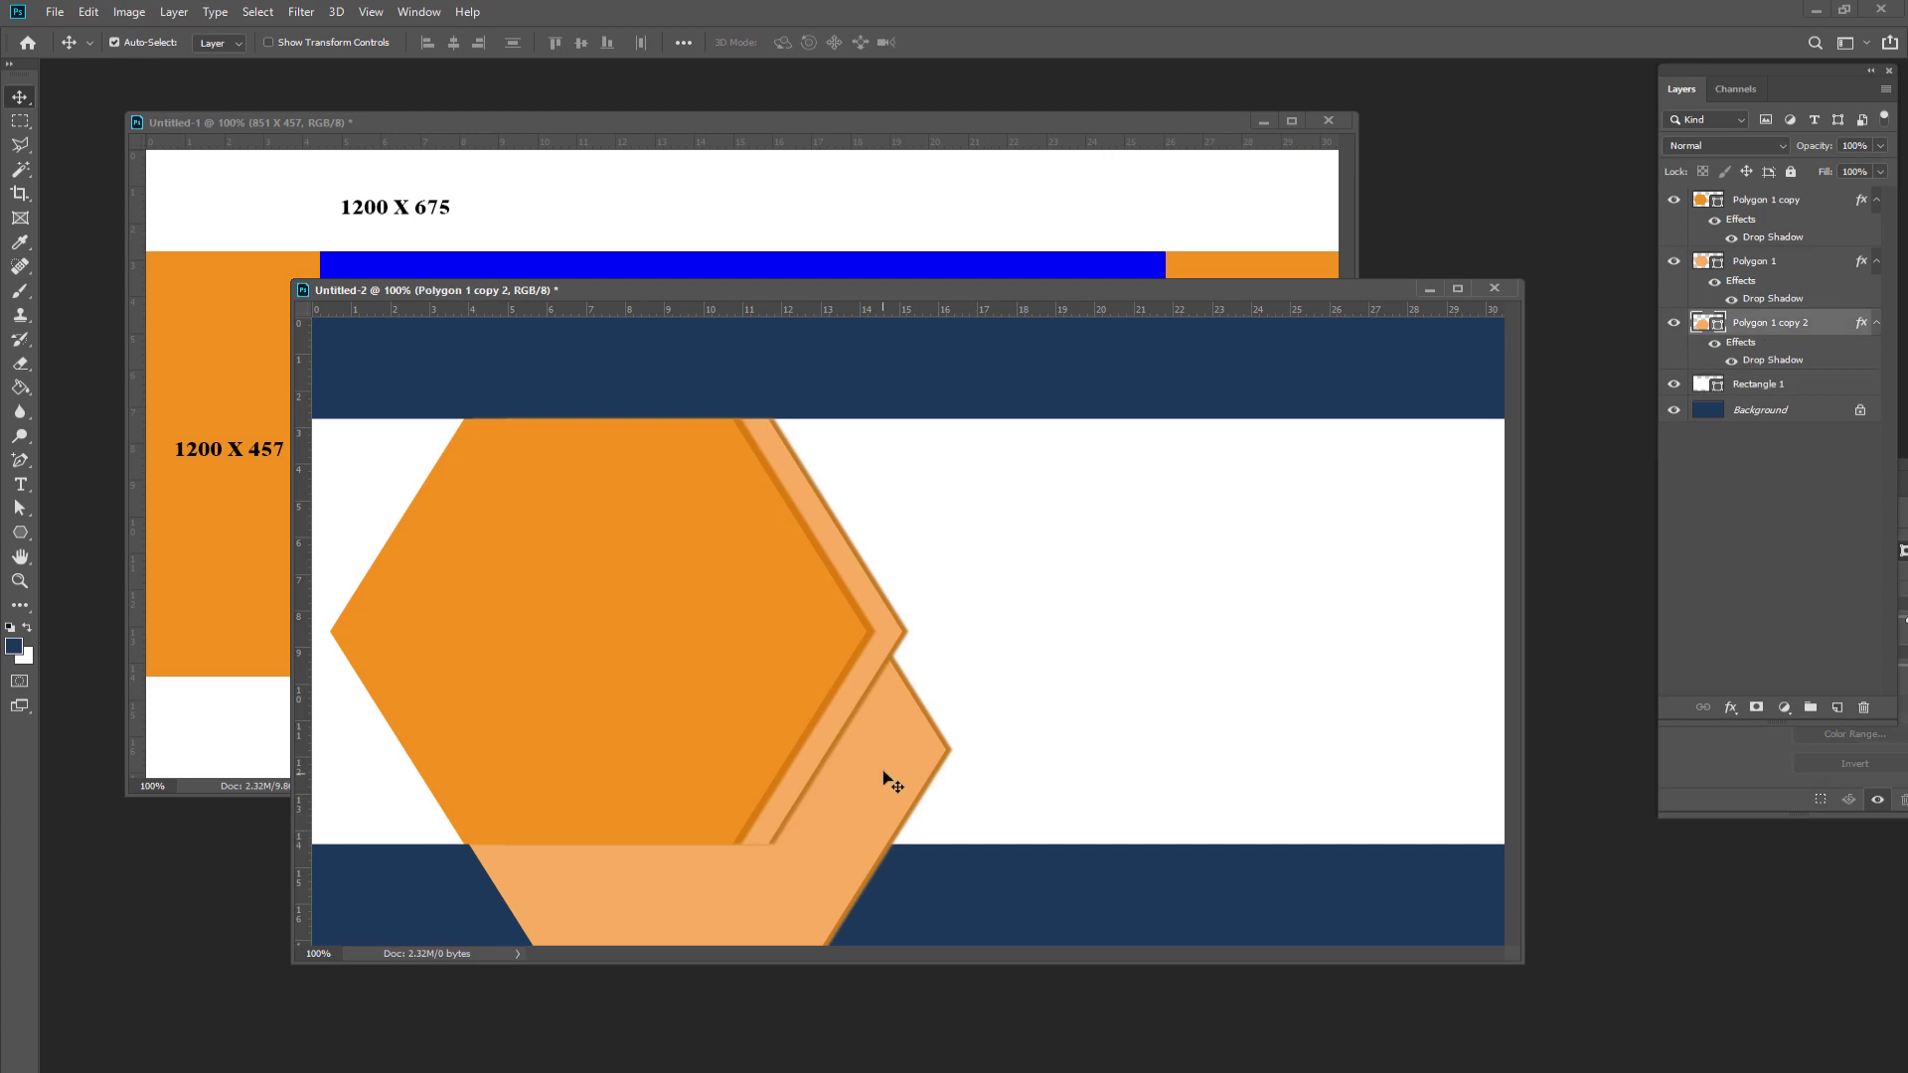
{"action": "left_click_drag", "start_coordinate": [884, 772], "coordinate": [877, 762]}
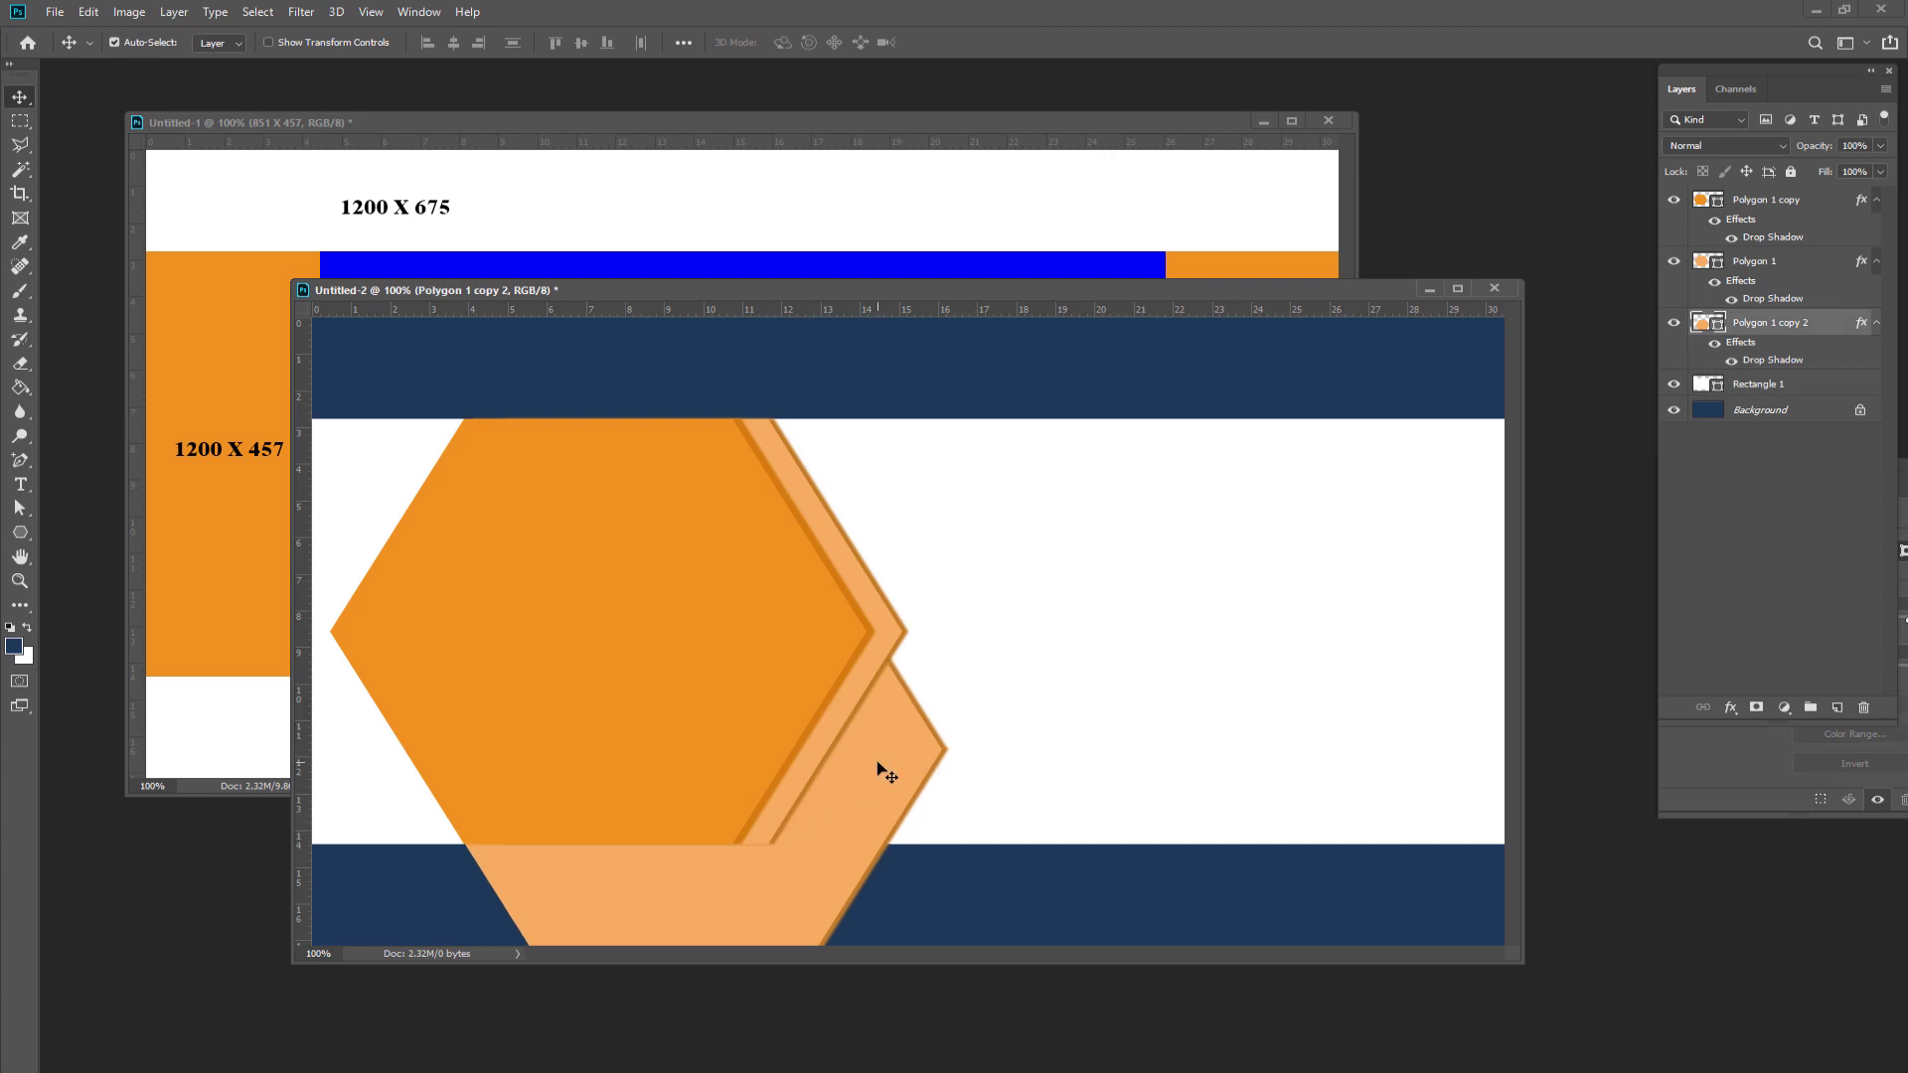
{"action": "key", "text": "Down"}
{"action": "key", "text": "Down"}
{"action": "key", "text": "Down"}
{"action": "key", "text": "Left"}
{"action": "key", "text": "Left"}
{"action": "key", "text": "Down"}
{"action": "key", "text": "Down"}
{"action": "key", "text": "Down"}
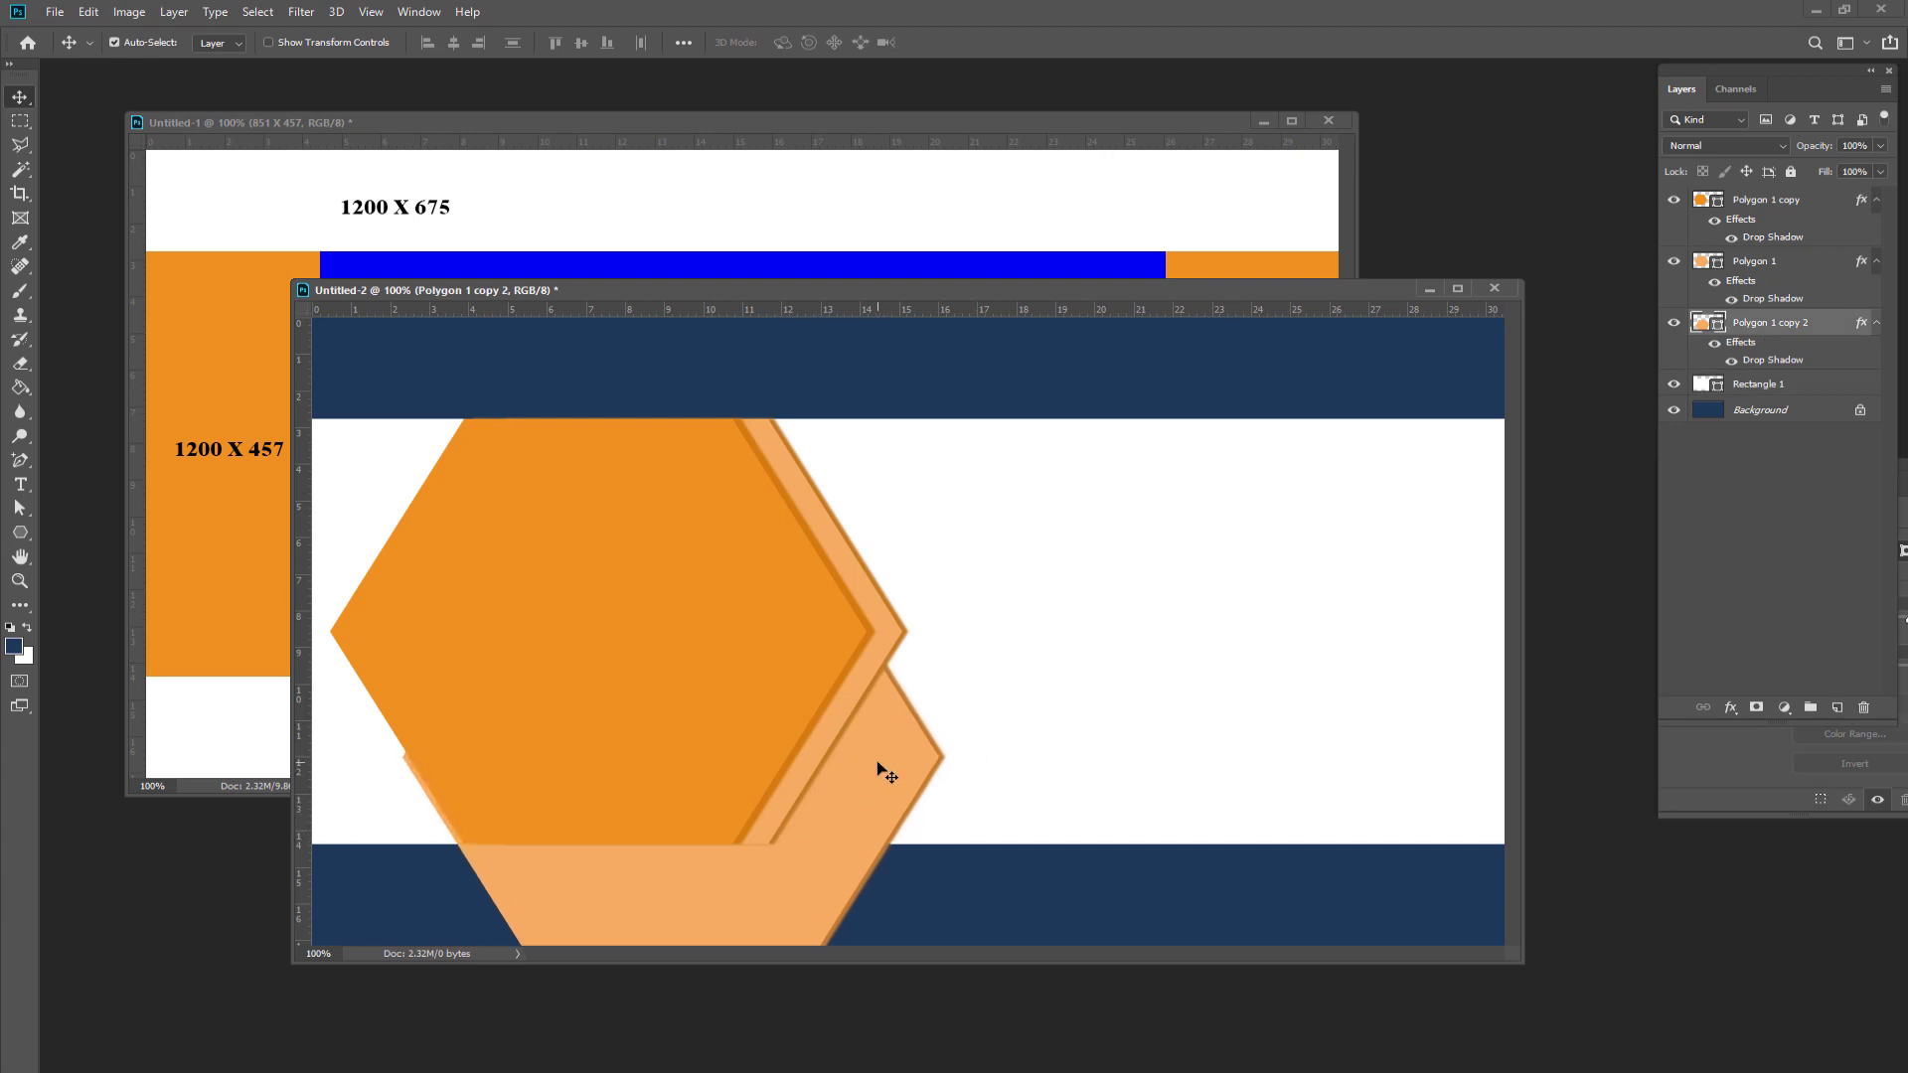
{"action": "key", "text": "Right"}
{"action": "key", "text": "Right"}
{"action": "key", "text": "Right"}
{"action": "key", "text": "Right"}
{"action": "key", "text": "Right"}
{"action": "key", "text": "Right"}
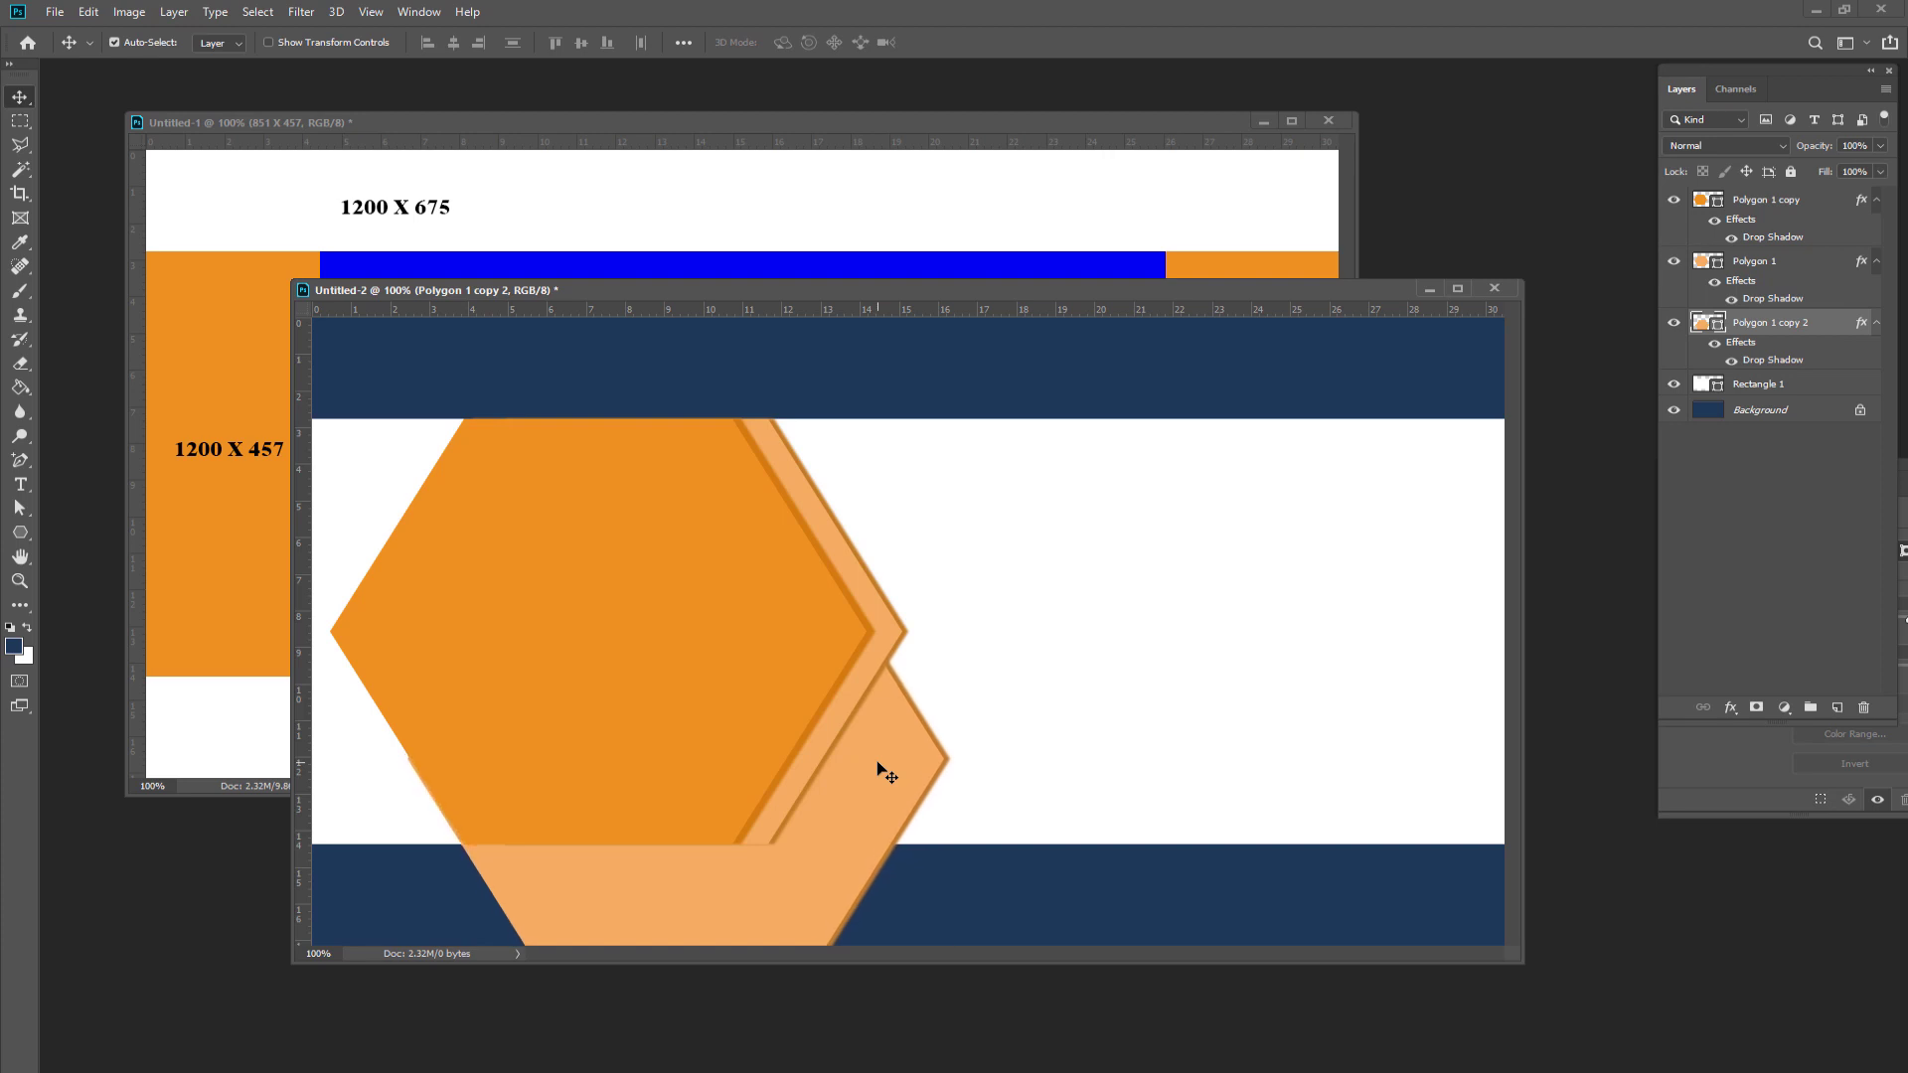
{"action": "key", "text": "Left"}
- Shift all three hexagon layers about 50 px right, then select Rectangle 1
{"action": "left_click", "coordinate": [1777, 208]}
{"action": "left_click", "coordinate": [1769, 281], "text": "ctrl"}
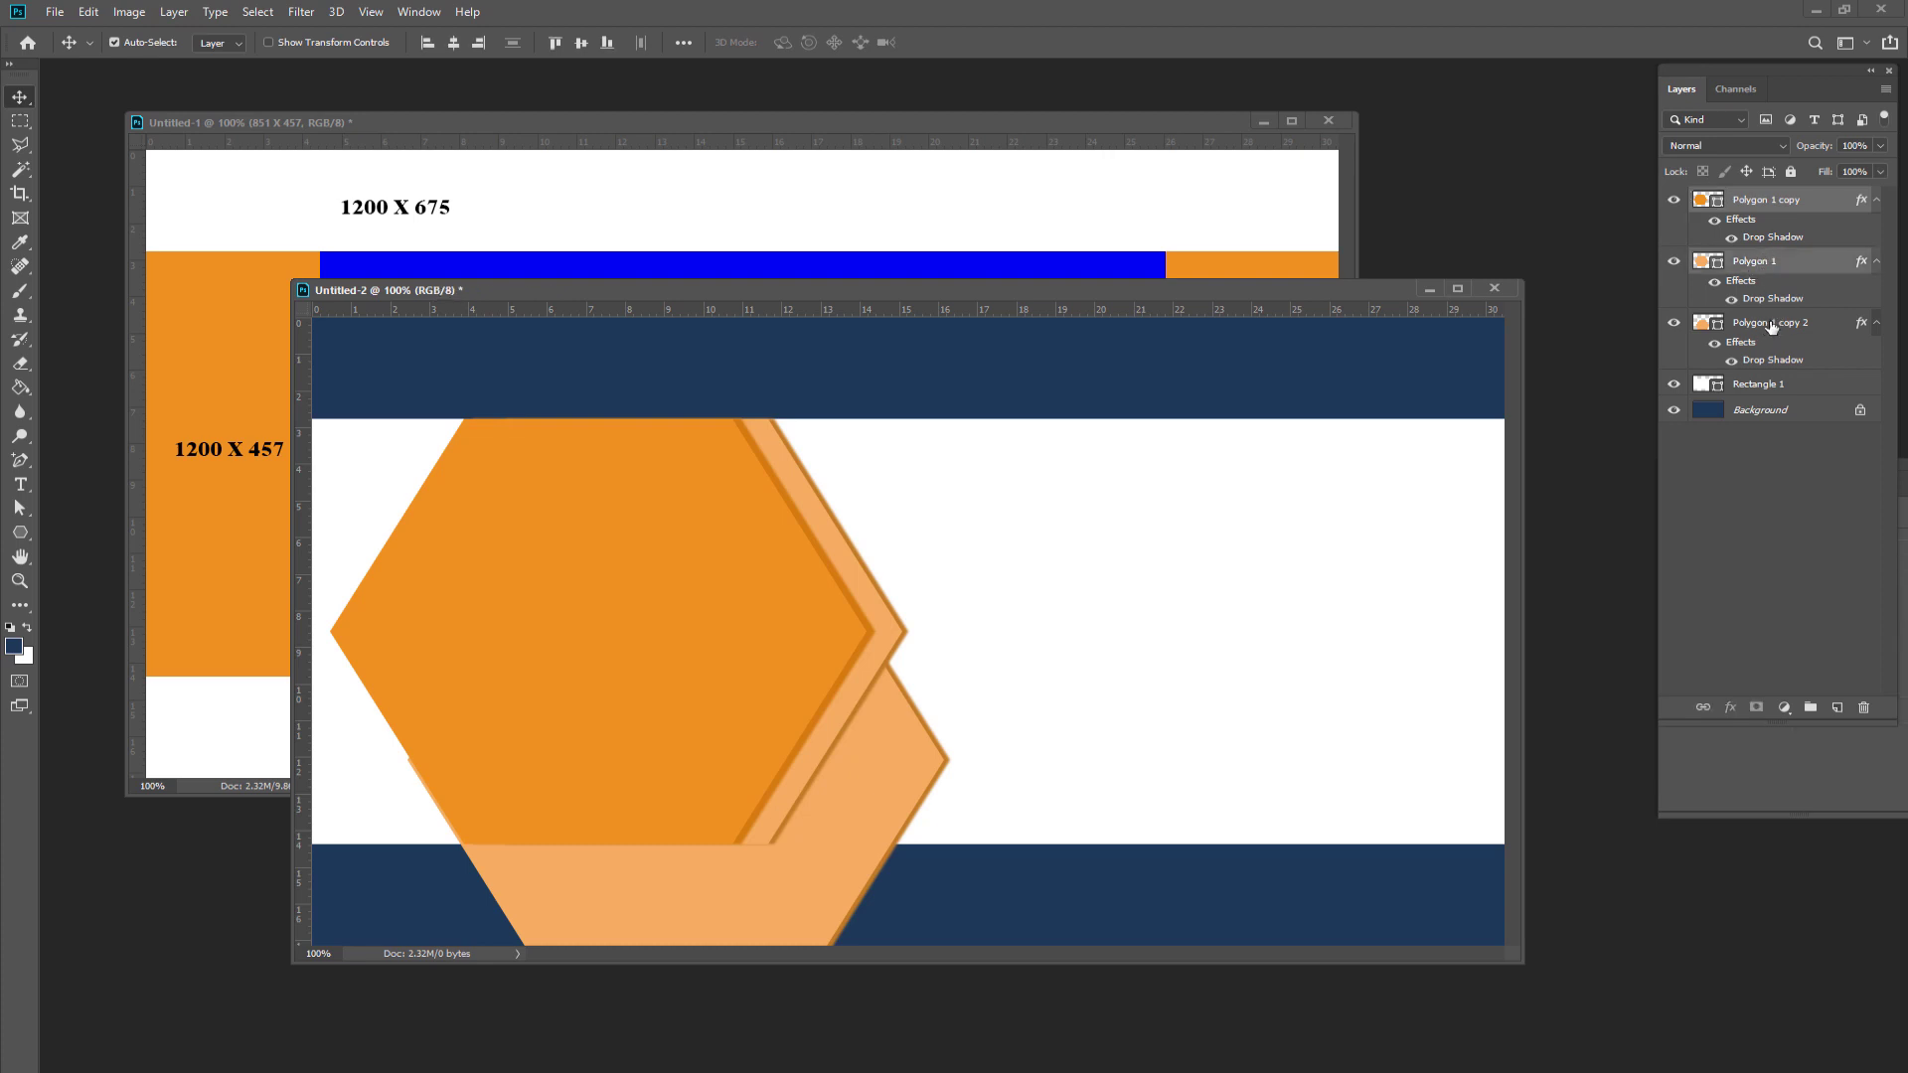
{"action": "left_click", "coordinate": [1774, 325], "text": "ctrl"}
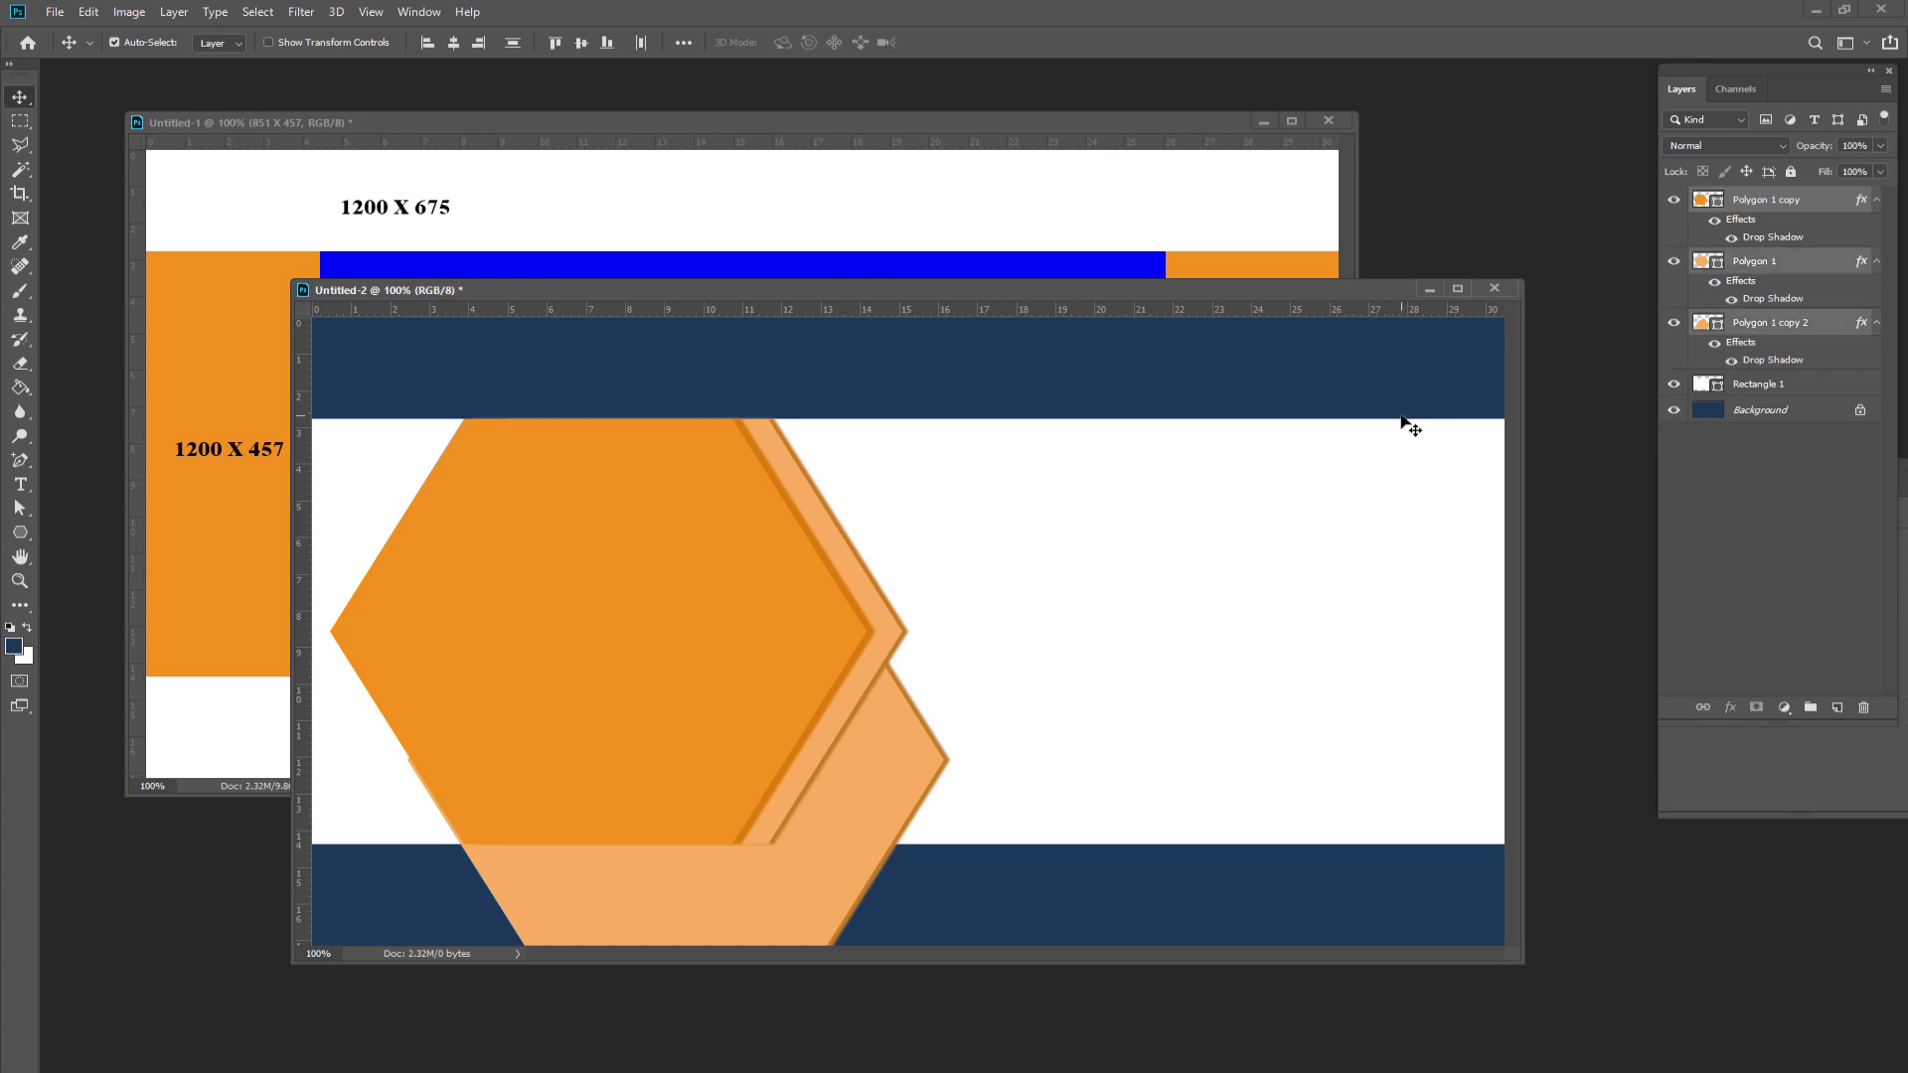
{"action": "key", "text": "Right"}
{"action": "key", "text": "Right"}
{"action": "key", "text": "Right"}
{"action": "key", "text": "Right"}
{"action": "key", "text": "Right"}
{"action": "key", "text": "Right"}
{"action": "key", "text": "Right"}
{"action": "key", "text": "Right"}
{"action": "key", "text": "Right"}
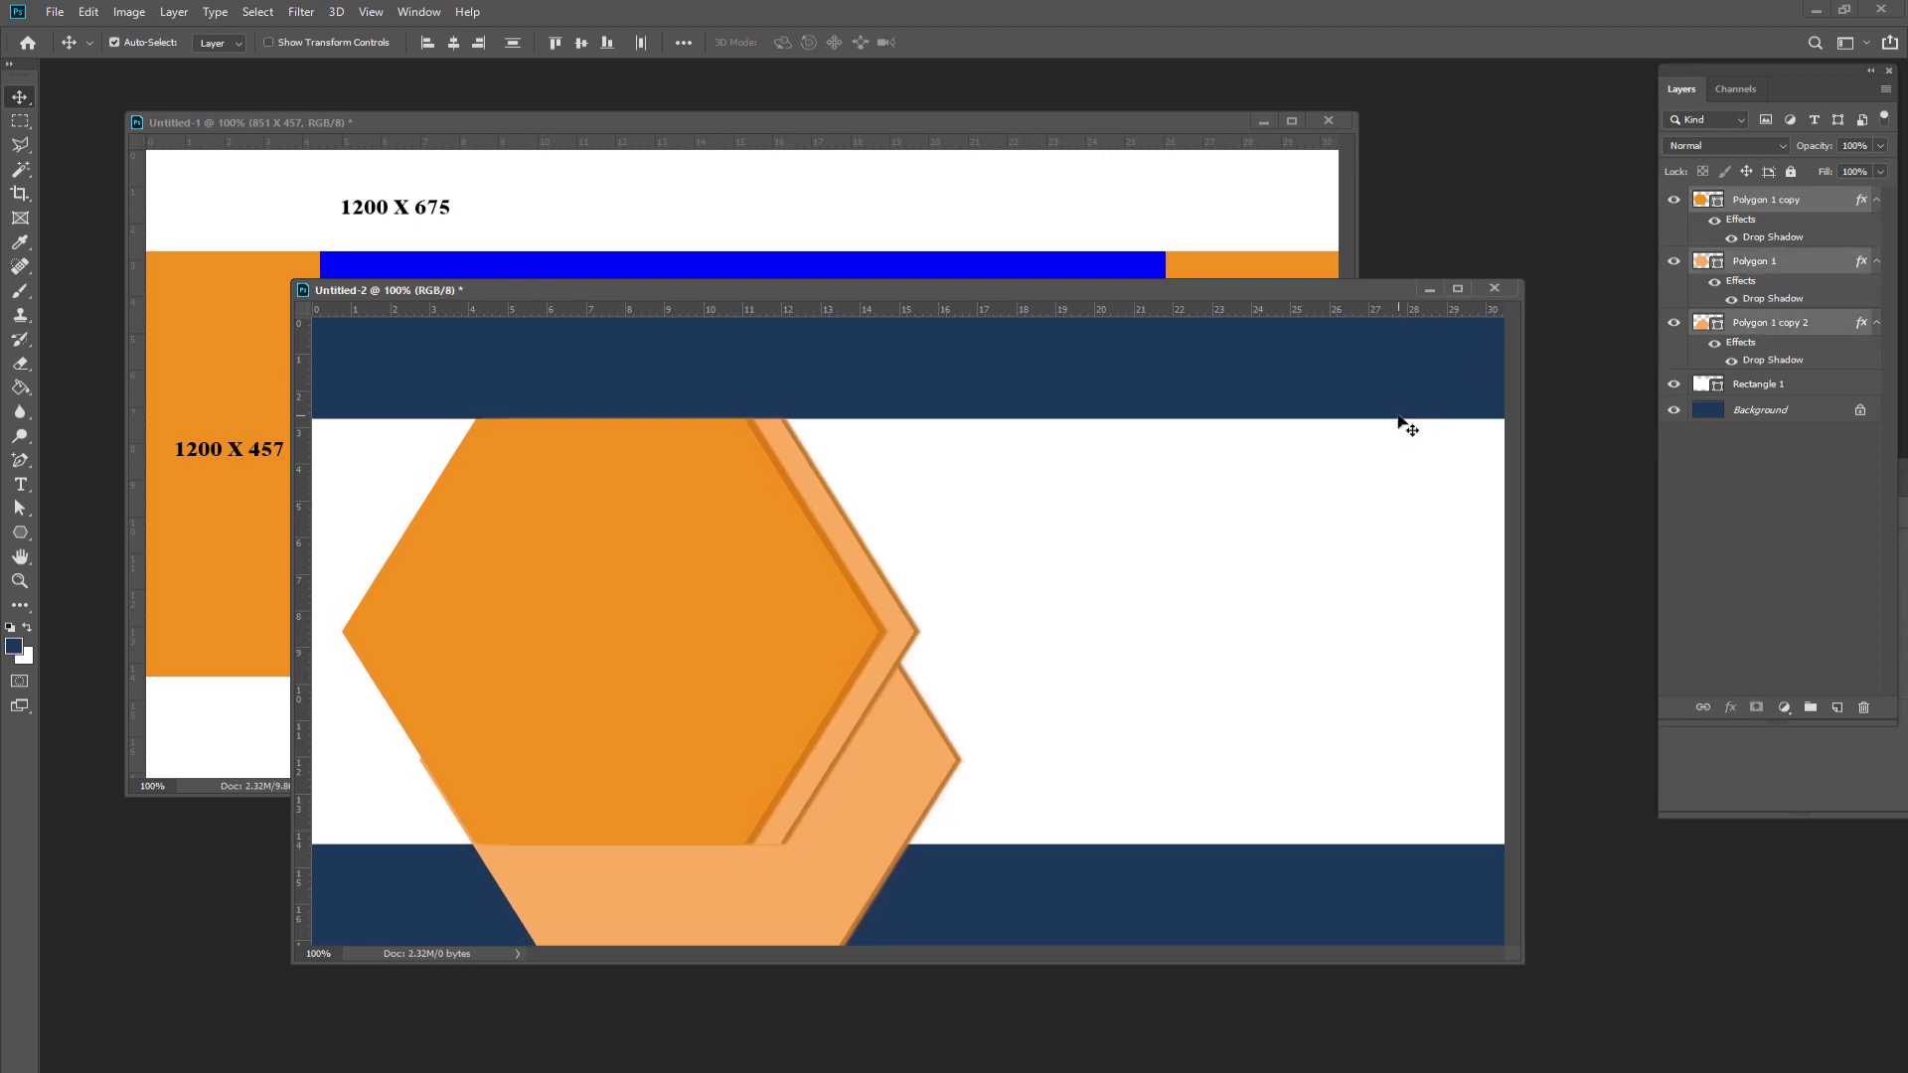
{"action": "key", "text": "Right"}
{"action": "key", "text": "Right"}
{"action": "key", "text": "Right"}
{"action": "key", "text": "Right"}
{"action": "key", "text": "Right"}
{"action": "key", "text": "Right"}
{"action": "key", "text": "Right"}
{"action": "key", "text": "Right"}
{"action": "key", "text": "Right"}
{"action": "key", "text": "Right"}
{"action": "key", "text": "Right"}
{"action": "key", "text": "Right"}
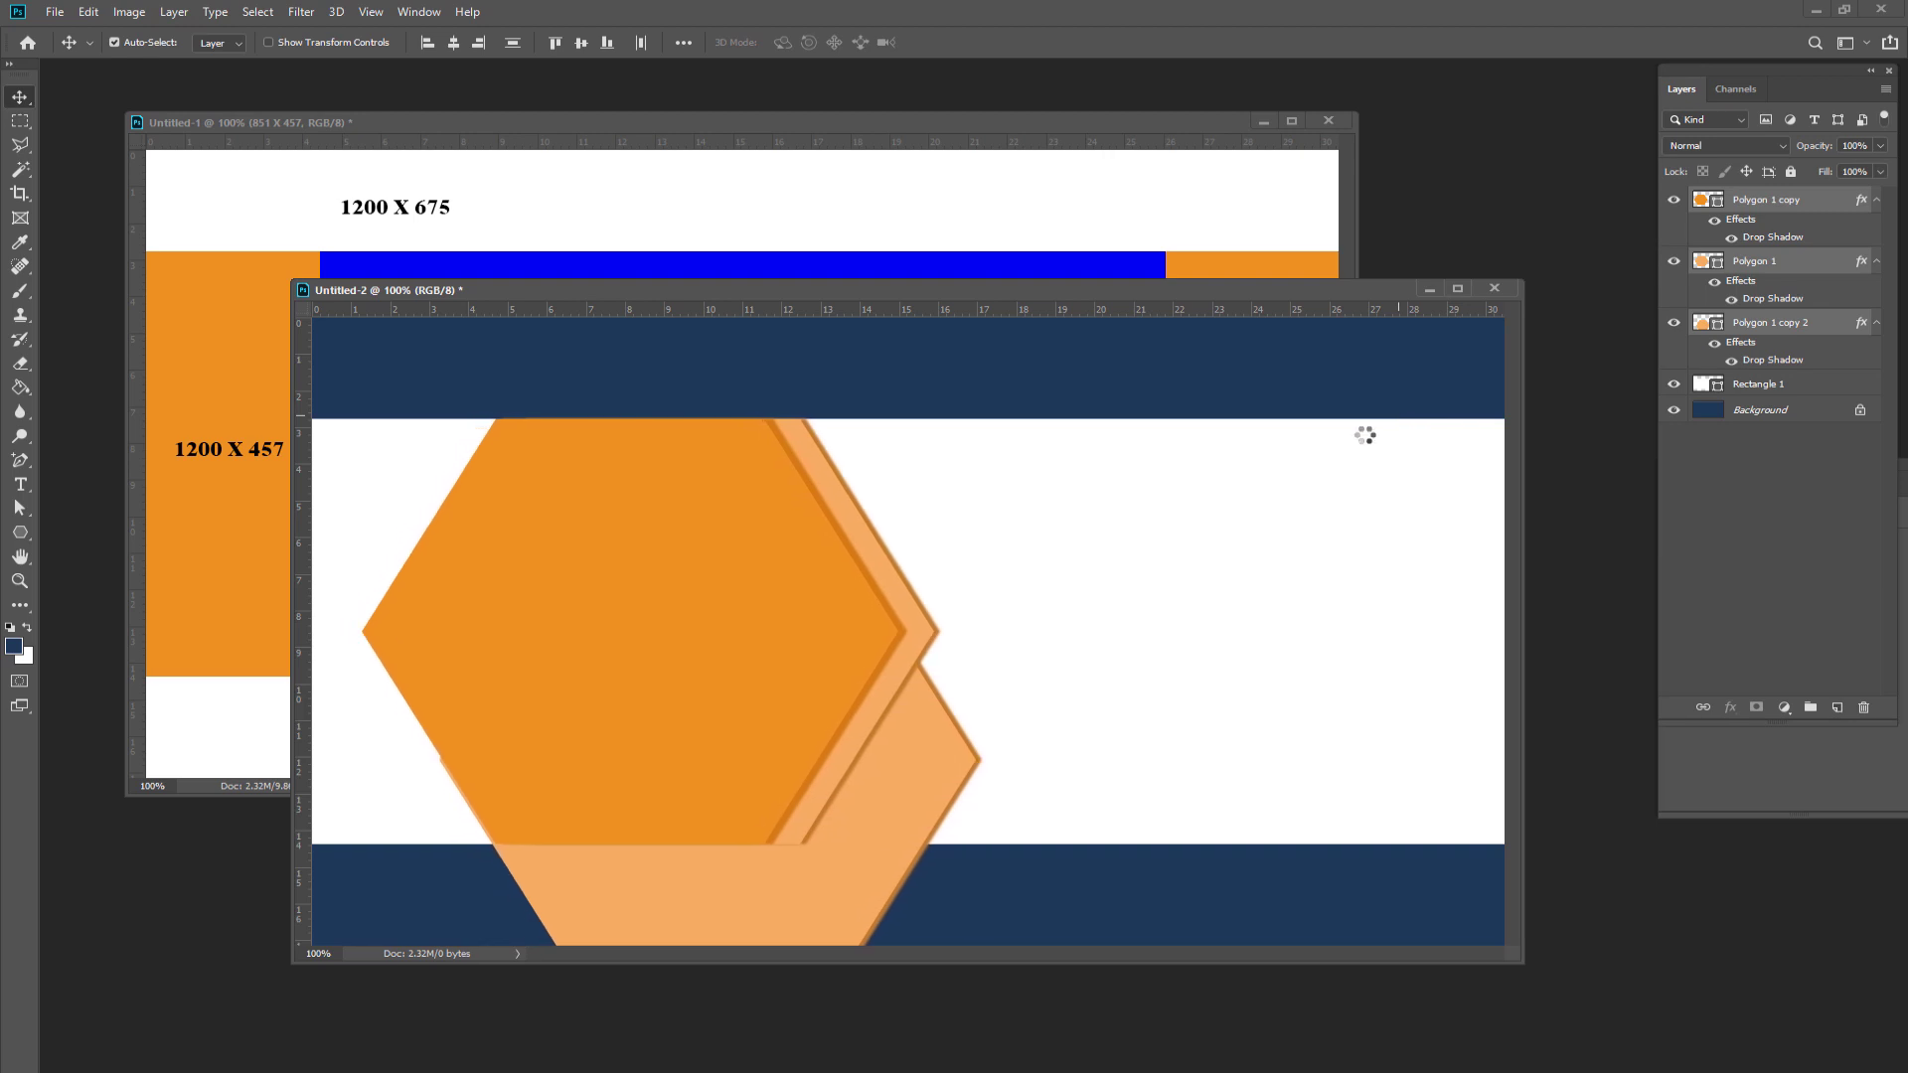
{"action": "key", "text": "Right"}
{"action": "key", "text": "Right"}
{"action": "key", "text": "Right"}
{"action": "key", "text": "Right"}
{"action": "key", "text": "Right"}
{"action": "key", "text": "Right"}
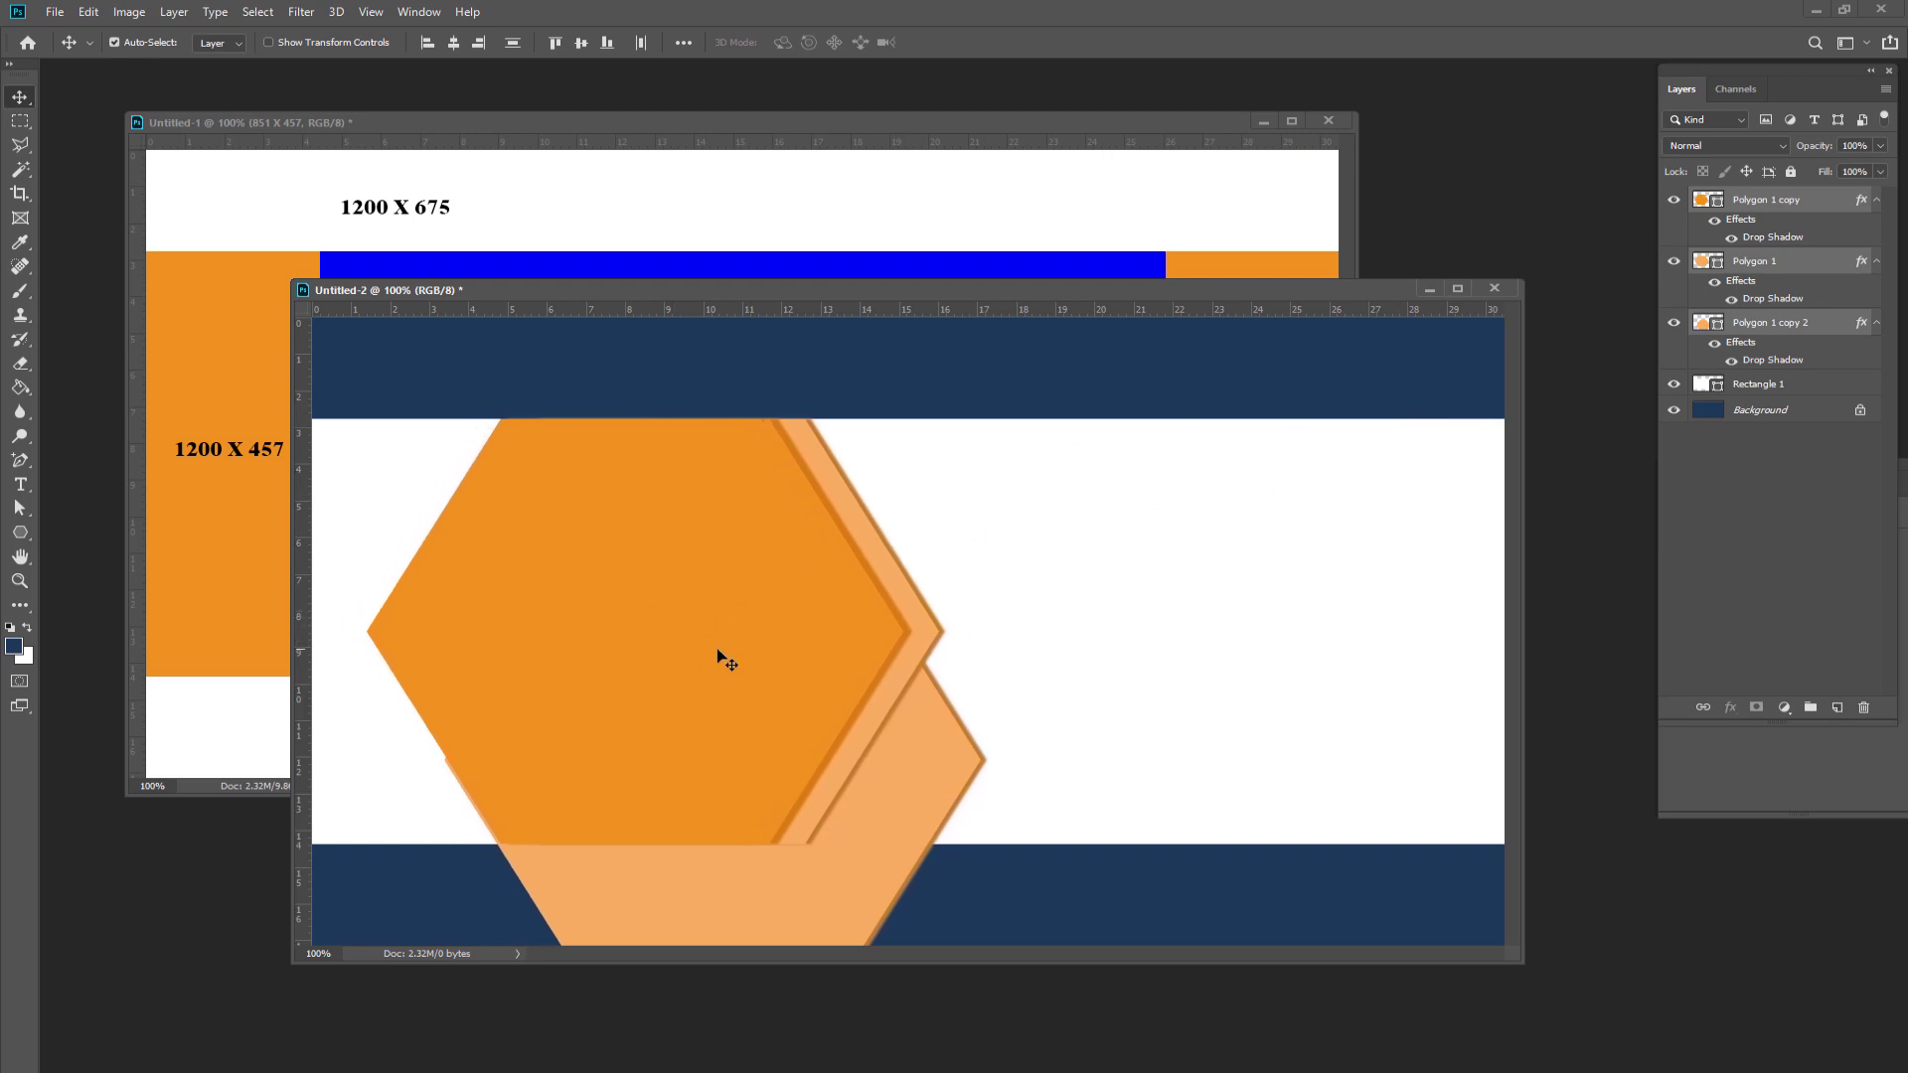
{"action": "key", "text": "Right"}
{"action": "key", "text": "Right"}
{"action": "key", "text": "Right"}
{"action": "key", "text": "Right"}
{"action": "key", "text": "Right"}
{"action": "key", "text": "Right"}
{"action": "key", "text": "Right"}
{"action": "key", "text": "Right"}
{"action": "key", "text": "Right"}
{"action": "key", "text": "Right"}
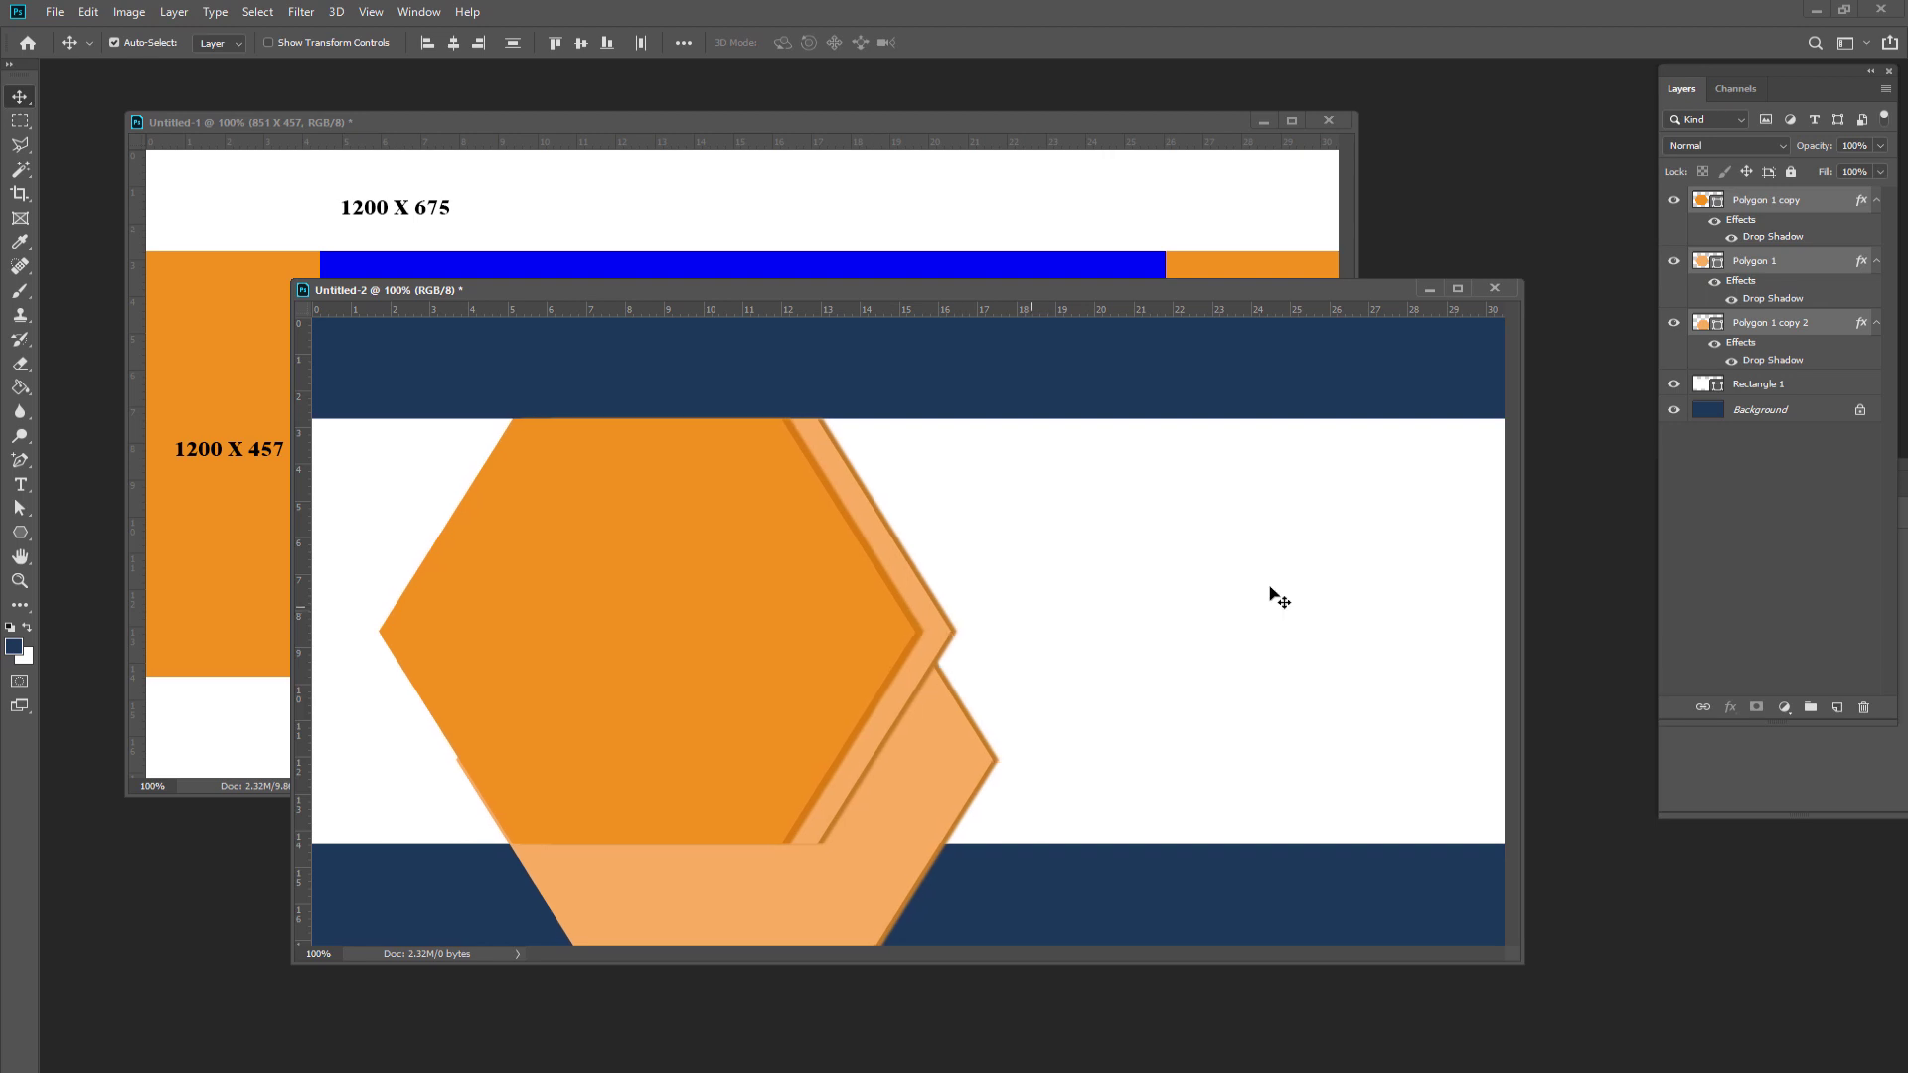
{"action": "key", "text": "Right"}
{"action": "key", "text": "Right"}
{"action": "key", "text": "Right"}
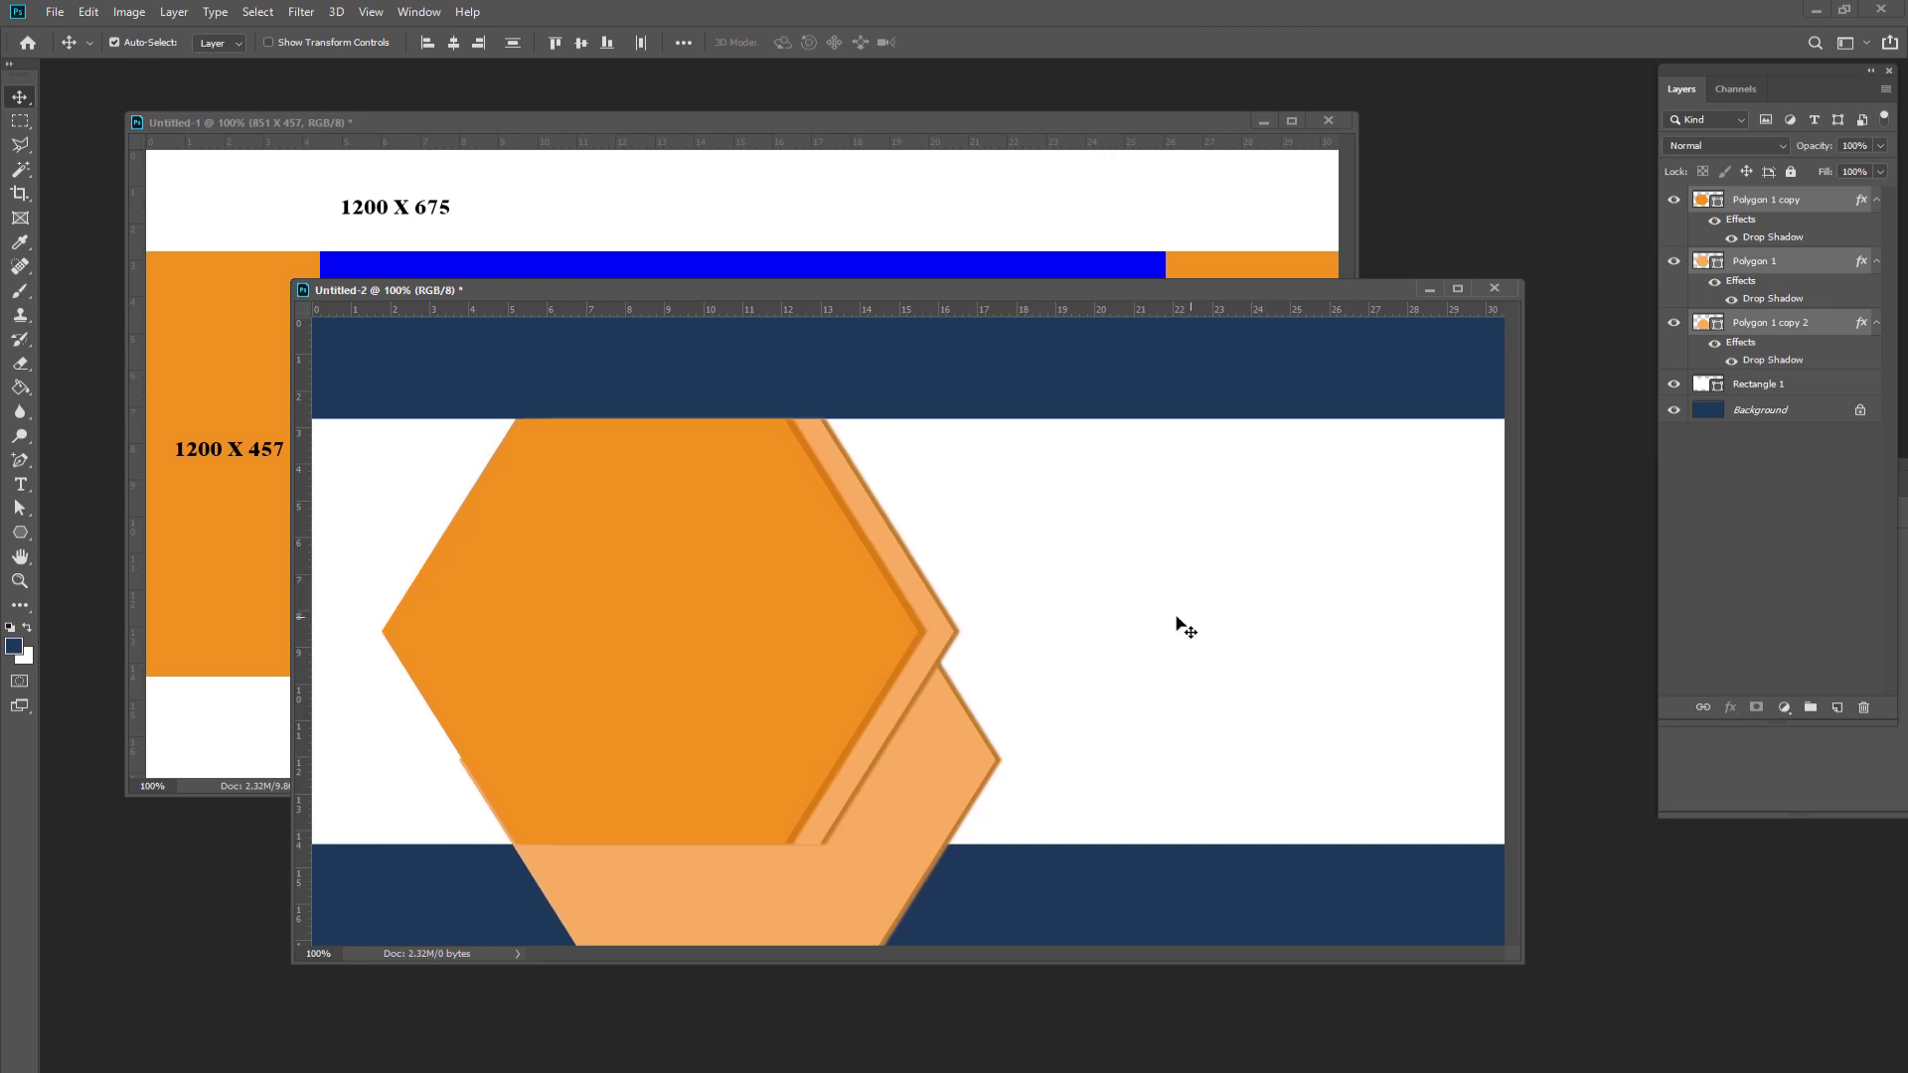
{"action": "key", "text": "Right"}
{"action": "left_click", "coordinate": [1217, 588]}
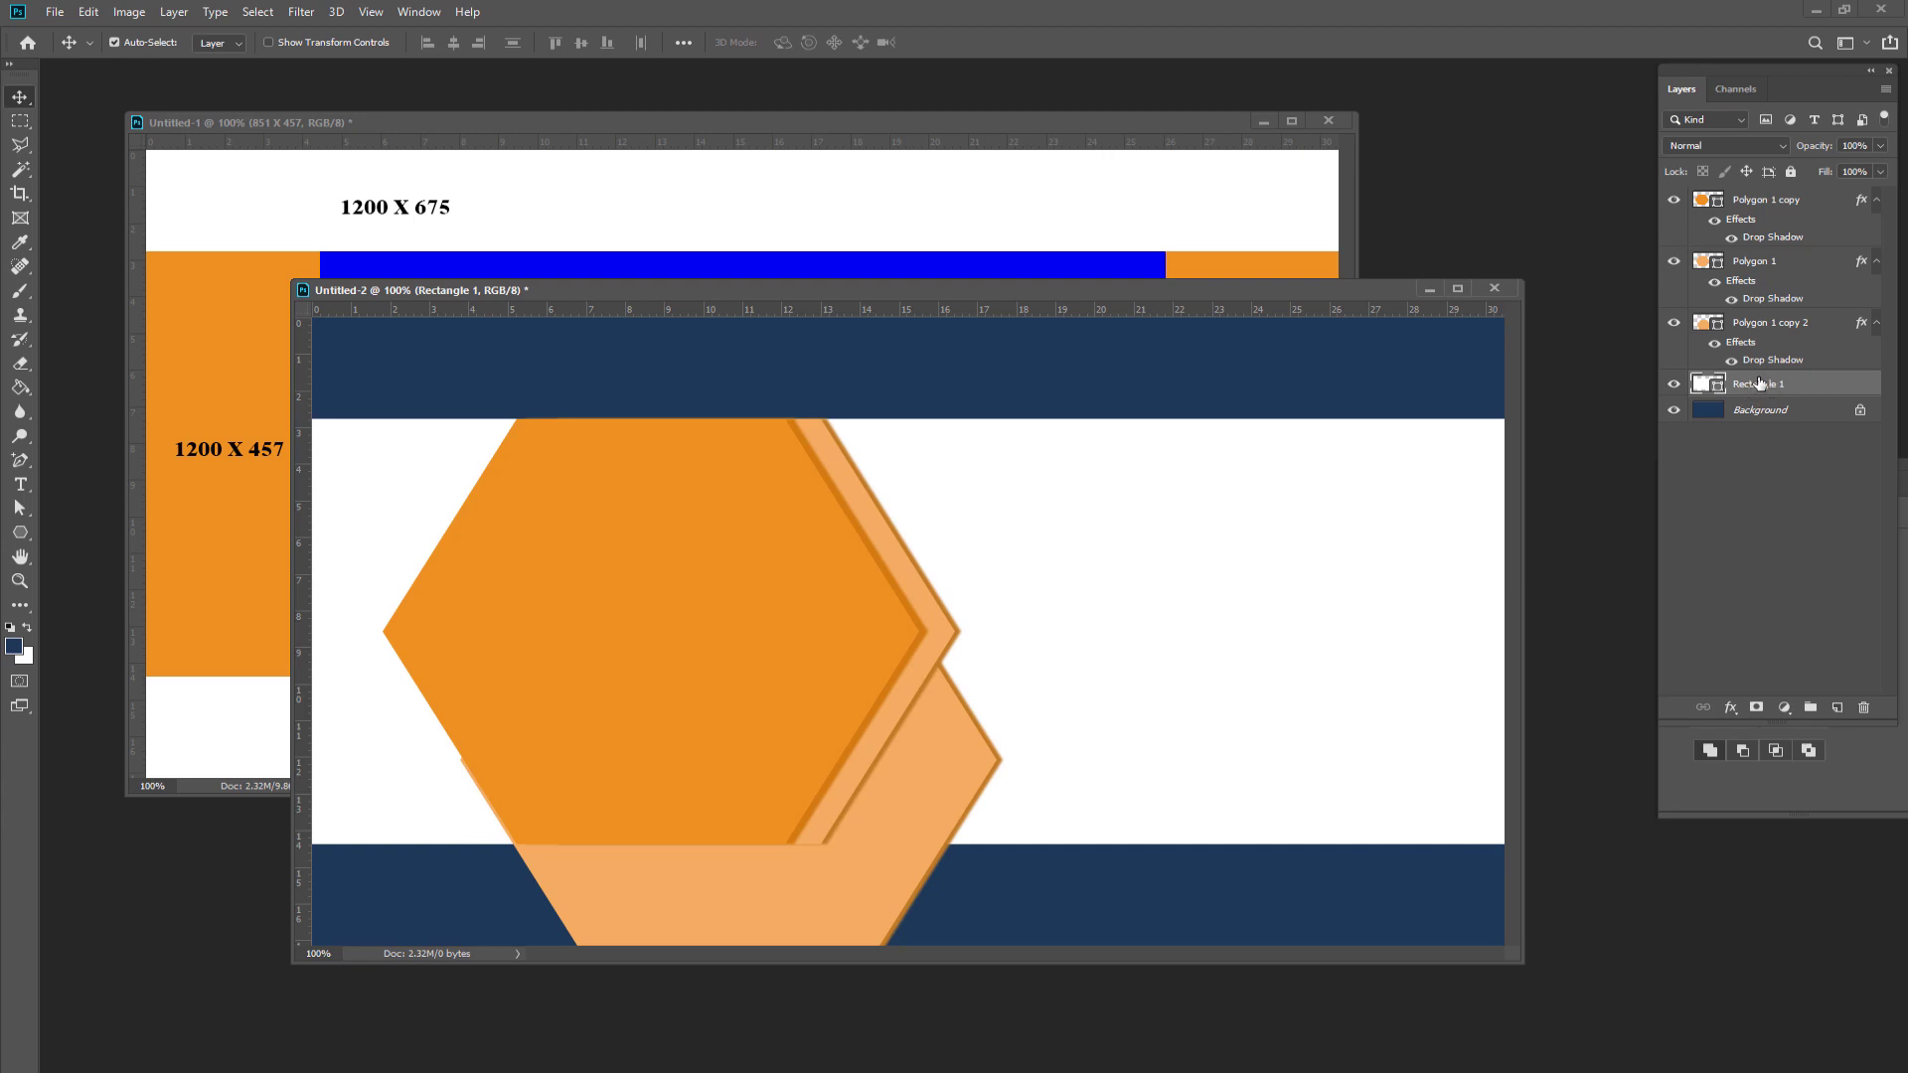
- Duplicate Rectangle 1 above Polygon 1 copy 2, trying and undoing a clipping mask
{"action": "key", "text": "ctrl"}
{"action": "key", "text": "ctrl+j"}
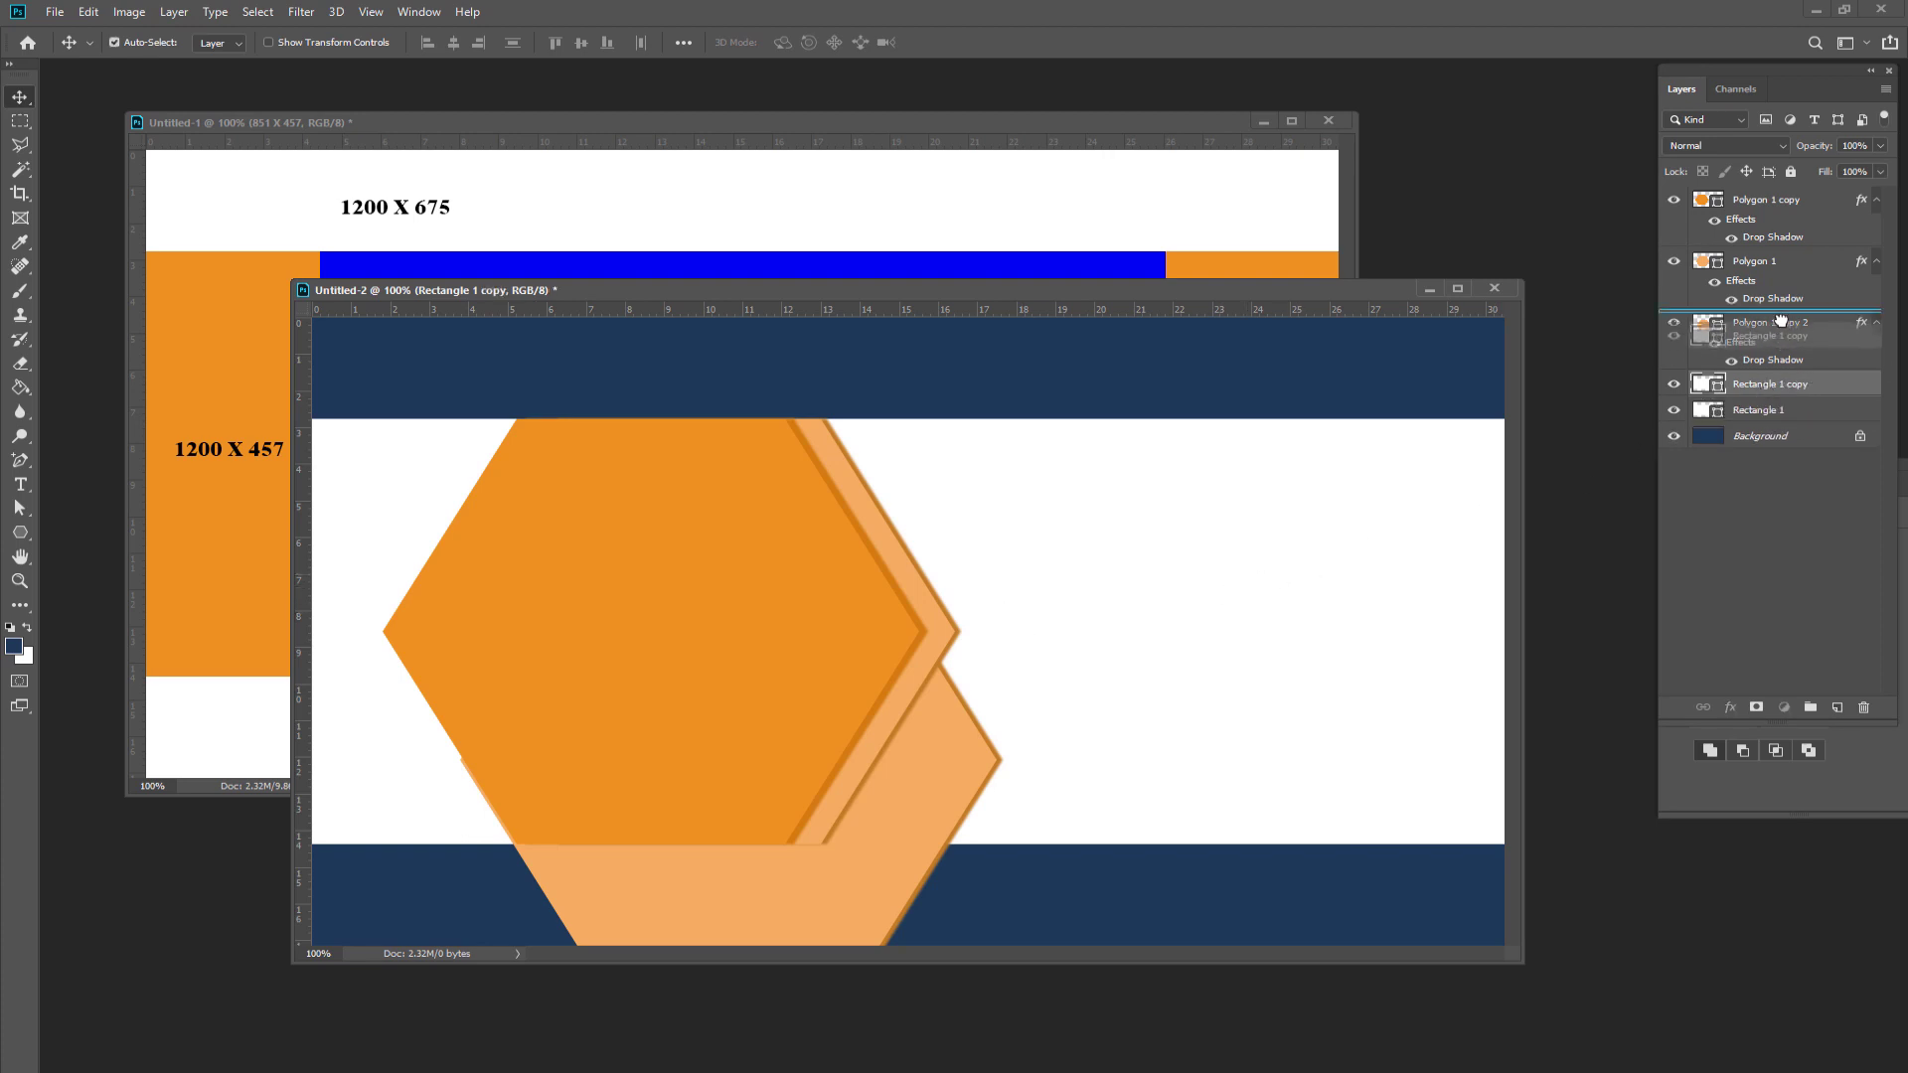
{"action": "left_click_drag", "start_coordinate": [1789, 382], "coordinate": [1779, 336]}
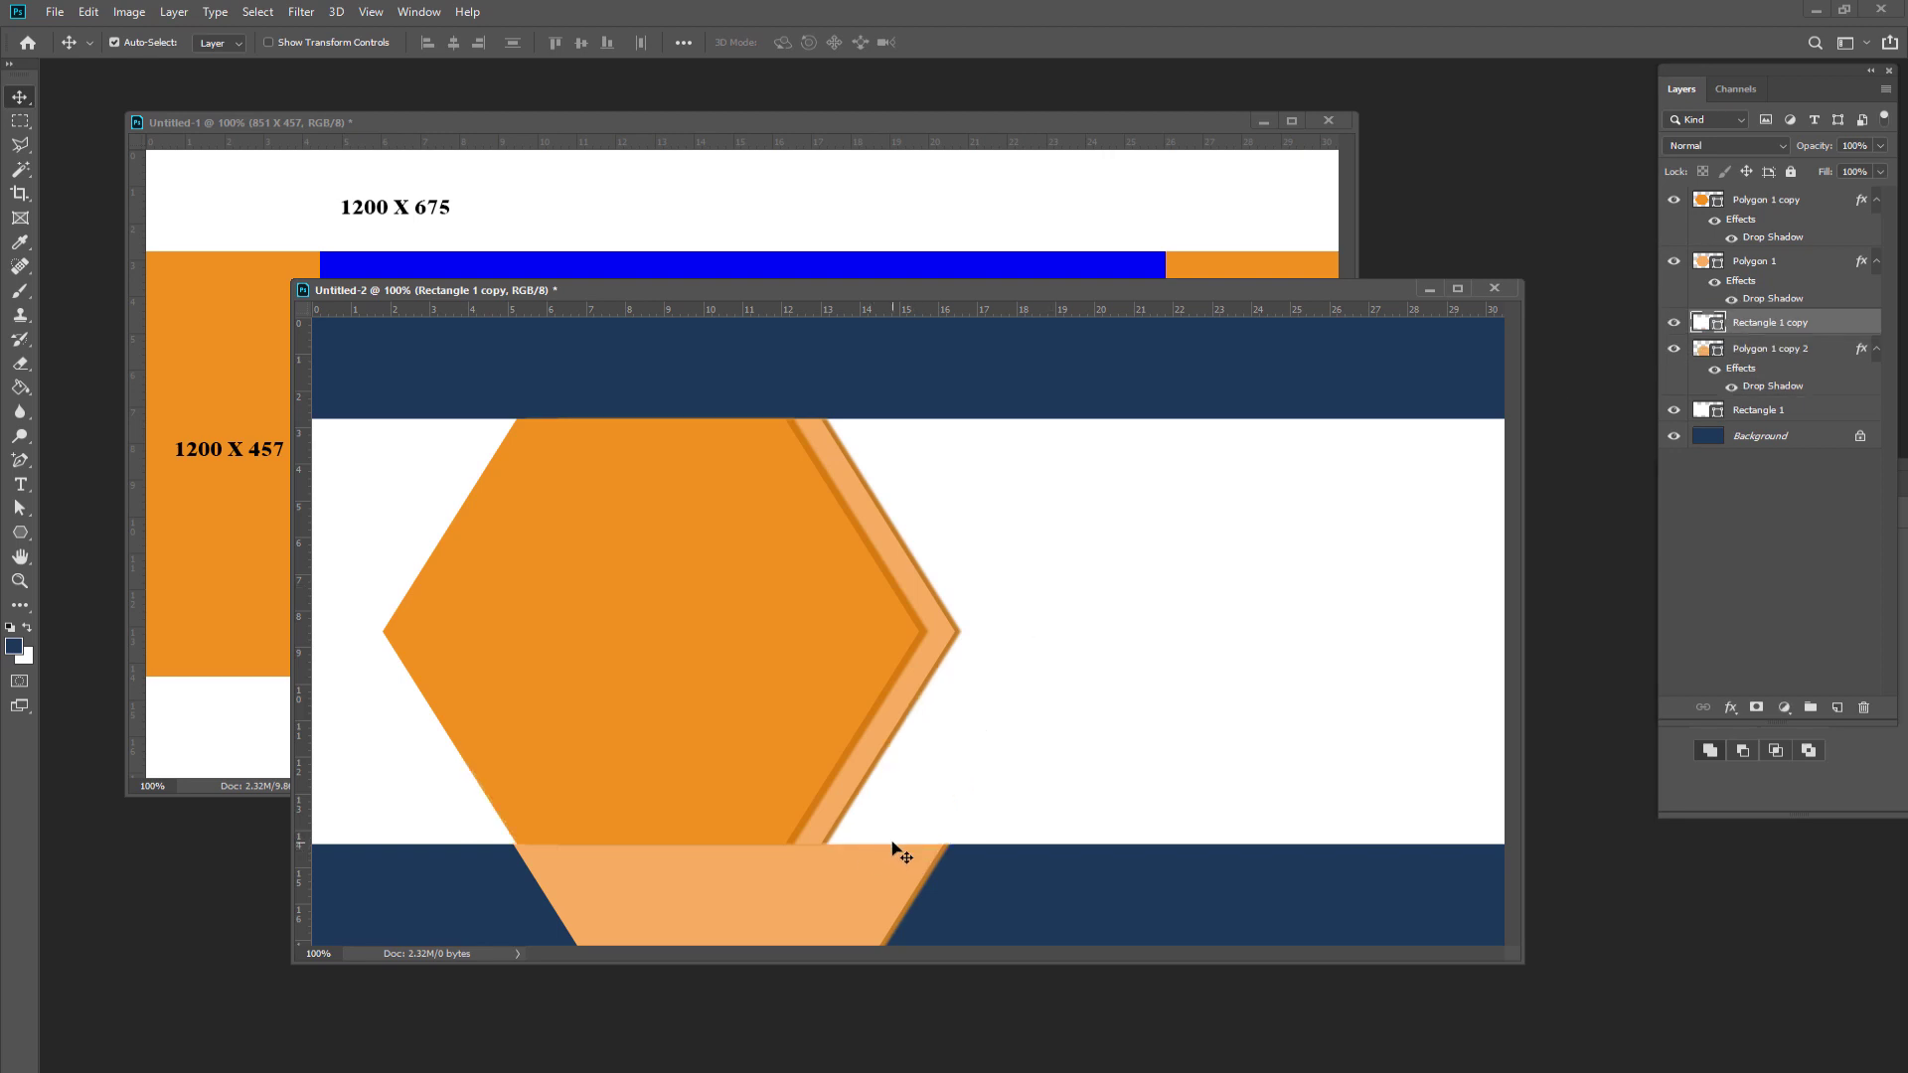
{"action": "right_click", "coordinate": [1779, 326]}
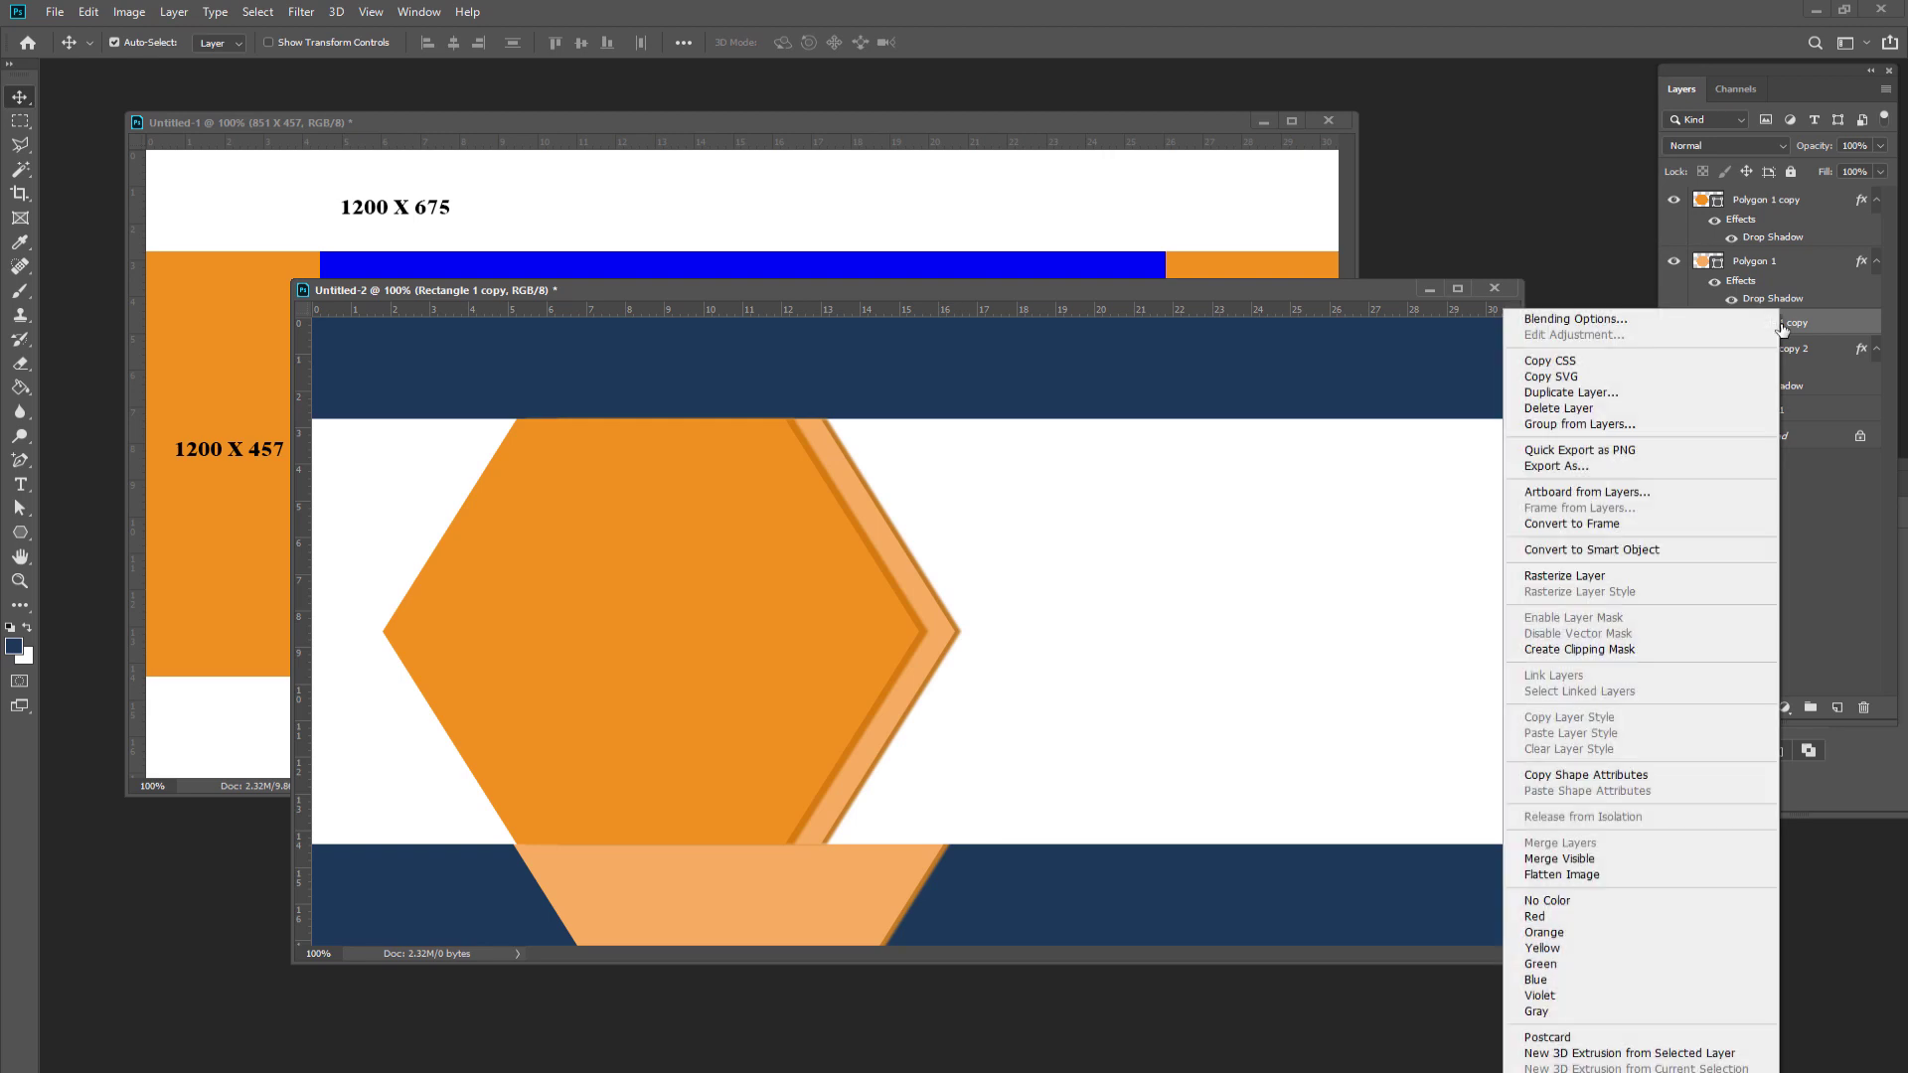
{"action": "left_click", "coordinate": [1587, 652]}
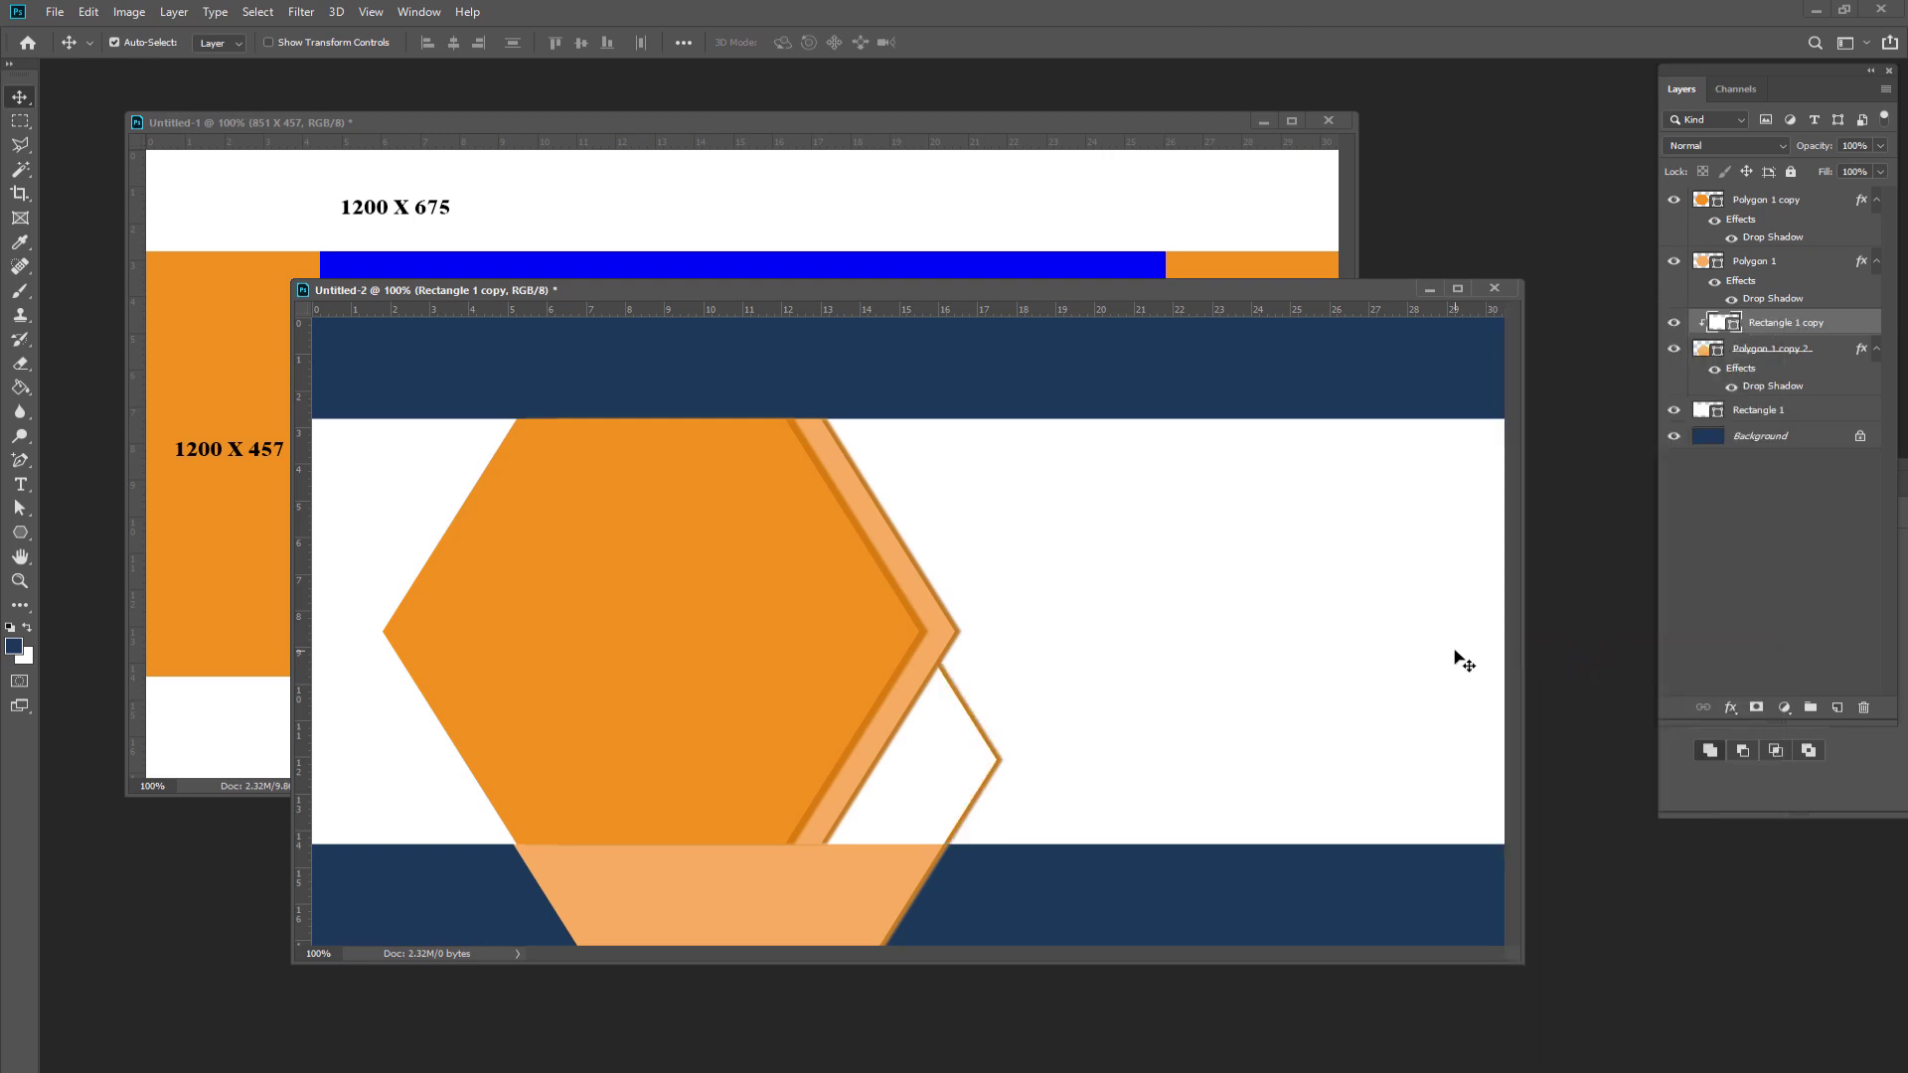
{"action": "key", "text": "ctrl+z"}
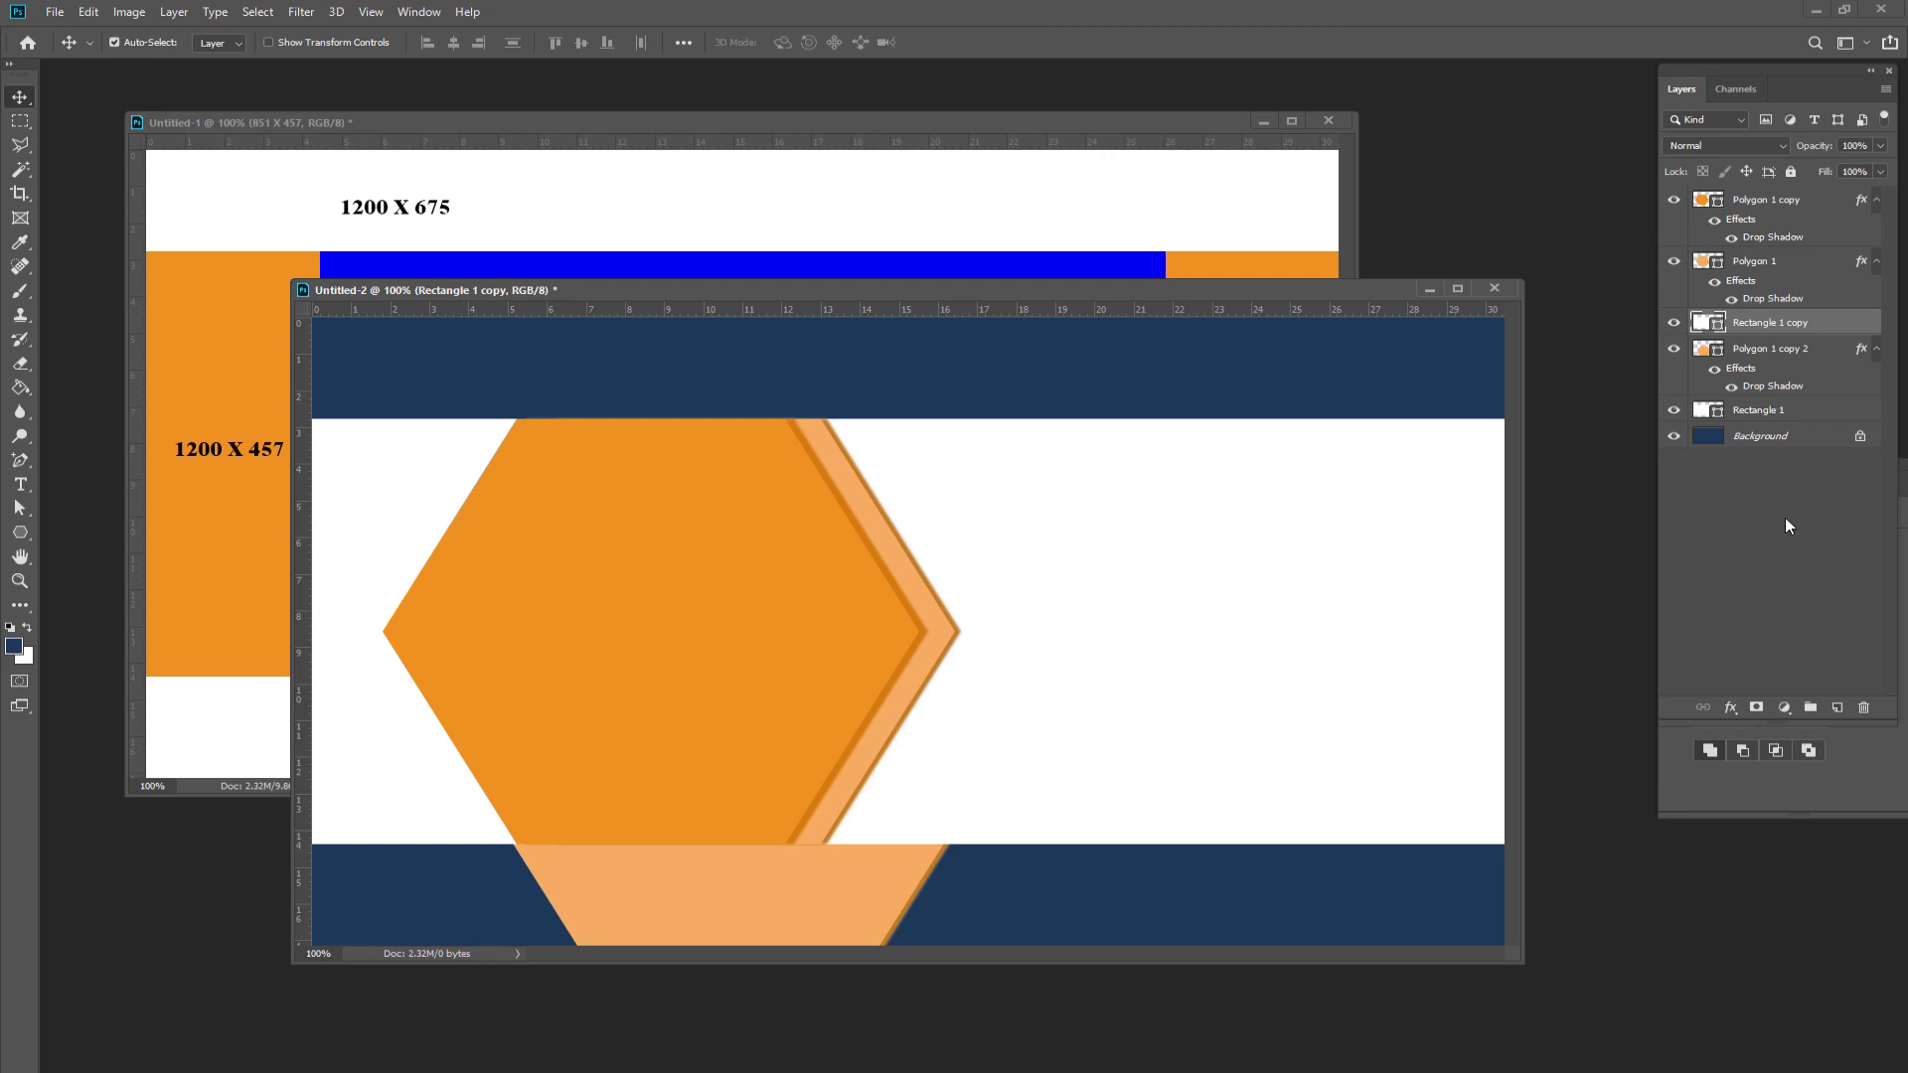
- Rasterize Polygon 1 copy 2's style and clip Rectangle 1 copy to it, then undo both
{"action": "left_click", "coordinate": [1786, 519]}
{"action": "left_click", "coordinate": [1770, 353]}
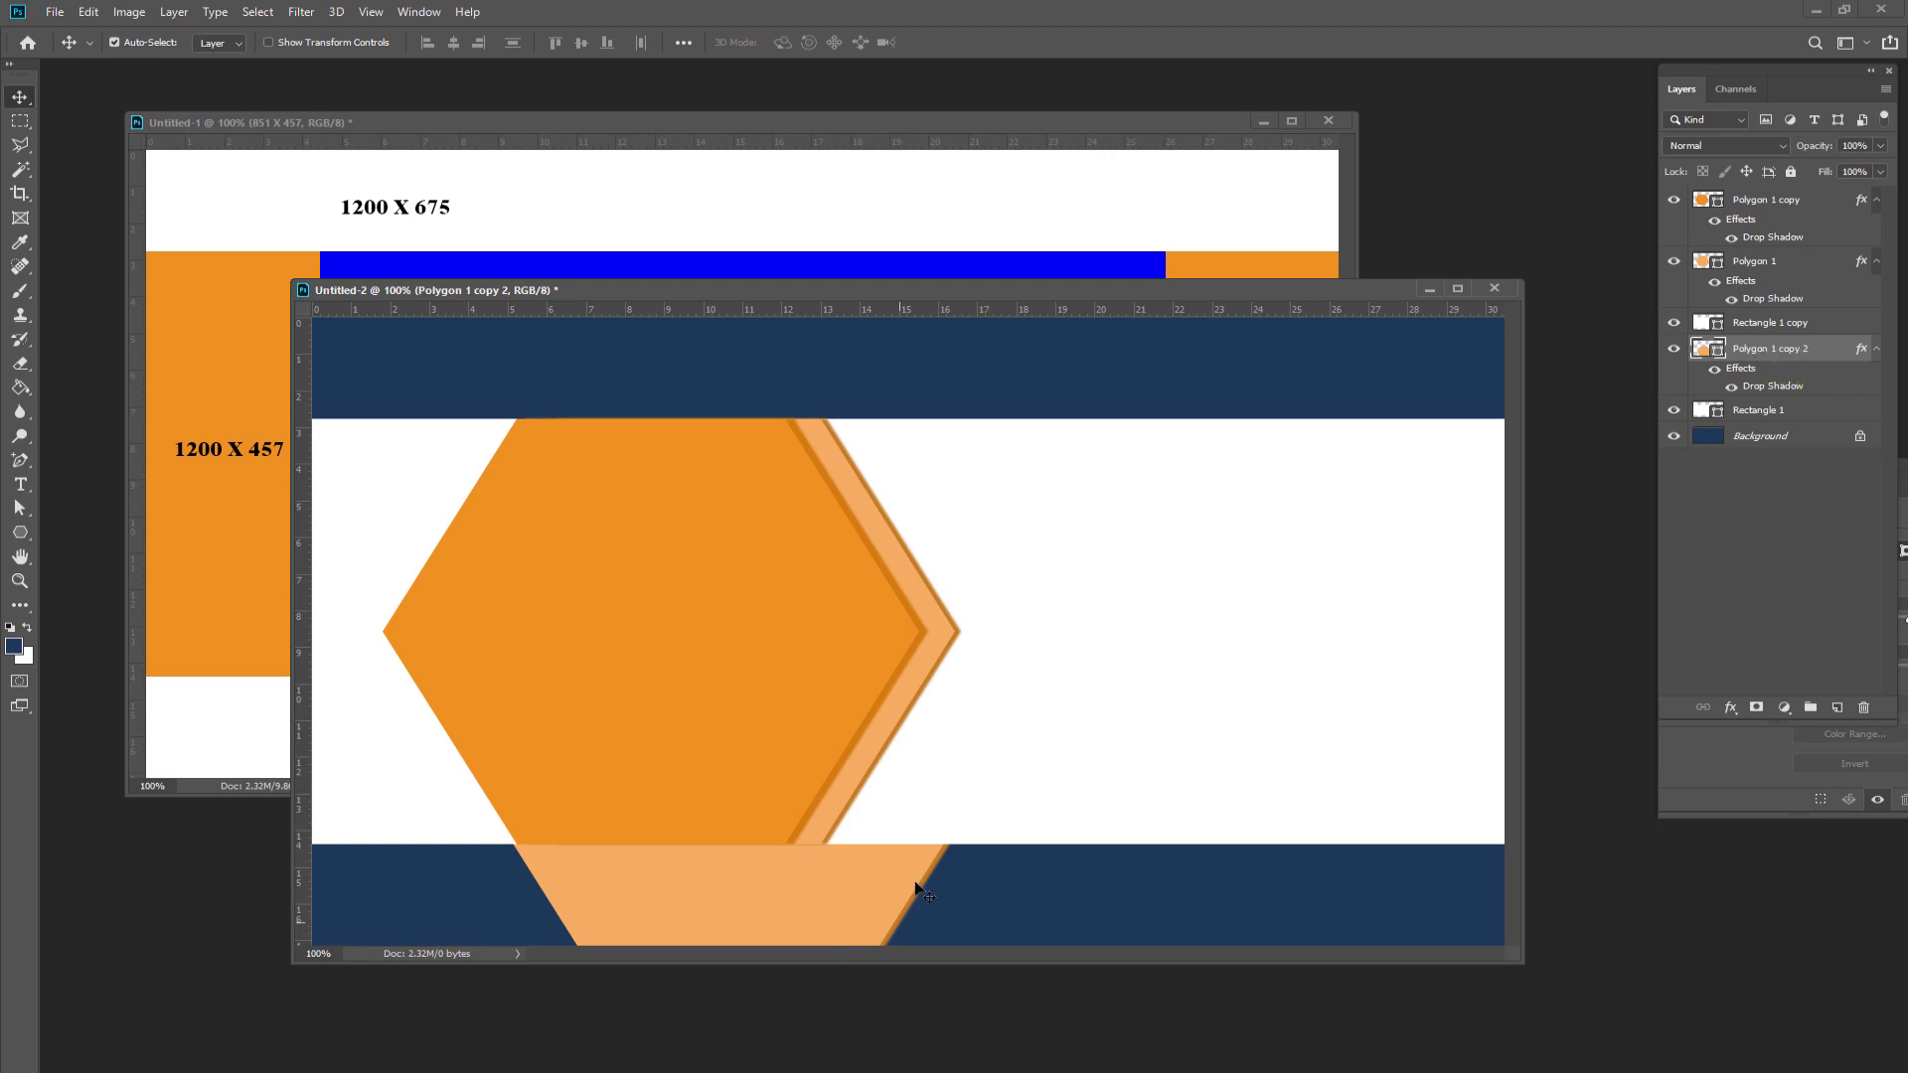
{"action": "right_click", "coordinate": [1810, 355]}
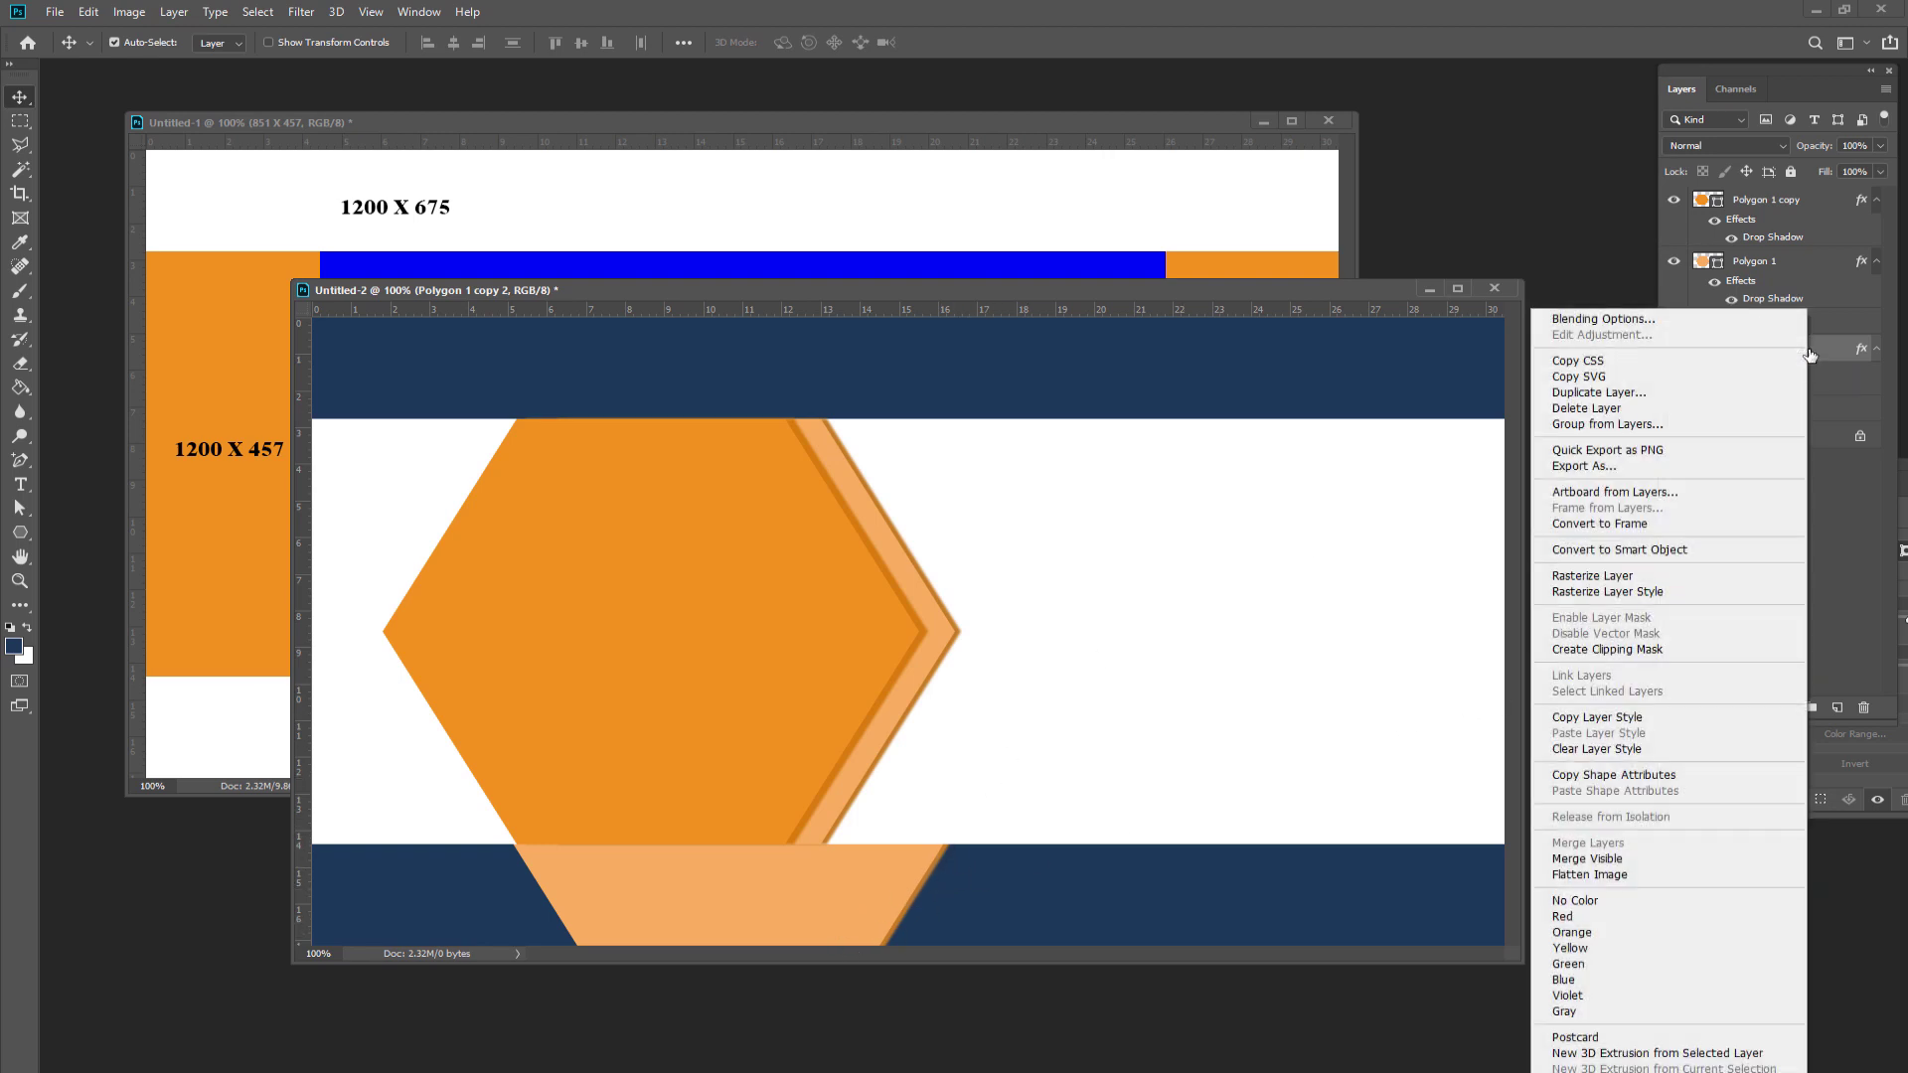
{"action": "left_click", "coordinate": [1584, 594]}
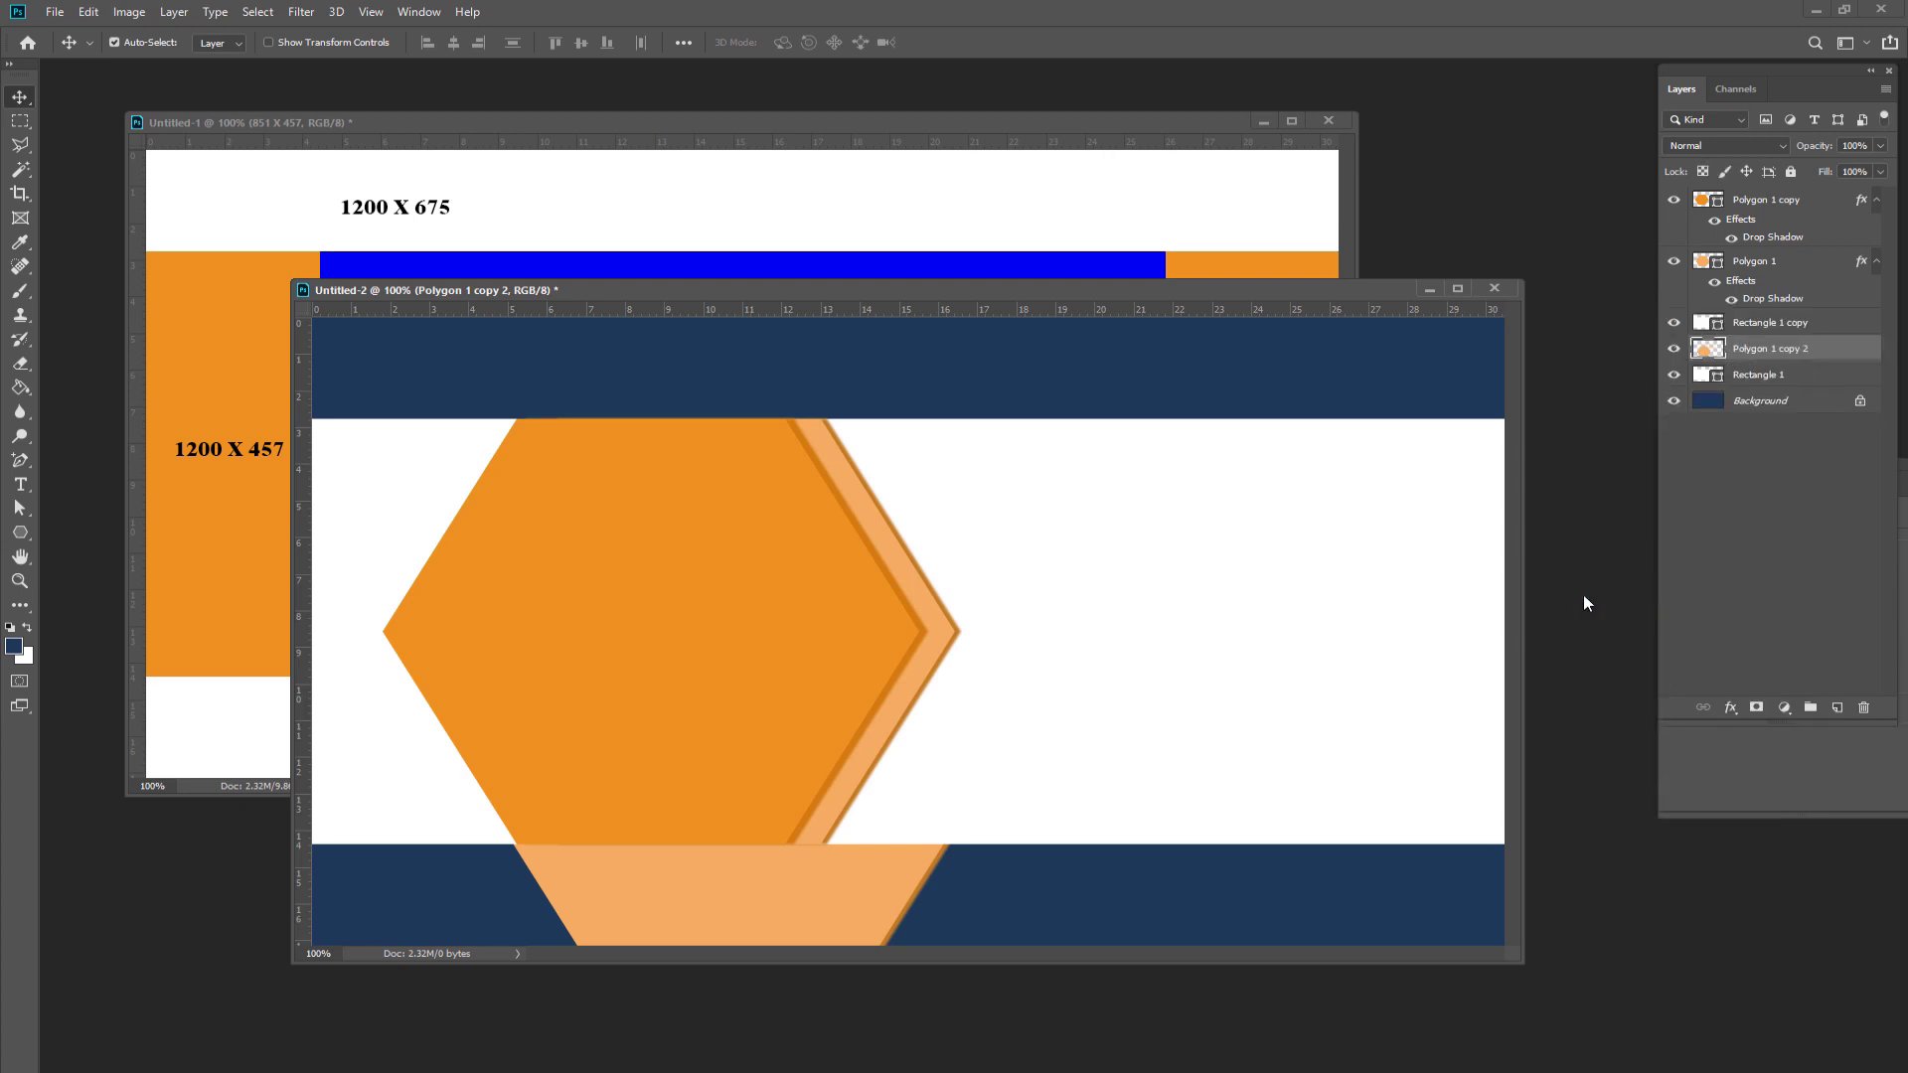
{"action": "left_click", "coordinate": [1785, 326]}
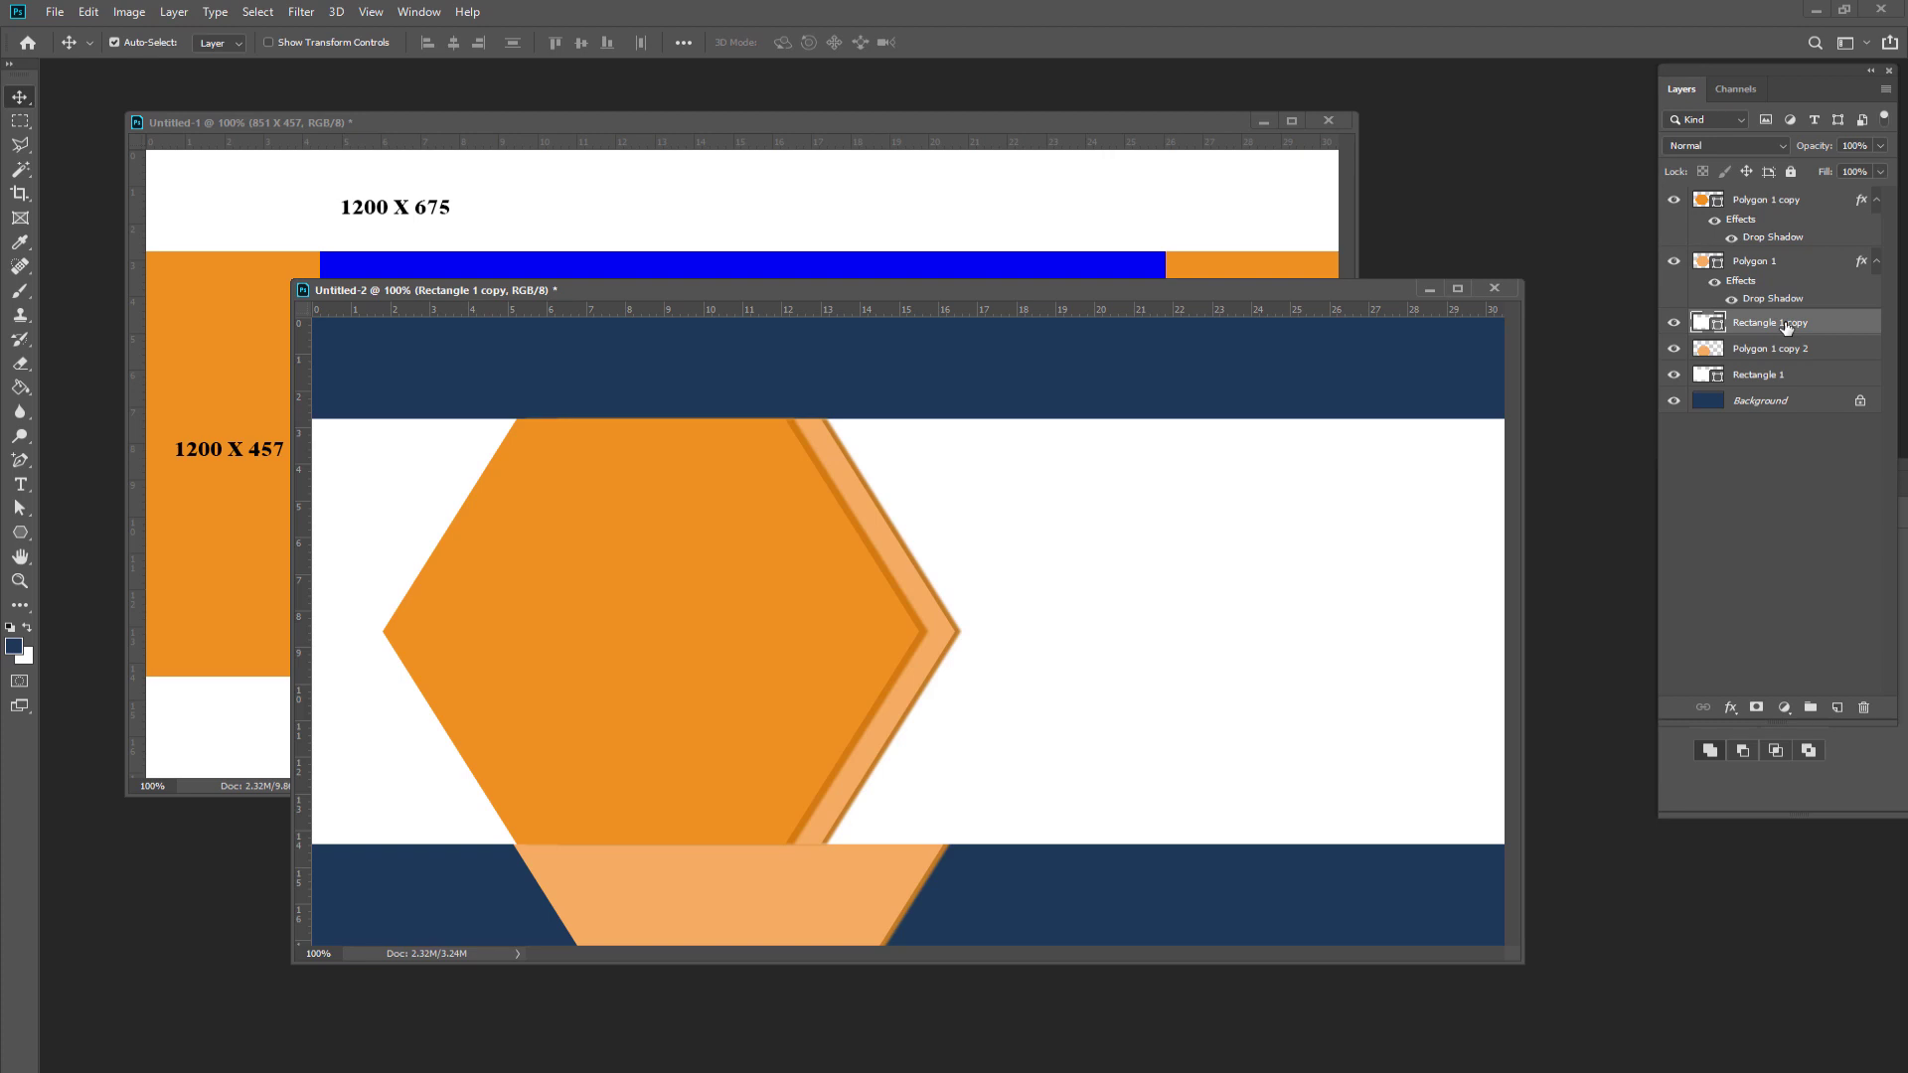
{"action": "right_click", "coordinate": [1785, 326]}
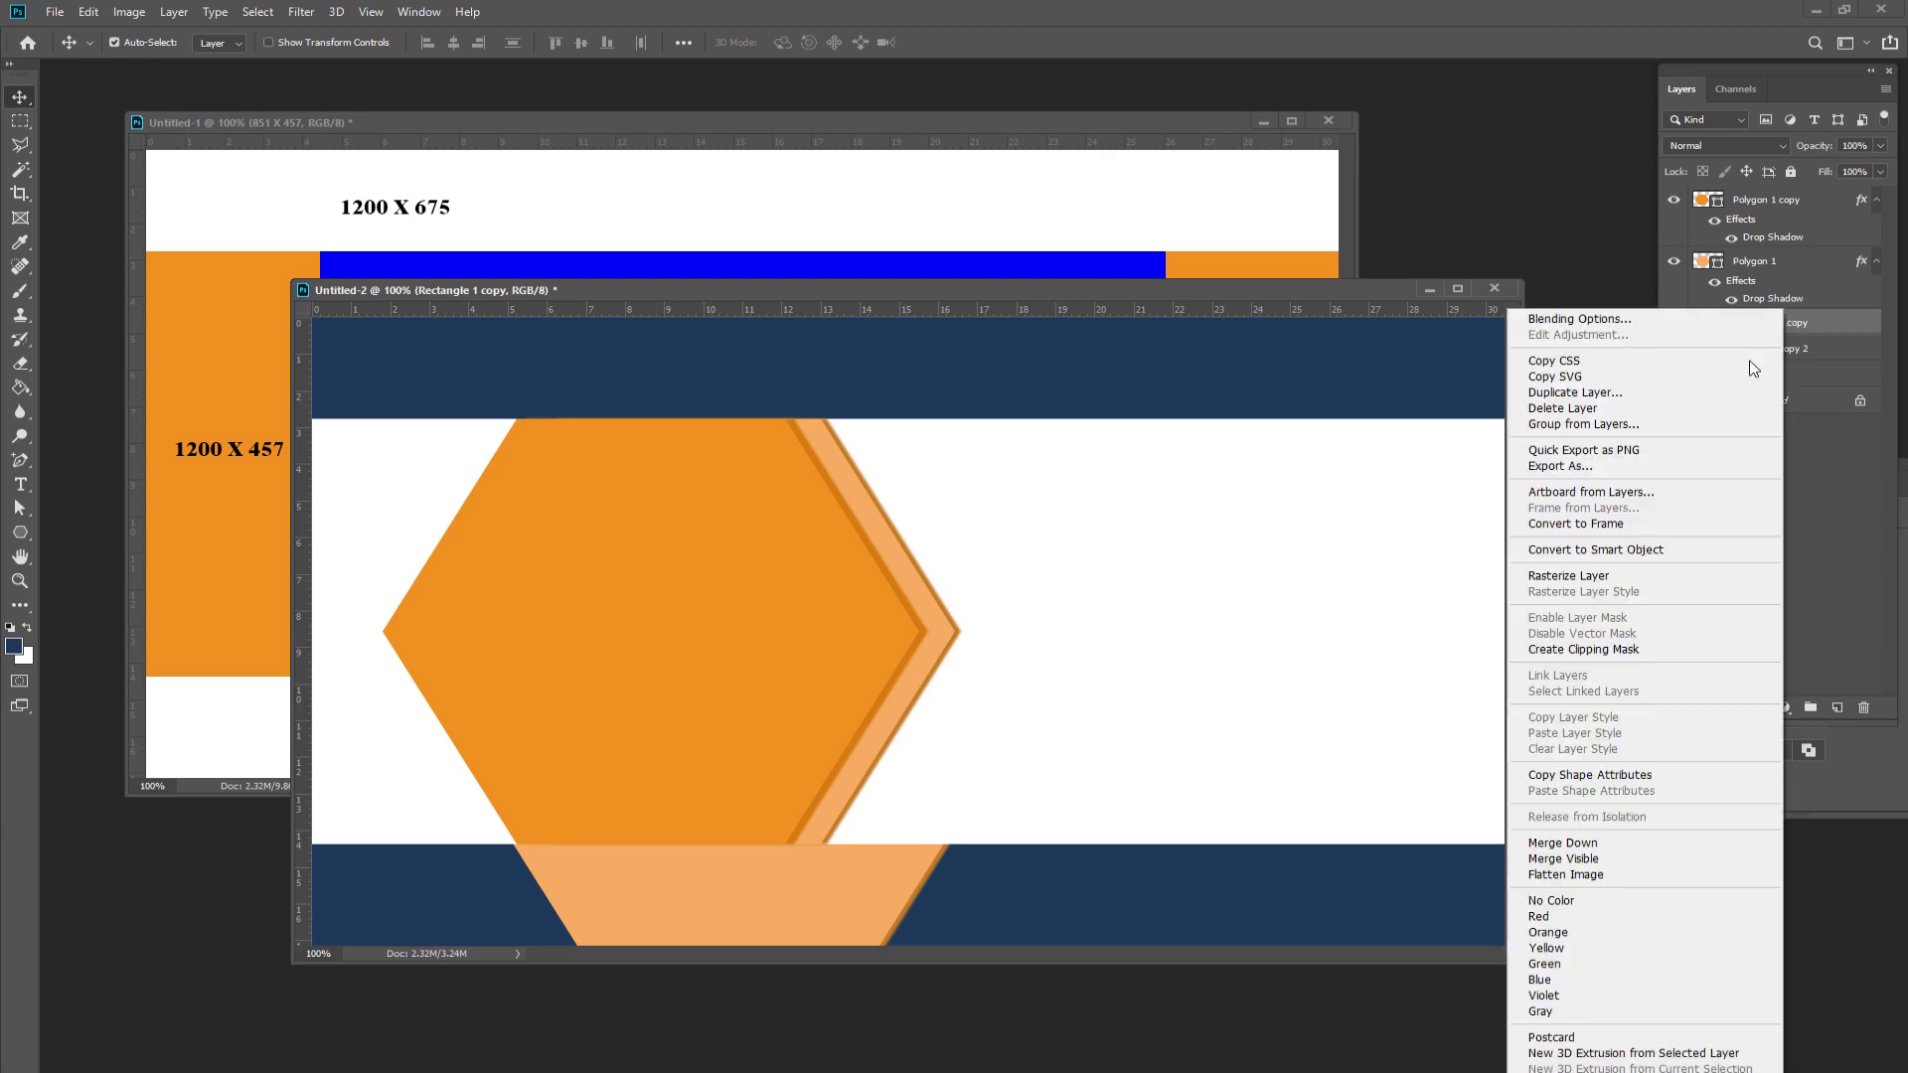
{"action": "left_click", "coordinate": [1600, 653]}
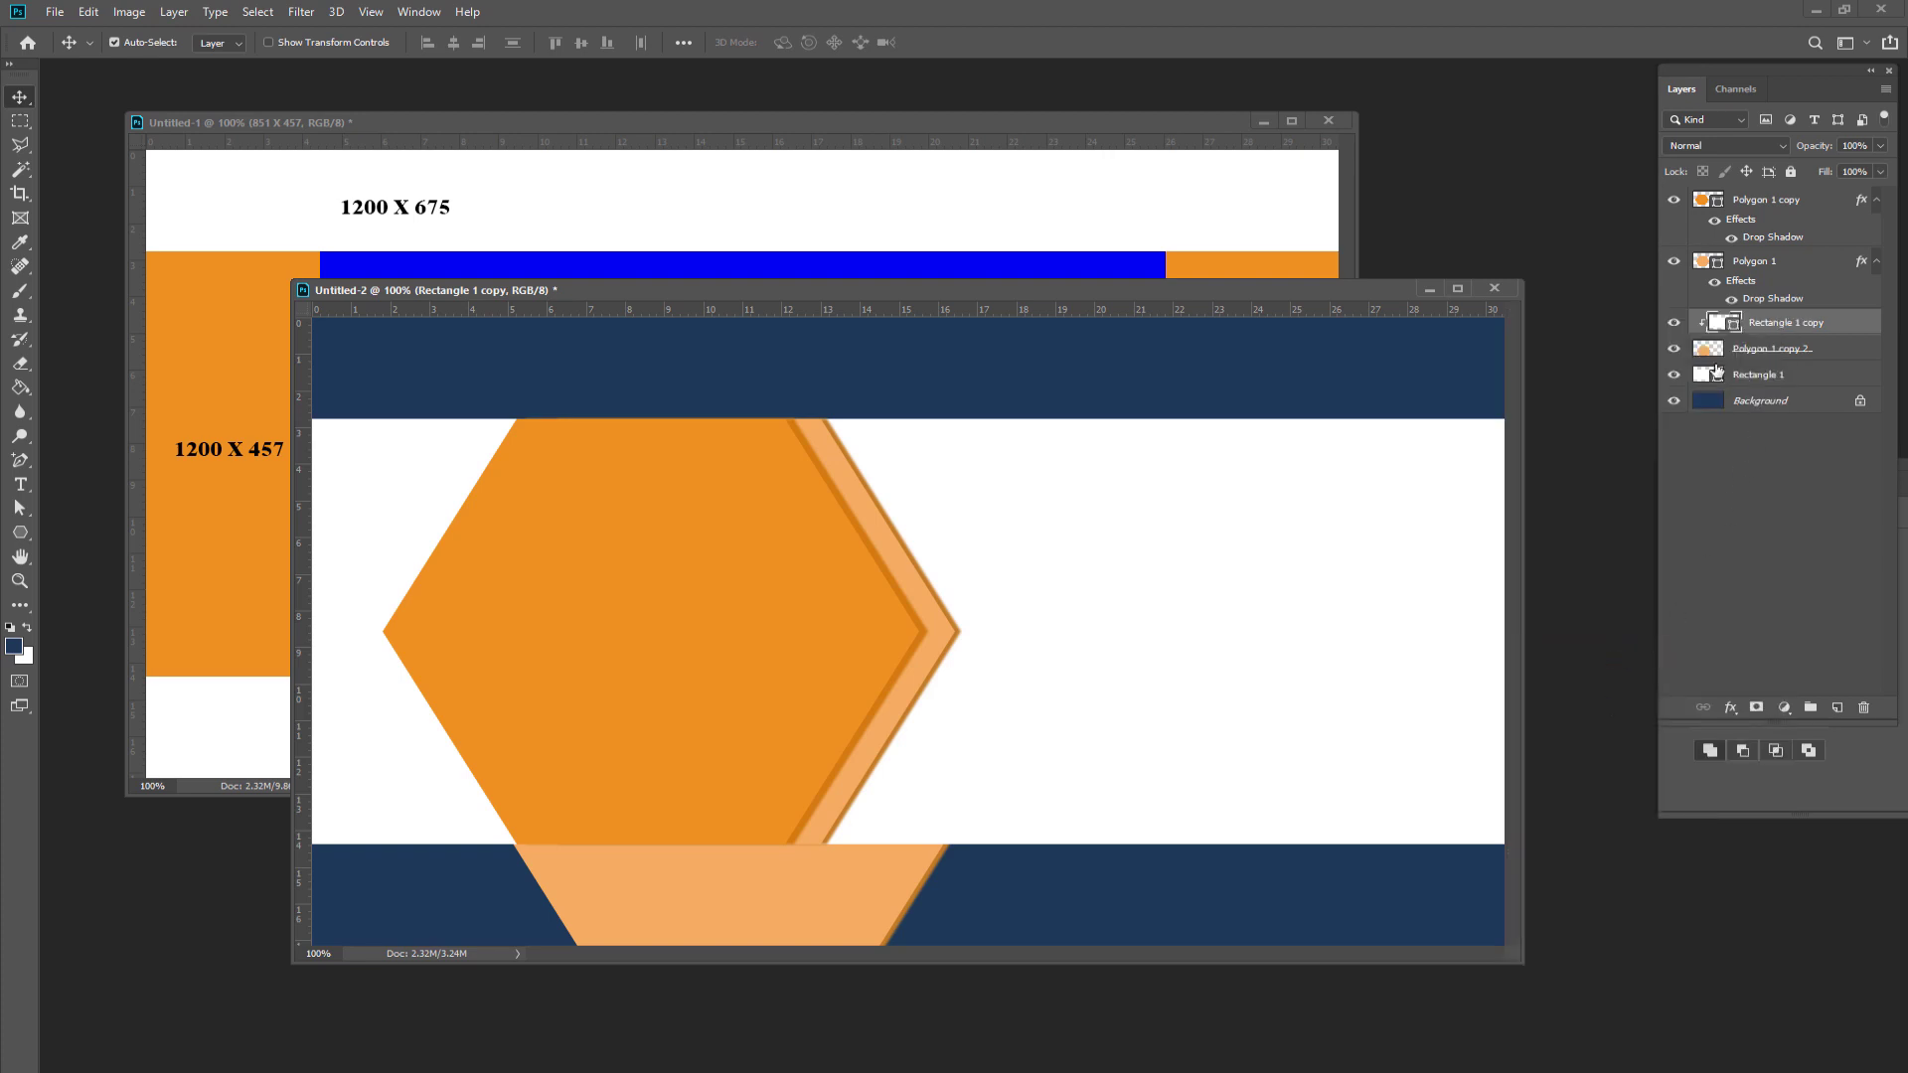
{"action": "key", "text": "ctrl+alt+g"}
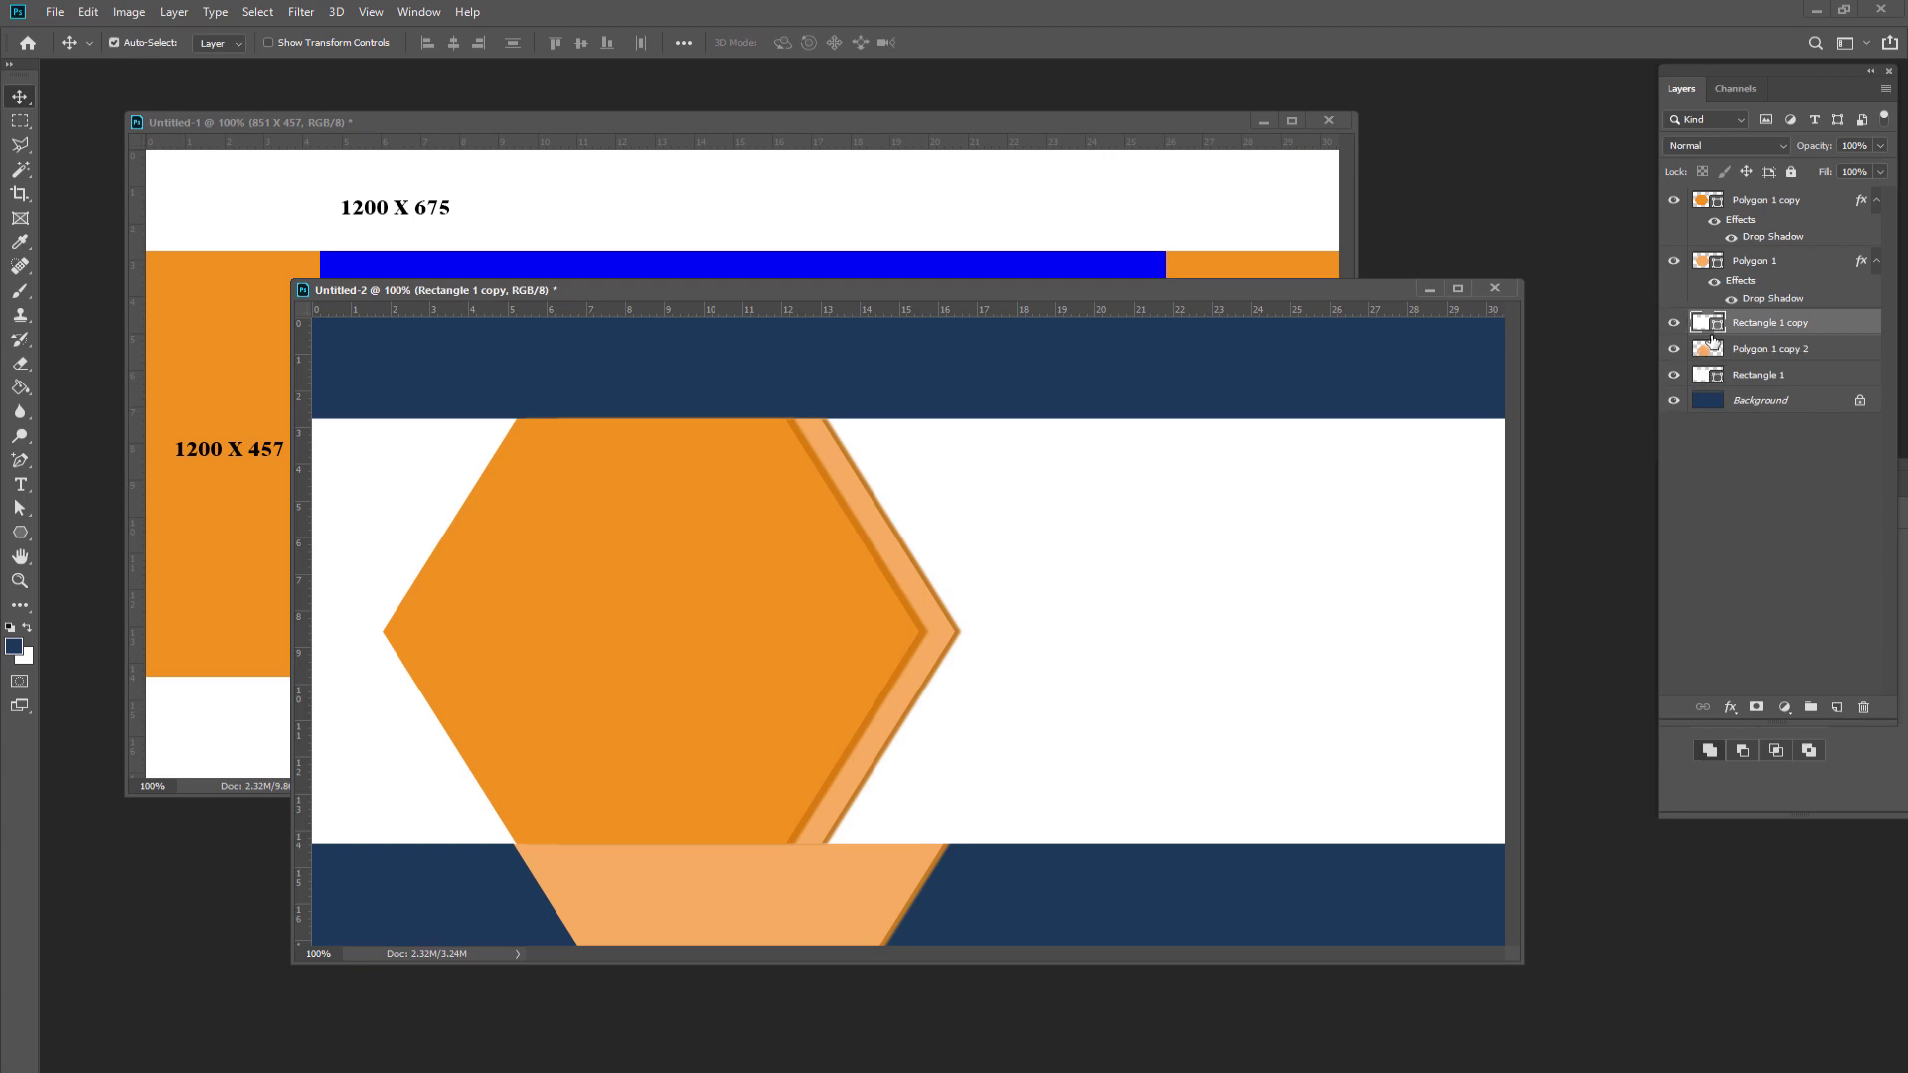
{"action": "key", "text": "ctrl+z"}
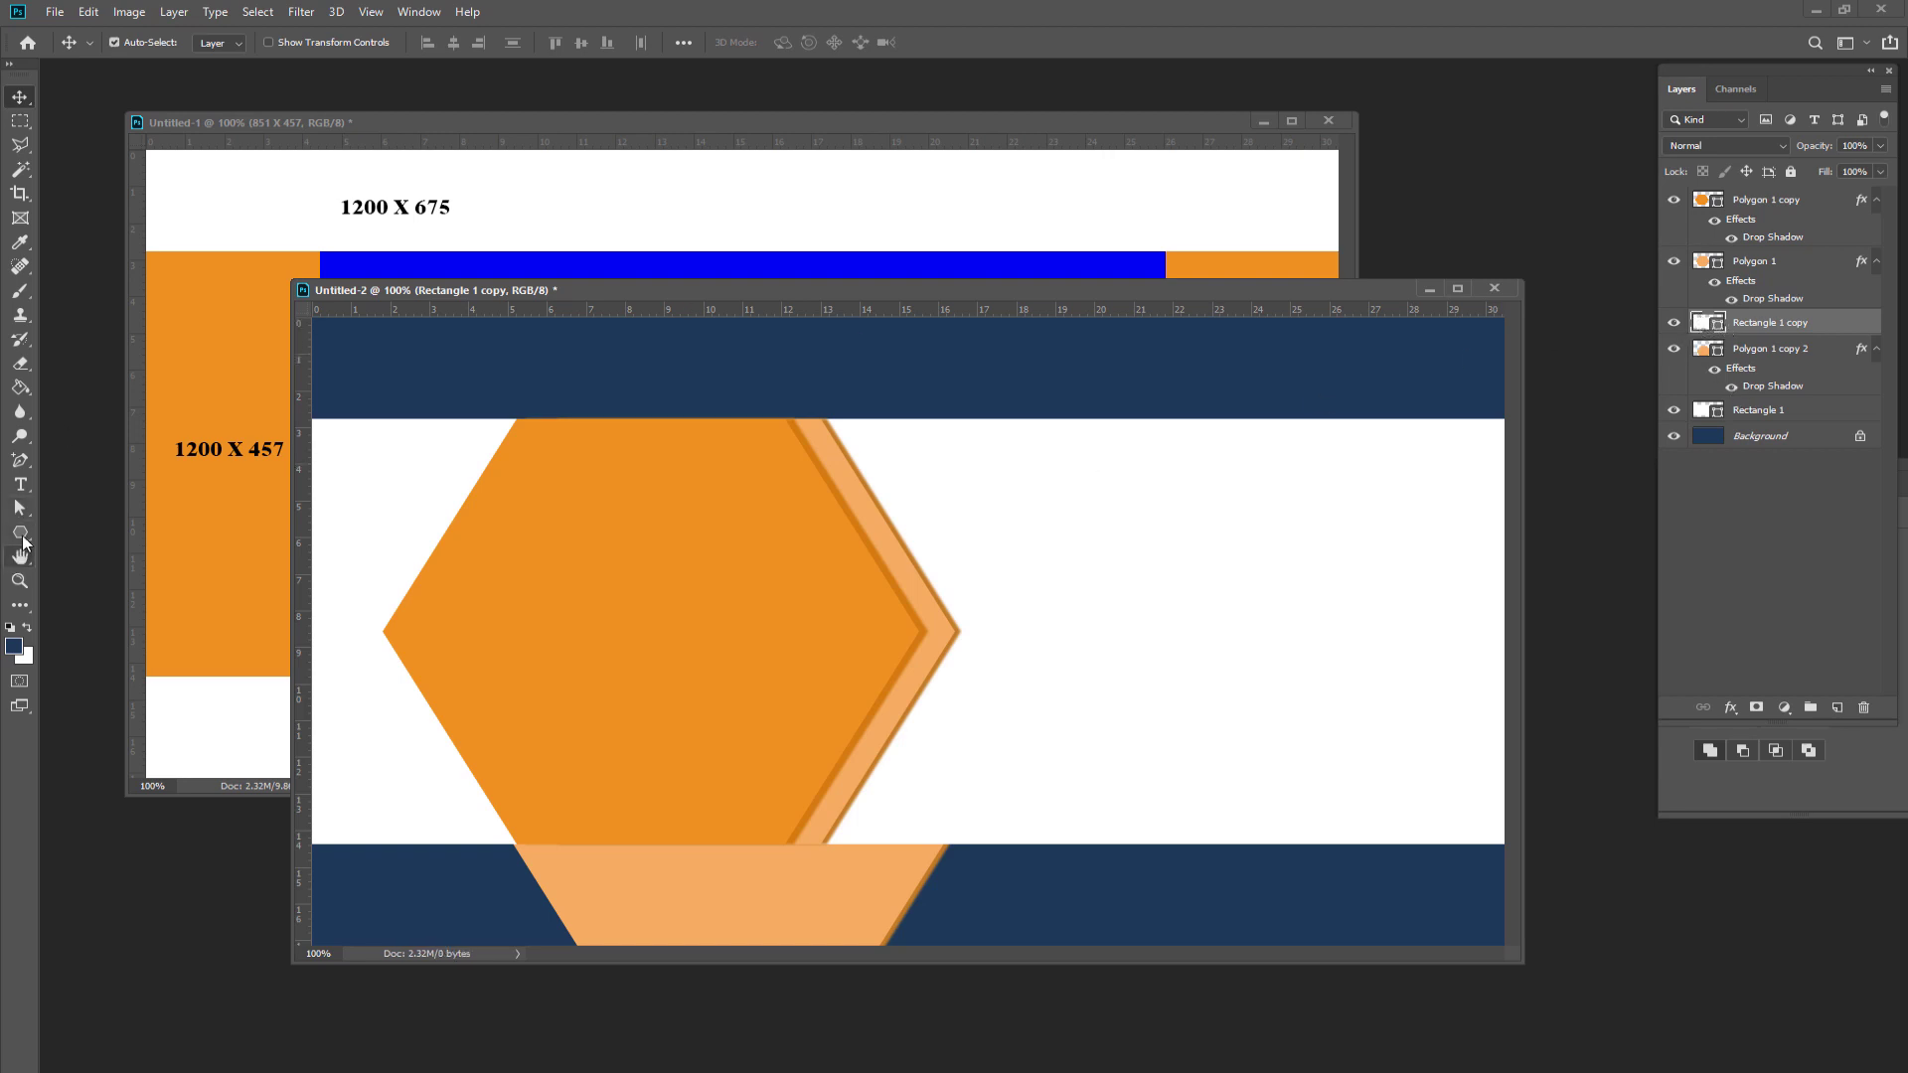
- Set the Rectangle 1 copy fill to none, trying and undoing a clipping mask
{"action": "left_click", "coordinate": [20, 532]}
{"action": "left_click", "coordinate": [223, 43]}
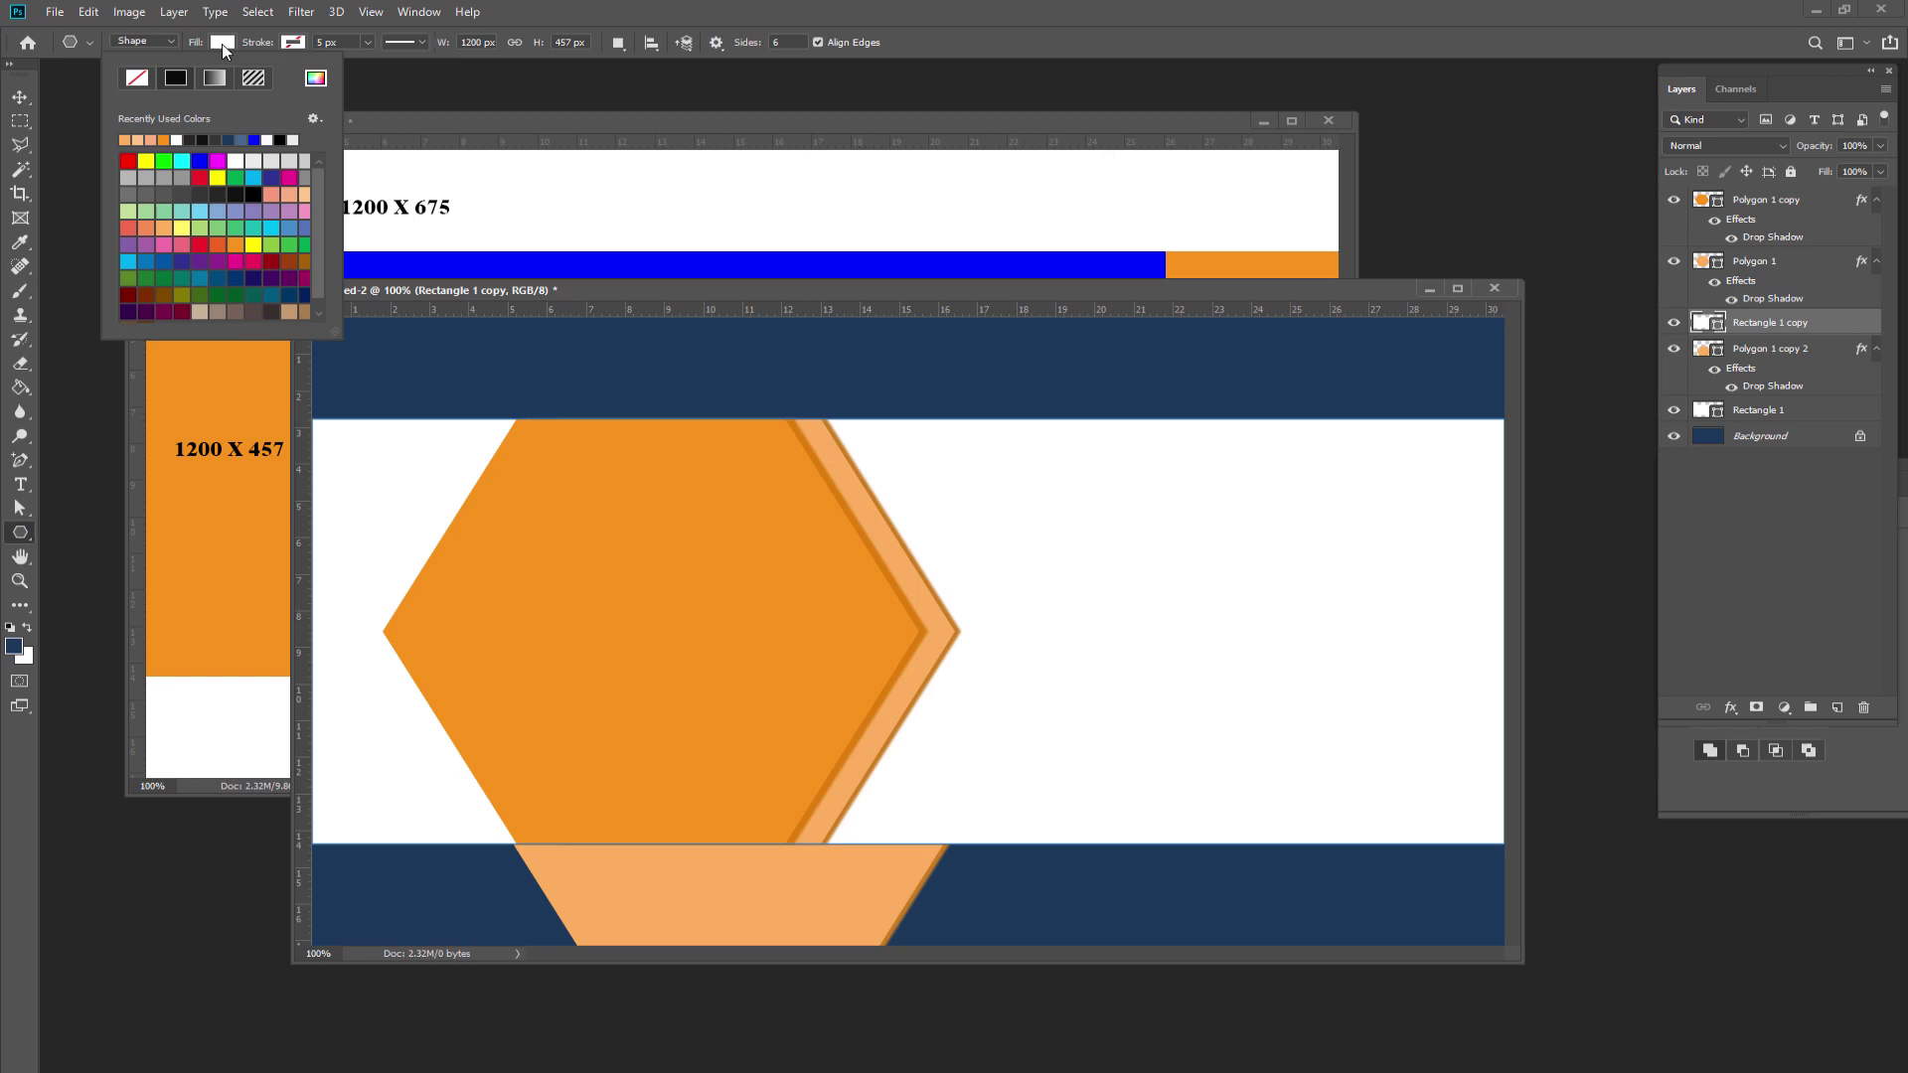
{"action": "left_click", "coordinate": [138, 81]}
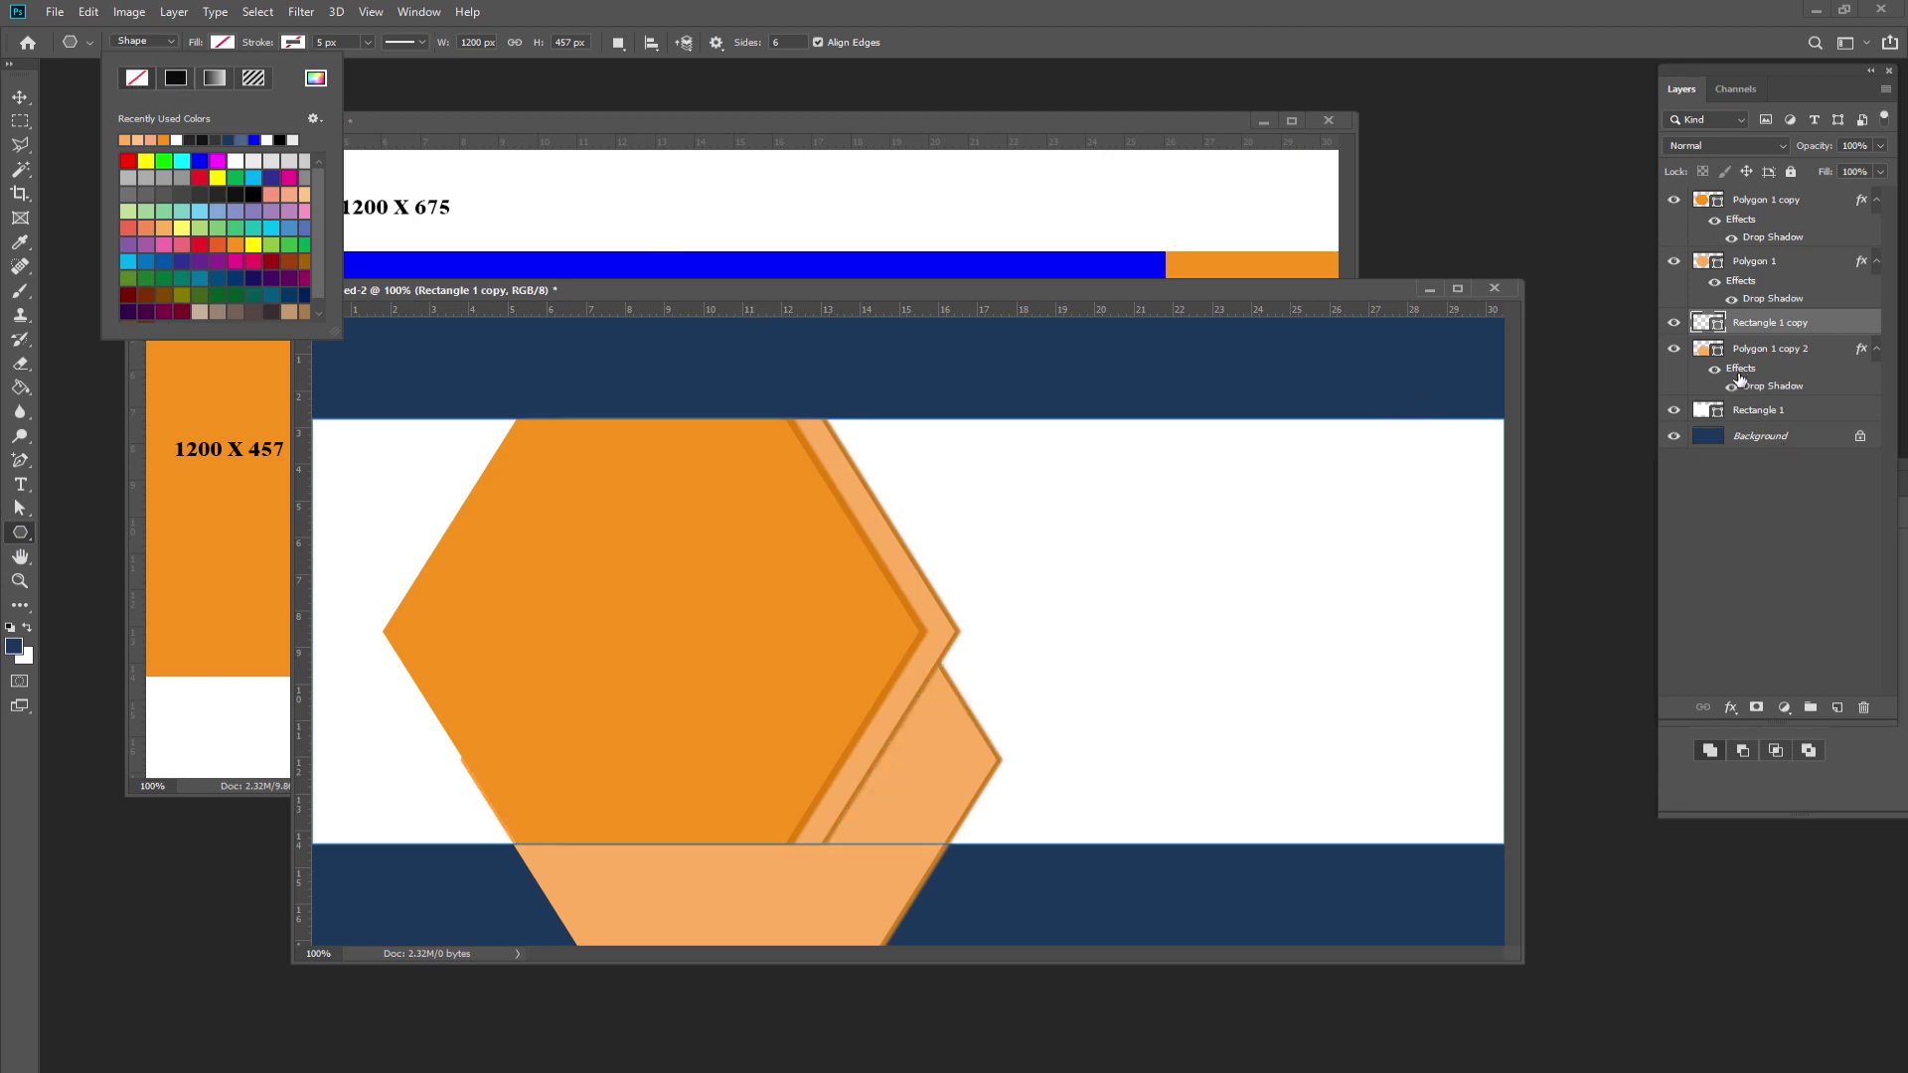
{"action": "left_click", "coordinate": [1767, 324]}
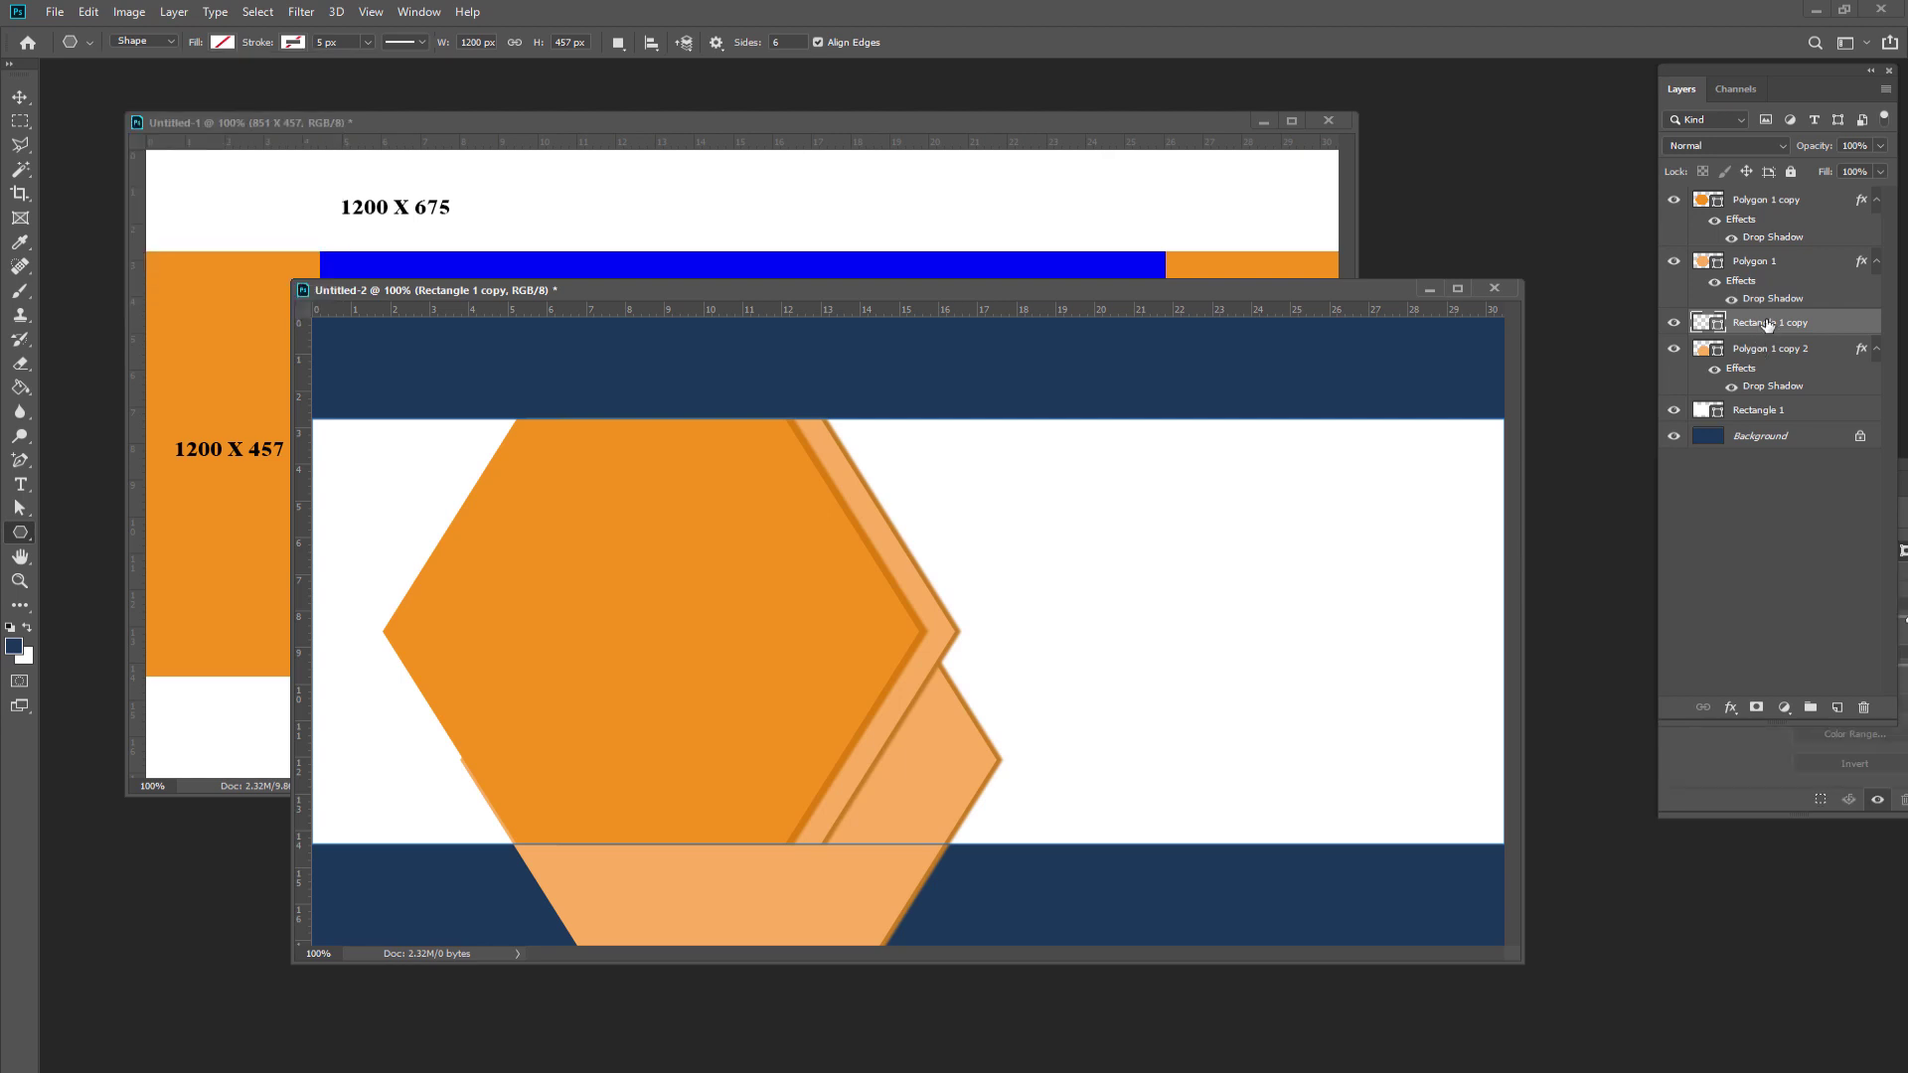
{"action": "right_click", "coordinate": [1770, 324]}
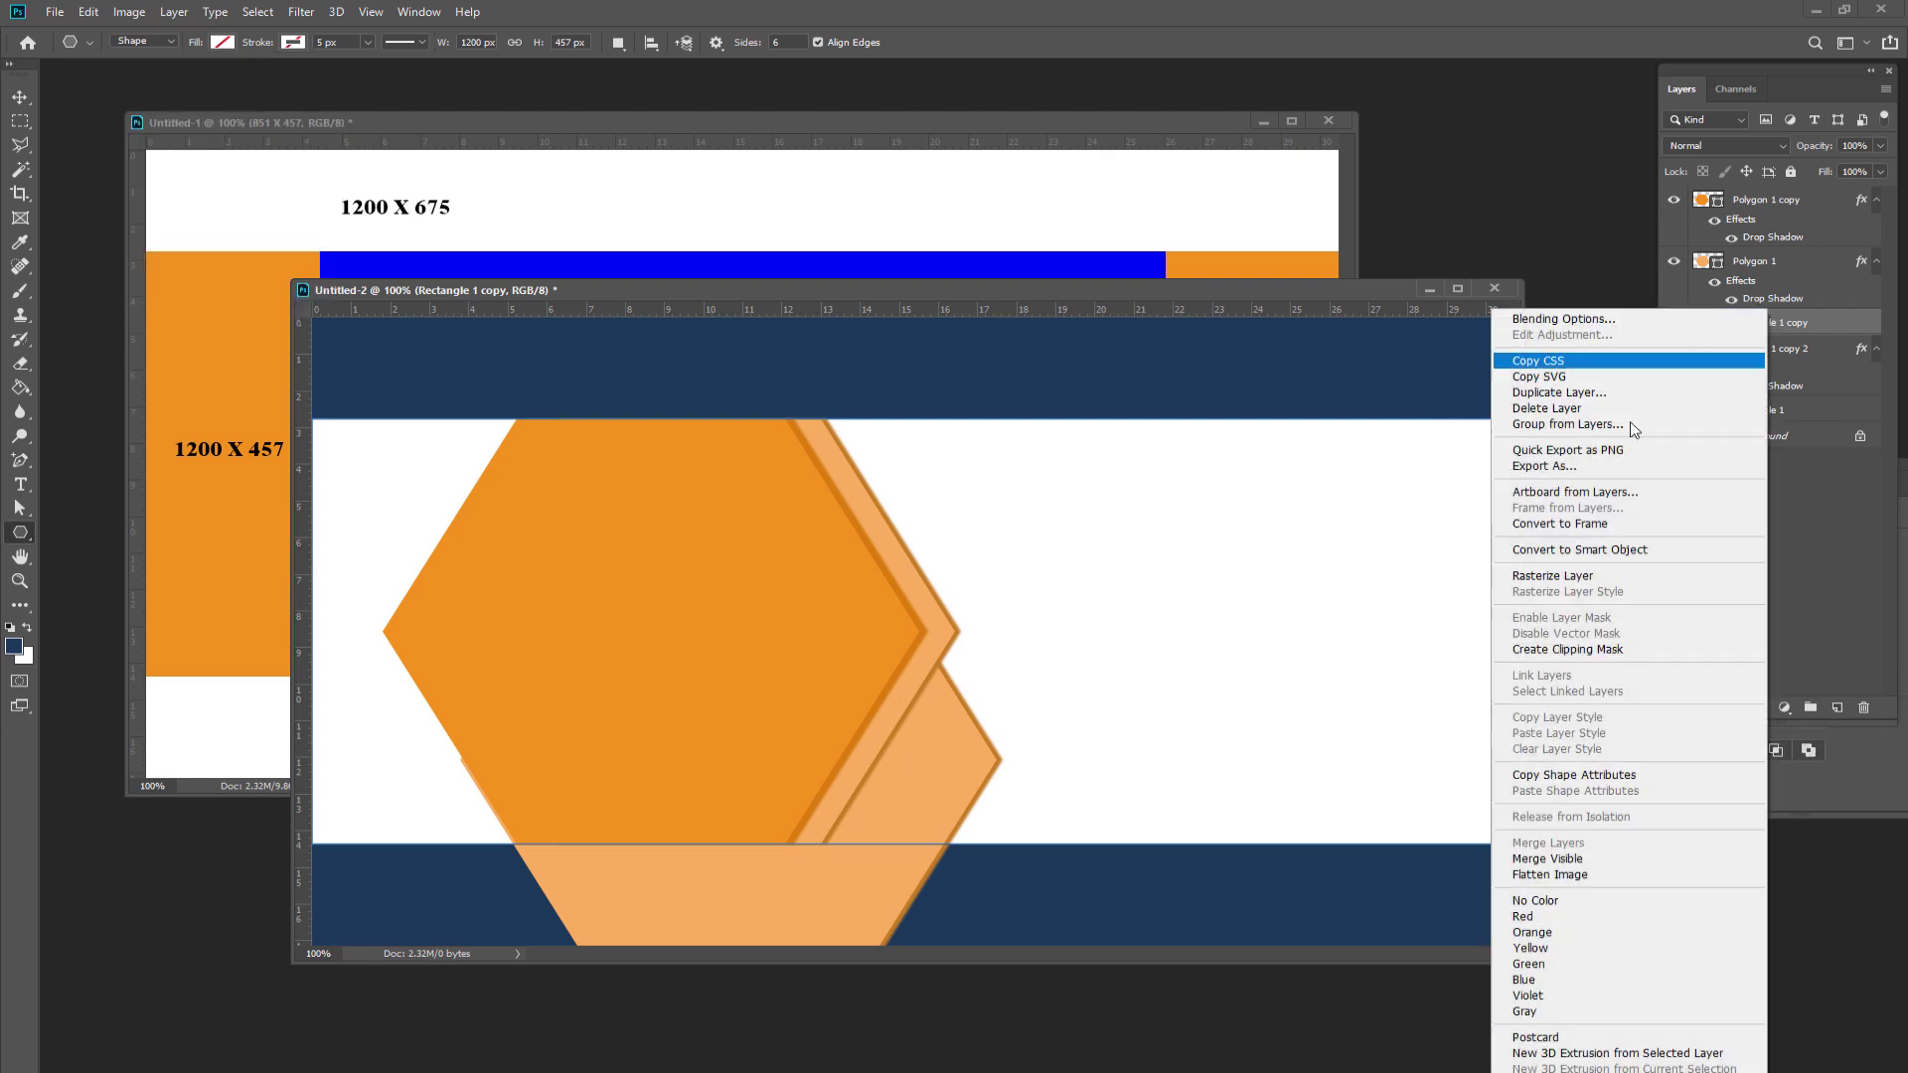
{"action": "left_click", "coordinate": [1596, 650]}
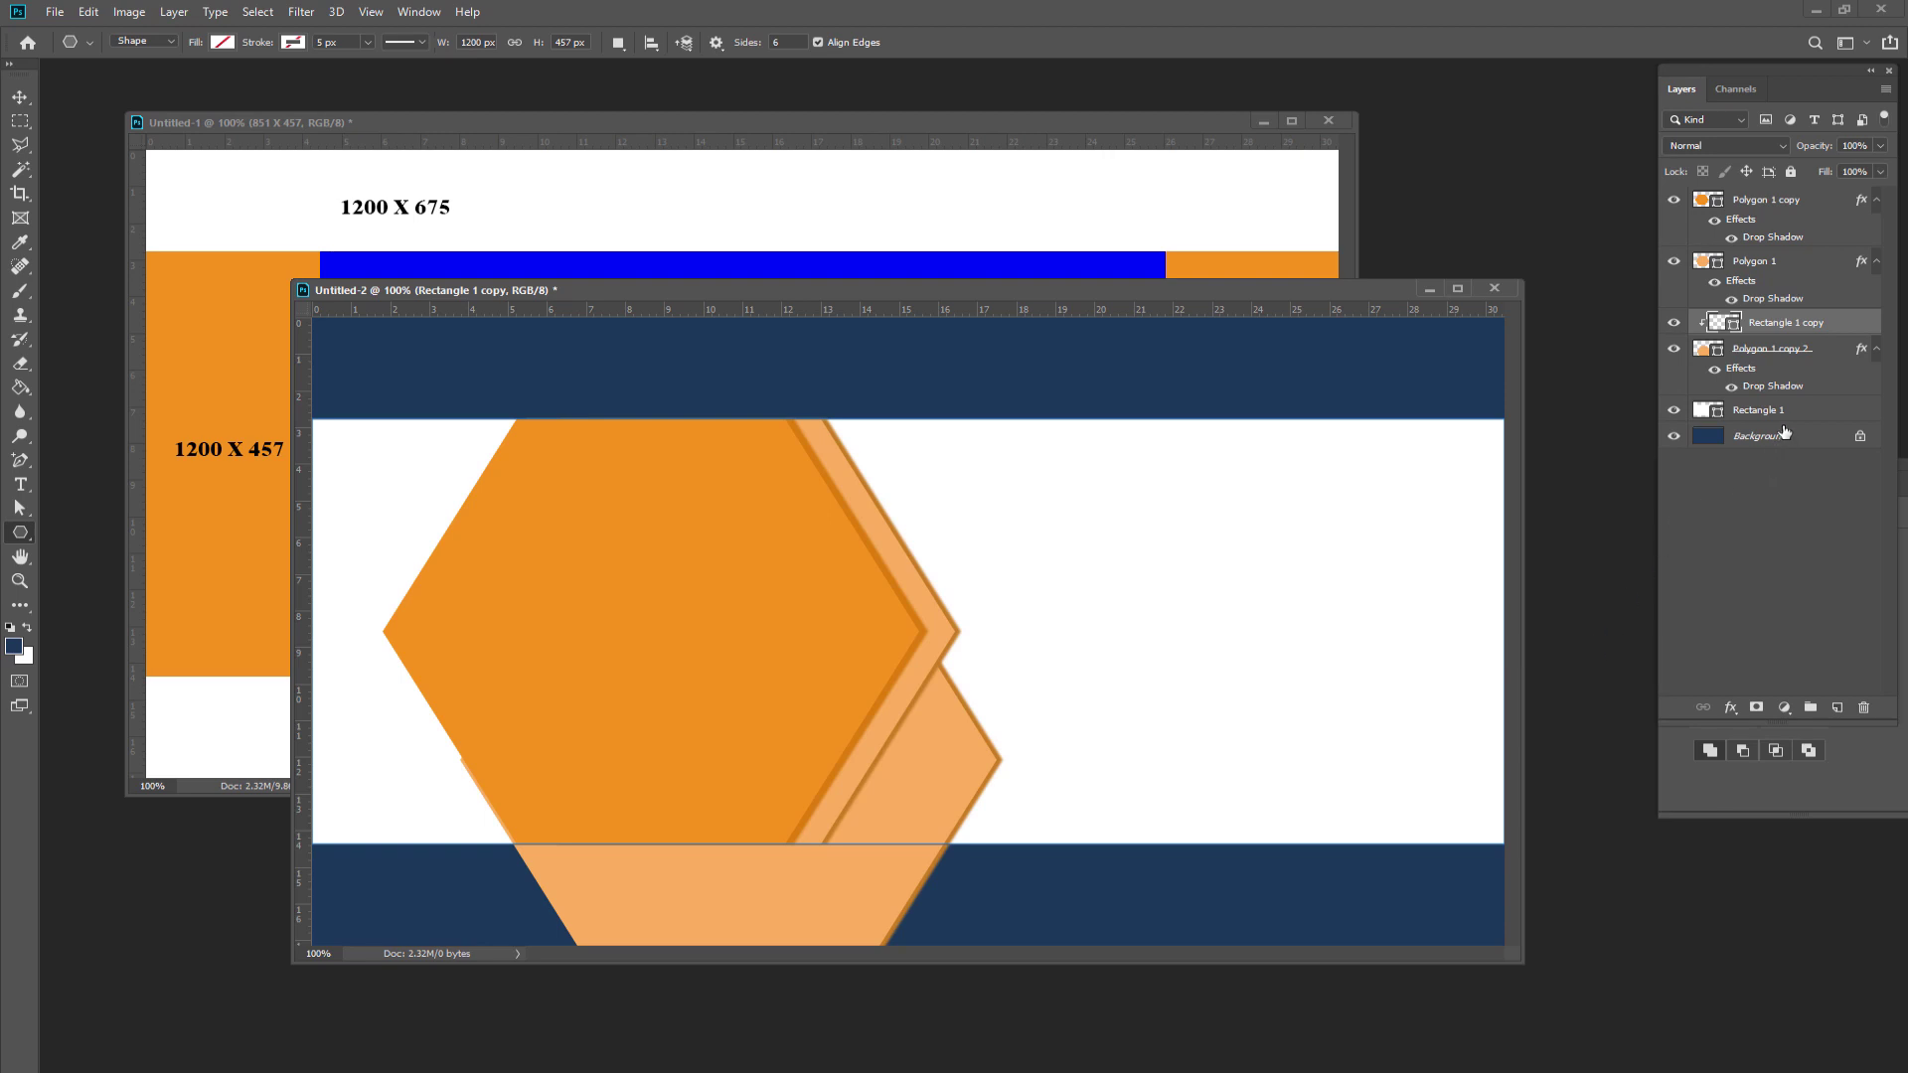
{"action": "key", "text": "ctrl+z"}
- Rasterize the layer style of Polygon 1 copy 2 to bake in its shadow
{"action": "left_click", "coordinate": [1755, 350]}
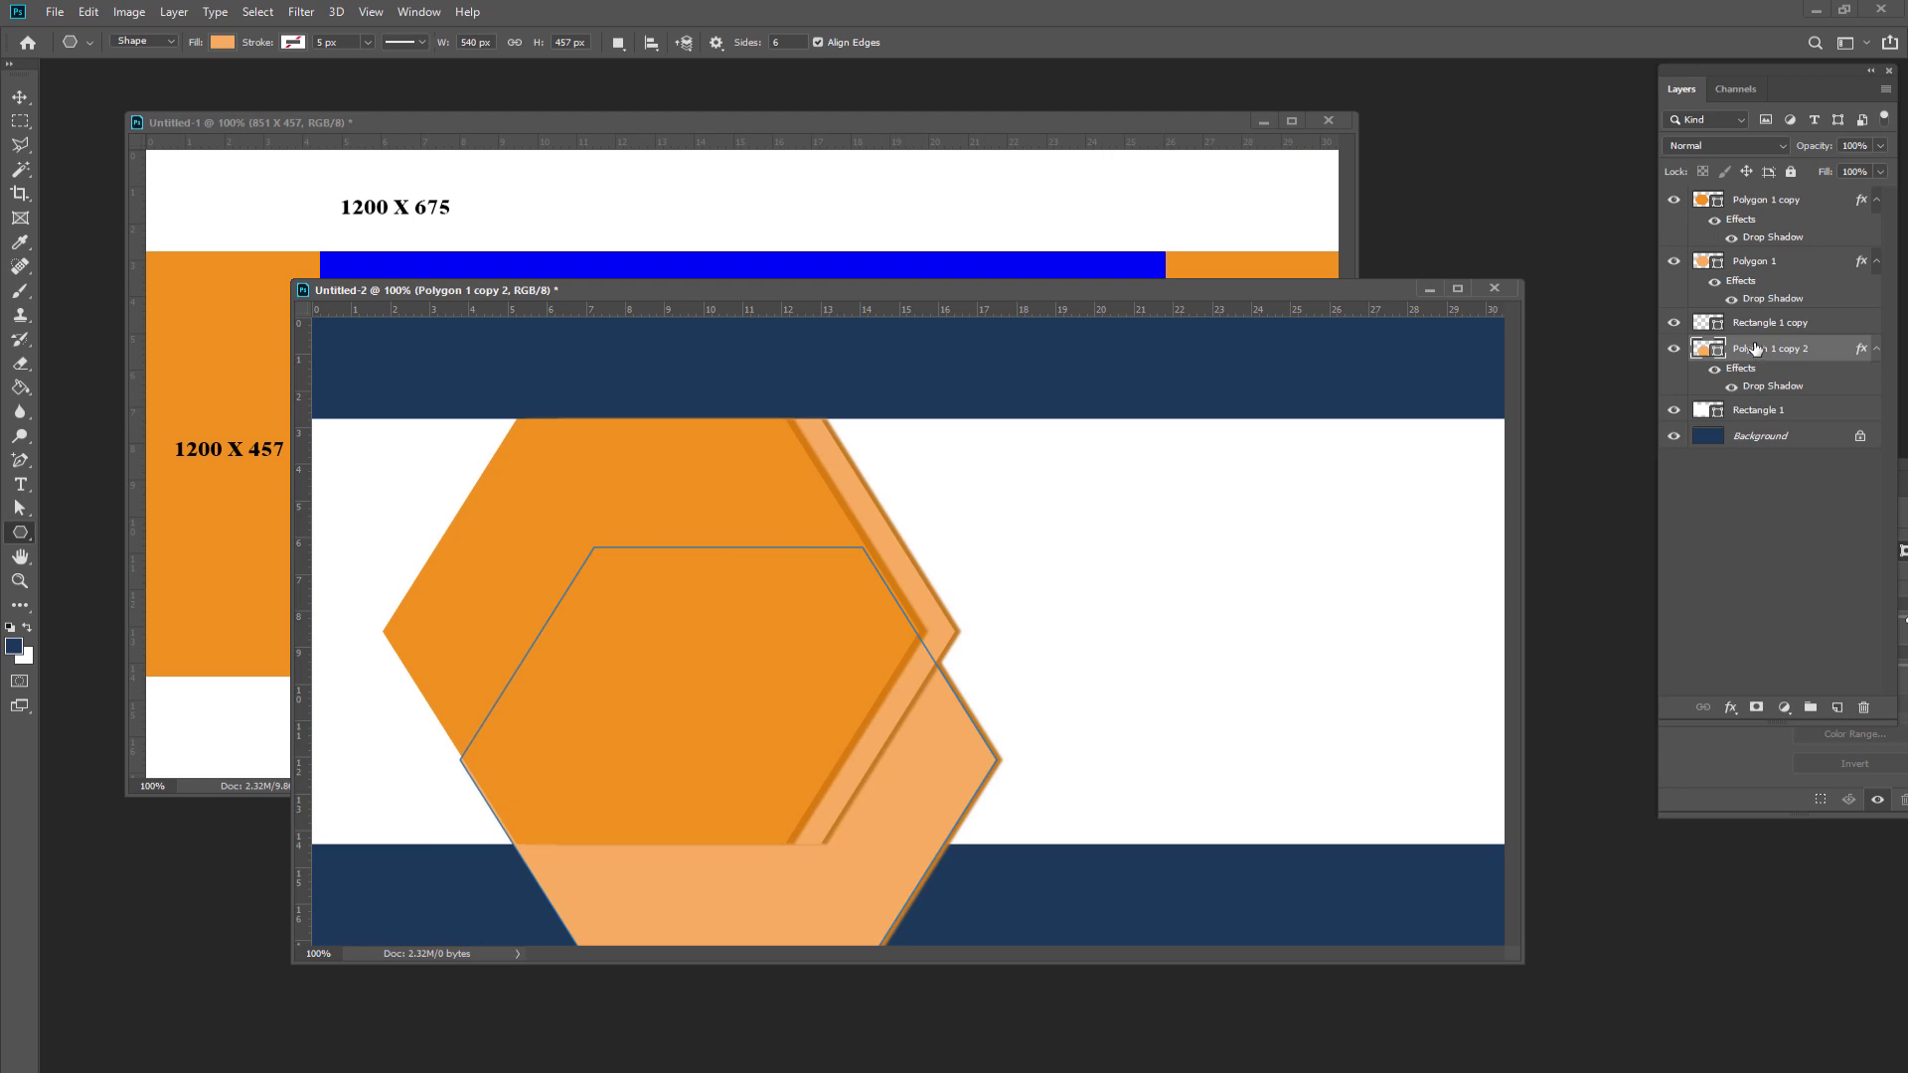
{"action": "left_click", "coordinate": [1769, 329]}
{"action": "left_click", "coordinate": [1759, 353]}
{"action": "left_click", "coordinate": [1769, 330]}
{"action": "left_click", "coordinate": [1752, 326]}
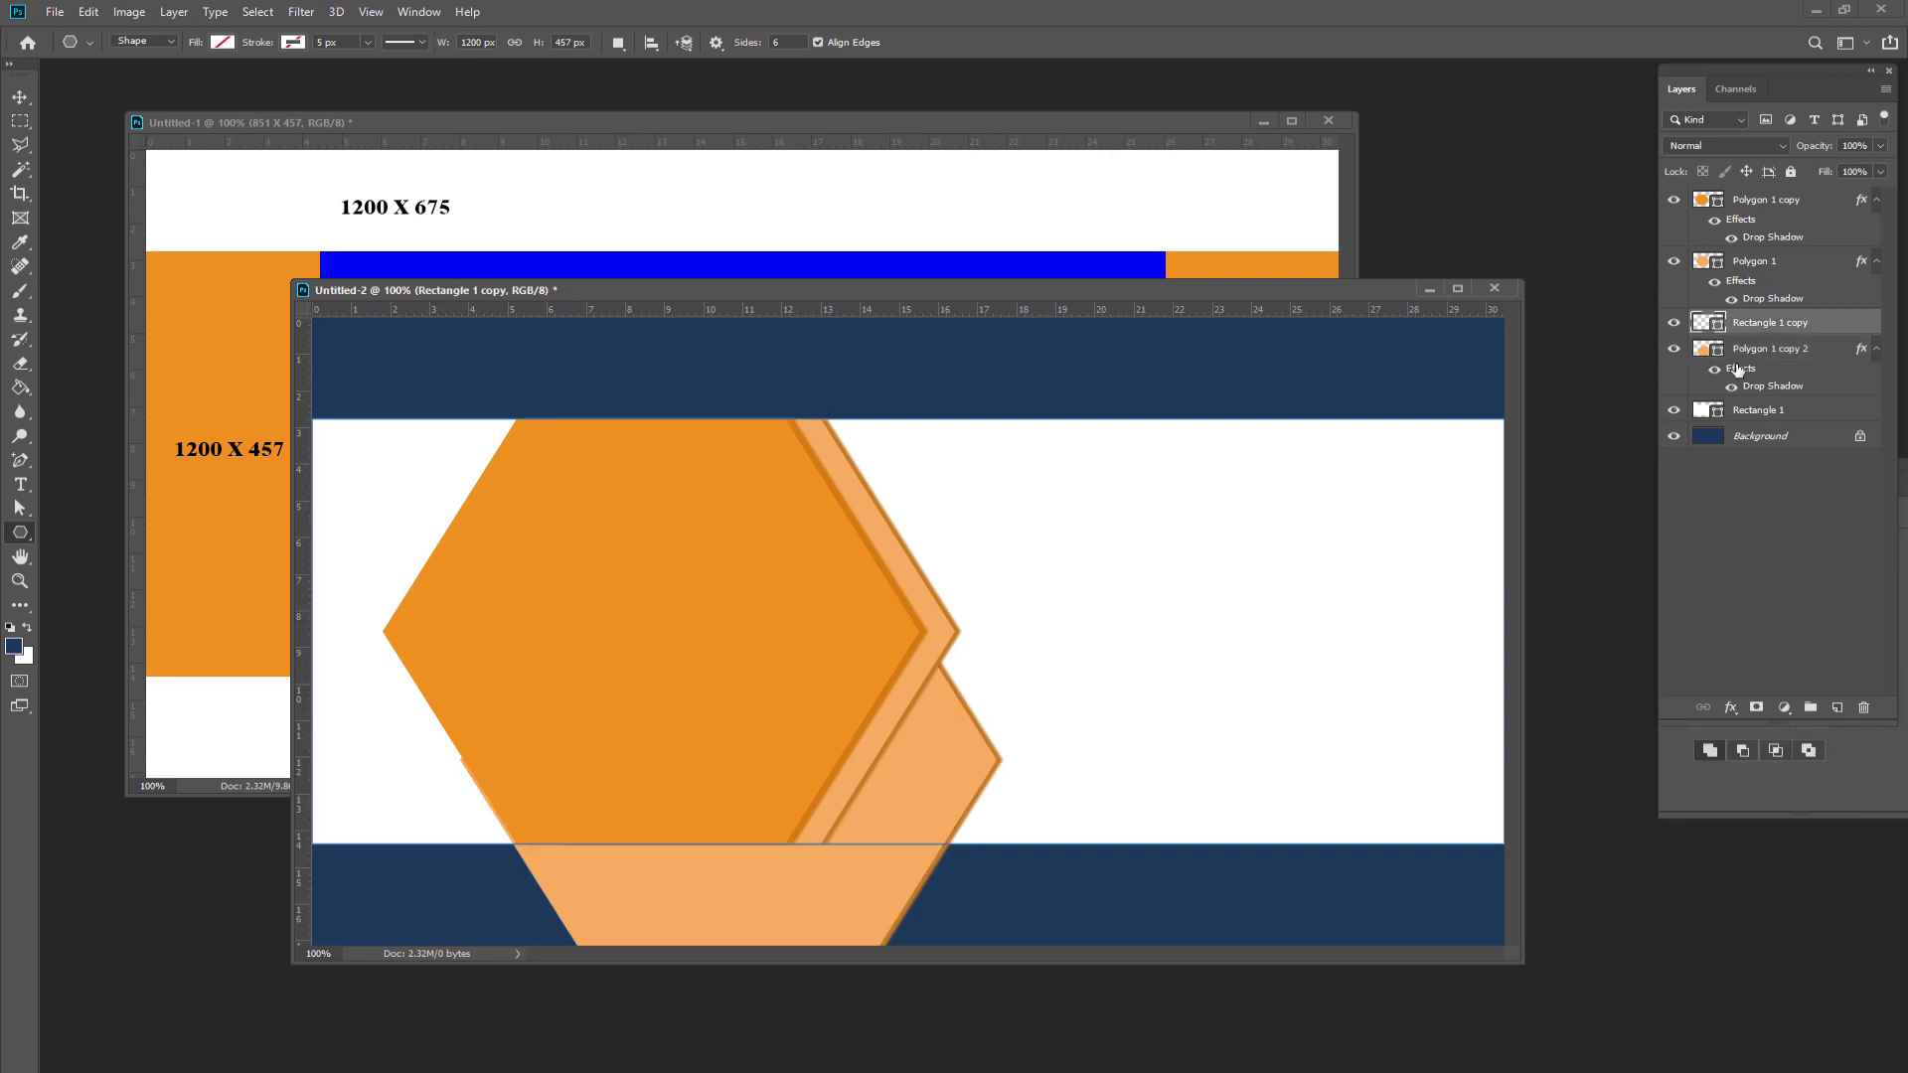
{"action": "left_click", "coordinate": [1735, 366]}
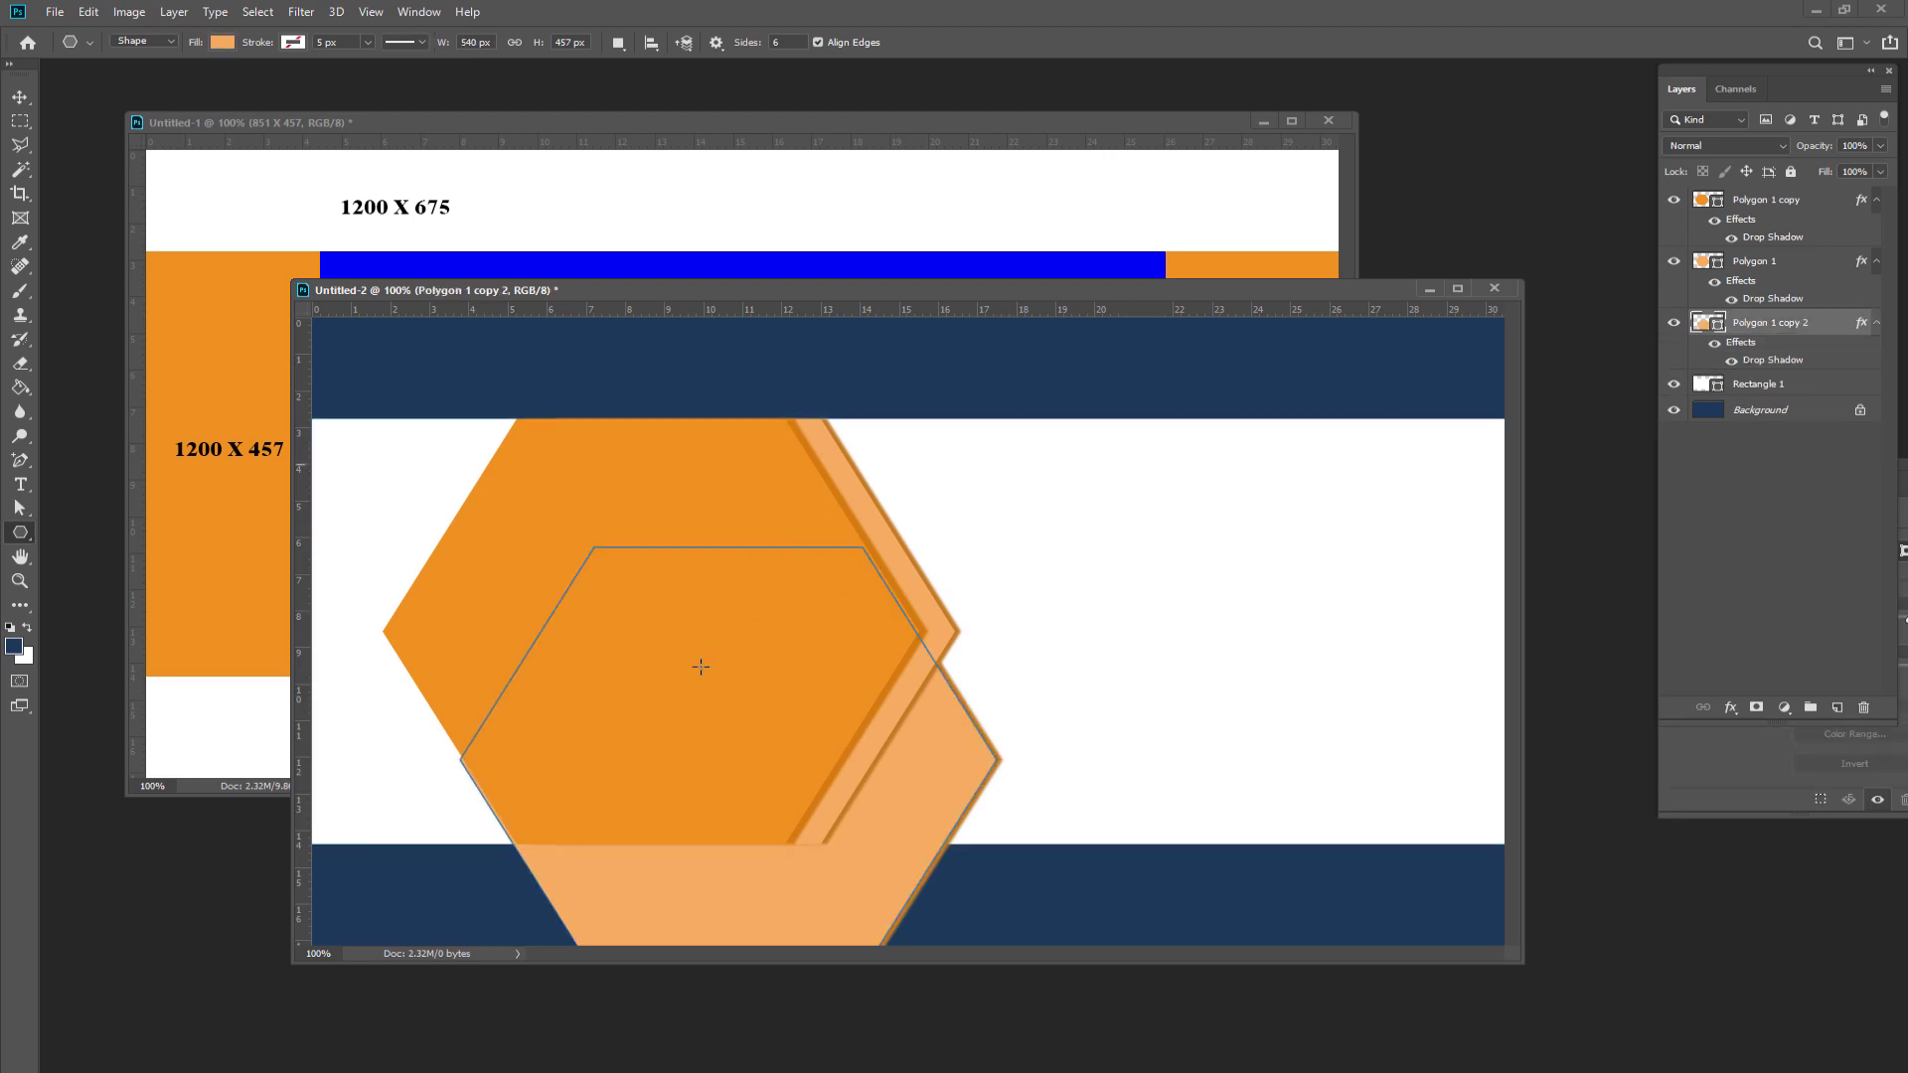
{"action": "right_click", "coordinate": [1784, 327]}
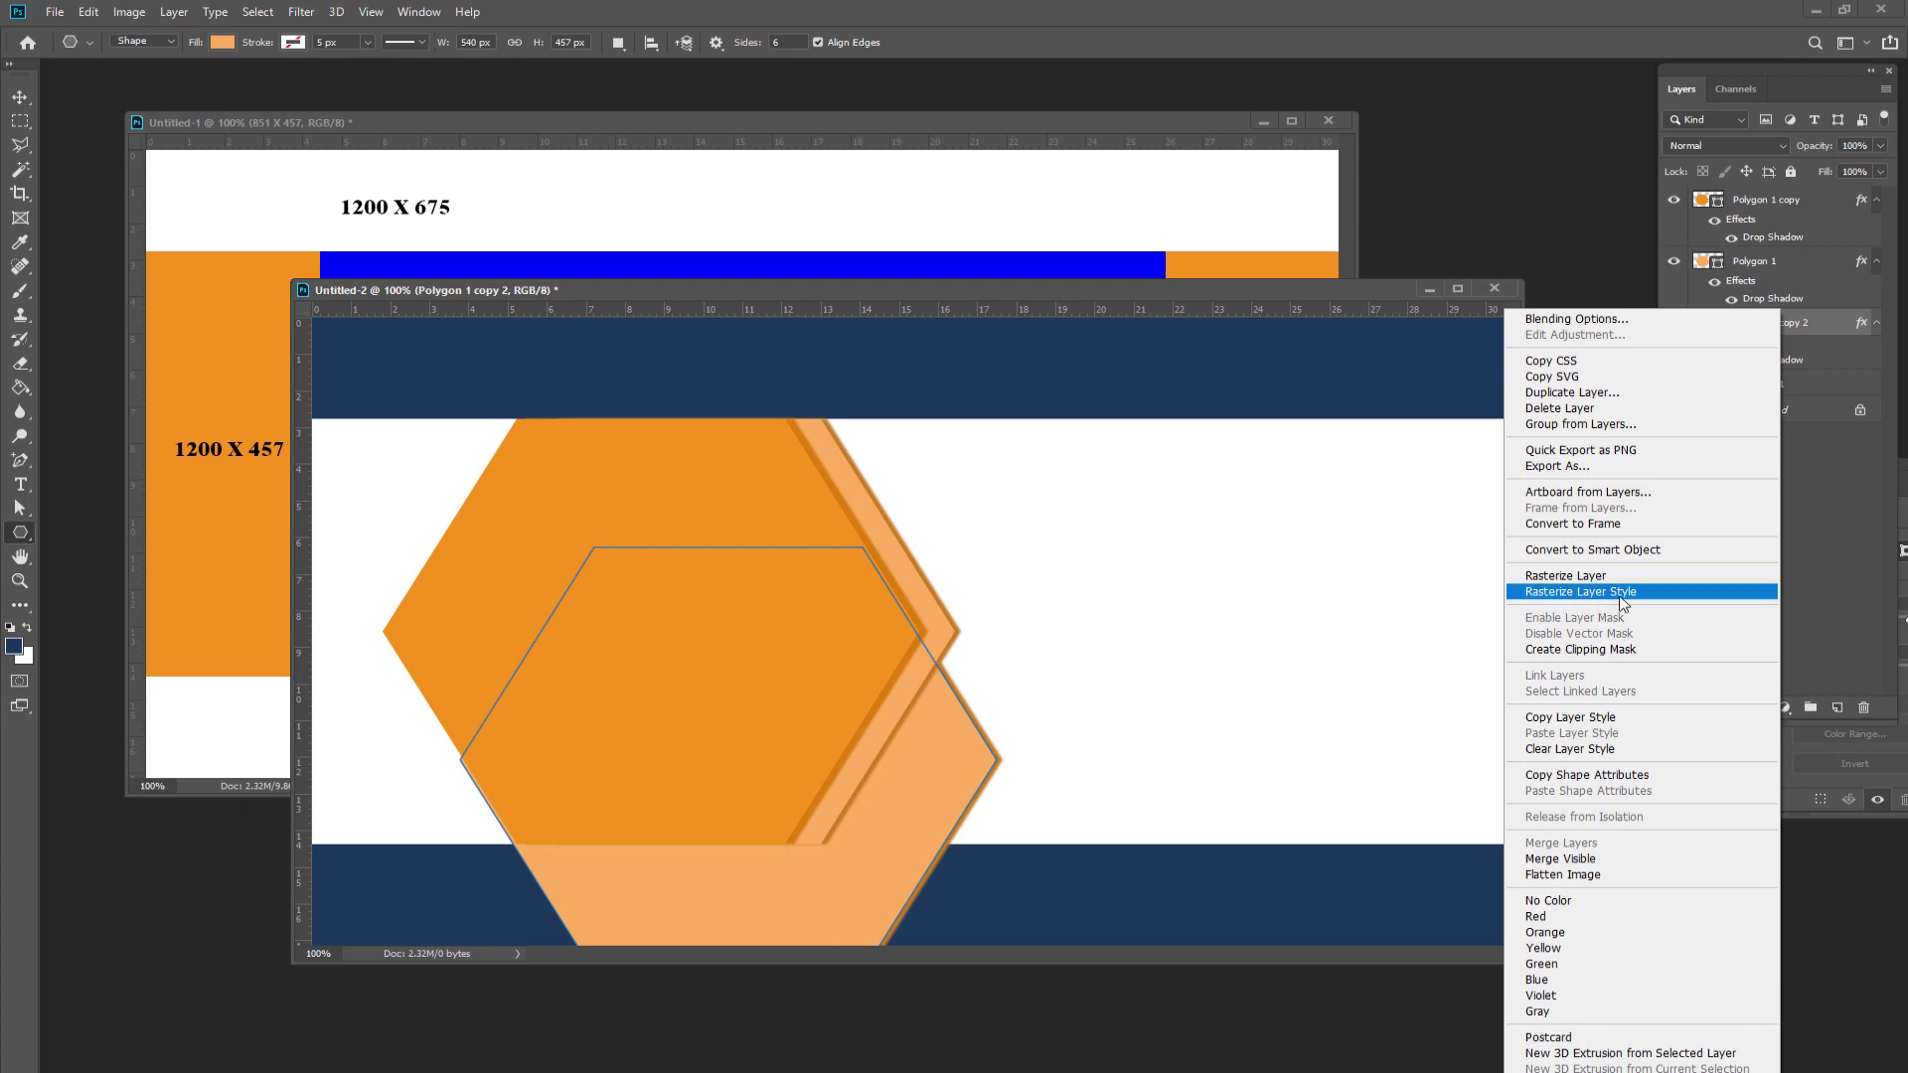
{"action": "left_click", "coordinate": [1621, 593]}
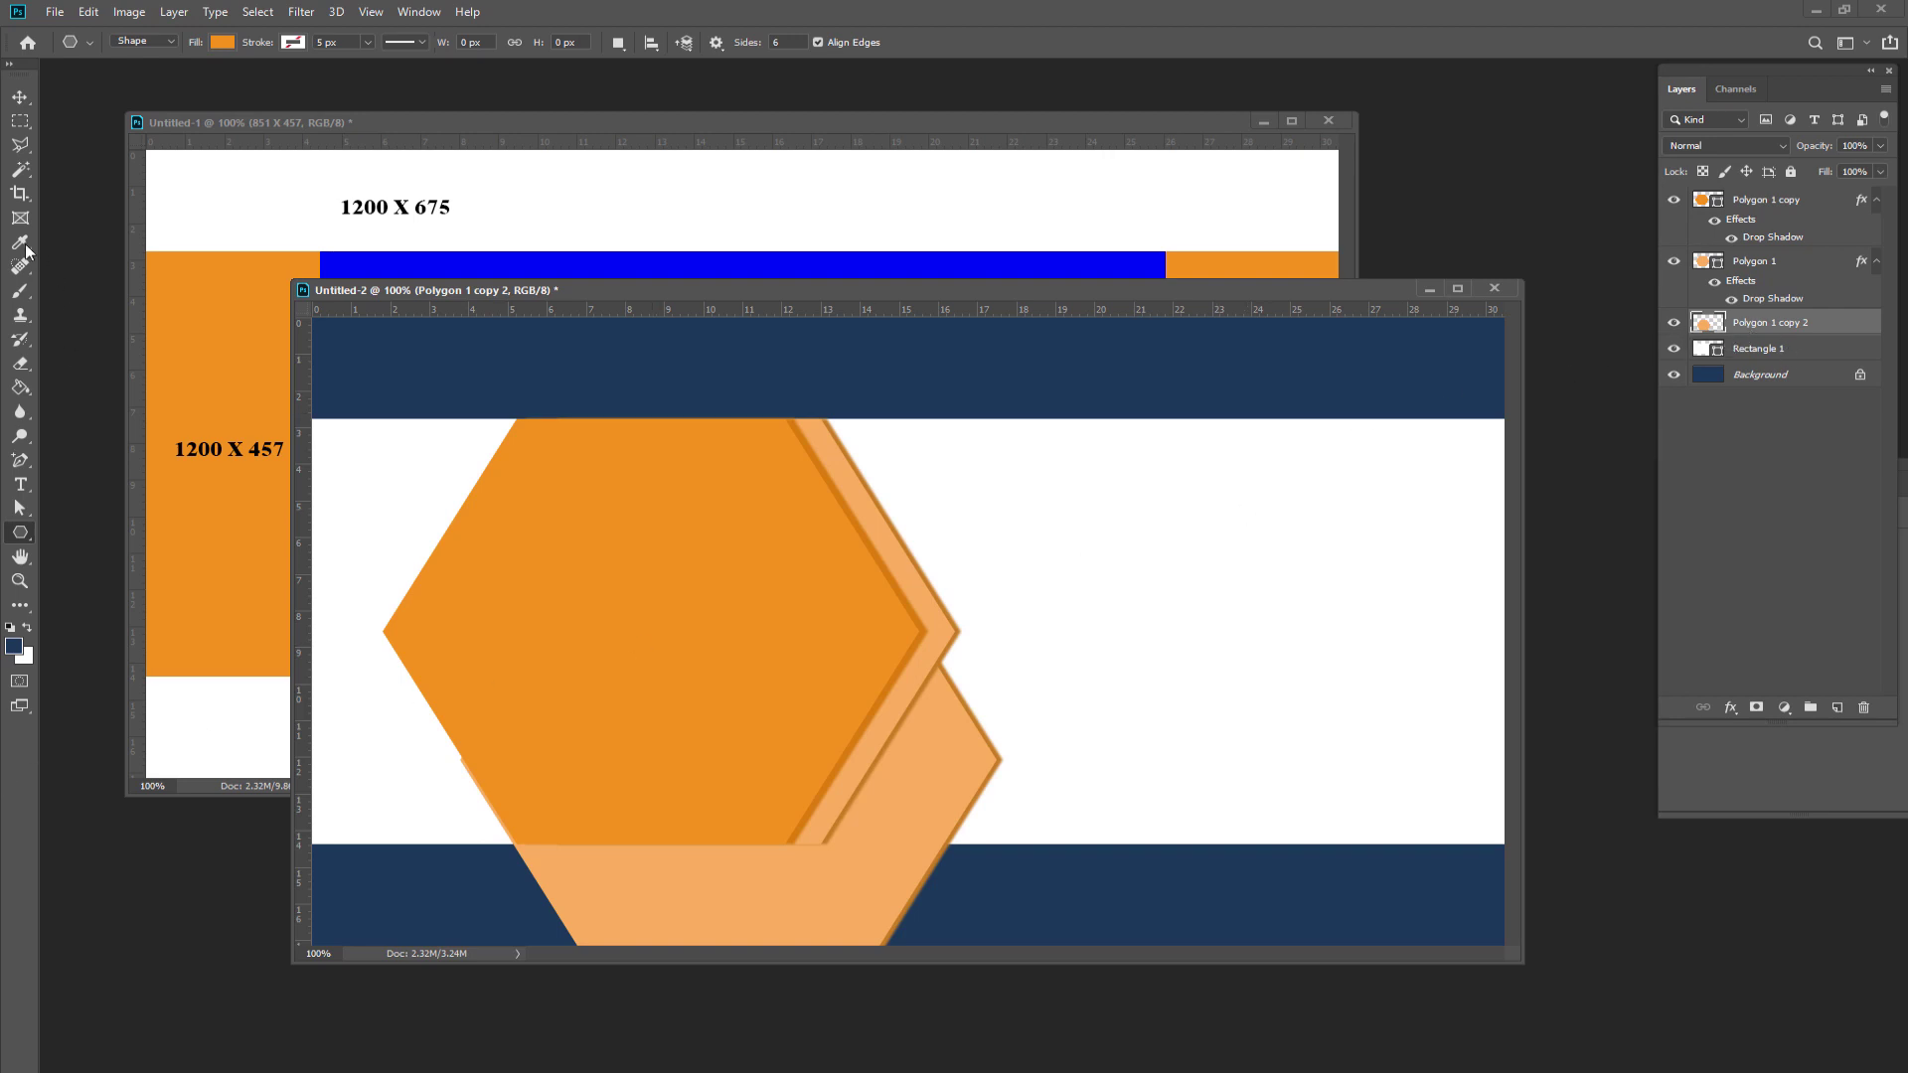
- Delete the hexagon's overlap on the bottom navy band using a rectangular marquee selection
{"action": "left_click", "coordinate": [20, 120]}
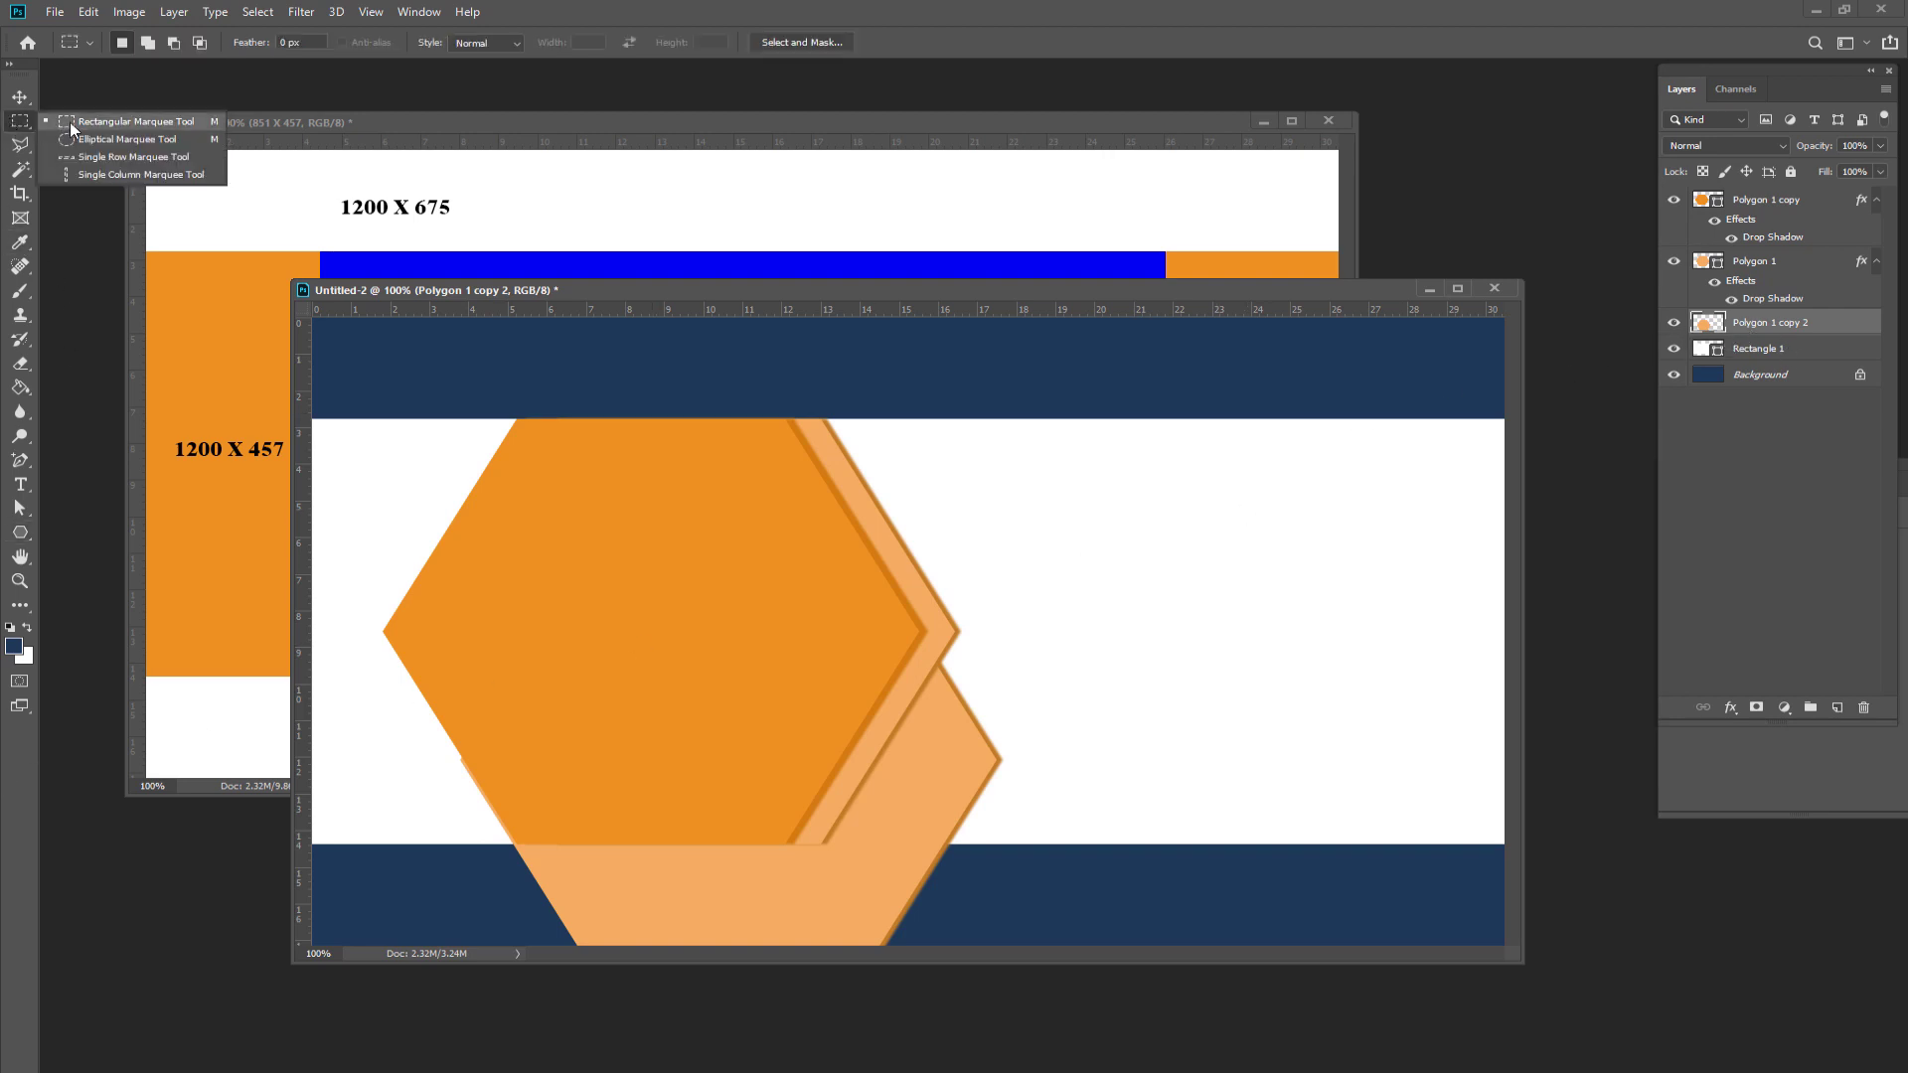
{"action": "left_click", "coordinate": [72, 125]}
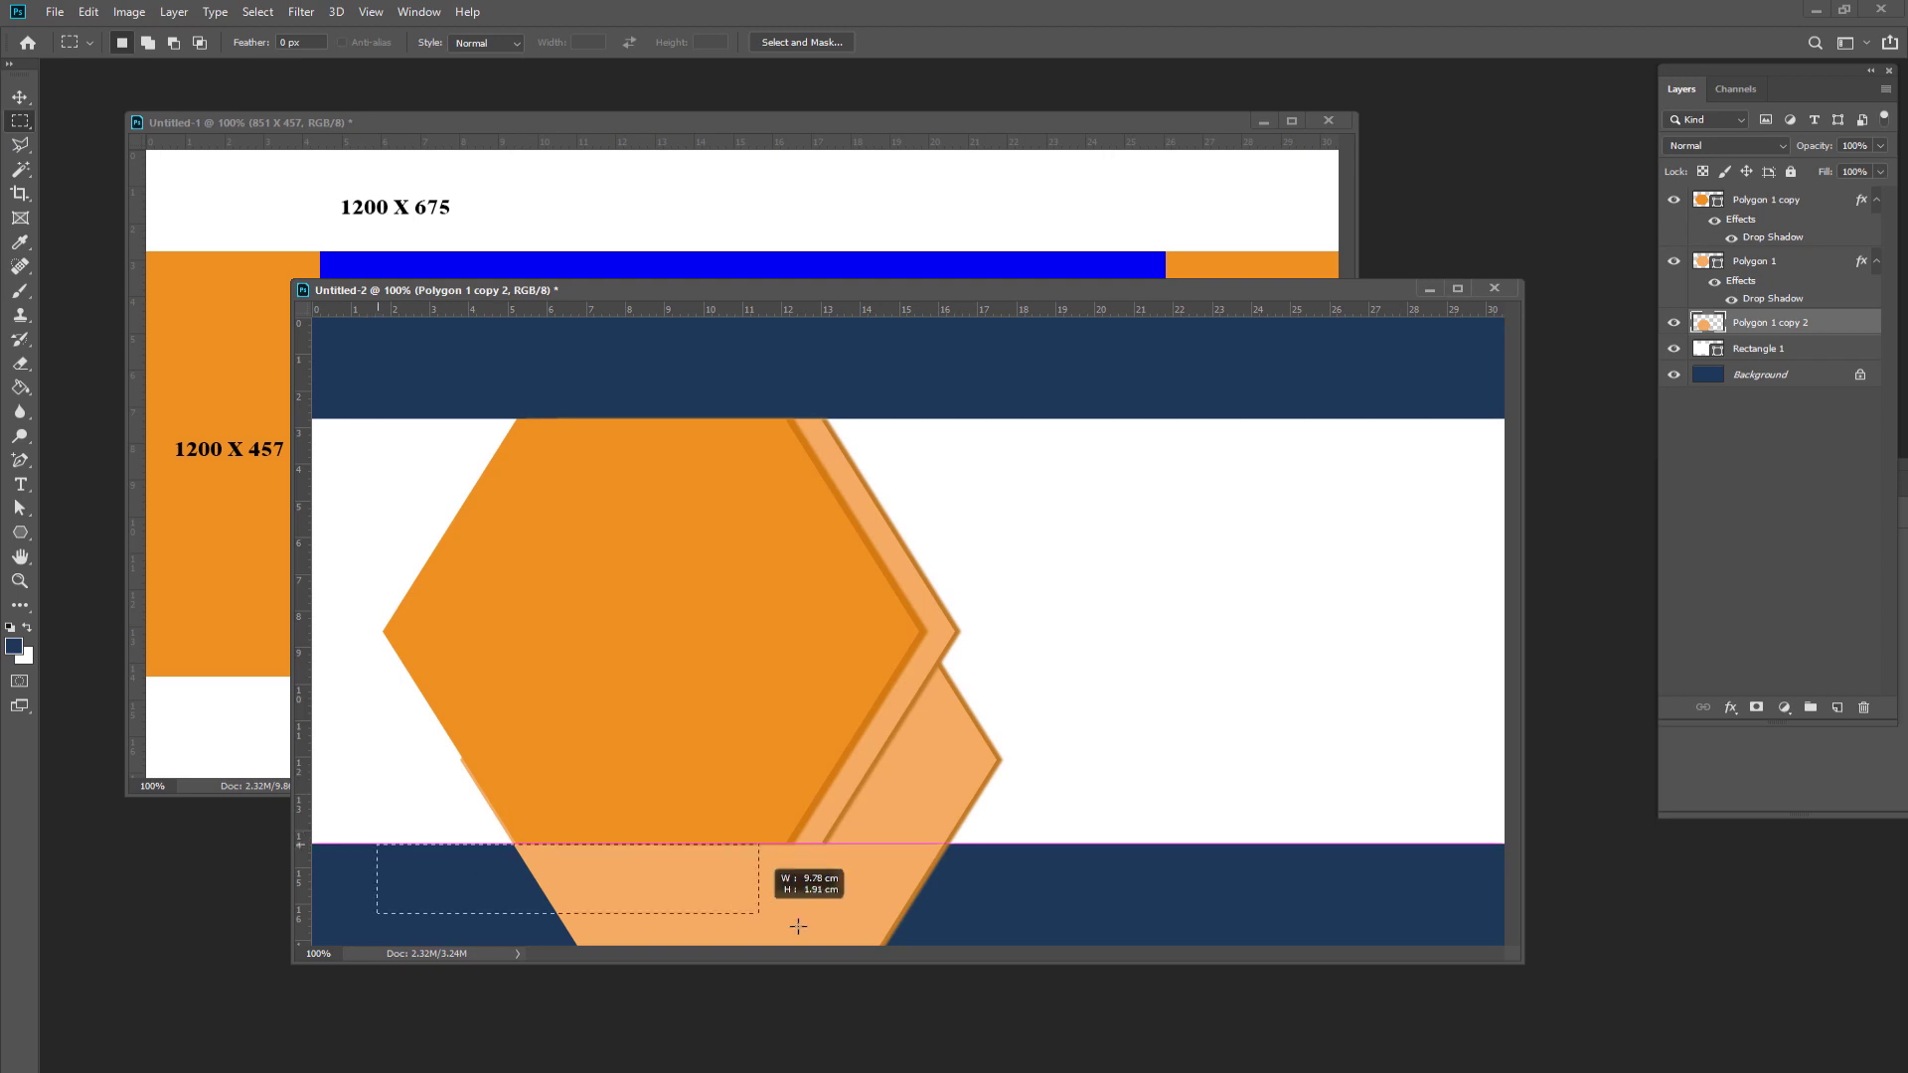
{"action": "left_click_drag", "start_coordinate": [377, 843], "coordinate": [1180, 1000]}
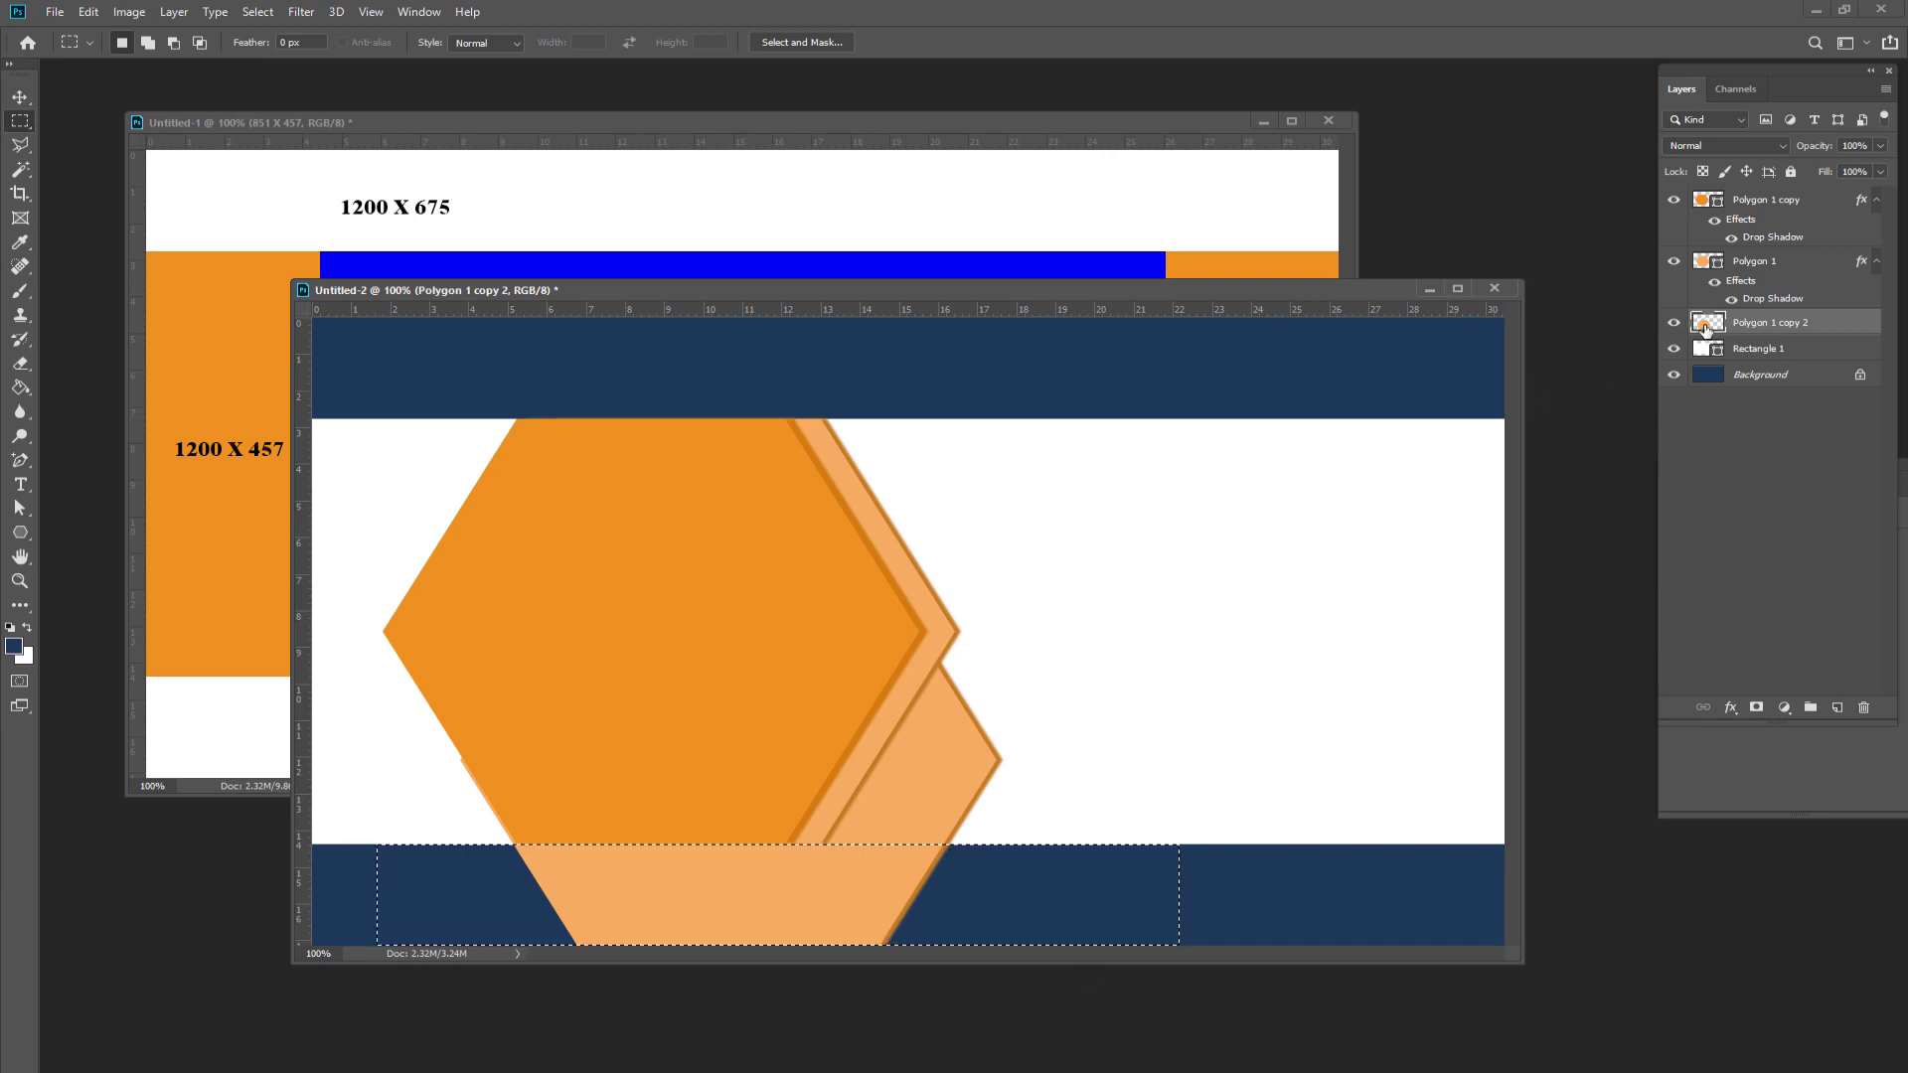
{"action": "key", "text": "Delete"}
{"action": "key", "text": "ctrl+d"}
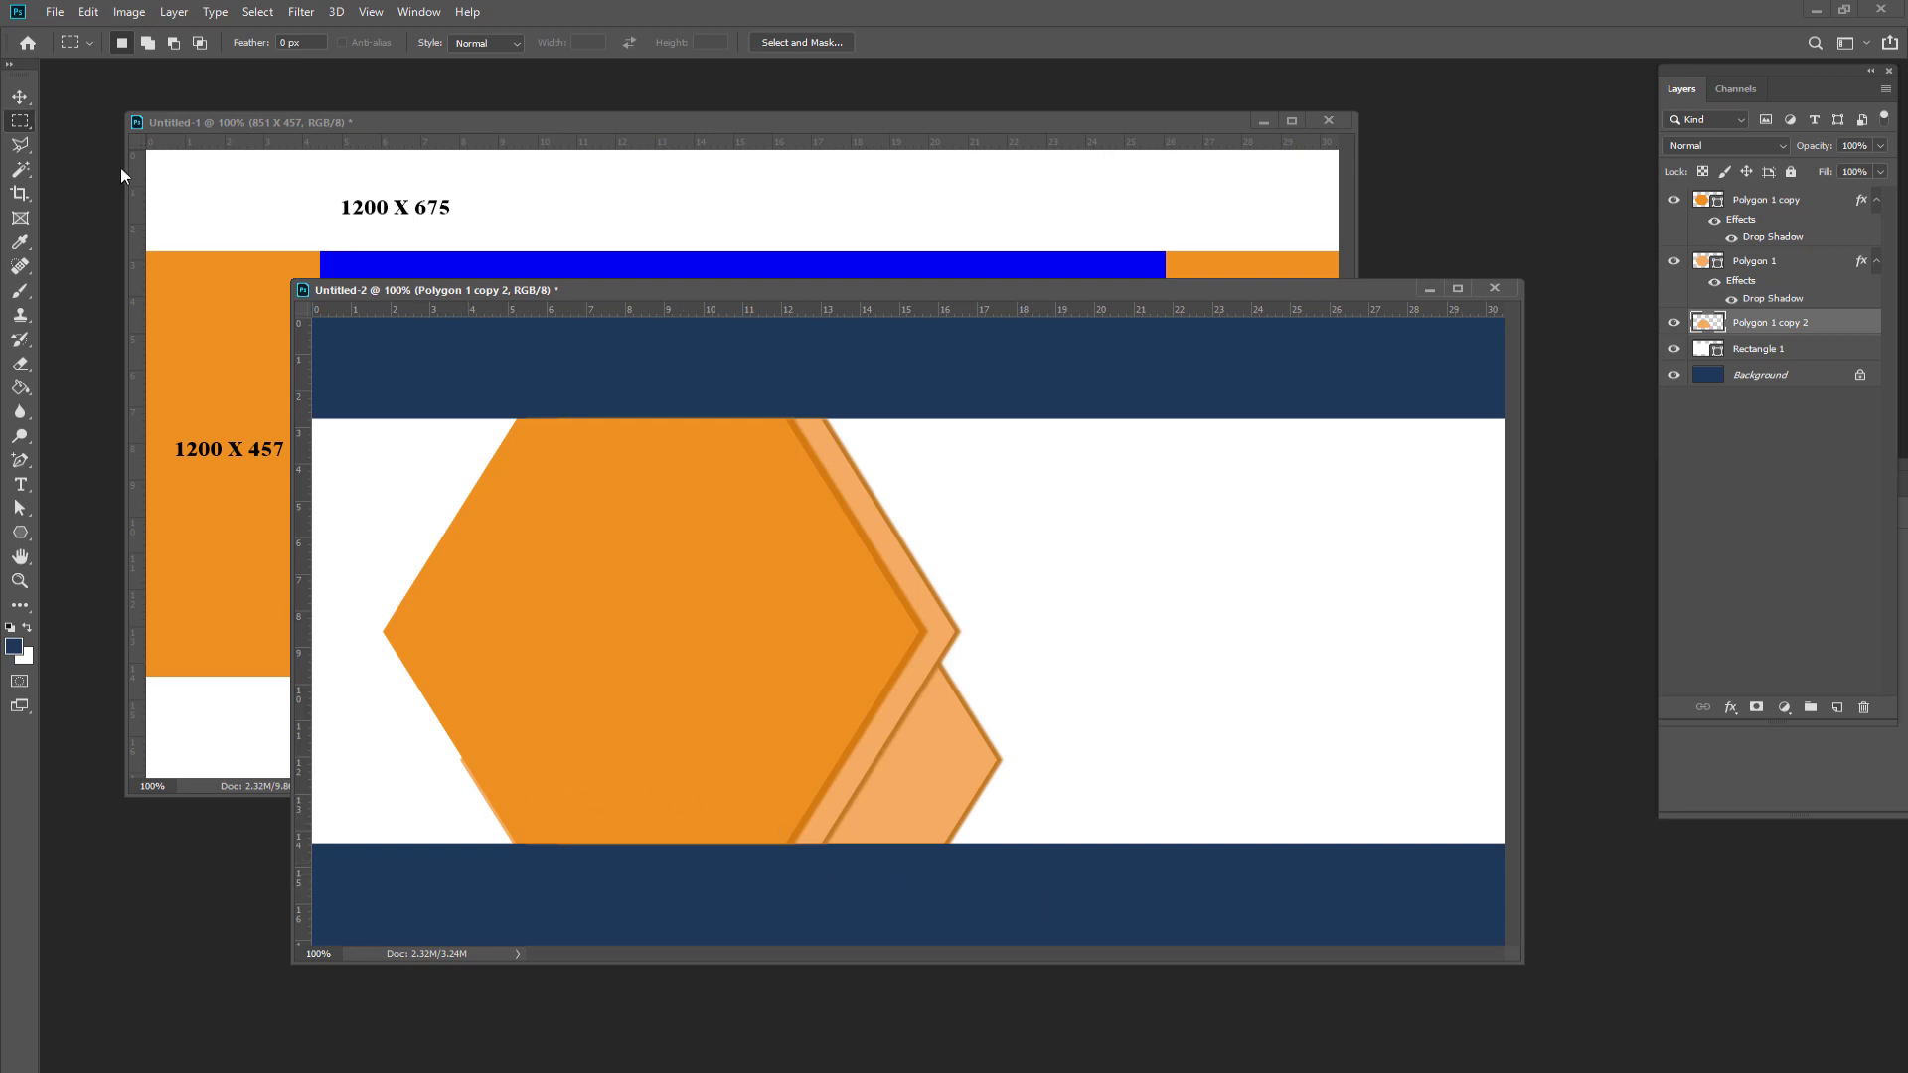
{"action": "left_click", "coordinate": [20, 96]}
{"action": "left_click", "coordinate": [653, 638]}
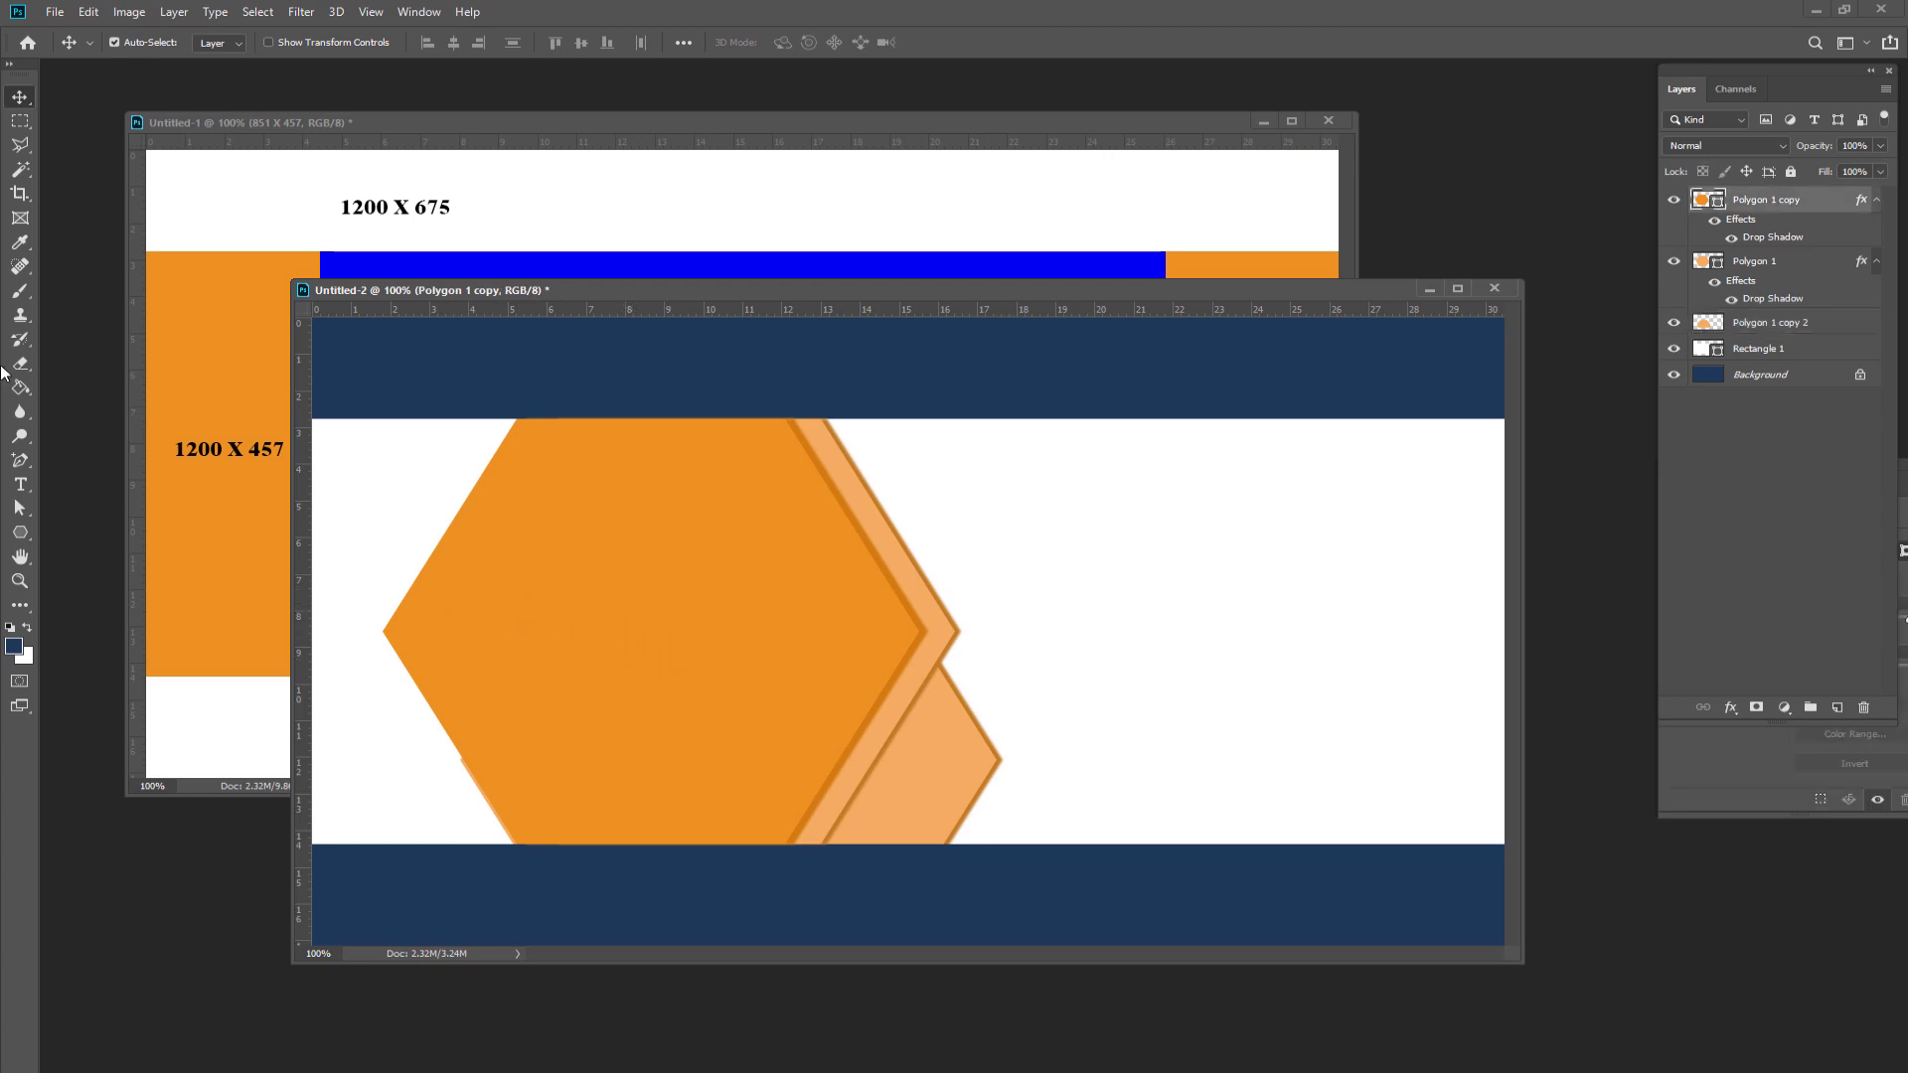
- Stretch the front hexagon to 687 px wide by nudging its left anchors left
{"action": "left_click", "coordinate": [20, 508]}
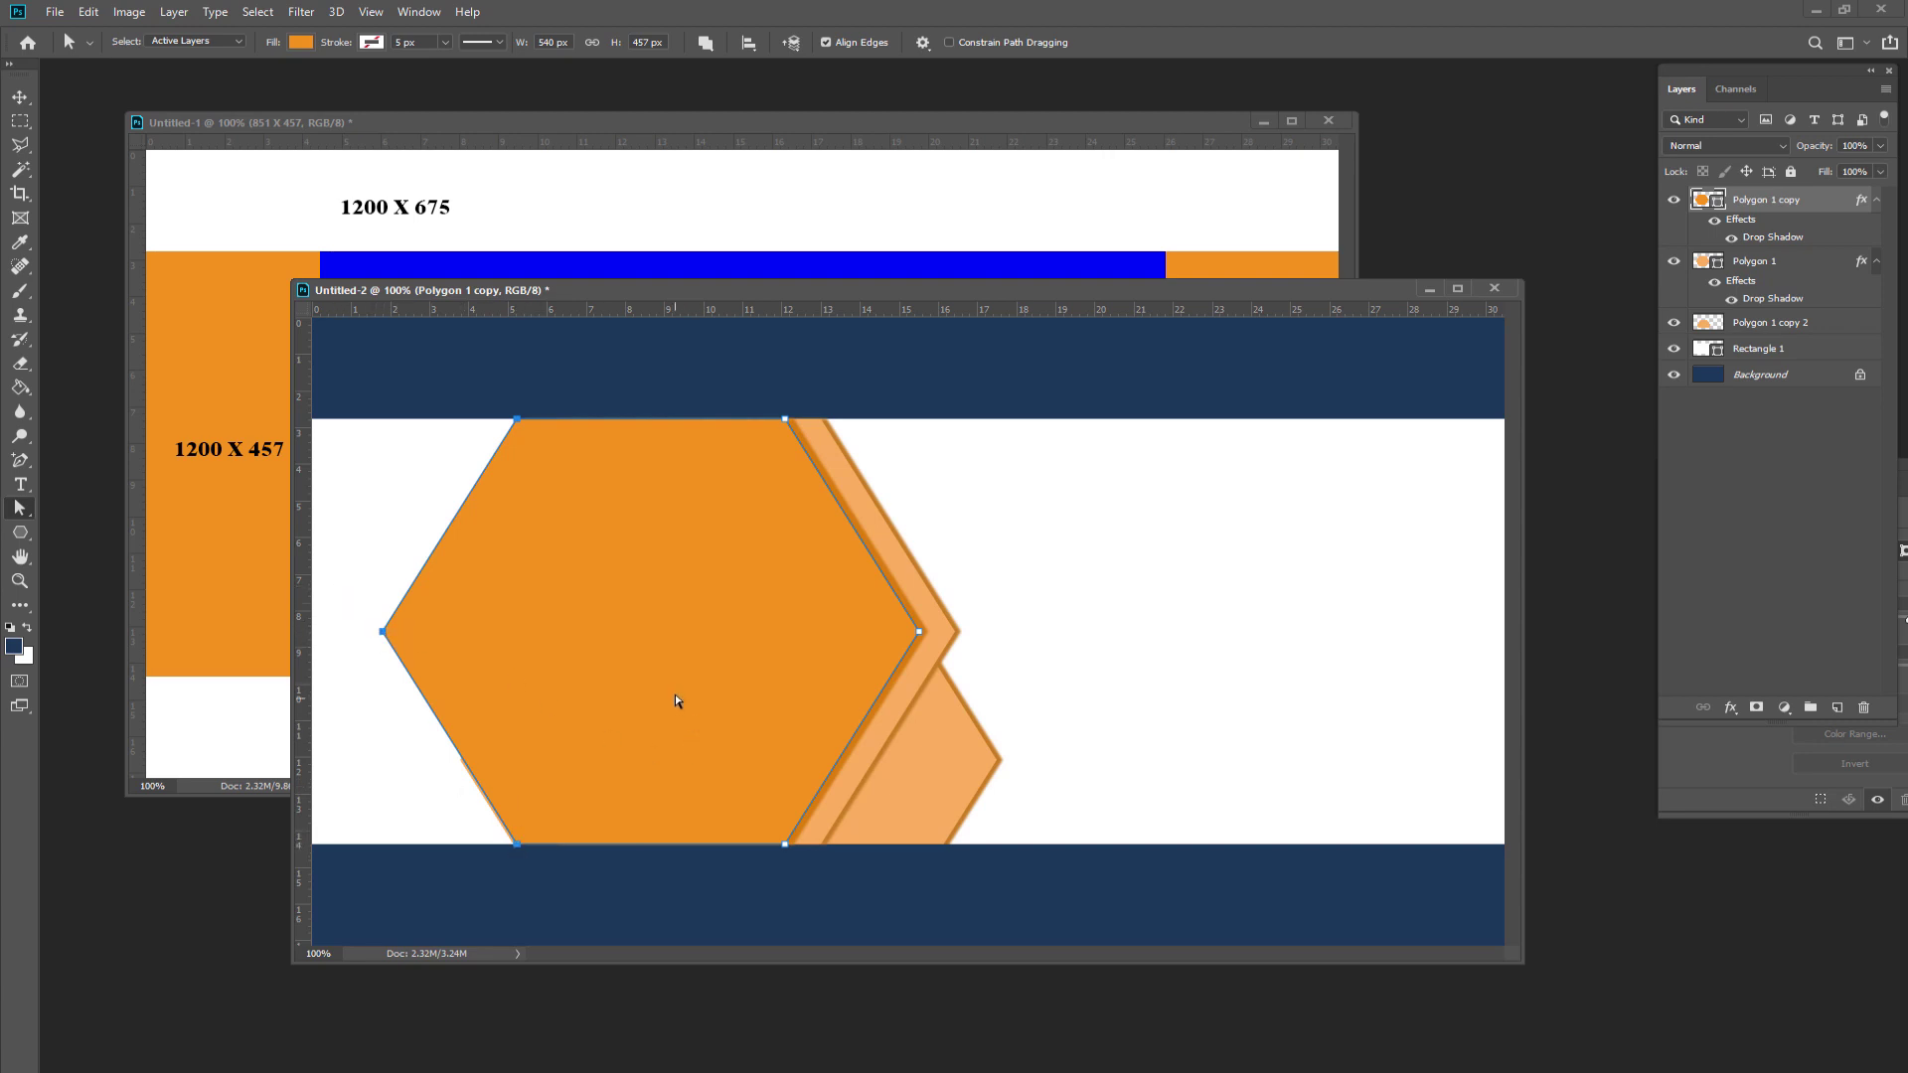
{"action": "key", "text": "Left"}
{"action": "key", "text": "Left"}
{"action": "key", "text": "Left"}
{"action": "key", "text": "Left"}
{"action": "key", "text": "Left"}
{"action": "key", "text": "Left"}
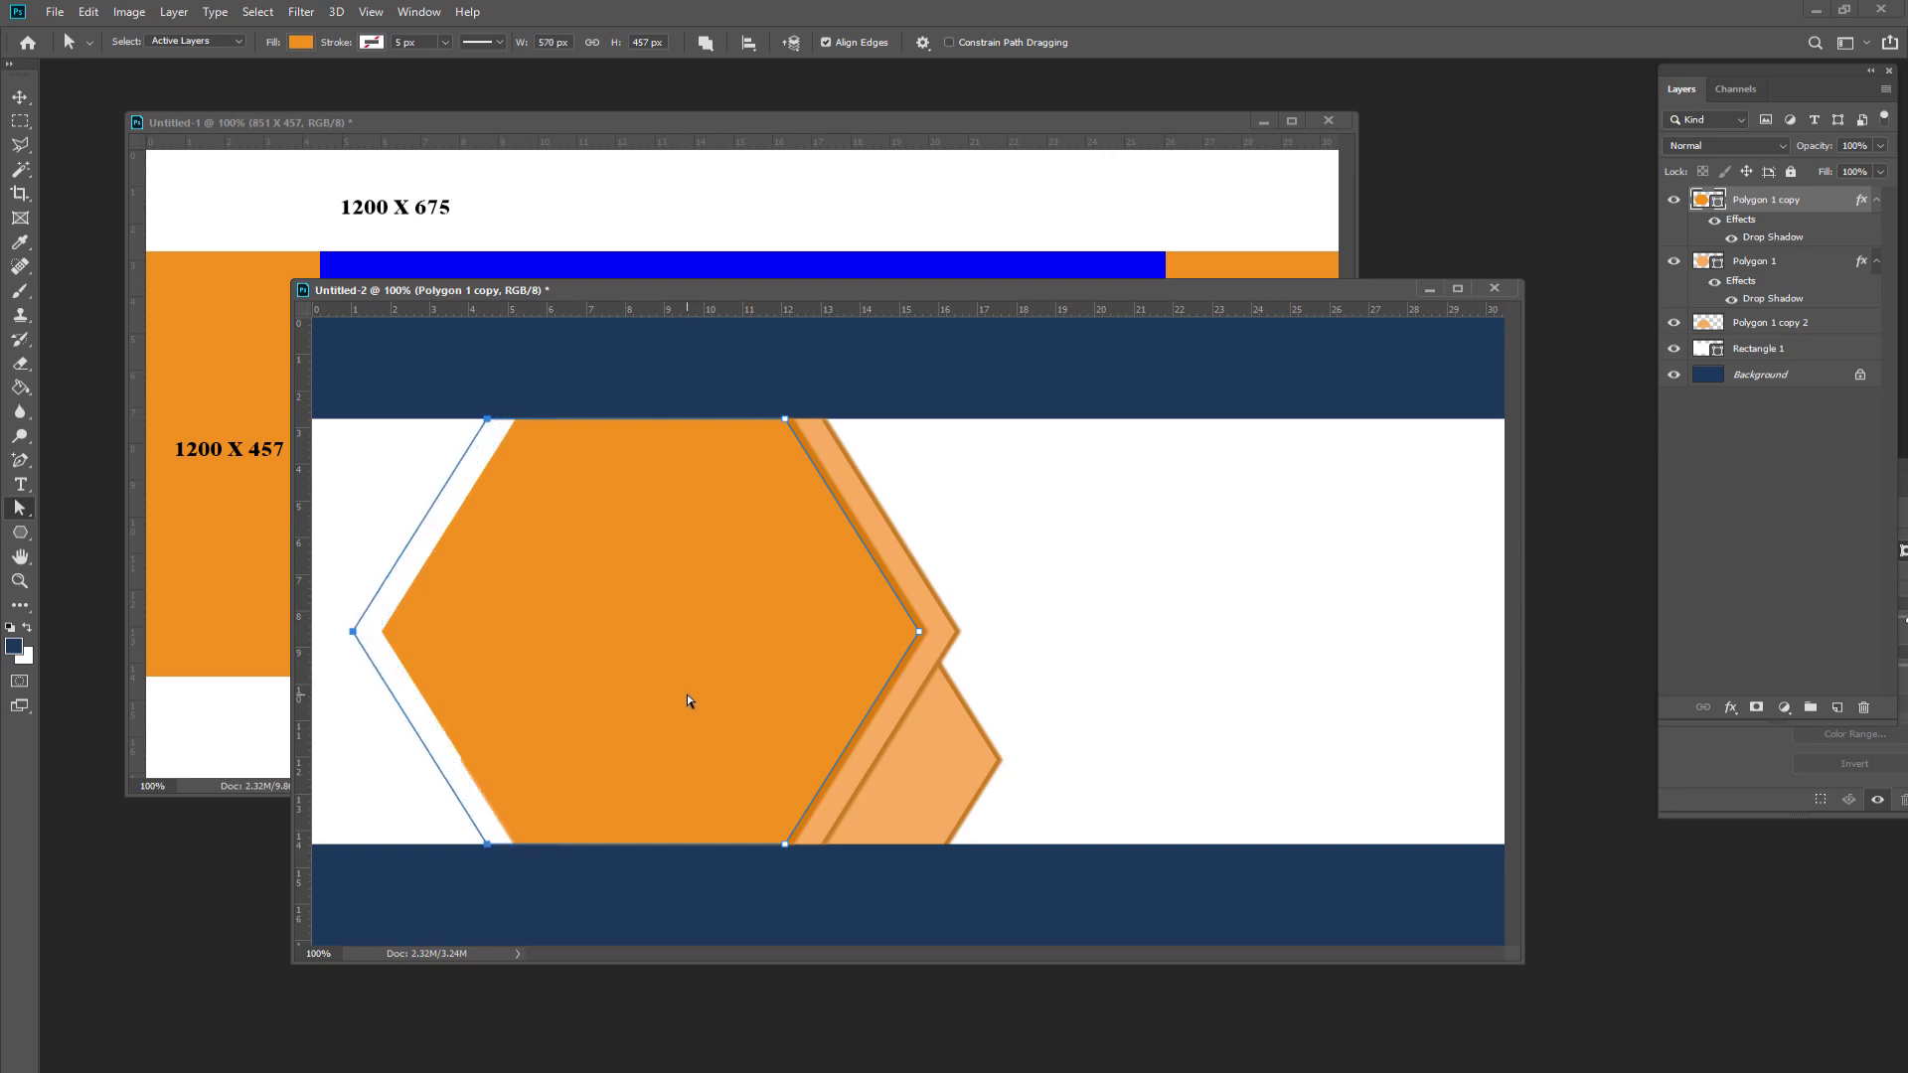
{"action": "key", "text": "Left"}
{"action": "key", "text": "Left"}
{"action": "key", "text": "Left"}
{"action": "key", "text": "Left"}
{"action": "key", "text": "Left"}
{"action": "key", "text": "Left"}
{"action": "key", "text": "Left"}
{"action": "key", "text": "Left"}
{"action": "key", "text": "Left"}
{"action": "key", "text": "Left"}
{"action": "key", "text": "Left"}
{"action": "key", "text": "Left"}
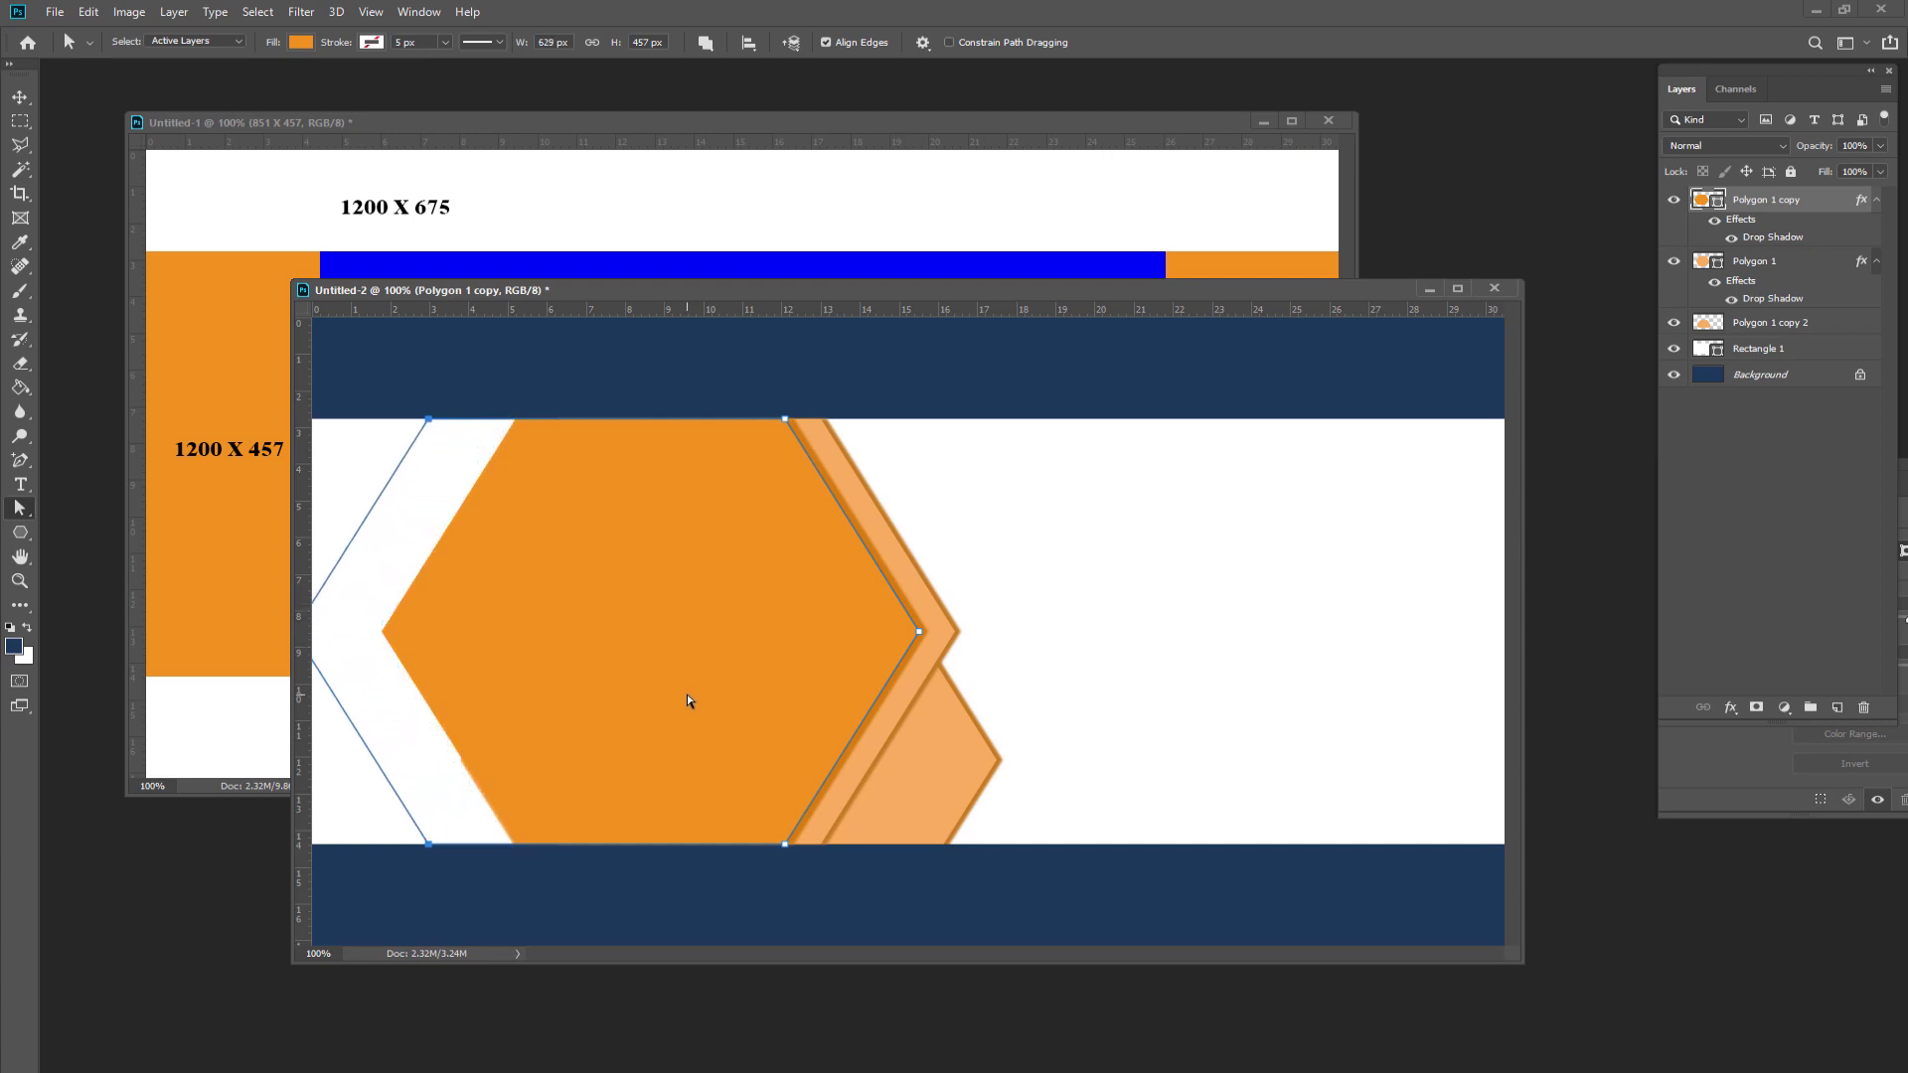
{"action": "key", "text": "Left"}
{"action": "key", "text": "Left"}
{"action": "key", "text": "Left"}
{"action": "key", "text": "Left"}
{"action": "key", "text": "Left"}
{"action": "key", "text": "Left"}
{"action": "key", "text": "Left"}
{"action": "key", "text": "Left"}
{"action": "key", "text": "Left"}
{"action": "key", "text": "Left"}
{"action": "key", "text": "Left"}
{"action": "key", "text": "Left"}
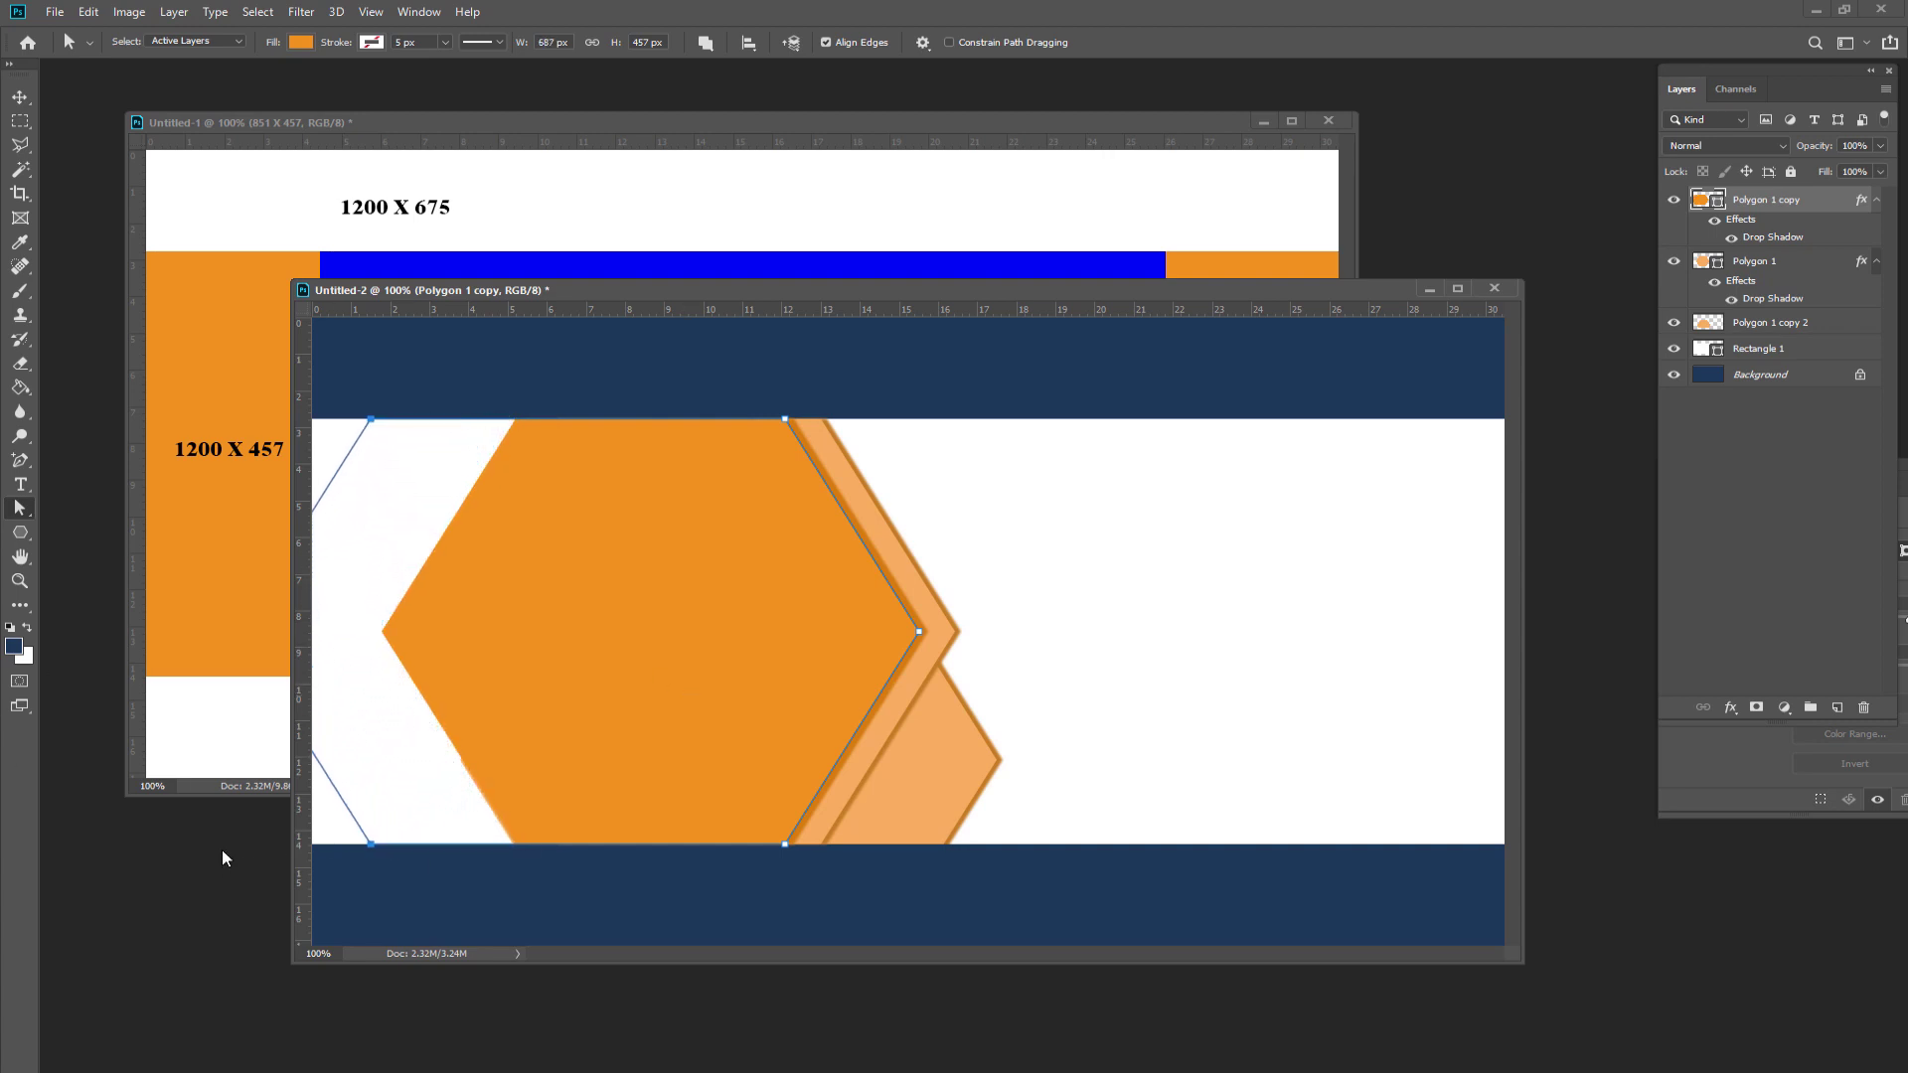
{"action": "key", "text": "Left"}
{"action": "key", "text": "Left"}
{"action": "key", "text": "Left"}
{"action": "key", "text": "Left"}
{"action": "key", "text": "Left"}
{"action": "key", "text": "Left"}
{"action": "key", "text": "Left"}
{"action": "key", "text": "Left"}
{"action": "key", "text": "Left"}
{"action": "key", "text": "Left"}
{"action": "key", "text": "Left"}
{"action": "key", "text": "Left"}
{"action": "key", "text": "Left"}
{"action": "key", "text": "Left"}
{"action": "key", "text": "Left"}
{"action": "left_click", "coordinate": [20, 96]}
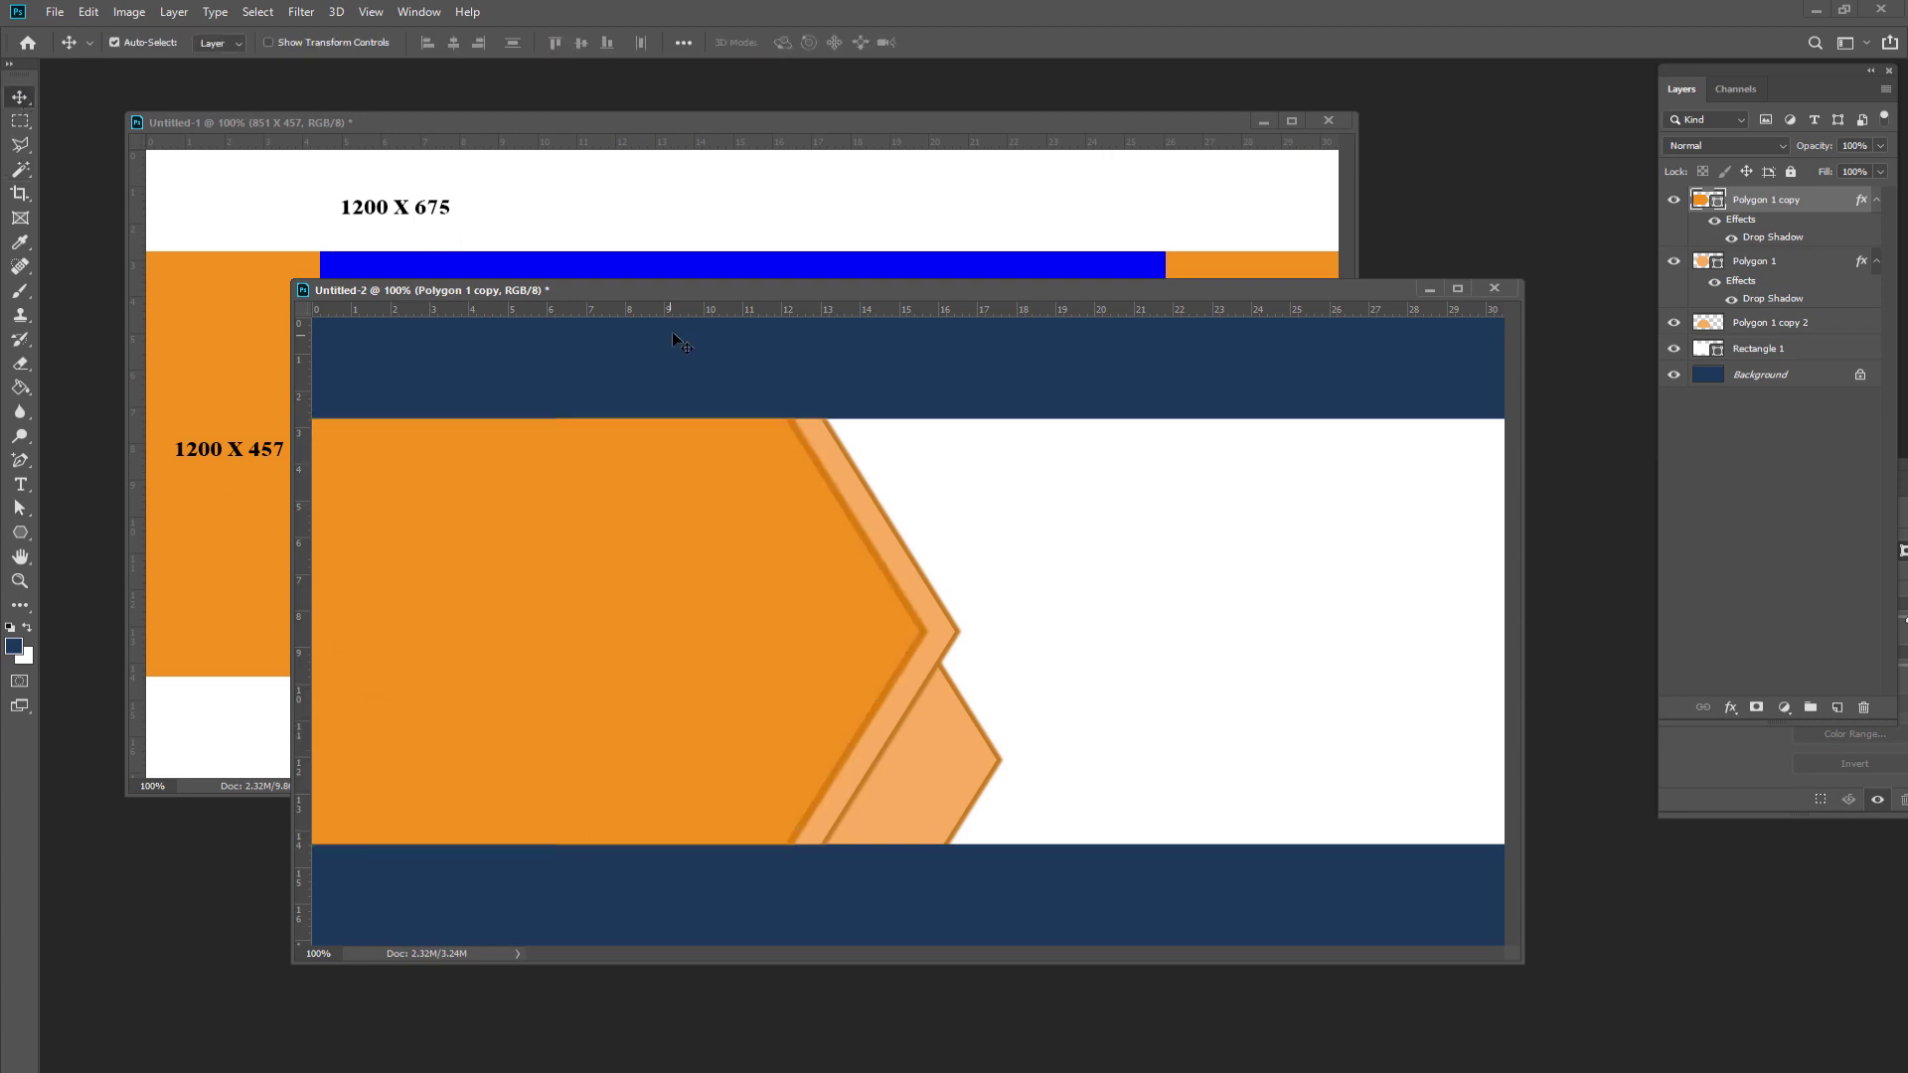
- Duplicate Polygon 1 copy as Polygon 1 copy 3 and shift it slightly left
{"action": "left_click_drag", "start_coordinate": [713, 289], "coordinate": [687, 219]}
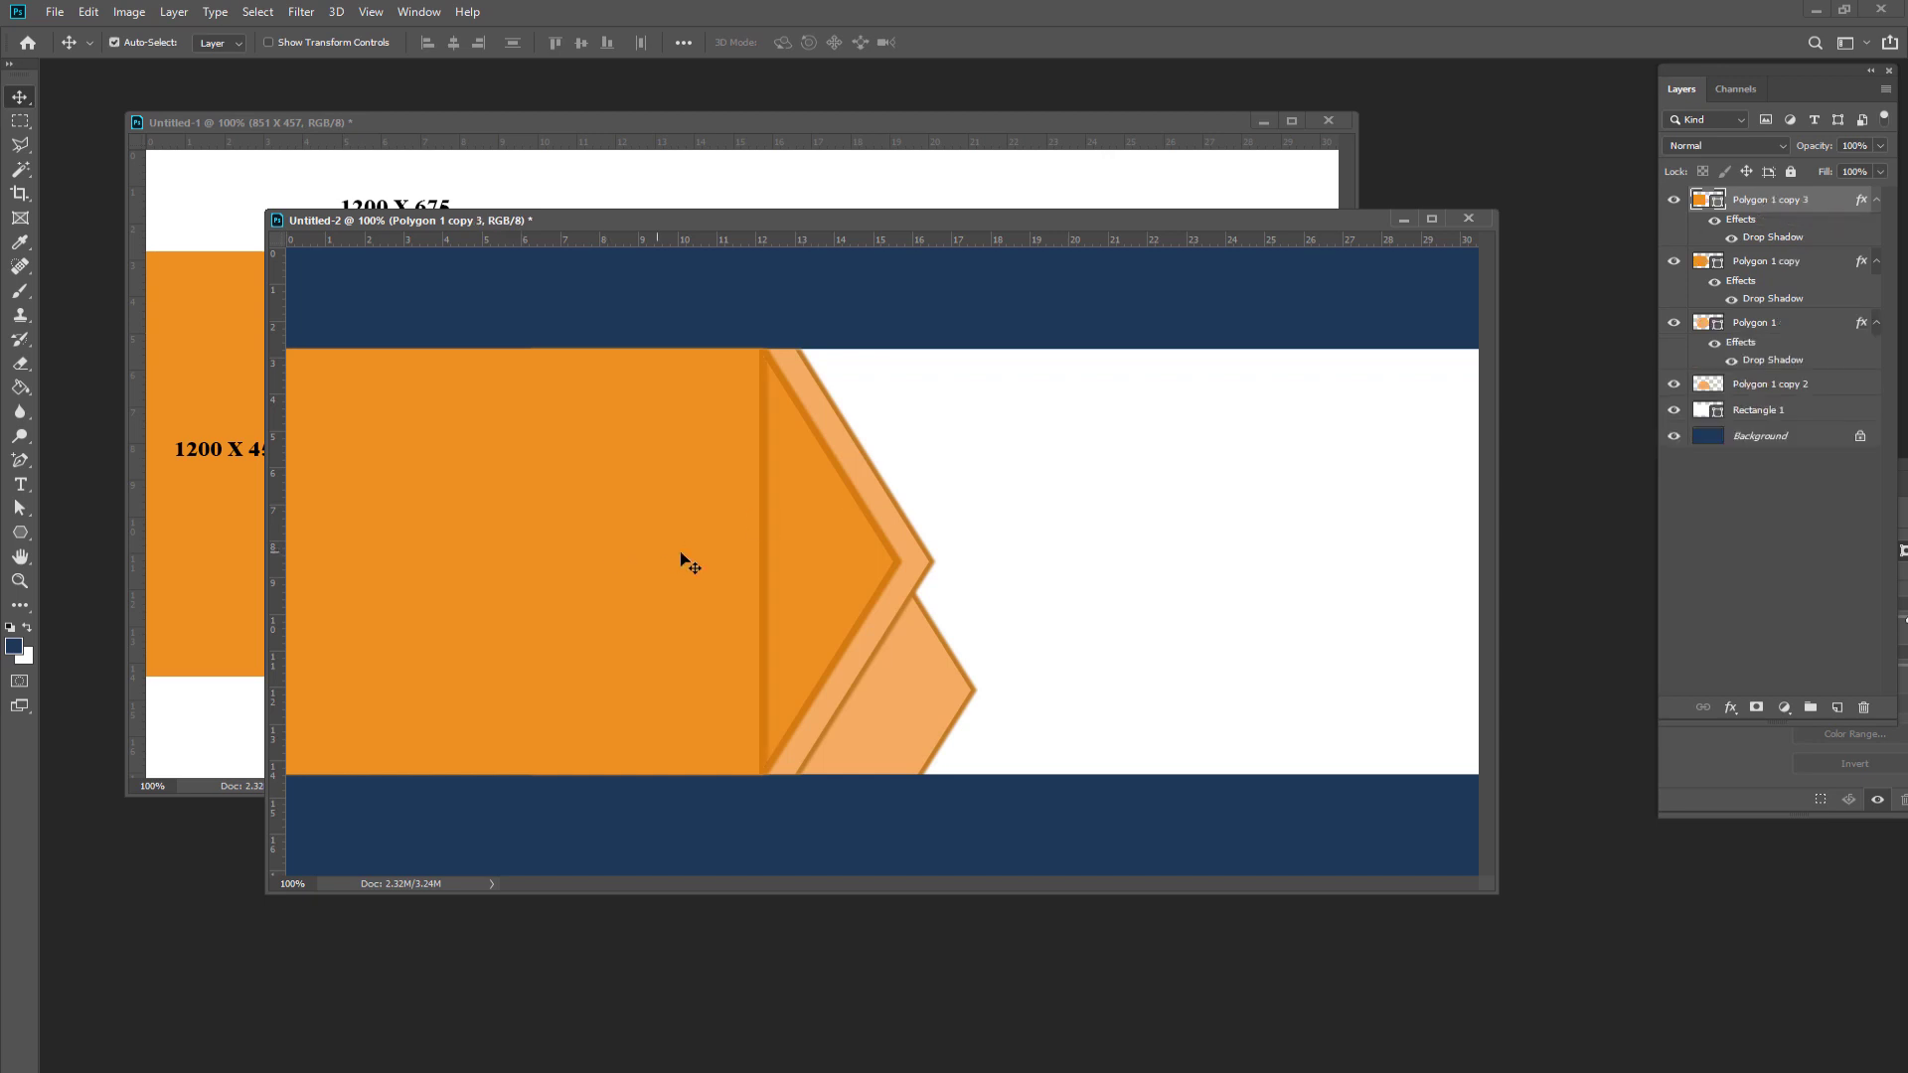
{"action": "mouse_move", "coordinate": [676, 547]}
{"action": "left_mouse_down"}
{"action": "mouse_move", "coordinate": [587, 559]}
{"action": "mouse_move", "coordinate": [595, 668]}
{"action": "left_mouse_up"}
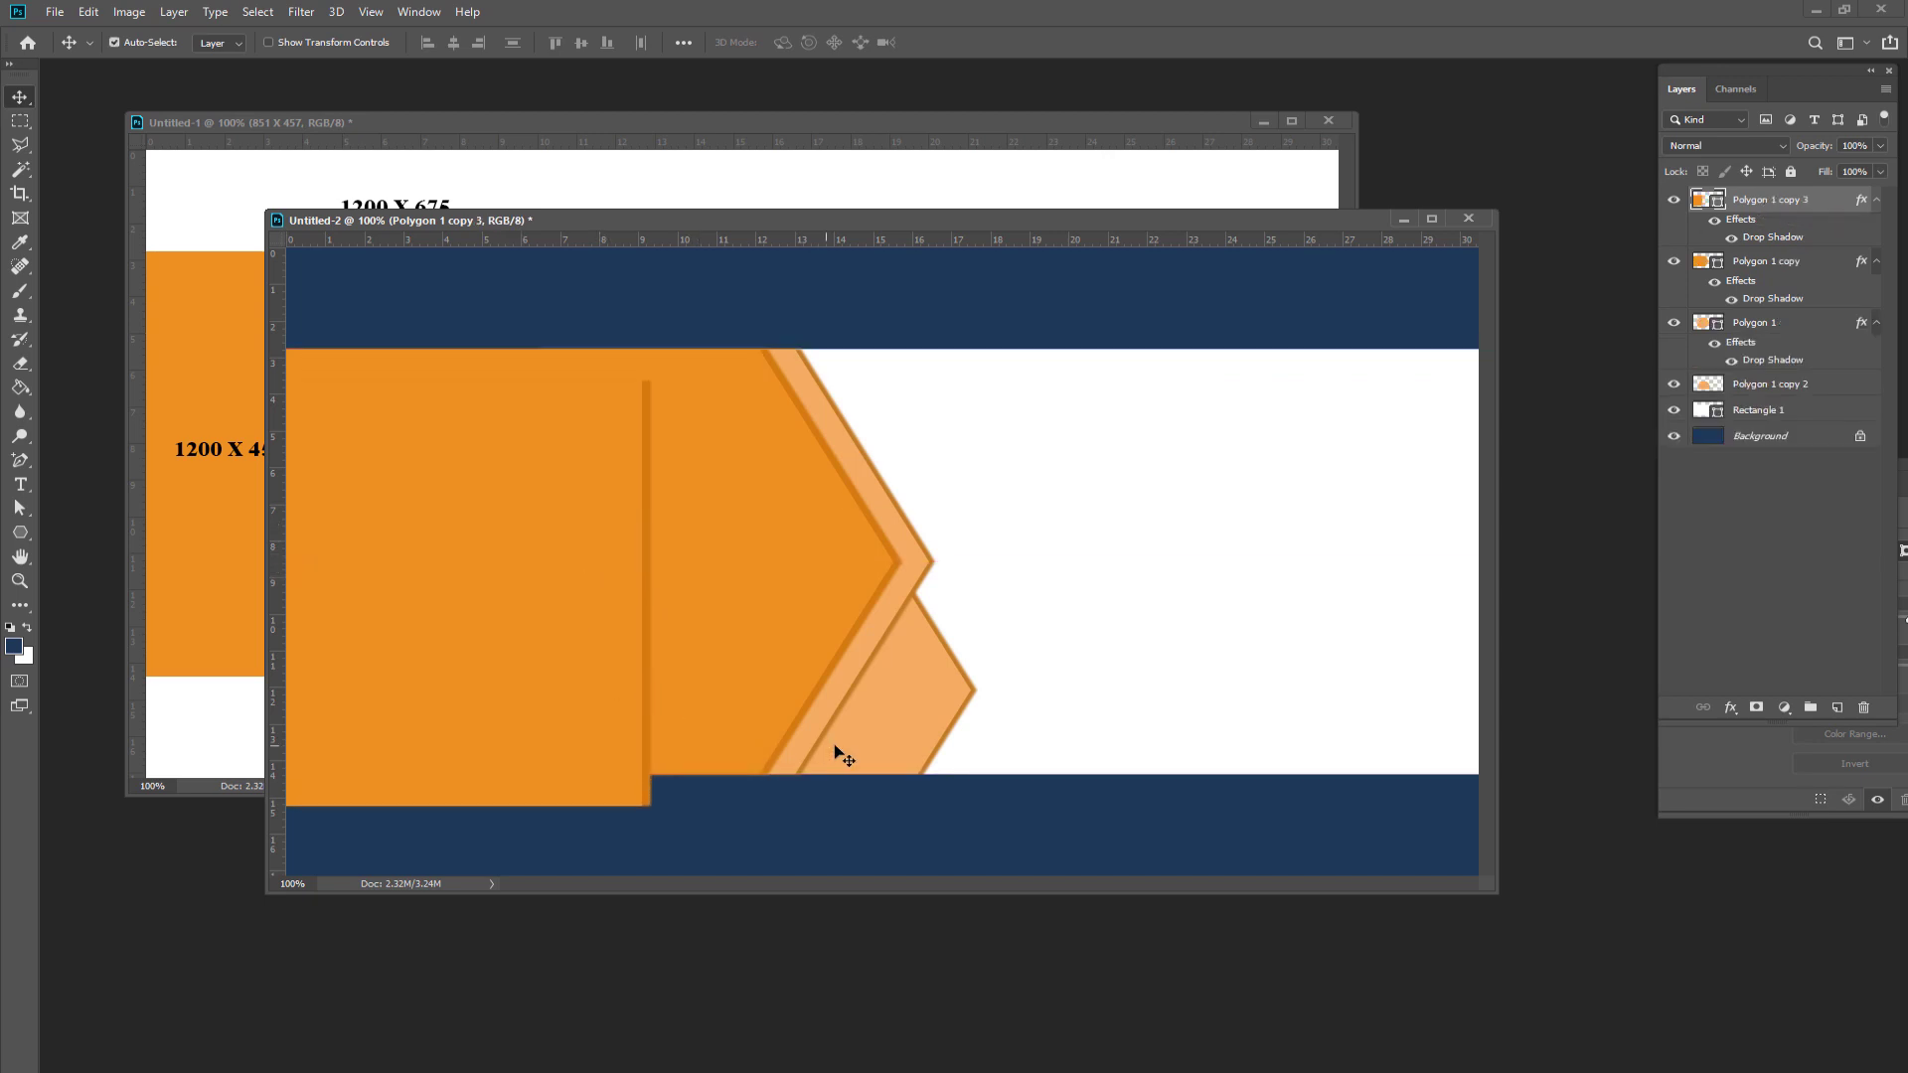
{"action": "key", "text": "ctrl+z"}
{"action": "left_click", "coordinate": [1806, 570]}
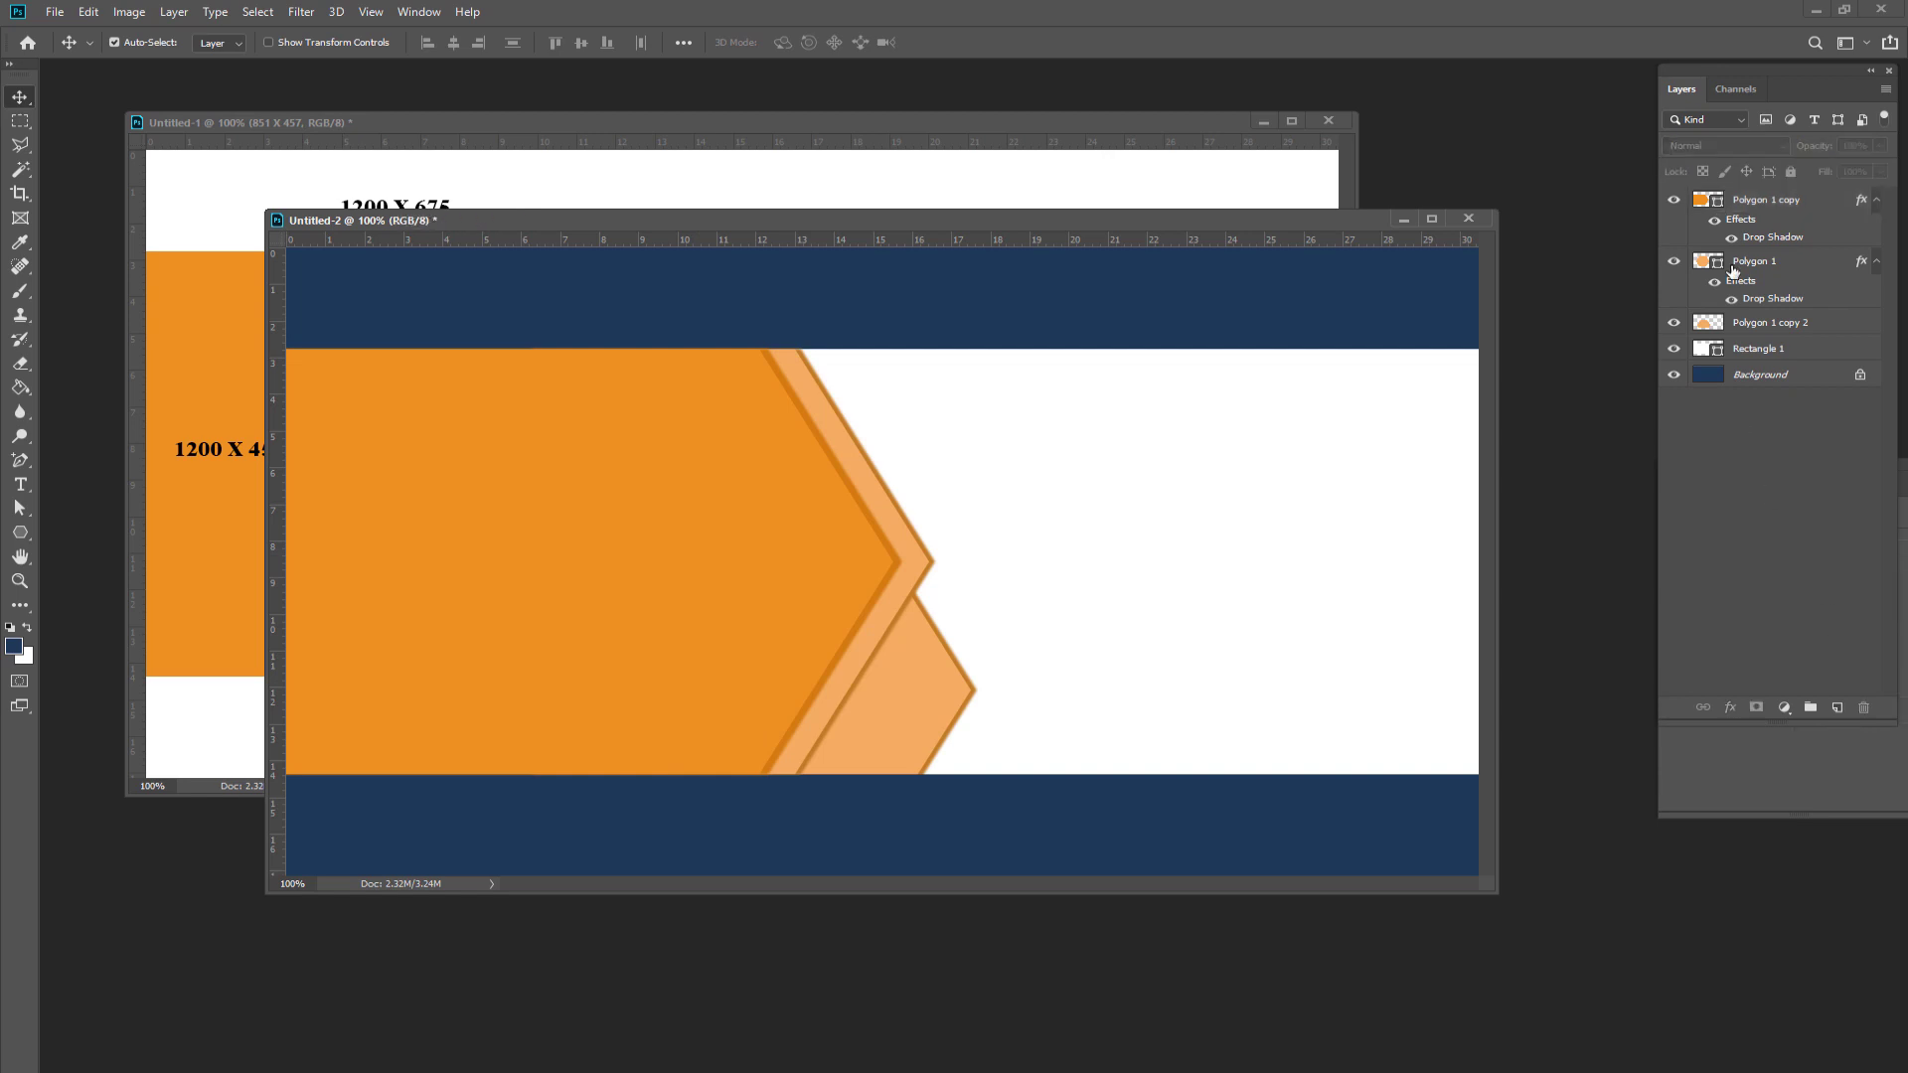
{"action": "left_click", "coordinate": [1759, 204]}
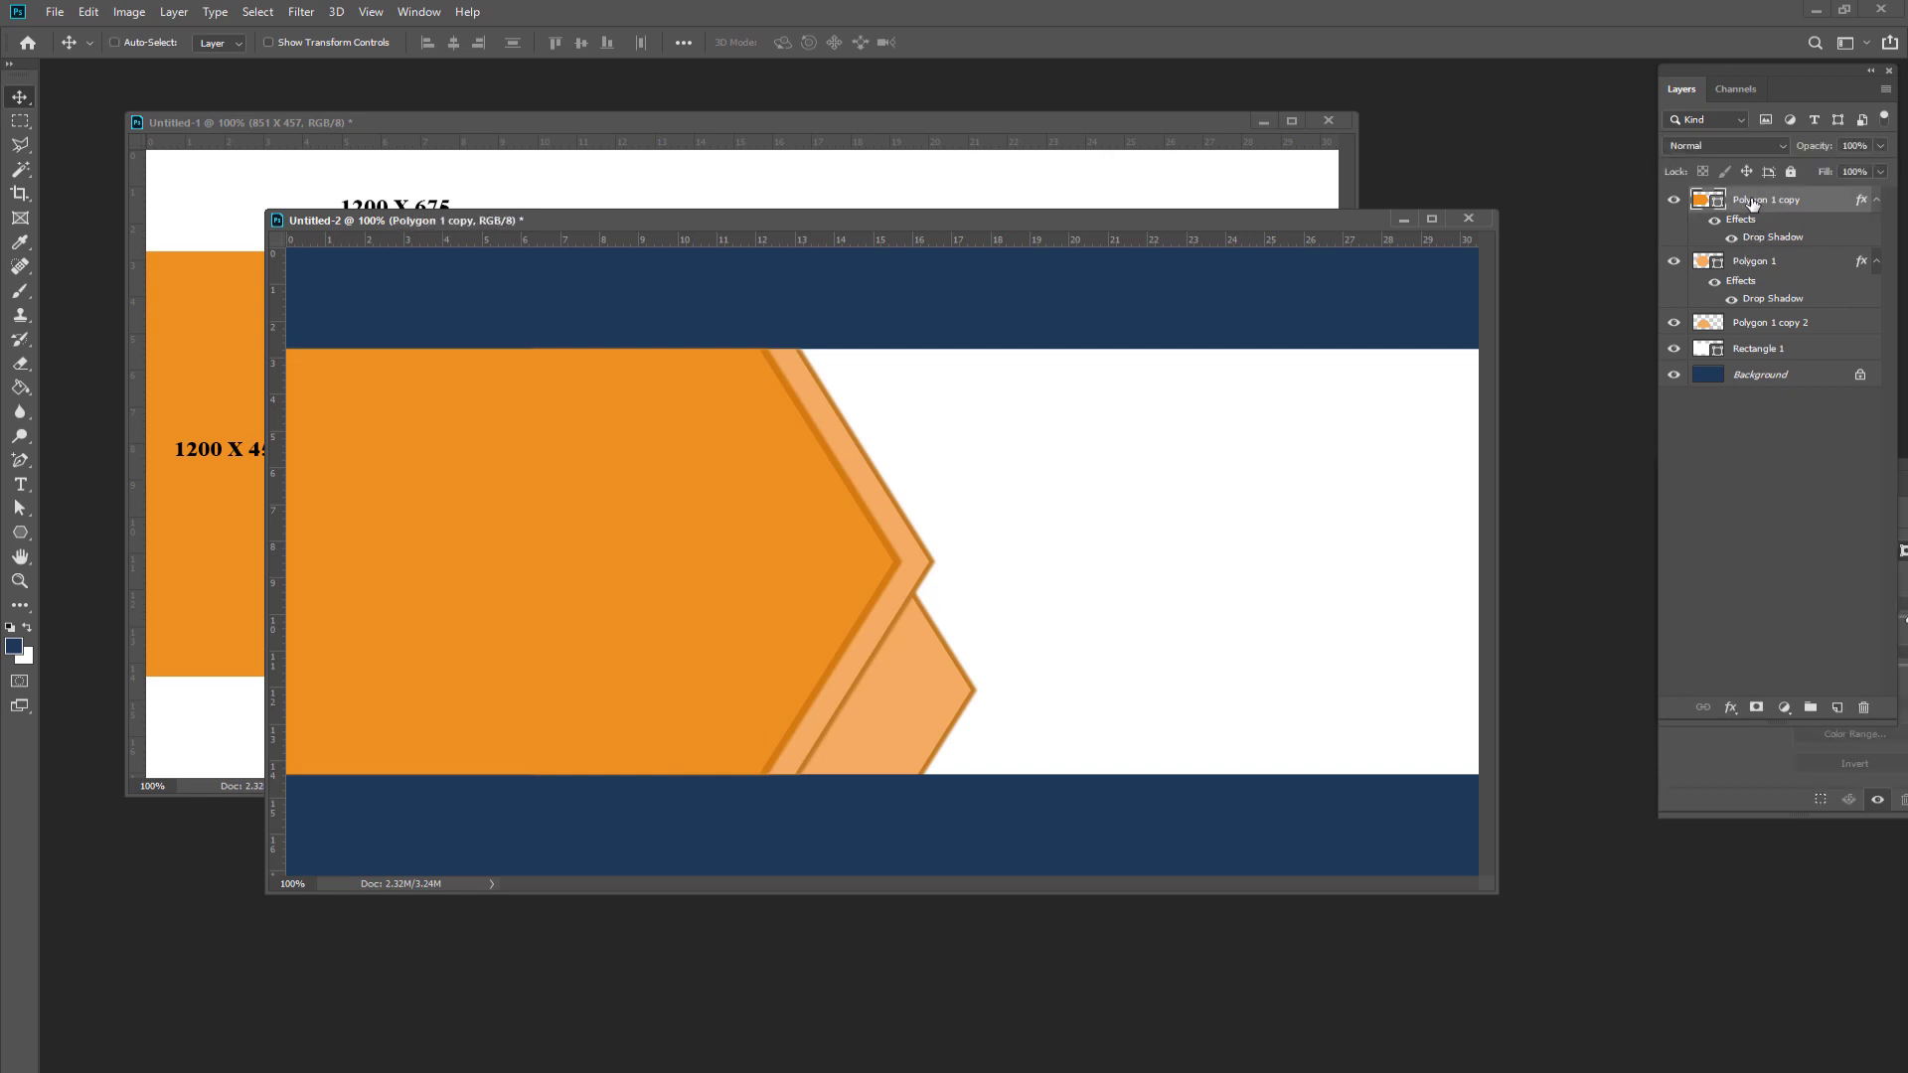
{"action": "key", "text": "ctrl+j"}
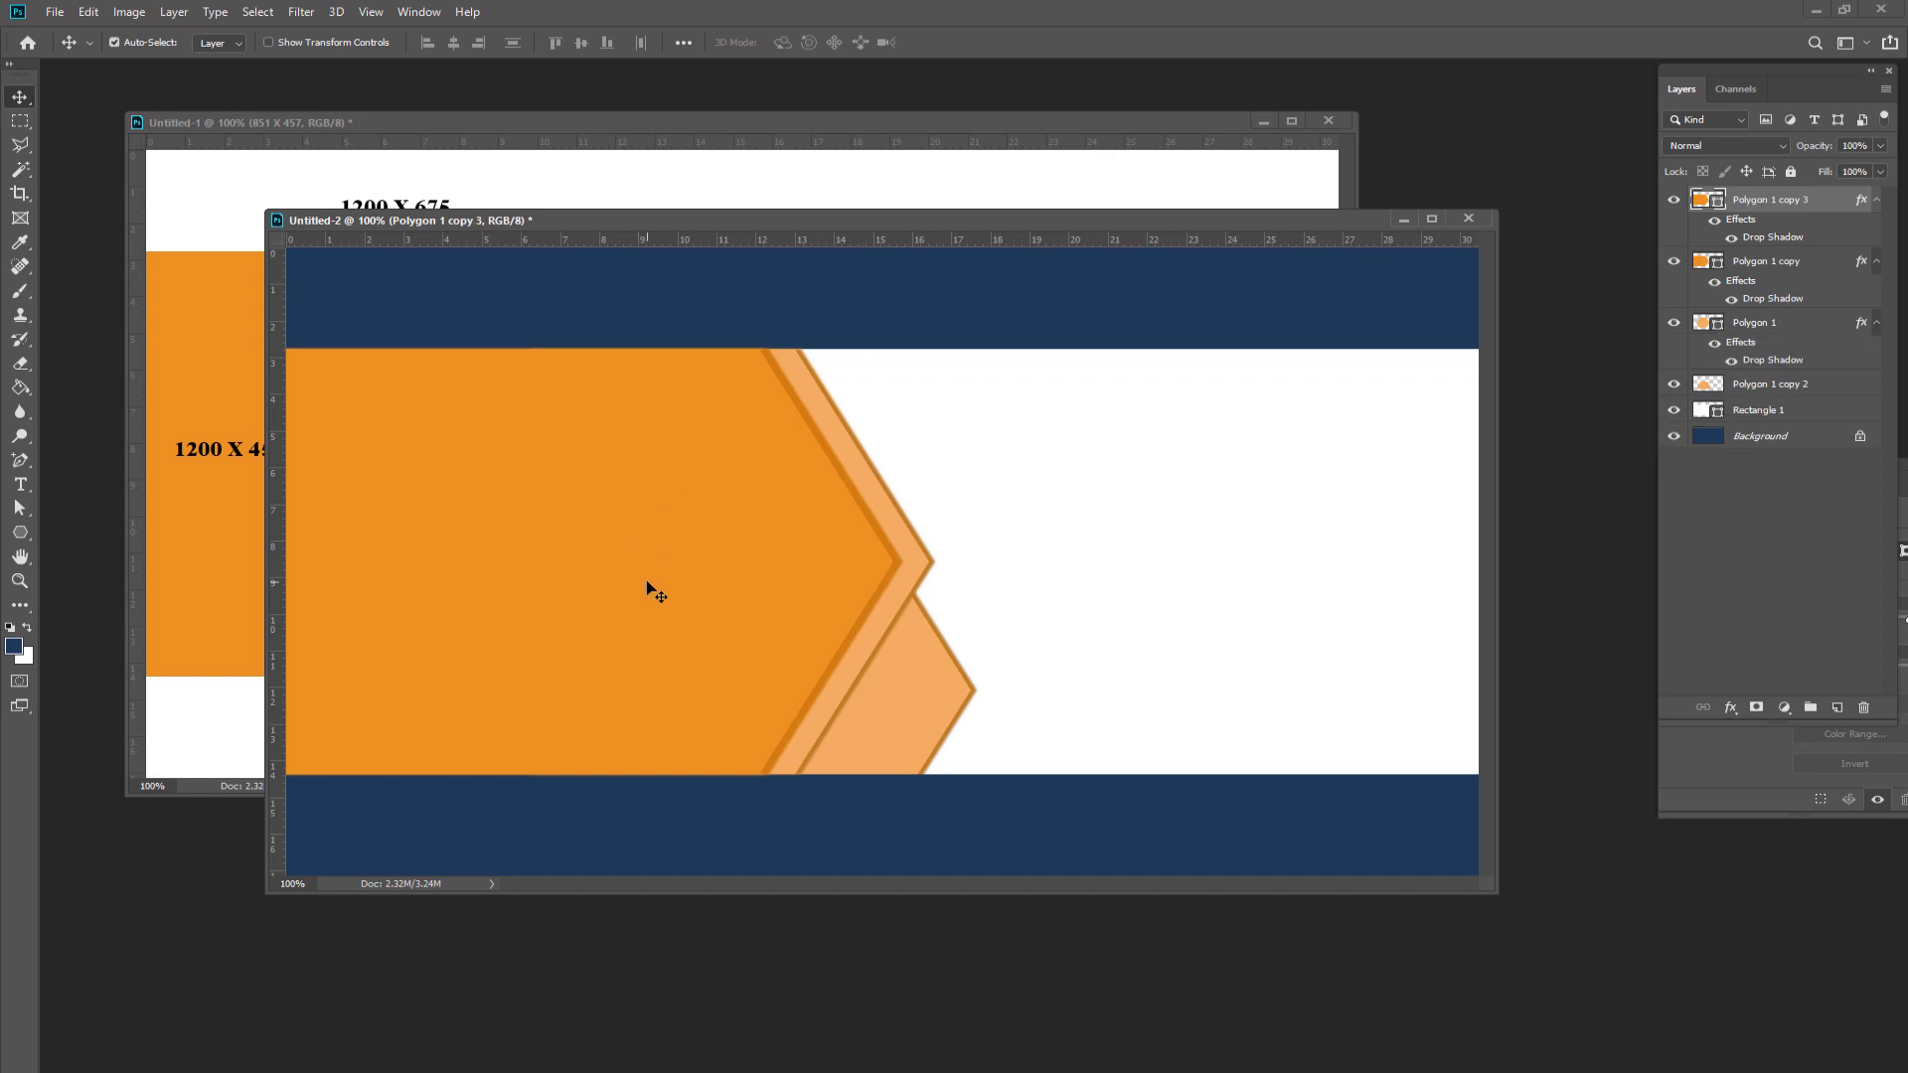
{"action": "key", "text": "Left"}
{"action": "key", "text": "Left"}
{"action": "key", "text": "Left"}
{"action": "key", "text": "Left"}
{"action": "key", "text": "Left"}
{"action": "key", "text": "Left"}
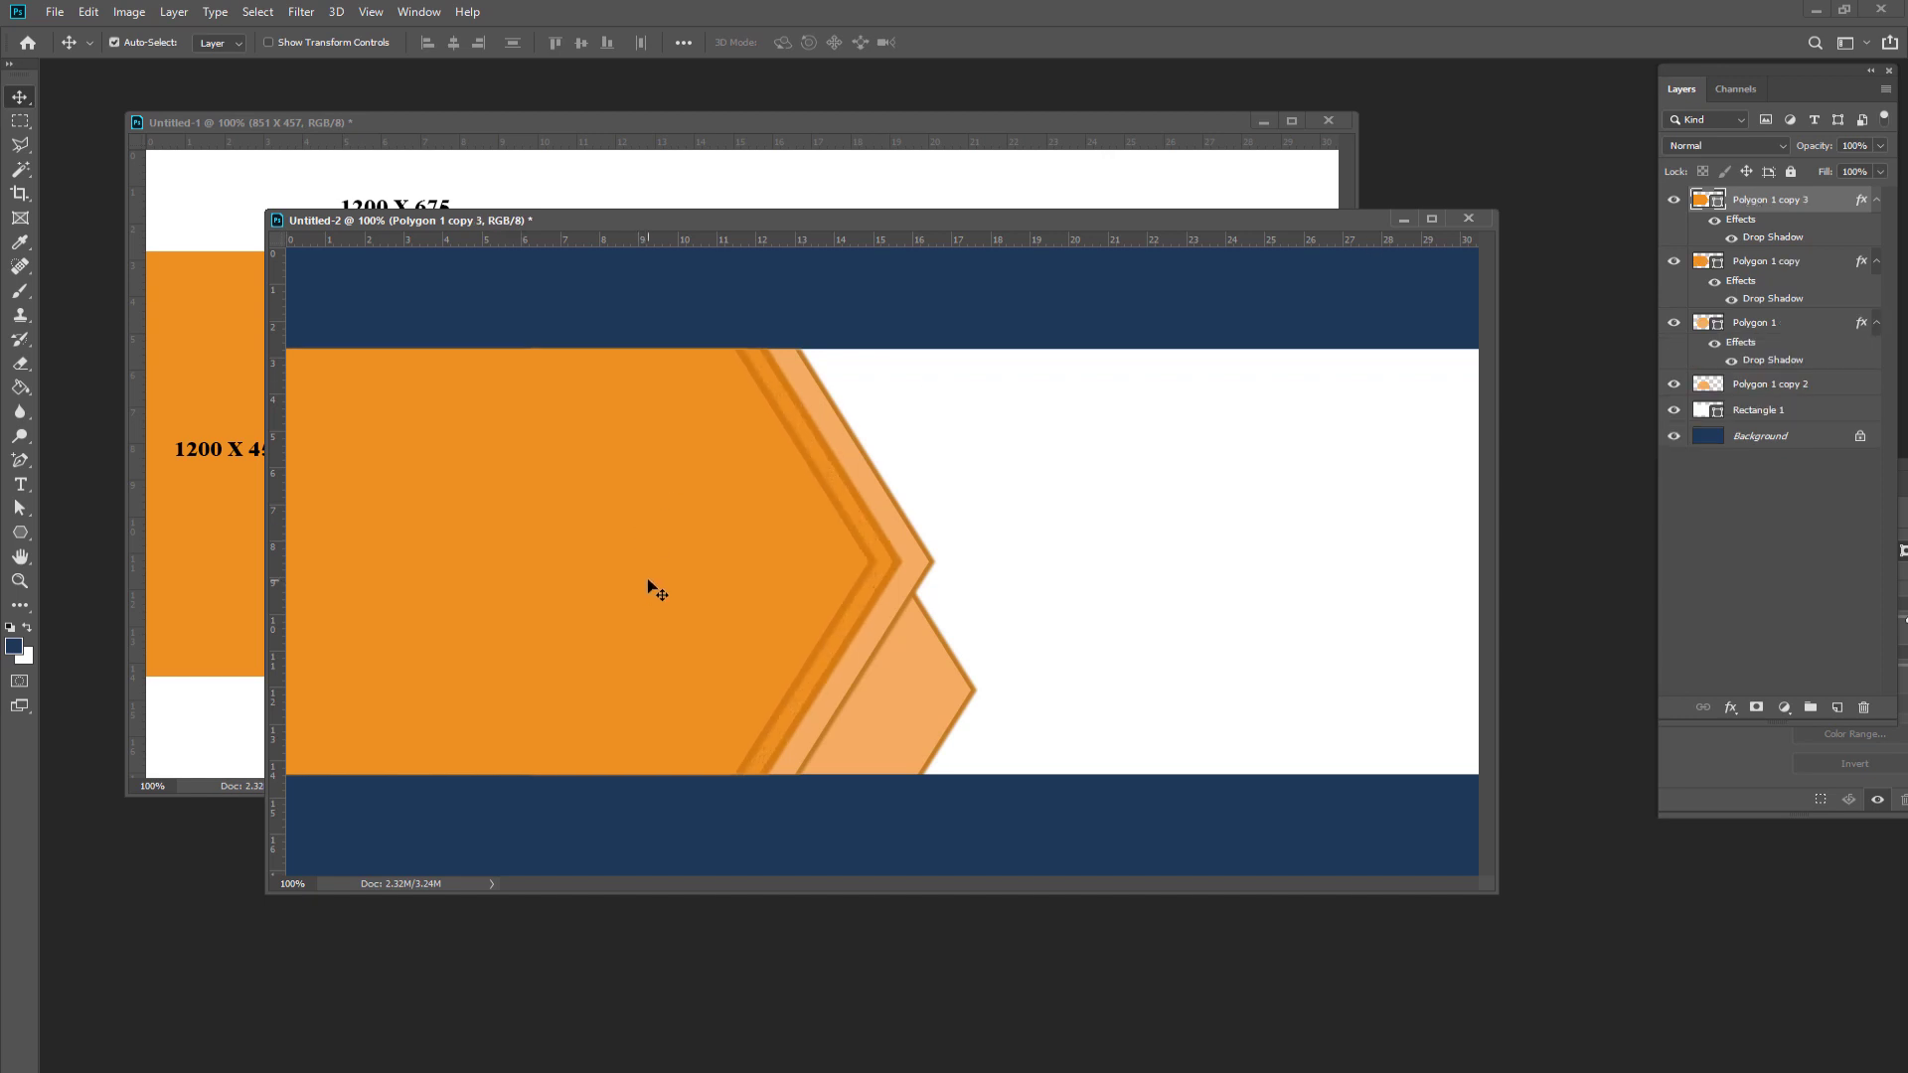
{"action": "key", "text": "Left"}
{"action": "key", "text": "Left"}
{"action": "key", "text": "Left"}
{"action": "key", "text": "Left"}
{"action": "key", "text": "Left"}
{"action": "key", "text": "Left"}
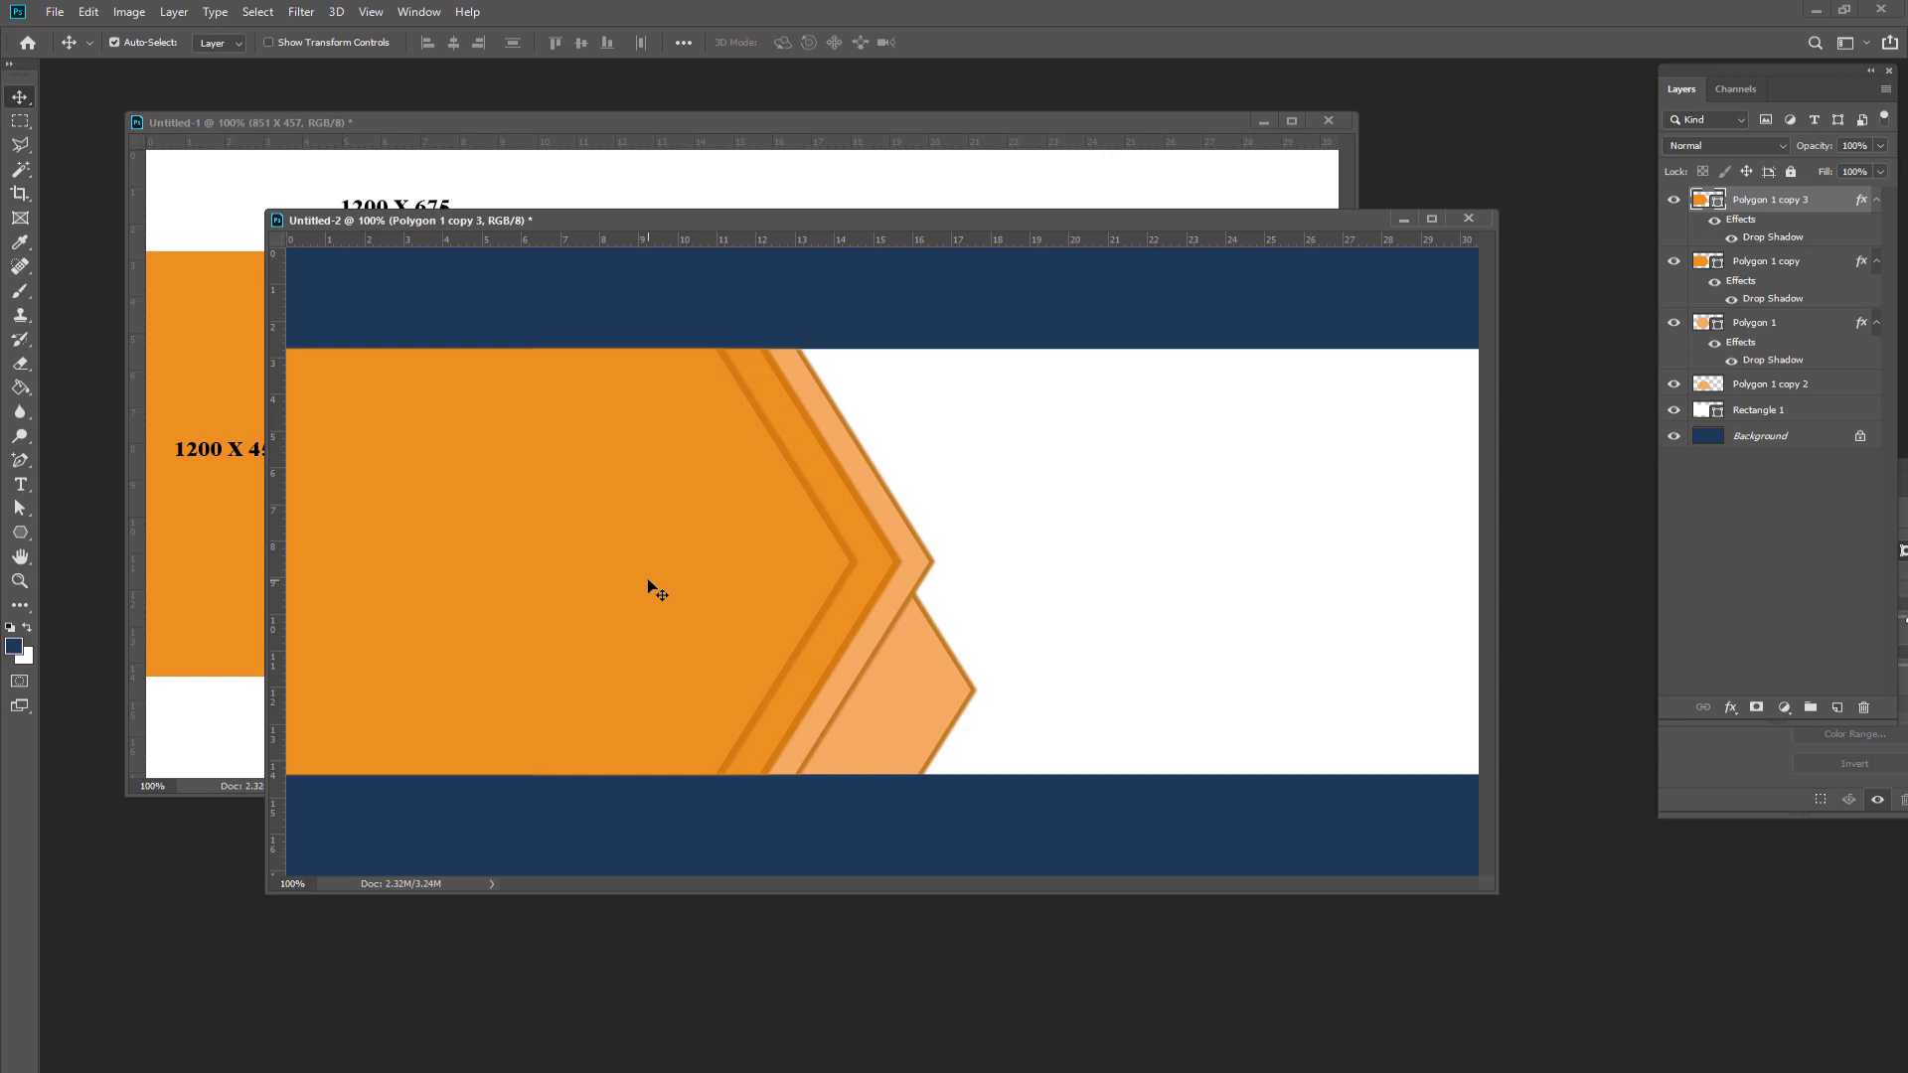
{"action": "key", "text": "Right"}
{"action": "key", "text": "Right"}
{"action": "key", "text": "Right"}
{"action": "key", "text": "Right"}
{"action": "key", "text": "Right"}
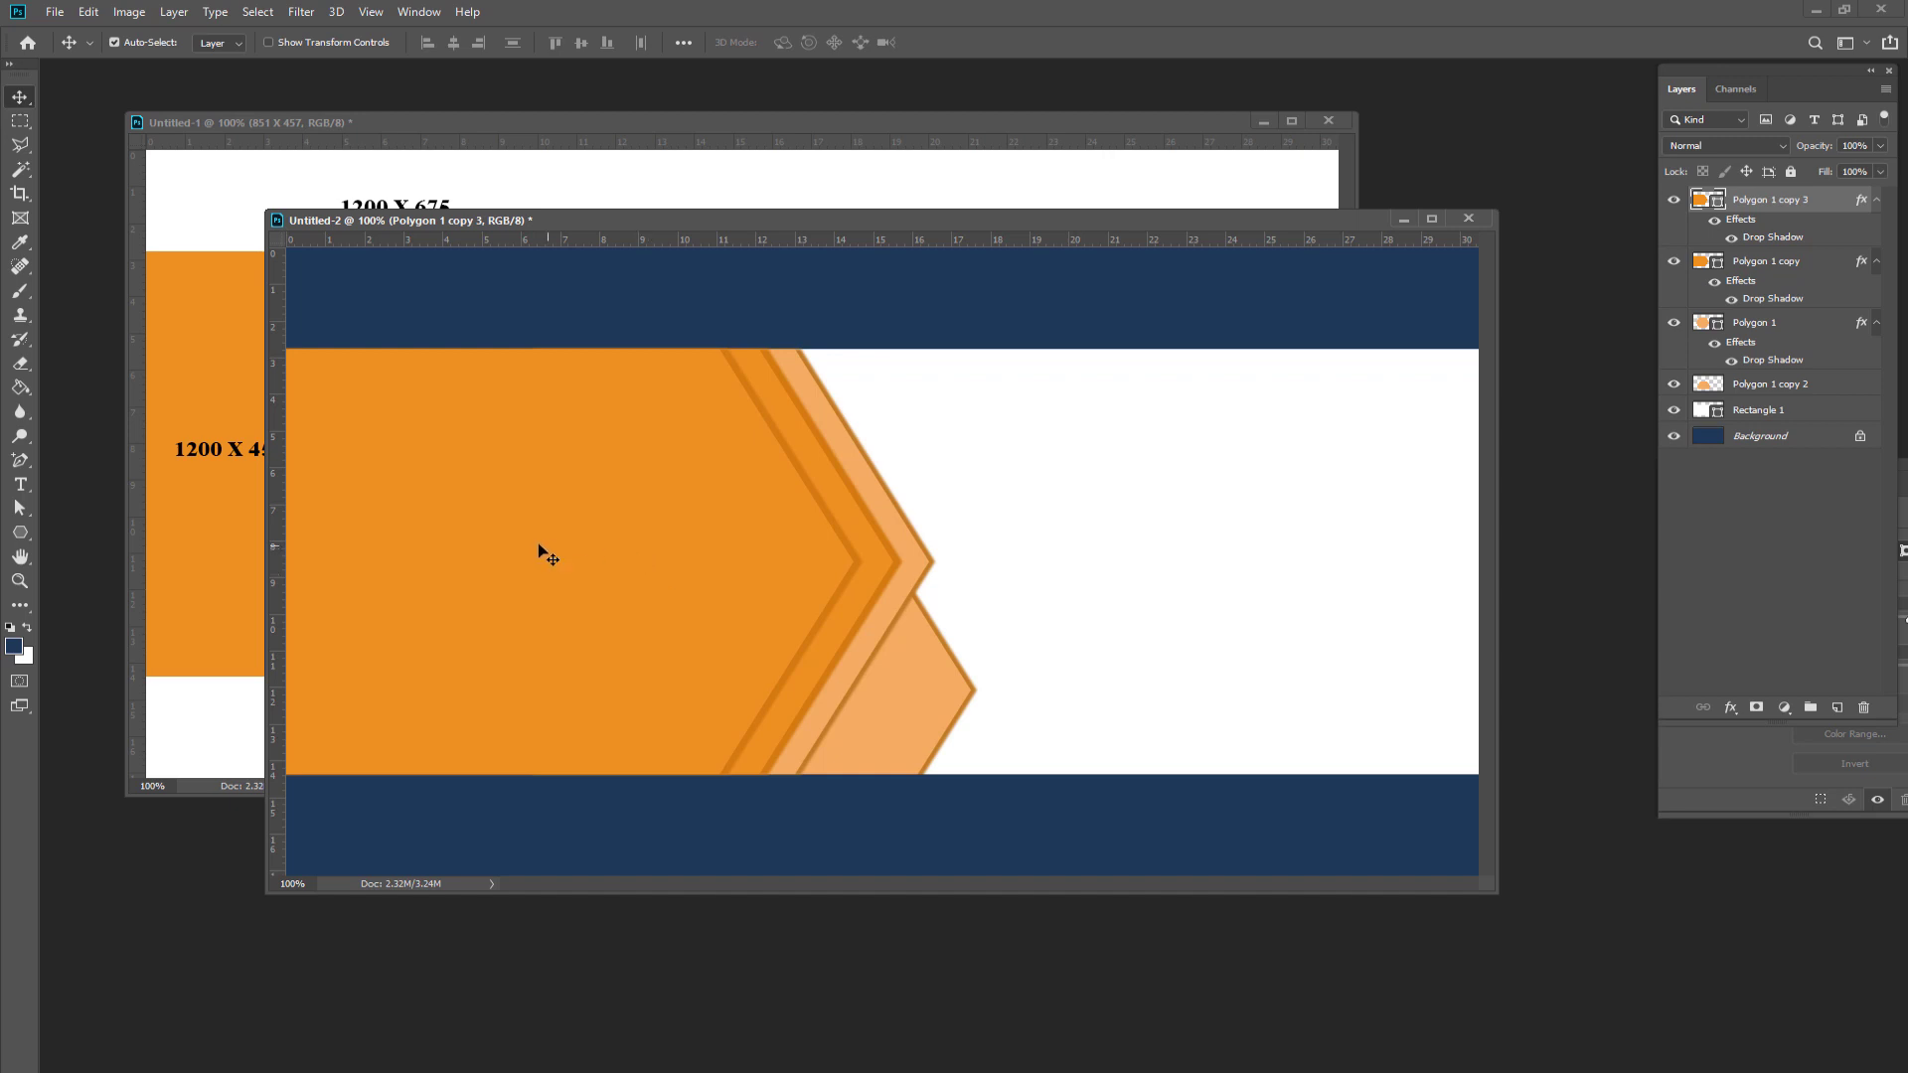
{"action": "left_click", "coordinate": [54, 12]}
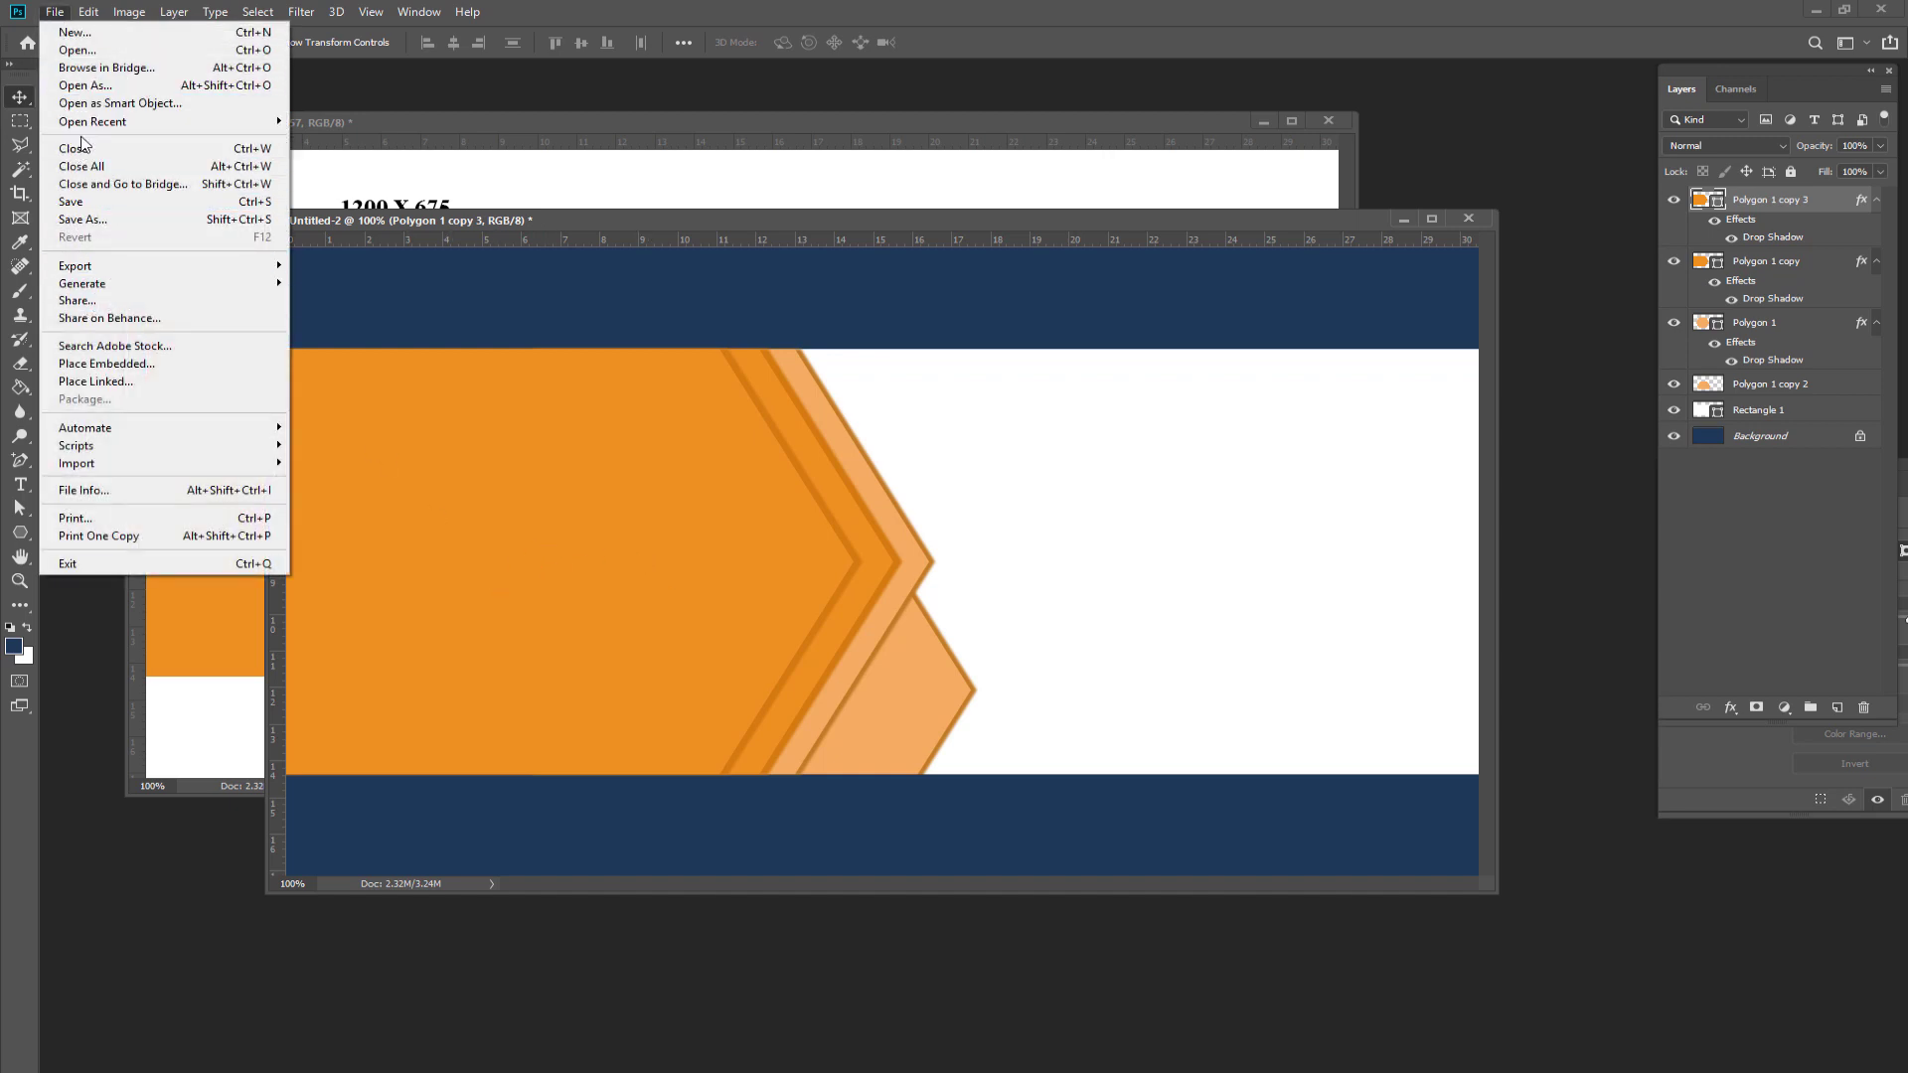
- Open the model-in-polo photo from Pictures and bring it into the banner document
{"action": "left_click", "coordinate": [100, 52]}
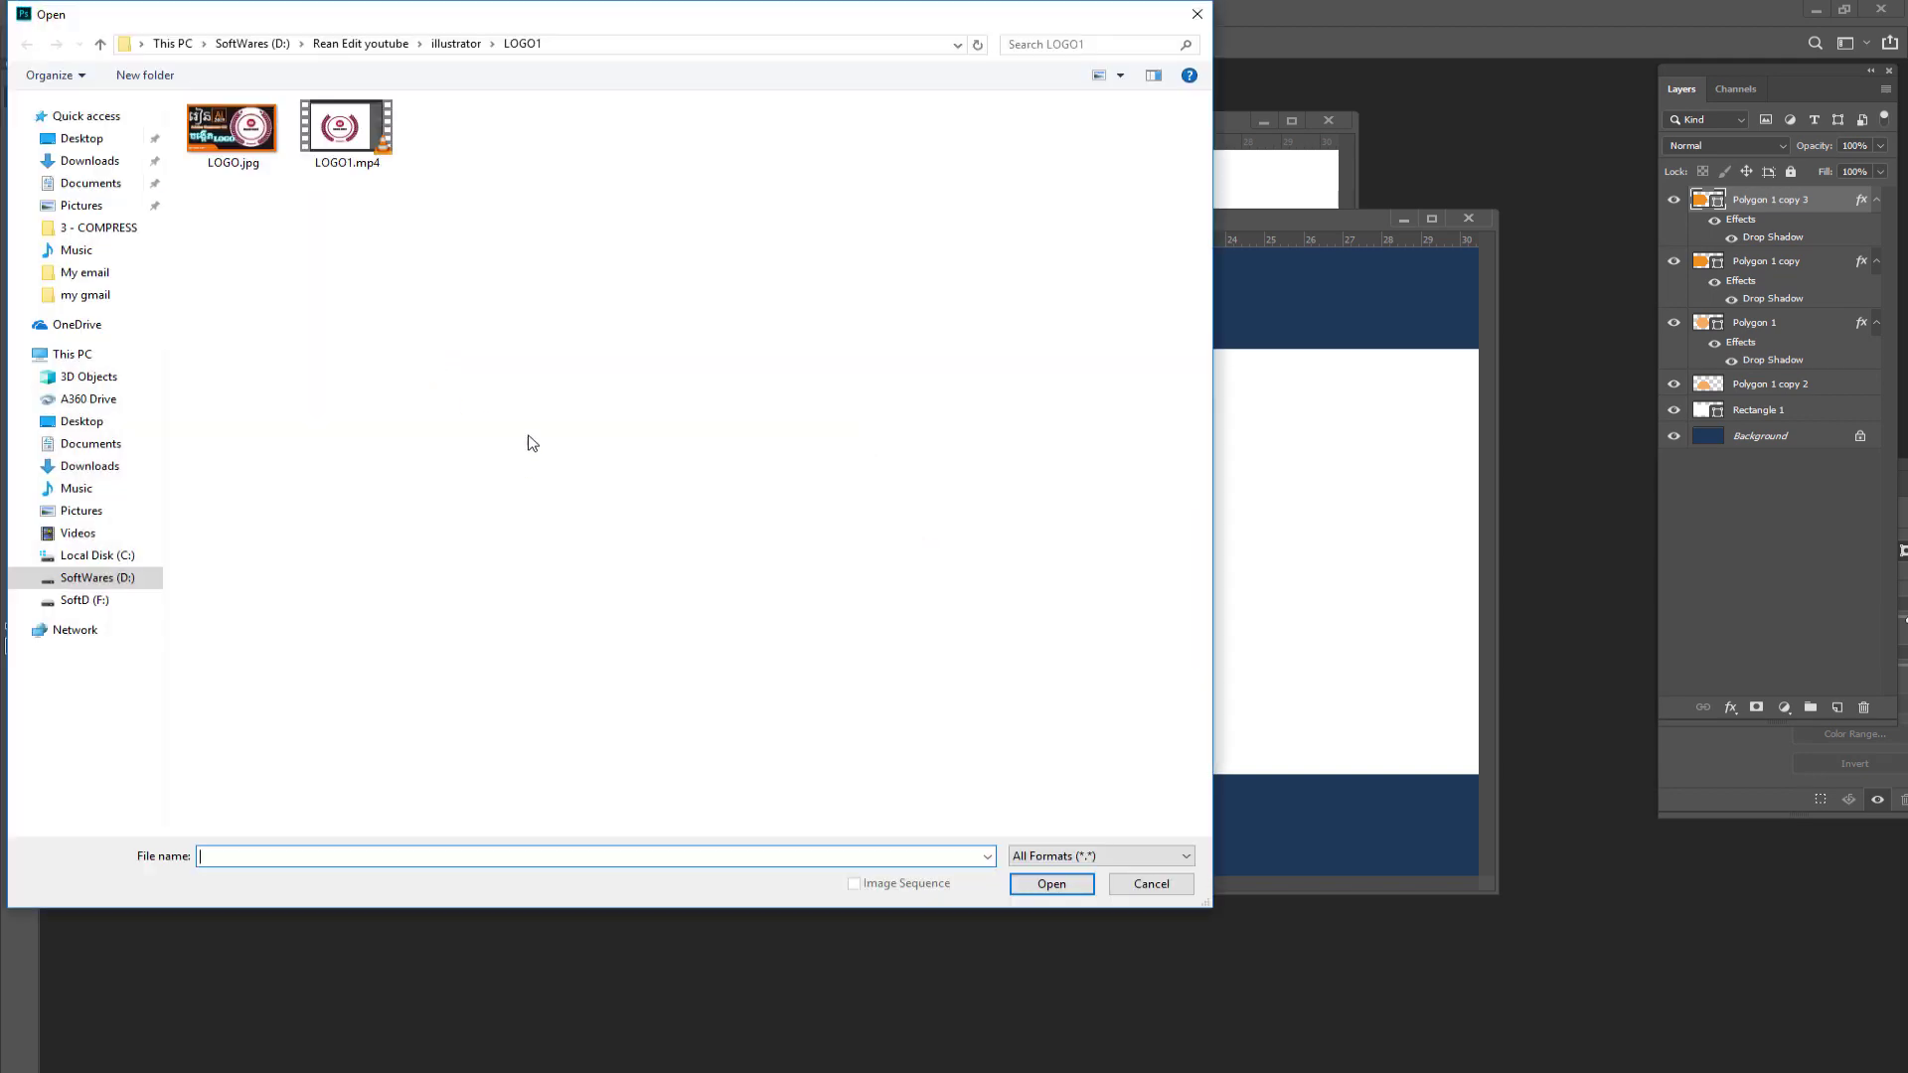
{"action": "left_click", "coordinate": [79, 512]}
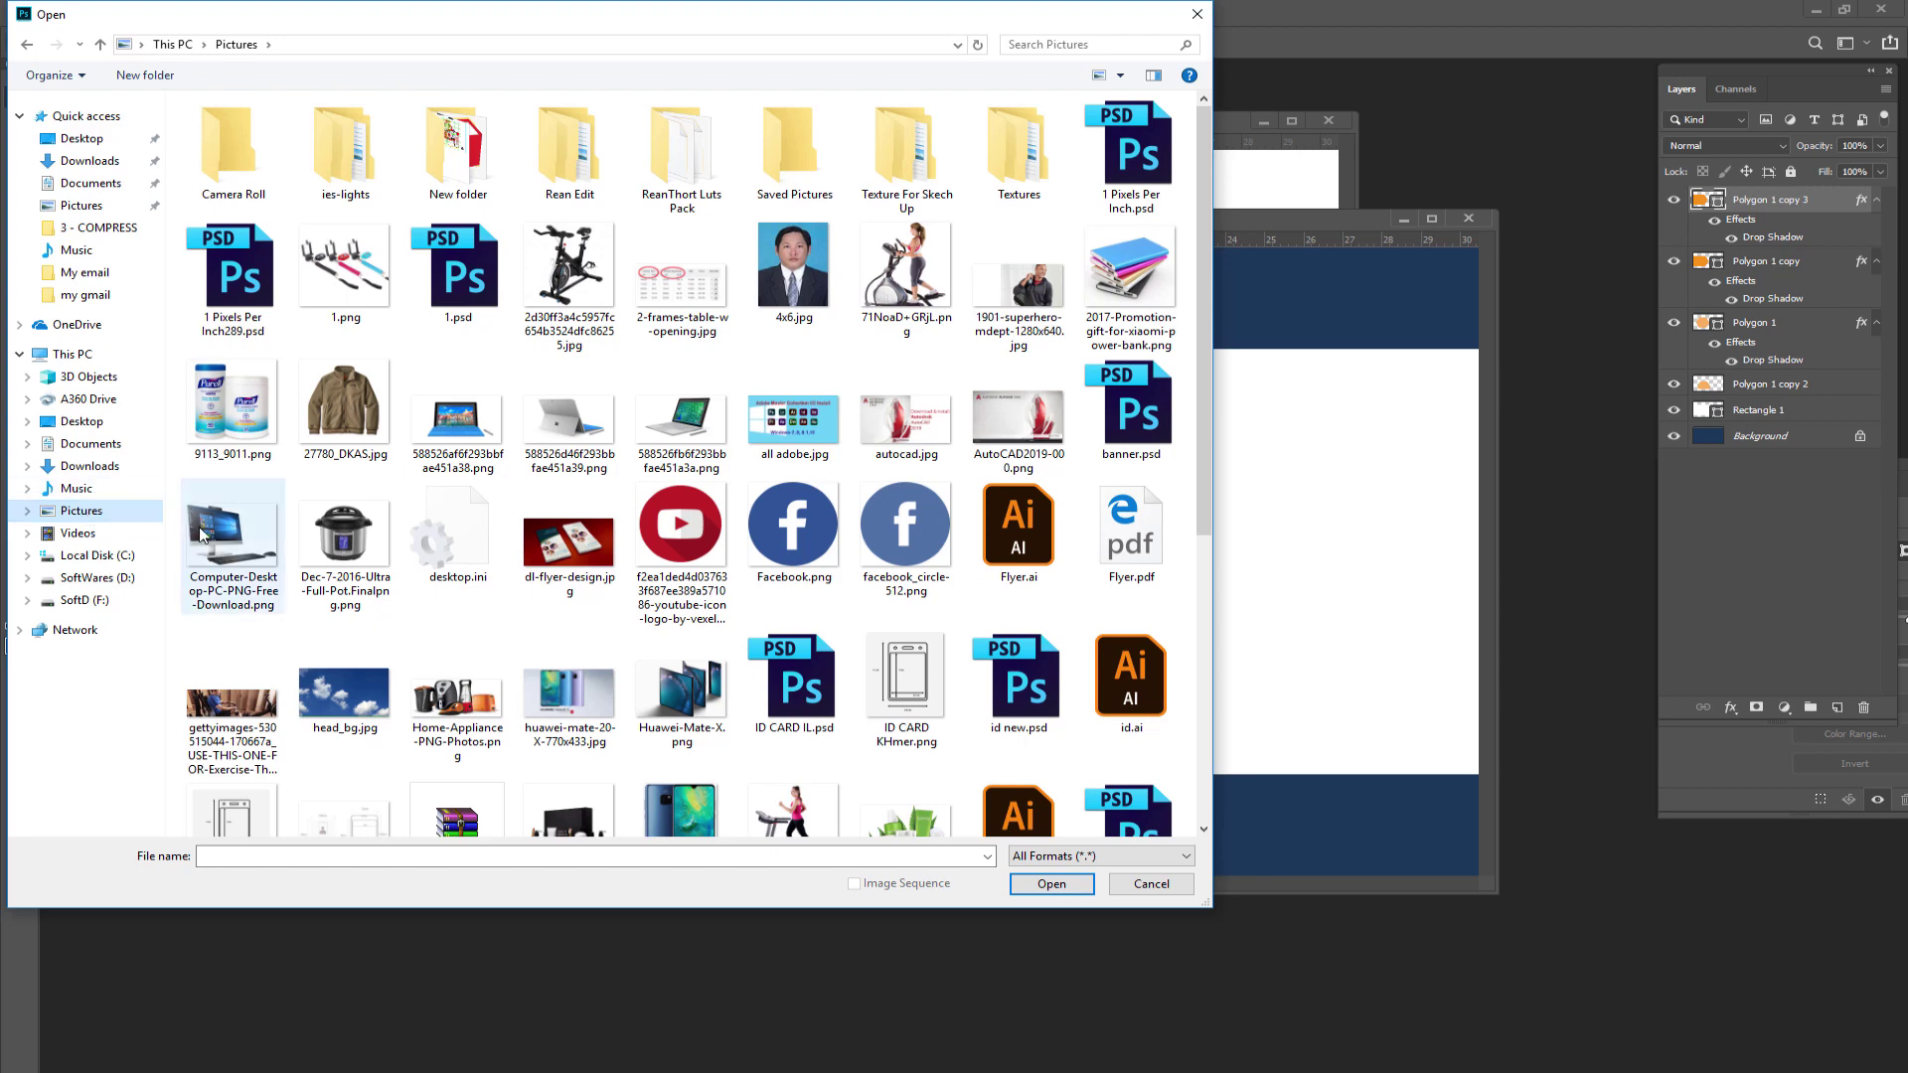
{"action": "scroll", "coordinate": [475, 703], "scroll_direction": "down", "scroll_amount": 5}
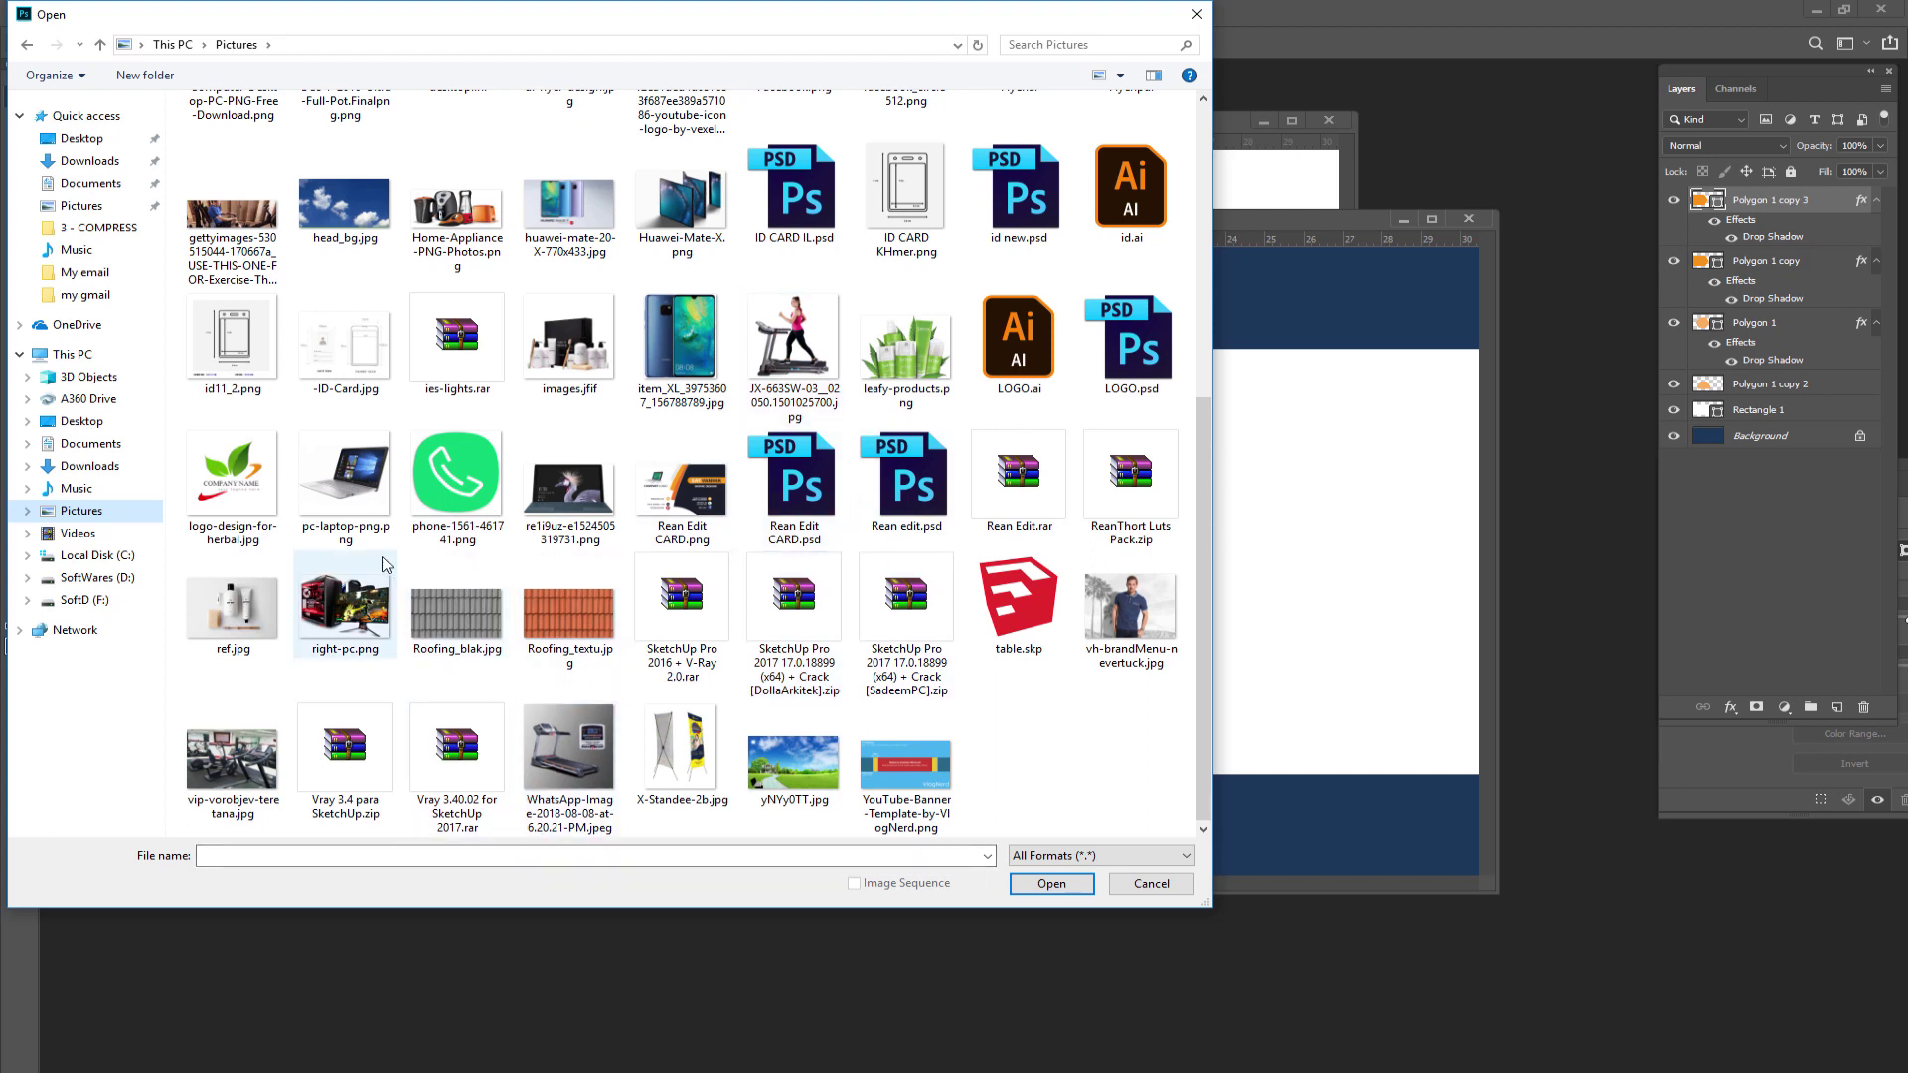
{"action": "scroll", "coordinate": [467, 654], "scroll_direction": "up", "scroll_amount": 3}
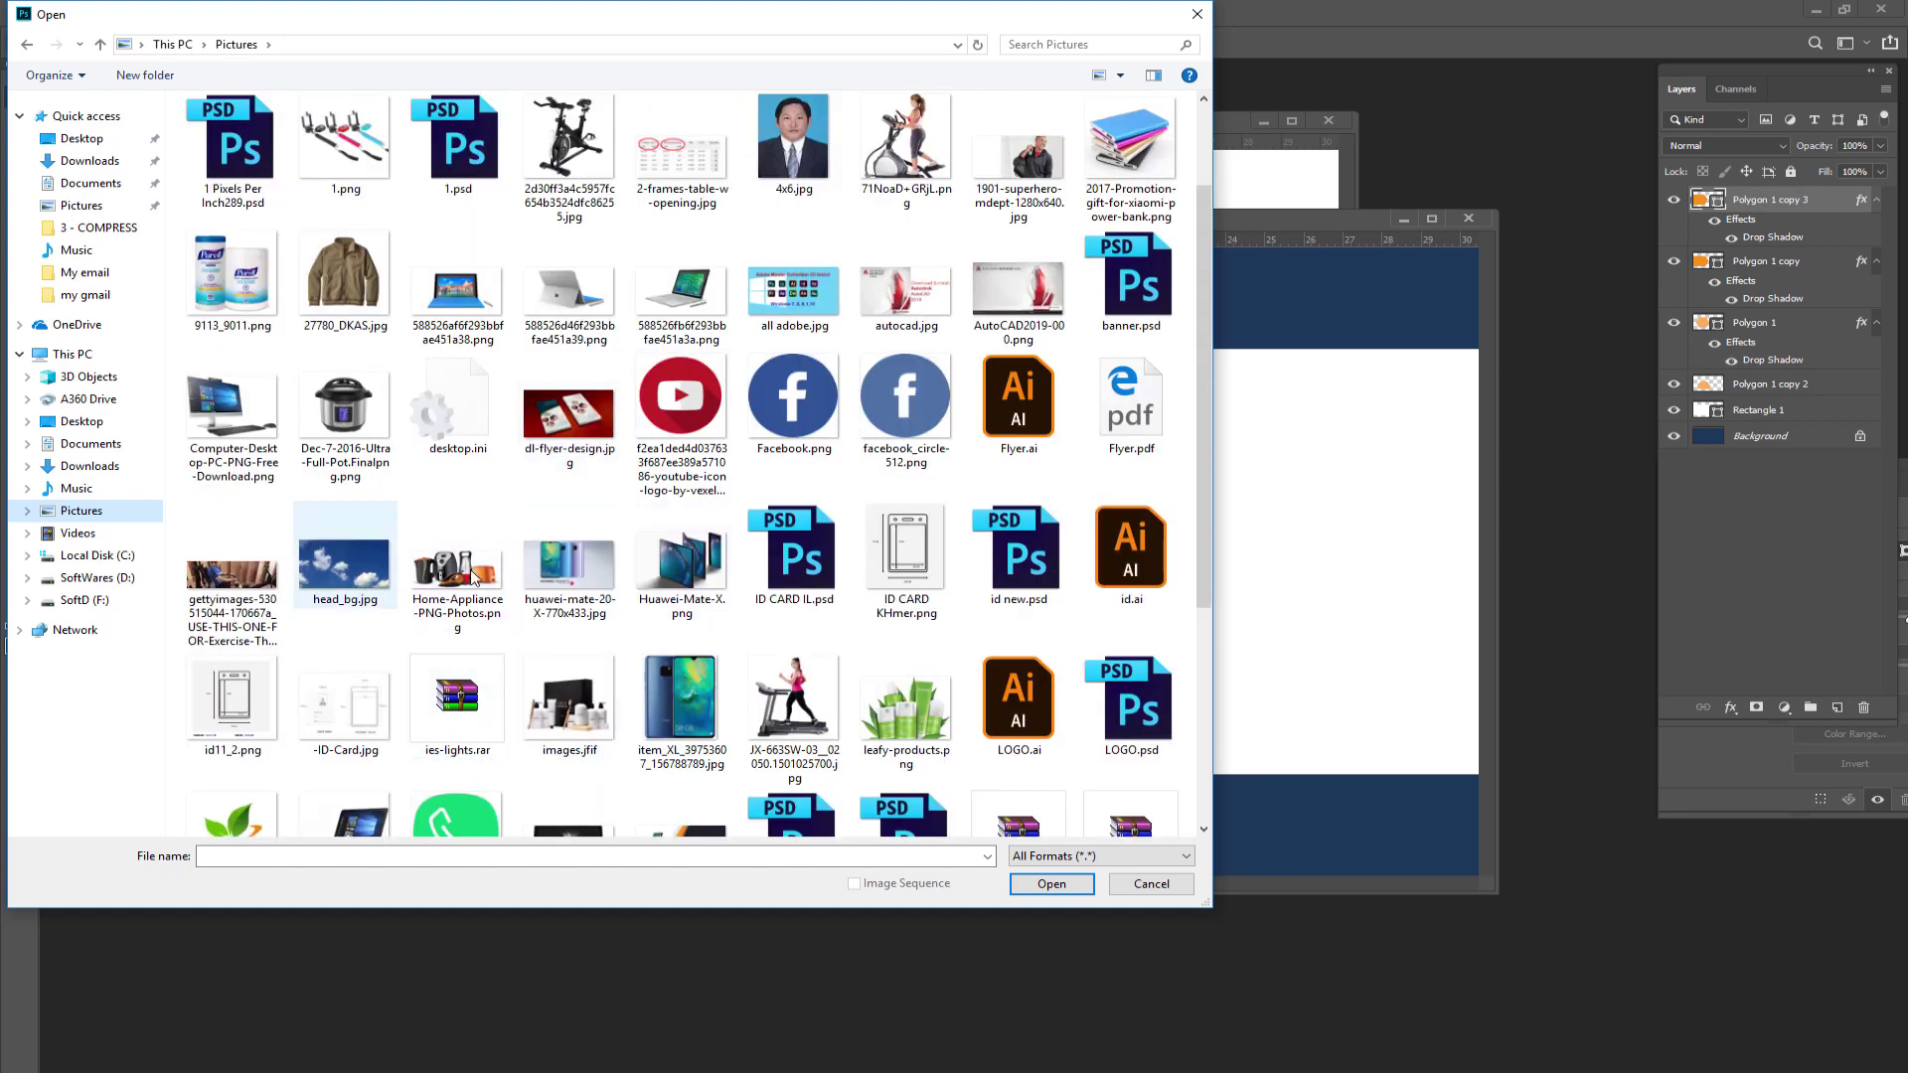
{"action": "left_click", "coordinate": [911, 161]}
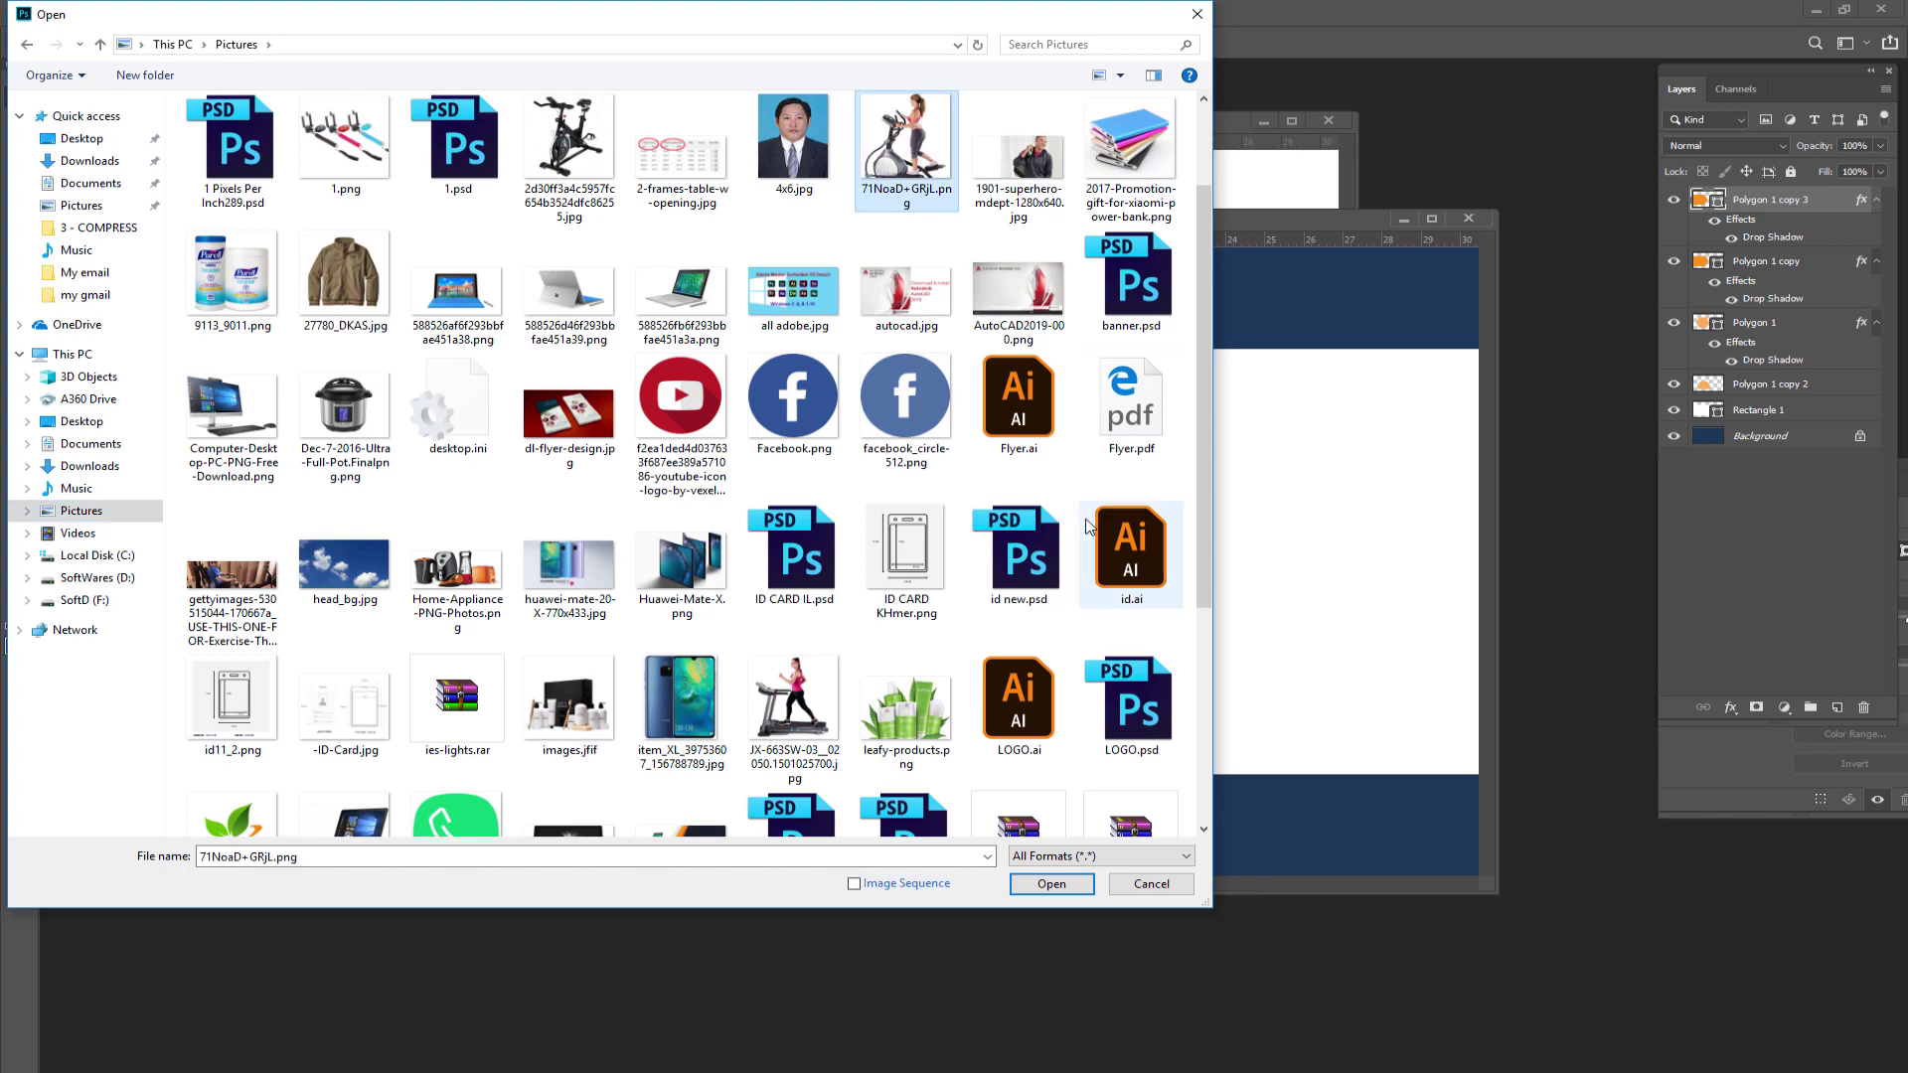
{"action": "scroll", "coordinate": [1031, 587], "scroll_direction": "down", "scroll_amount": 3}
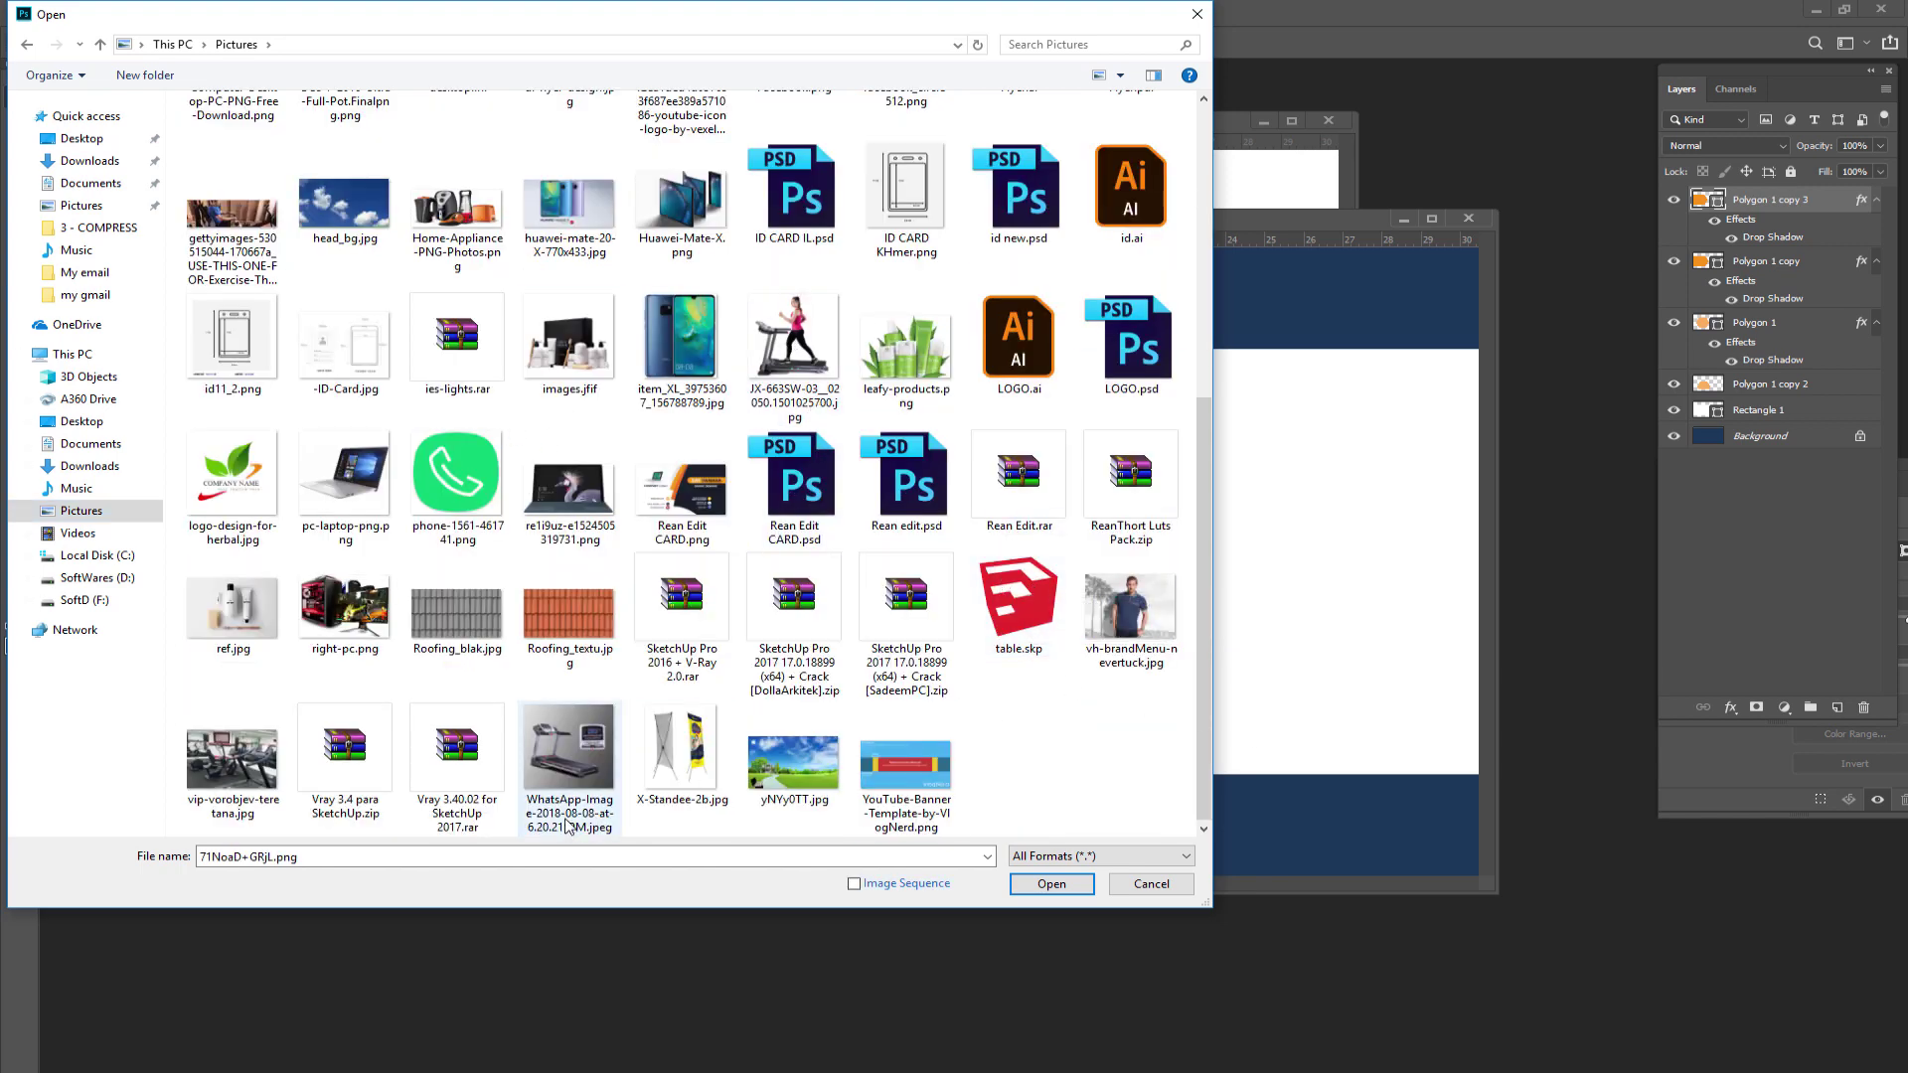
{"action": "left_click", "coordinate": [1127, 611]}
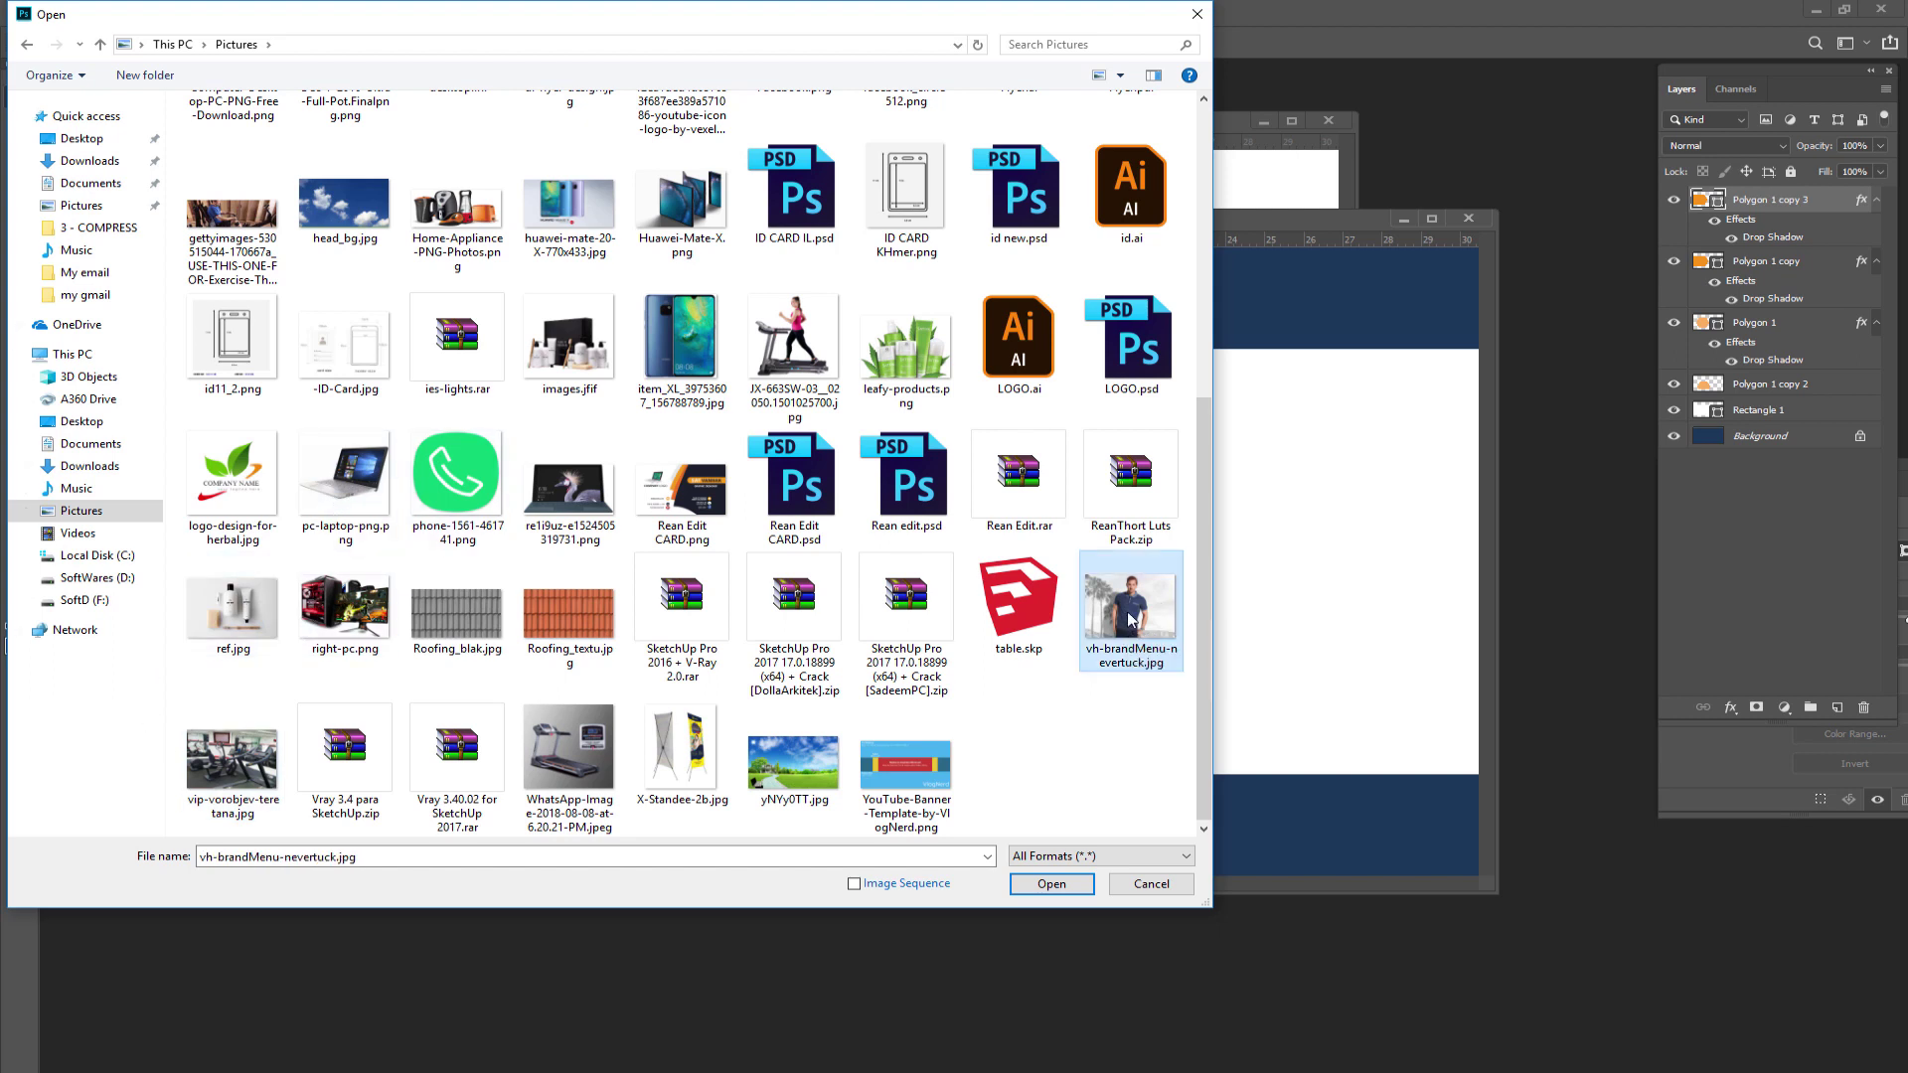
{"action": "left_click", "coordinate": [1052, 884]}
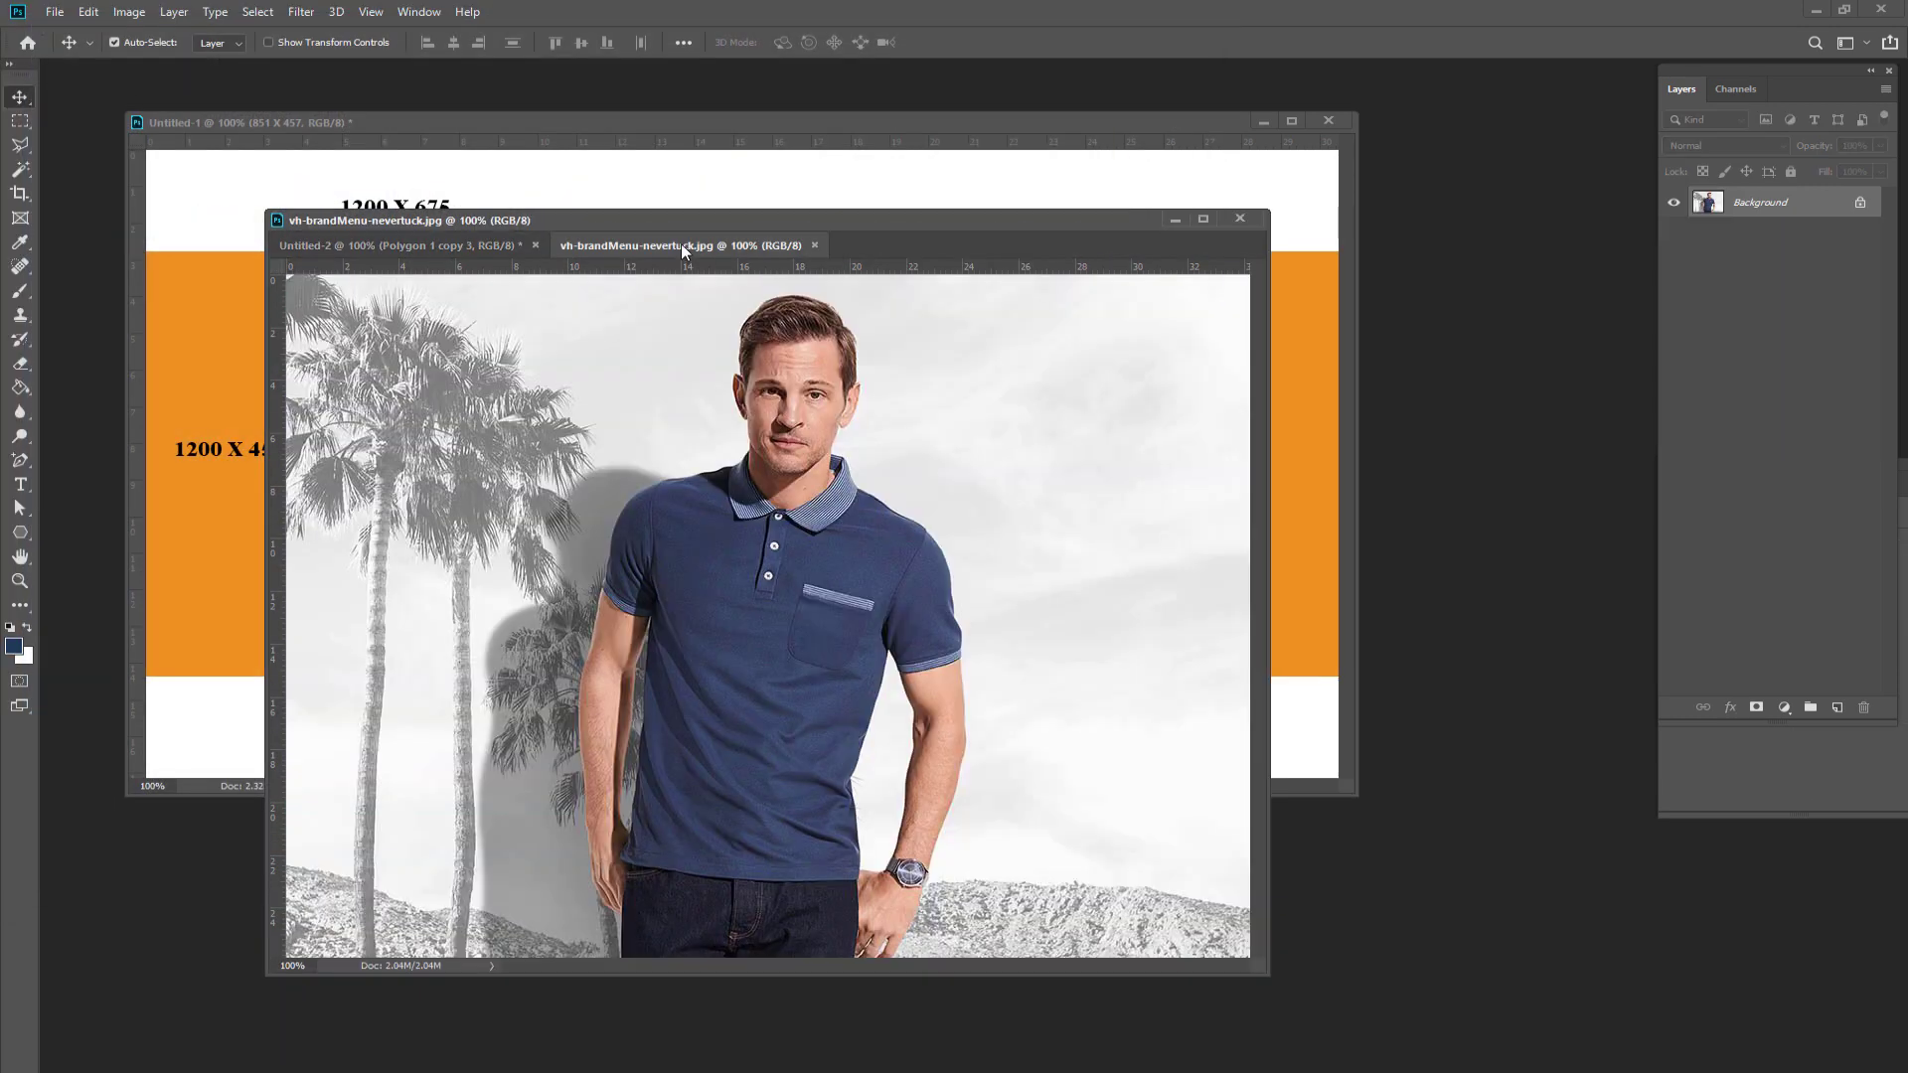
{"action": "mouse_move", "coordinate": [682, 242]}
{"action": "left_mouse_down"}
{"action": "mouse_move", "coordinate": [1477, 749]}
{"action": "mouse_move", "coordinate": [516, 545]}
{"action": "left_mouse_up"}
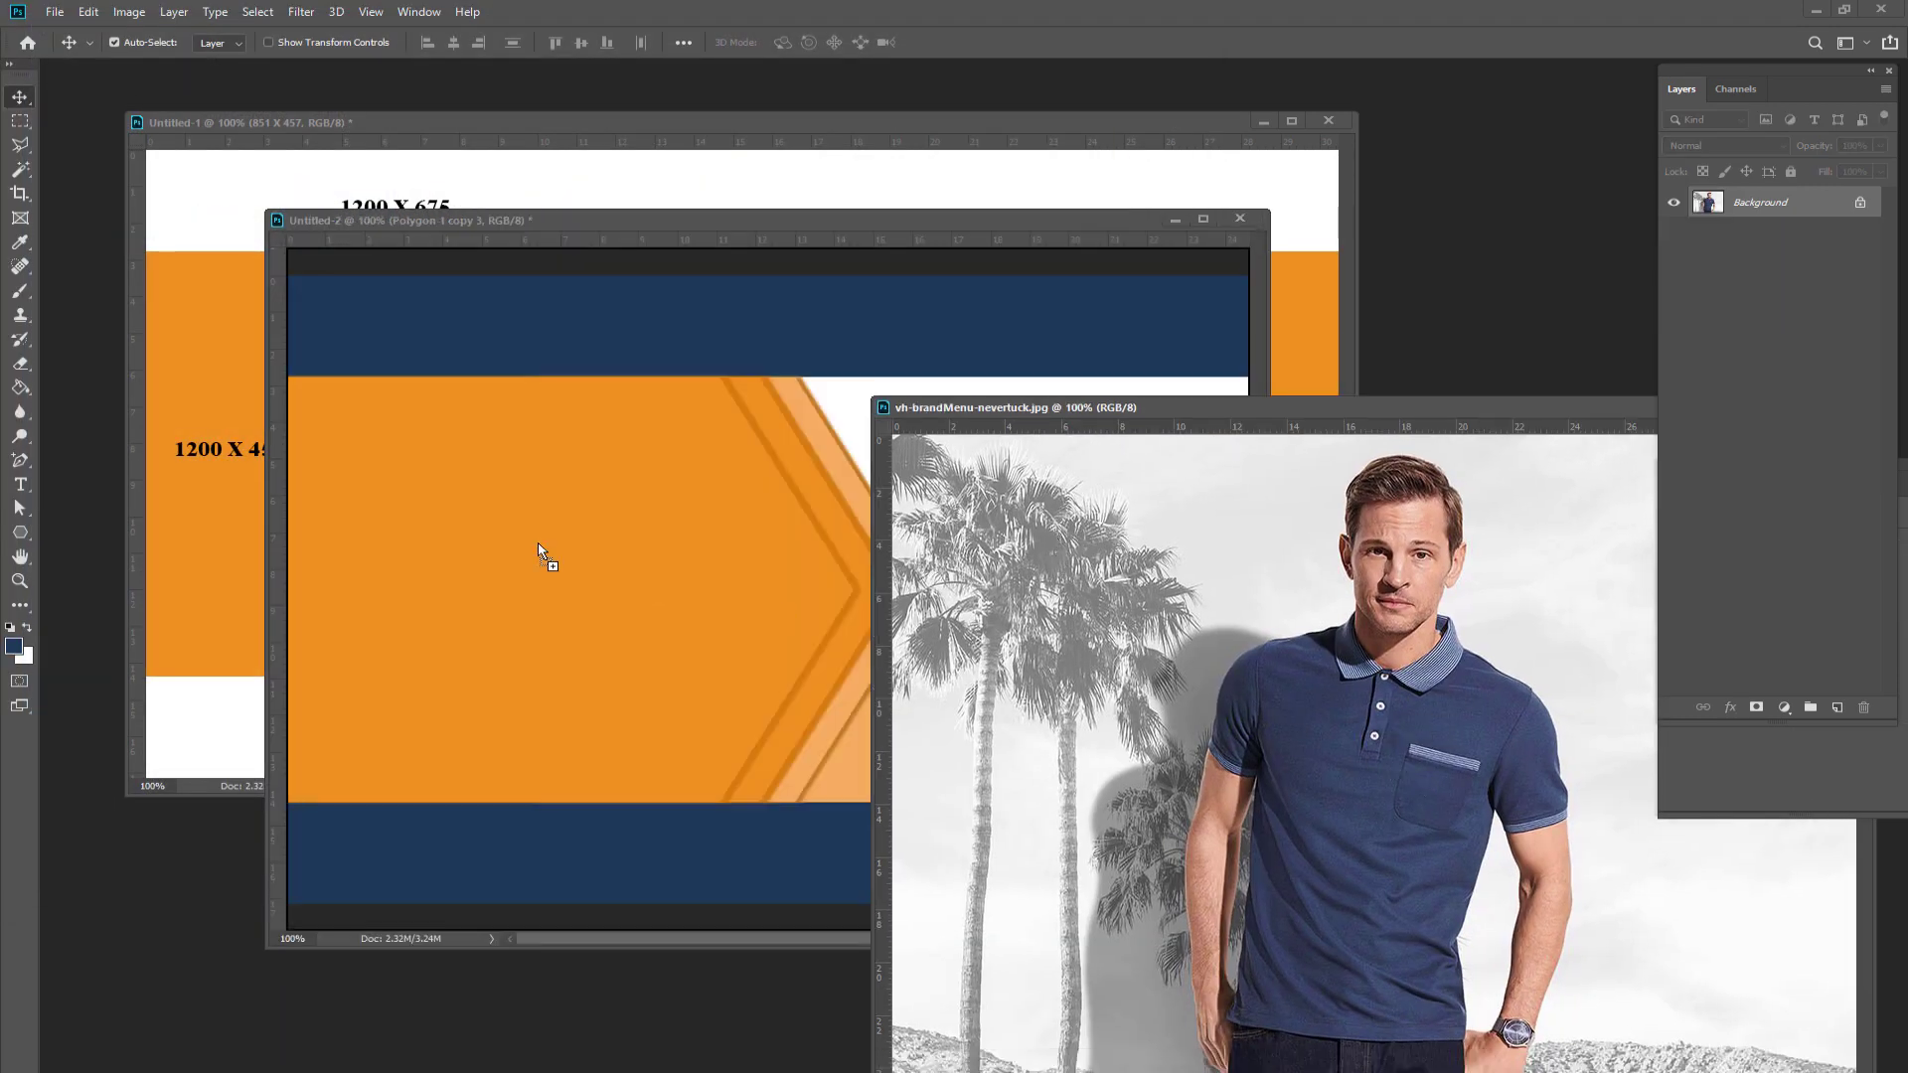
{"action": "left_click_drag", "start_coordinate": [1582, 408], "coordinate": [952, 434]}
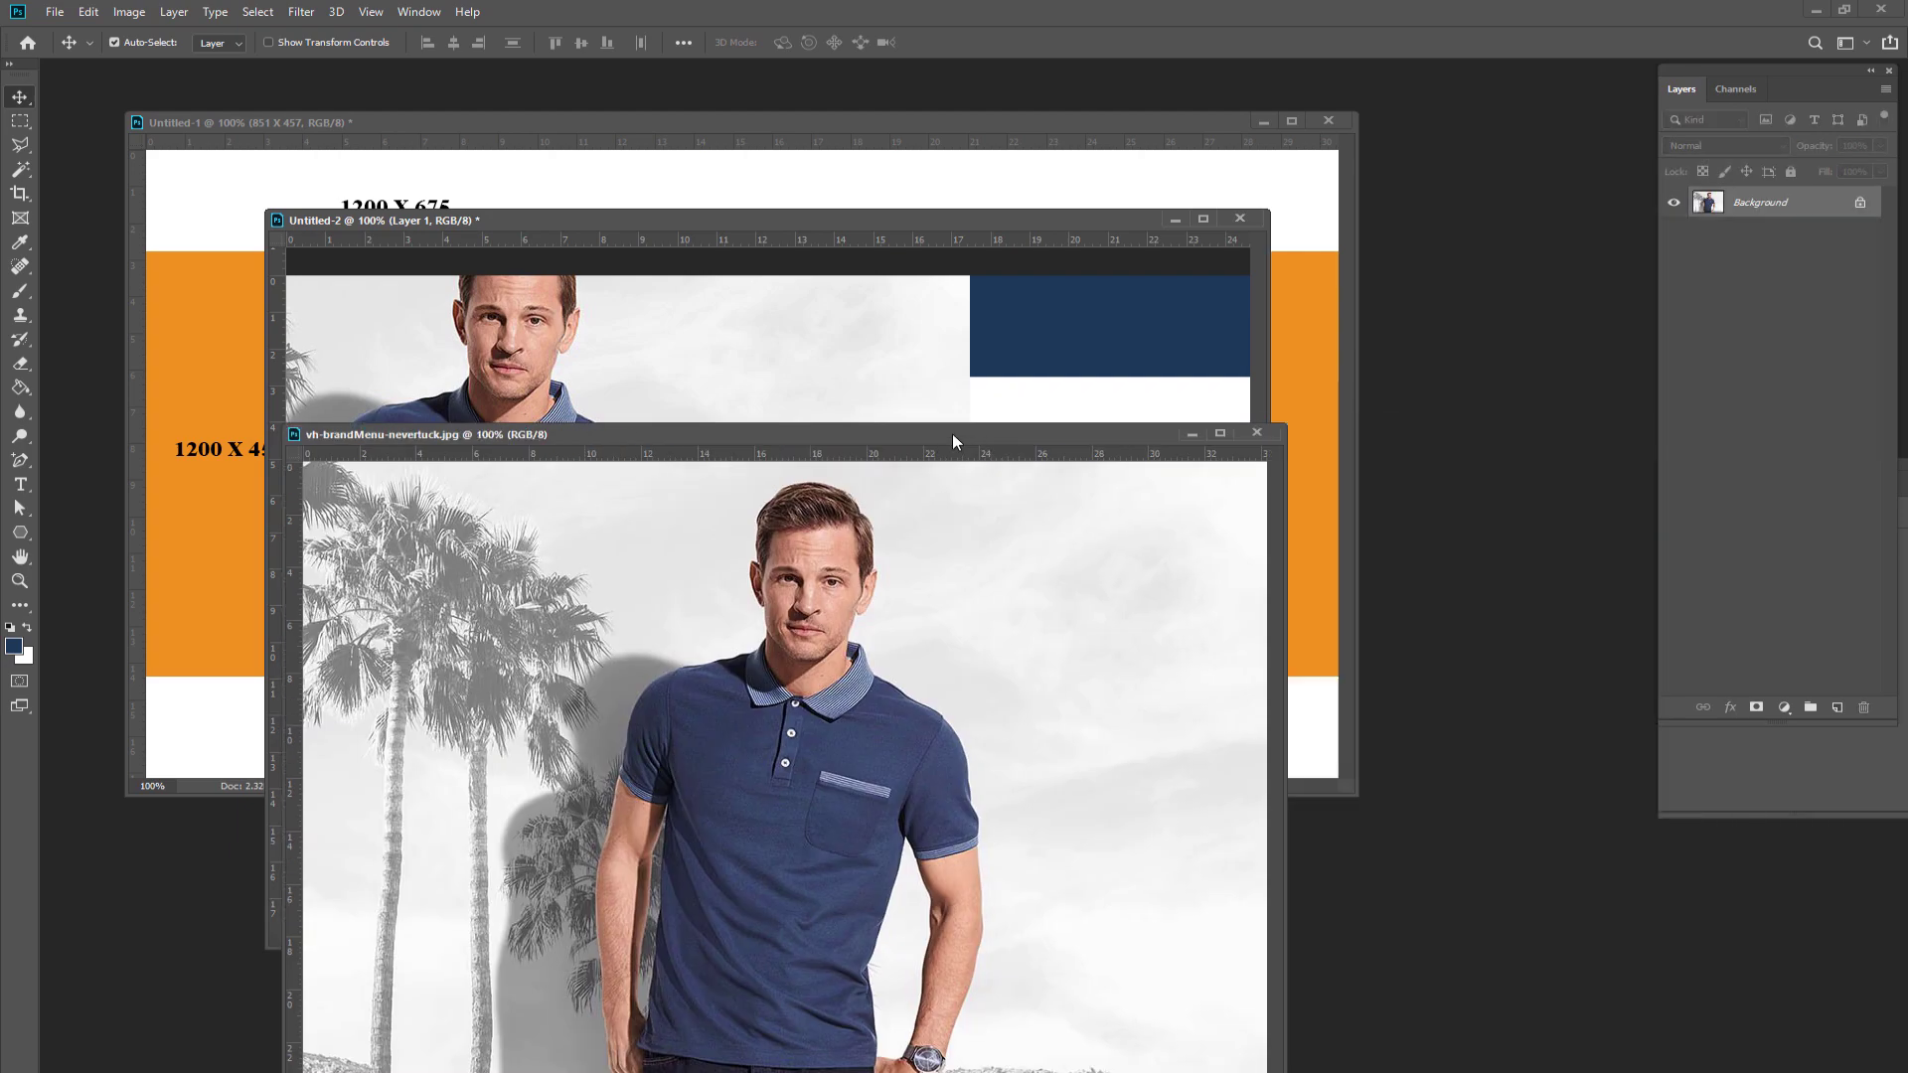
{"action": "left_click", "coordinate": [1231, 431]}
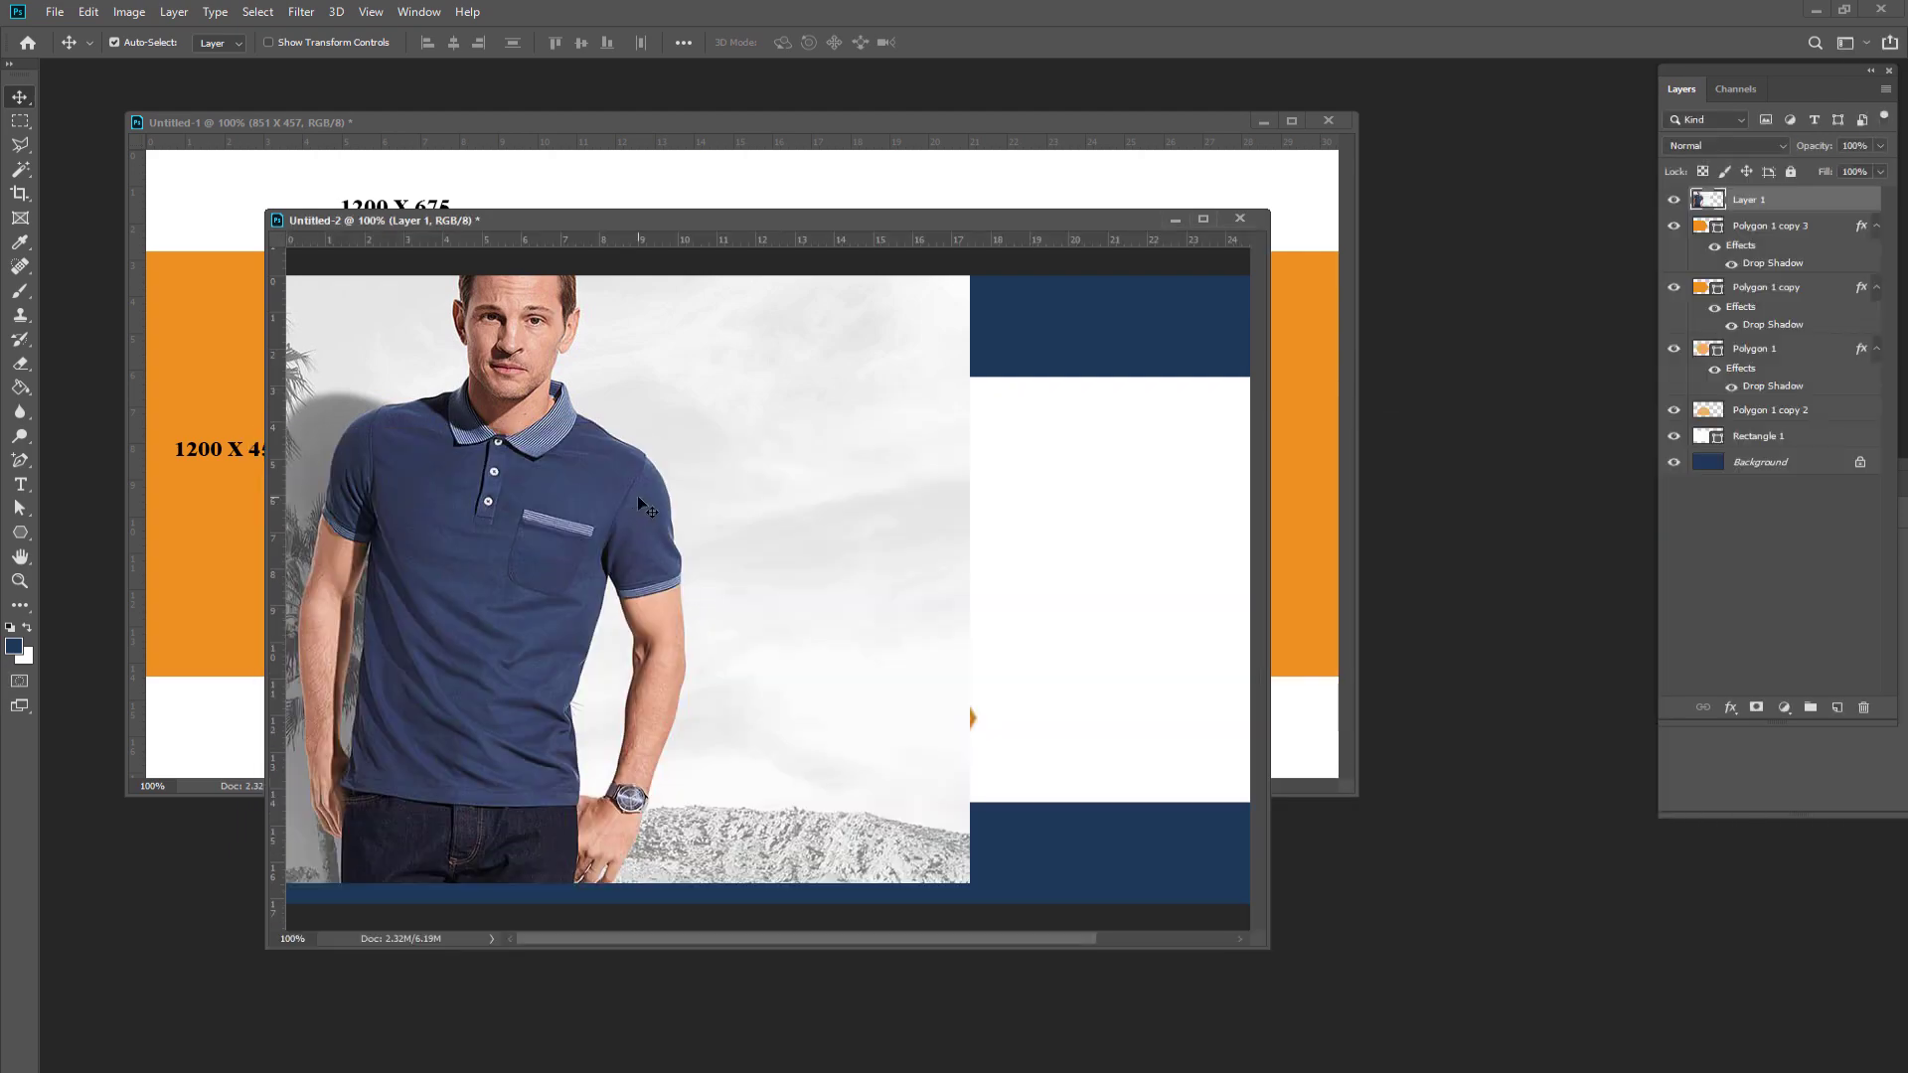
- Scale and position the photo to fill the band's left side between the navy stripes
{"action": "key", "text": "ctrl+t"}
{"action": "left_click_drag", "start_coordinate": [880, 407], "coordinate": [870, 512]}
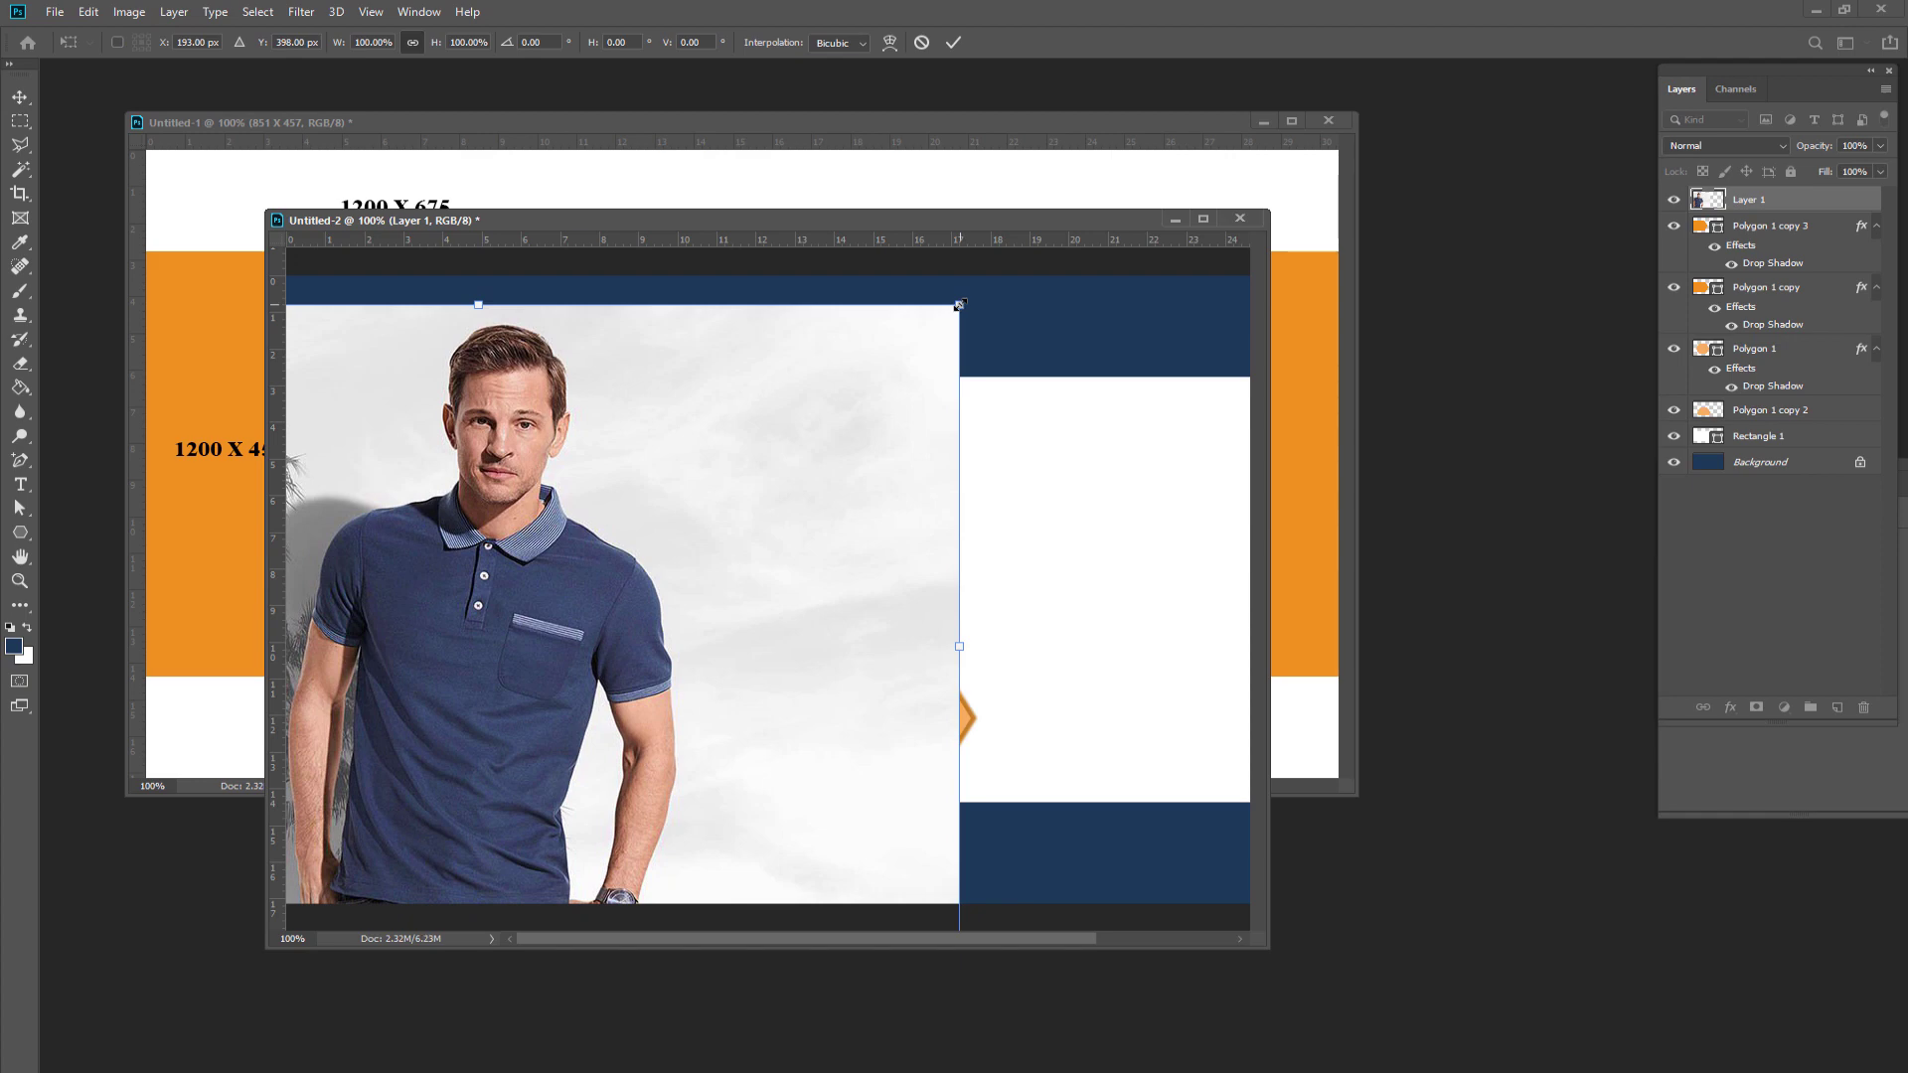
{"action": "left_click_drag", "start_coordinate": [959, 304], "coordinate": [760, 433]}
{"action": "left_click_drag", "start_coordinate": [598, 553], "coordinate": [429, 686]}
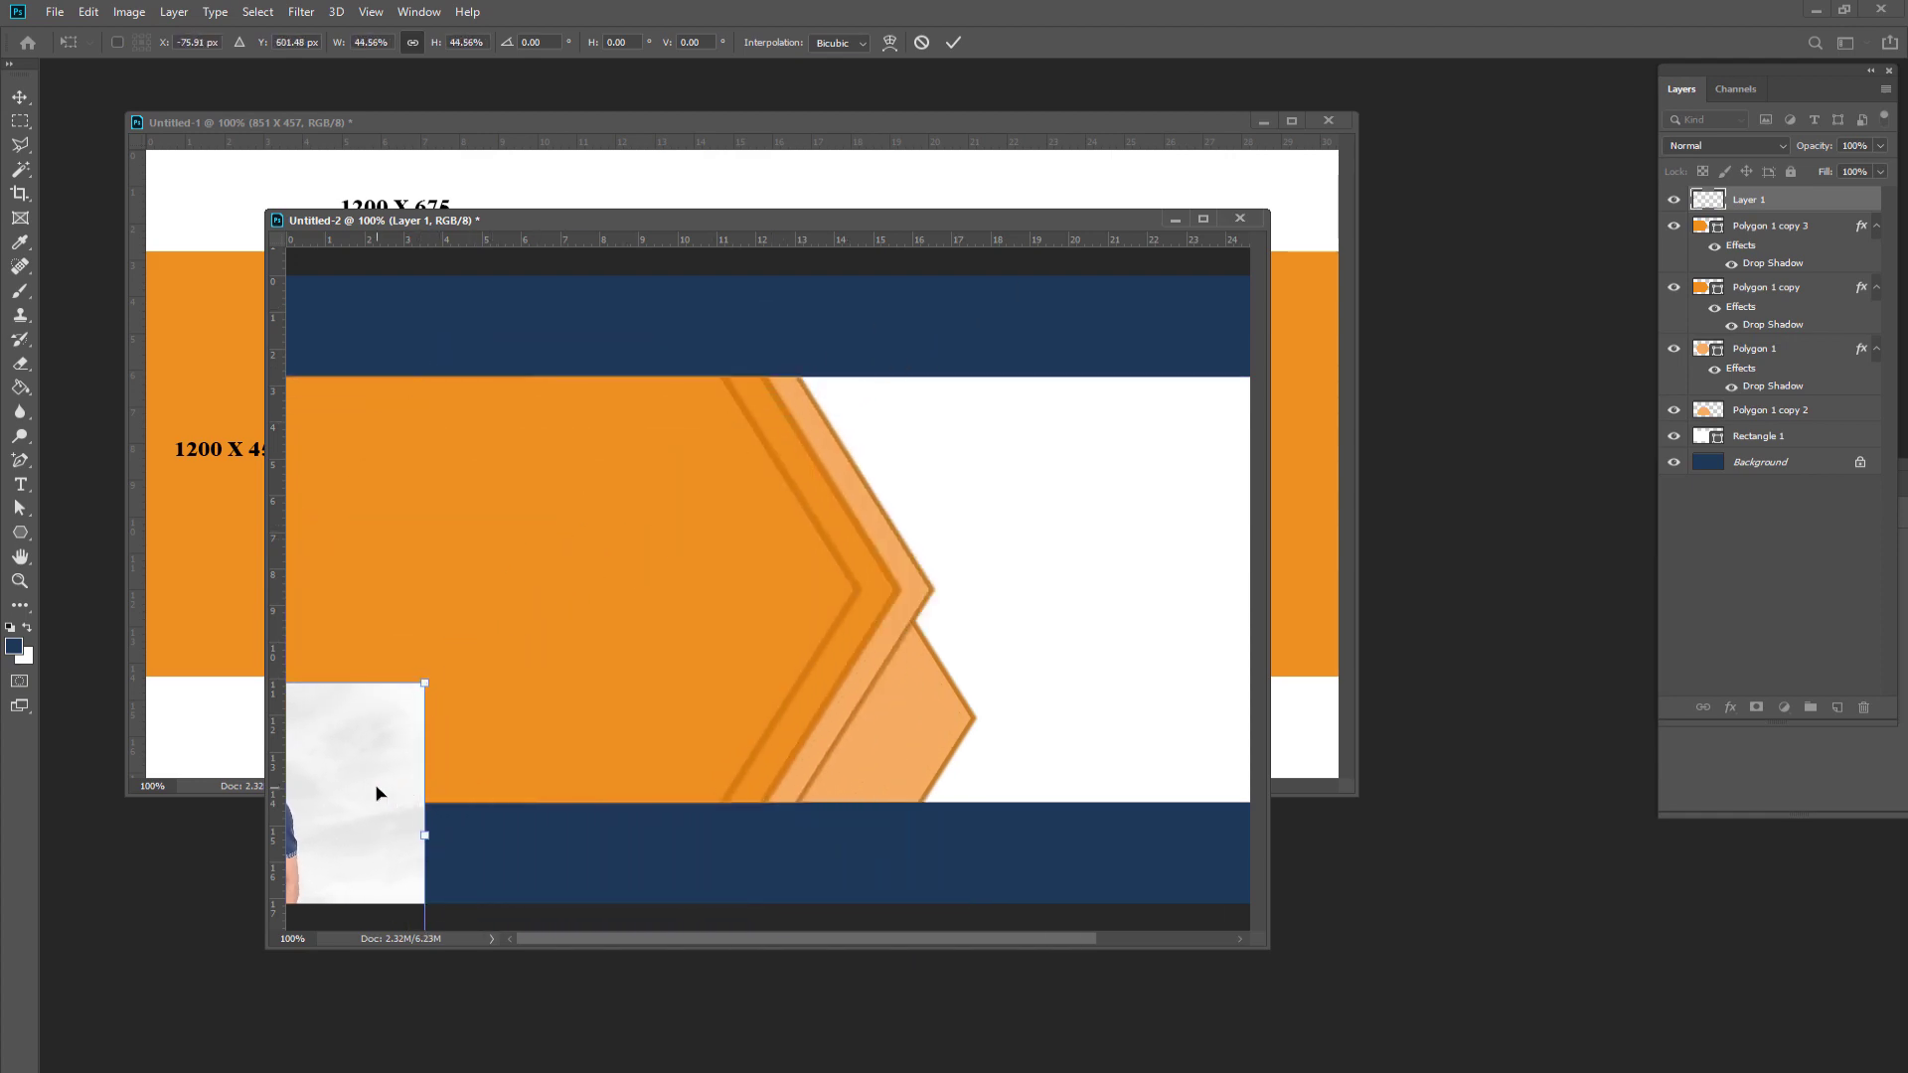
{"action": "left_click_drag", "start_coordinate": [387, 809], "coordinate": [654, 483]}
{"action": "mouse_move", "coordinate": [692, 681]}
{"action": "left_mouse_down"}
{"action": "mouse_move", "coordinate": [842, 838]}
{"action": "mouse_move", "coordinate": [824, 856]}
{"action": "left_mouse_up"}
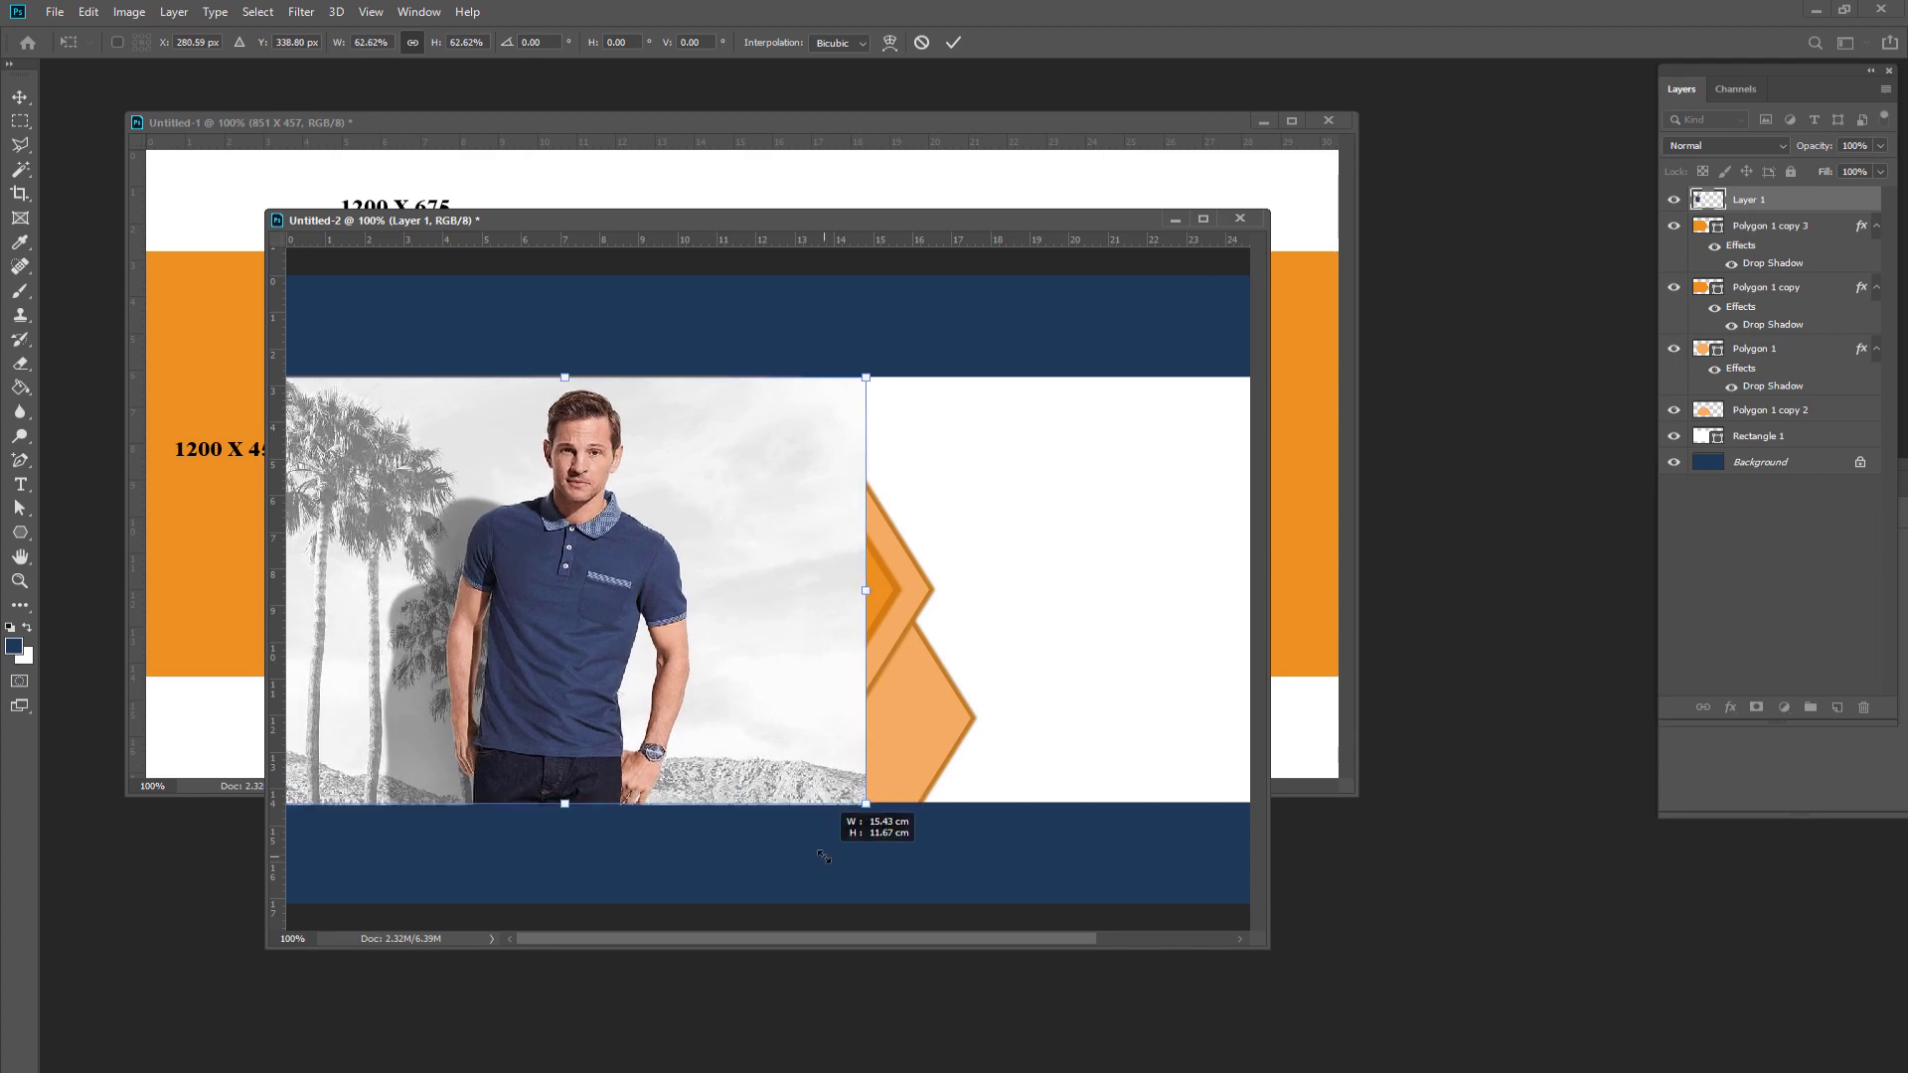
{"action": "left_click_drag", "start_coordinate": [824, 857], "coordinate": [828, 861]}
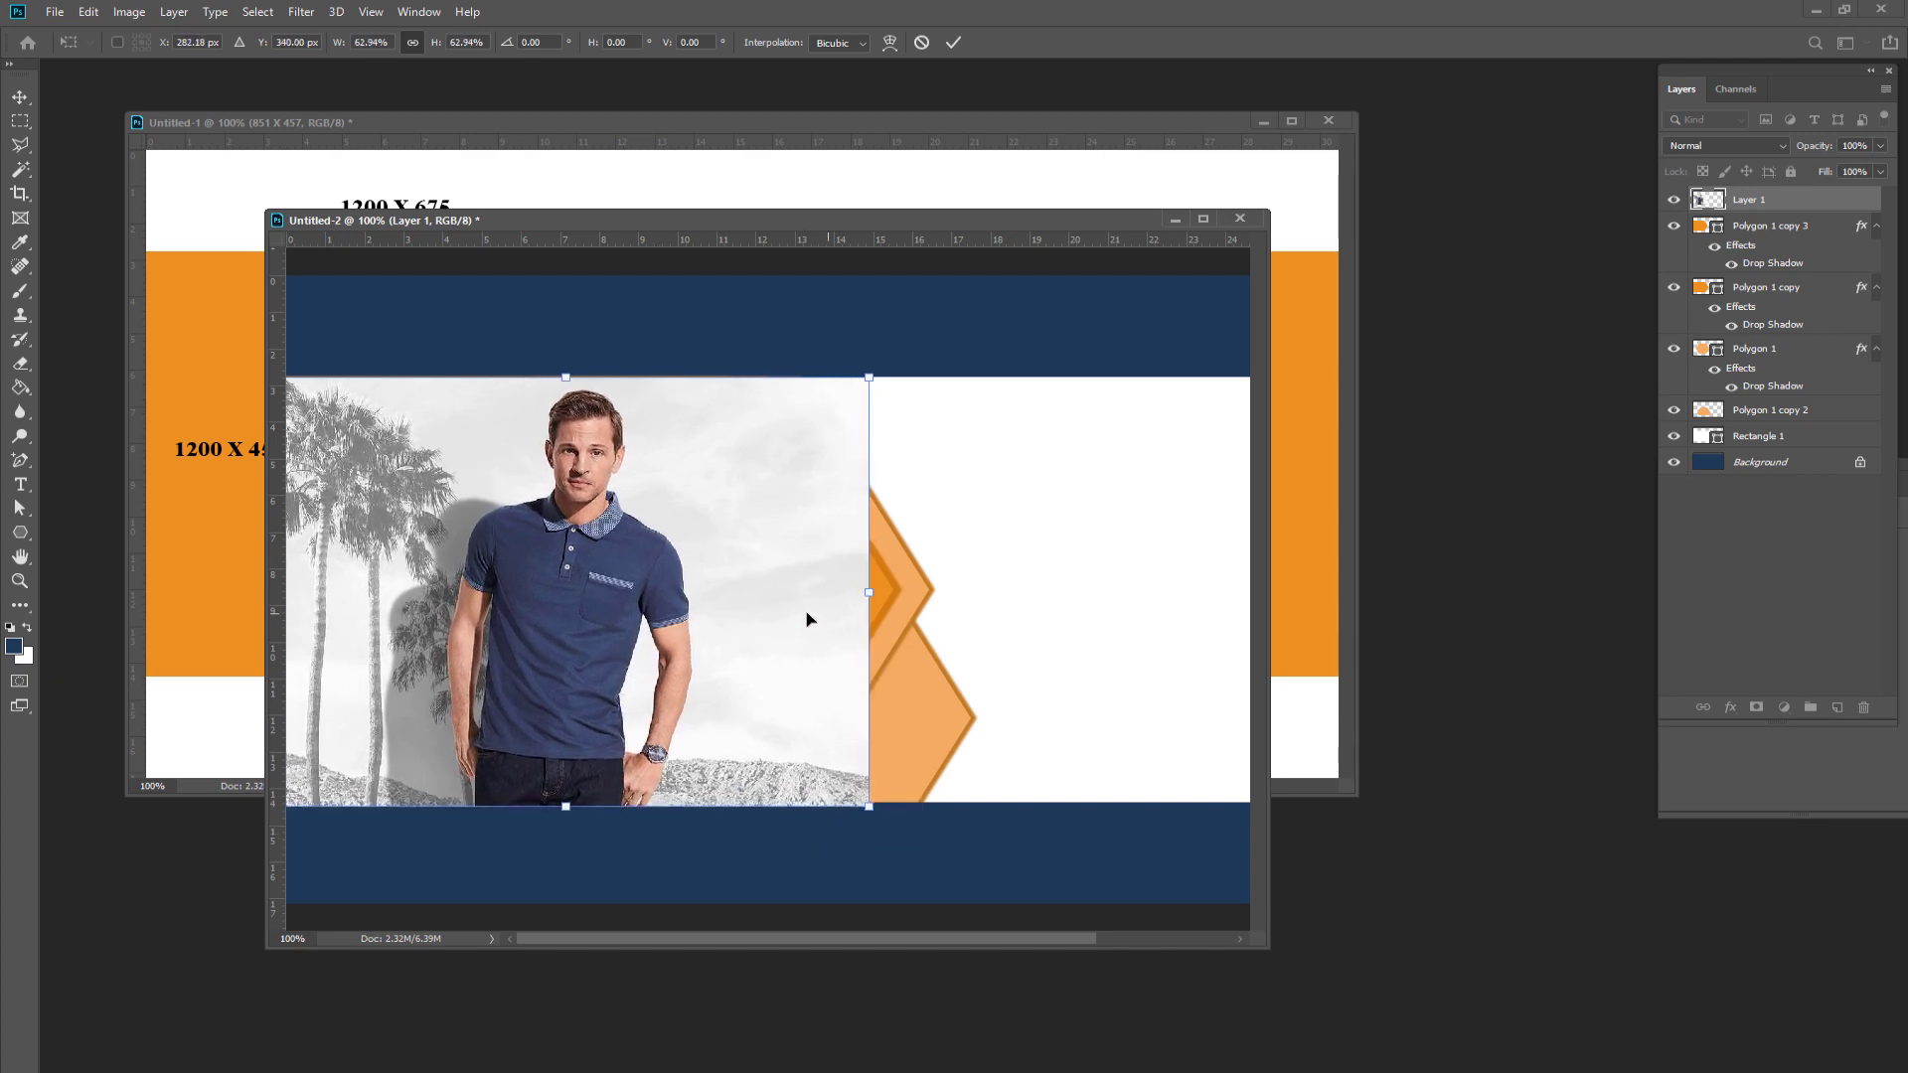
{"action": "left_click", "coordinate": [953, 42]}
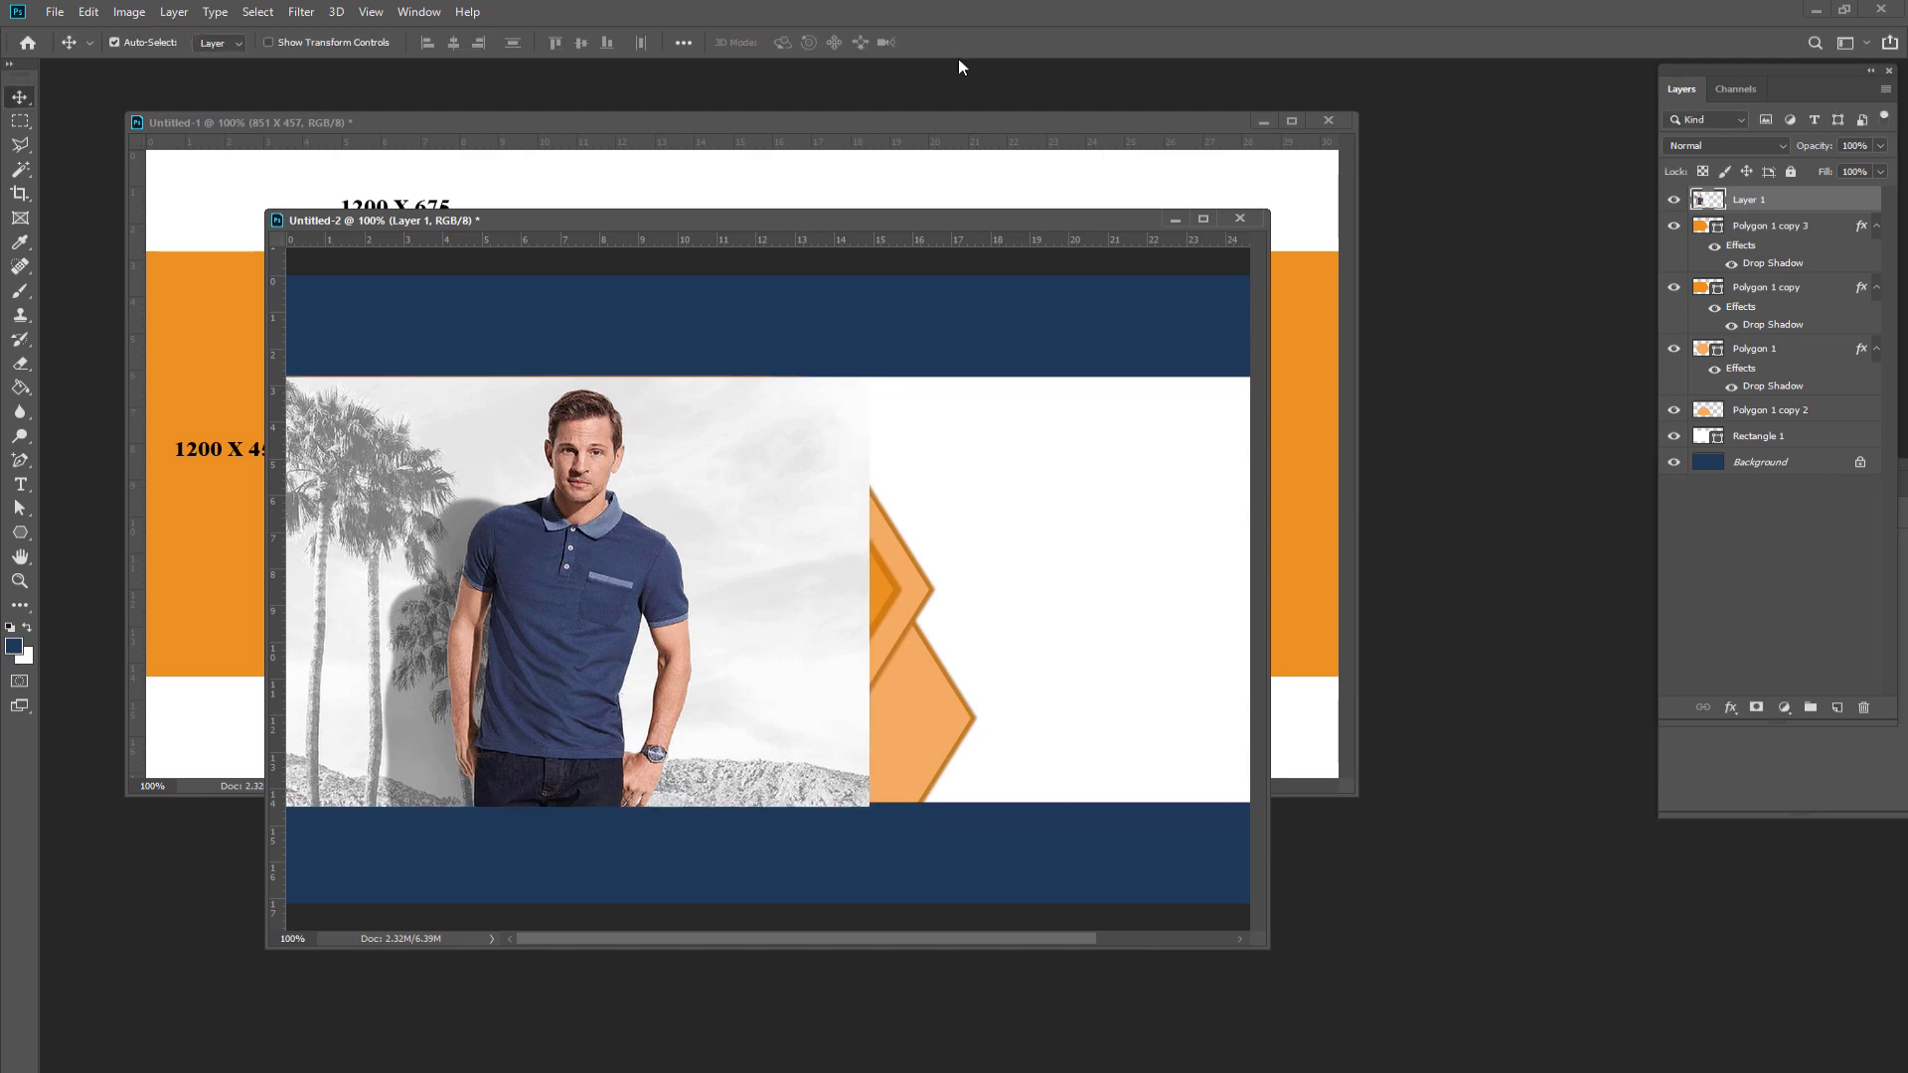
- Try a clipping mask on the model photo and a lower-left move, then undo the move
{"action": "right_click", "coordinate": [1780, 202]}
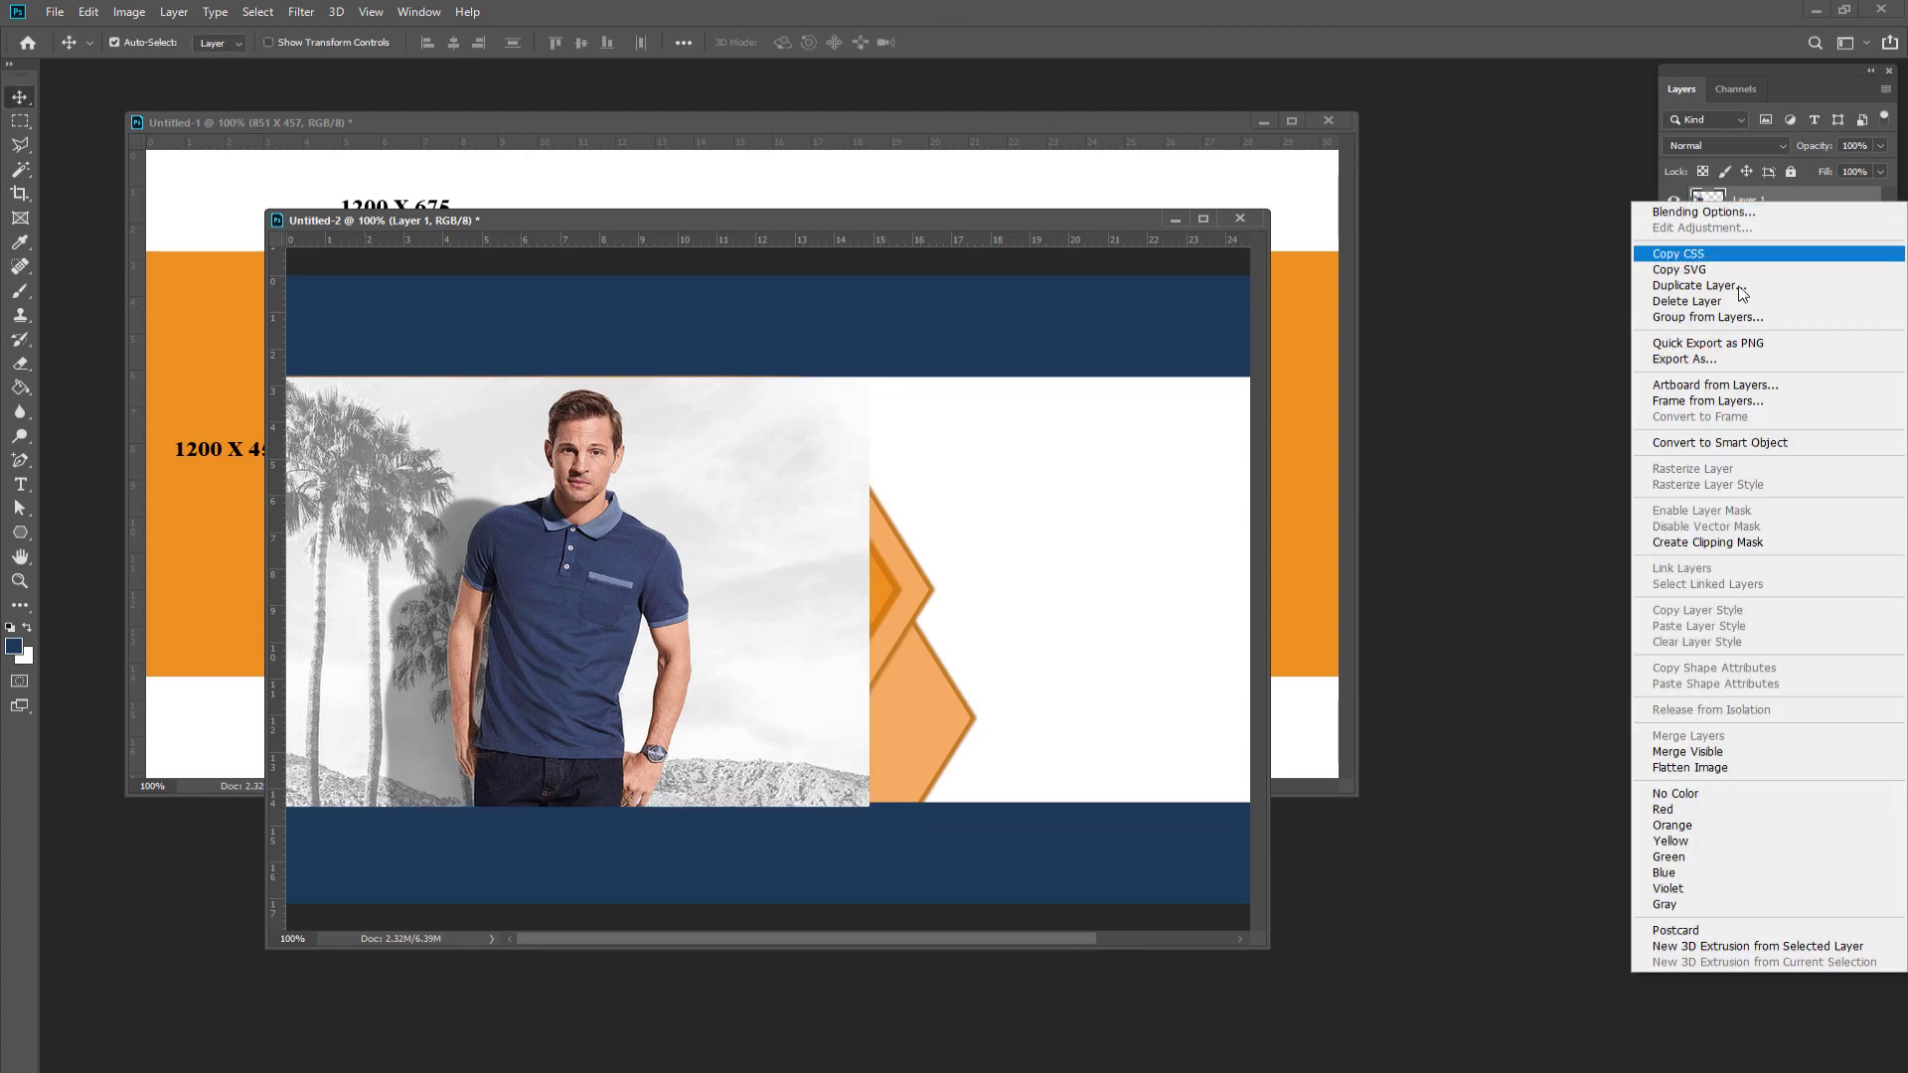
{"action": "left_click", "coordinate": [1725, 553]}
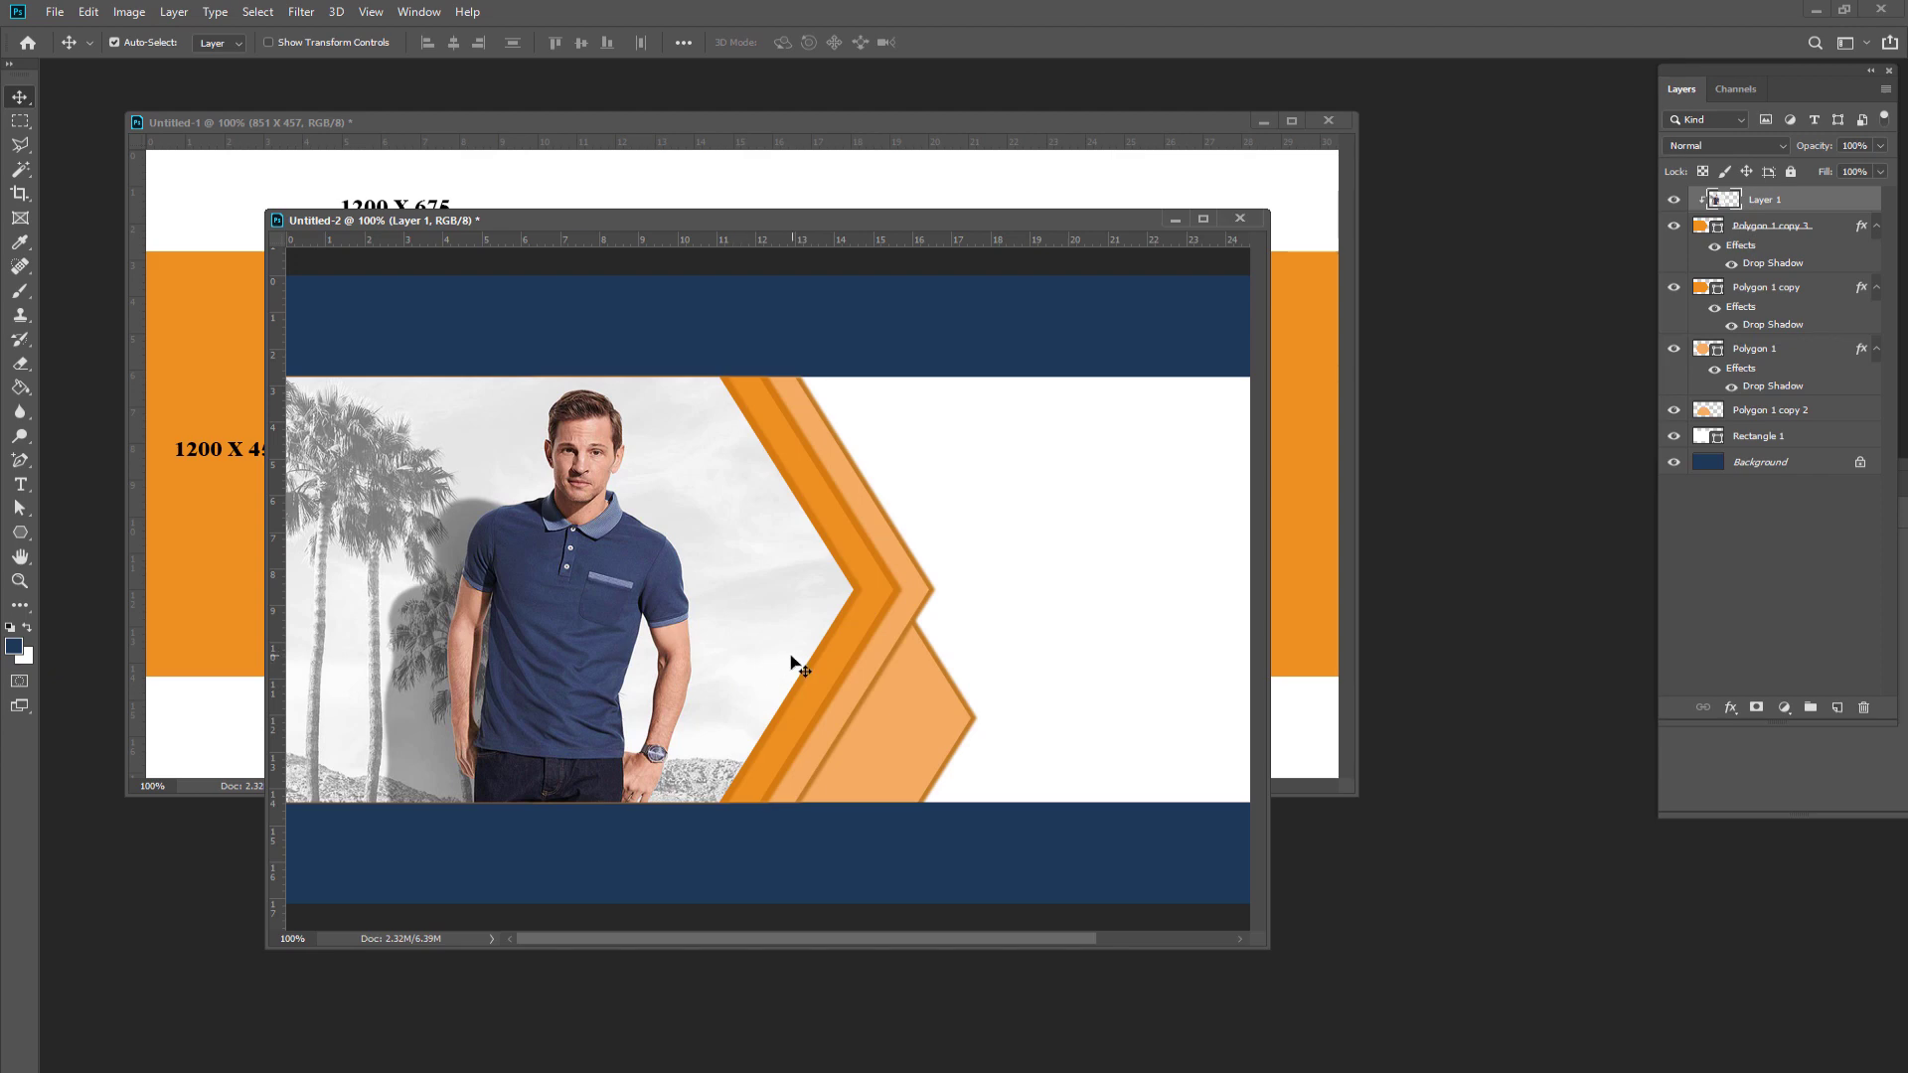
{"action": "key", "text": "ctrl"}
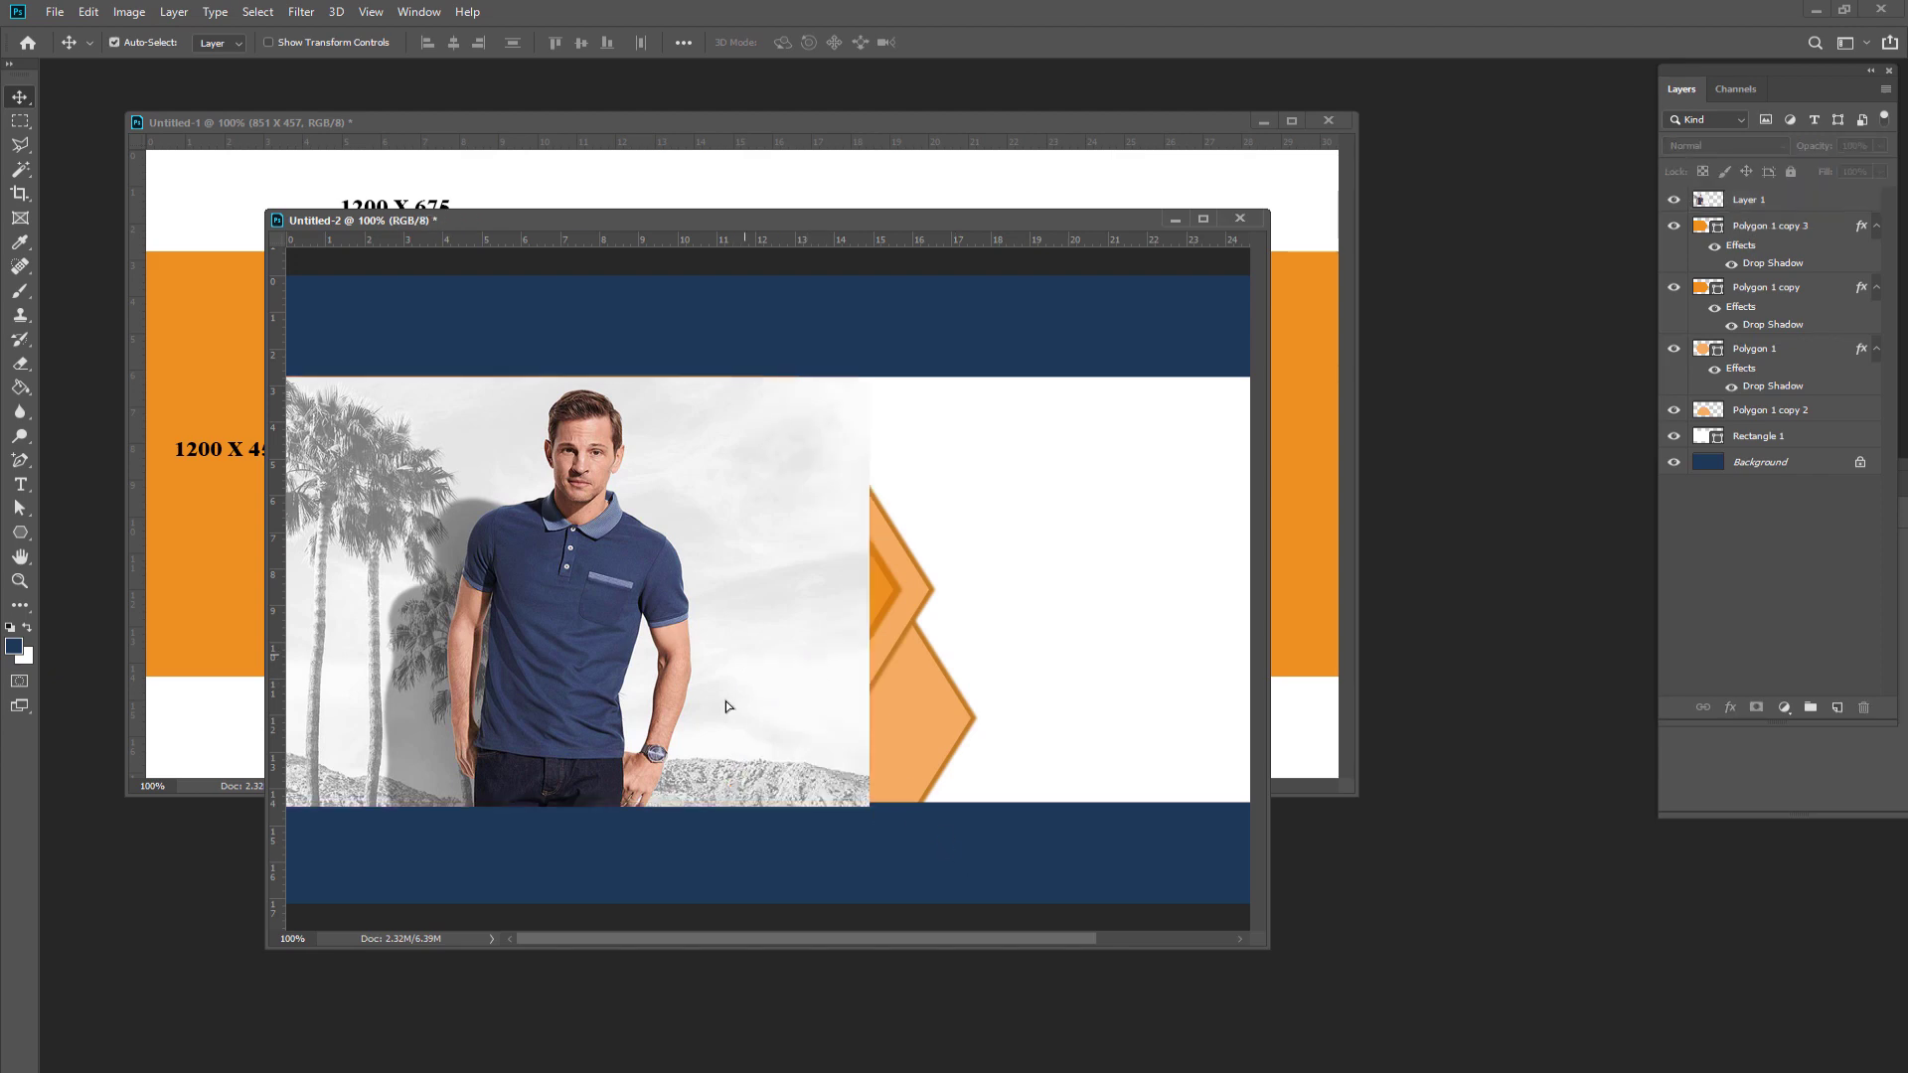
{"action": "left_click_drag", "start_coordinate": [828, 523], "coordinate": [744, 686]}
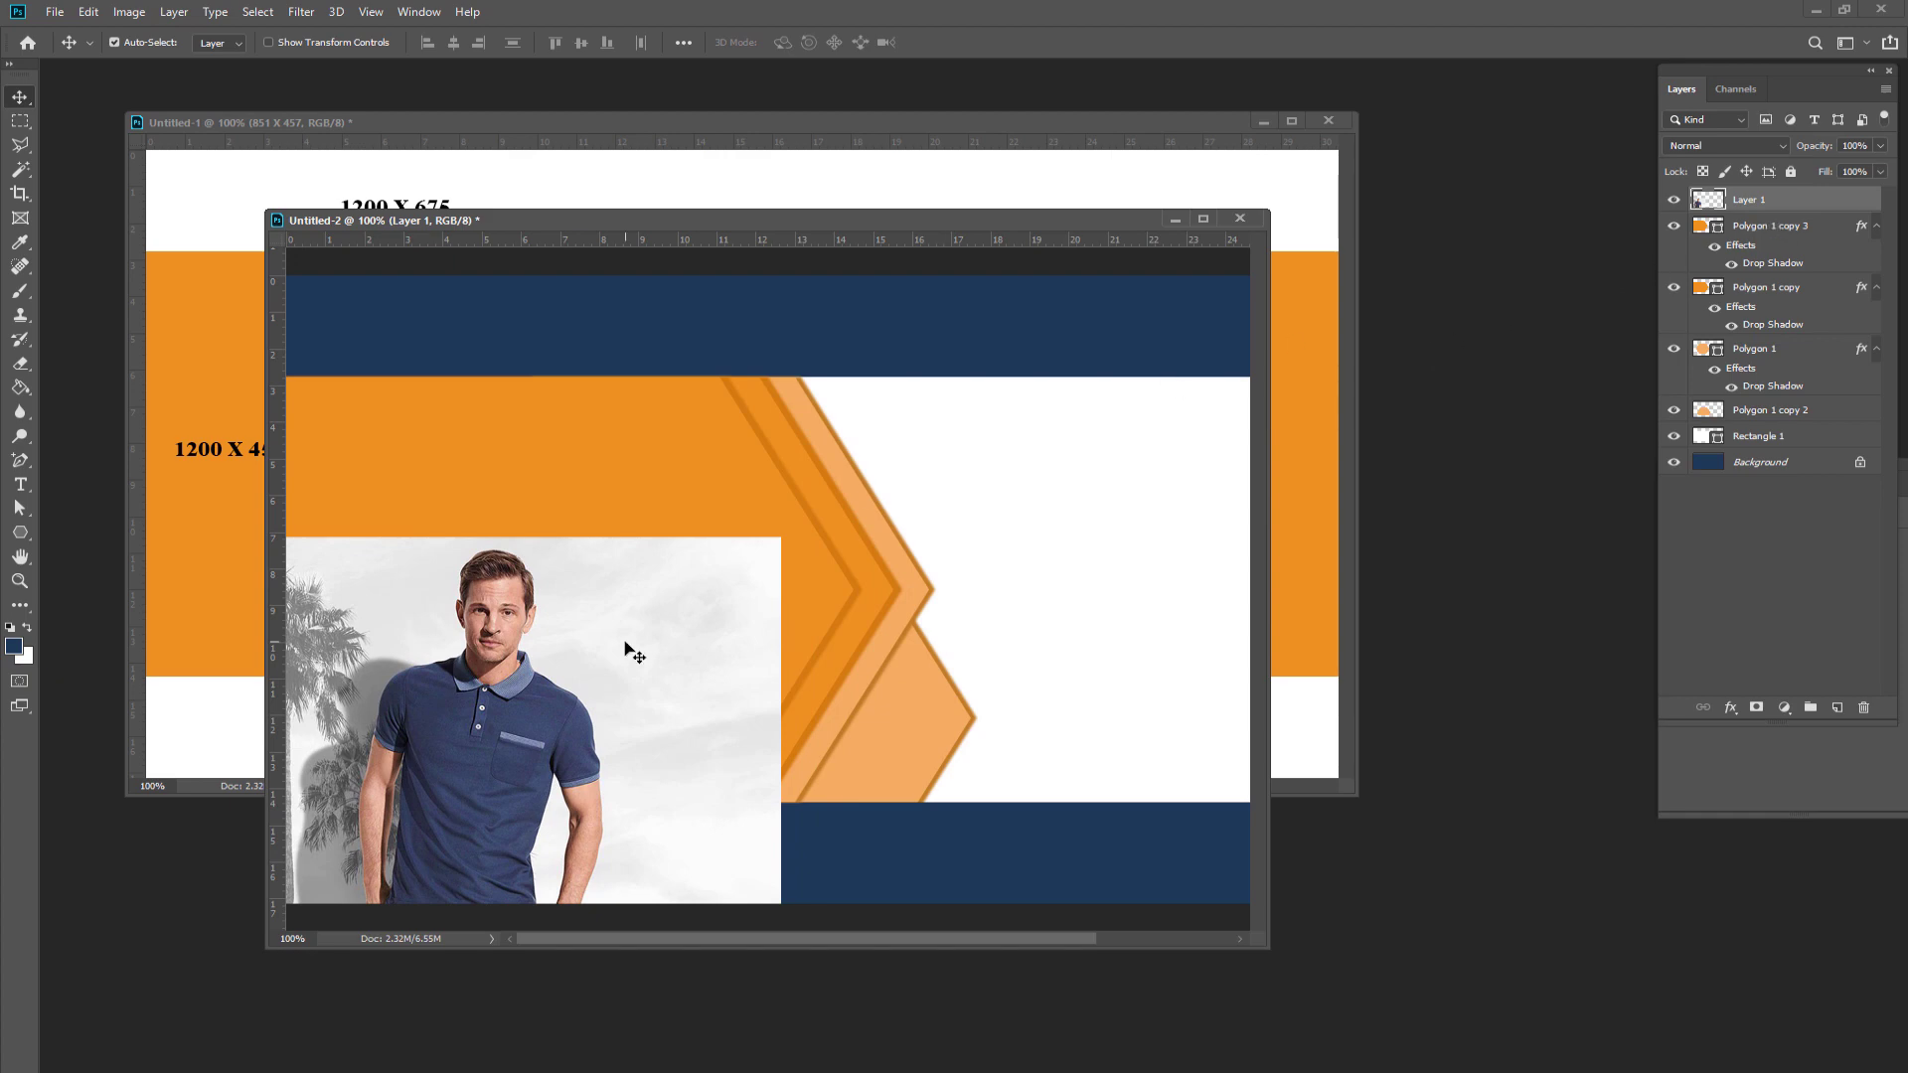
{"action": "key", "text": "ctrl+z"}
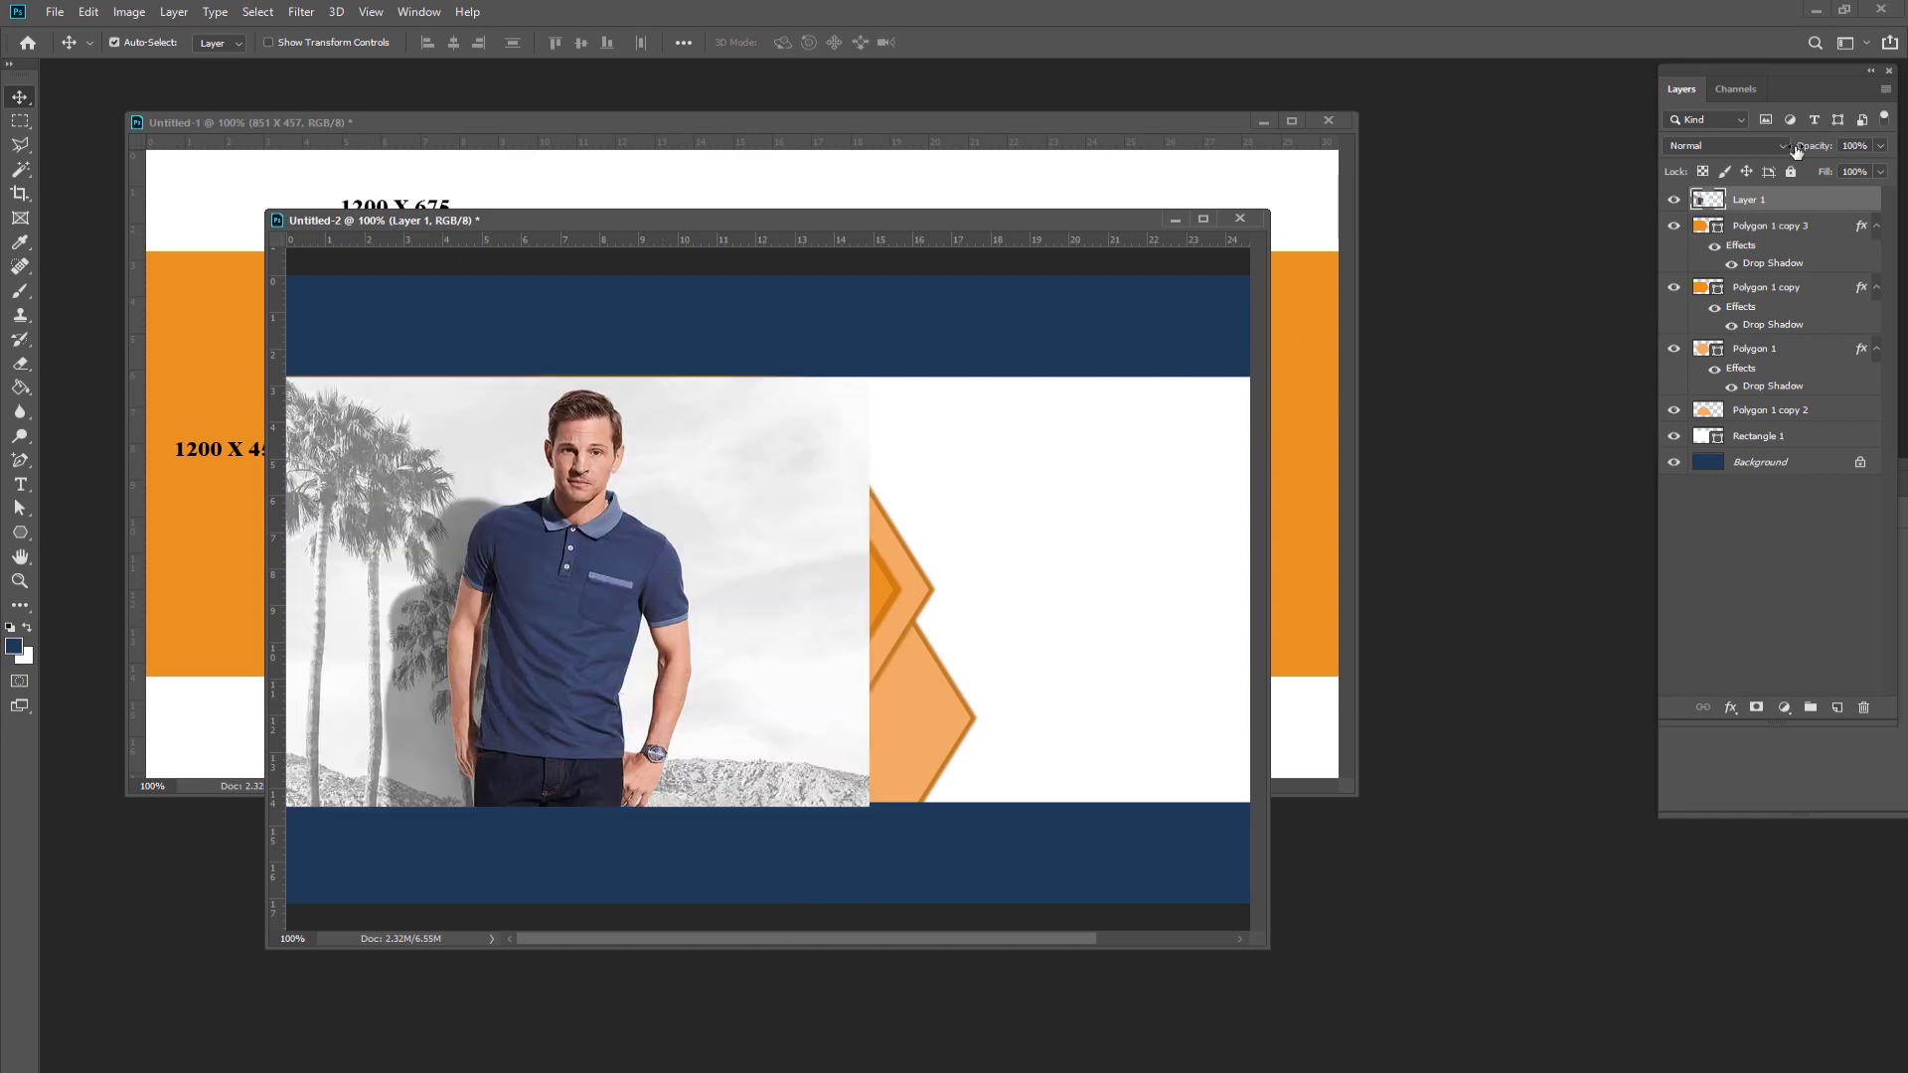
- Clip Layer 1 to the front chevron shape and enlarge the banner window, shifting it left
{"action": "right_click", "coordinate": [1792, 195]}
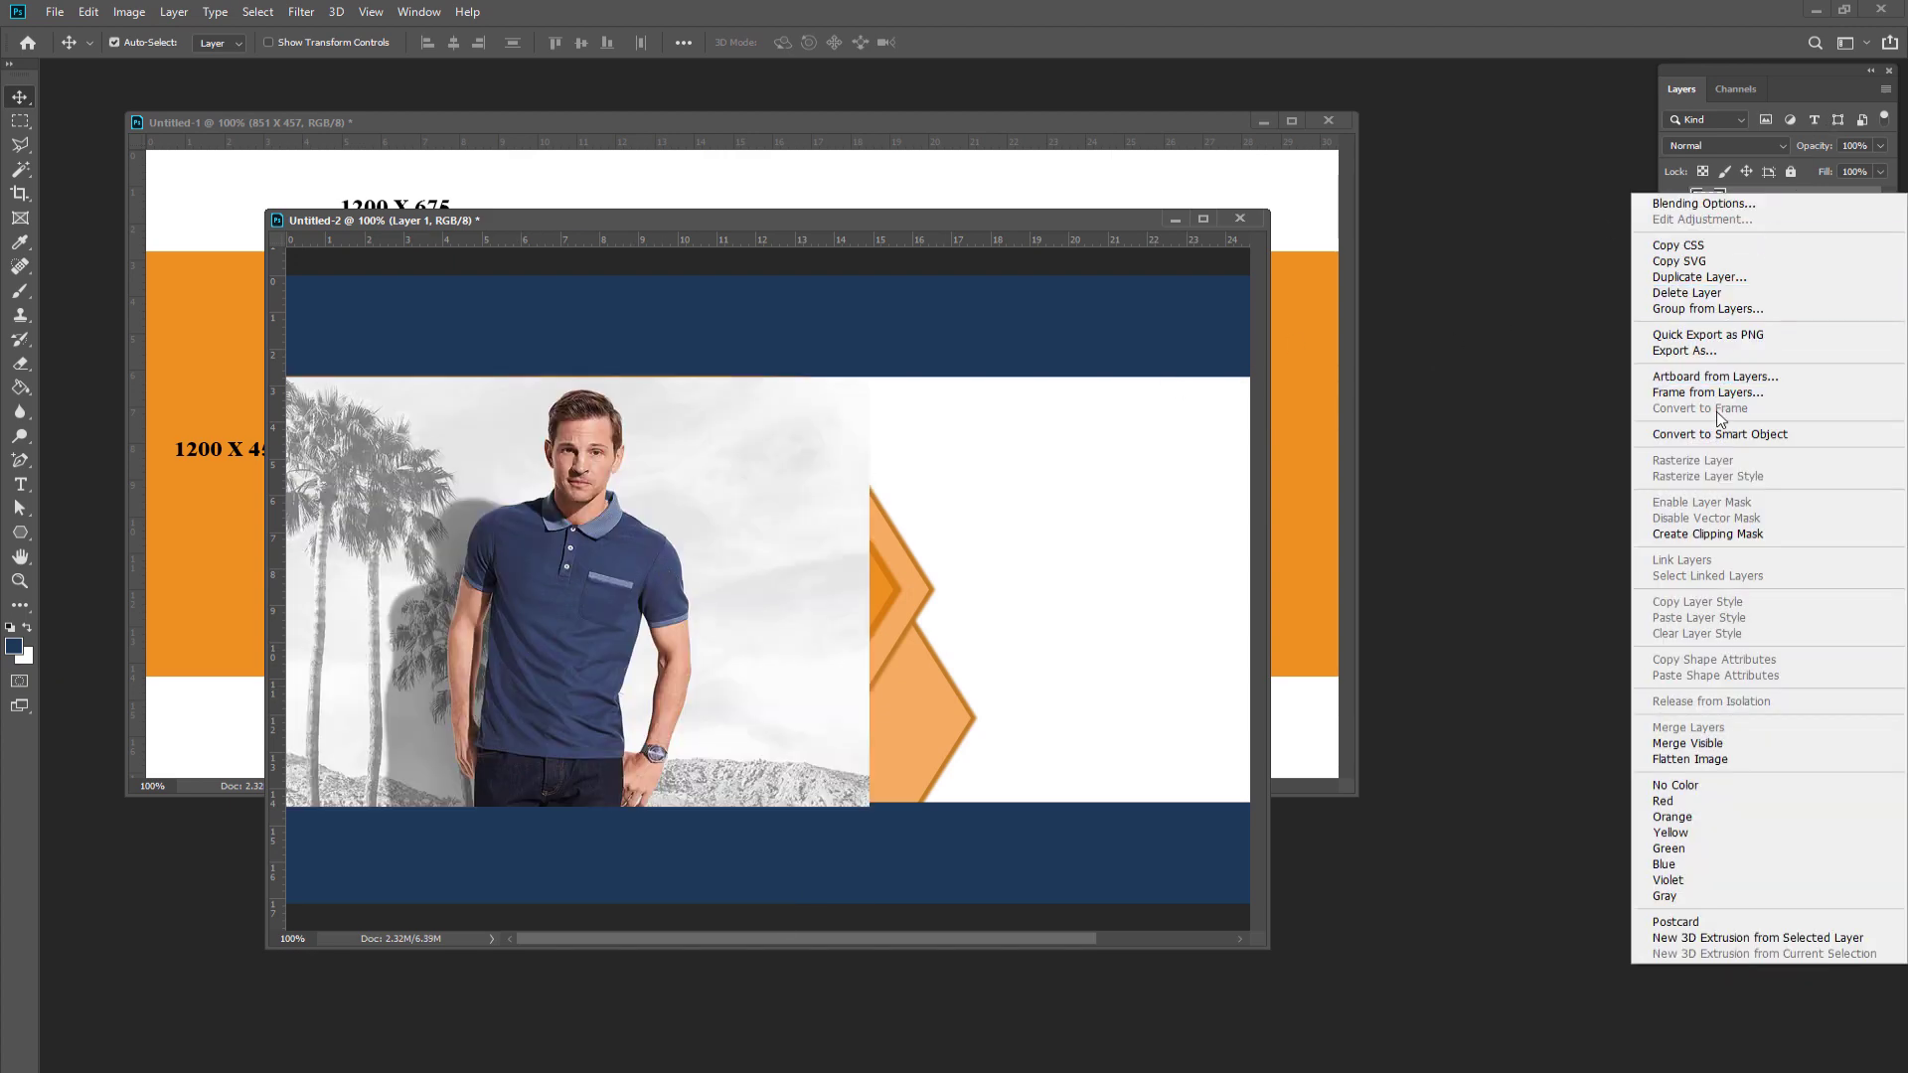
{"action": "left_click", "coordinate": [1726, 535]}
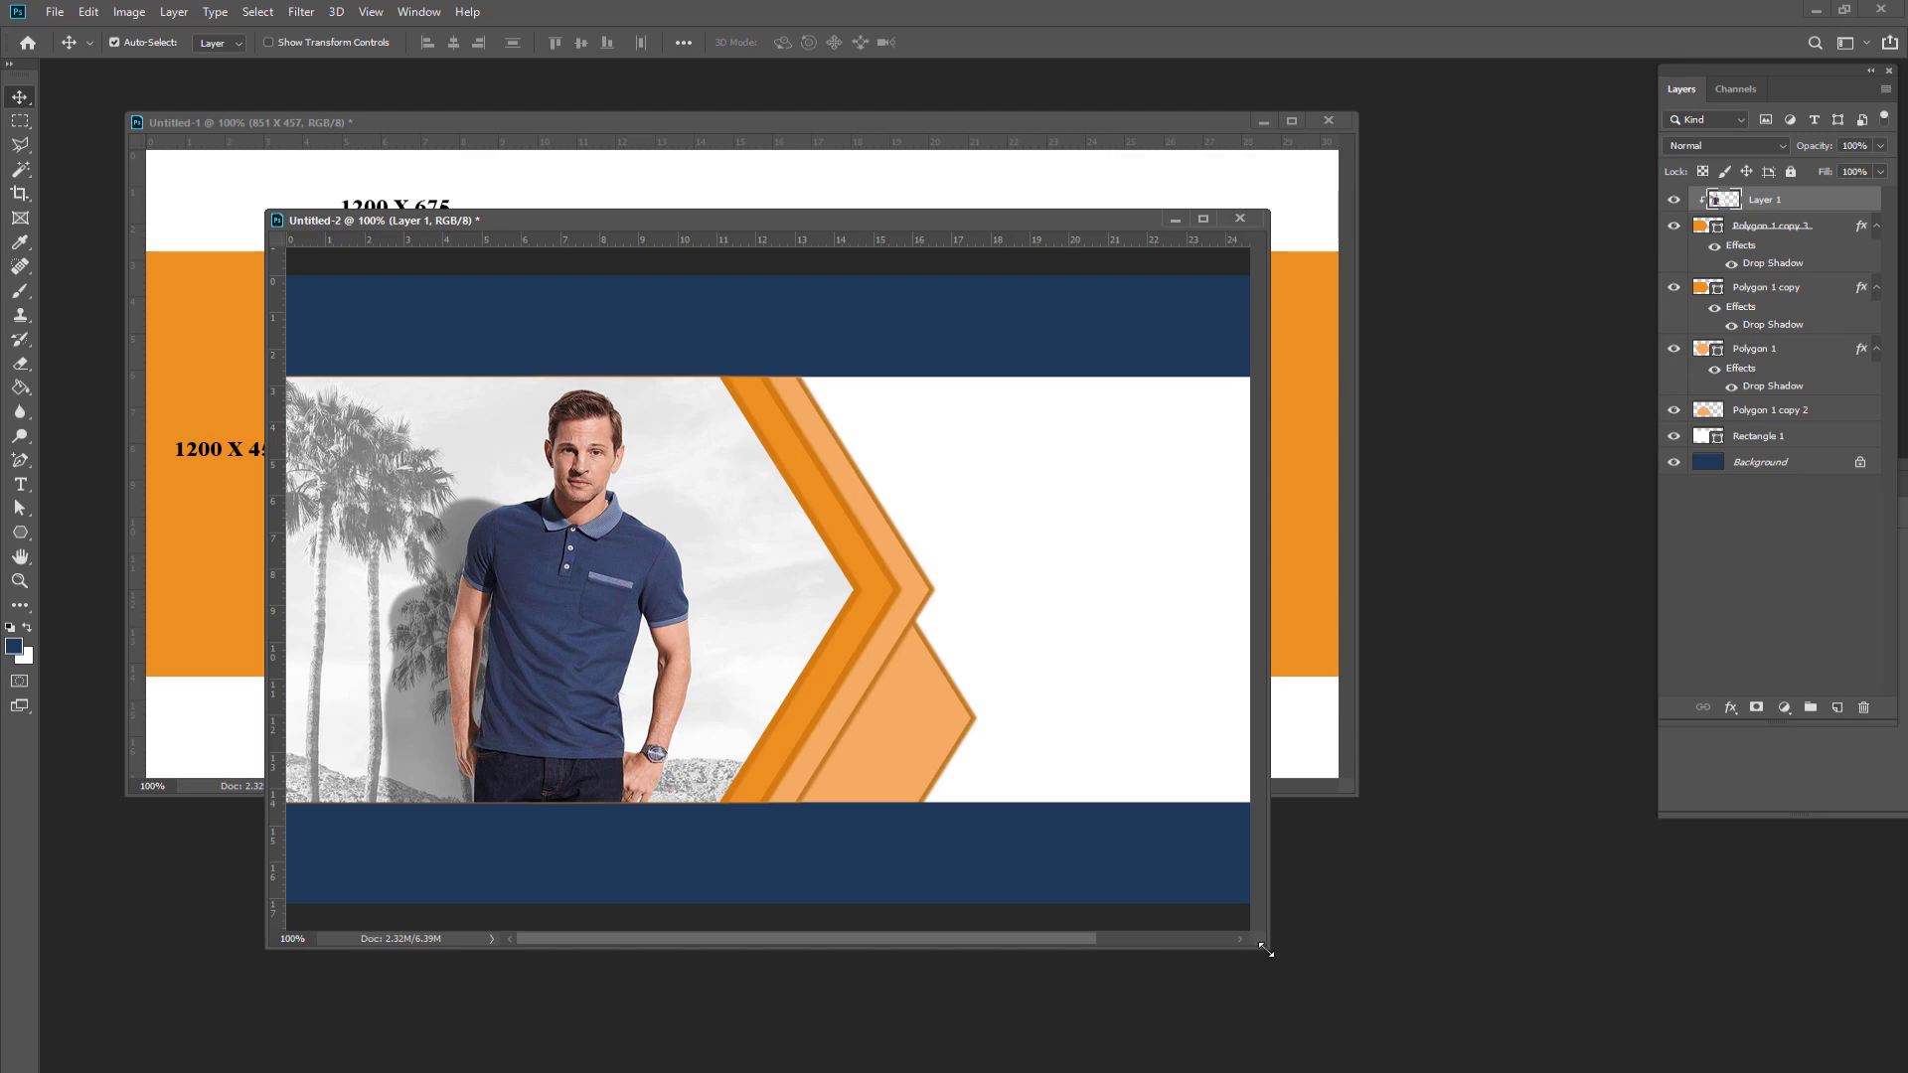
{"action": "left_click_drag", "start_coordinate": [1267, 950], "coordinate": [1690, 970]}
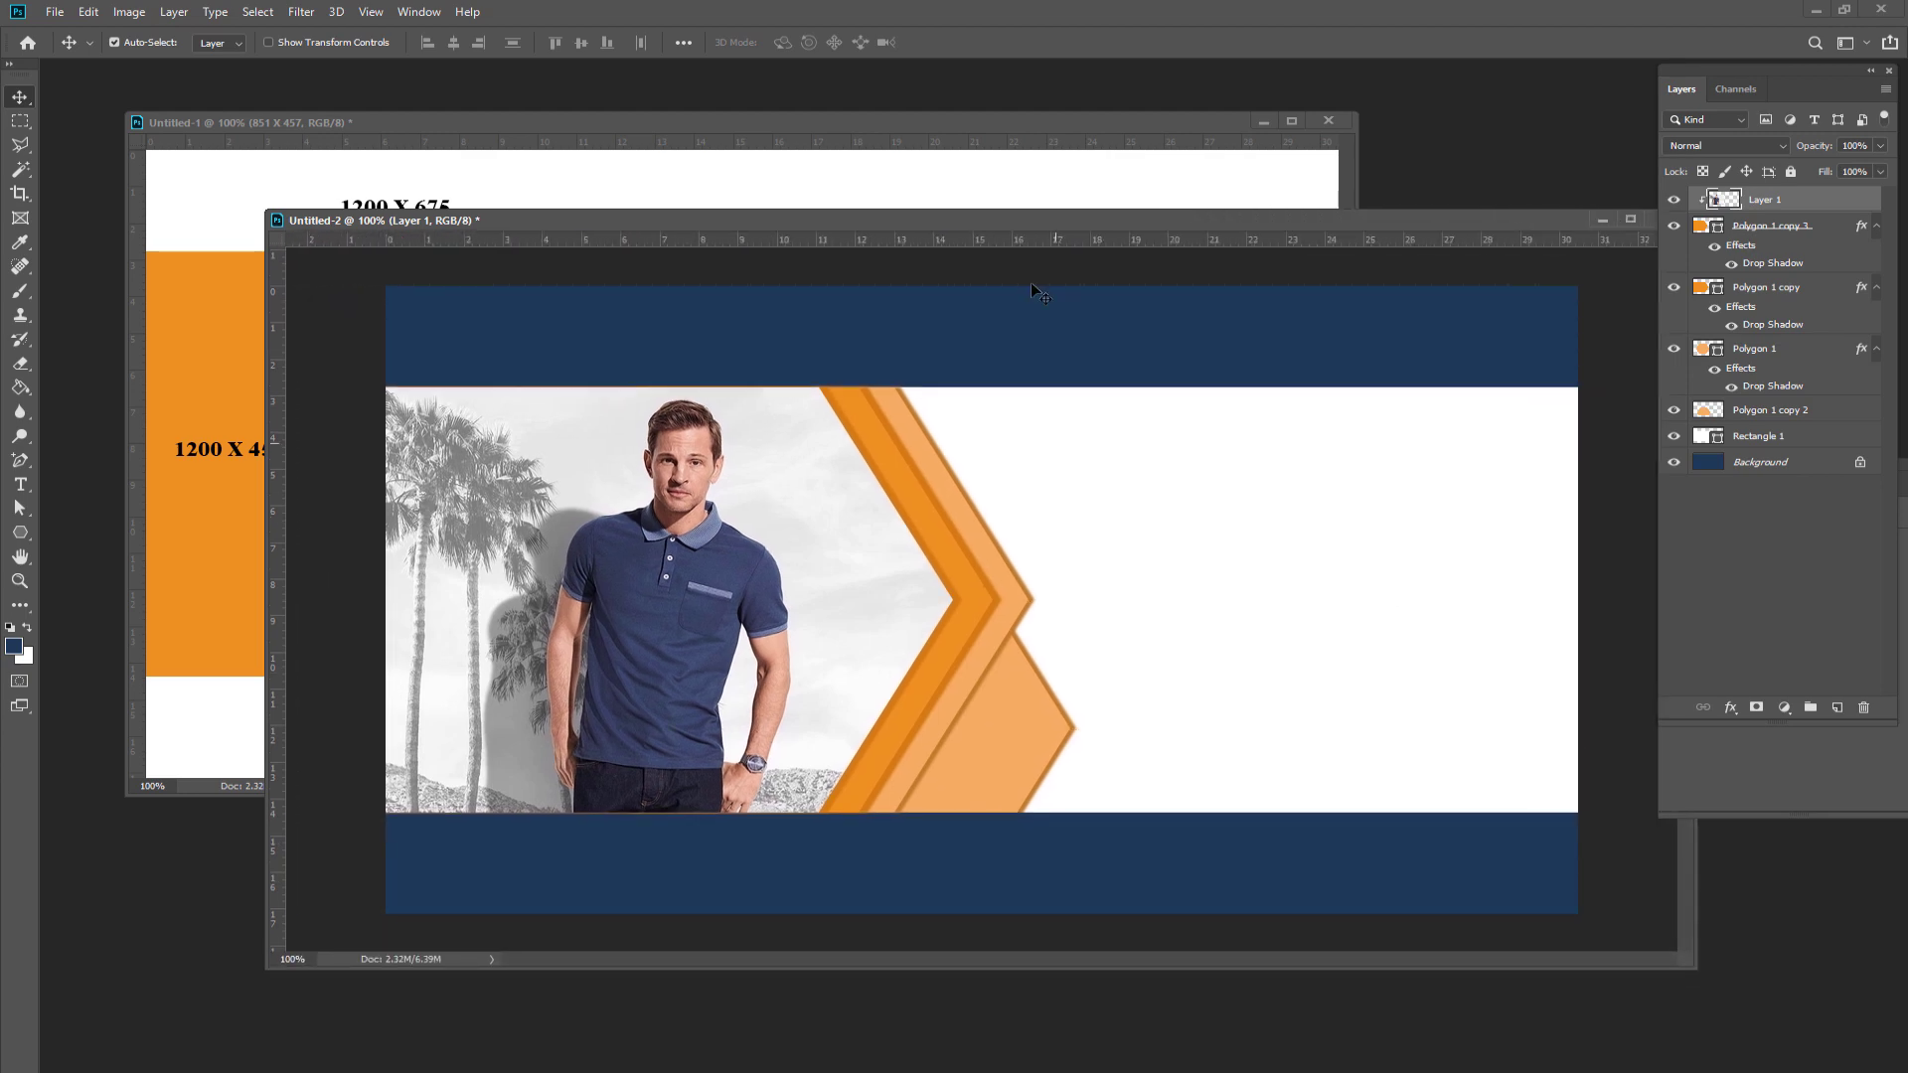
{"action": "left_click_drag", "start_coordinate": [1027, 224], "coordinate": [901, 218]}
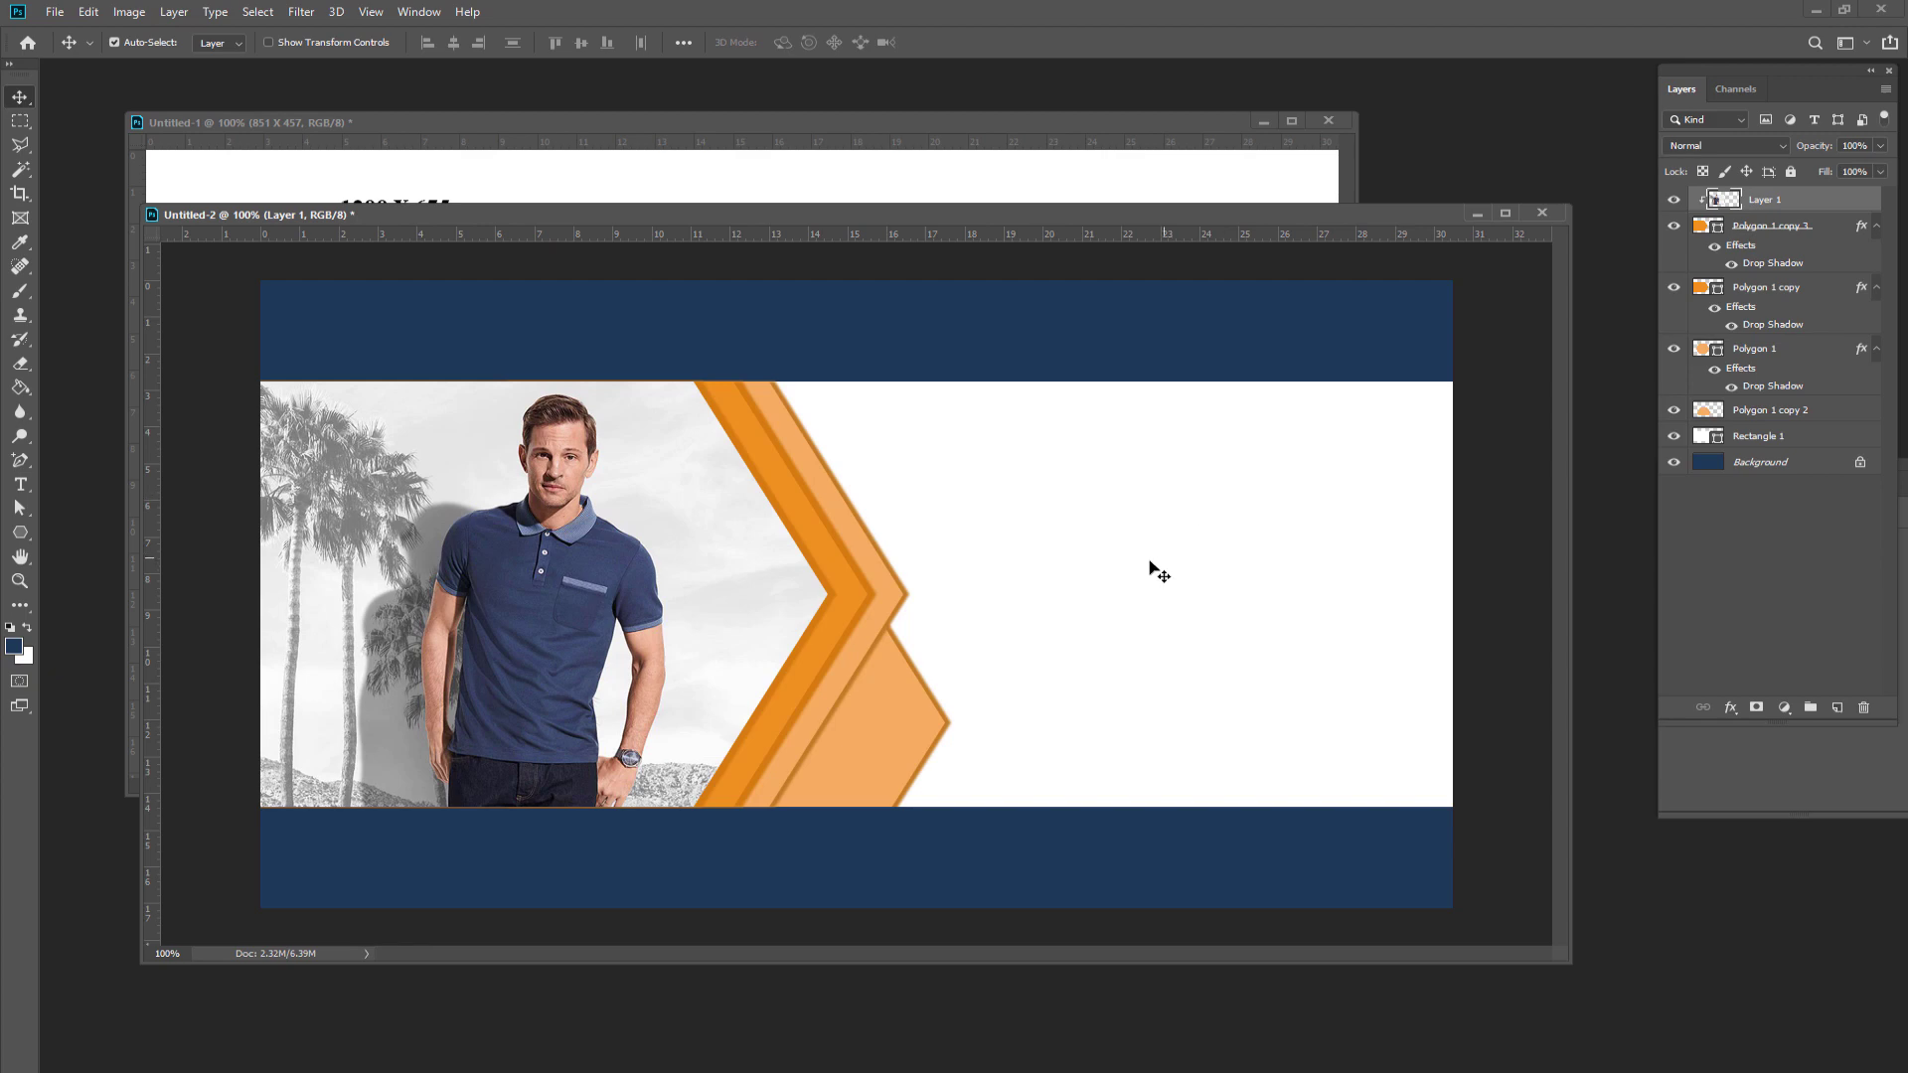
{"action": "left_click", "coordinate": [1158, 601]}
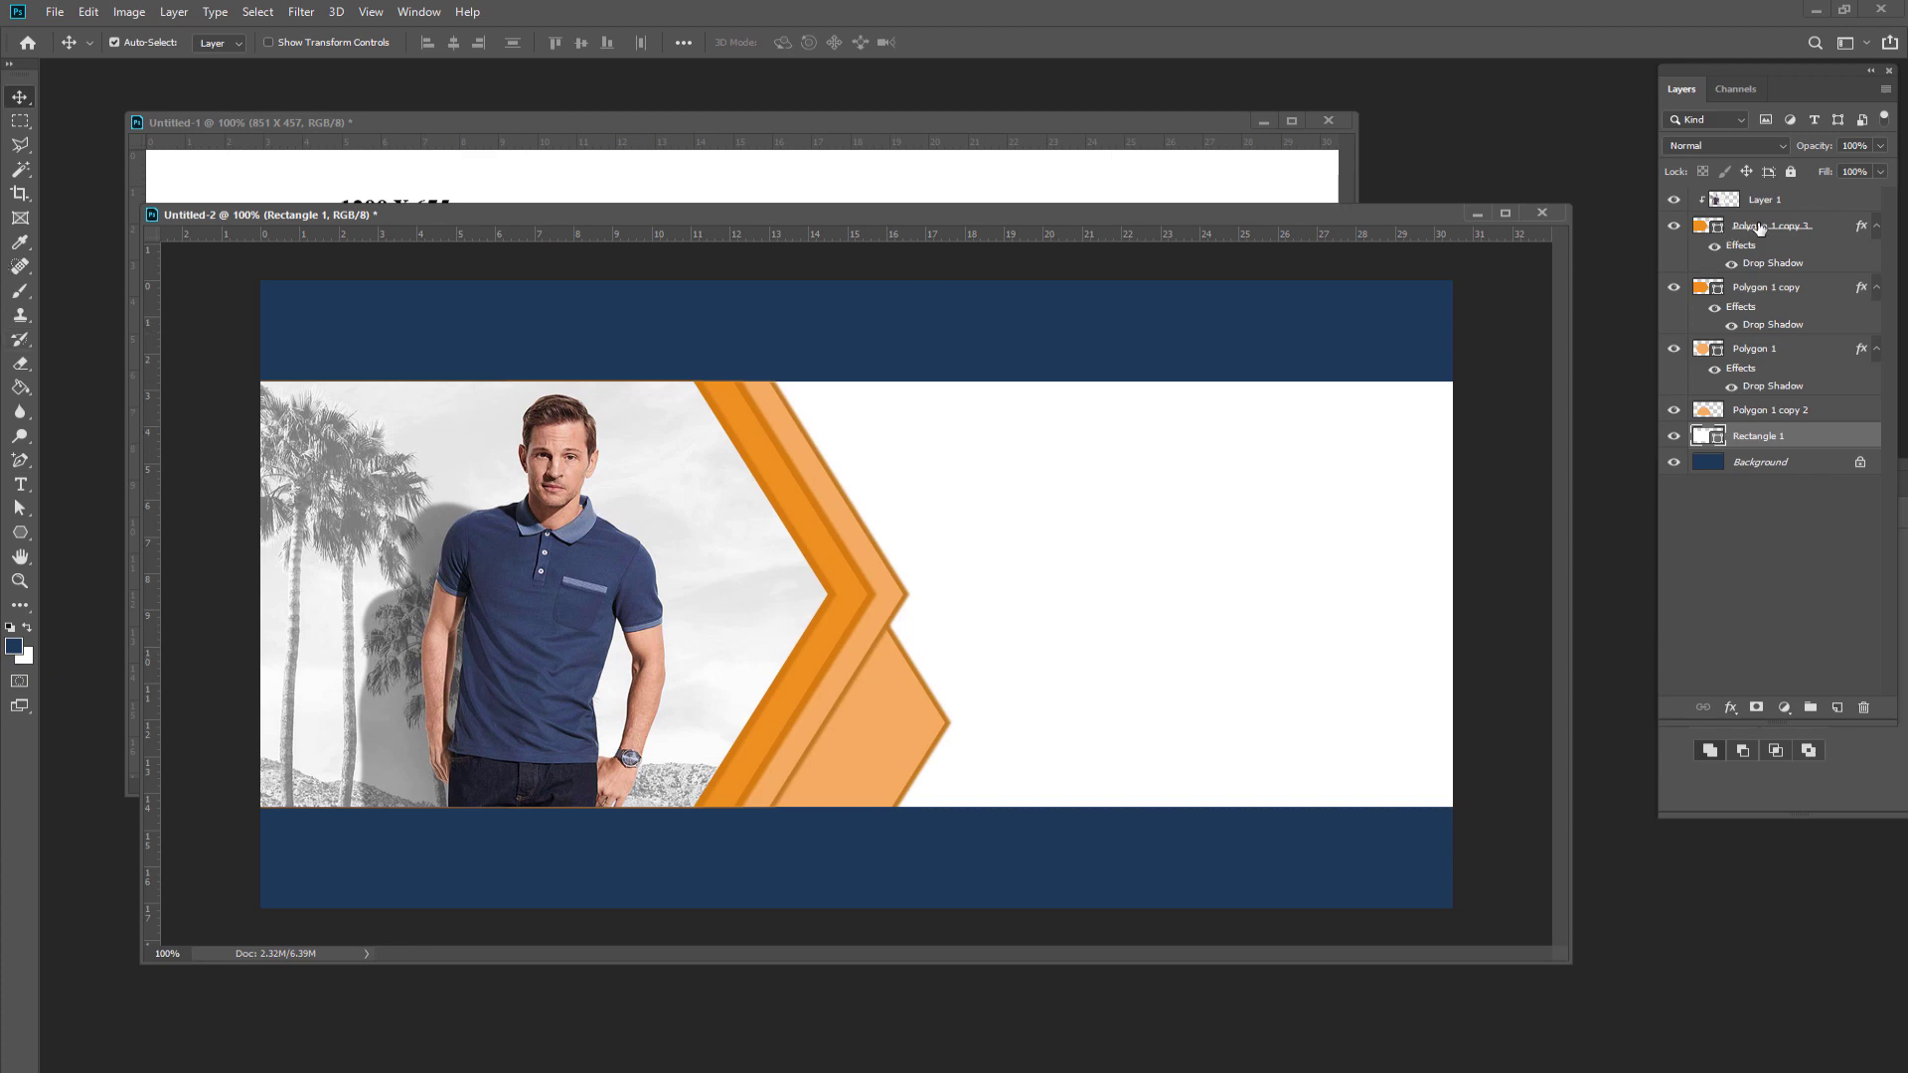
- Start a text box on the white band with black (000000) text colour
{"action": "left_click", "coordinate": [1789, 199]}
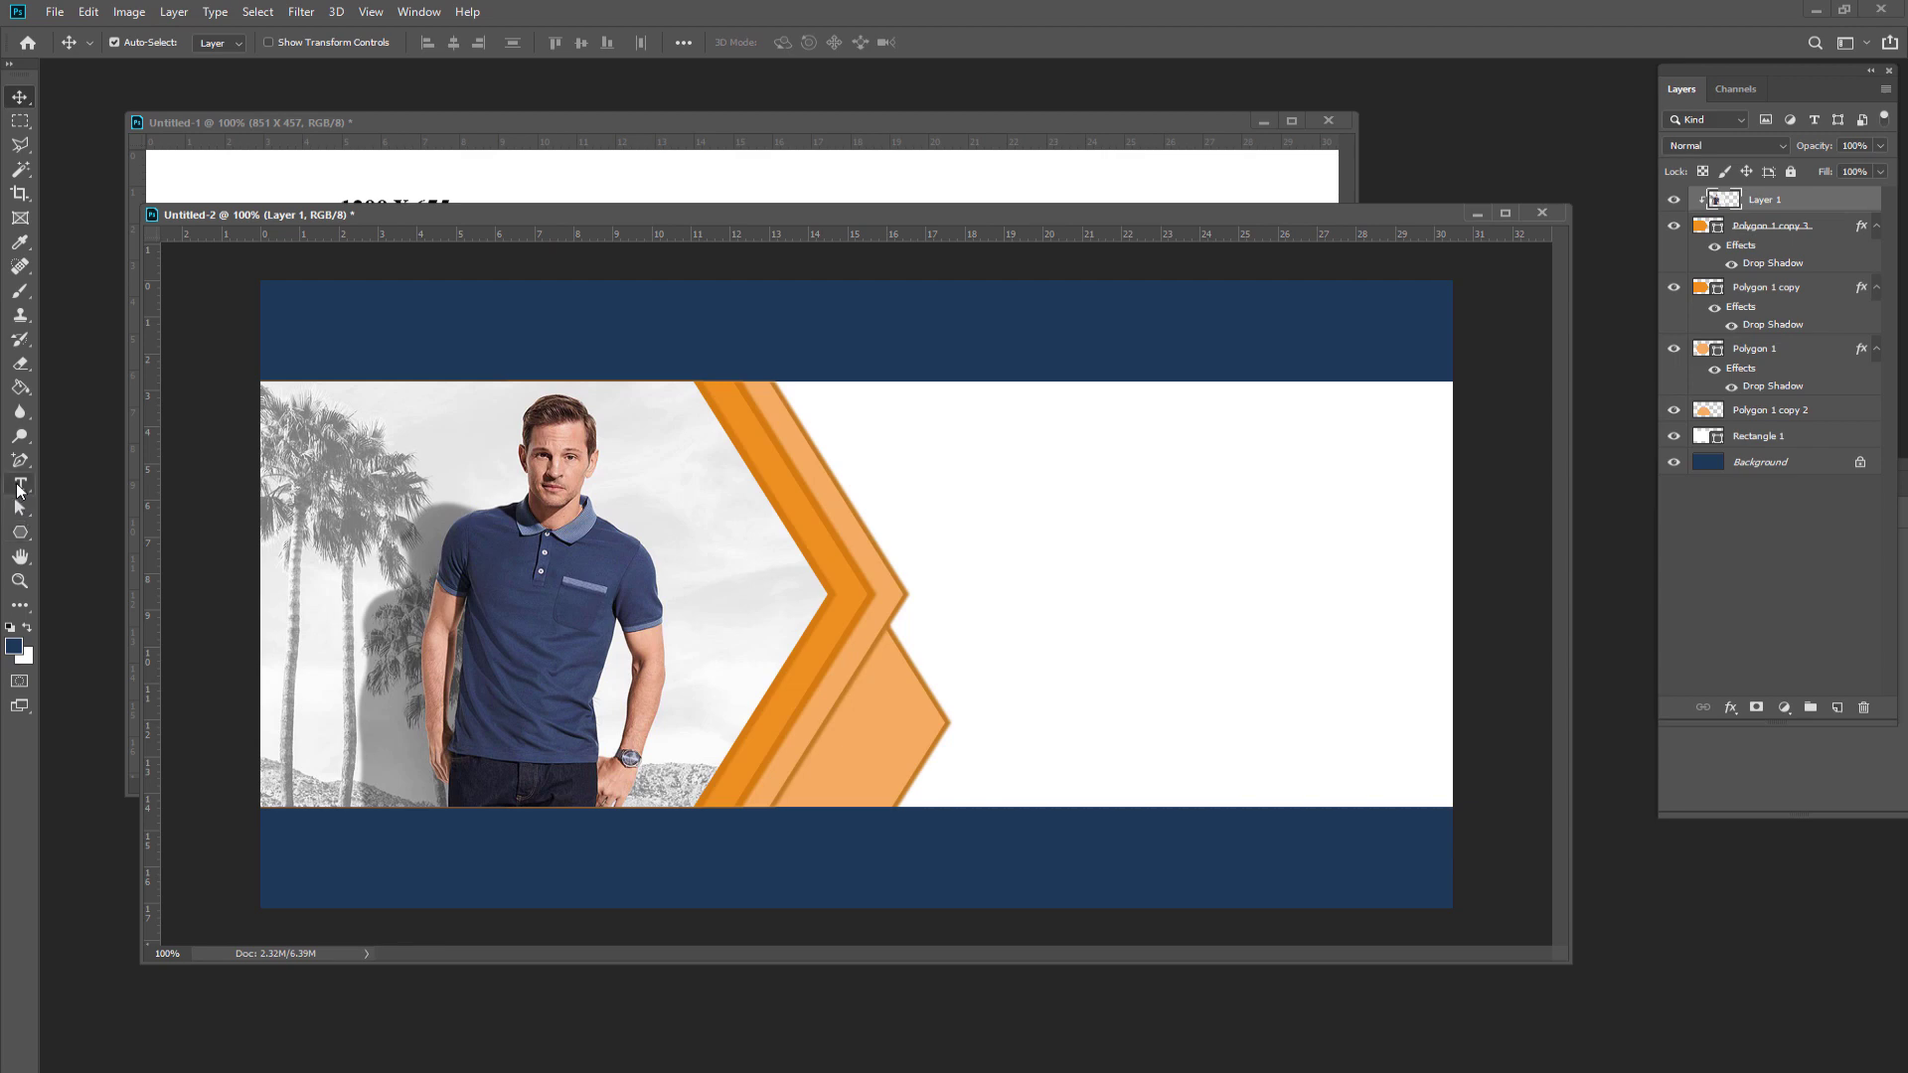
{"action": "left_click", "coordinate": [20, 485]}
{"action": "left_click", "coordinate": [1066, 511]}
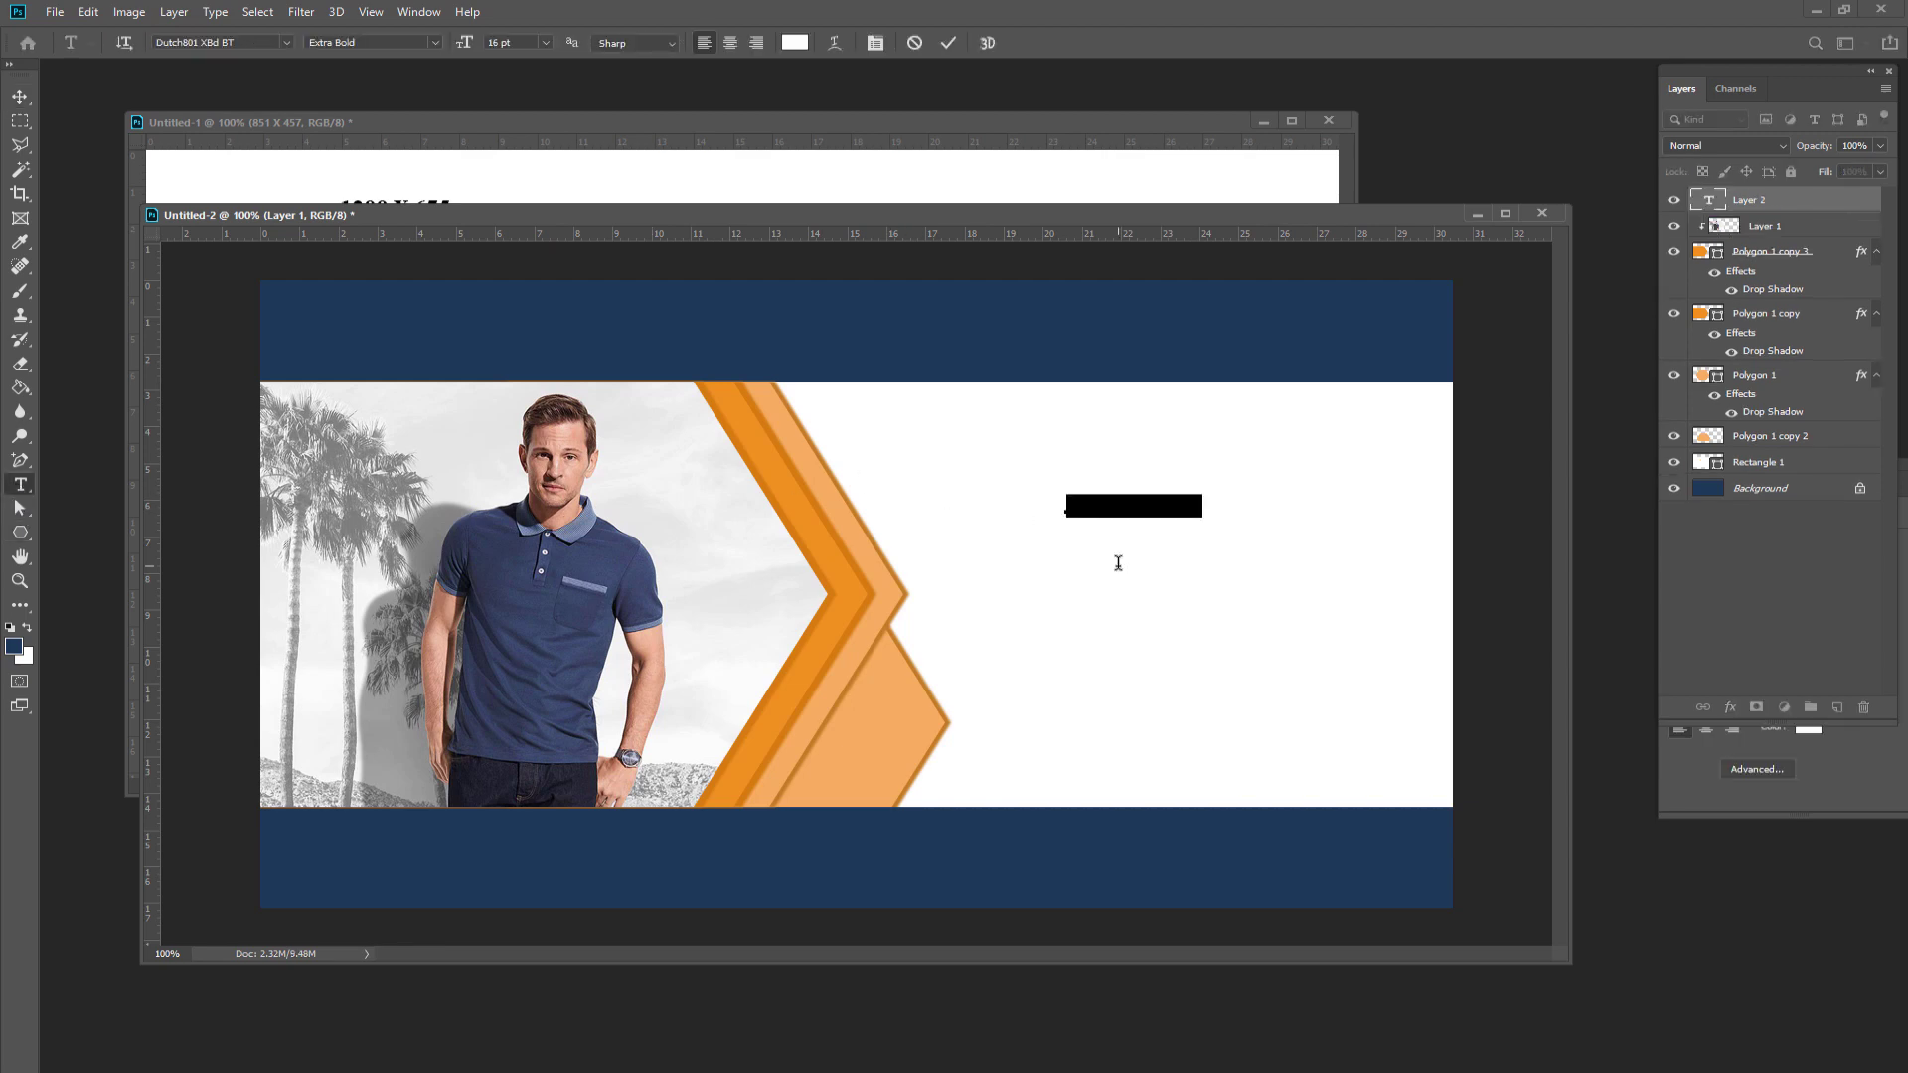
{"action": "left_click", "coordinate": [795, 42]}
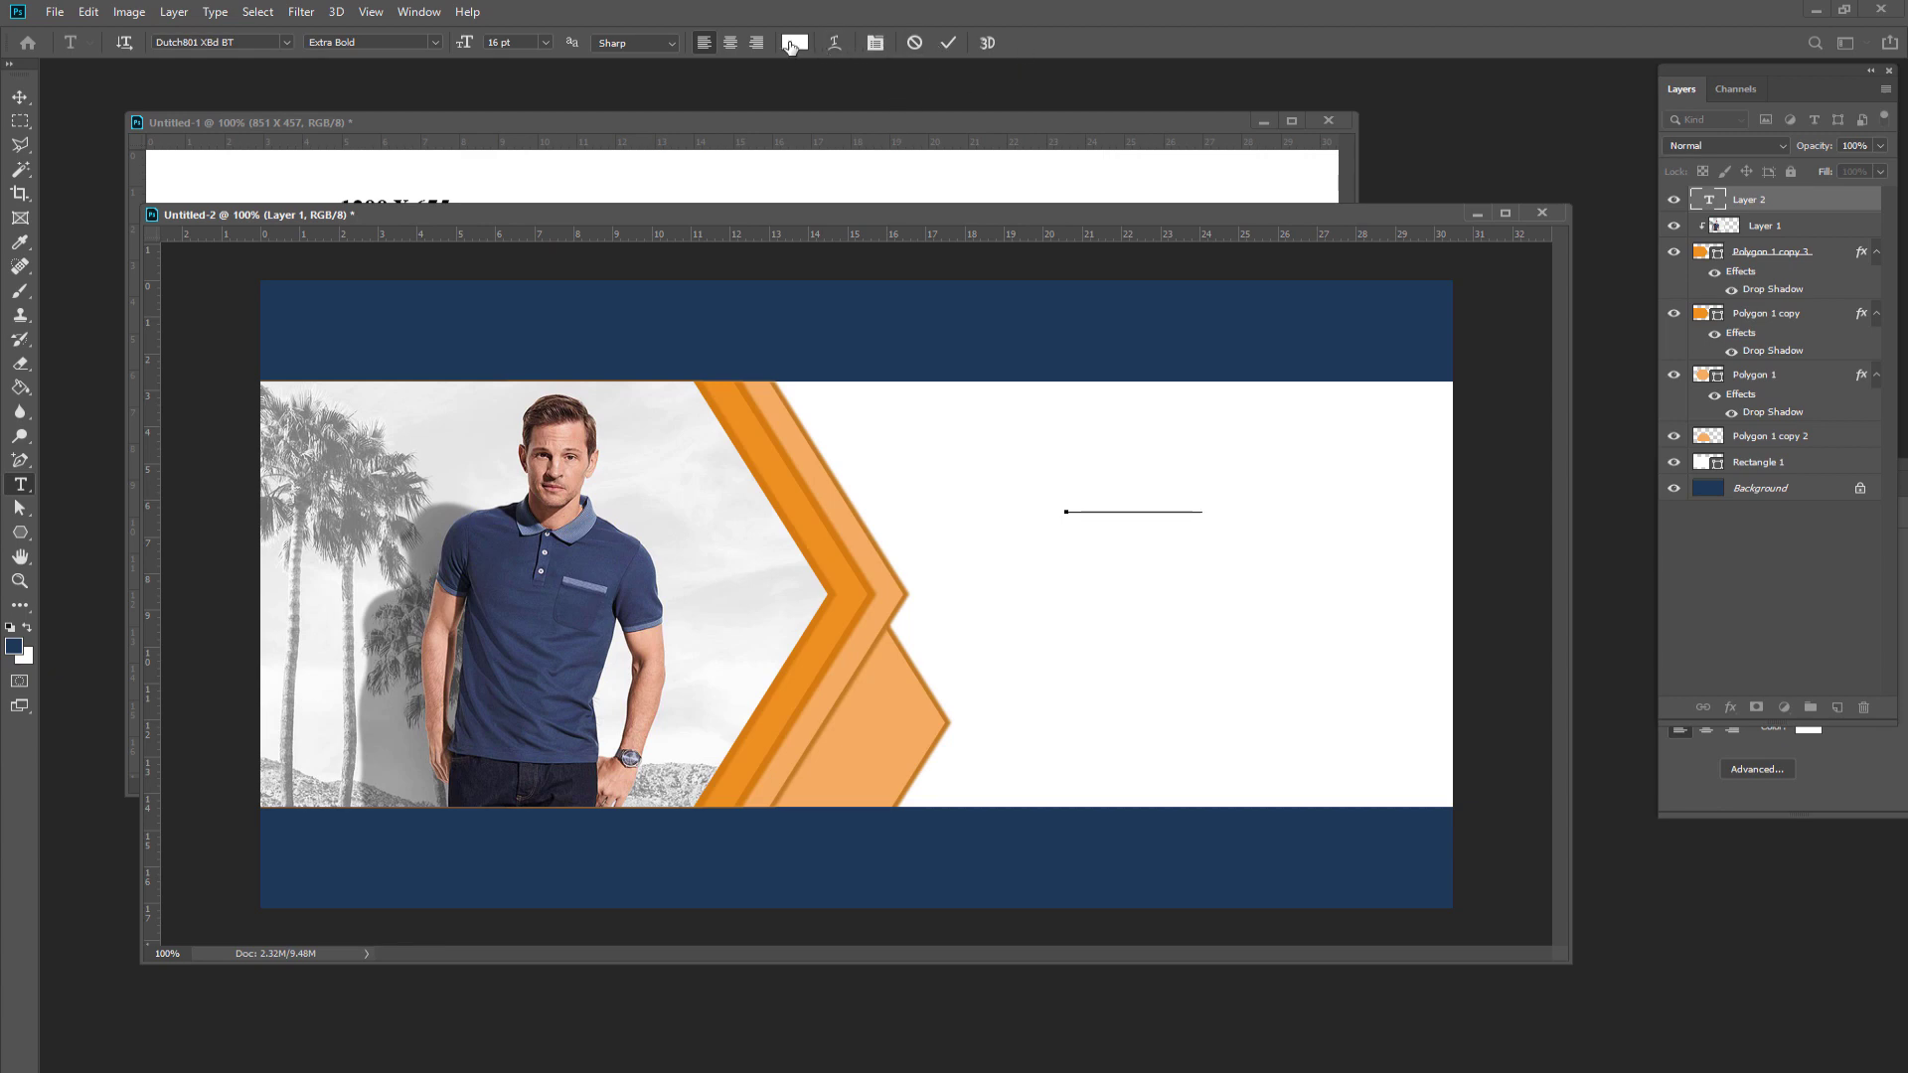
{"action": "type", "text": "000000"}
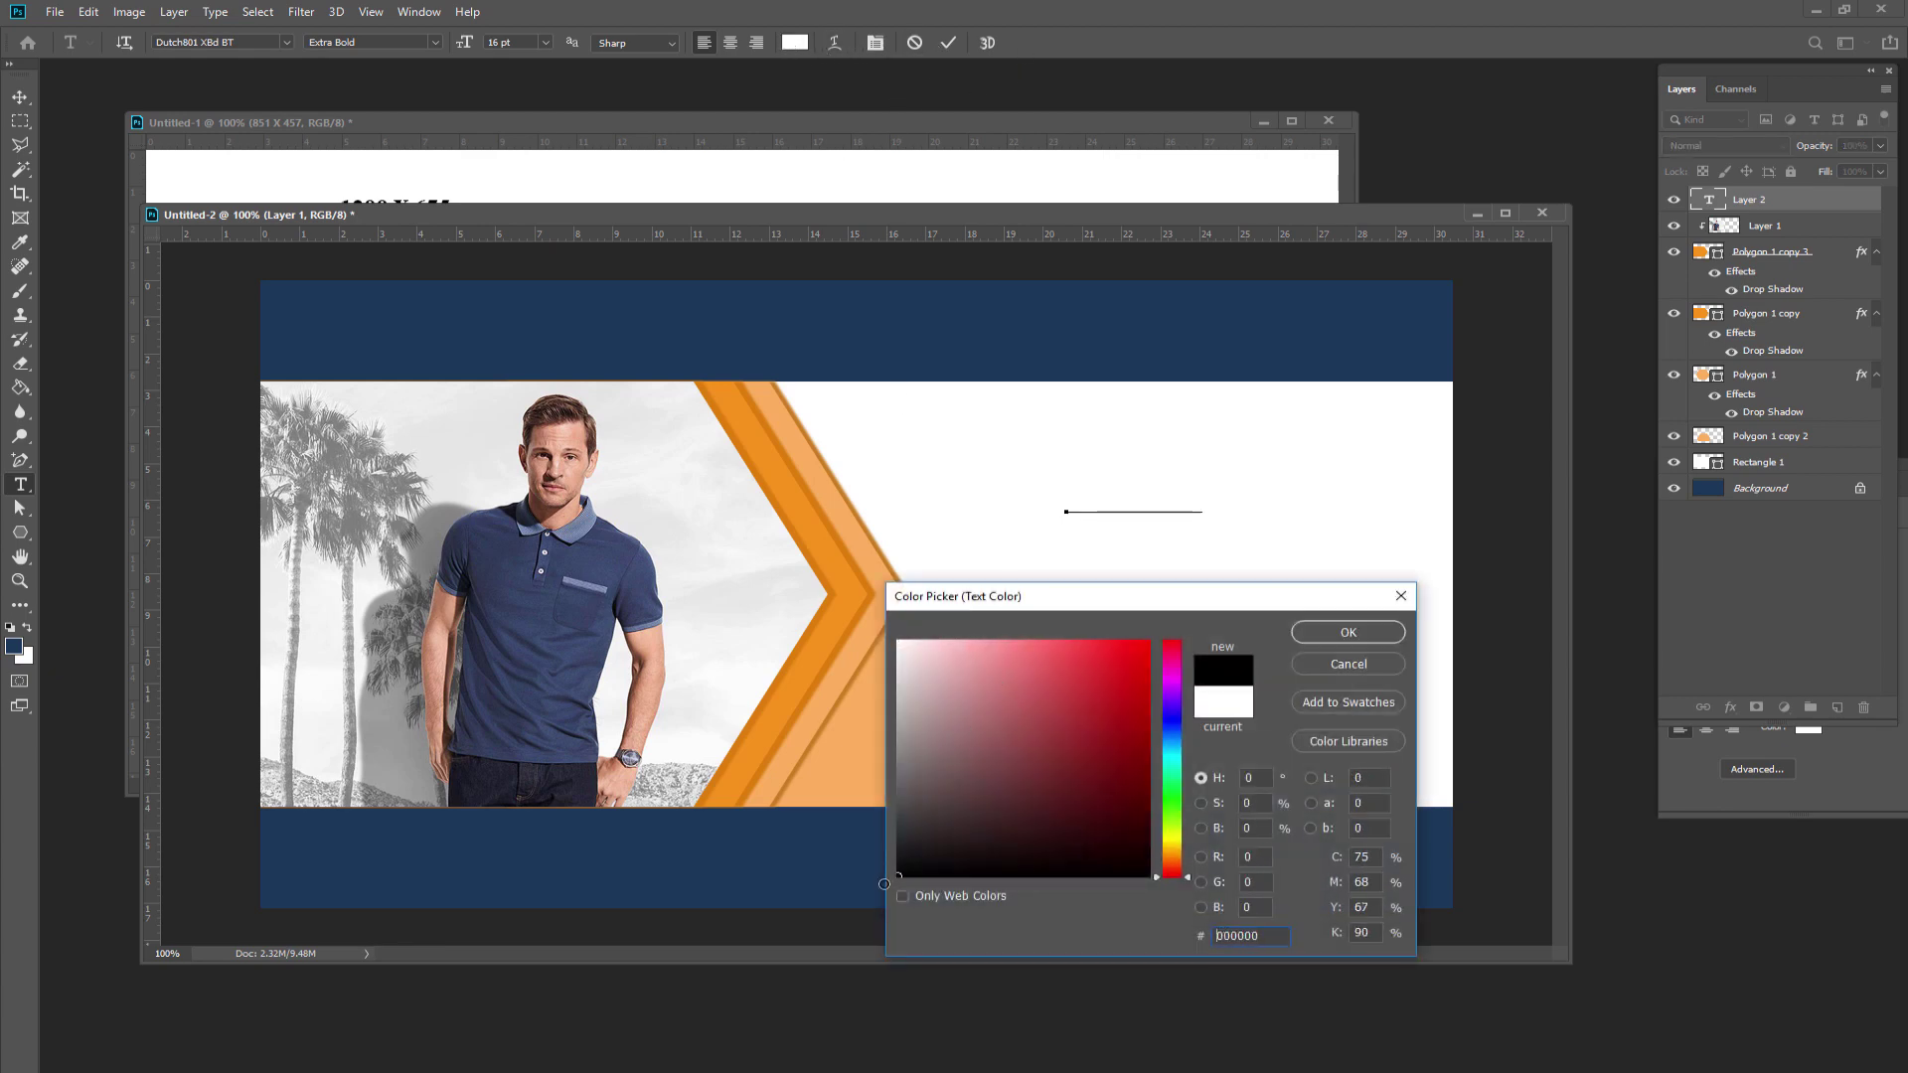
{"action": "left_click", "coordinate": [1328, 632]}
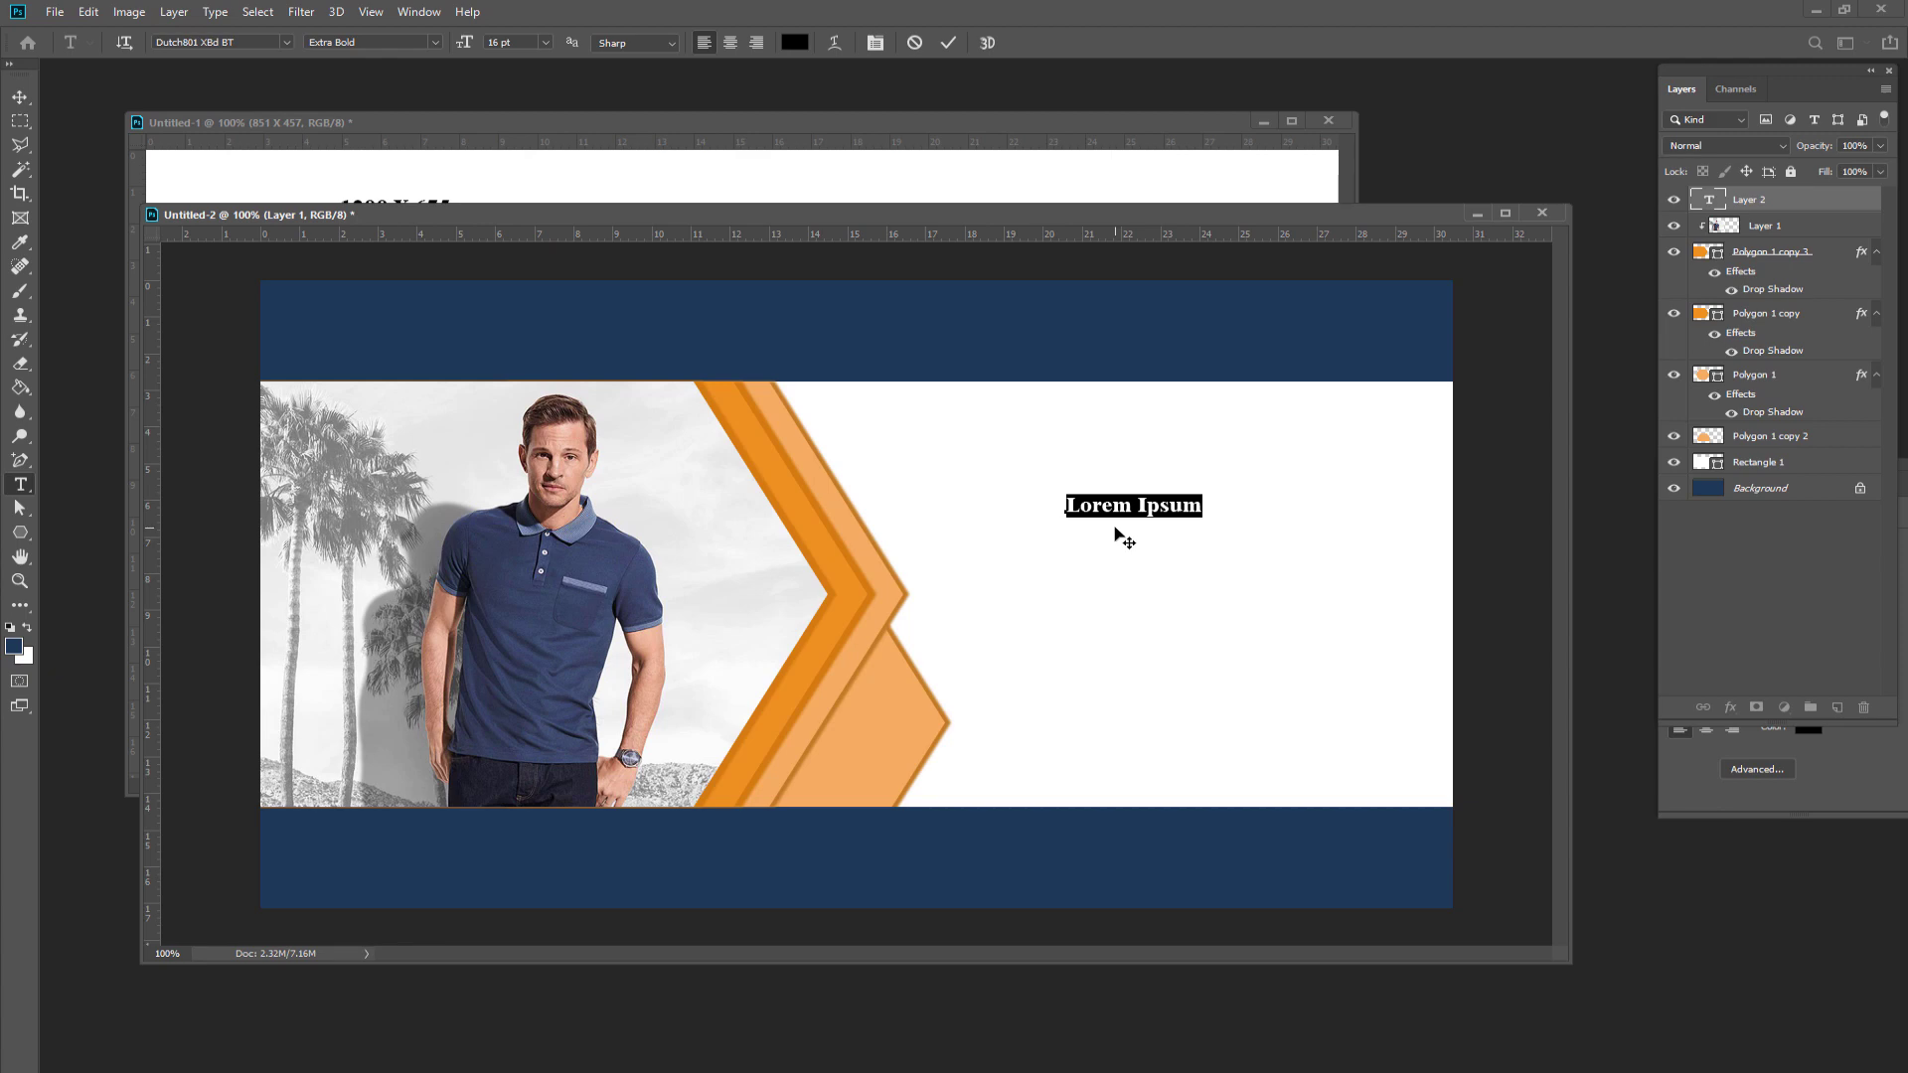
- Type REAN EDIT at 36 pt and move it near the top of the white band
{"action": "key", "text": "BackSpace"}
{"action": "key", "text": "BackSpace"}
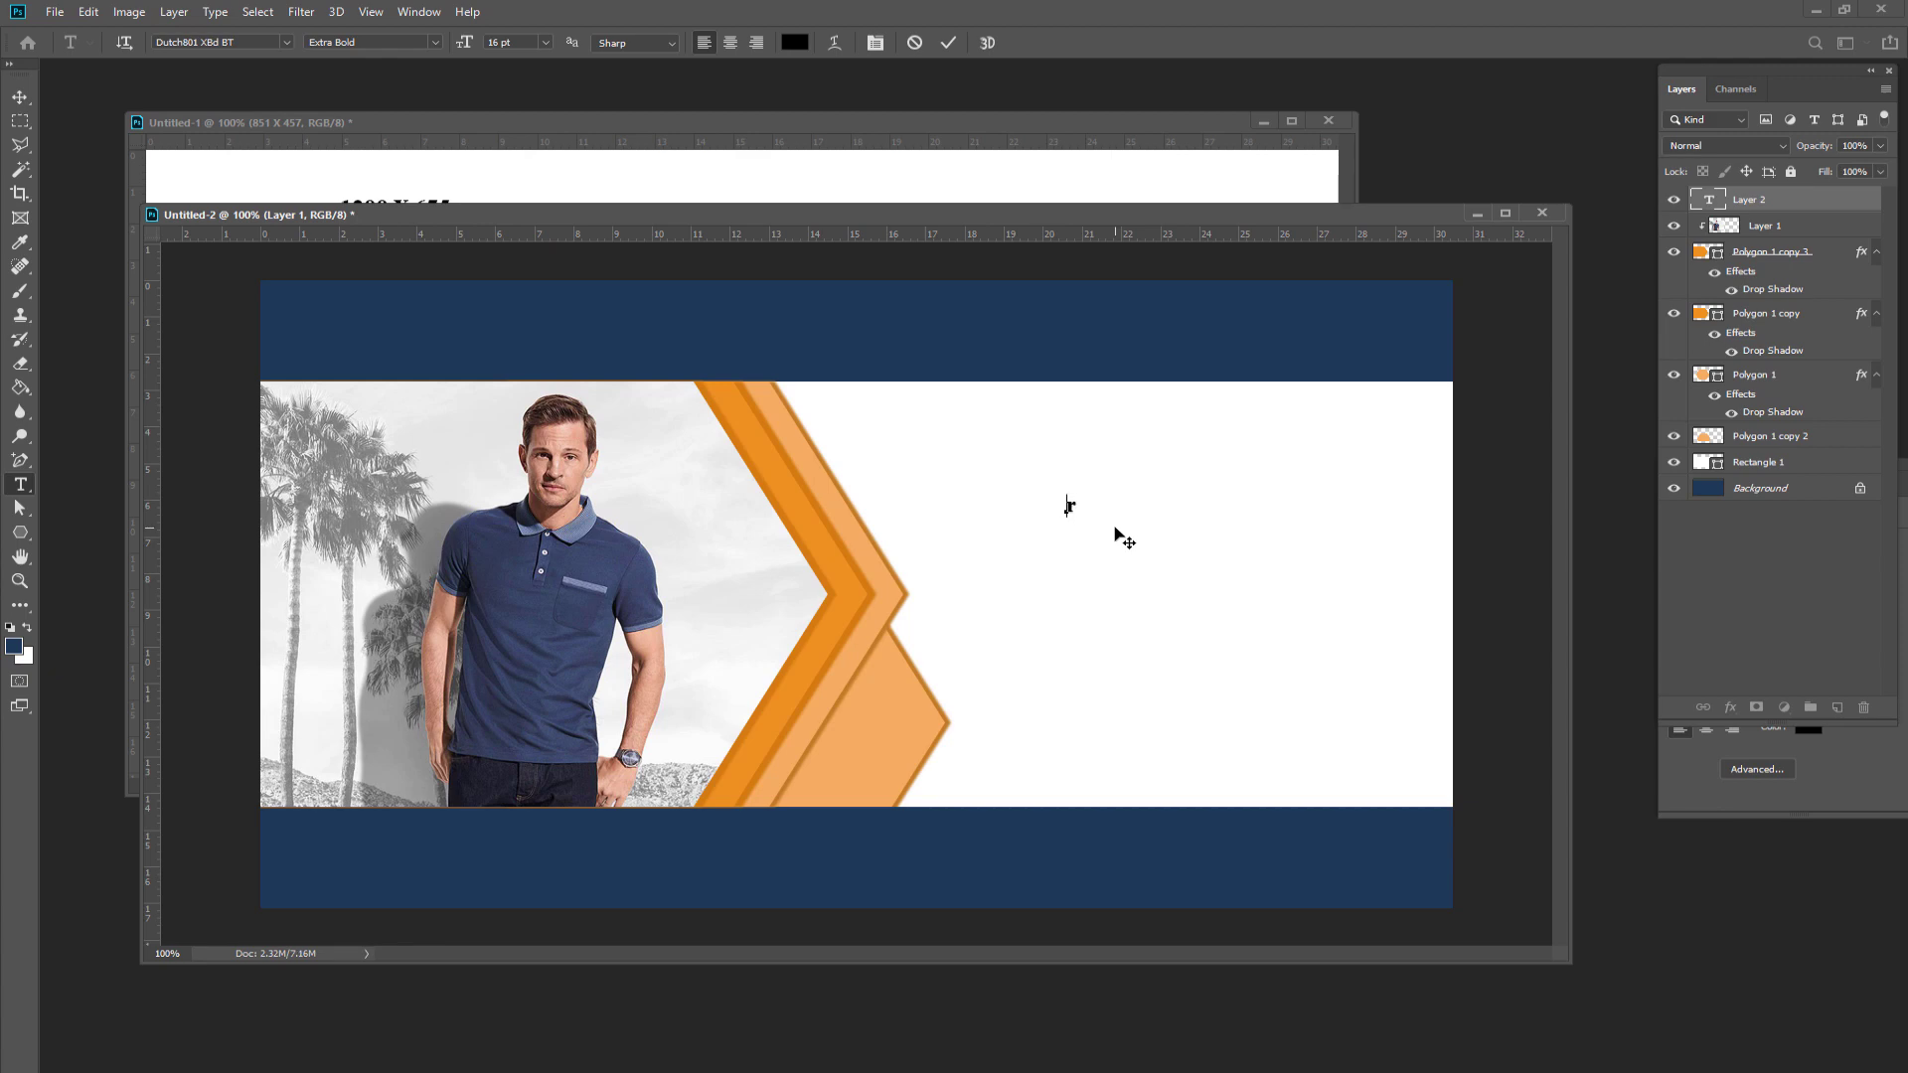
{"action": "type", "text": "REAN E"}
{"action": "type", "text": "DIT"}
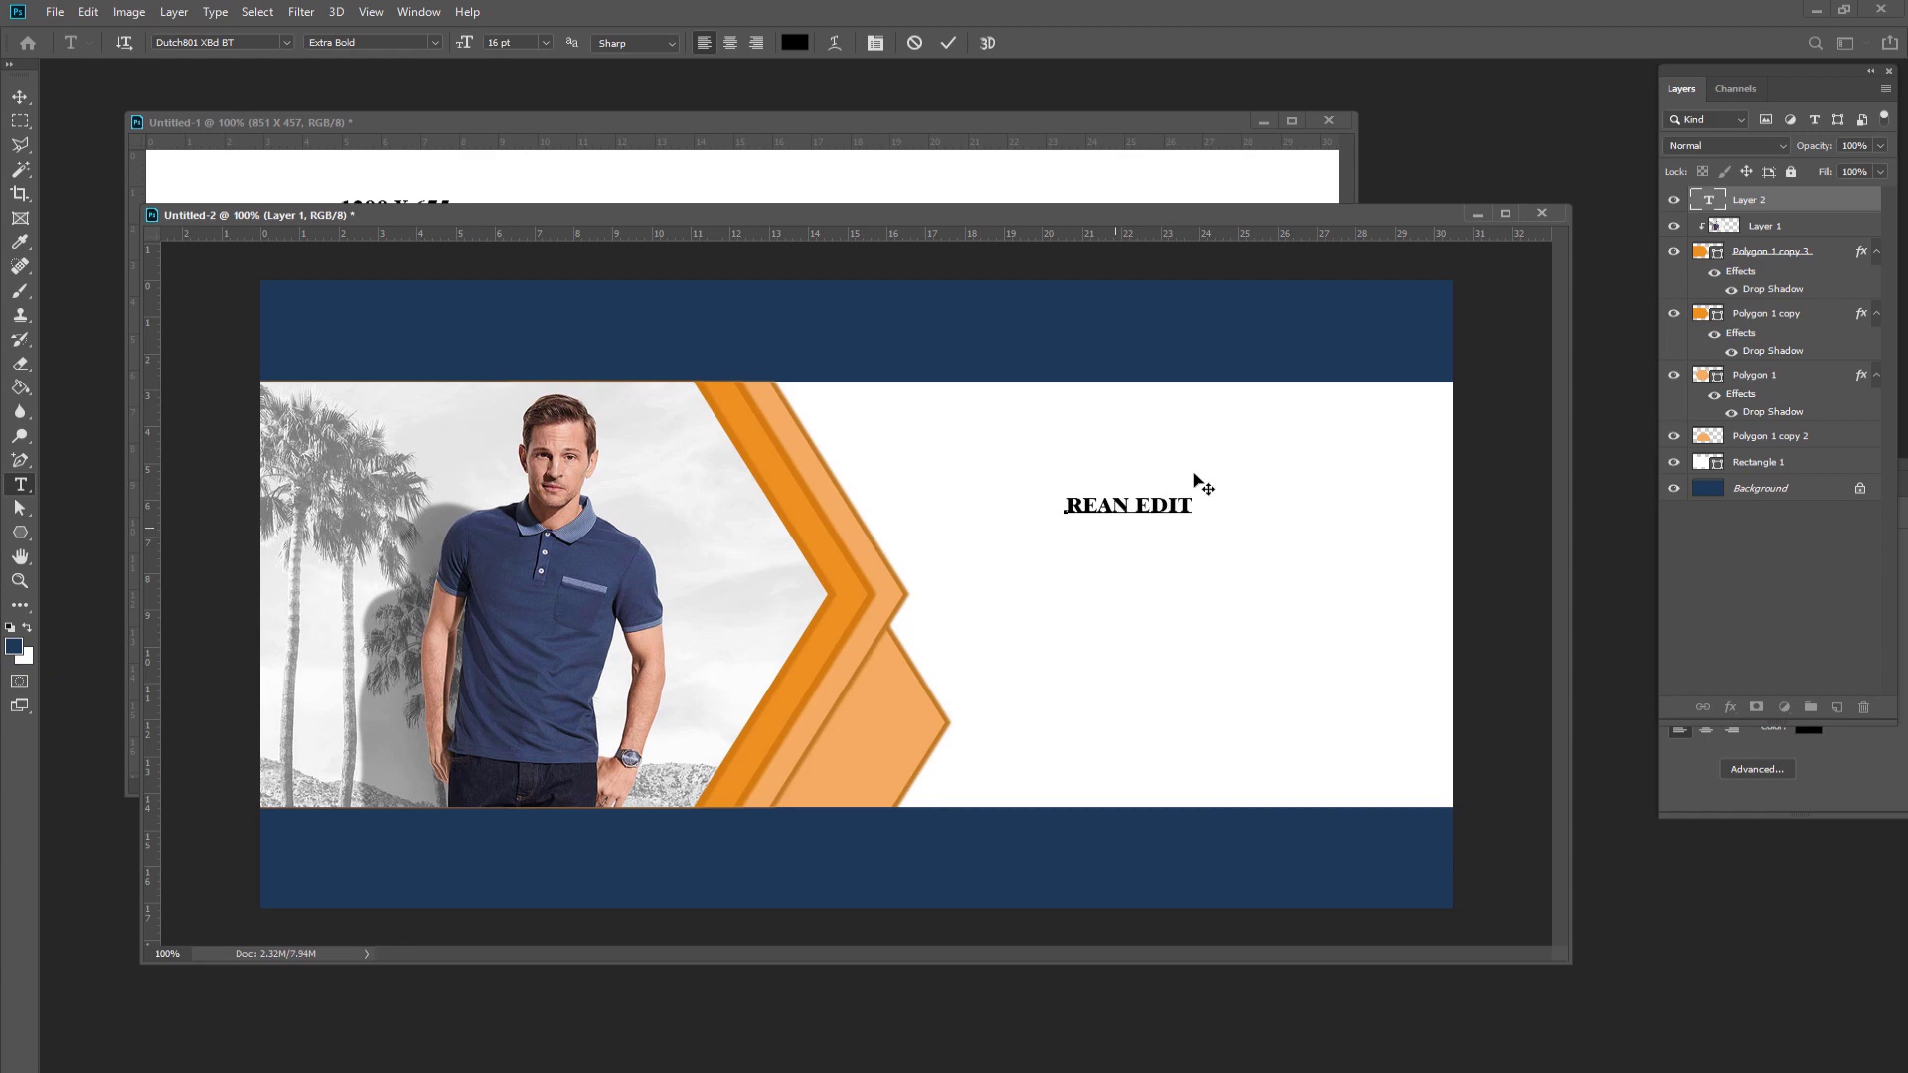
{"action": "left_click_drag", "start_coordinate": [1195, 507], "coordinate": [1029, 494]}
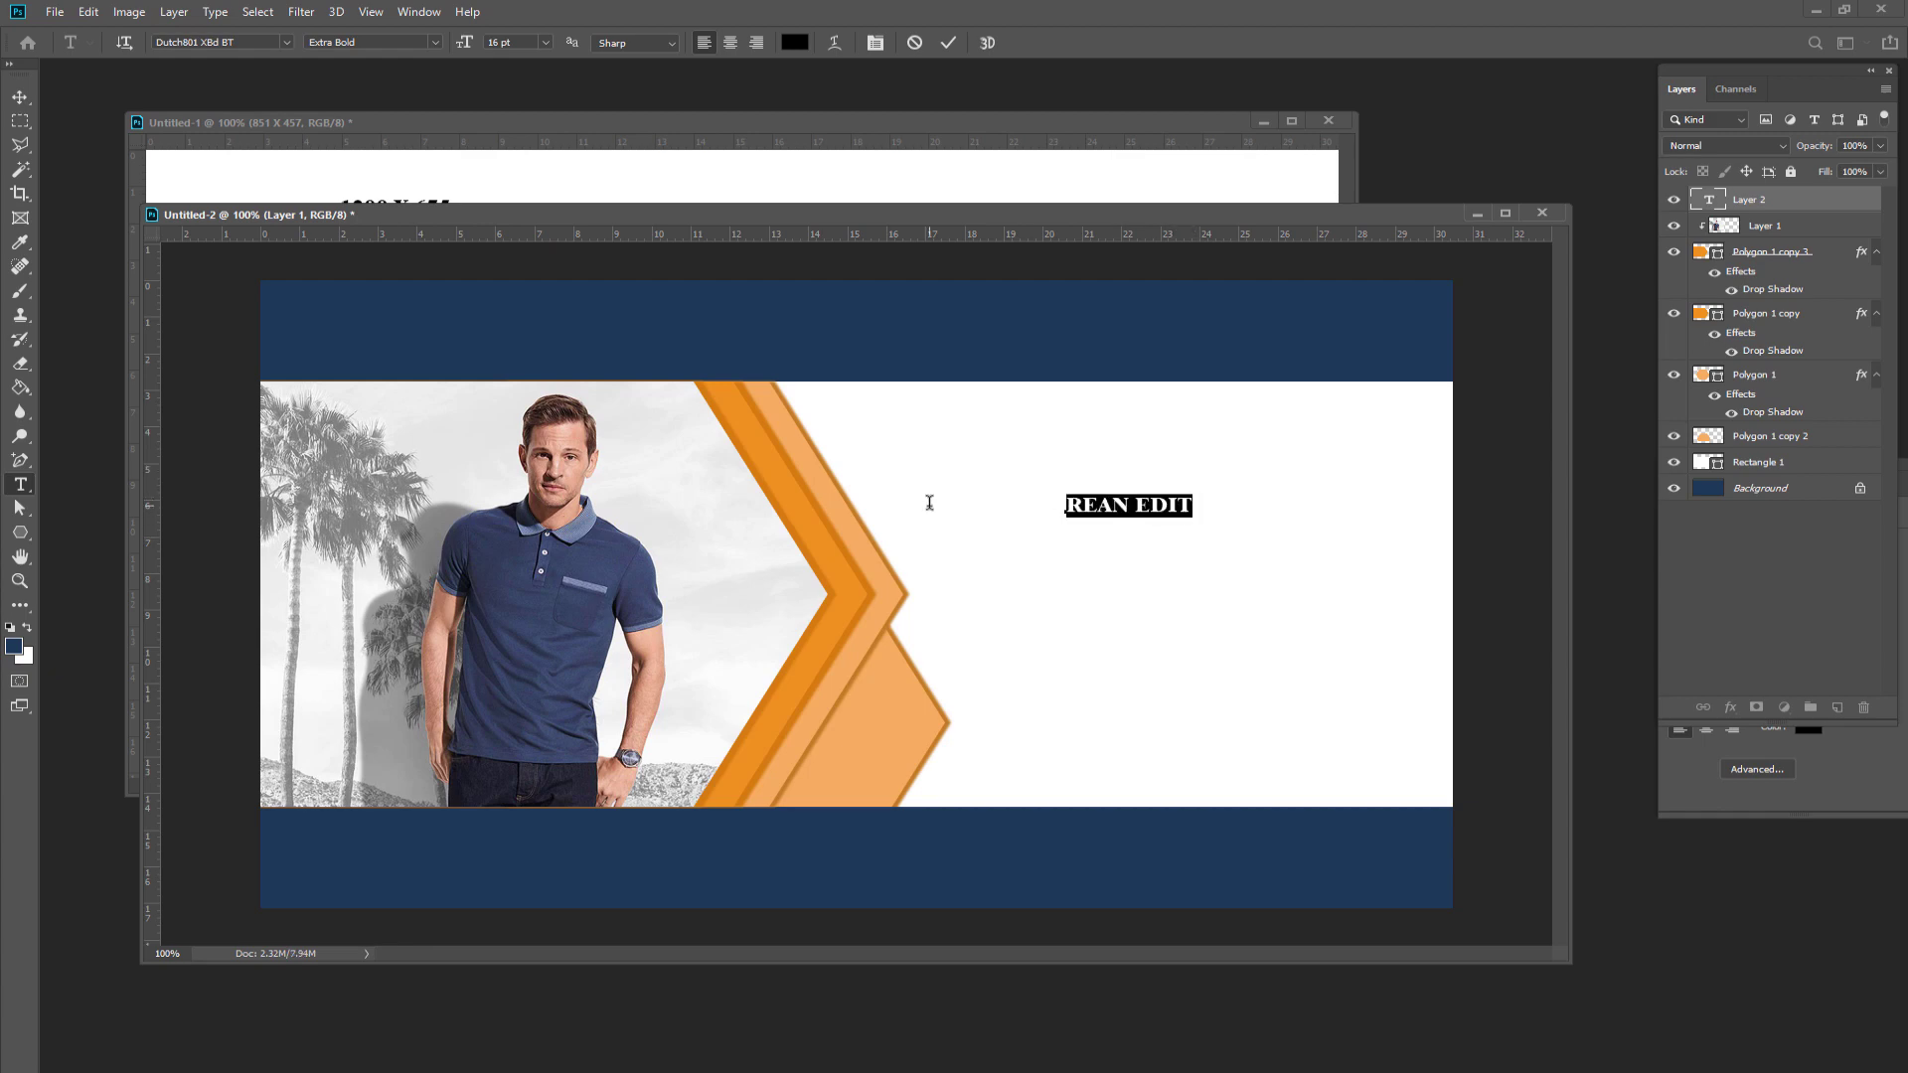
{"action": "left_click", "coordinate": [544, 43]}
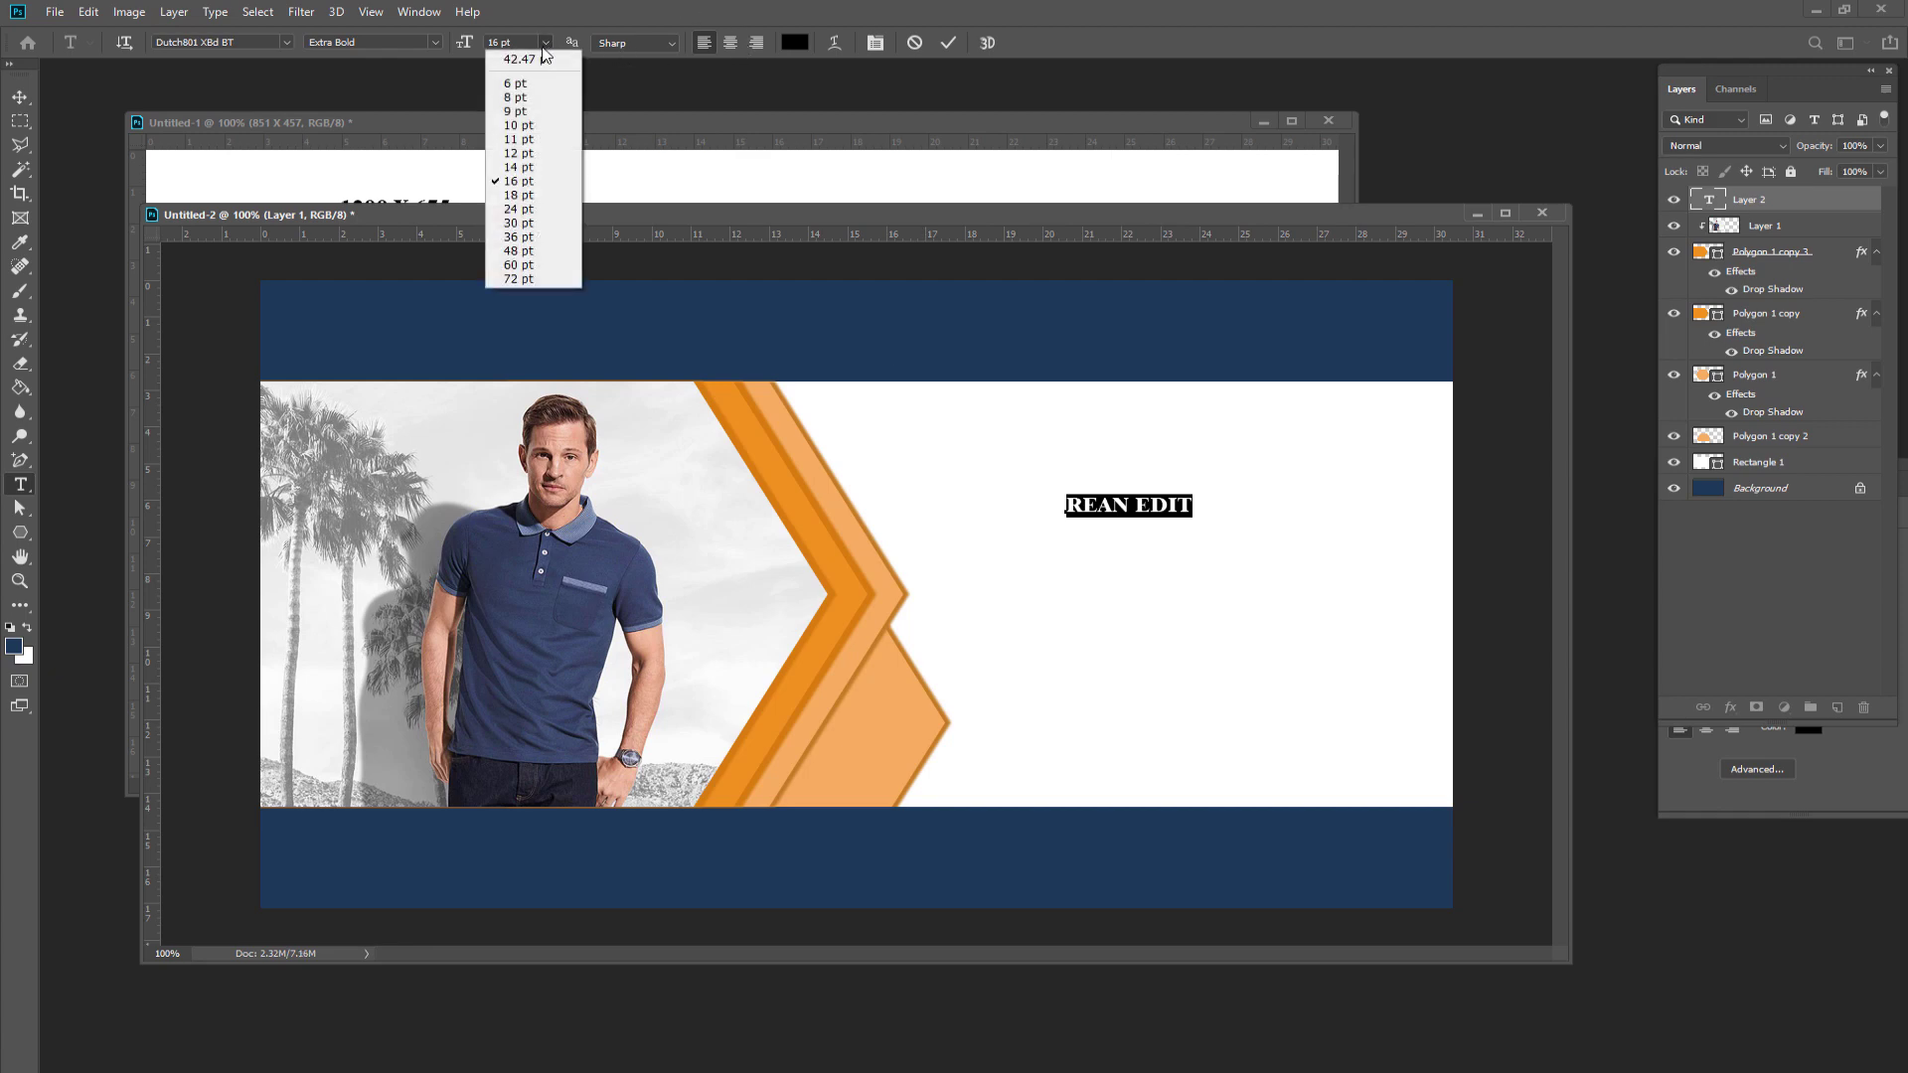
{"action": "left_click", "coordinate": [543, 246]}
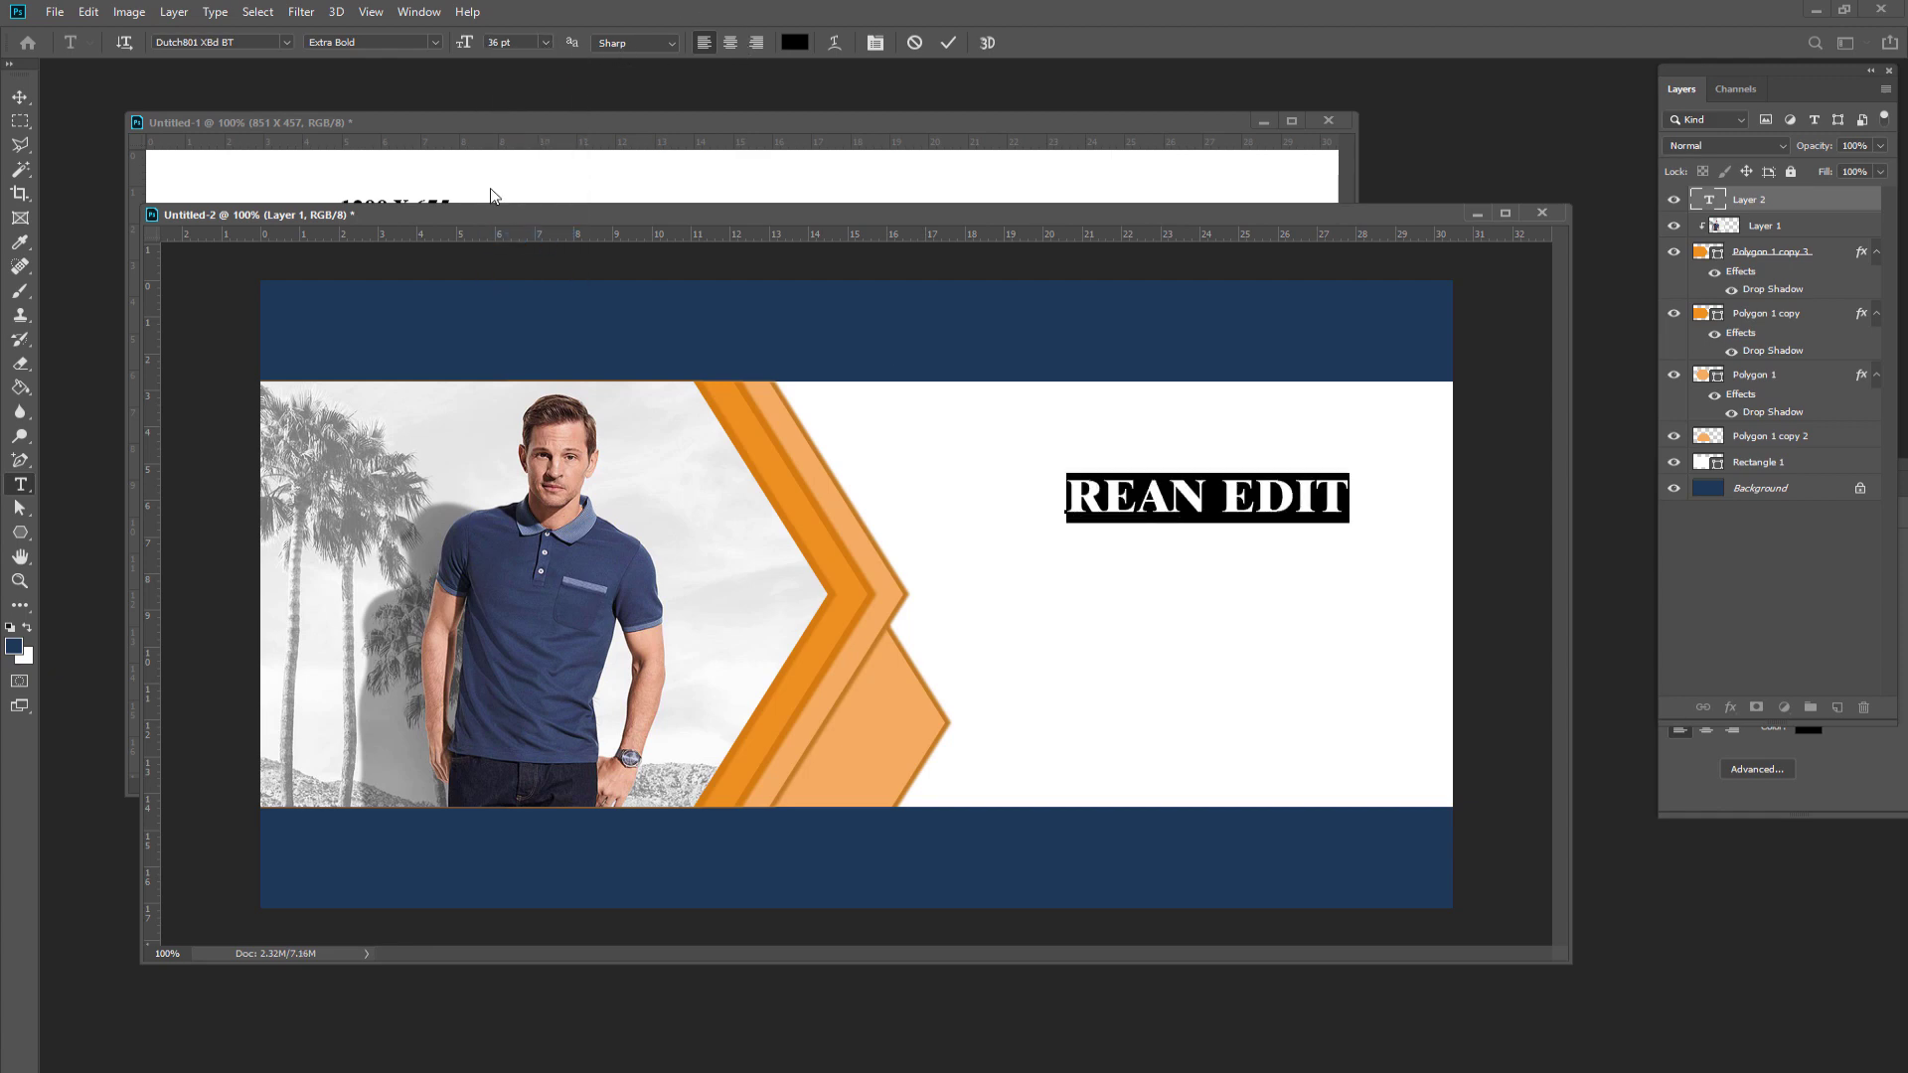
{"action": "left_click", "coordinate": [260, 40]}
{"action": "left_click", "coordinate": [22, 99]}
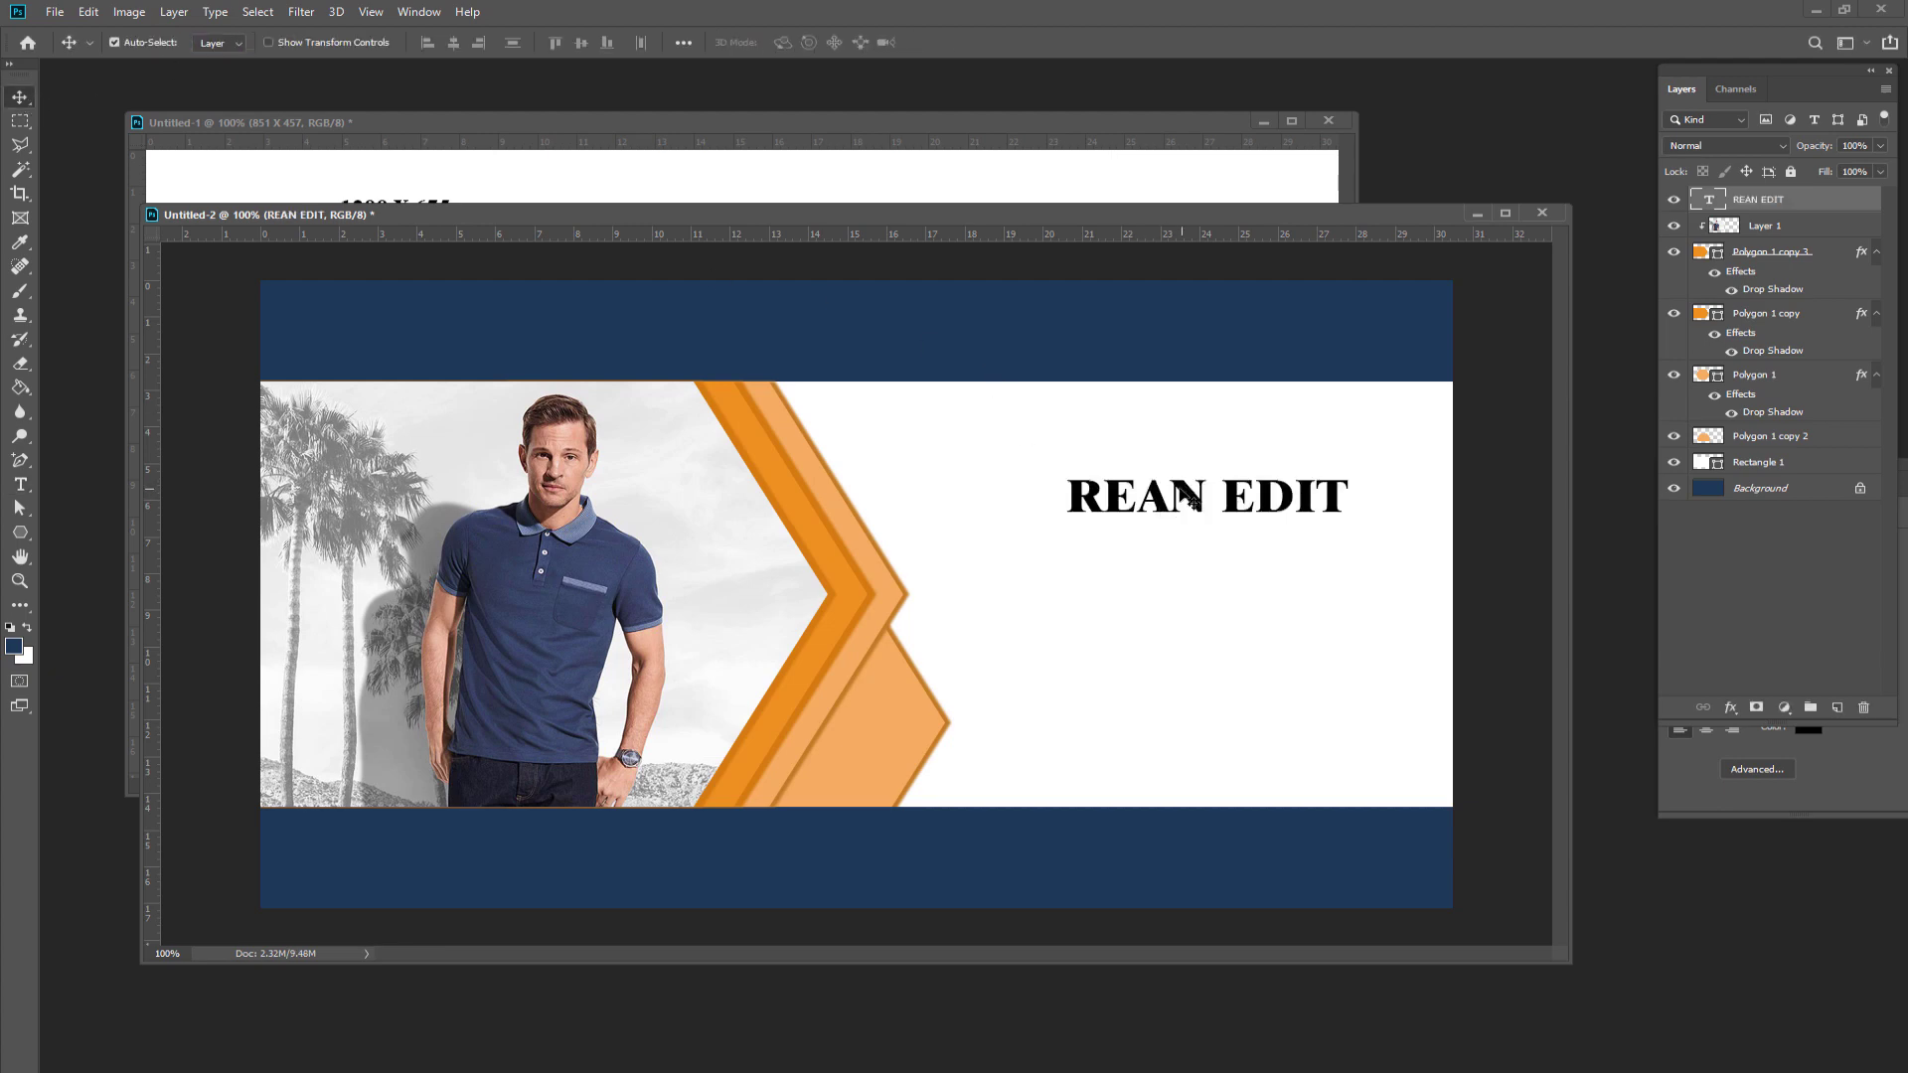
{"action": "mouse_move", "coordinate": [1187, 497]}
{"action": "left_mouse_down"}
{"action": "mouse_move", "coordinate": [1143, 420]}
{"action": "mouse_move", "coordinate": [1105, 418]}
{"action": "left_mouse_up"}
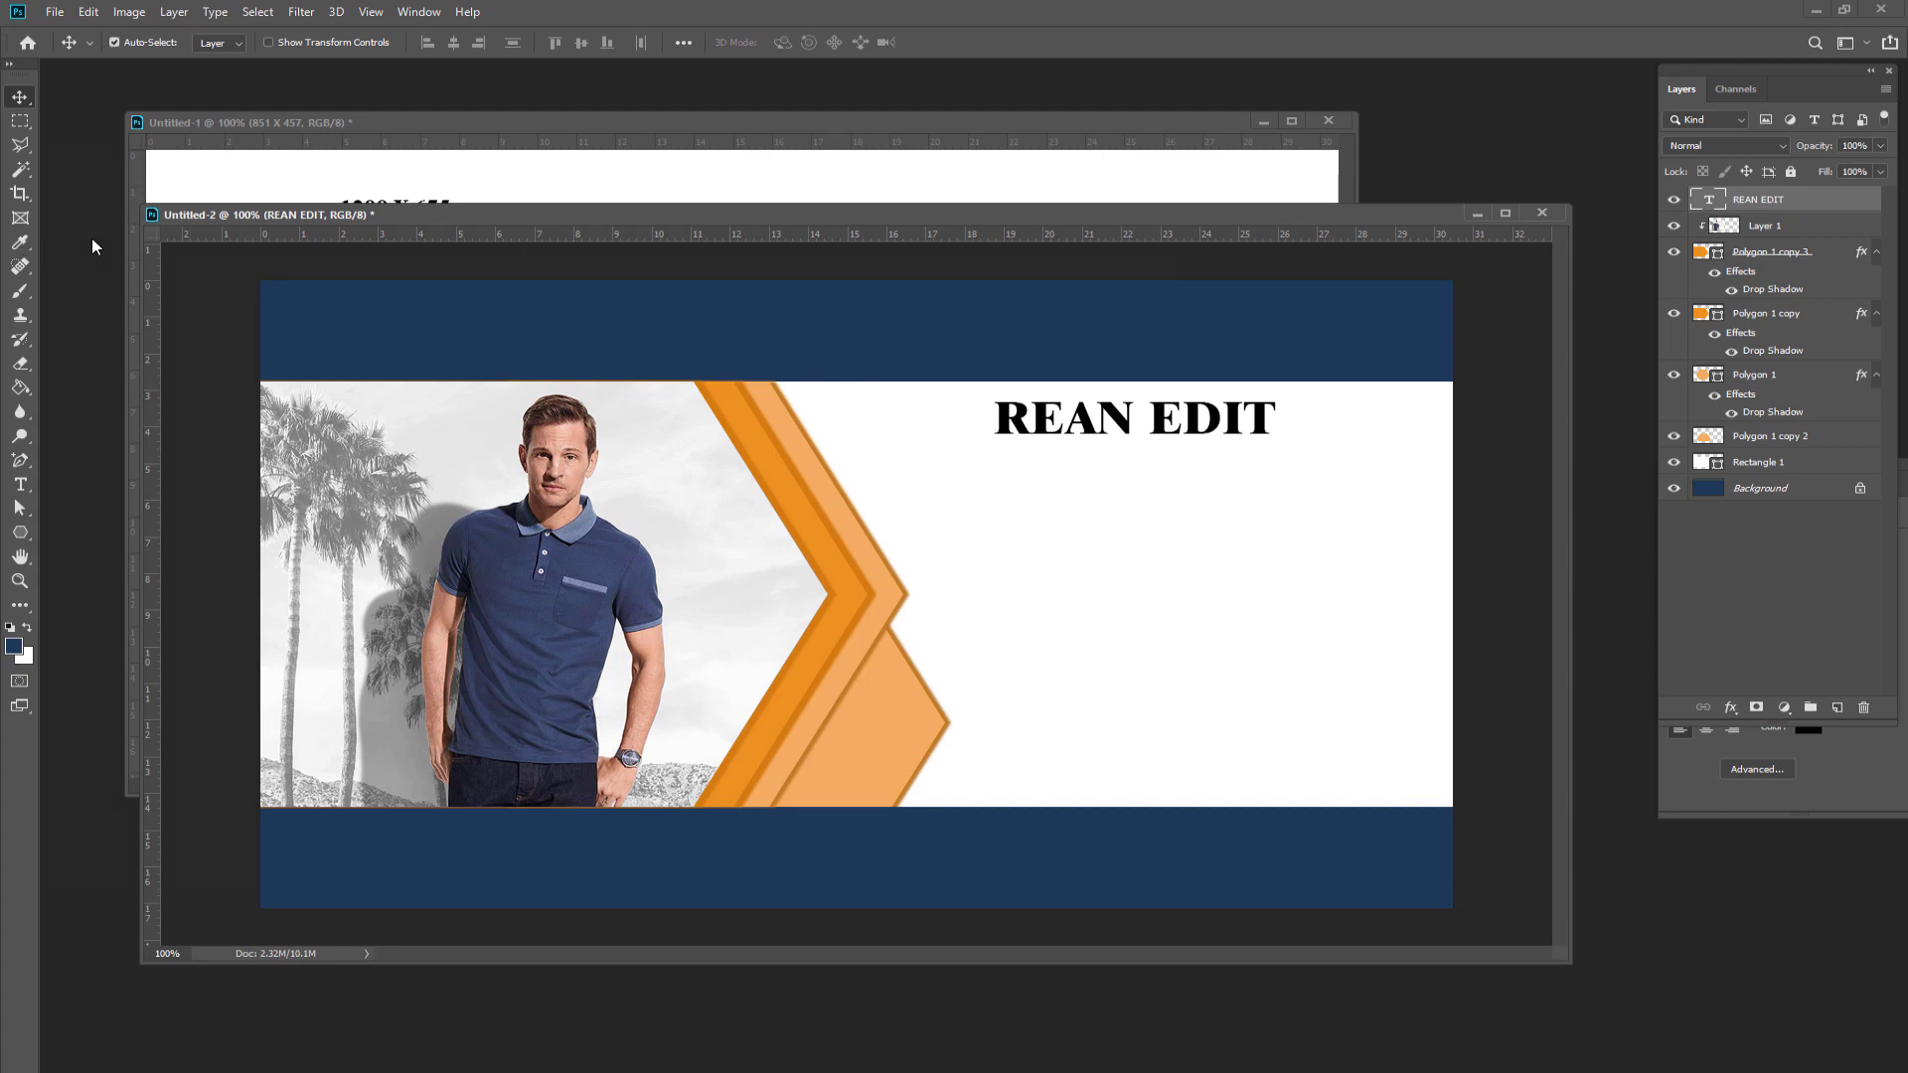
- Open the YouTube icon image, add it to the banner as a layer, and close it
{"action": "key", "text": "ctrl+o"}
{"action": "scroll", "coordinate": [696, 437], "scroll_direction": "down", "scroll_amount": 5}
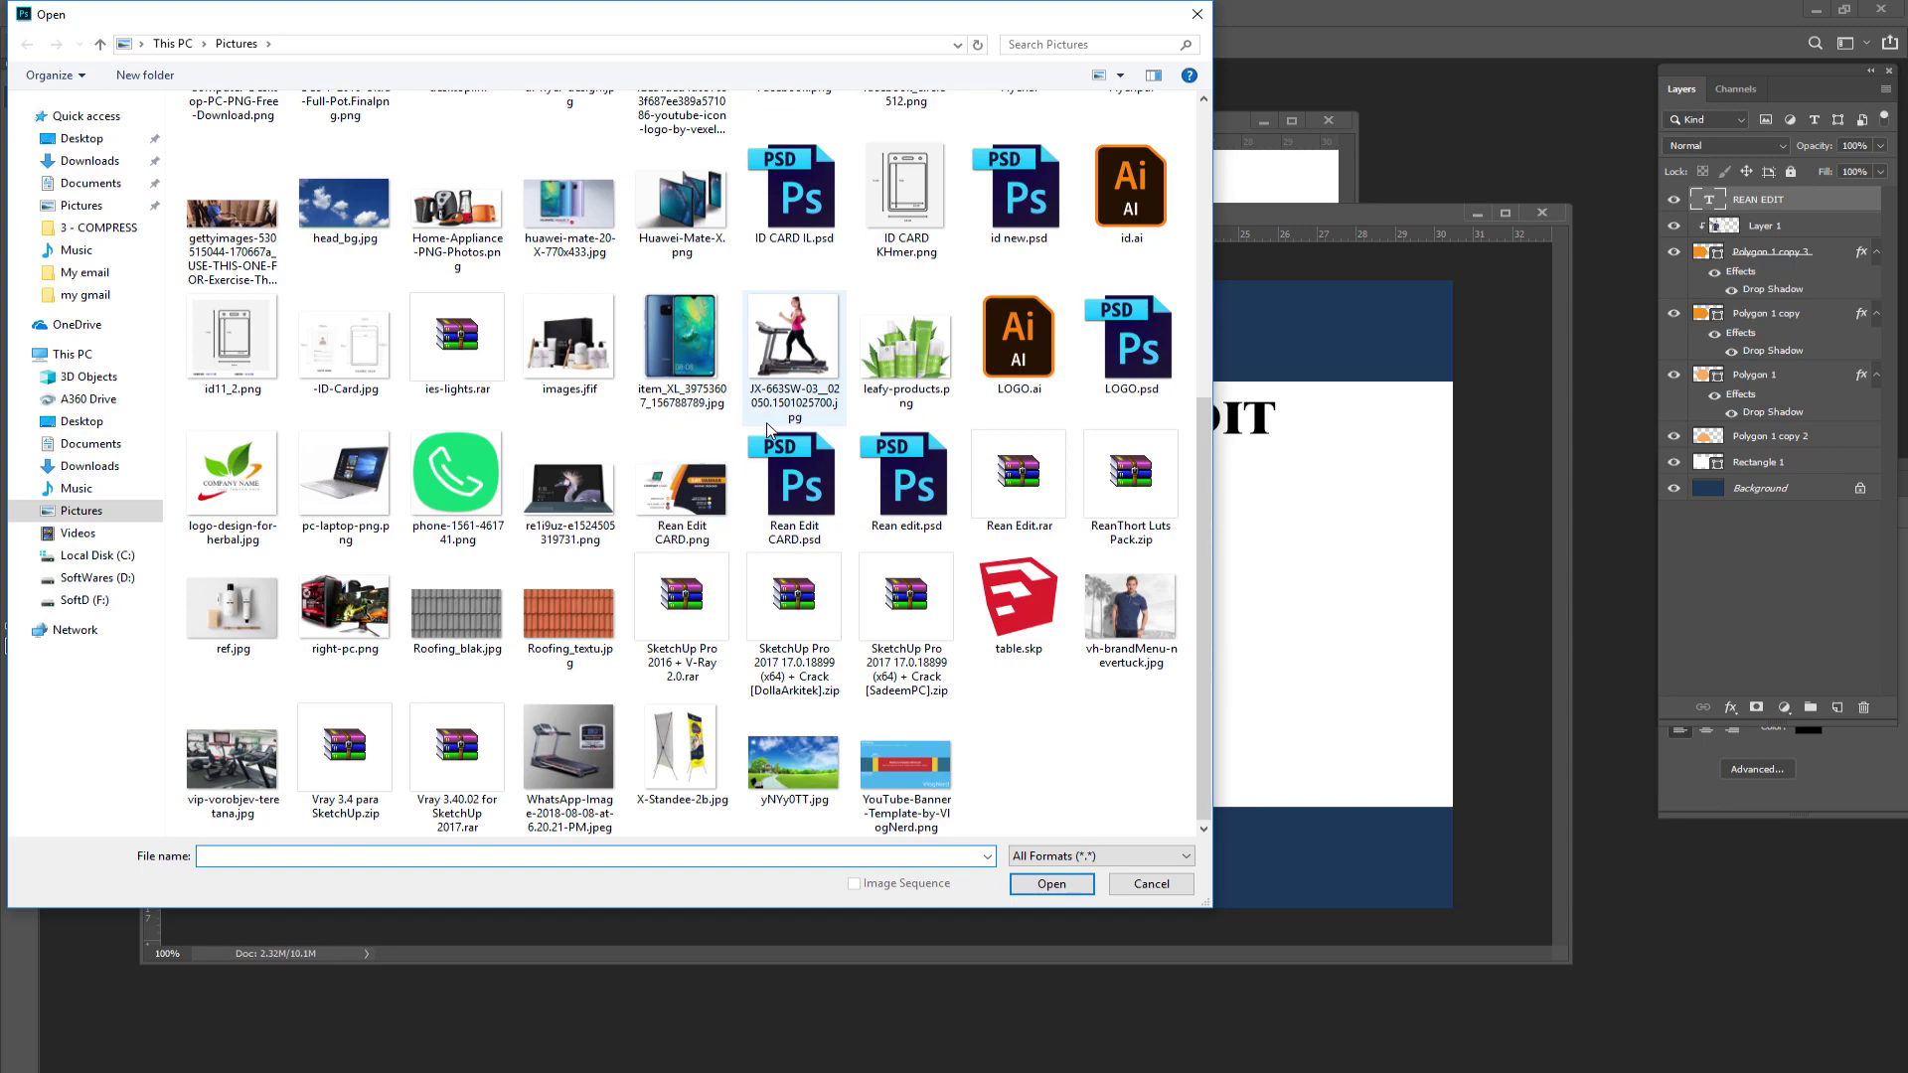
{"action": "scroll", "coordinate": [767, 429], "scroll_direction": "up", "scroll_amount": 3}
{"action": "double_click", "coordinate": [682, 403]}
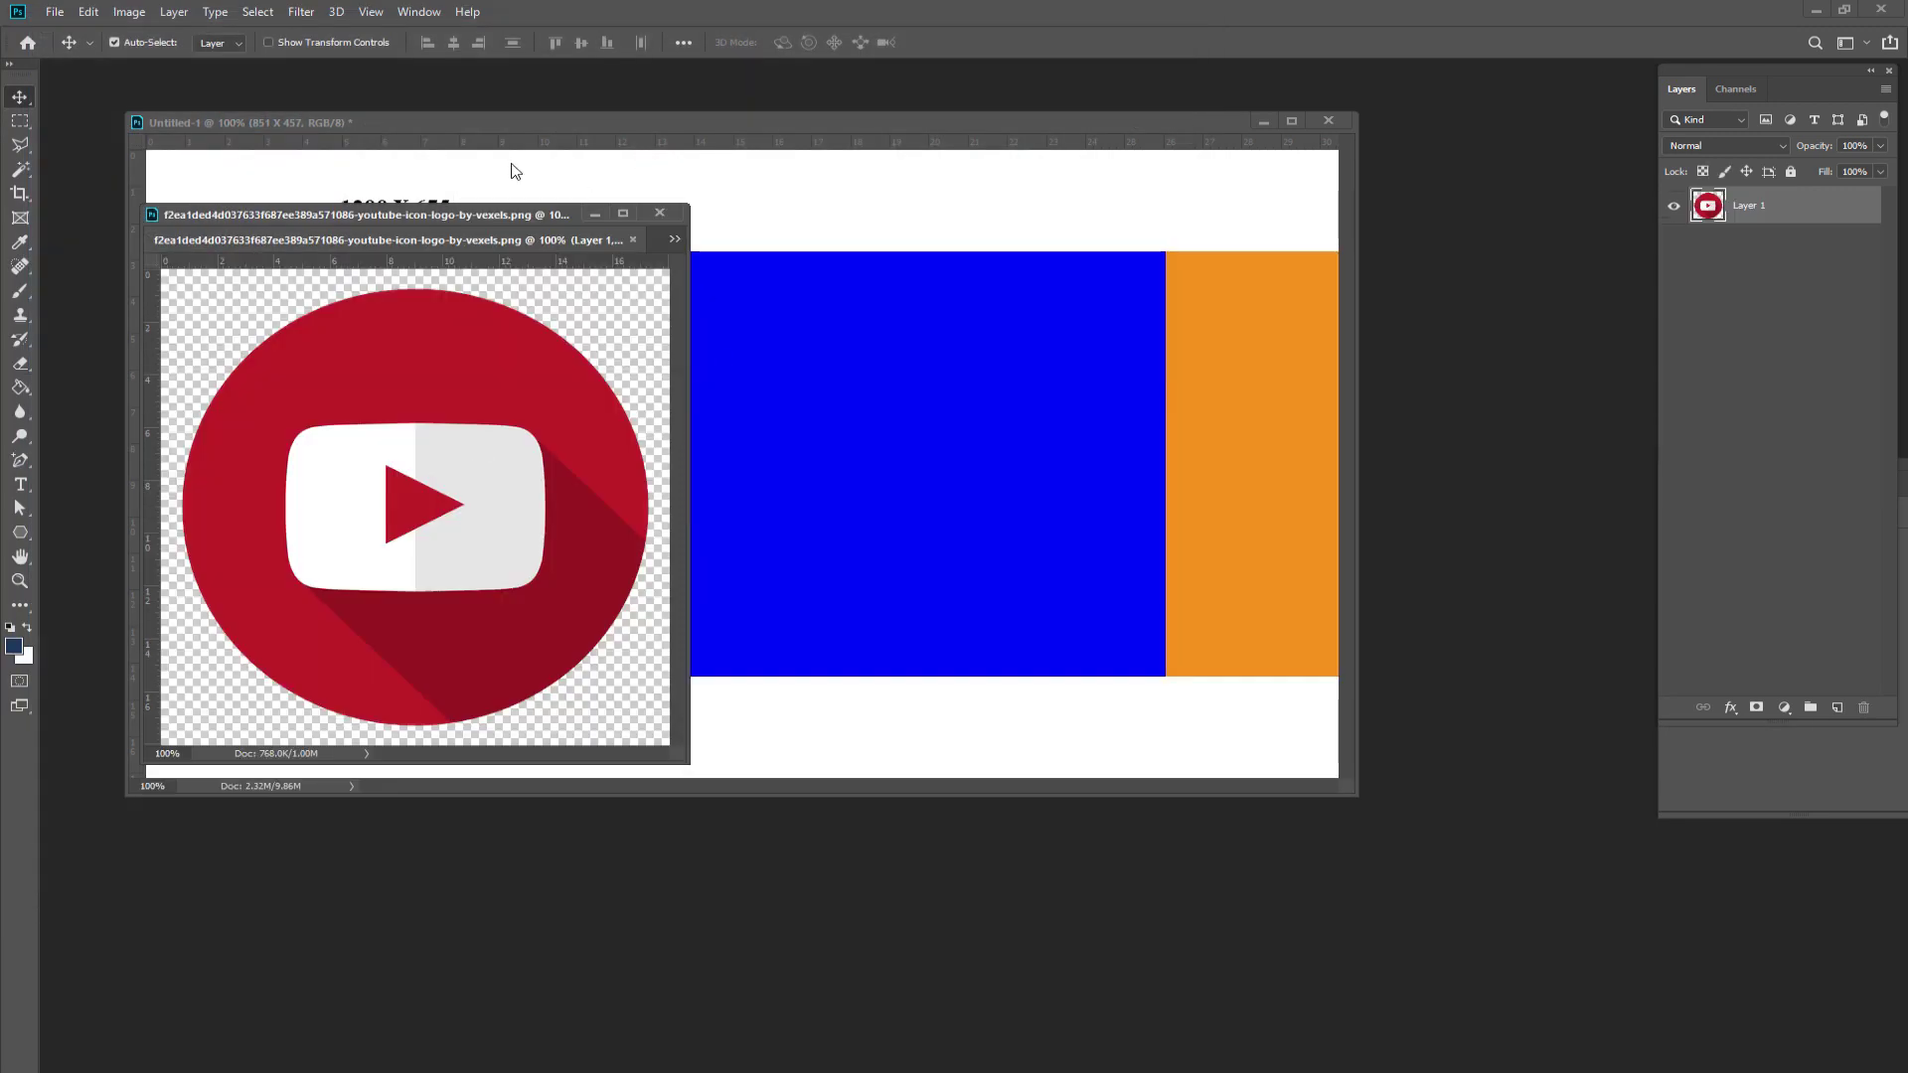
{"action": "mouse_move", "coordinate": [494, 242]}
{"action": "left_mouse_down"}
{"action": "mouse_move", "coordinate": [932, 623]}
{"action": "mouse_move", "coordinate": [962, 611]}
{"action": "left_mouse_up"}
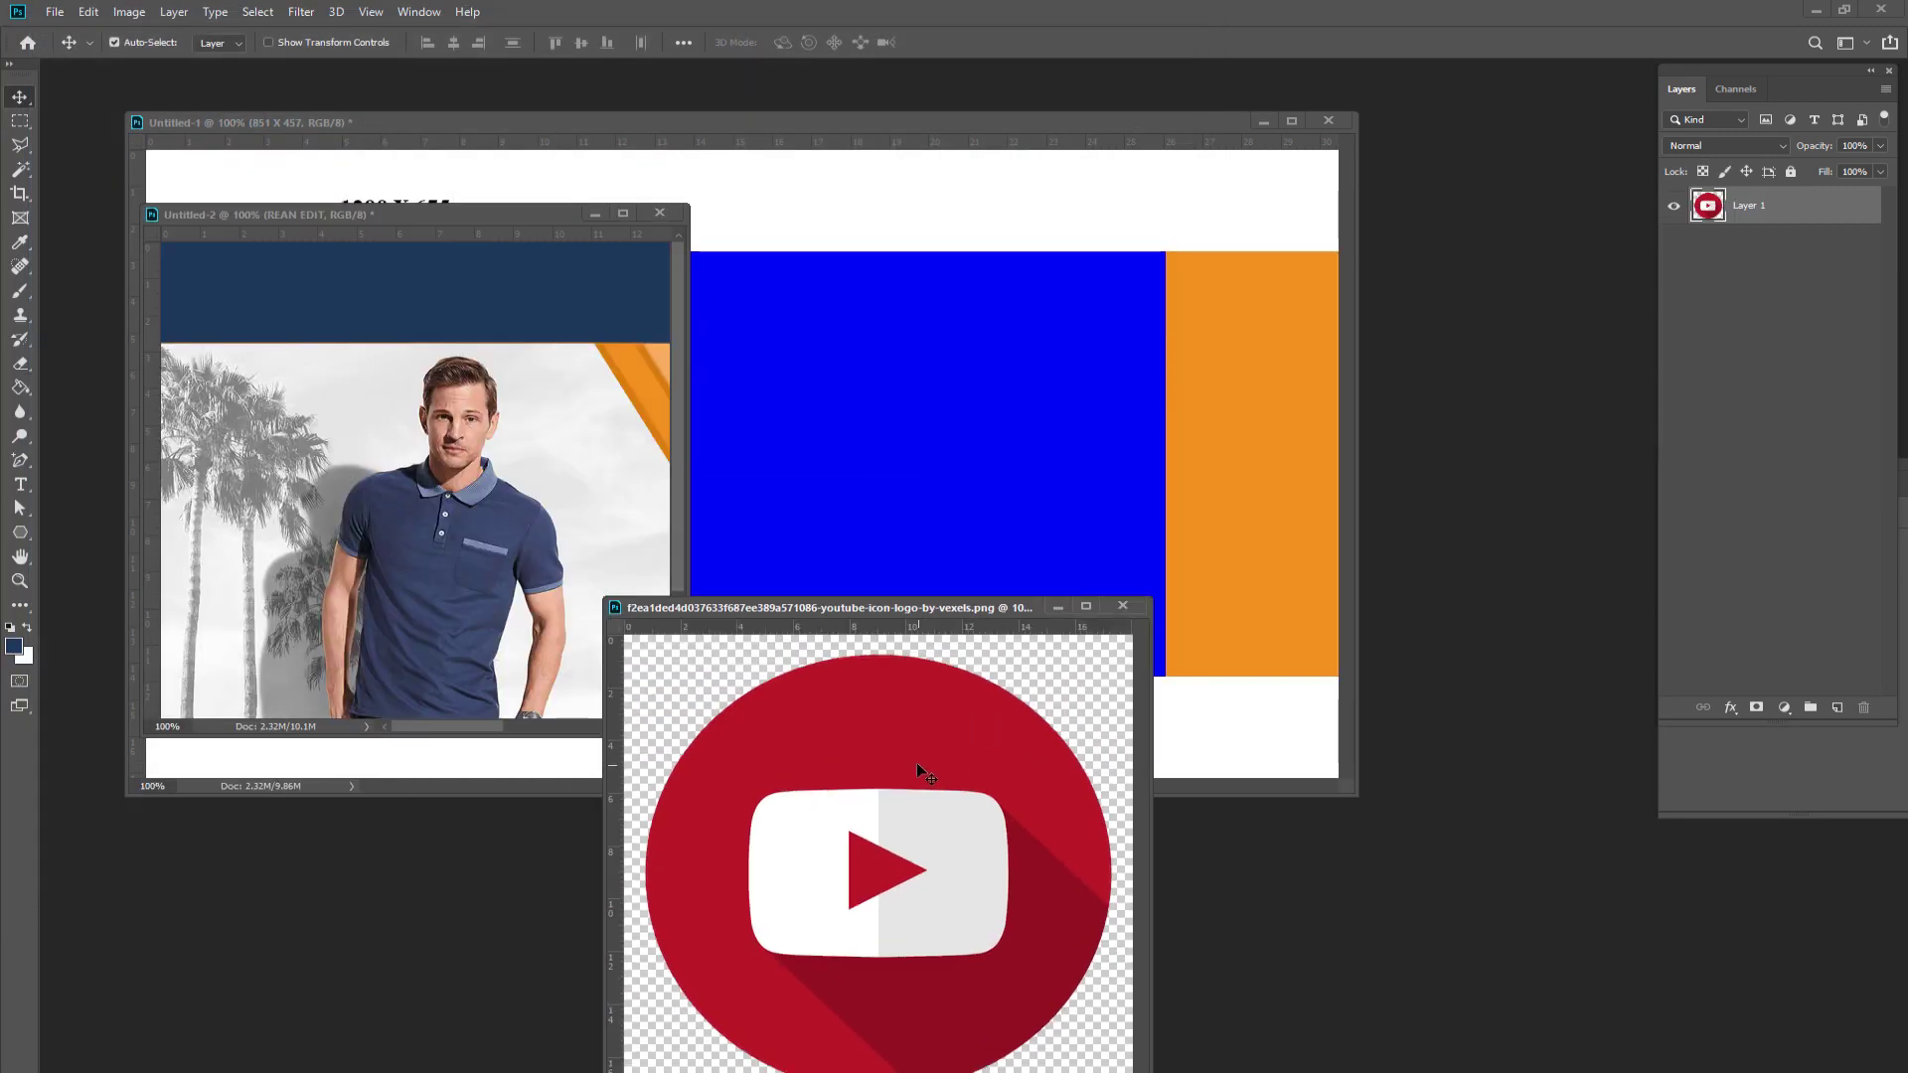
{"action": "scroll", "coordinate": [916, 761], "scroll_direction": "down", "scroll_amount": 3}
{"action": "left_click_drag", "start_coordinate": [604, 510], "coordinate": [603, 510]}
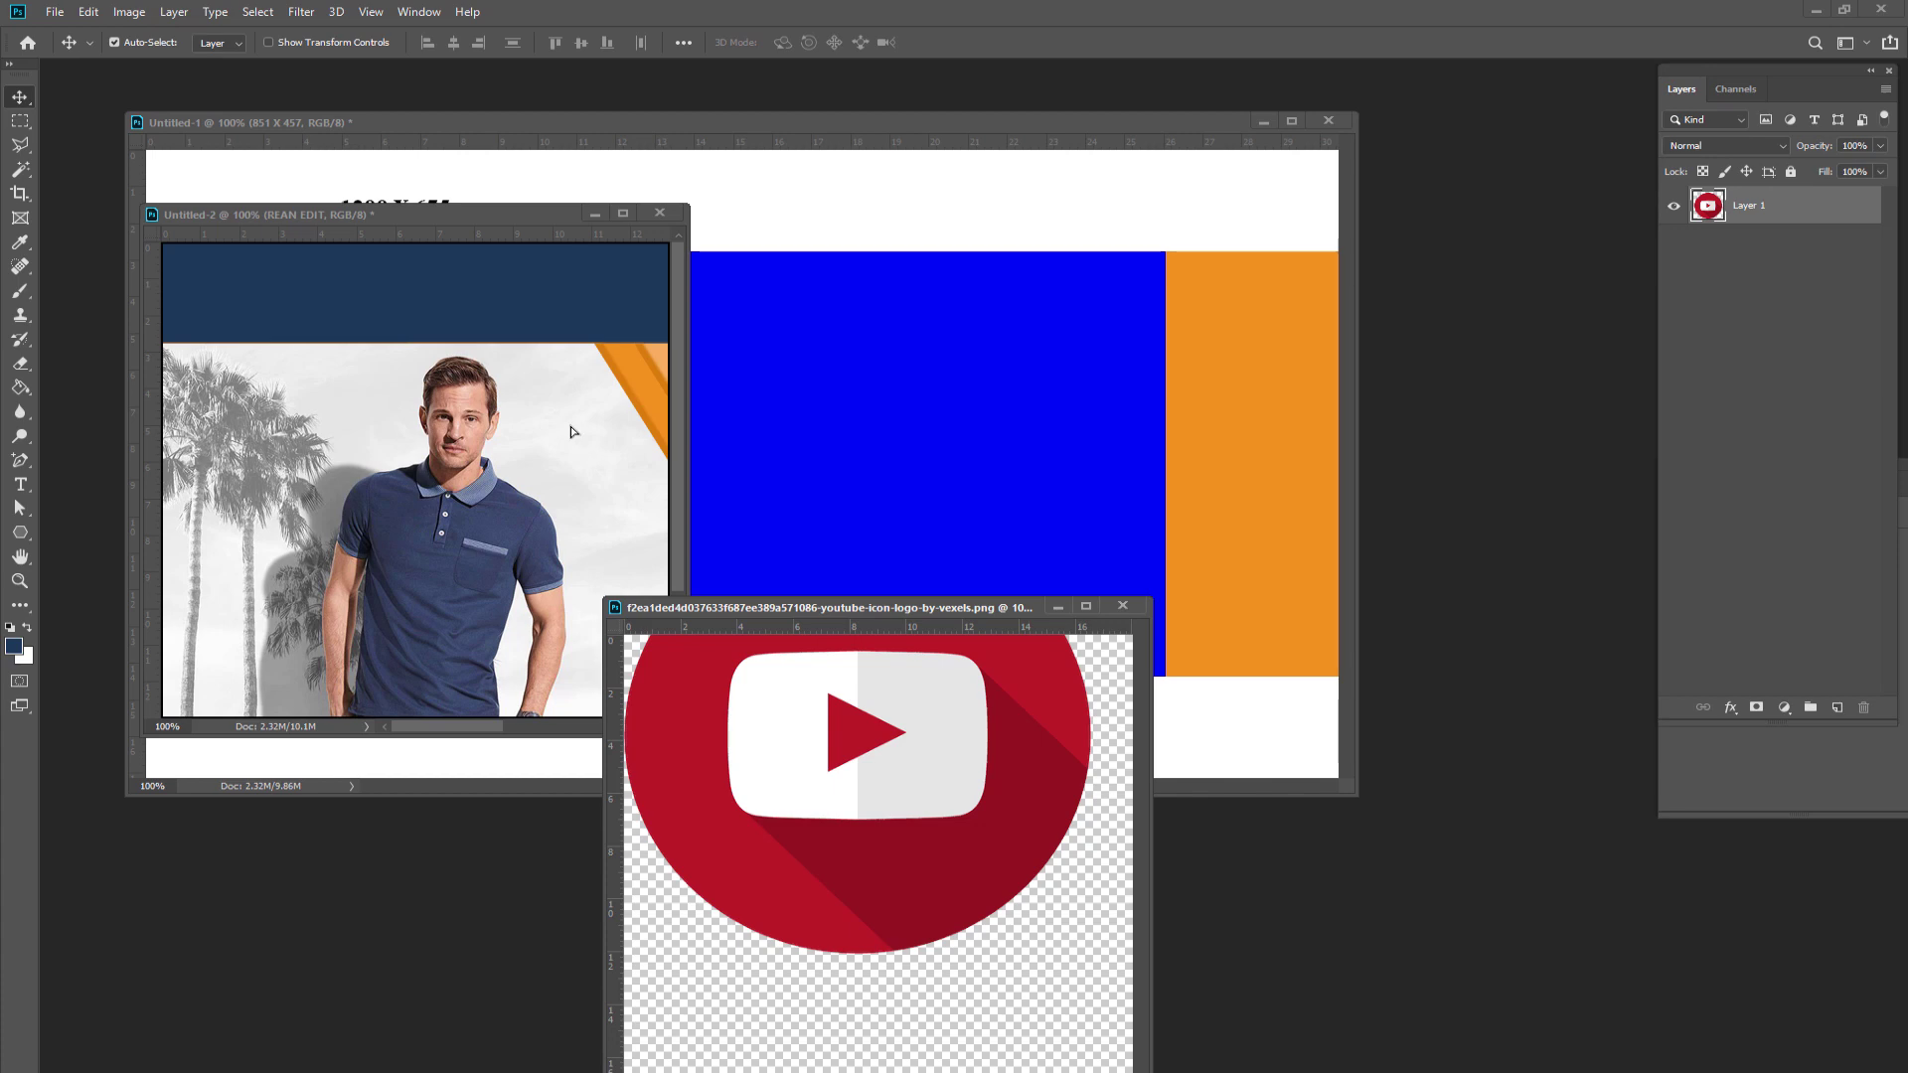
{"action": "left_click", "coordinate": [1125, 605]}
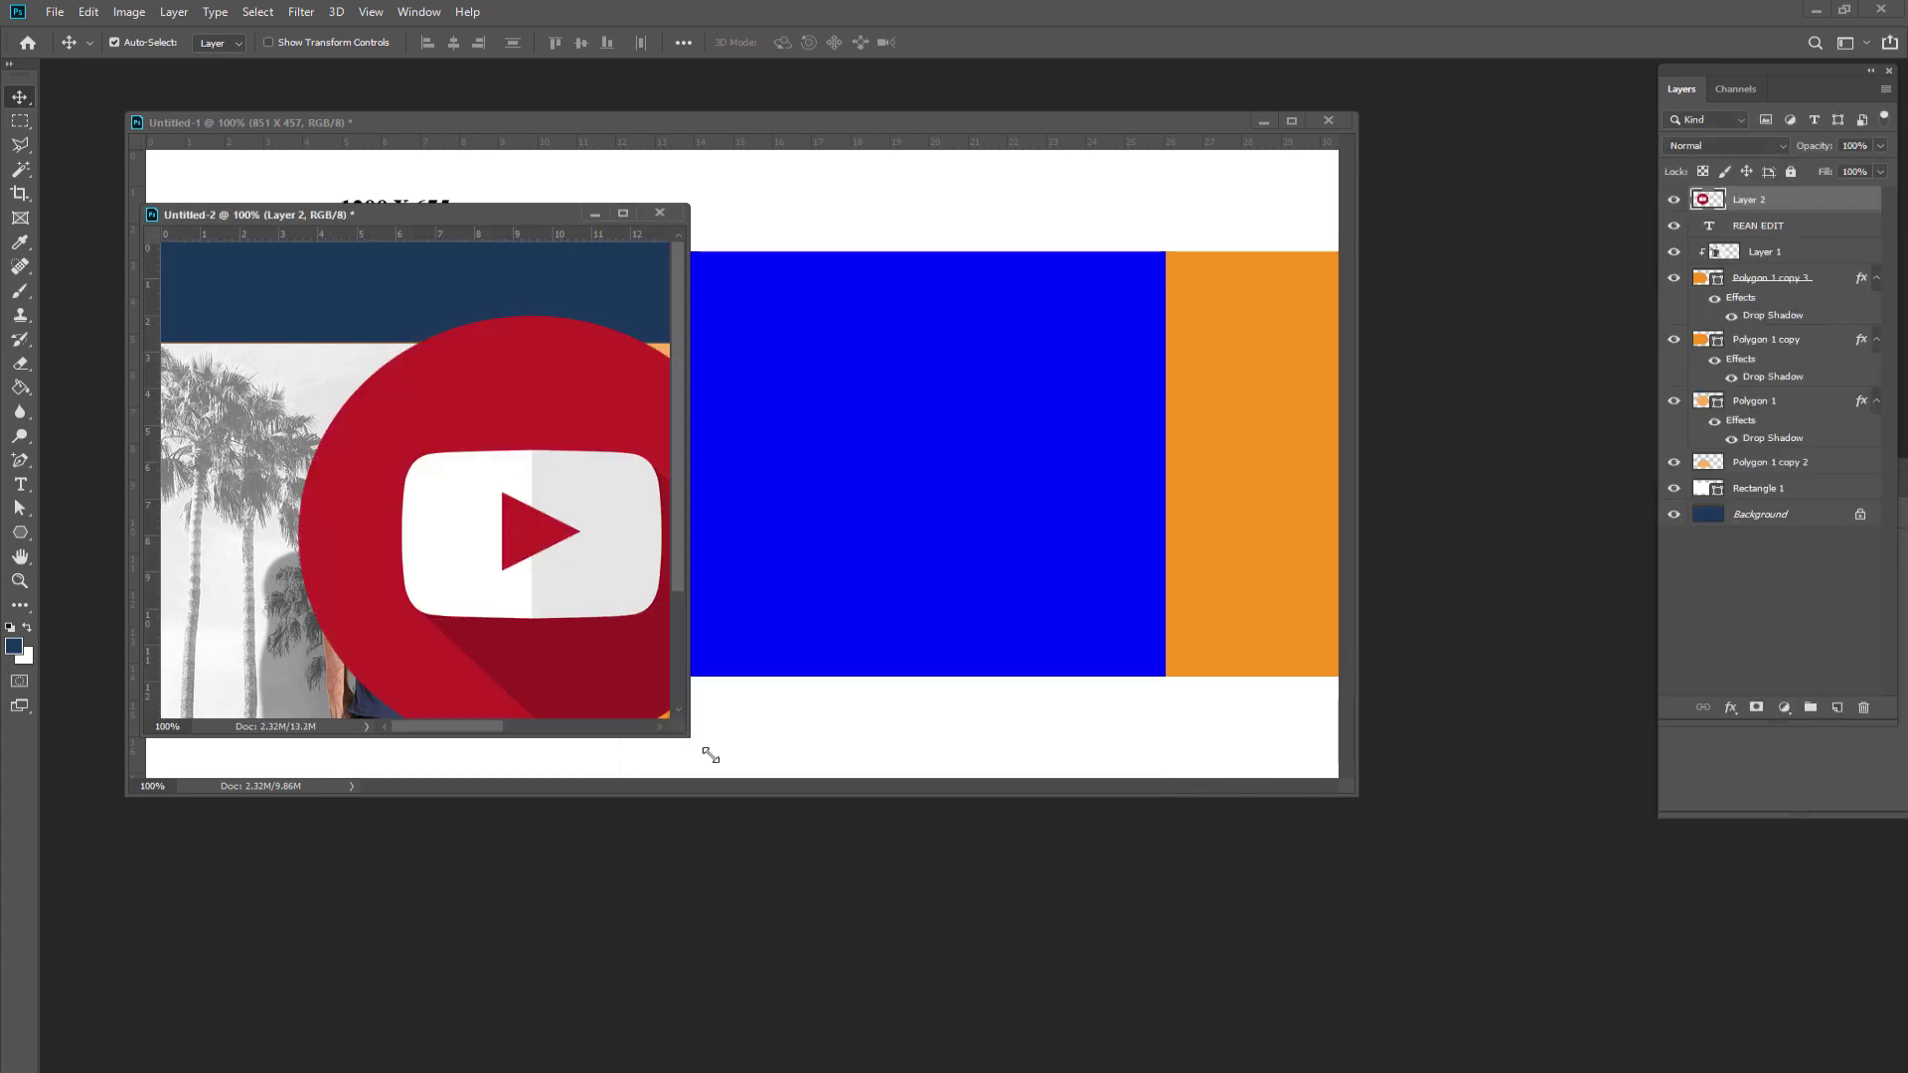
{"action": "left_click_drag", "start_coordinate": [711, 756], "coordinate": [1365, 1037]}
- Shrink the YouTube icon to a small circle and place it below the REAN EDIT title
{"action": "key", "text": "ctrl+t"}
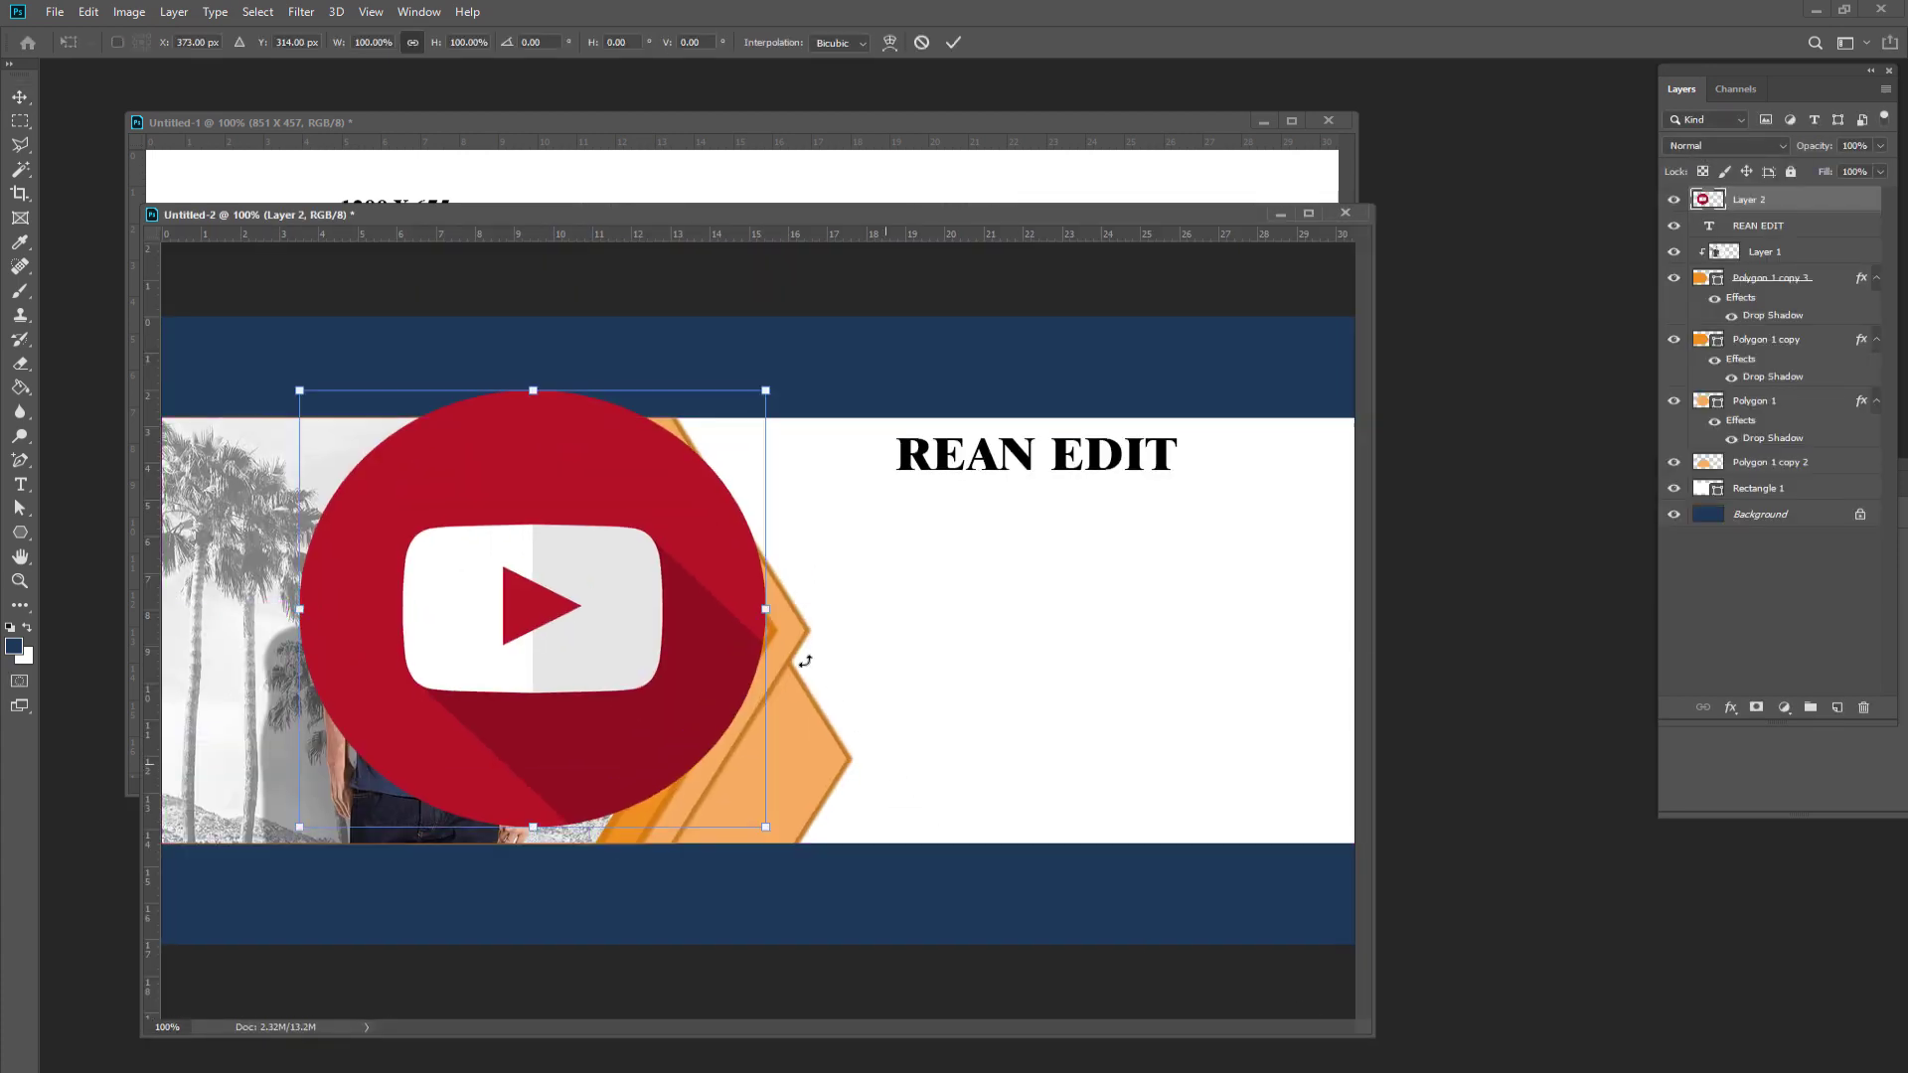
{"action": "left_click_drag", "start_coordinate": [297, 389], "coordinate": [713, 767]}
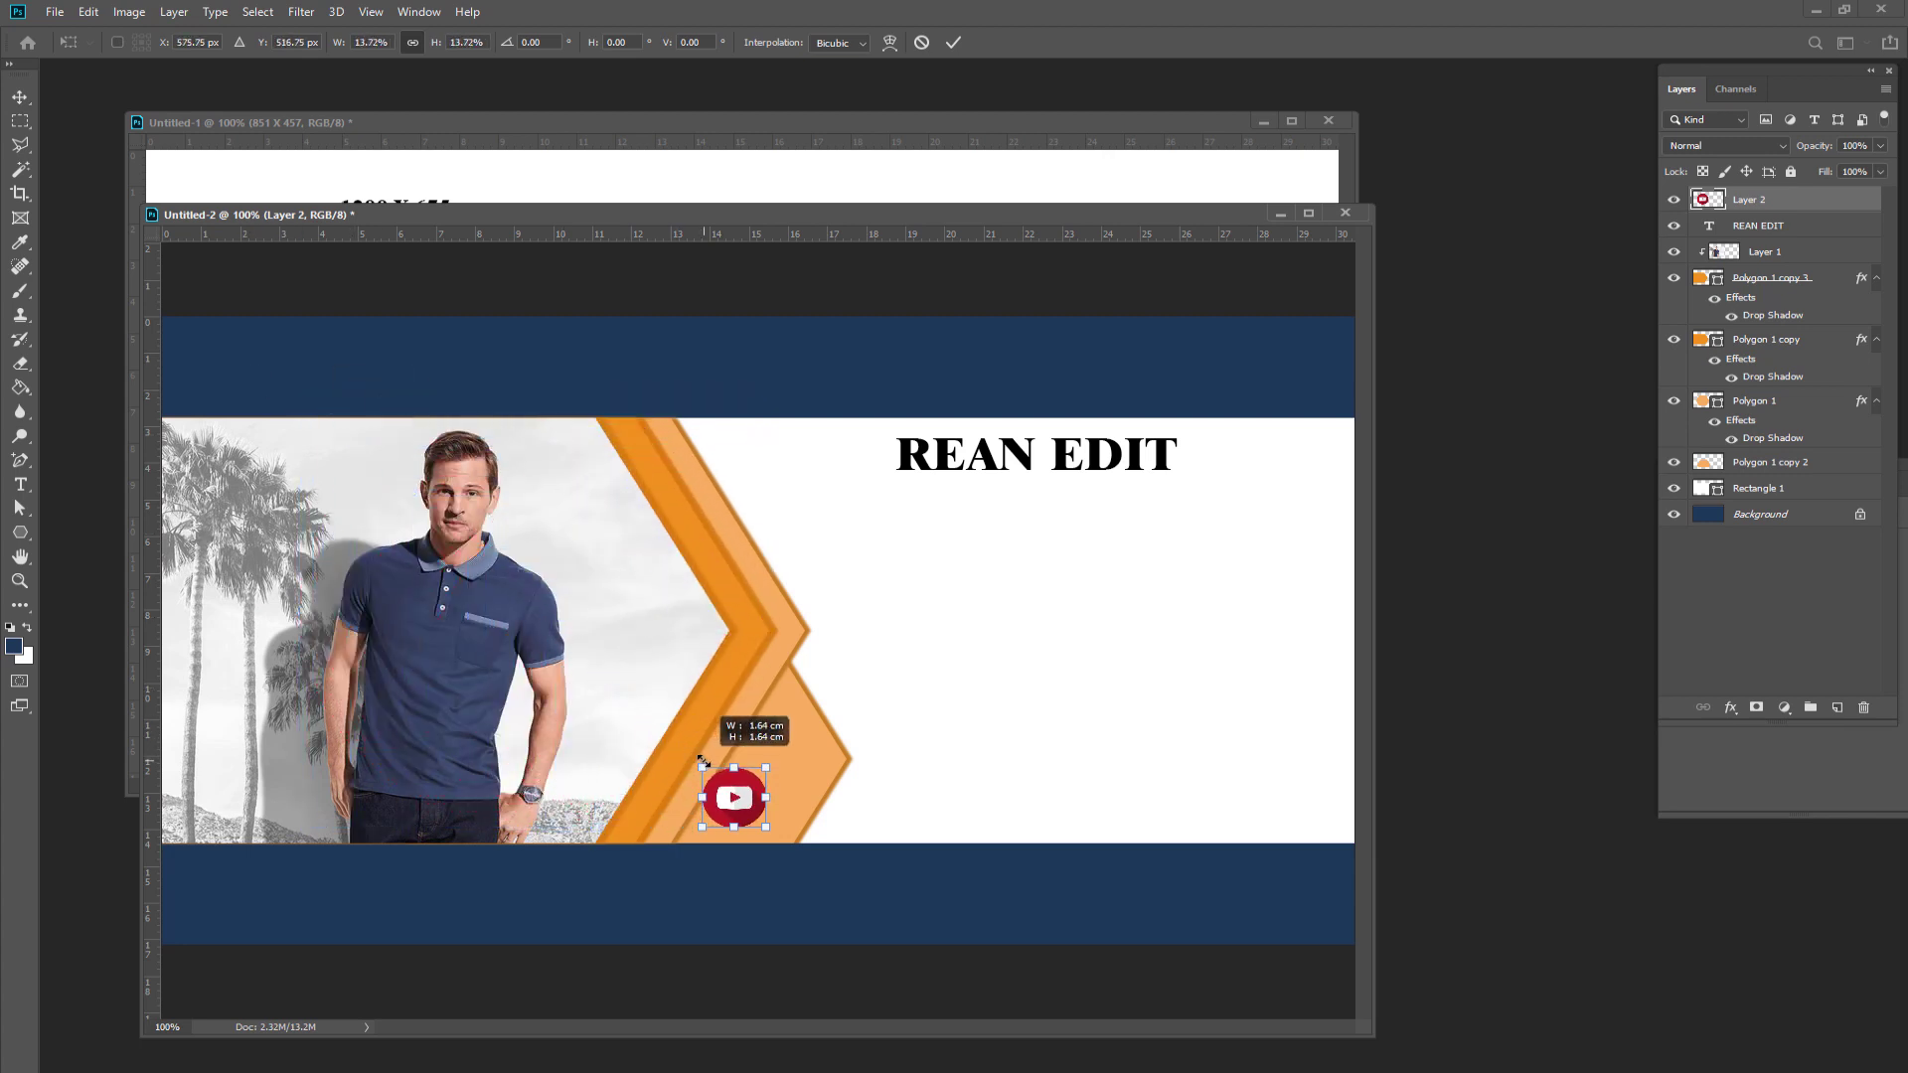
{"action": "key", "text": "Return"}
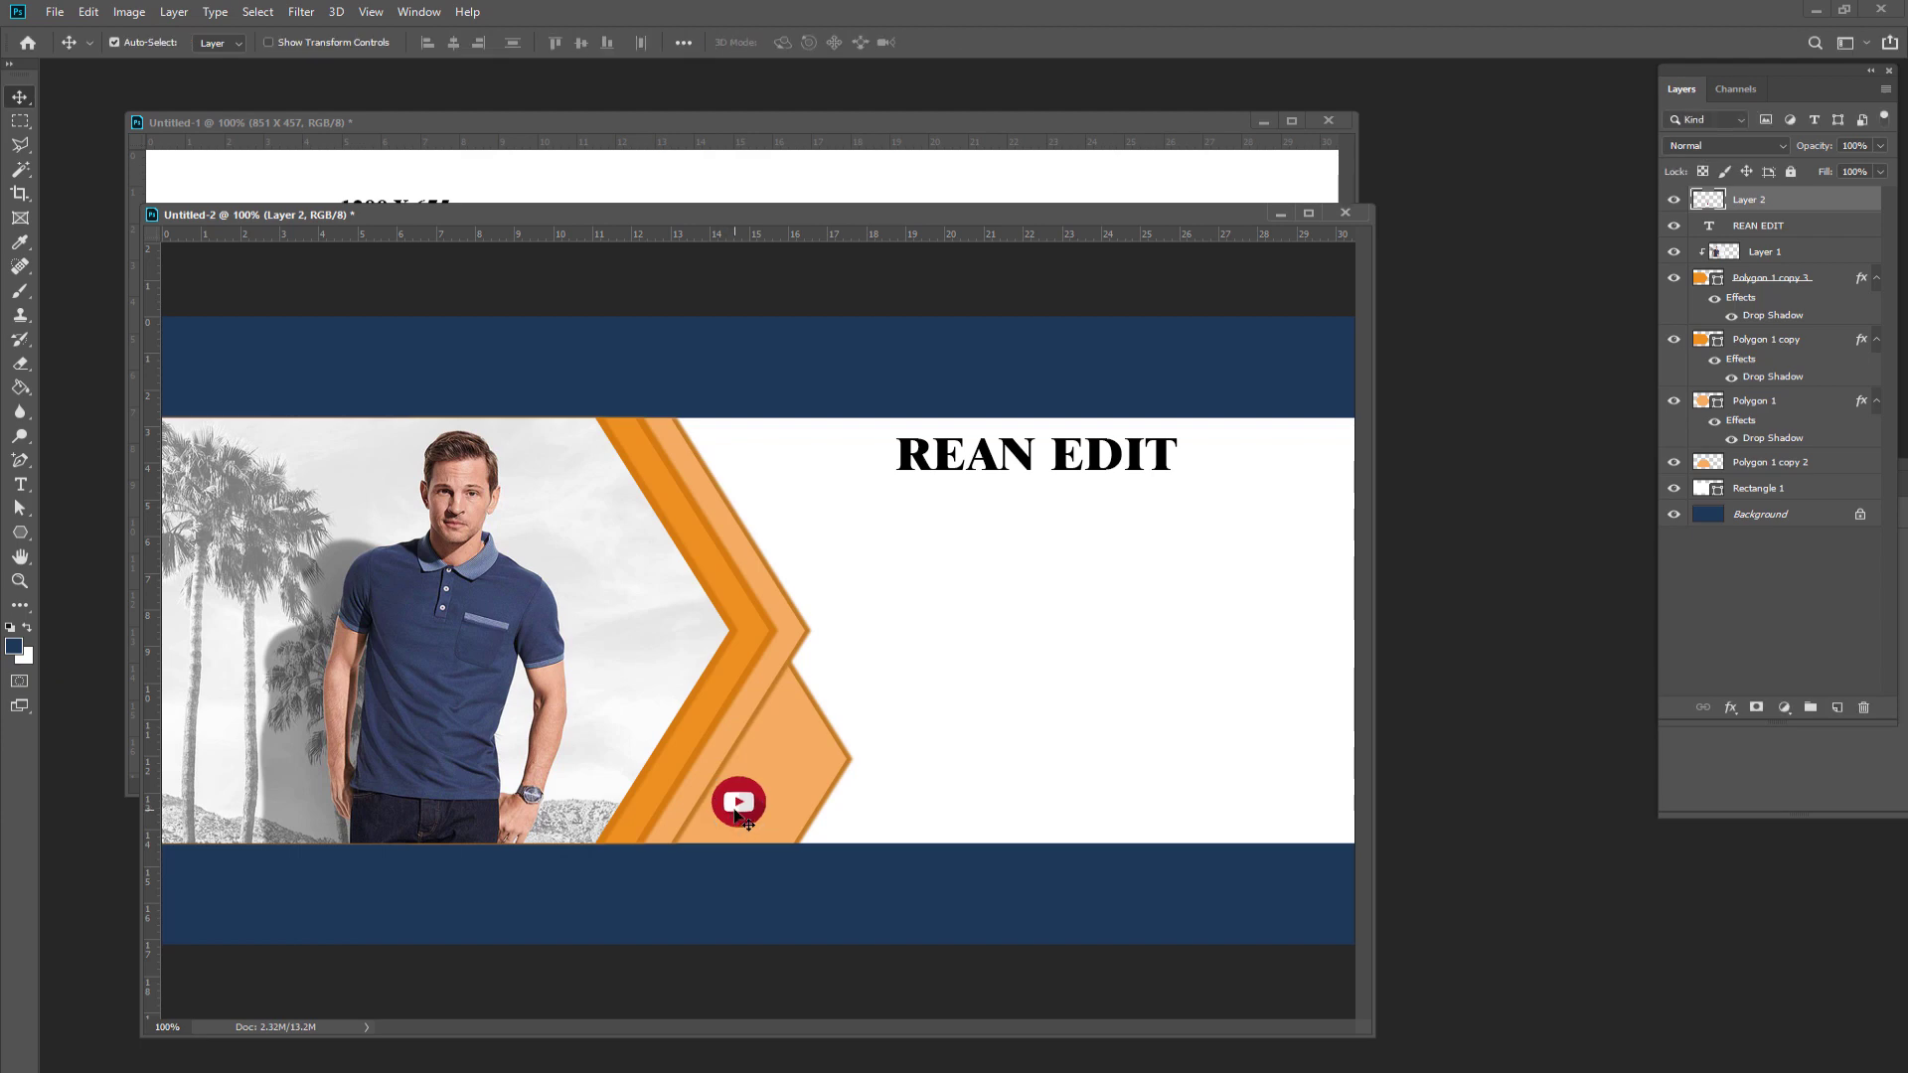
{"action": "left_click_drag", "start_coordinate": [737, 801], "coordinate": [992, 573]}
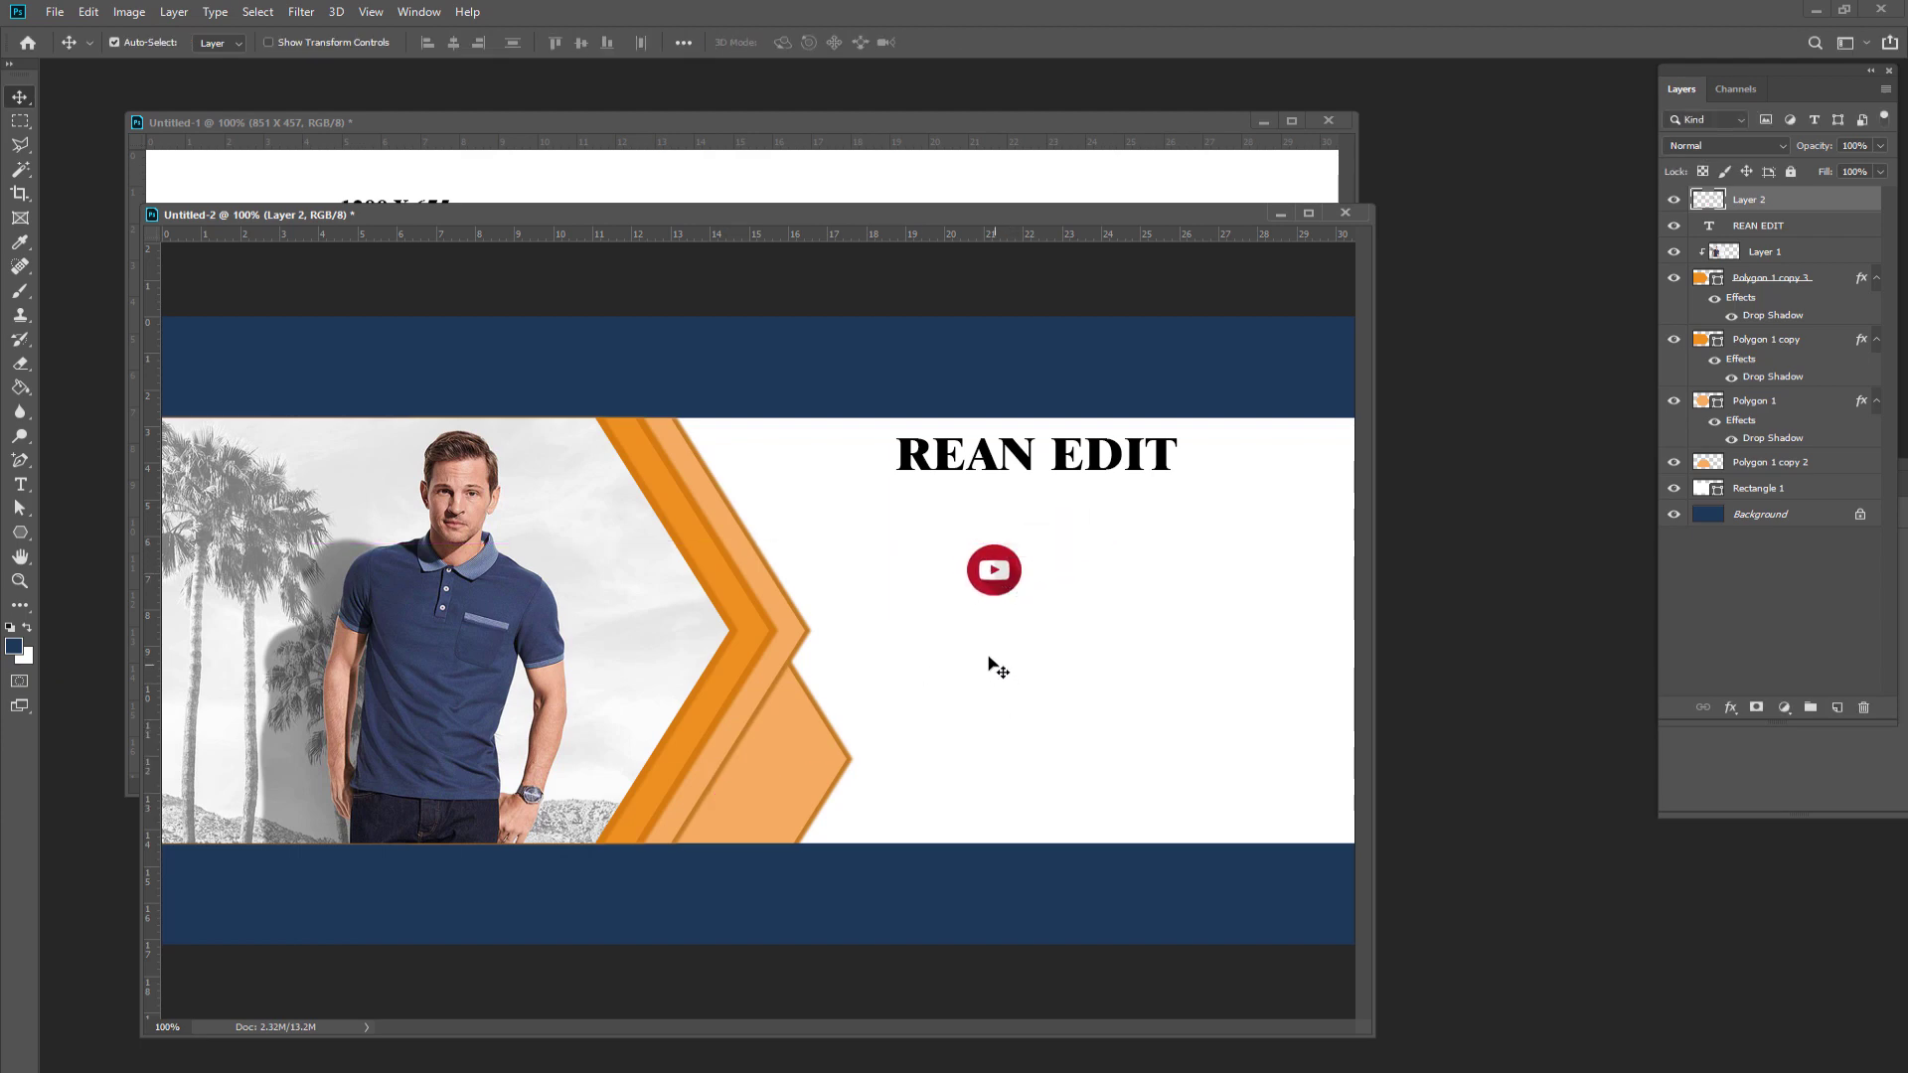
{"action": "left_click", "coordinate": [1020, 453]}
- Copy the title beside the YouTube icon and bring Facebook.png into the banner, closing the original
{"action": "left_click_drag", "start_coordinate": [1028, 463], "coordinate": [1150, 577]}
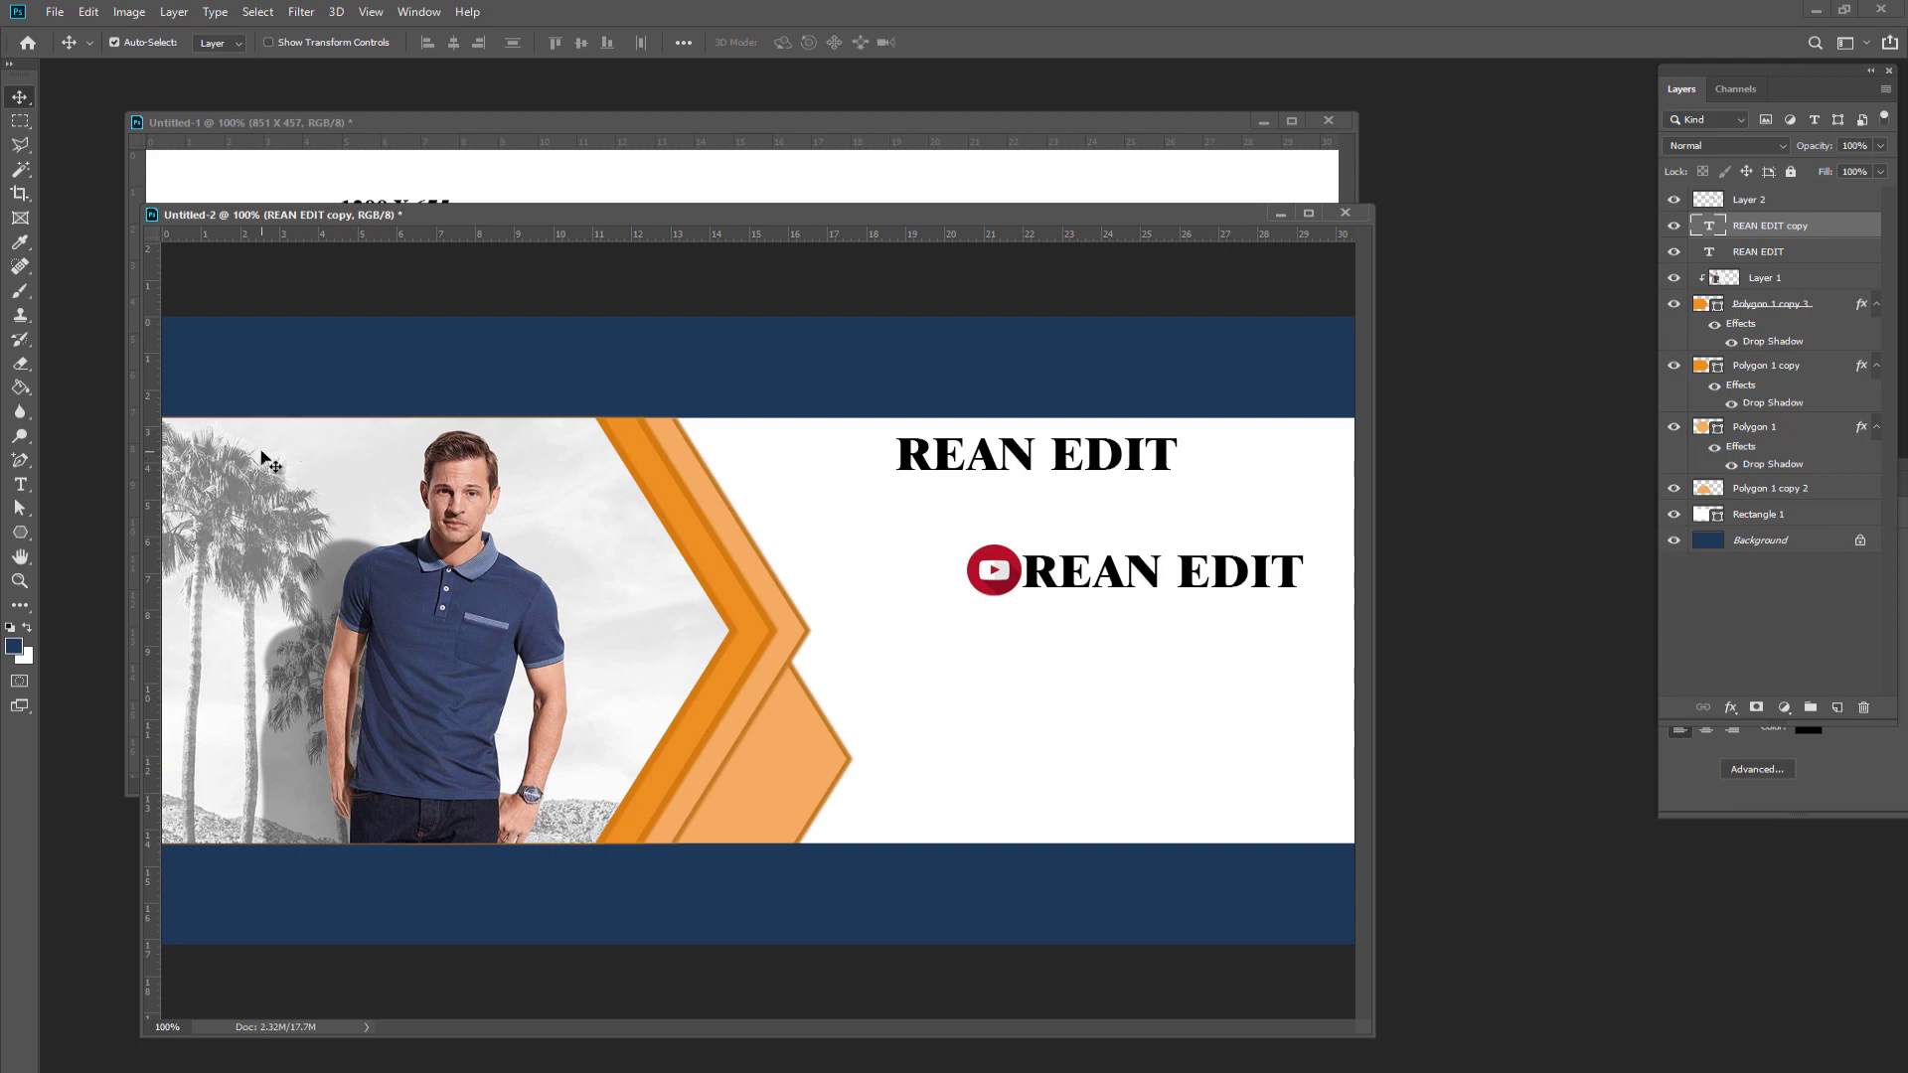
{"action": "double_click", "coordinate": [54, 185]}
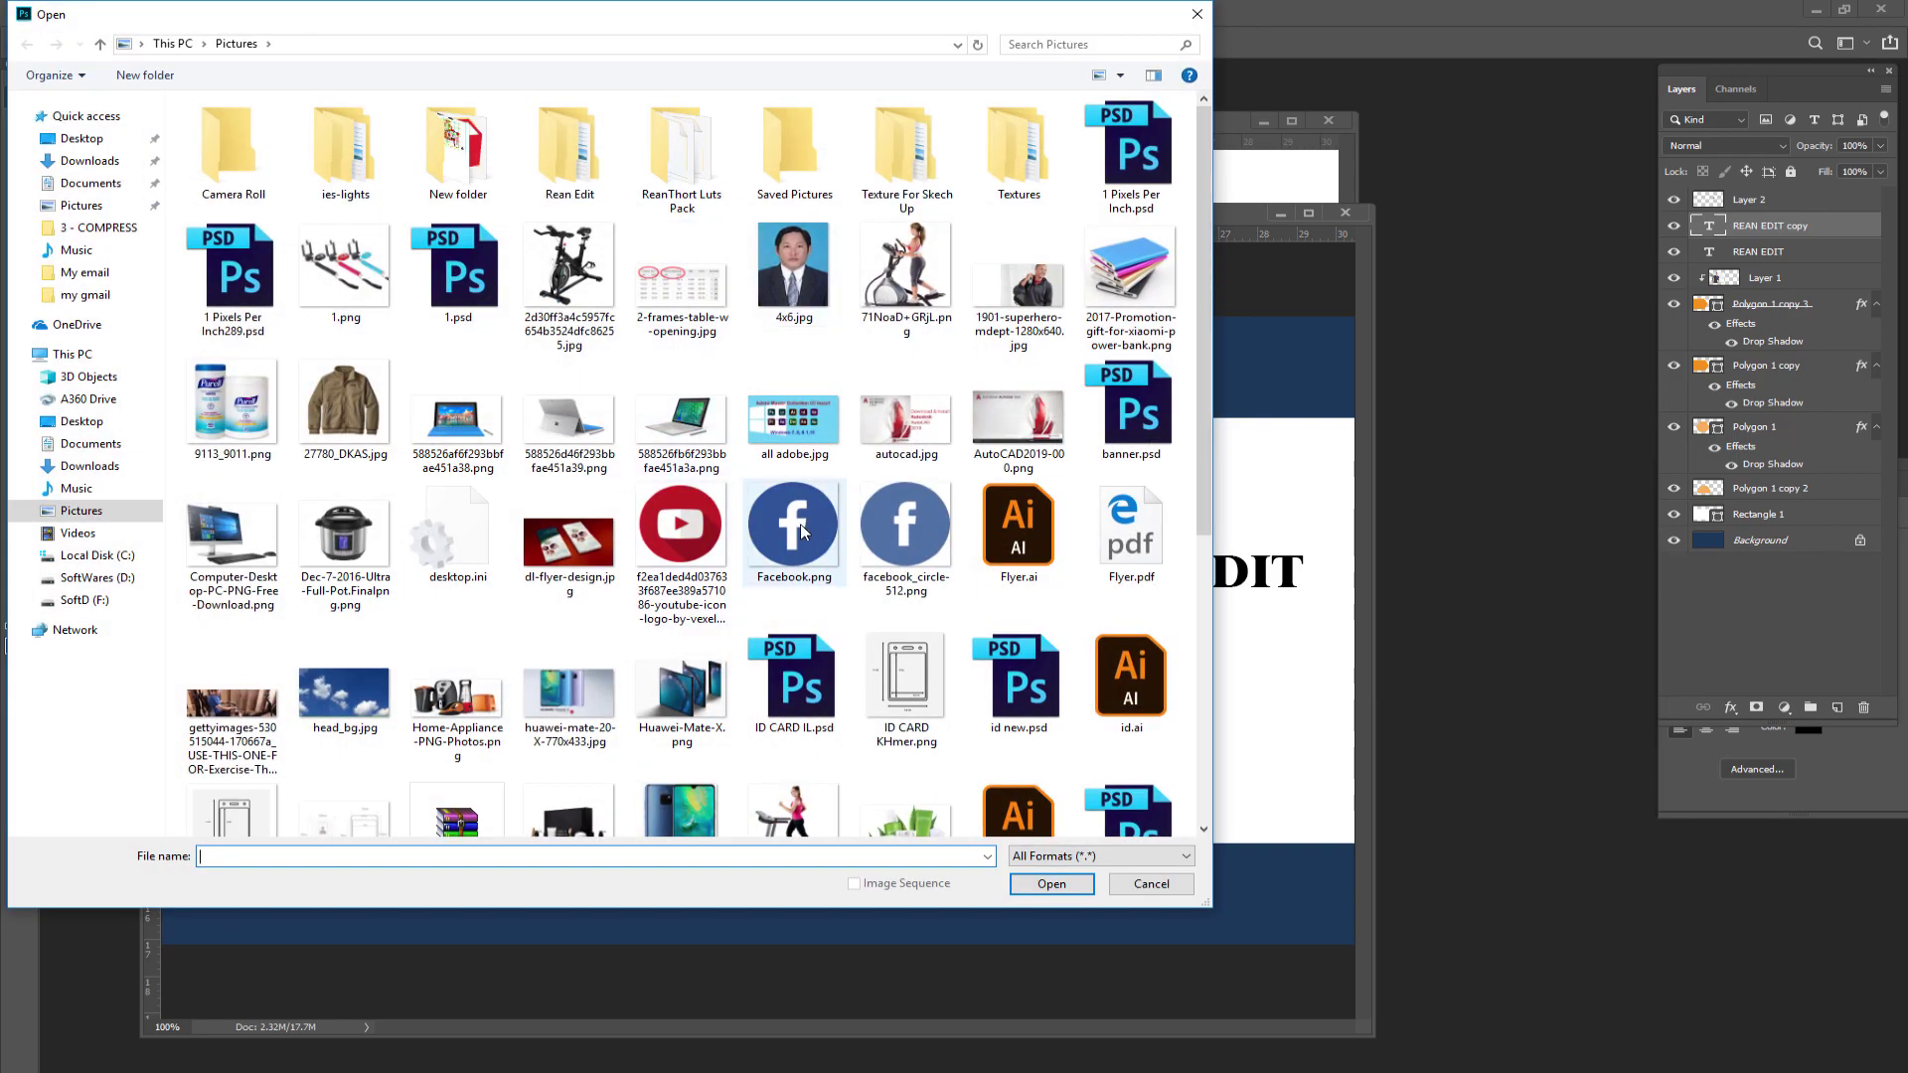
{"action": "double_click", "coordinate": [804, 531]}
{"action": "left_click_drag", "start_coordinate": [516, 408], "coordinate": [502, 515]}
{"action": "left_click", "coordinate": [527, 234]}
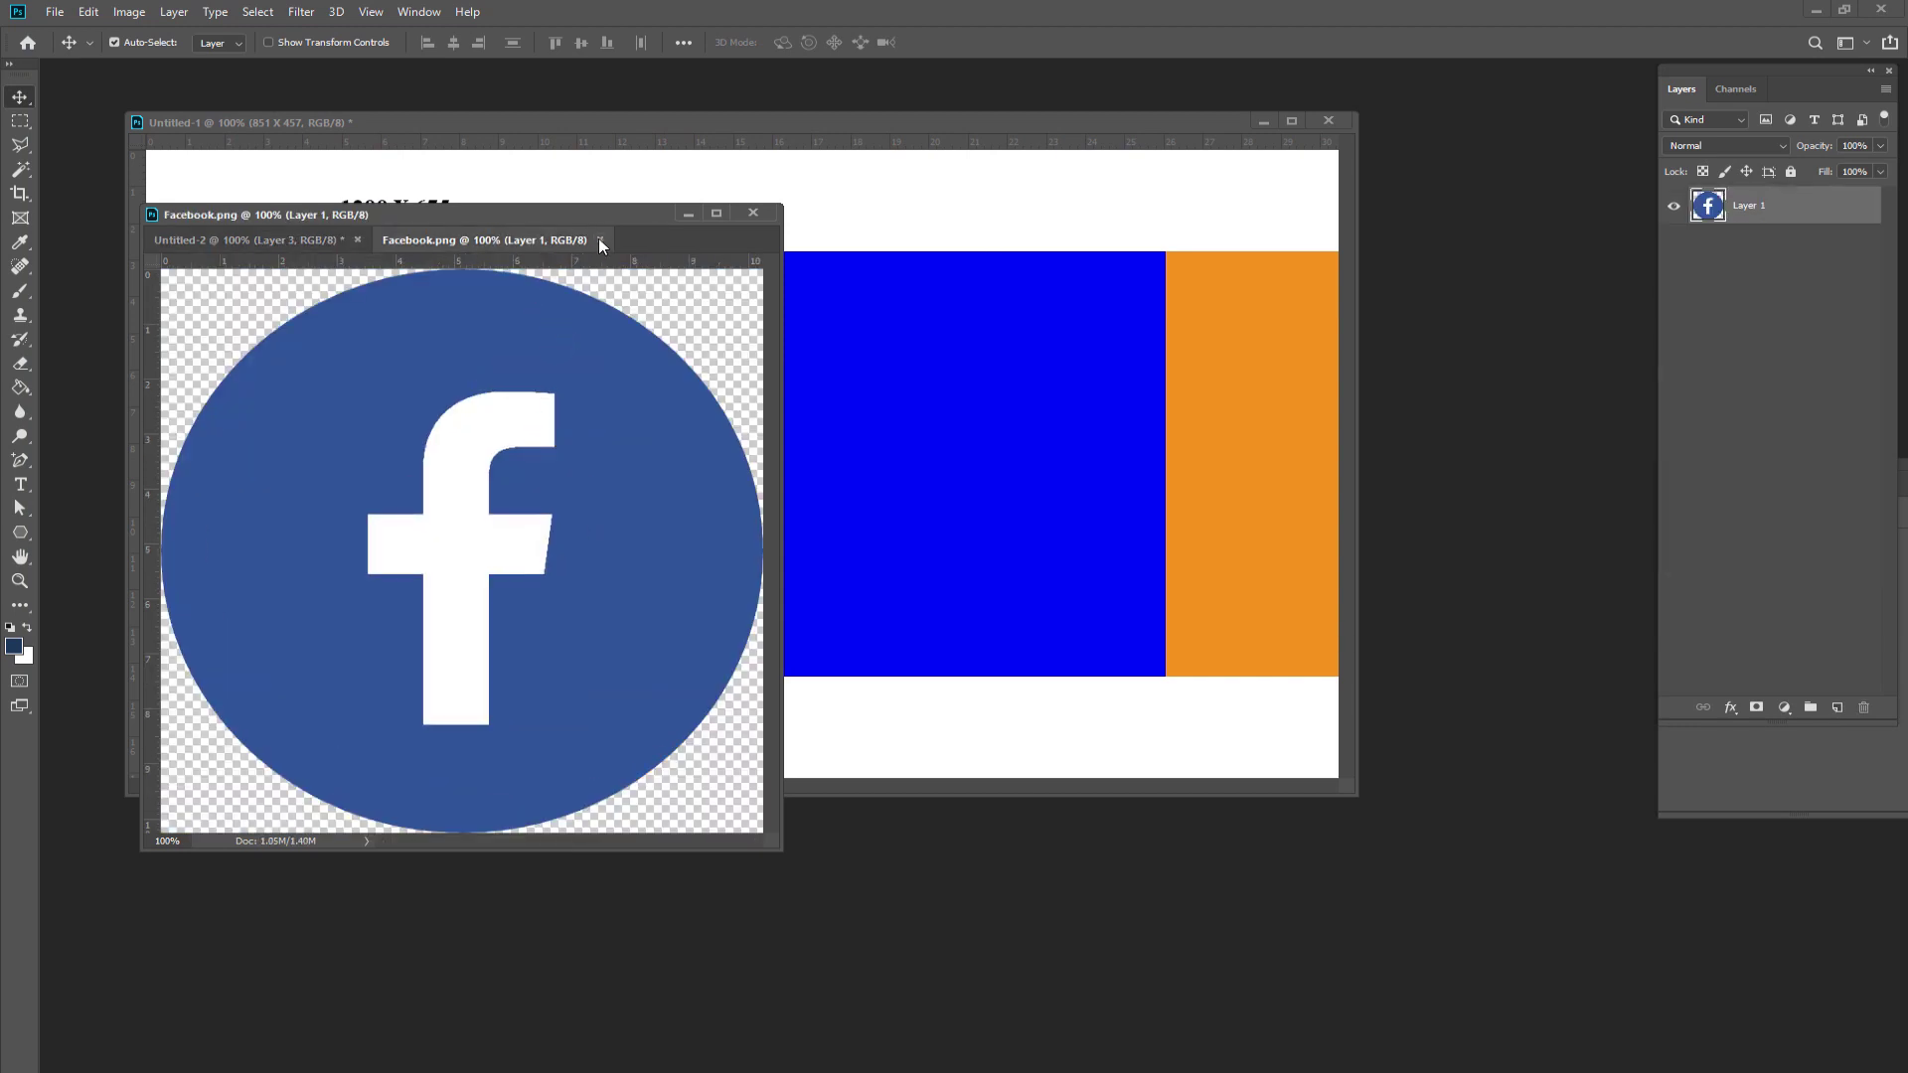
{"action": "left_click", "coordinate": [600, 241]}
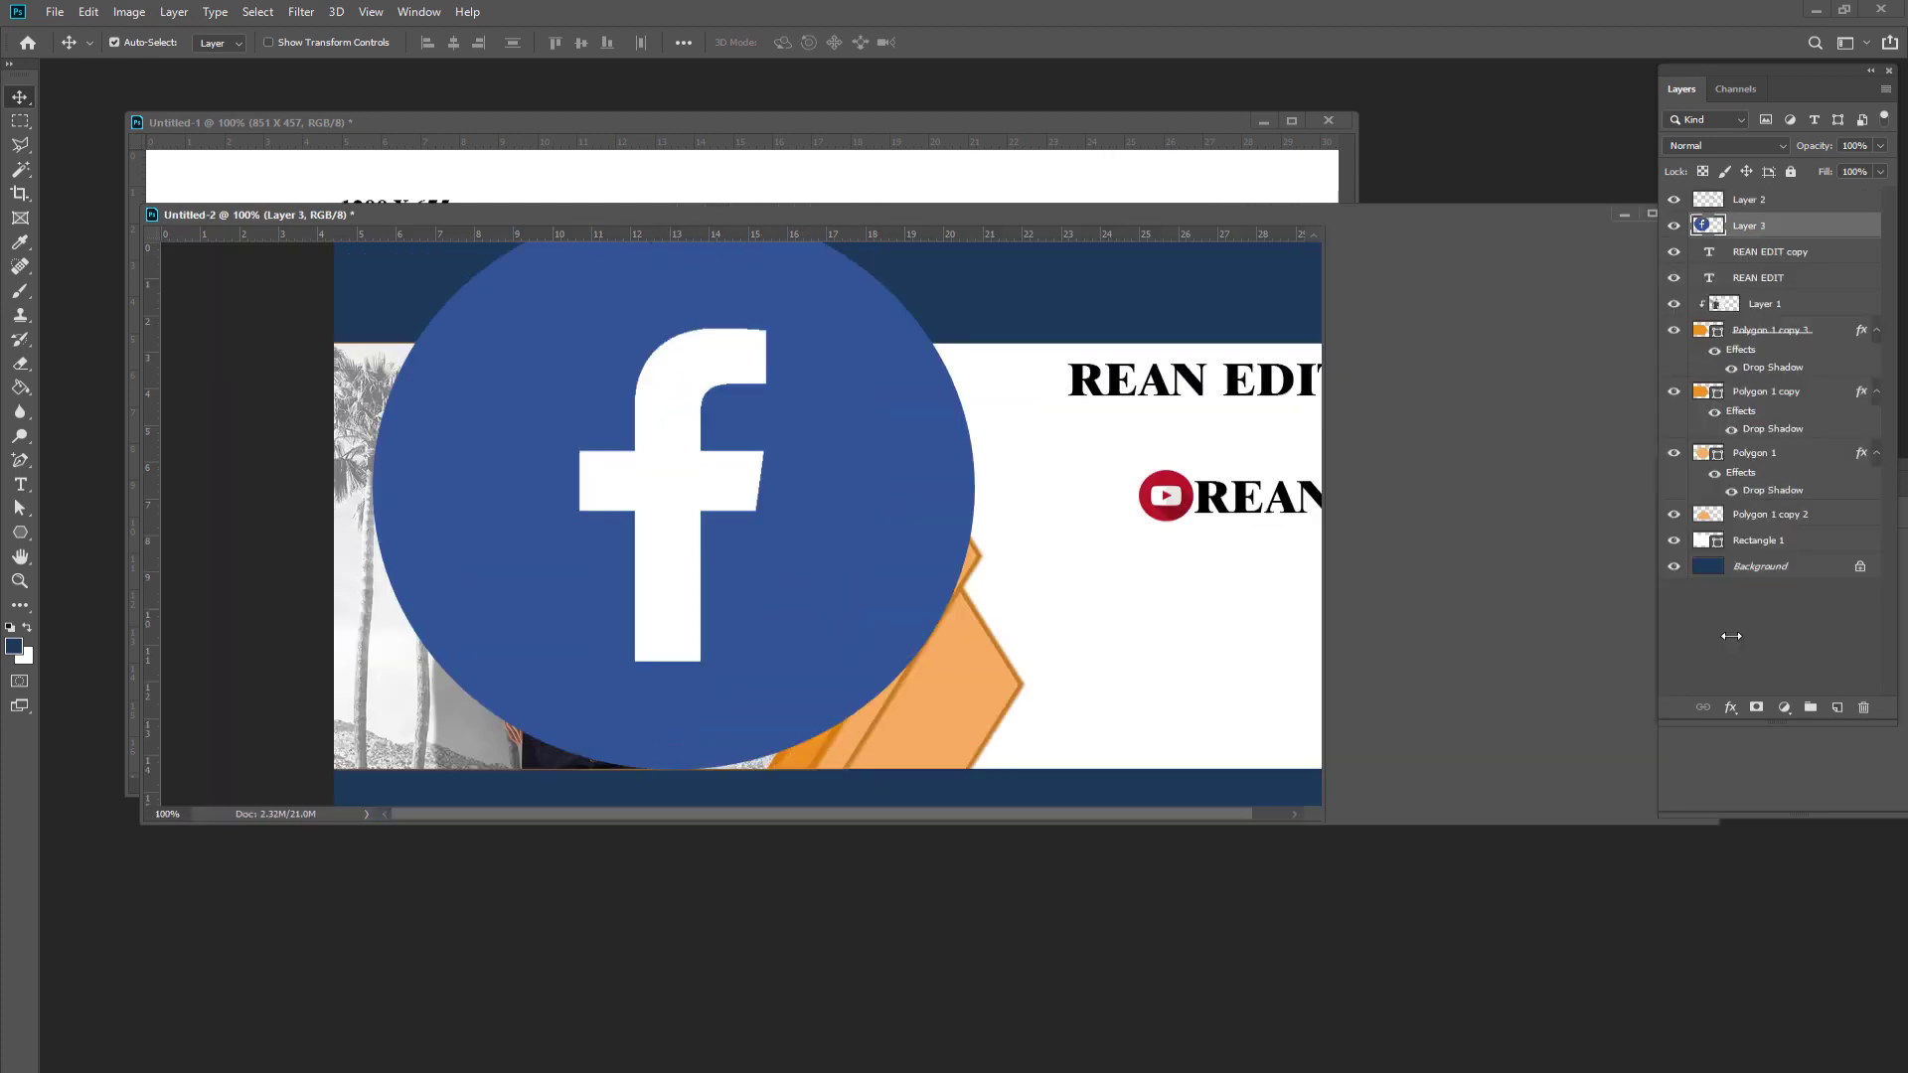
{"action": "left_click_drag", "start_coordinate": [784, 433], "coordinate": [1470, 669]}
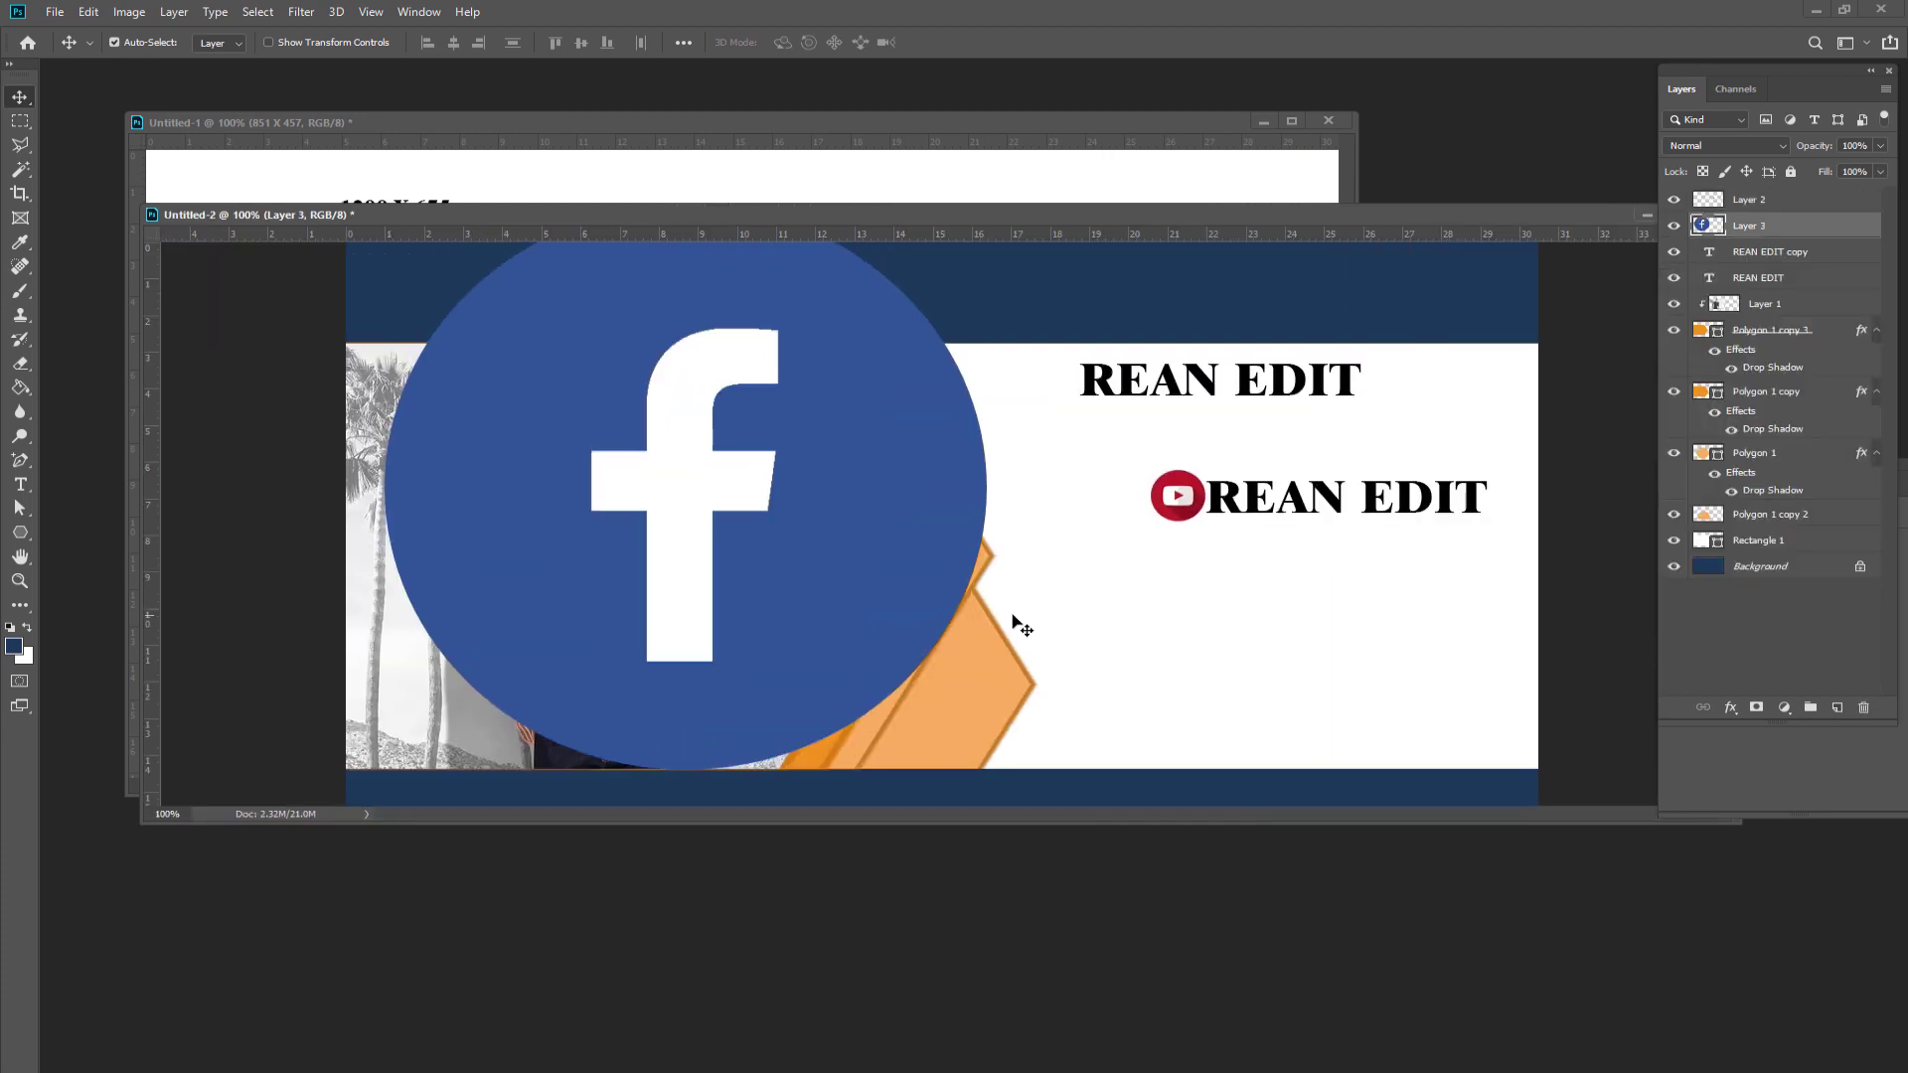
- Shrink the Facebook logo below the YouTube icon and copy the REAN EDIT label beside it
{"action": "key", "text": "ctrl+t"}
{"action": "left_click_drag", "start_coordinate": [813, 468], "coordinate": [950, 525]}
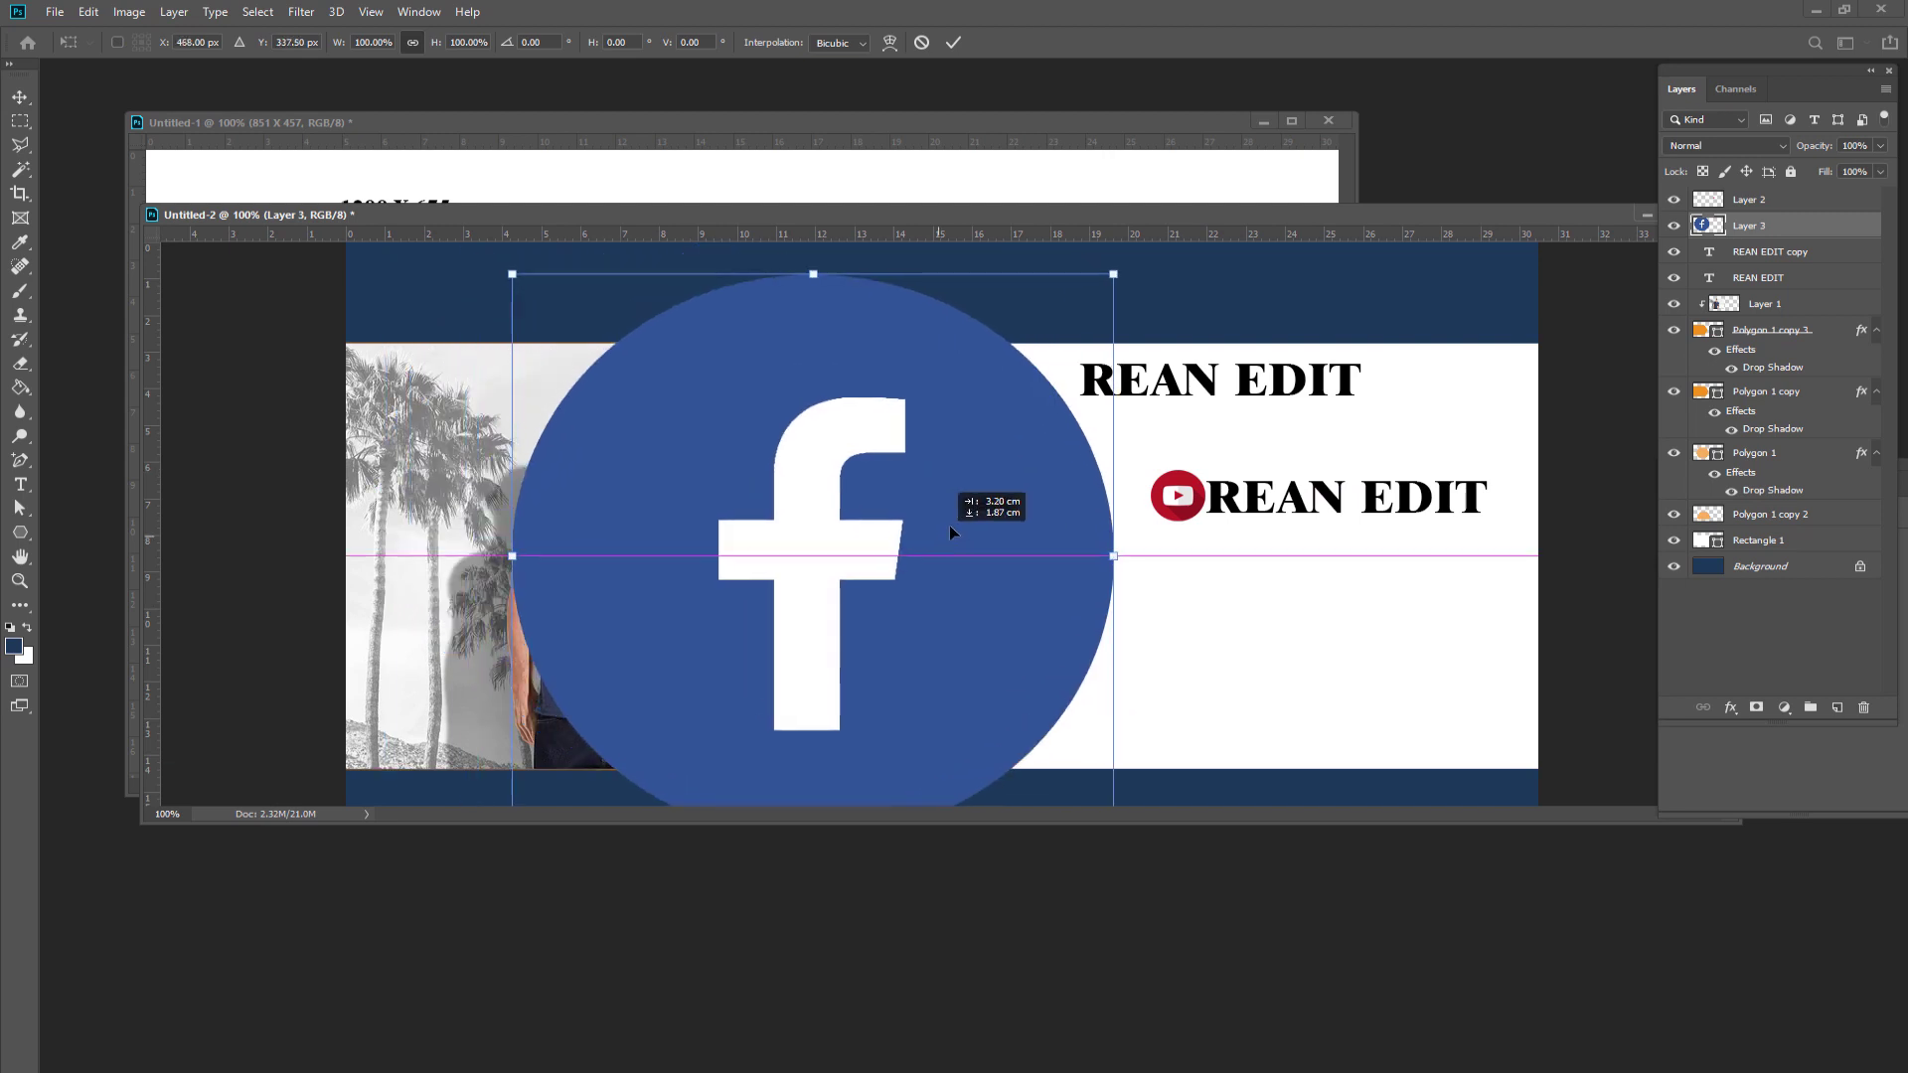
{"action": "mouse_move", "coordinate": [1113, 274]}
{"action": "left_mouse_down"}
{"action": "mouse_move", "coordinate": [618, 740]}
{"action": "mouse_move", "coordinate": [1222, 593]}
{"action": "mouse_move", "coordinate": [1185, 576]}
{"action": "left_mouse_up"}
{"action": "key", "text": "Return"}
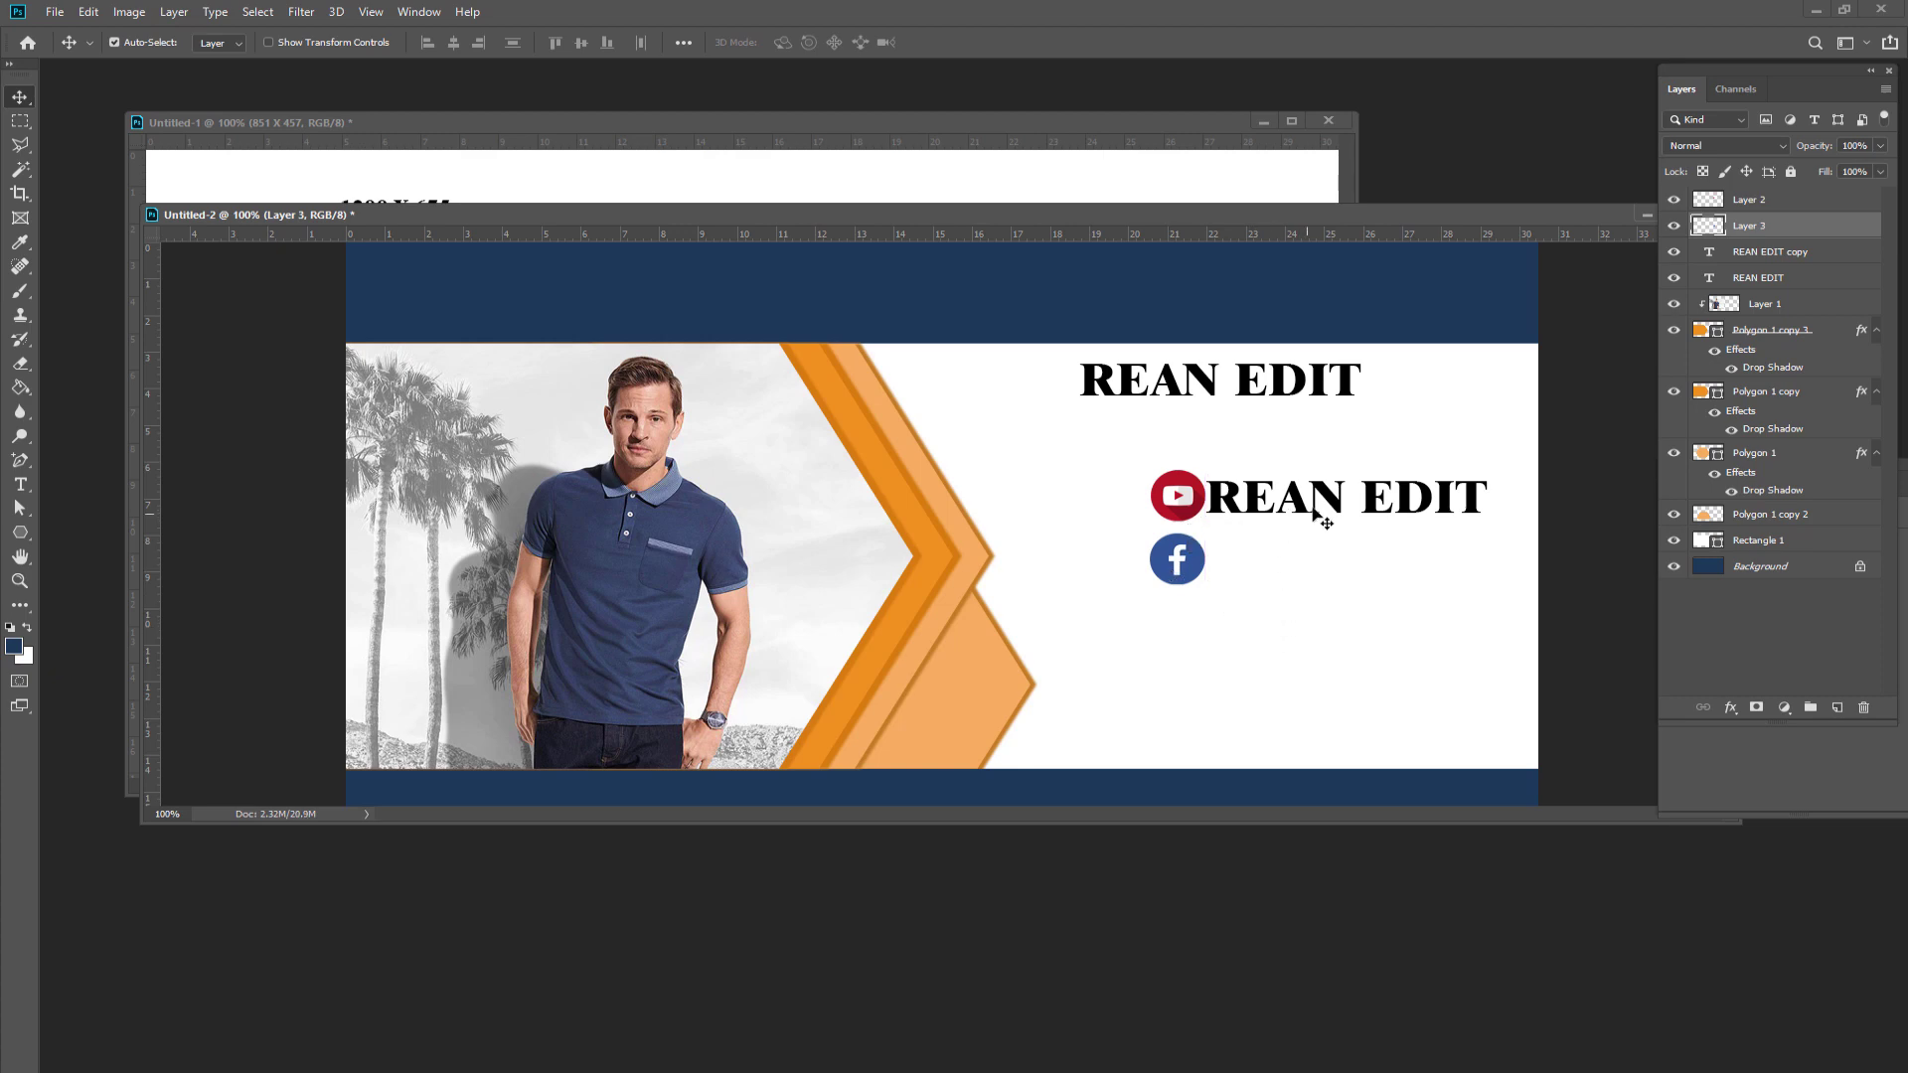
{"action": "left_click", "coordinate": [1332, 499]}
{"action": "left_click_drag", "start_coordinate": [1337, 509], "coordinate": [1336, 572]}
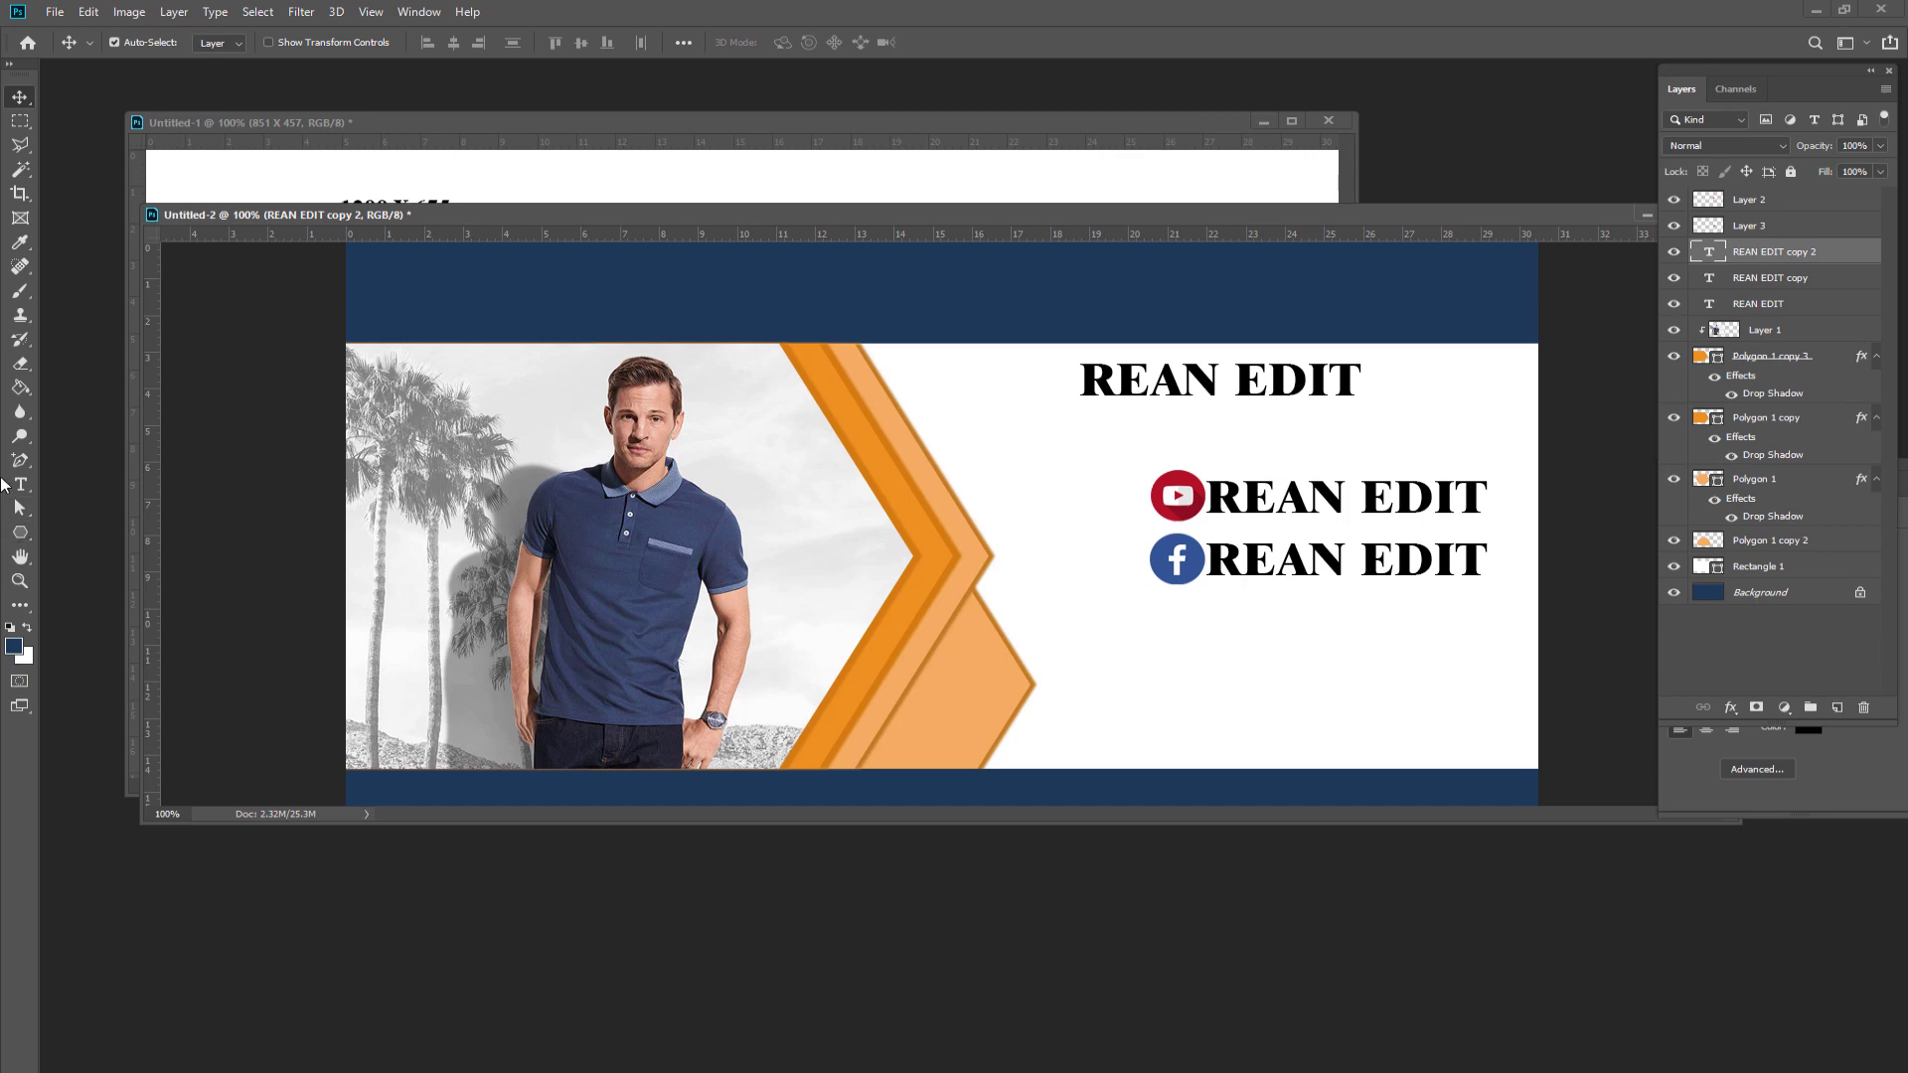
- Re-edit and commit the REAN EDIT label beside the Facebook icon as its own text layer
{"action": "left_click", "coordinate": [20, 484]}
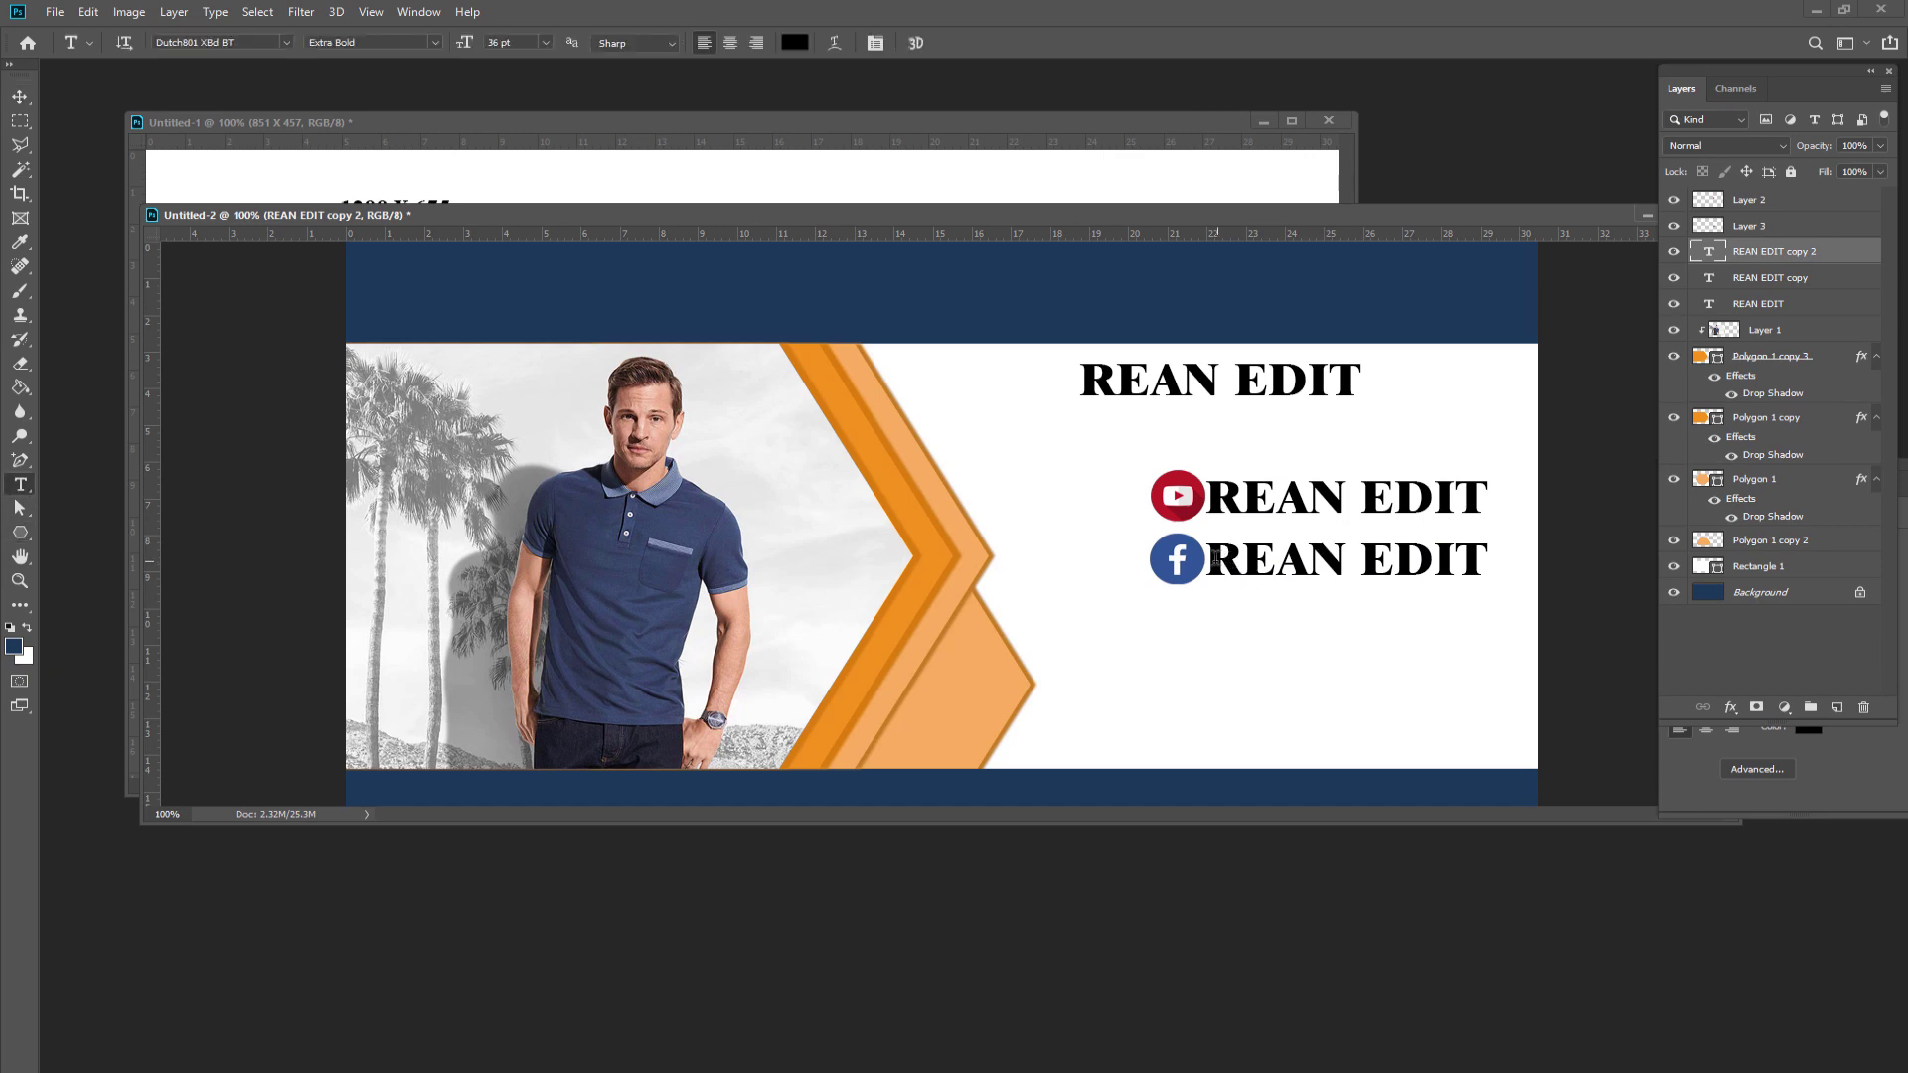
{"action": "mouse_move", "coordinate": [1214, 558]}
{"action": "left_mouse_down"}
{"action": "mouse_move", "coordinate": [1479, 562]}
{"action": "mouse_move", "coordinate": [1242, 562]}
{"action": "left_mouse_up"}
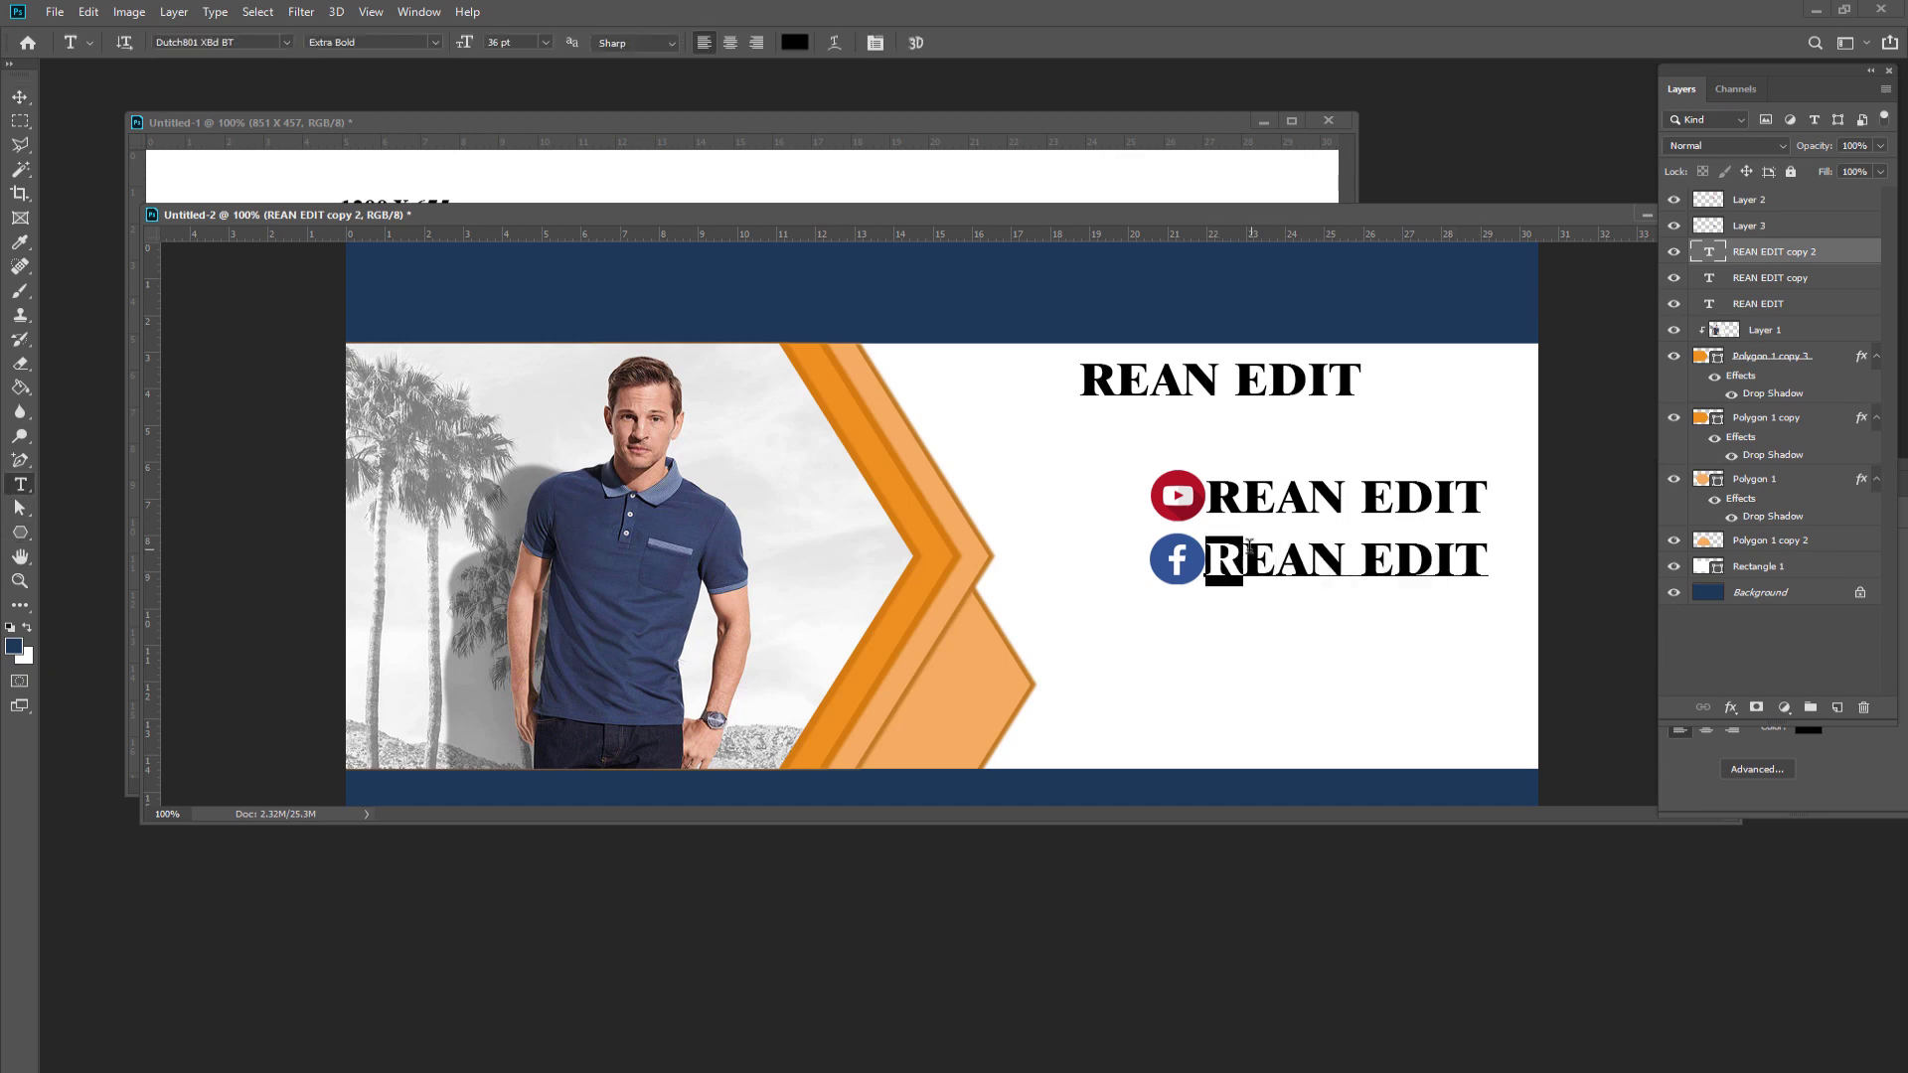
{"action": "left_click", "coordinate": [1292, 564]}
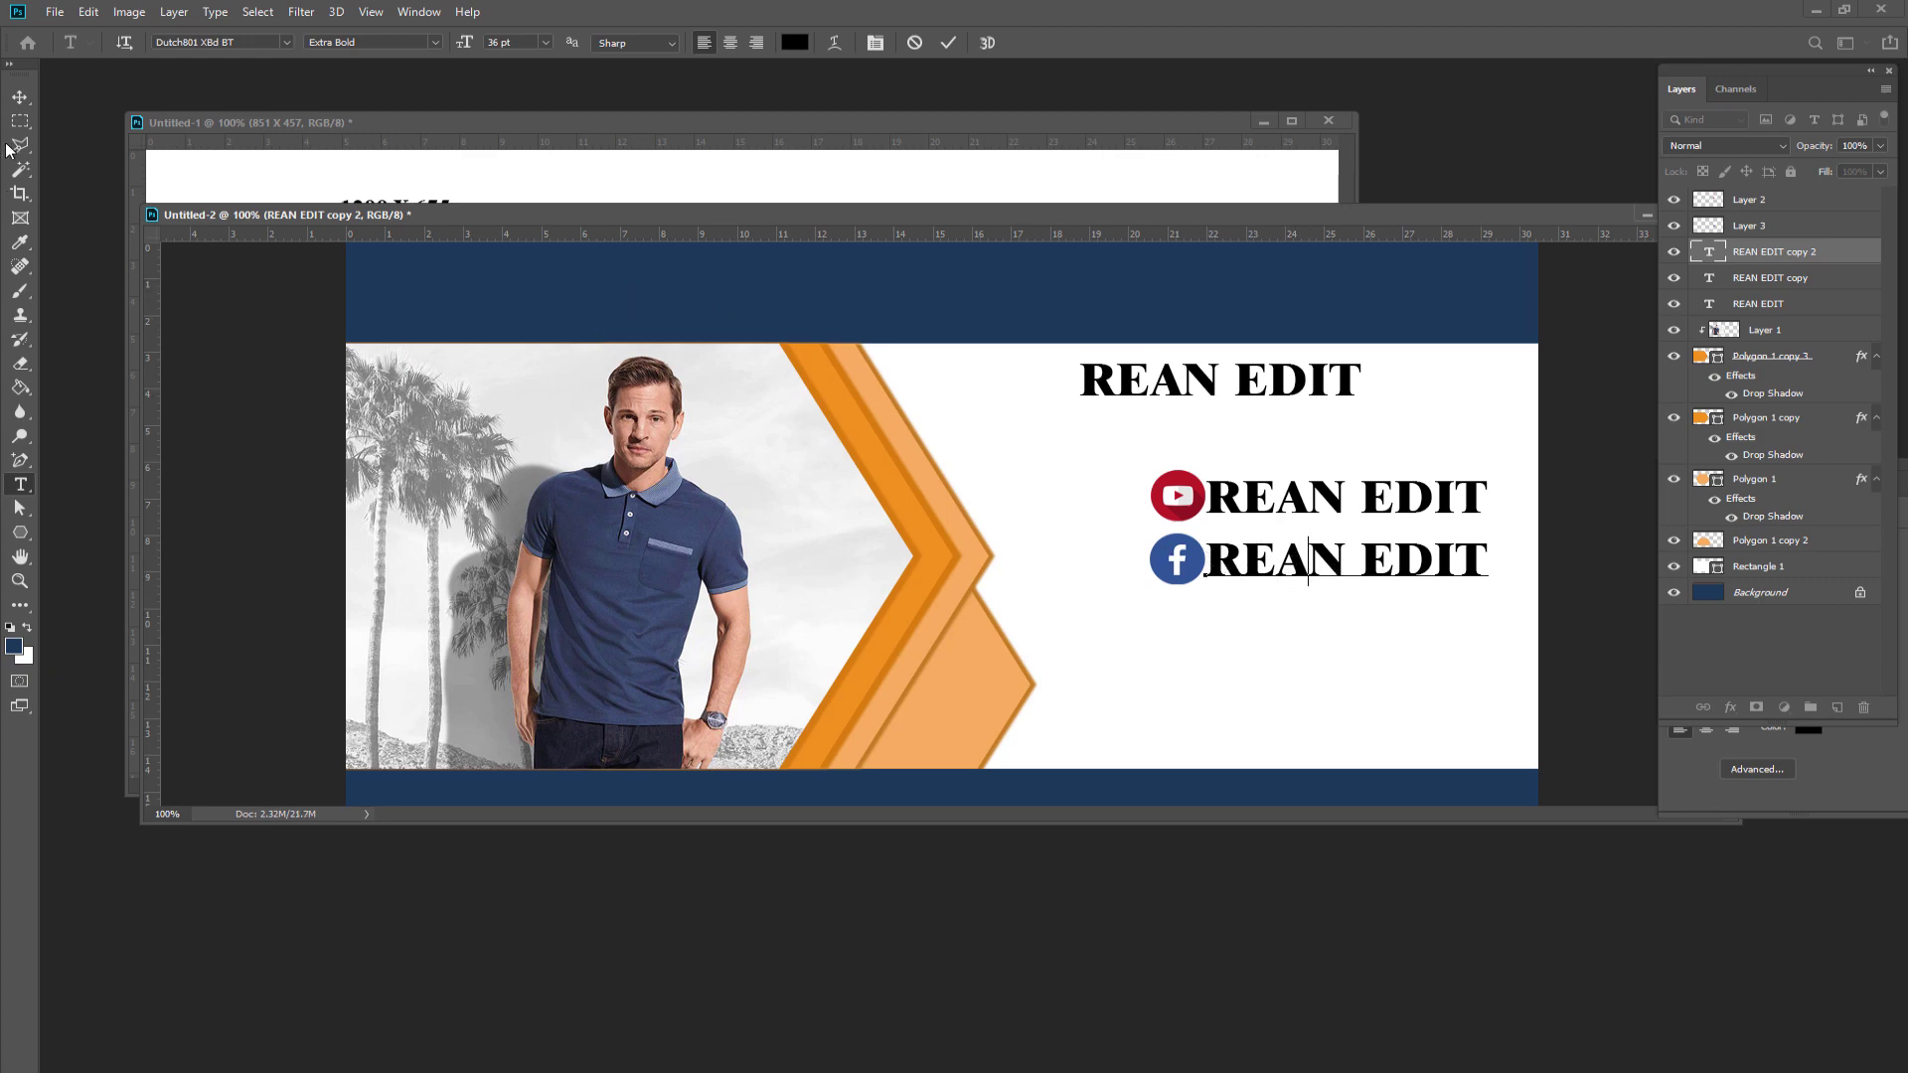
{"action": "left_click", "coordinate": [20, 96]}
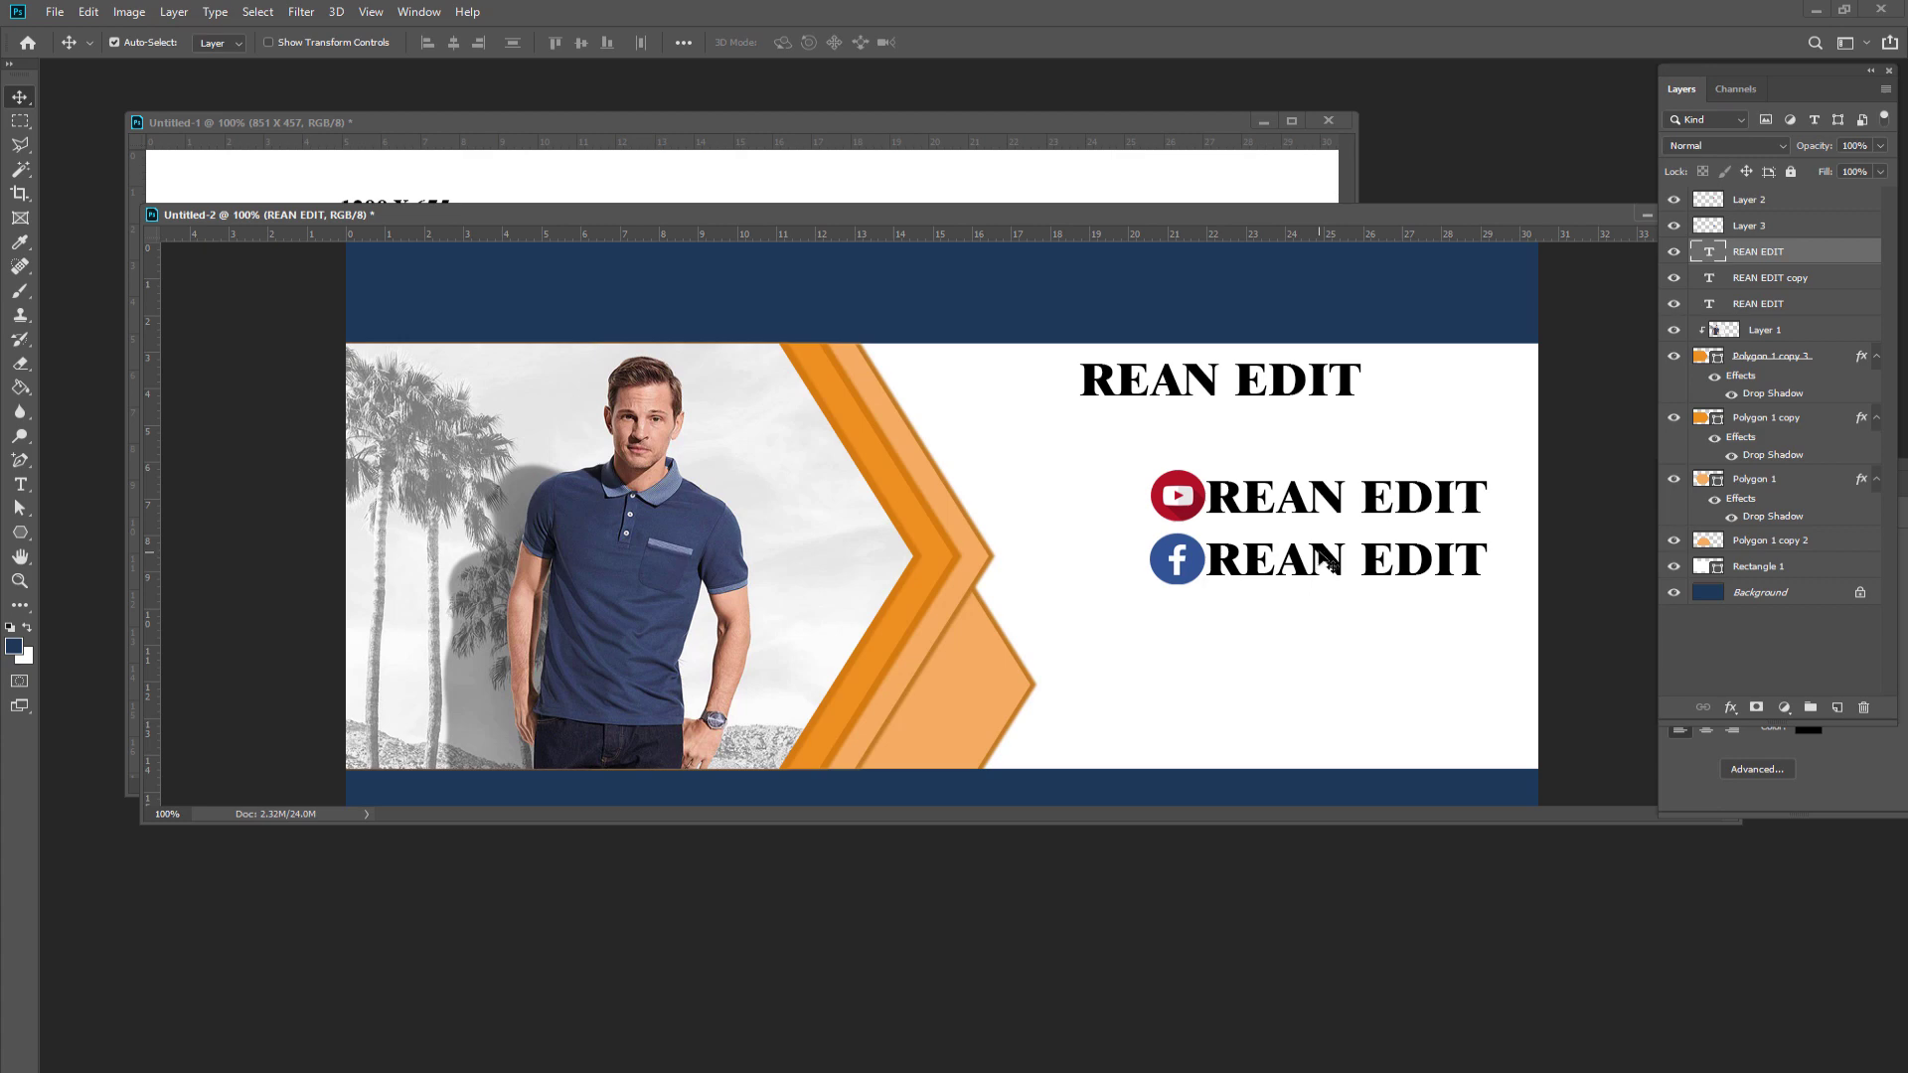
{"action": "left_click", "coordinate": [175, 12]}
{"action": "mouse_move", "coordinate": [201, 194]}
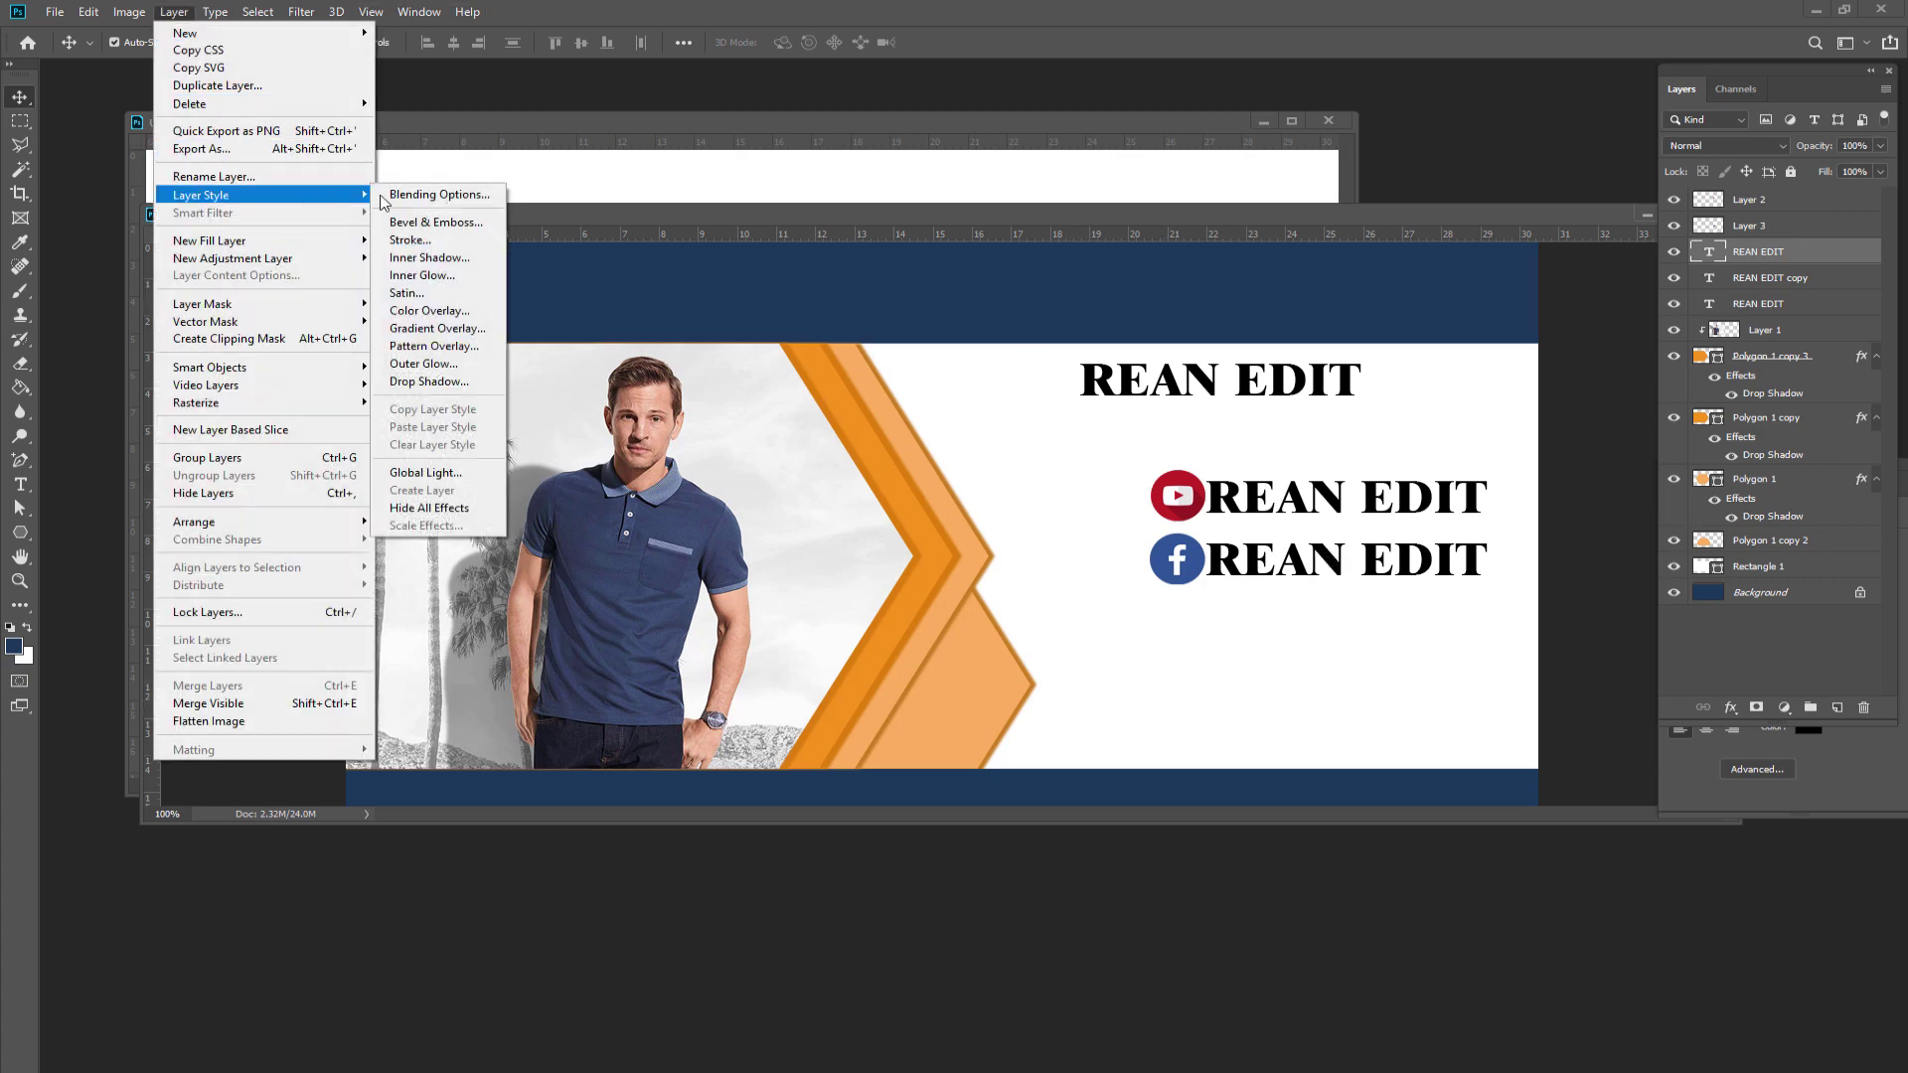
- Give the Facebook-row label a Chisel Hard Bevel & Emboss with 5 px size
{"action": "left_click", "coordinate": [428, 223]}
{"action": "mouse_move", "coordinate": [1143, 392]}
{"action": "left_mouse_down"}
{"action": "mouse_move", "coordinate": [569, 677]}
{"action": "mouse_move", "coordinate": [545, 534]}
{"action": "left_mouse_up"}
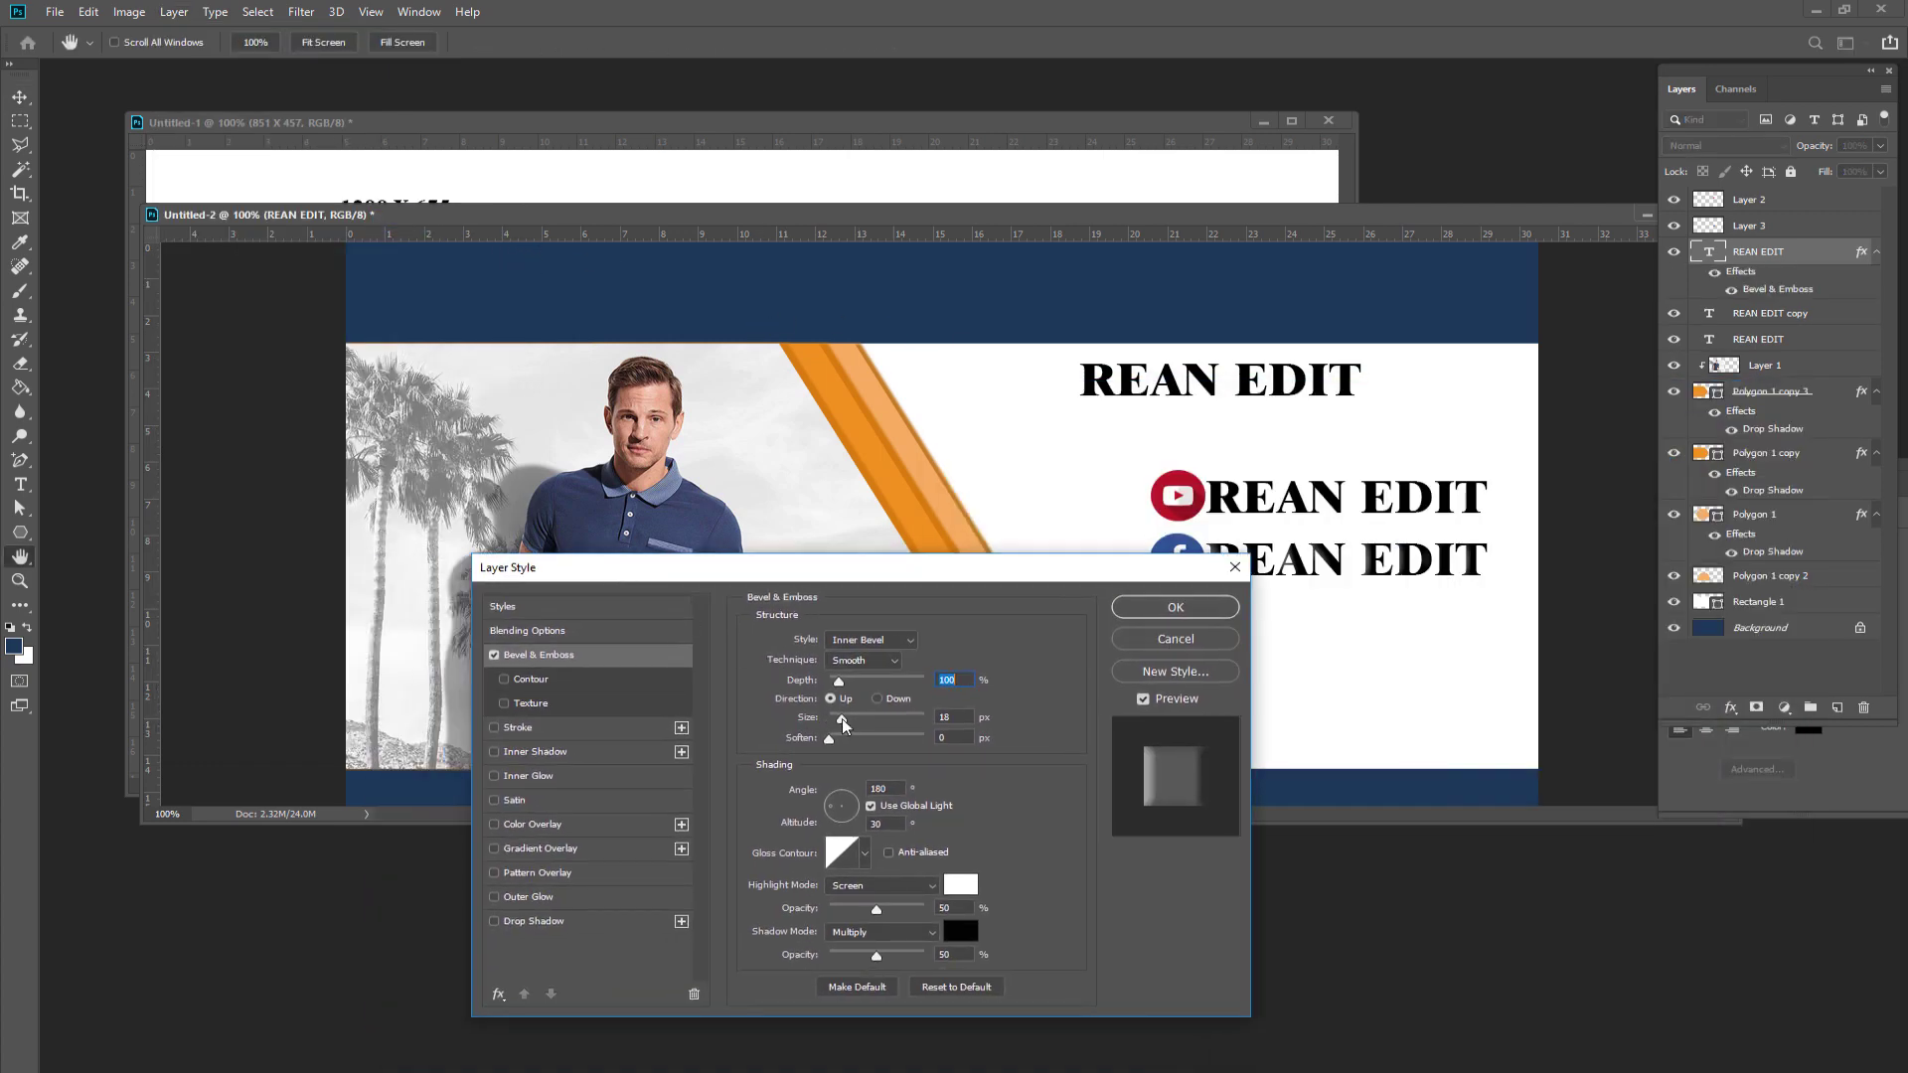
{"action": "left_click_drag", "start_coordinate": [843, 725], "coordinate": [833, 725]}
{"action": "left_click_drag", "start_coordinate": [843, 681], "coordinate": [851, 681]}
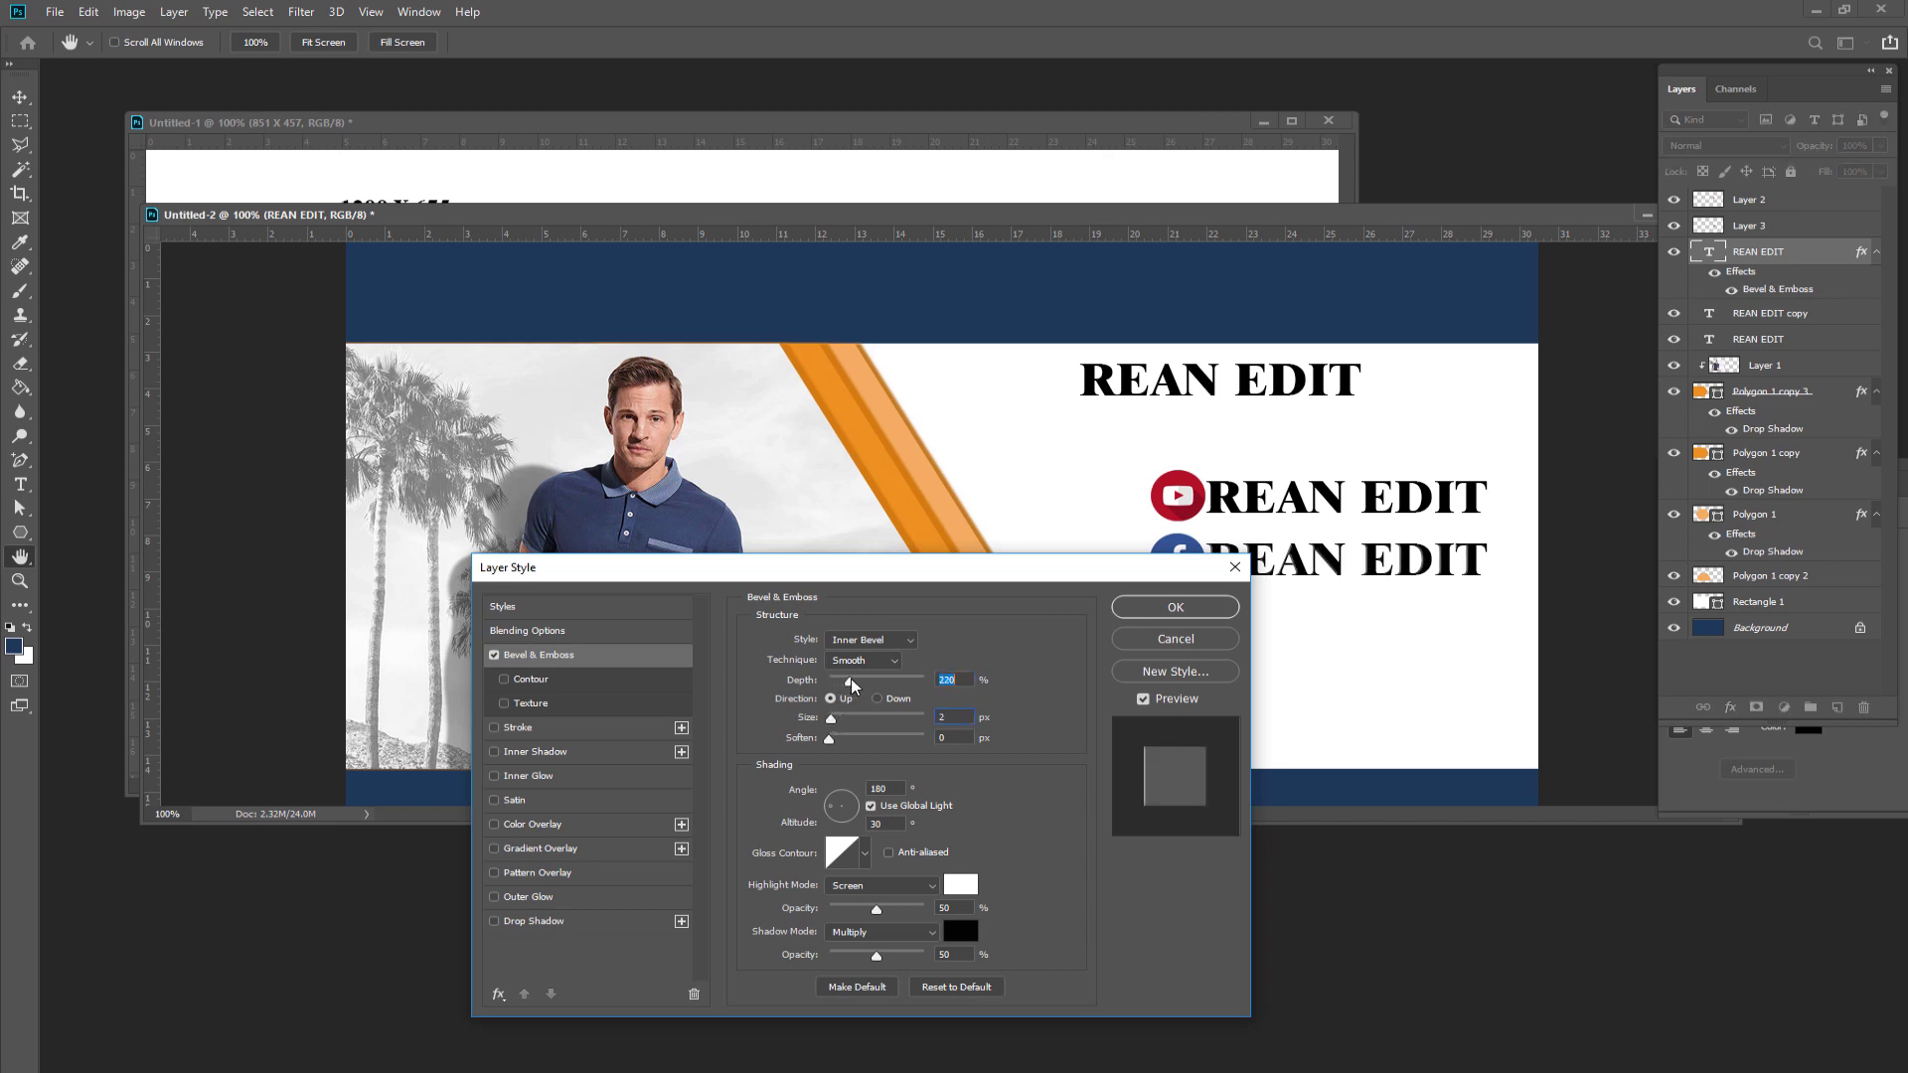
{"action": "left_click", "coordinate": [868, 661]}
{"action": "left_click", "coordinate": [863, 690]}
{"action": "left_click_drag", "start_coordinate": [945, 571], "coordinate": [811, 527]}
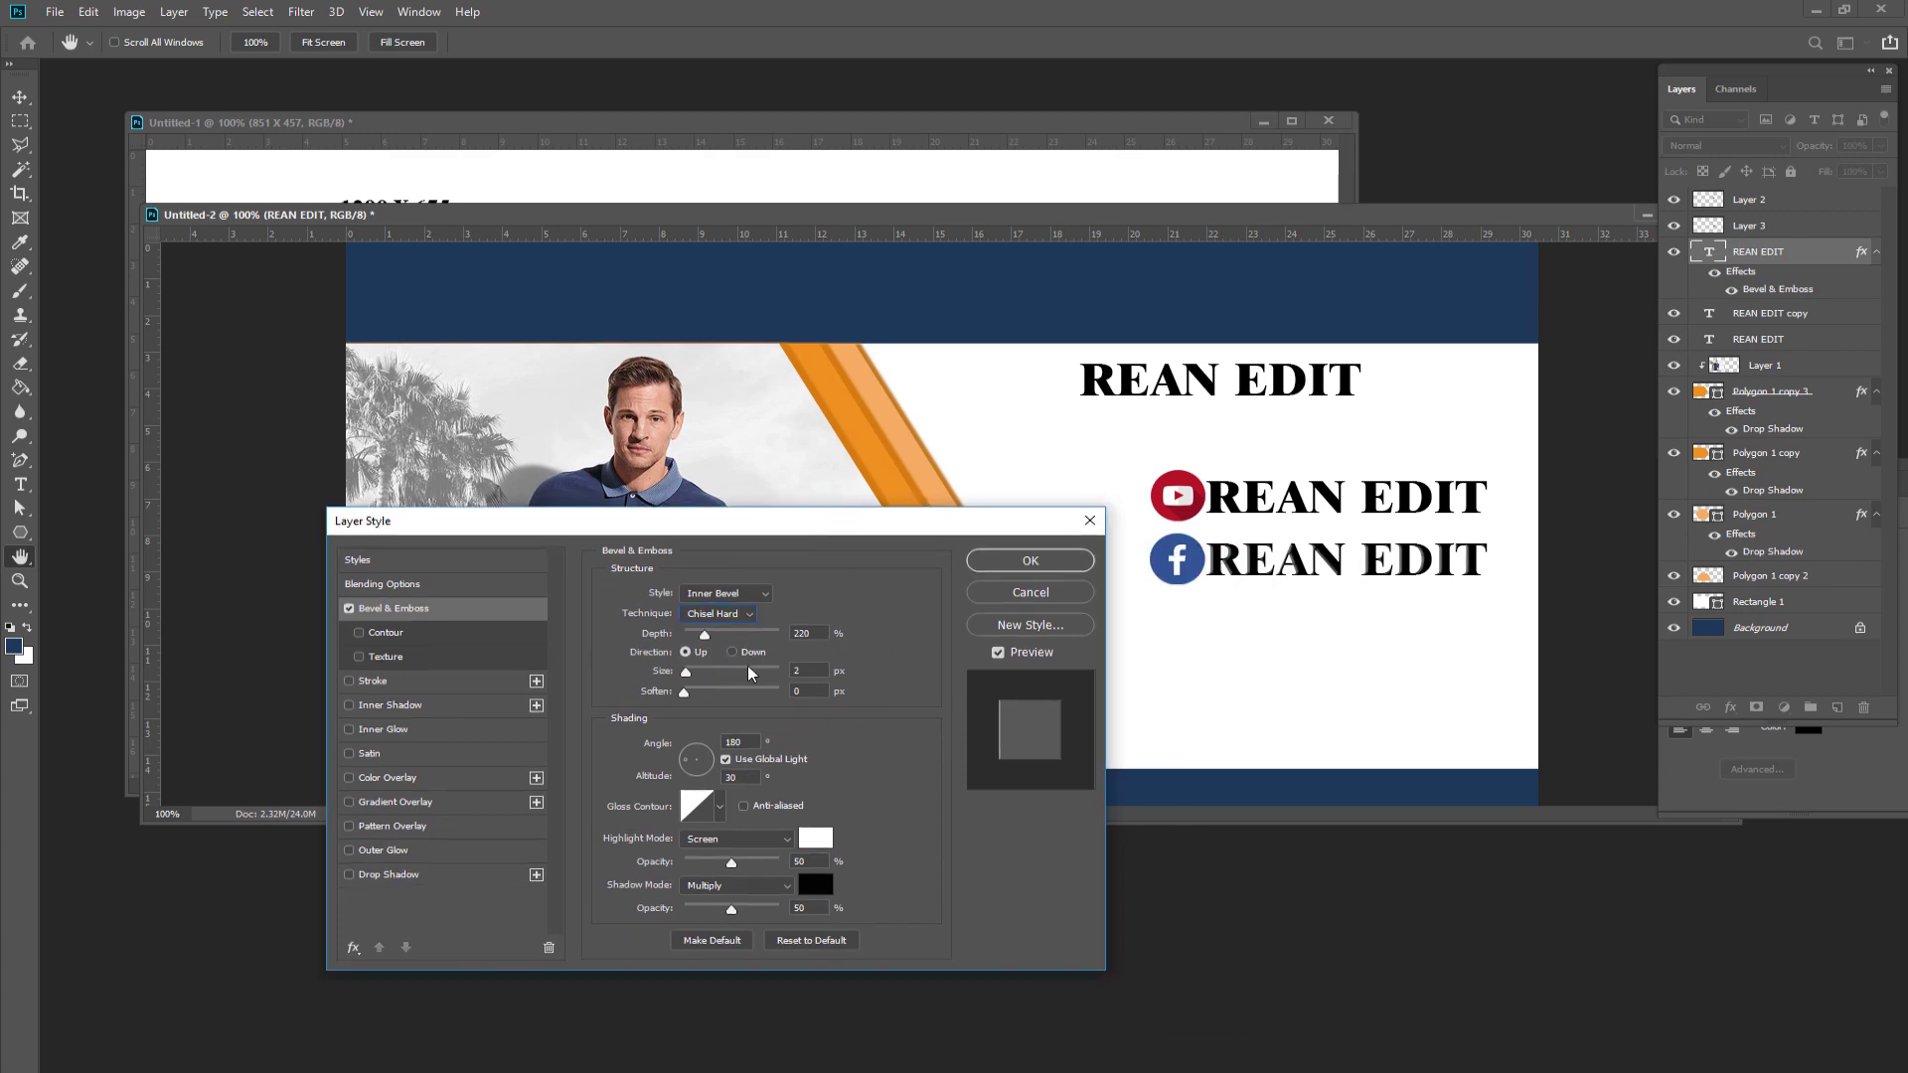
{"action": "left_click_drag", "start_coordinate": [706, 637], "coordinate": [703, 639]}
{"action": "left_click_drag", "start_coordinate": [686, 676], "coordinate": [696, 679]}
{"action": "left_click_drag", "start_coordinate": [688, 682], "coordinate": [692, 683]}
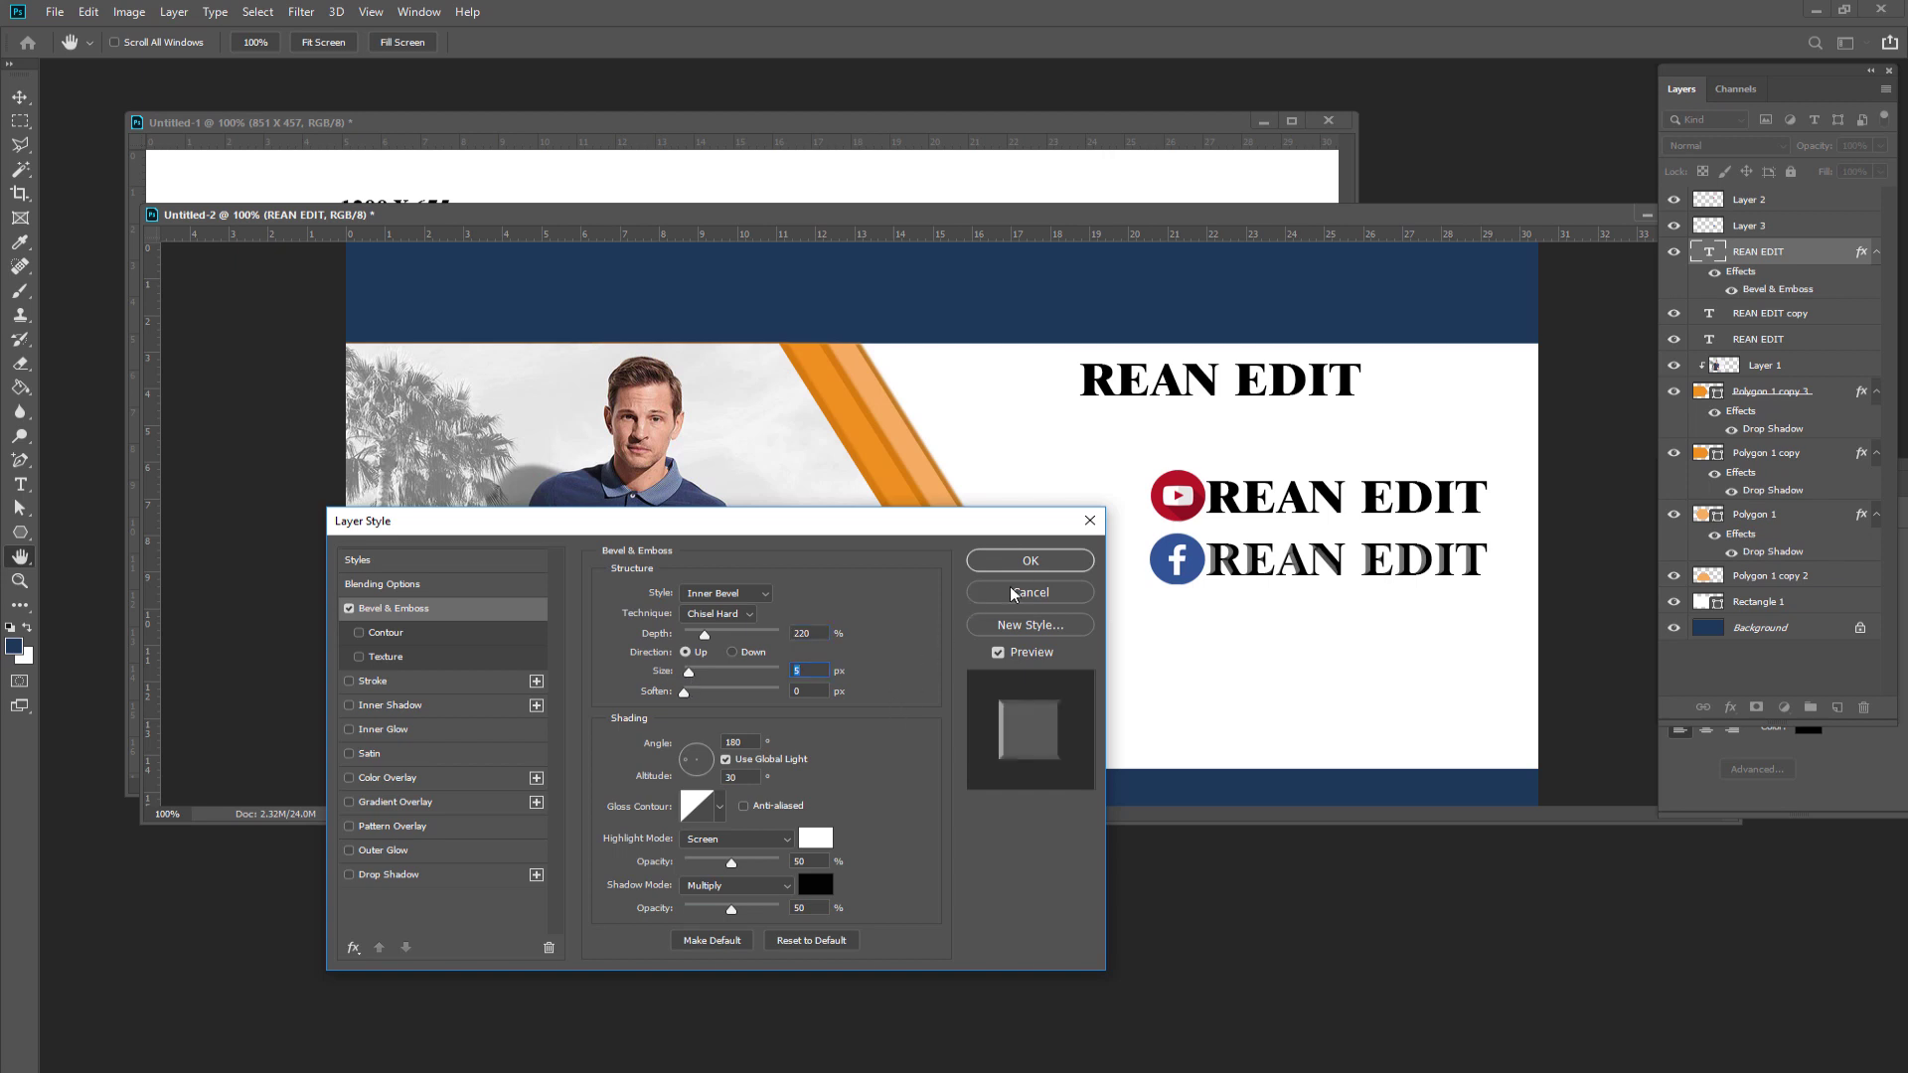
{"action": "left_click", "coordinate": [1031, 562]}
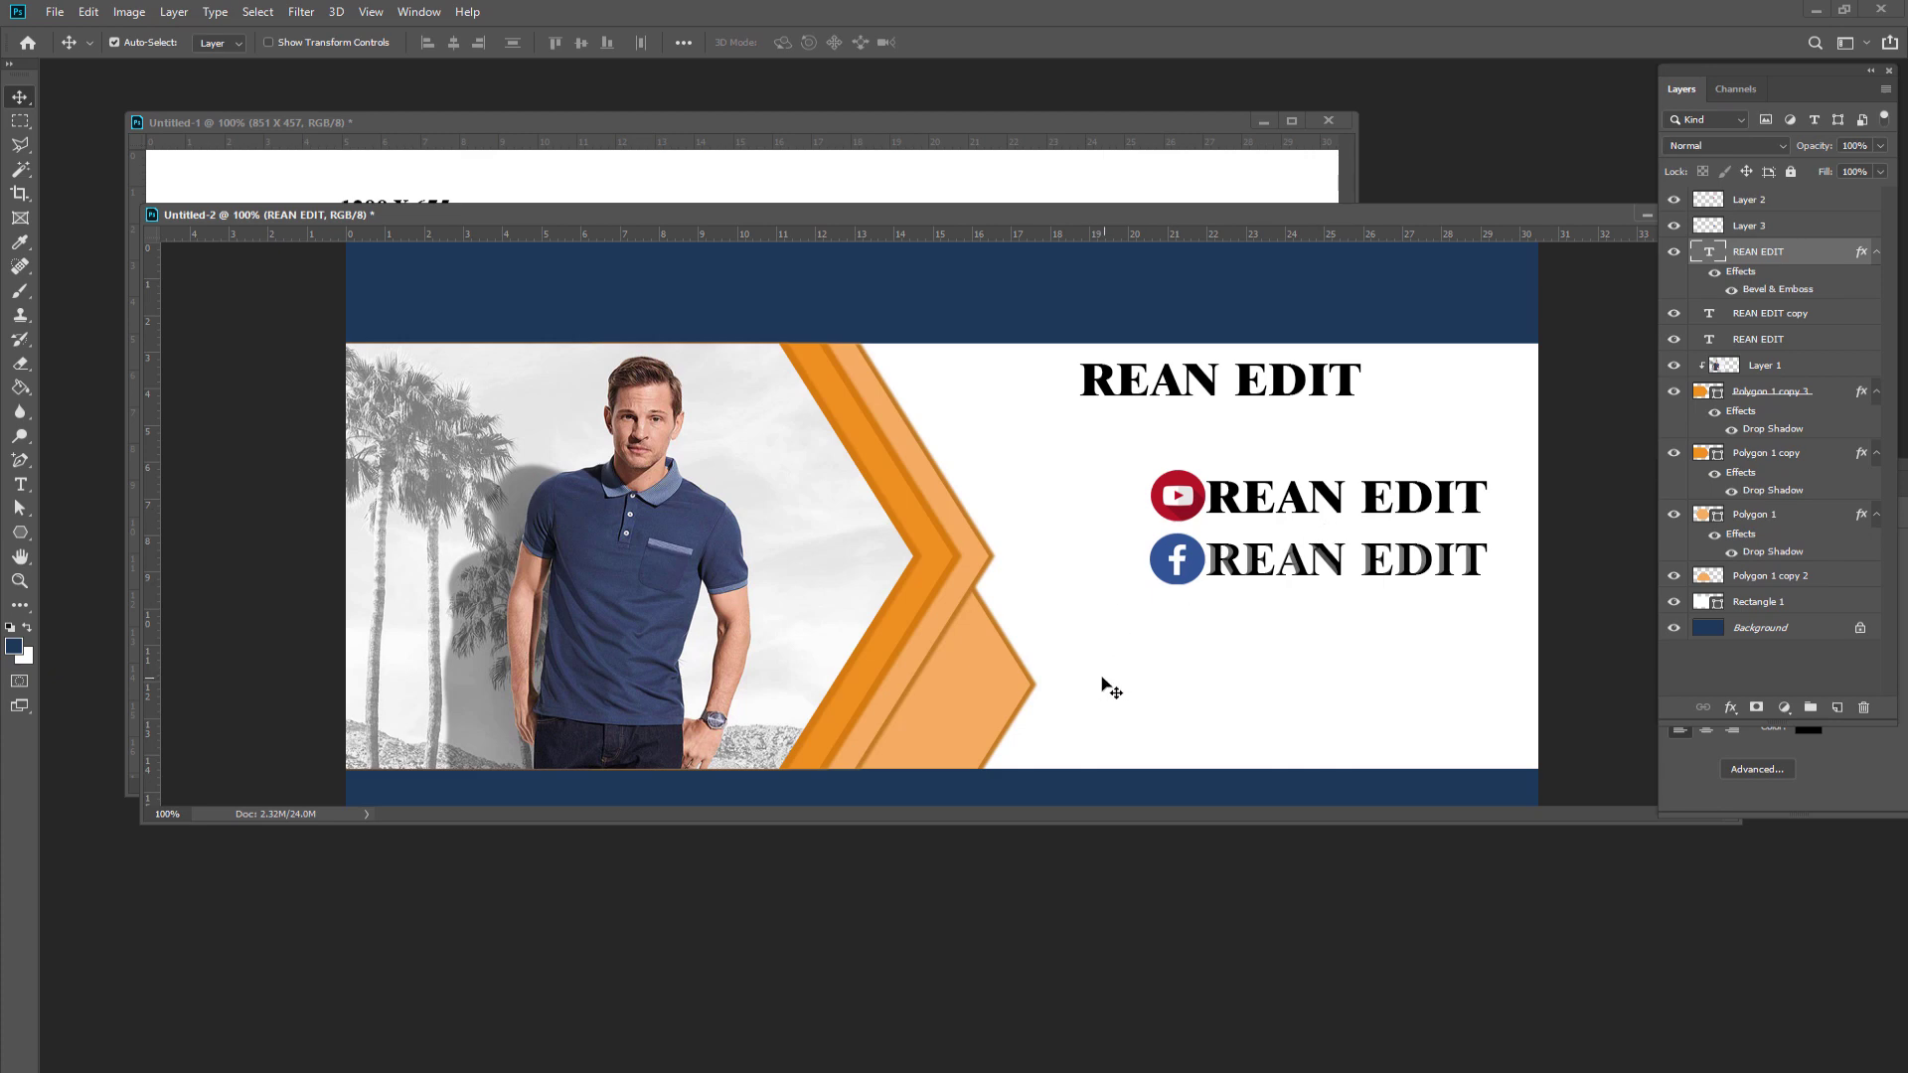
- Open the phone icon image and bring it into the banner document
{"action": "key", "text": "ctrl+o"}
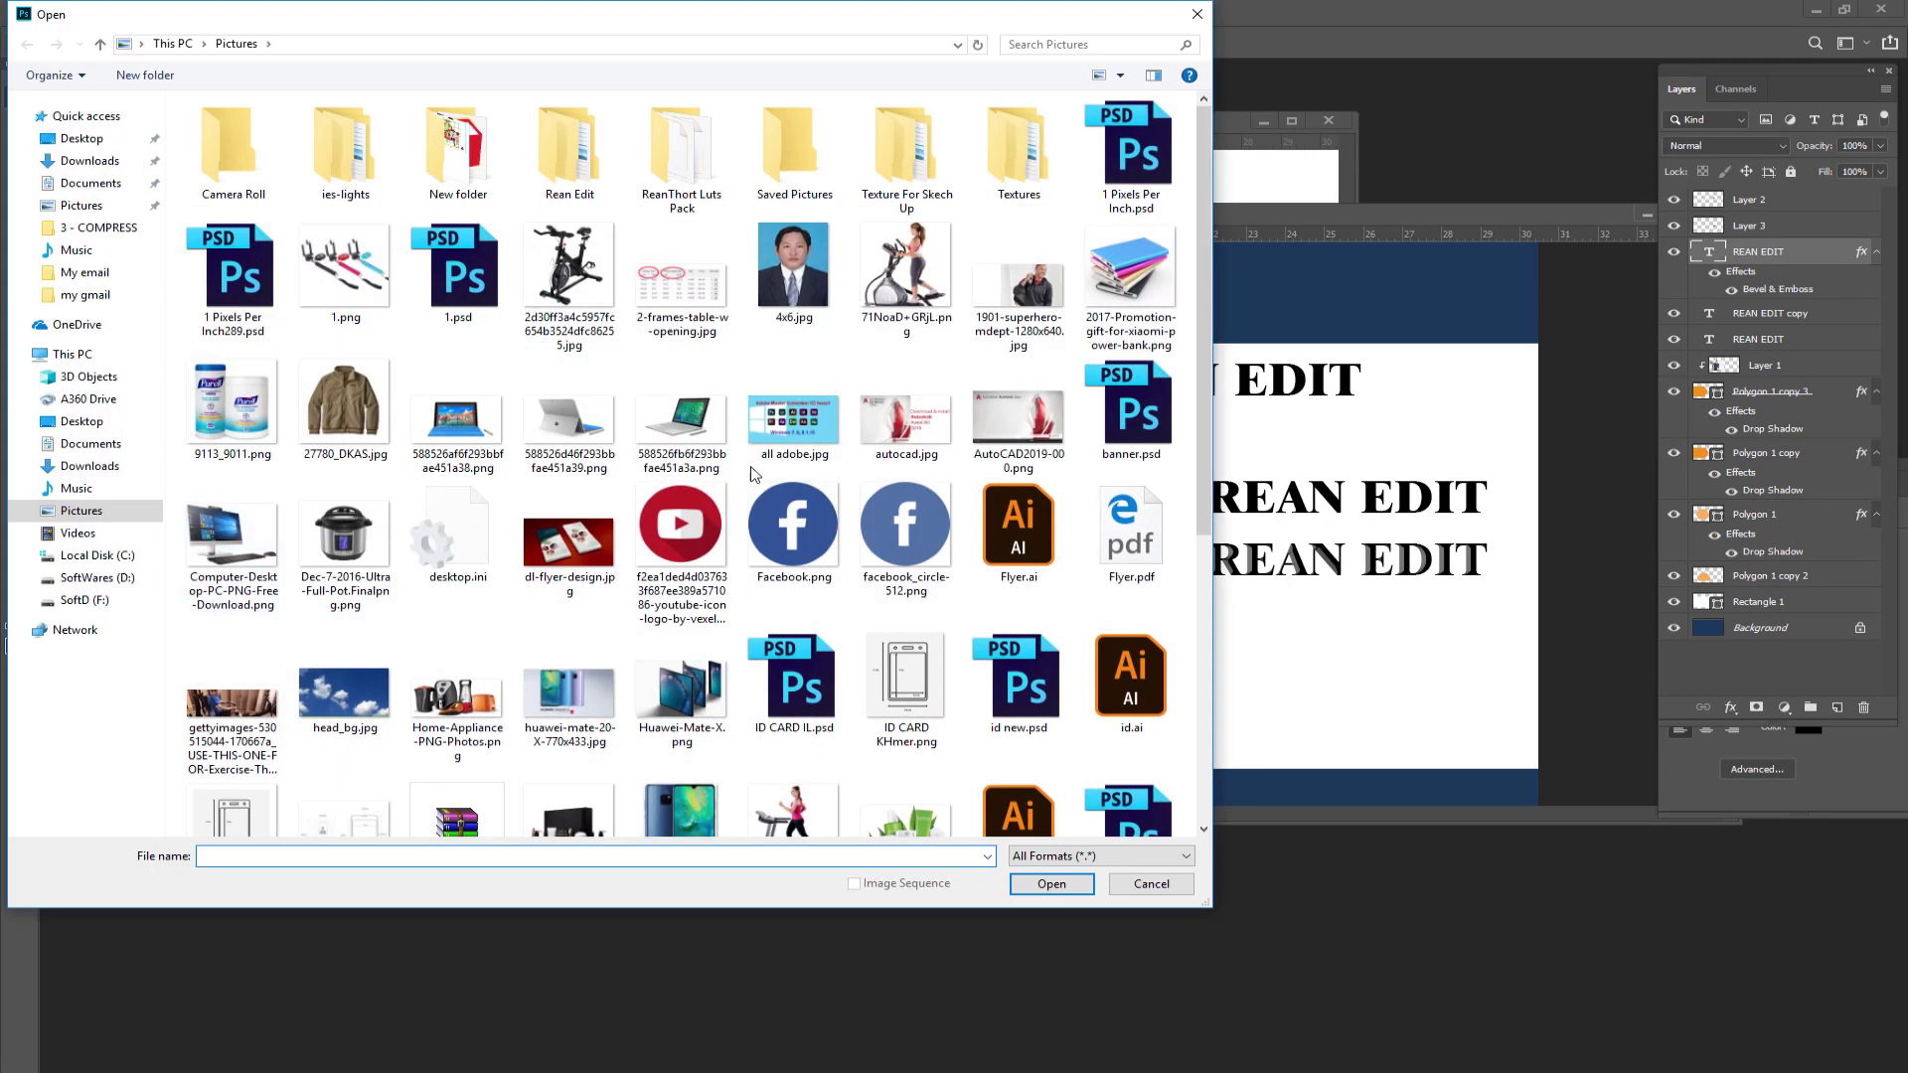
{"action": "scroll", "coordinate": [762, 474], "scroll_direction": "down", "scroll_amount": 5}
{"action": "scroll", "coordinate": [775, 487], "scroll_direction": "down", "scroll_amount": 2}
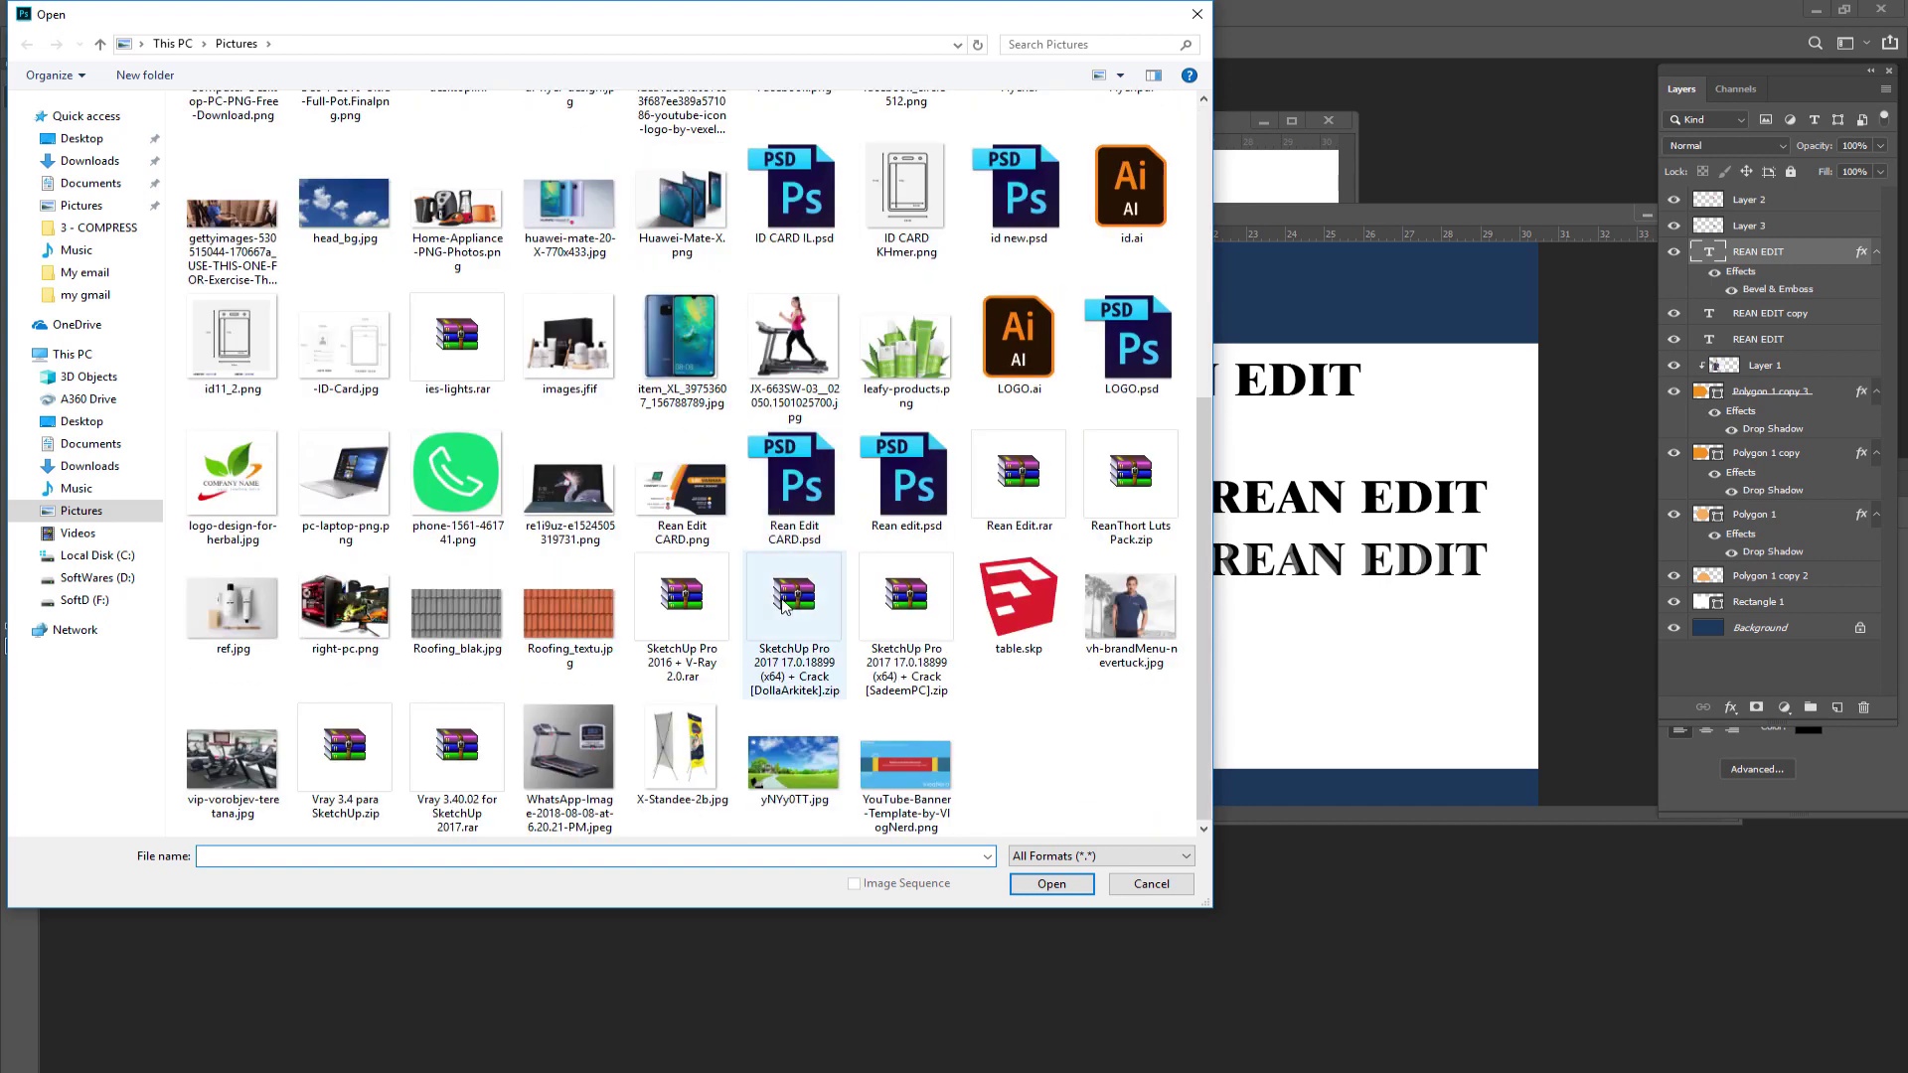
{"action": "left_click", "coordinate": [449, 497]}
{"action": "double_click", "coordinate": [449, 497]}
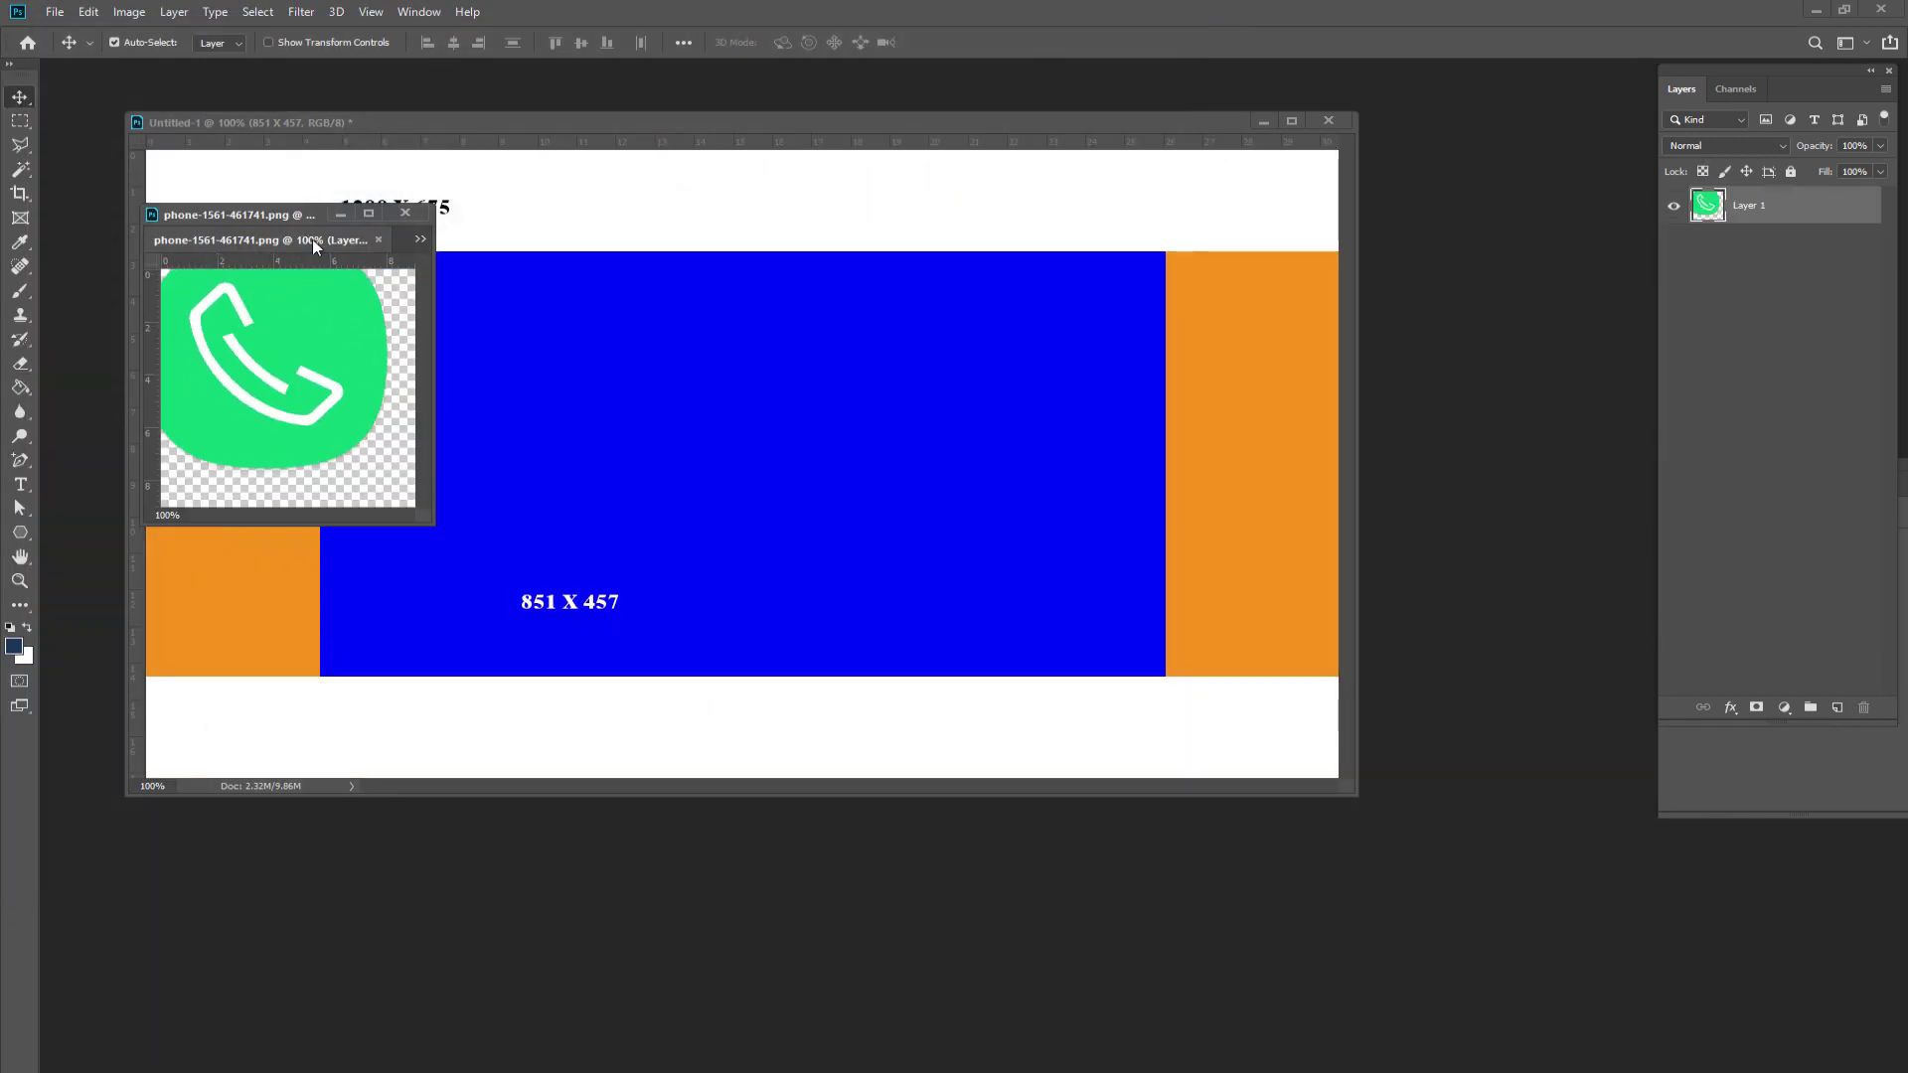
{"action": "left_click_drag", "start_coordinate": [312, 241], "coordinate": [695, 655]}
{"action": "left_click_drag", "start_coordinate": [716, 756], "coordinate": [444, 494]}
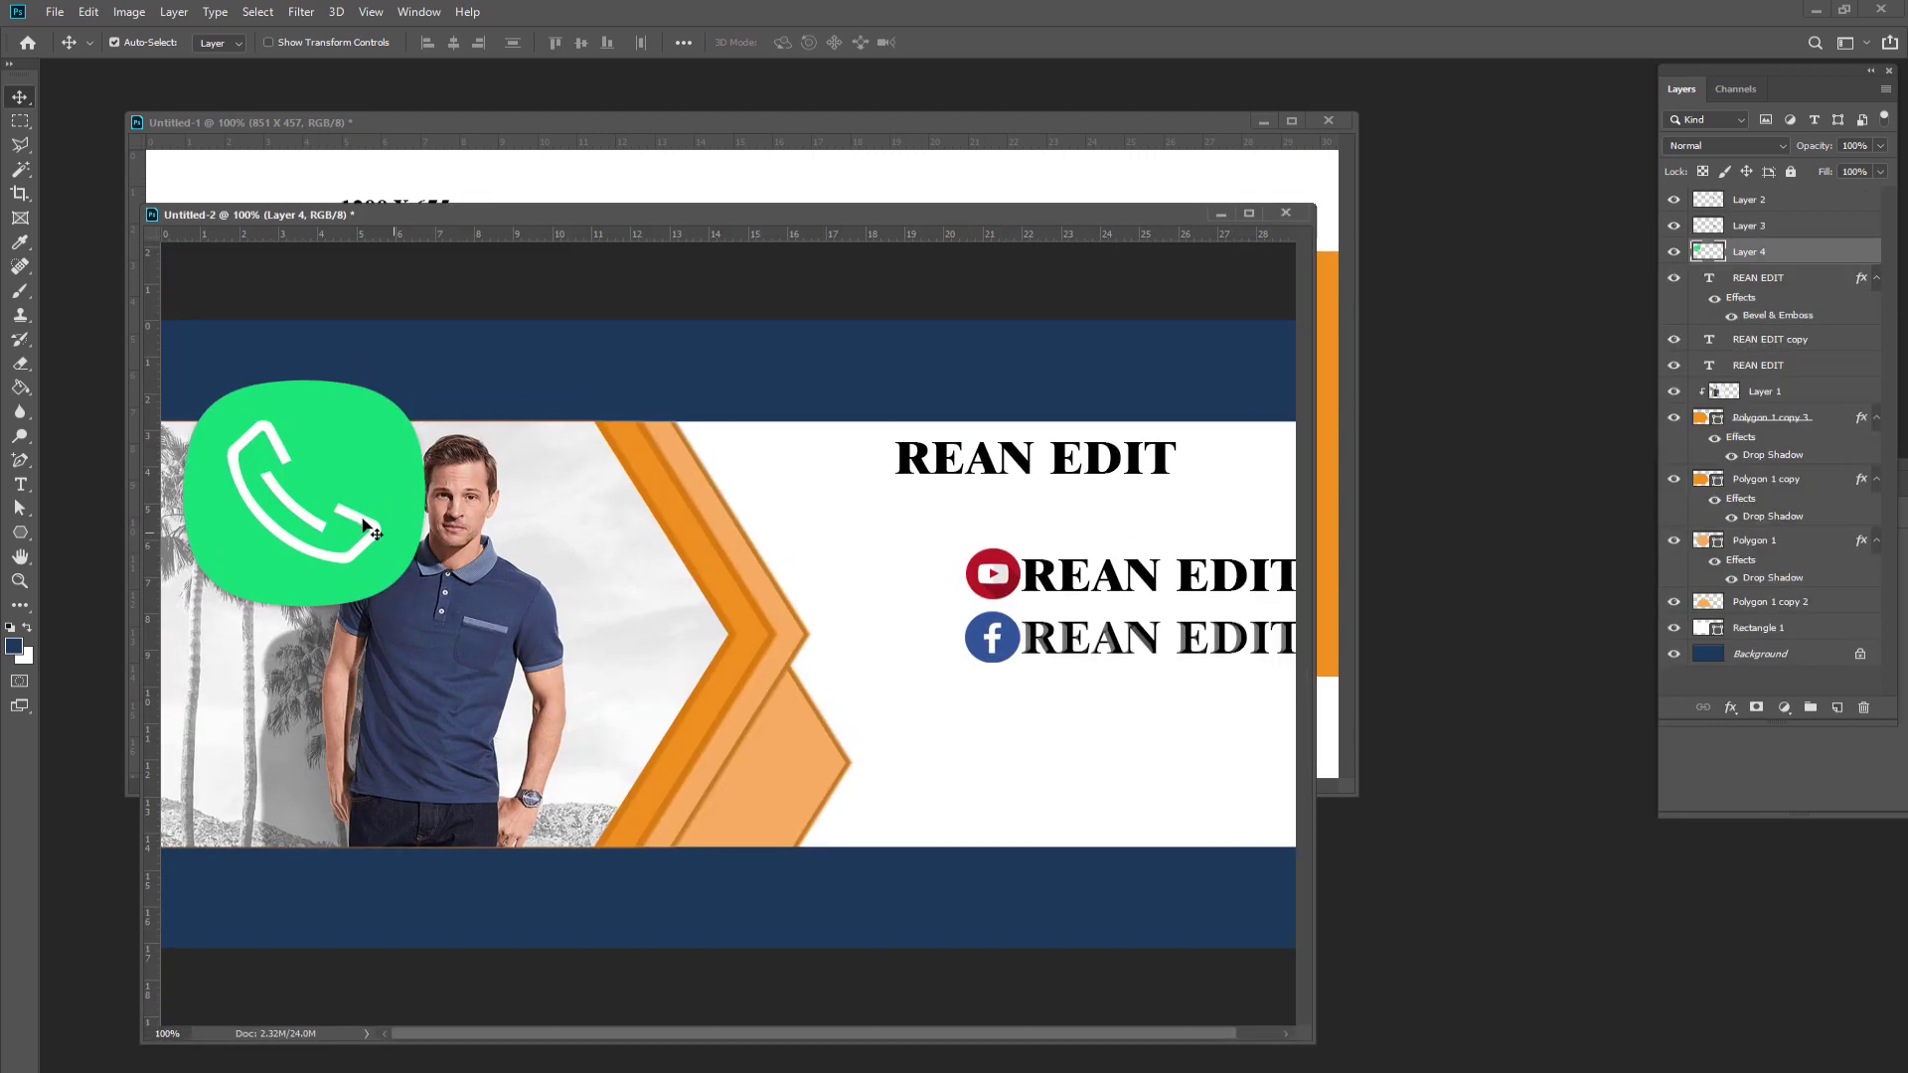
- Shrink the phone icon and place it as Layer 4 directly below the Facebook icon
{"action": "left_click_drag", "start_coordinate": [364, 524], "coordinate": [1066, 802]}
{"action": "key", "text": "ctrl+t"}
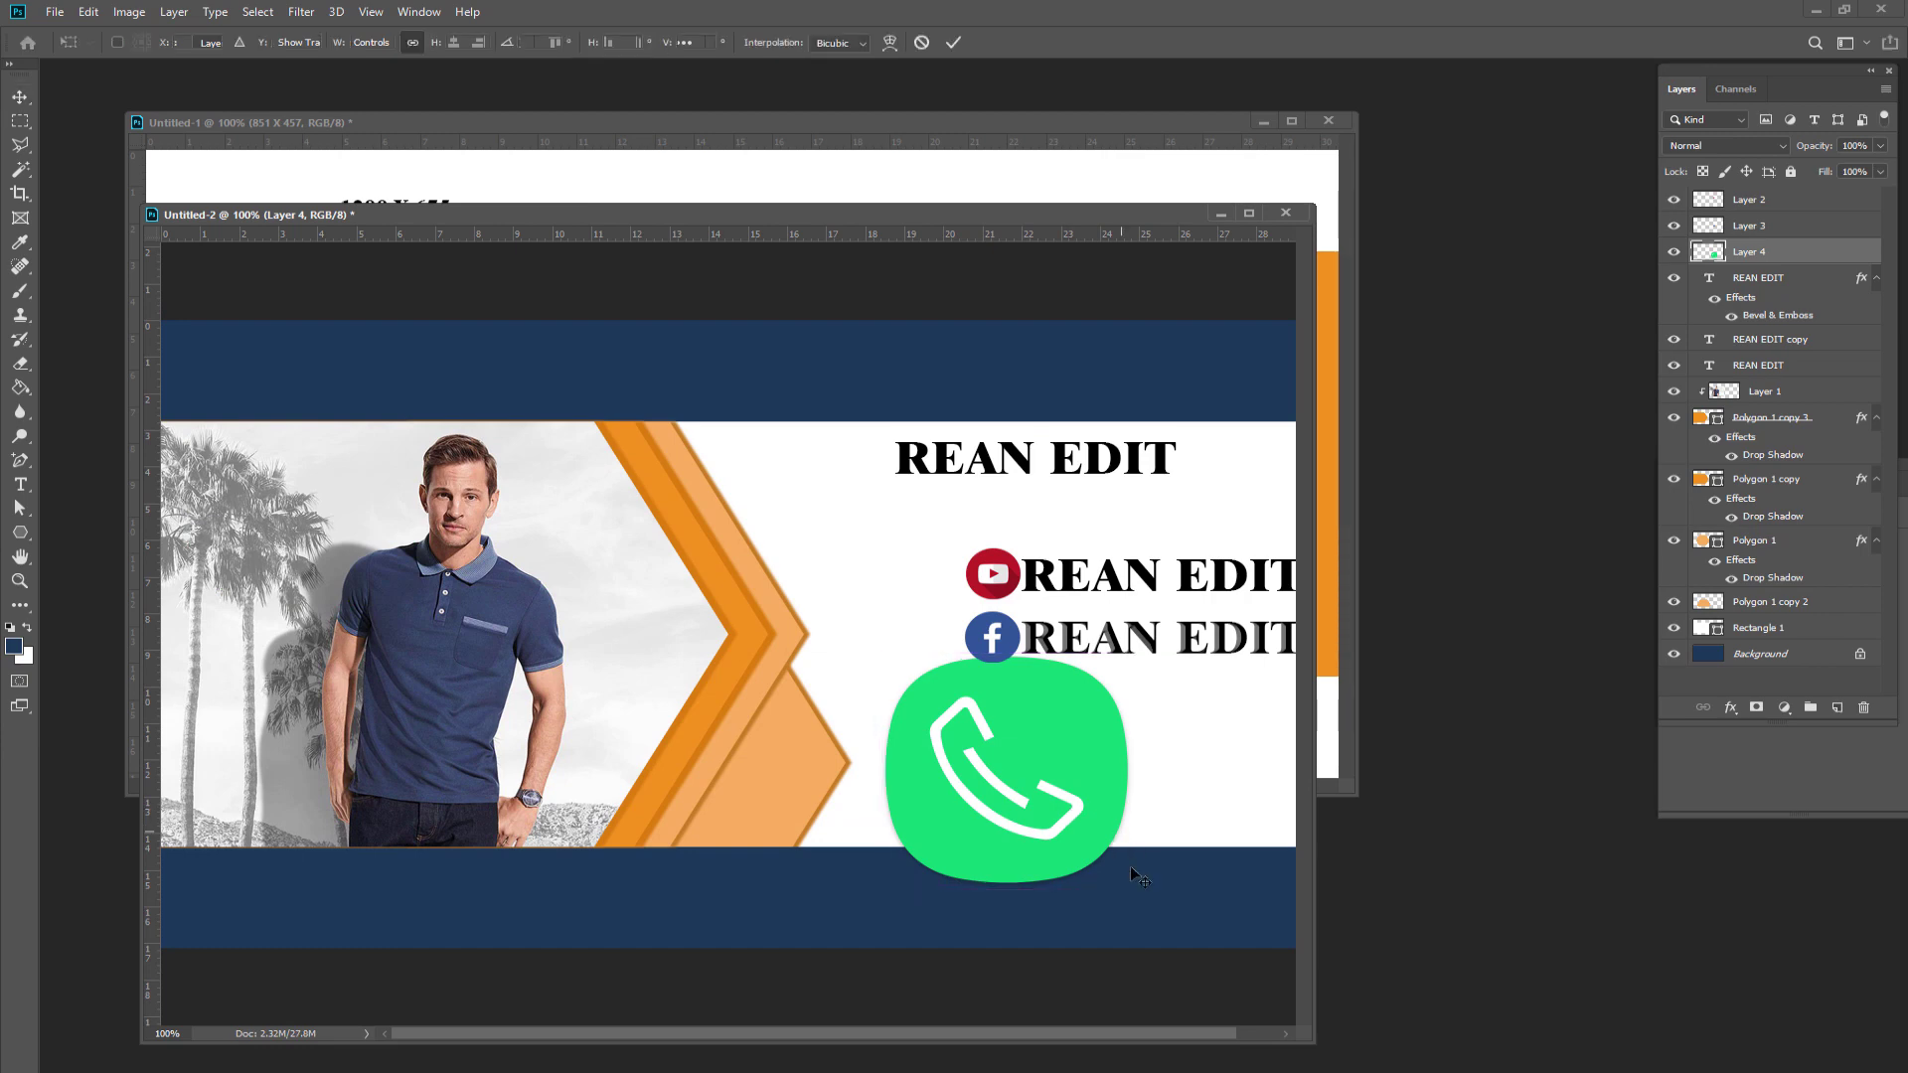
{"action": "left_click_drag", "start_coordinate": [1130, 889], "coordinate": [927, 716]}
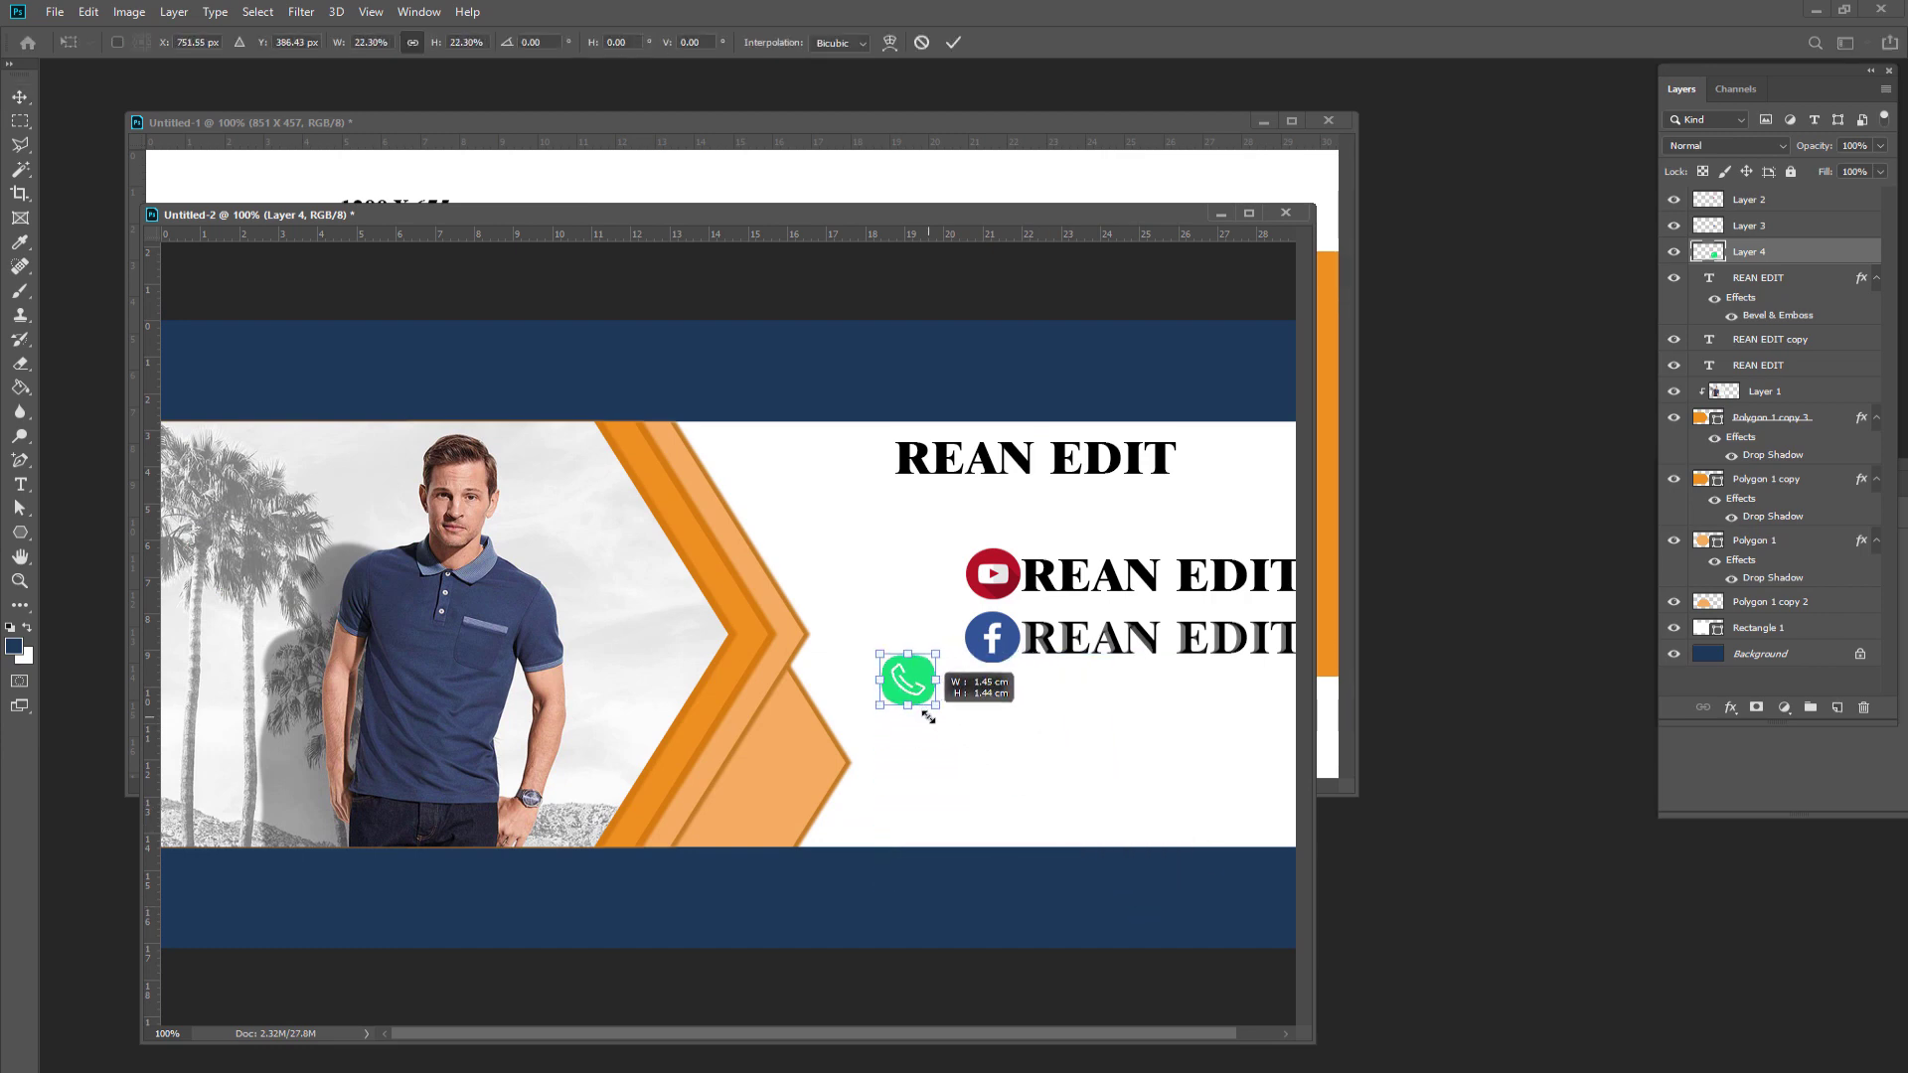
{"action": "key", "text": "Return"}
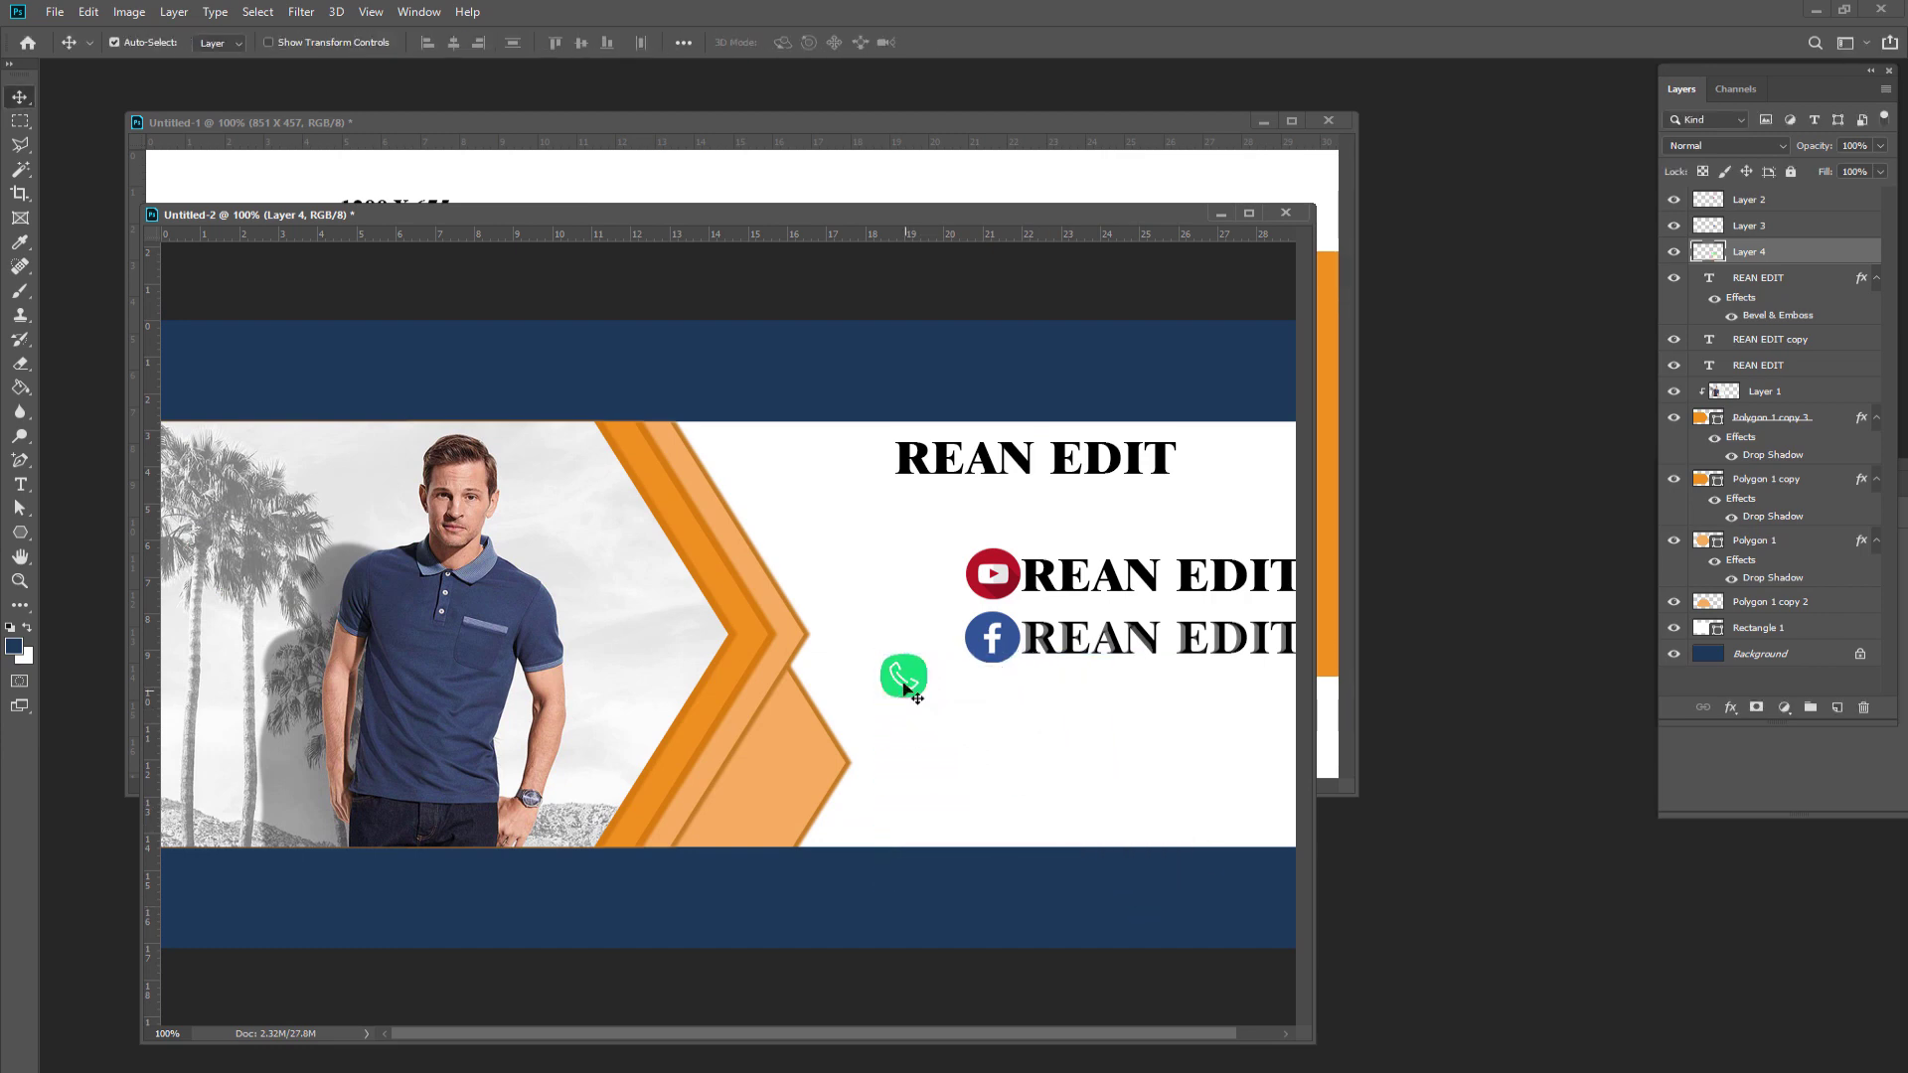
{"action": "left_click_drag", "start_coordinate": [904, 688], "coordinate": [987, 710]}
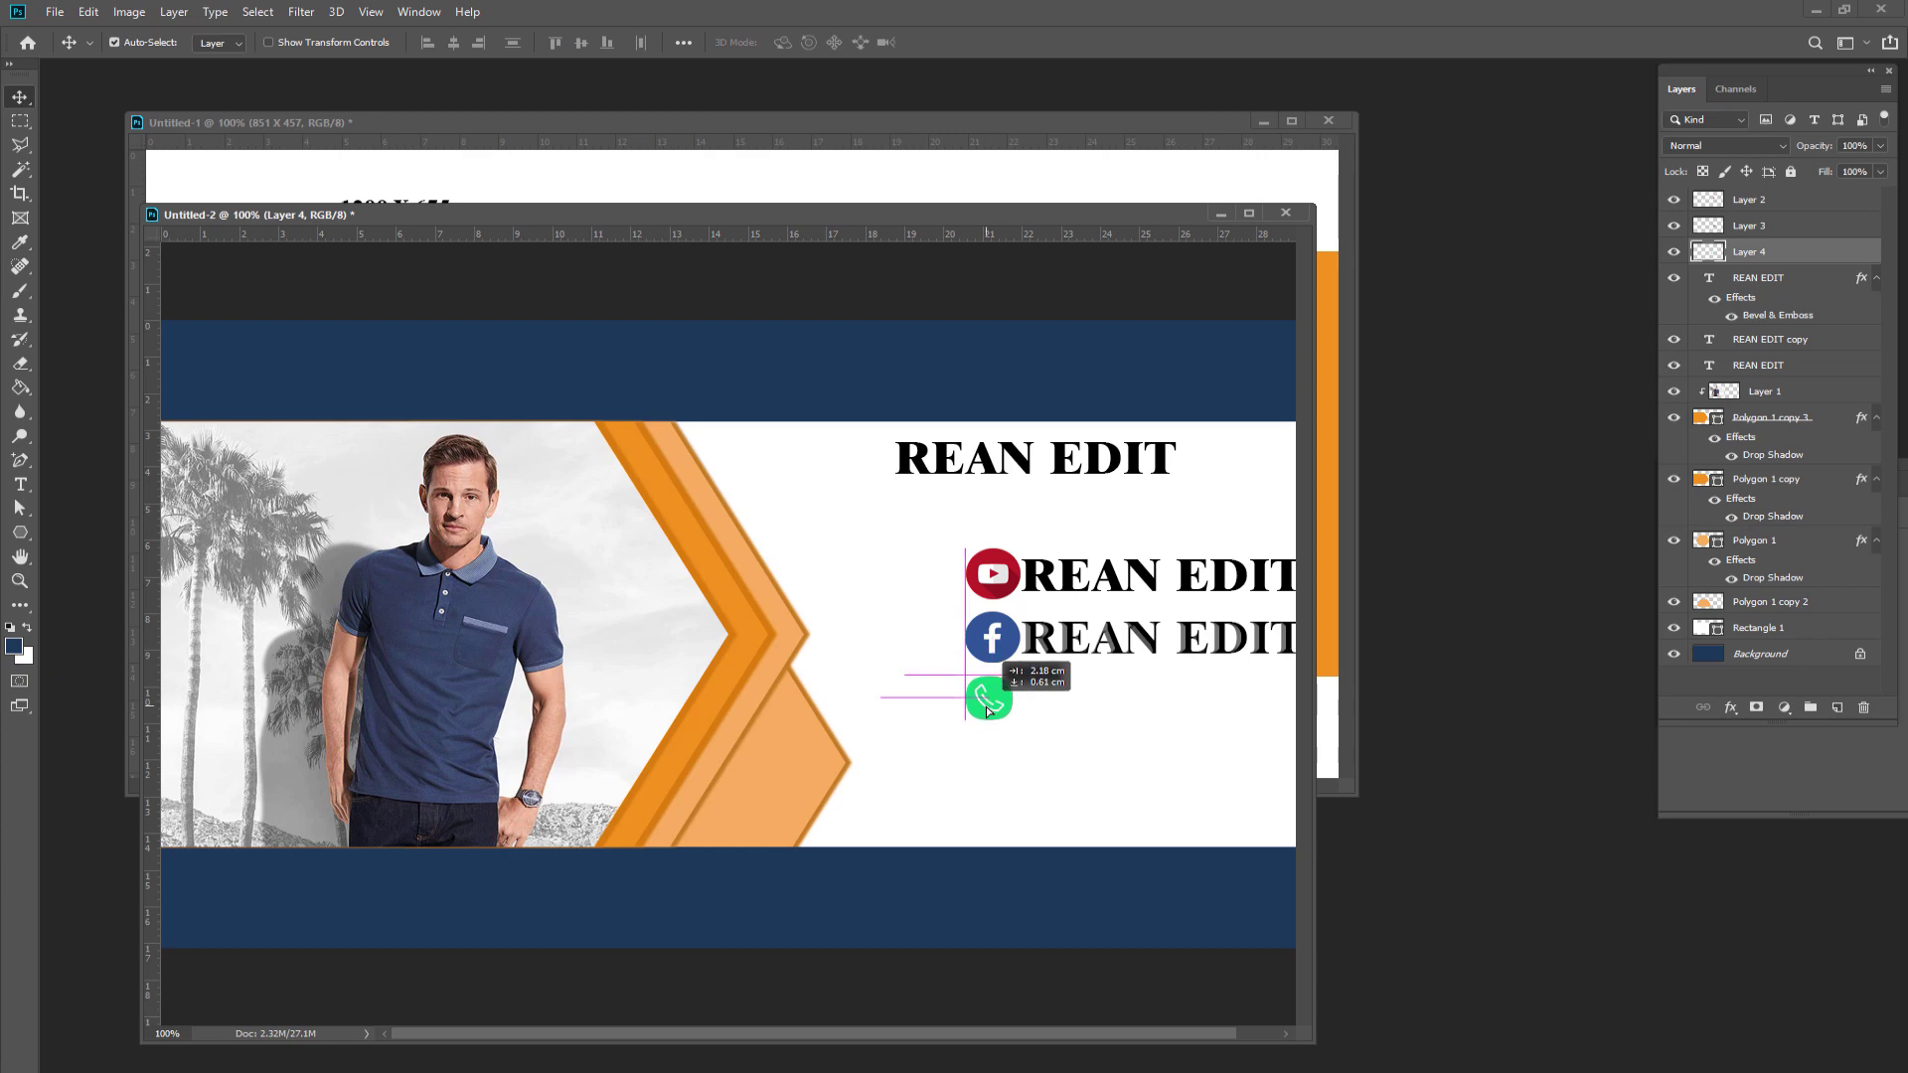
{"action": "left_click_drag", "start_coordinate": [987, 710], "coordinate": [988, 710]}
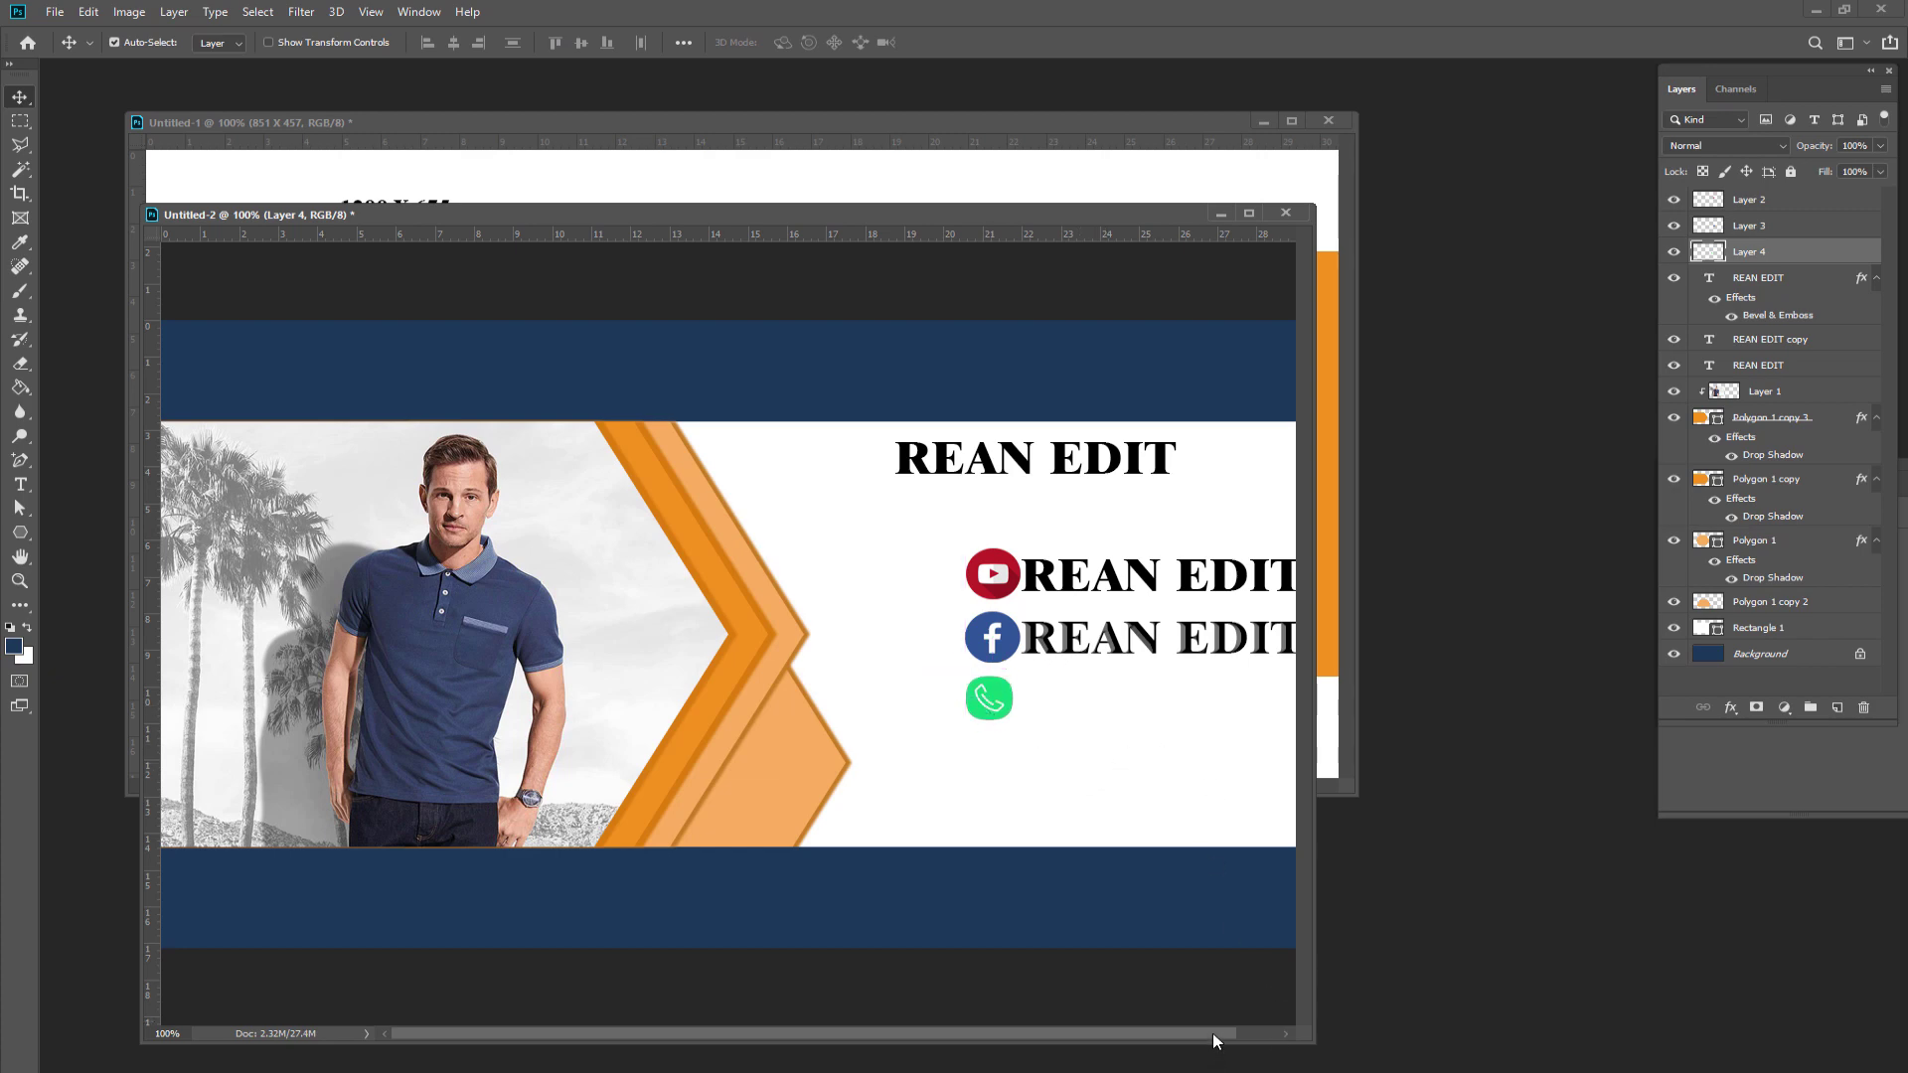
{"action": "left_click_drag", "start_coordinate": [1215, 1036], "coordinate": [1262, 1036]}
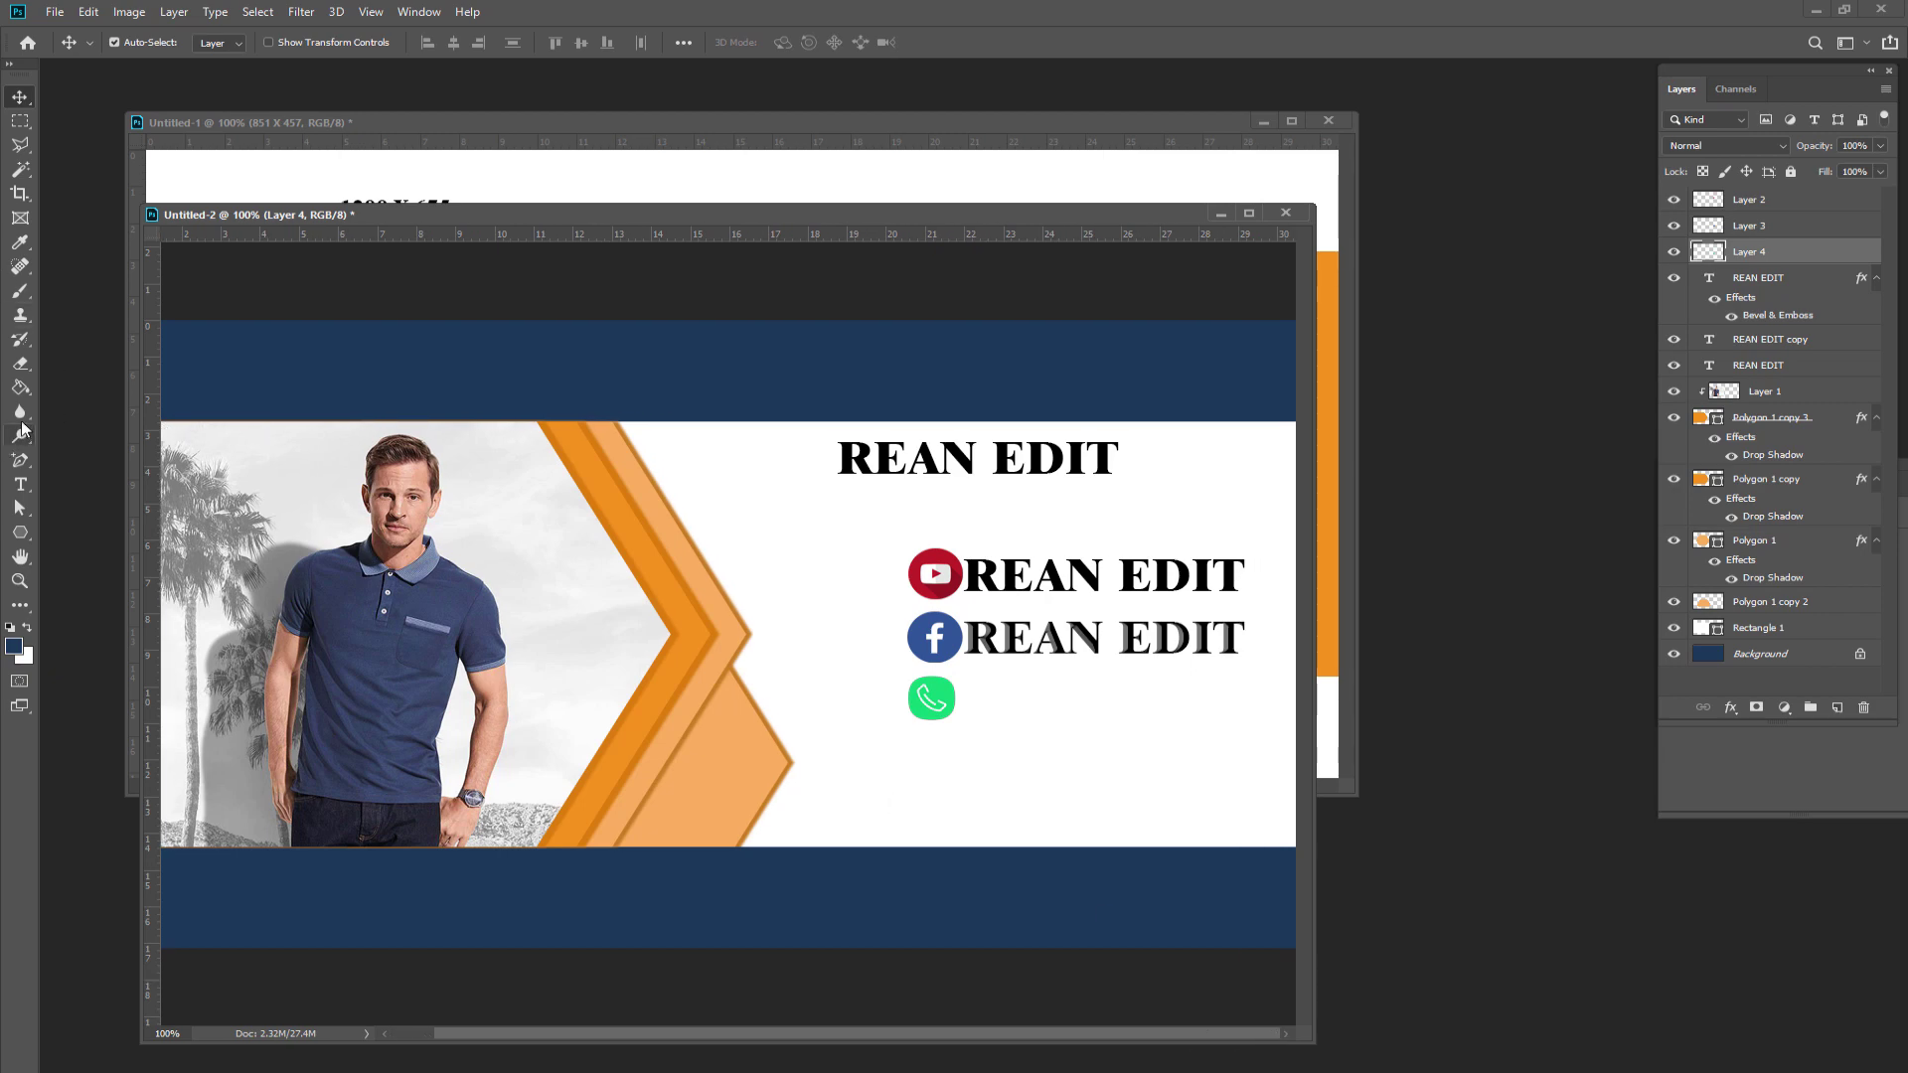
- Type 012 000 000 beside the phone icon and nudge it into line
{"action": "left_click", "coordinate": [20, 484]}
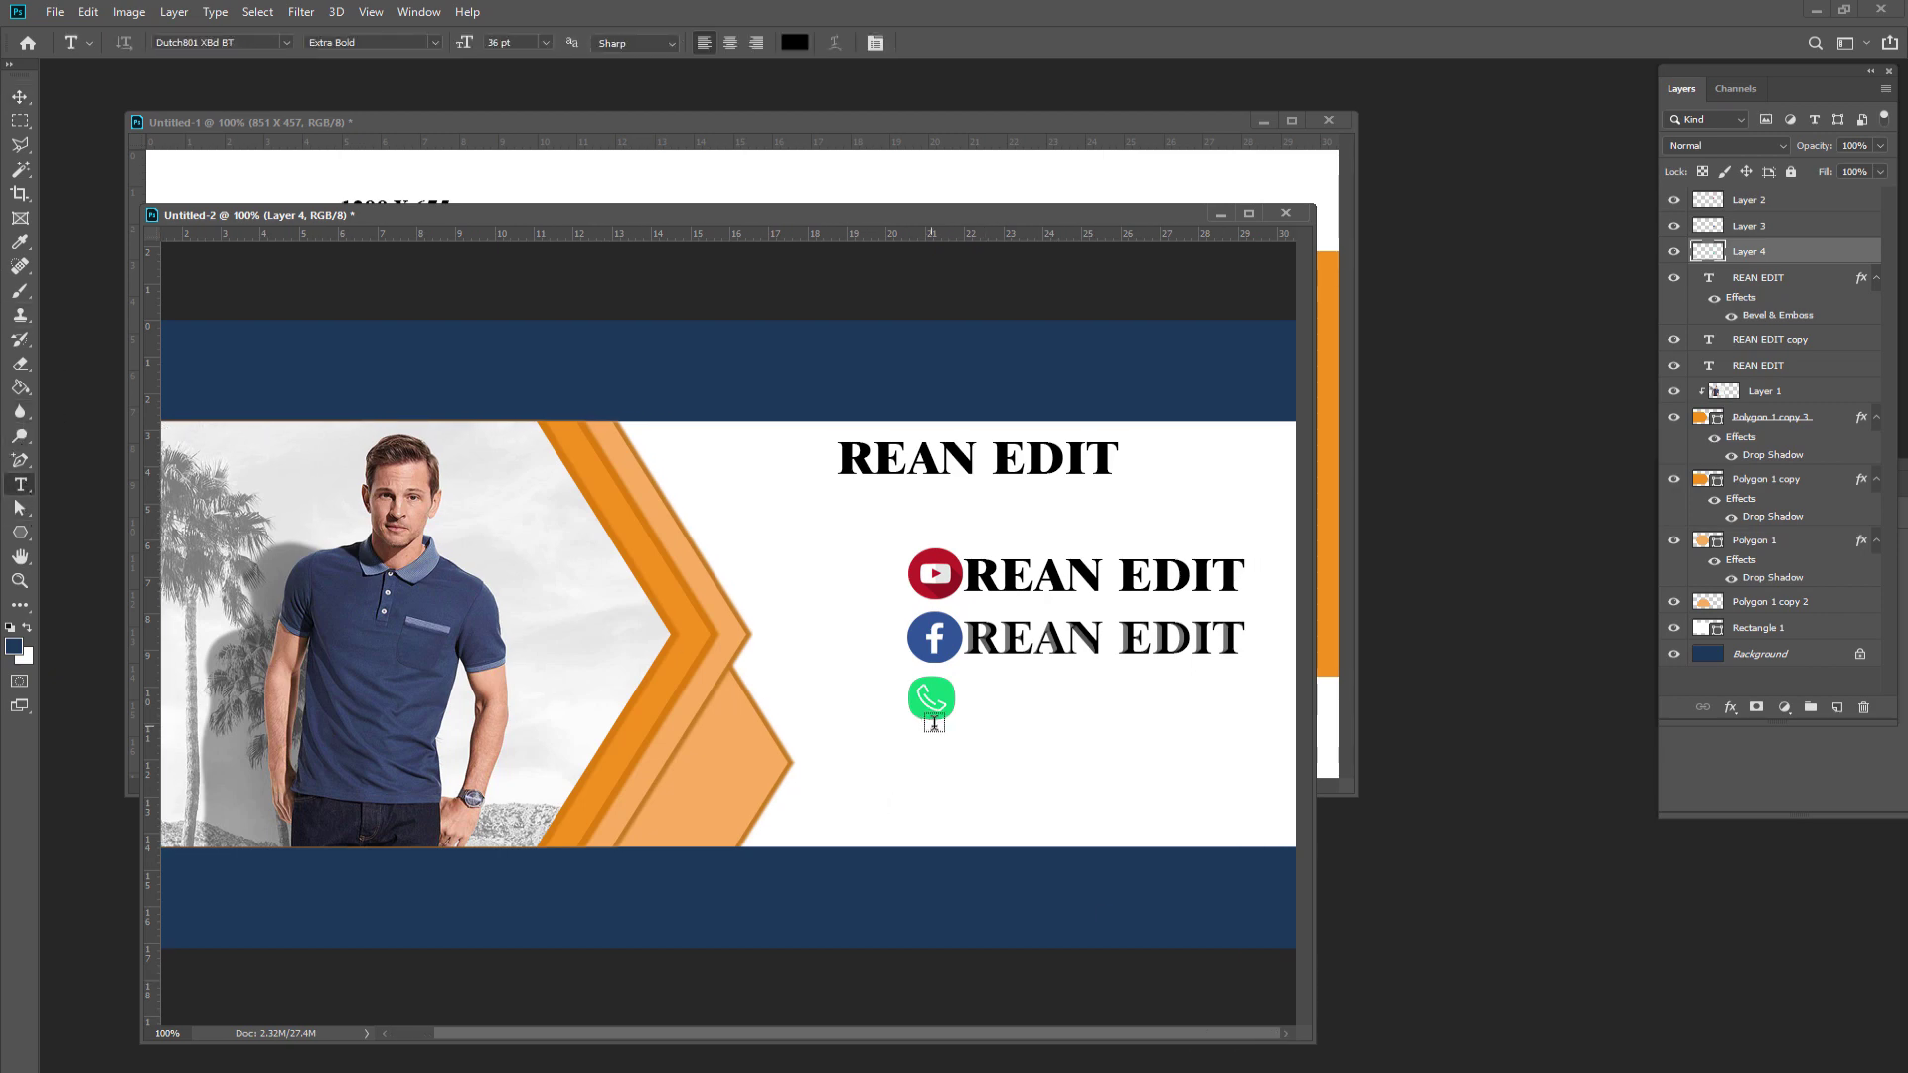
{"action": "left_click", "coordinate": [981, 699]}
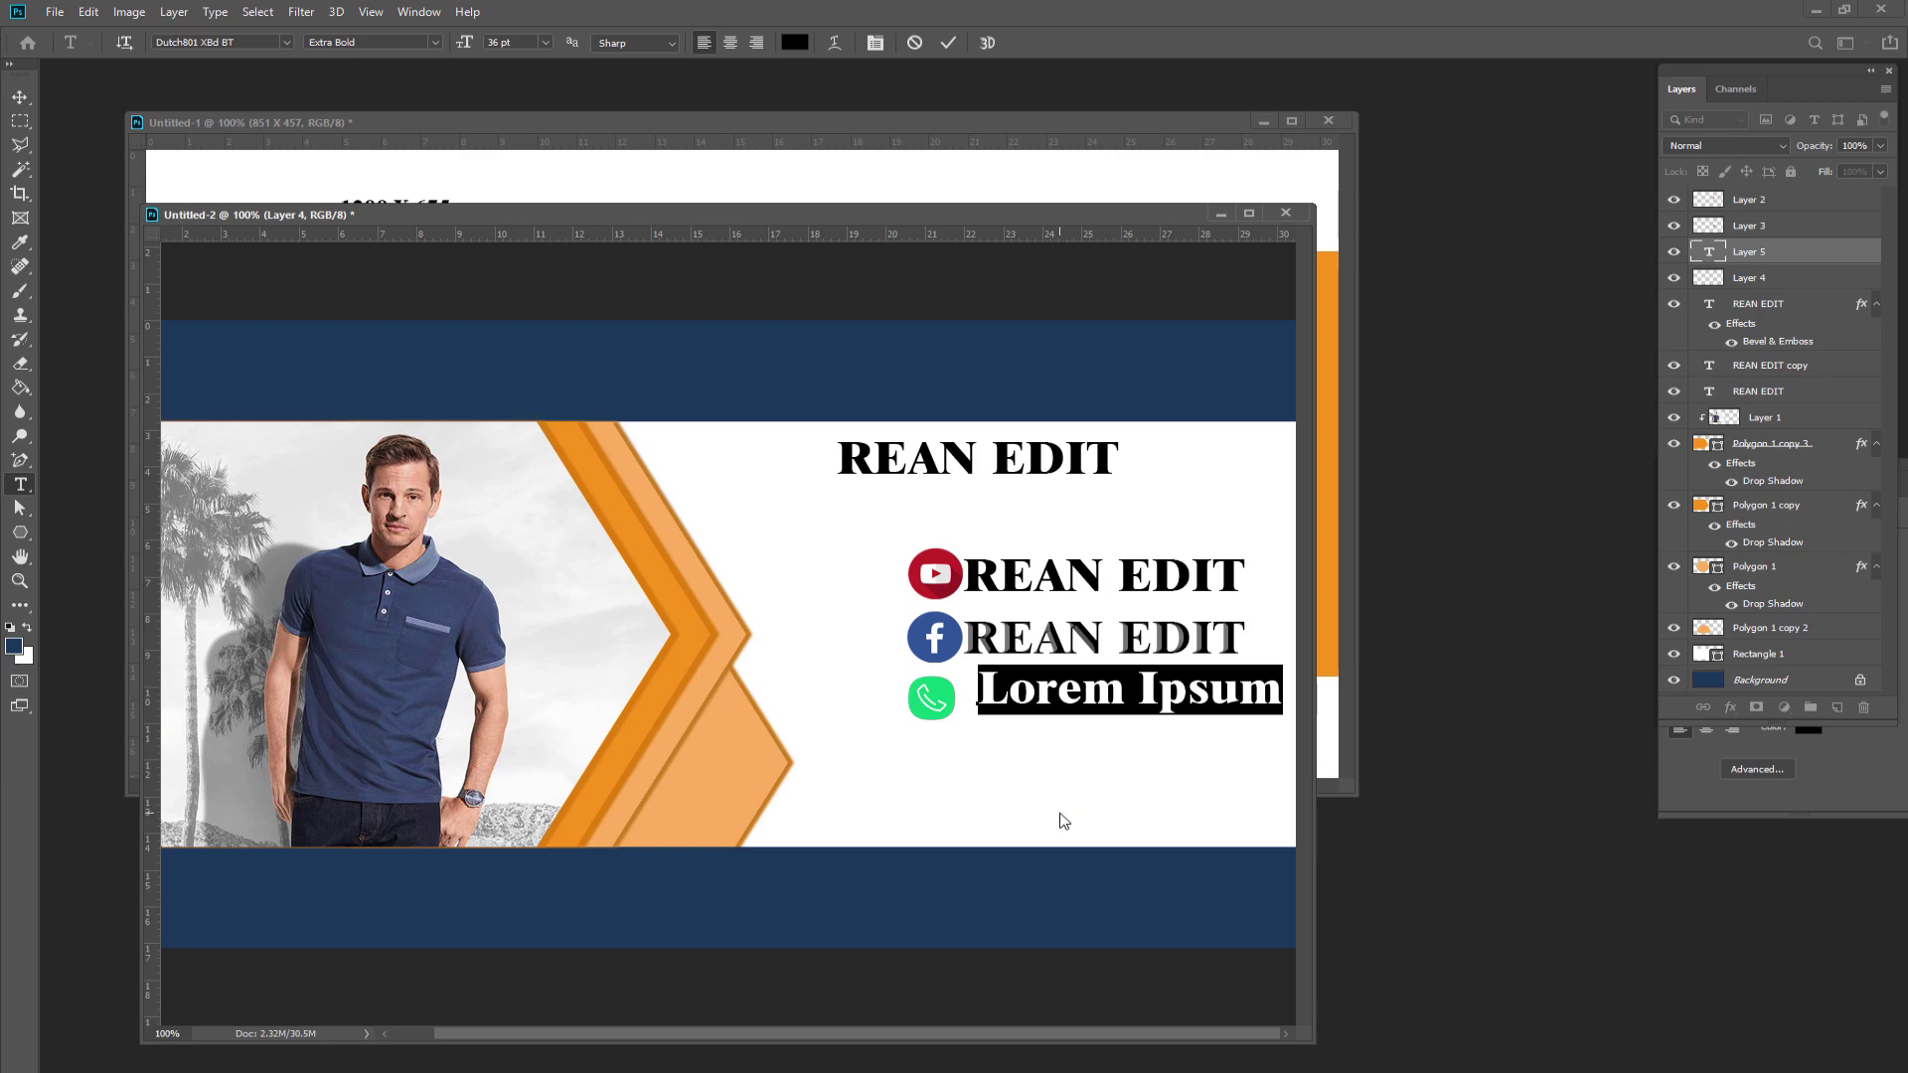
{"action": "type", "text": "012"}
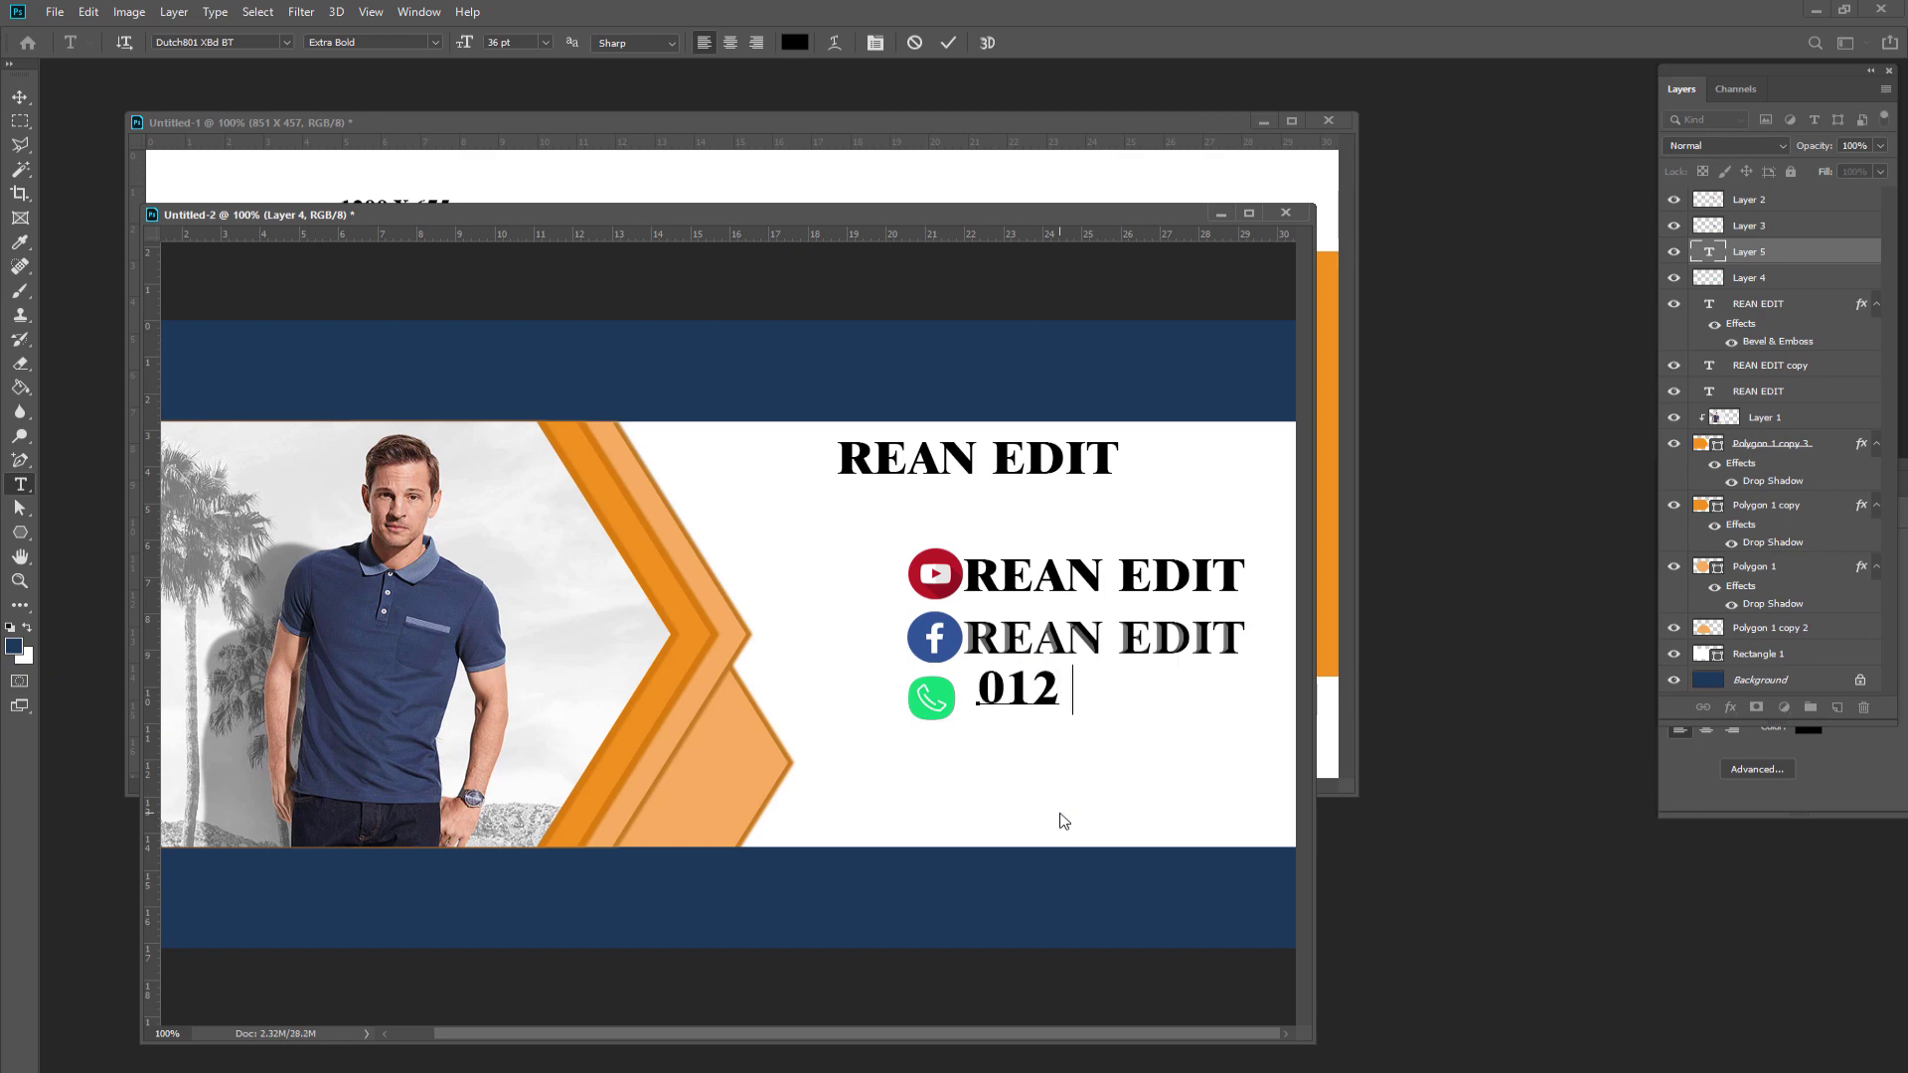
{"action": "type", "text": " 000"}
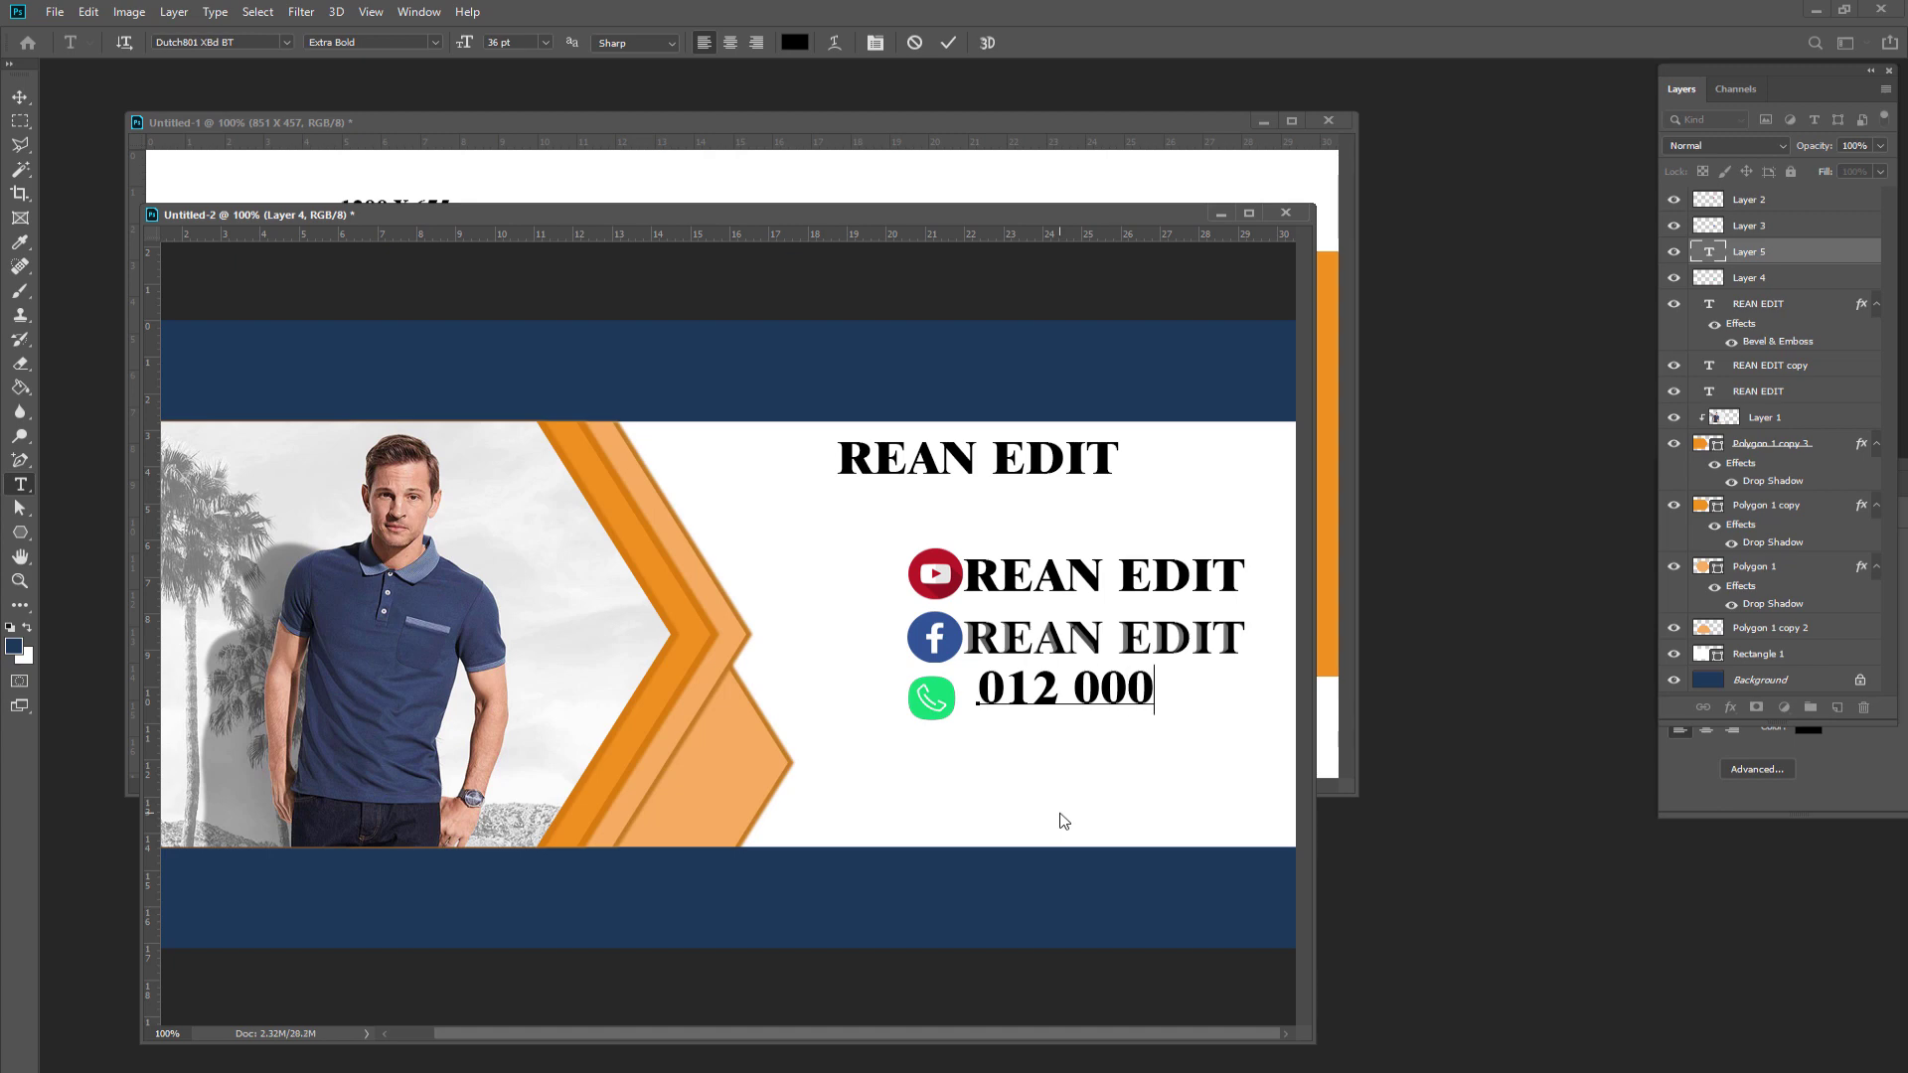
{"action": "type", "text": " 000"}
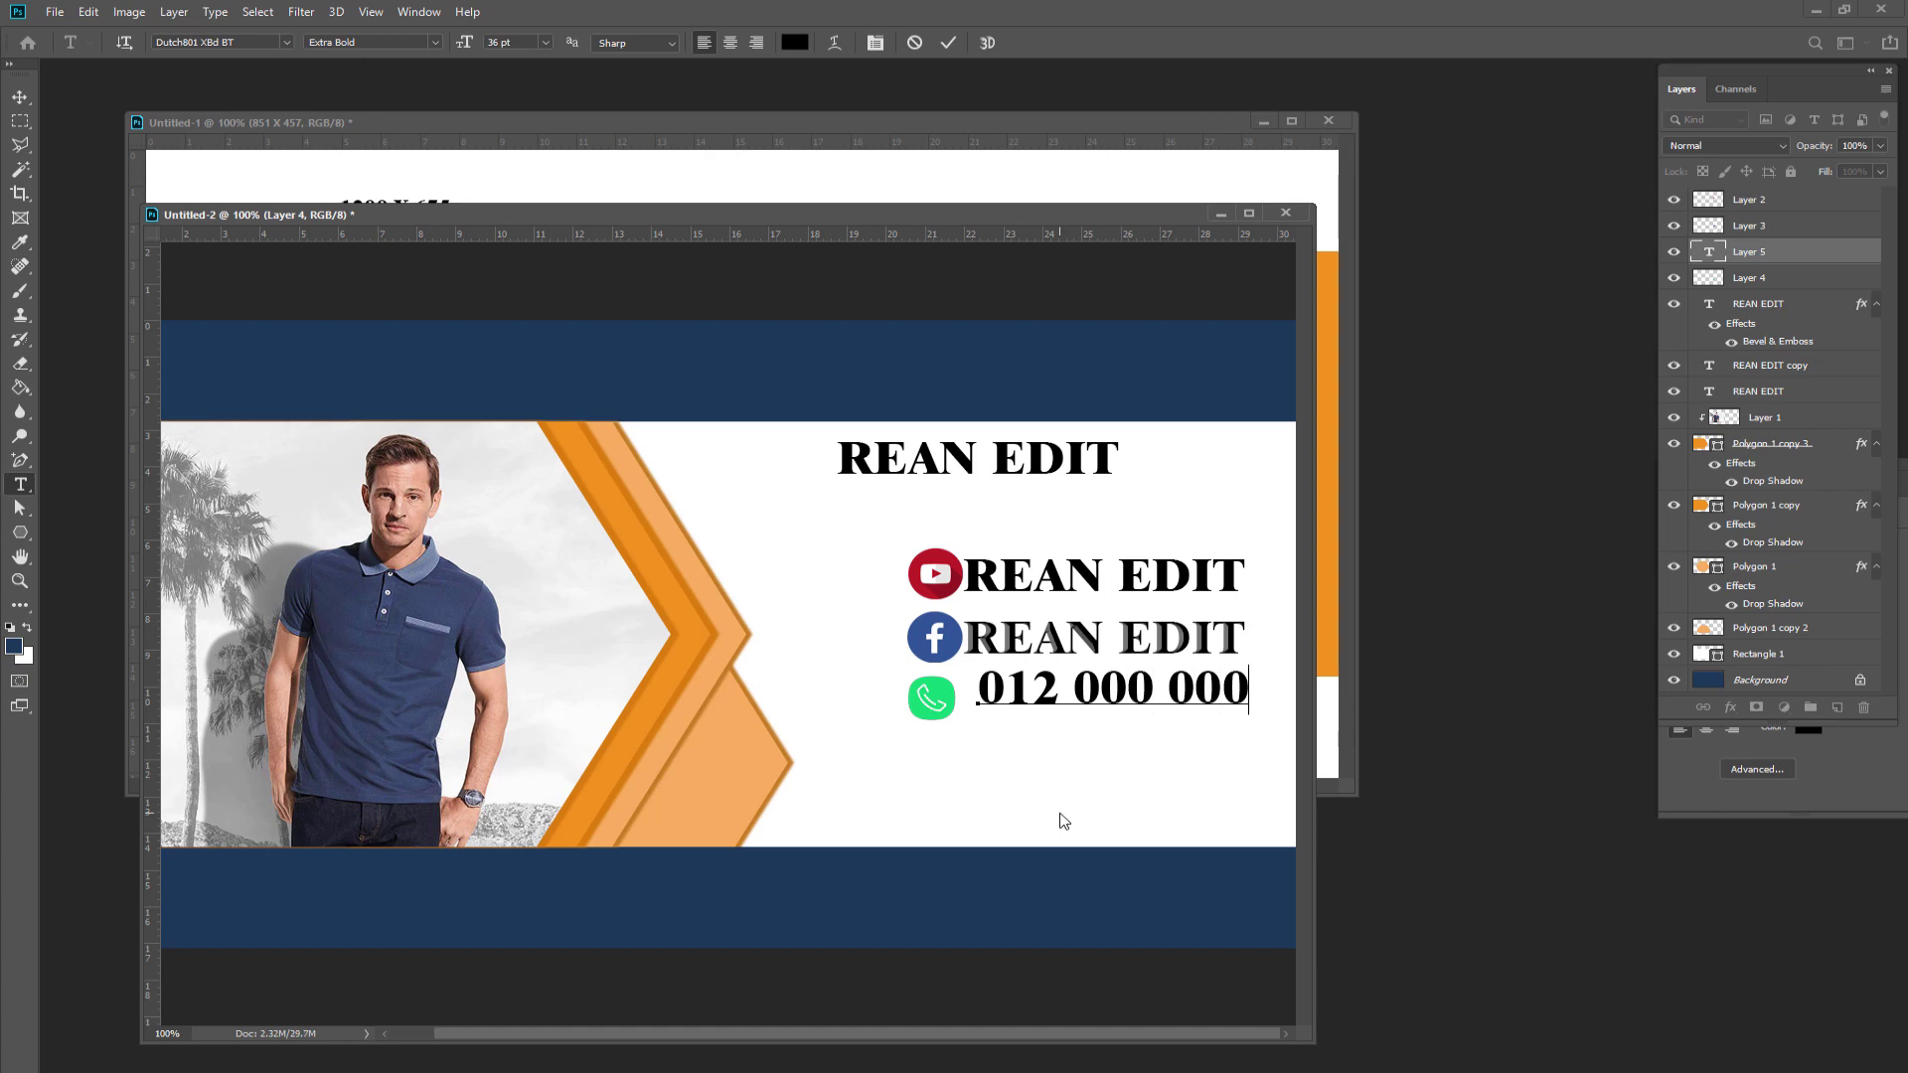
{"action": "key", "text": "ctrl+Return"}
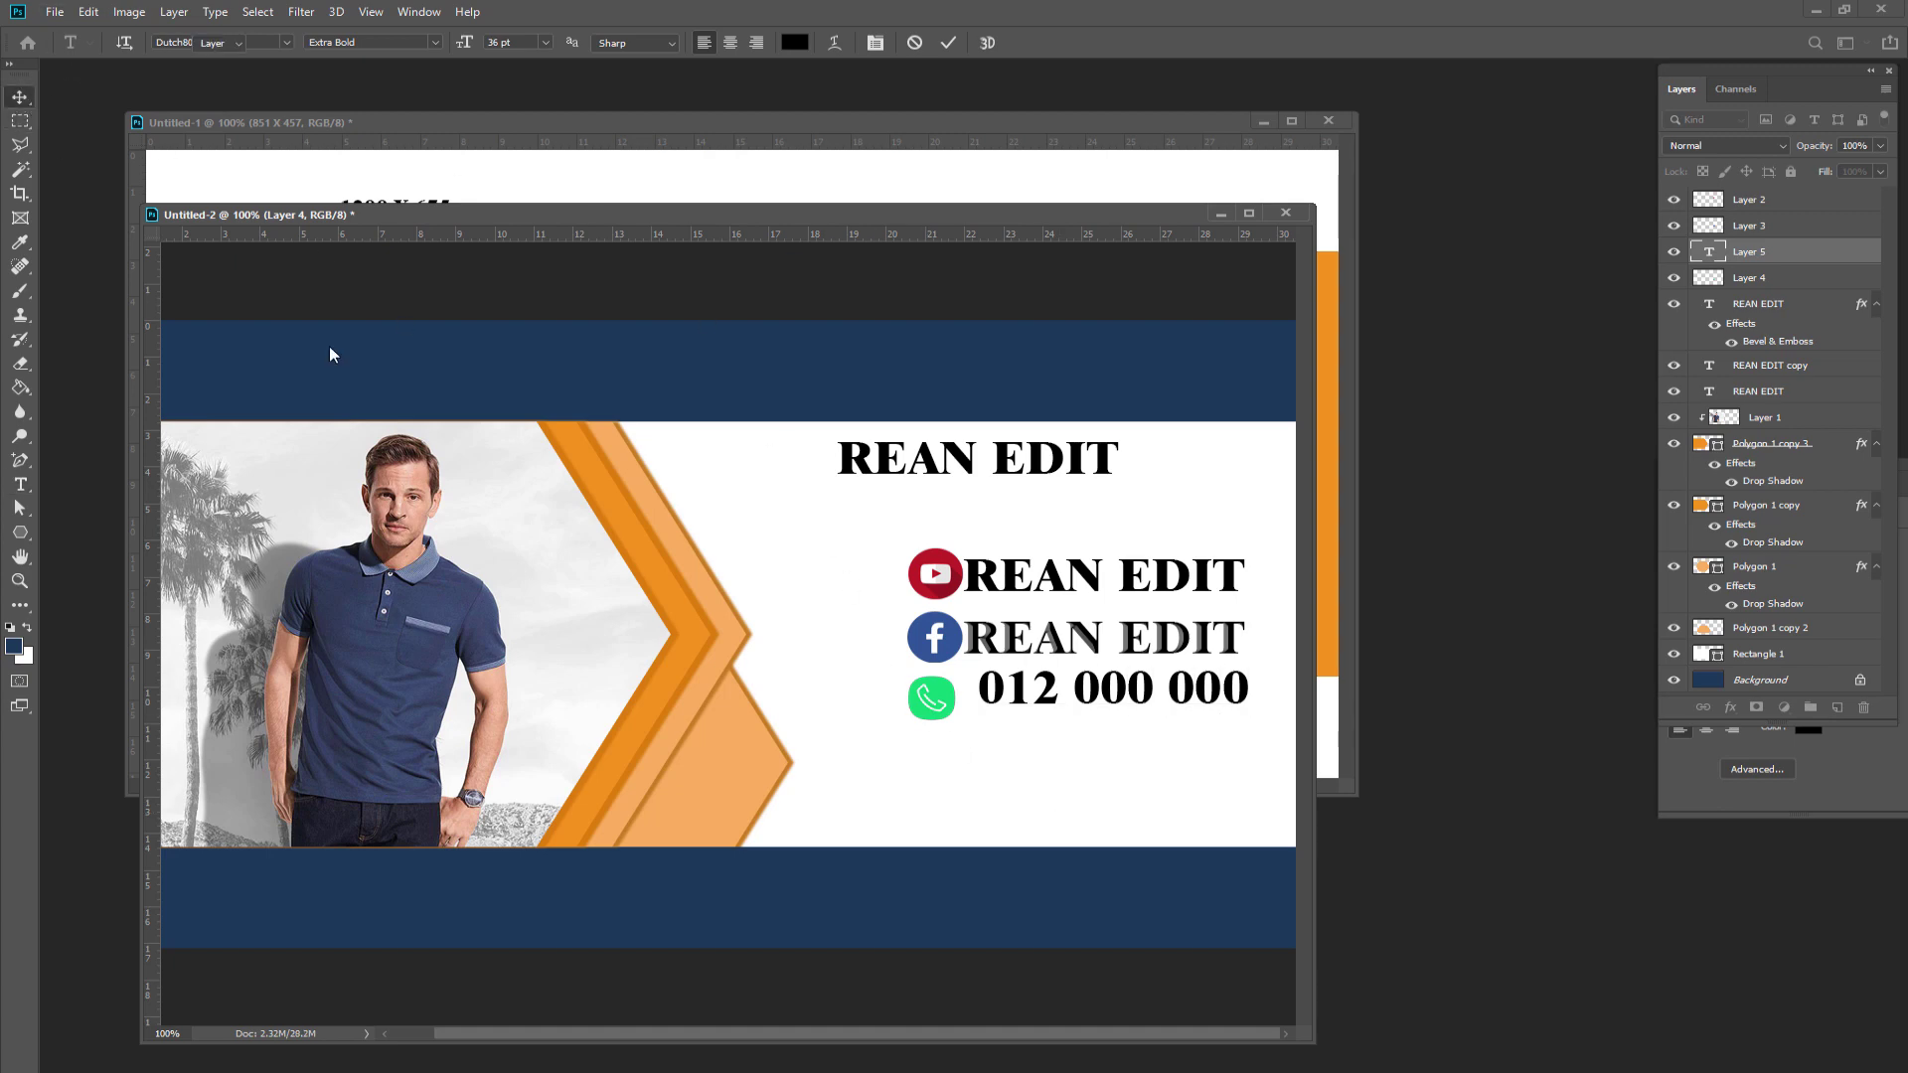
{"action": "key", "text": "v"}
{"action": "key", "text": "Left"}
{"action": "key", "text": "Left"}
{"action": "key", "text": "Down"}
{"action": "key", "text": "Down"}
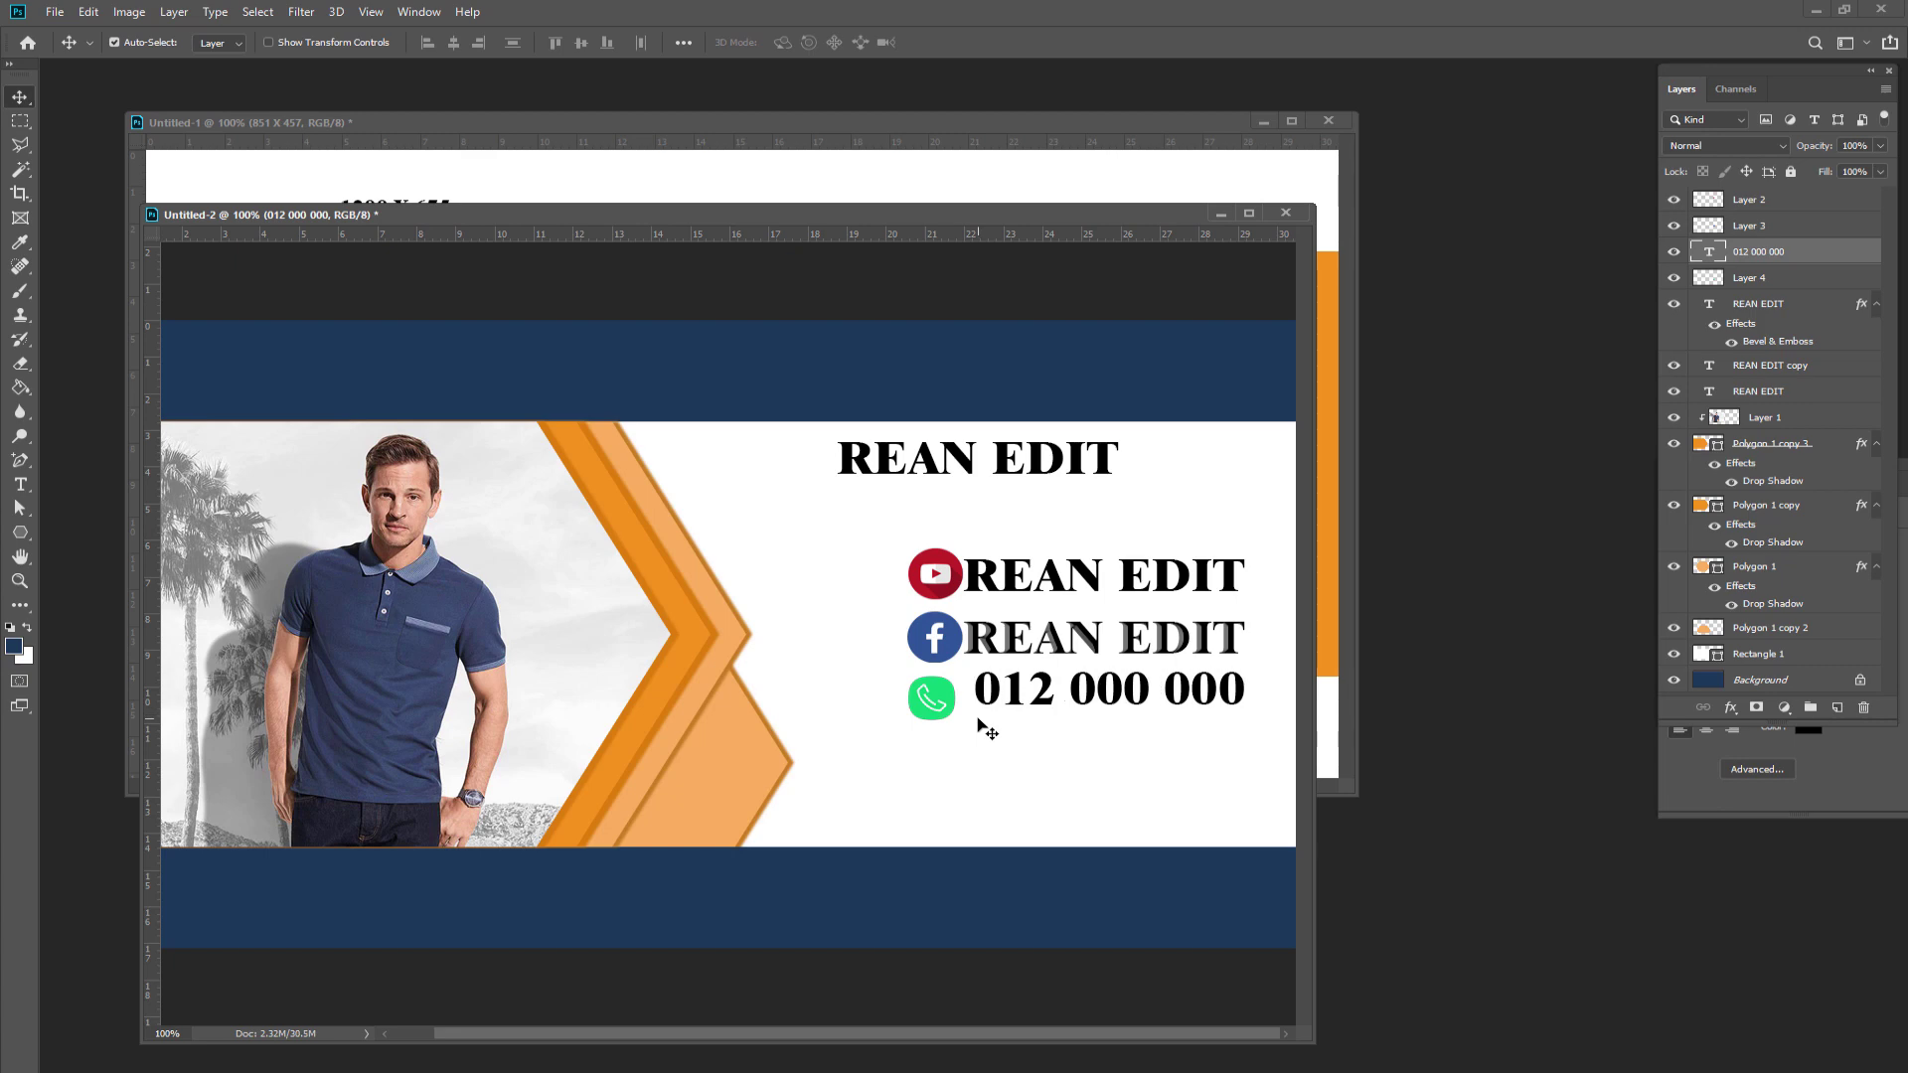
{"action": "key", "text": "Down"}
{"action": "key", "text": "Down"}
{"action": "key", "text": "Down"}
{"action": "key", "text": "Left"}
{"action": "key", "text": "Left"}
{"action": "key", "text": "Left"}
{"action": "key", "text": "Left"}
{"action": "key", "text": "Left"}
{"action": "key", "text": "Left"}
{"action": "key", "text": "Left"}
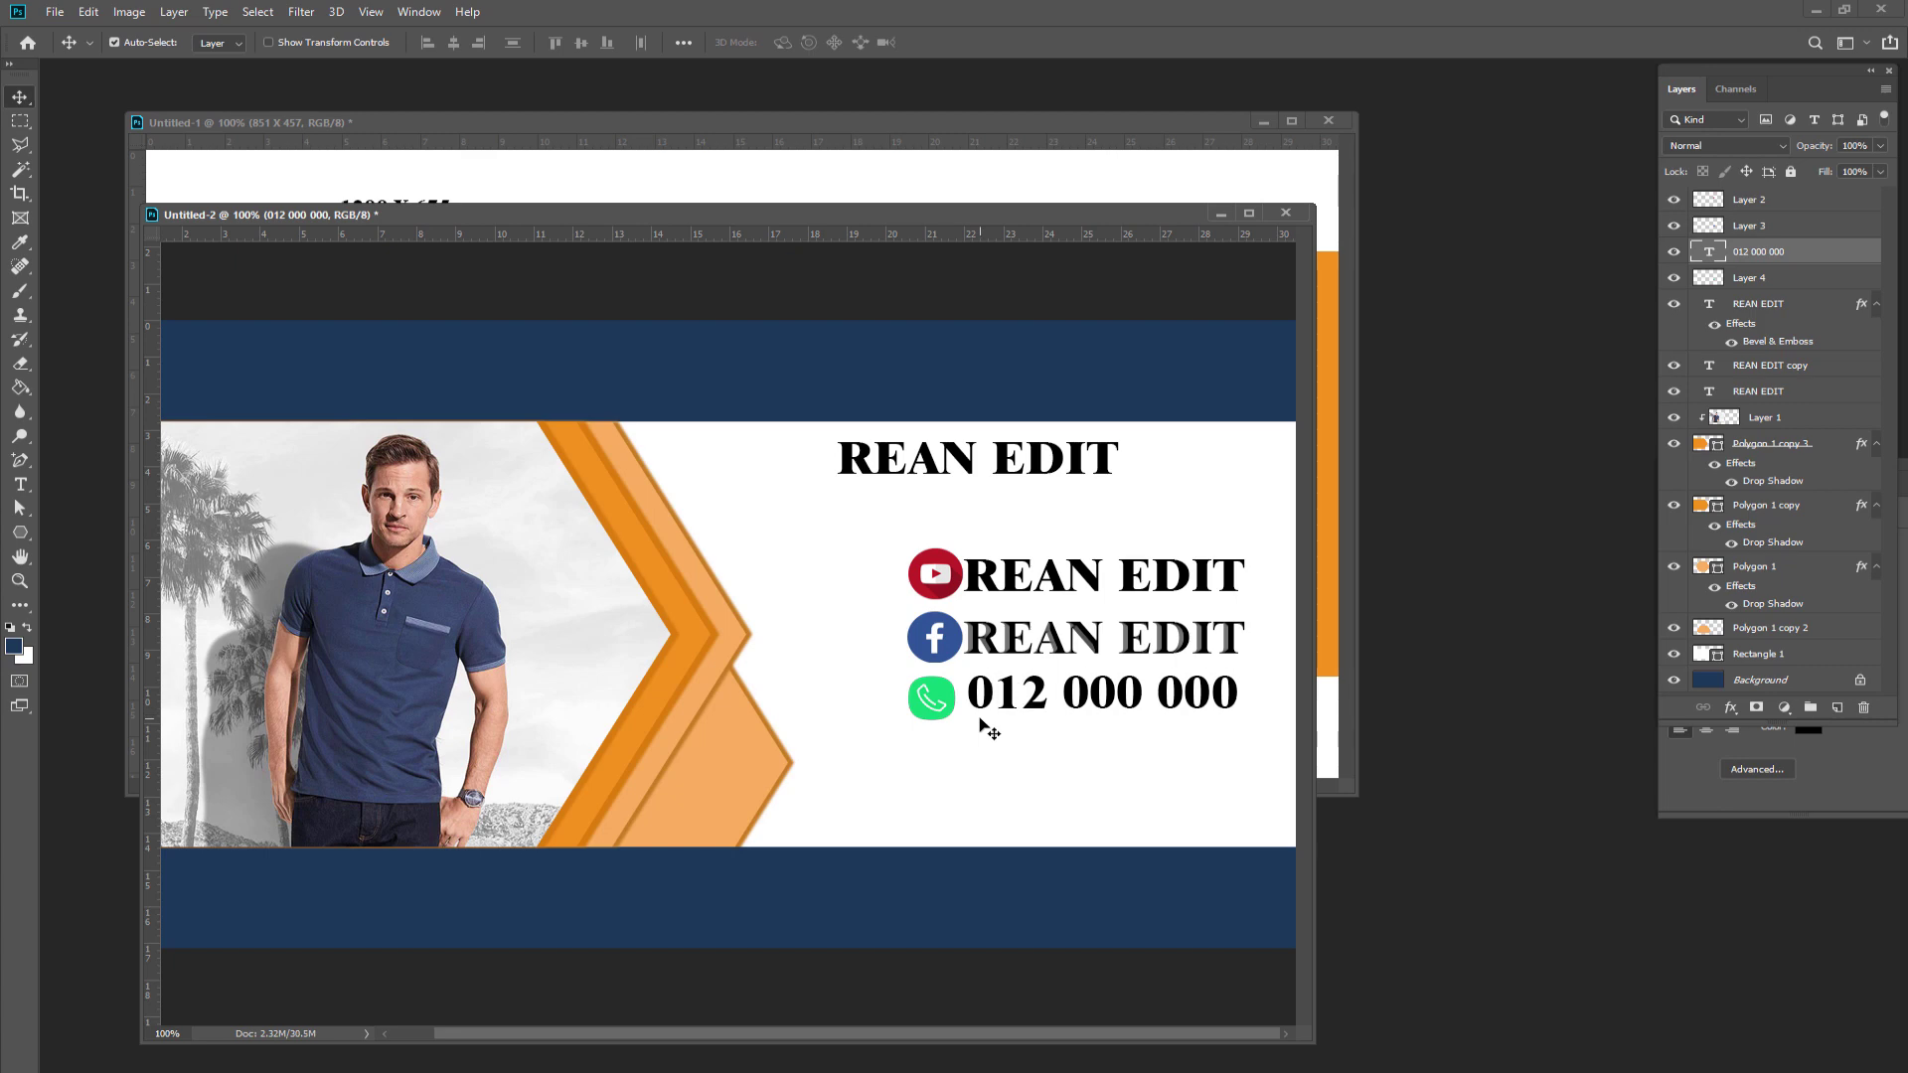
{"action": "key", "text": "Down"}
{"action": "key", "text": "Down"}
{"action": "key", "text": "Down"}
{"action": "key", "text": "Down"}
{"action": "key", "text": "Left"}
{"action": "key", "text": "Left"}
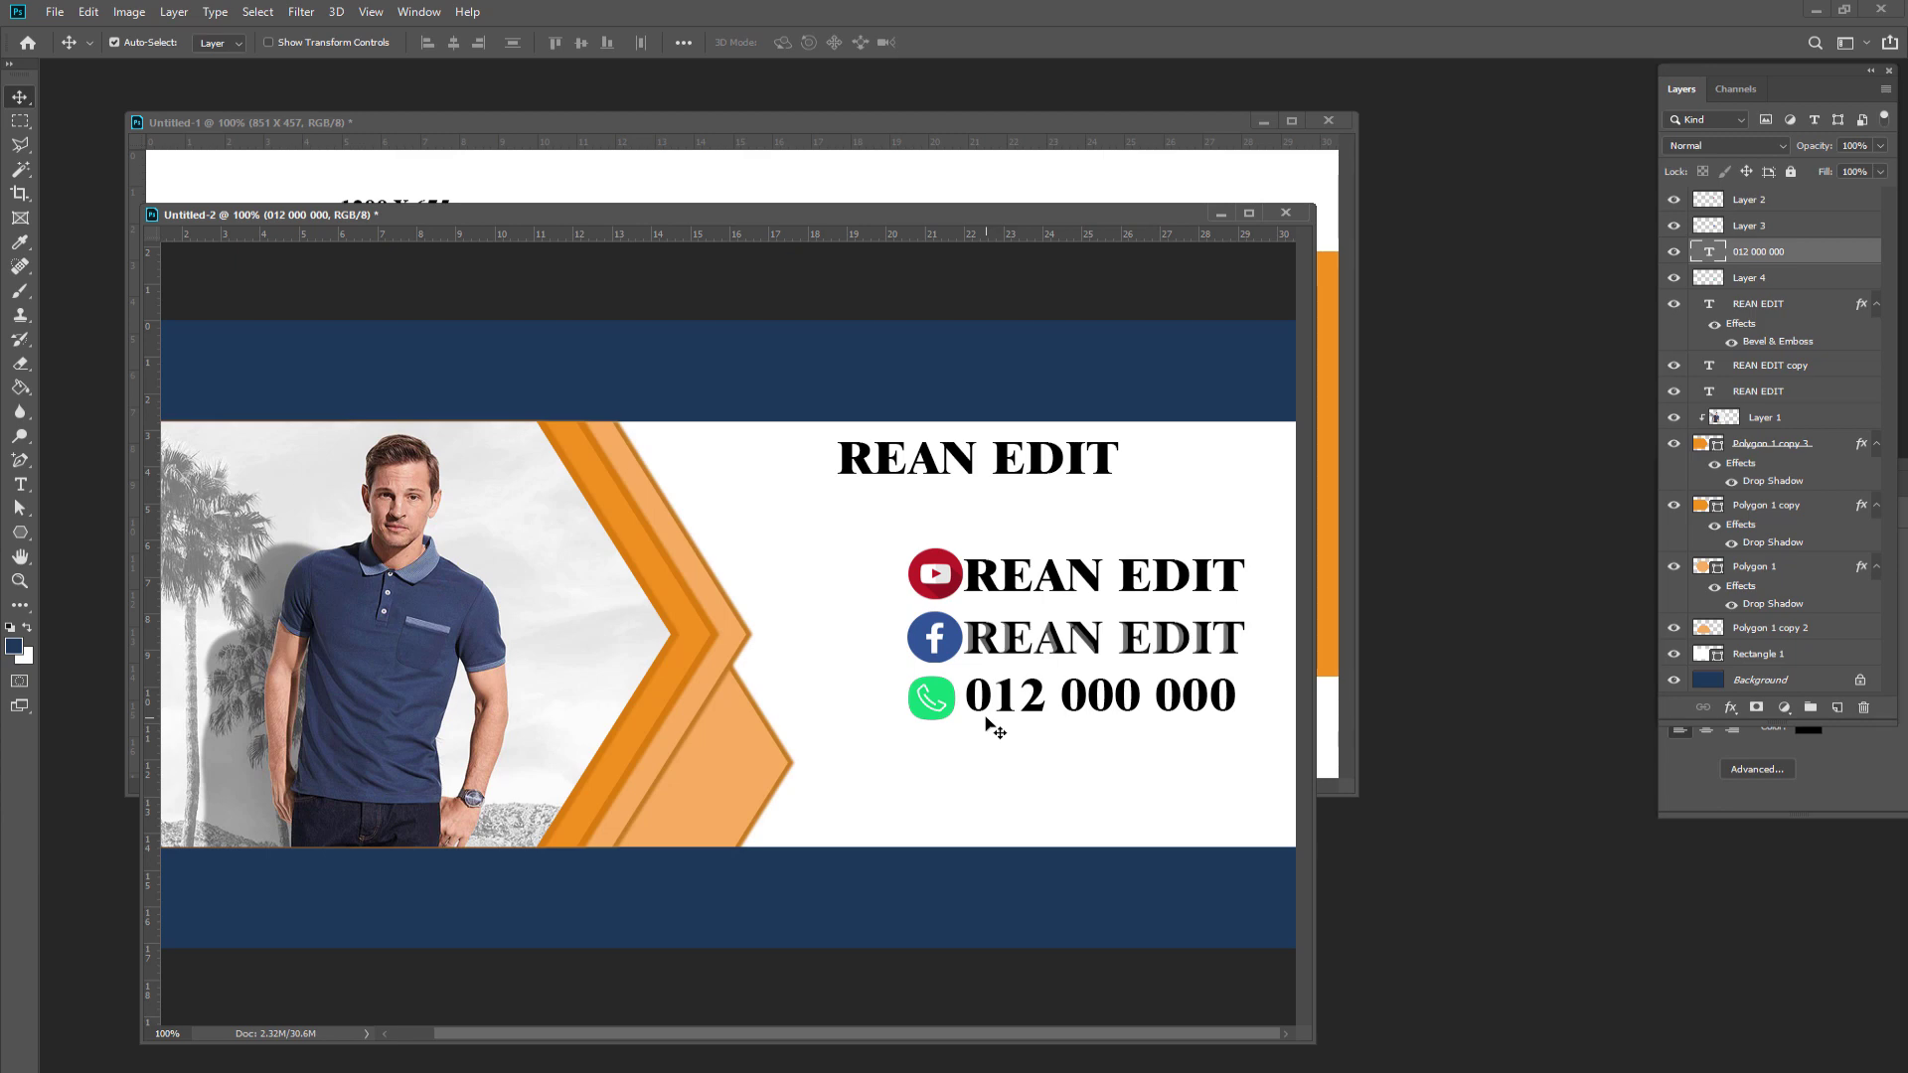
{"action": "key", "text": "Down"}
- Enlarge the phone icon to about 111% to match the number
{"action": "left_click", "coordinate": [924, 703]}
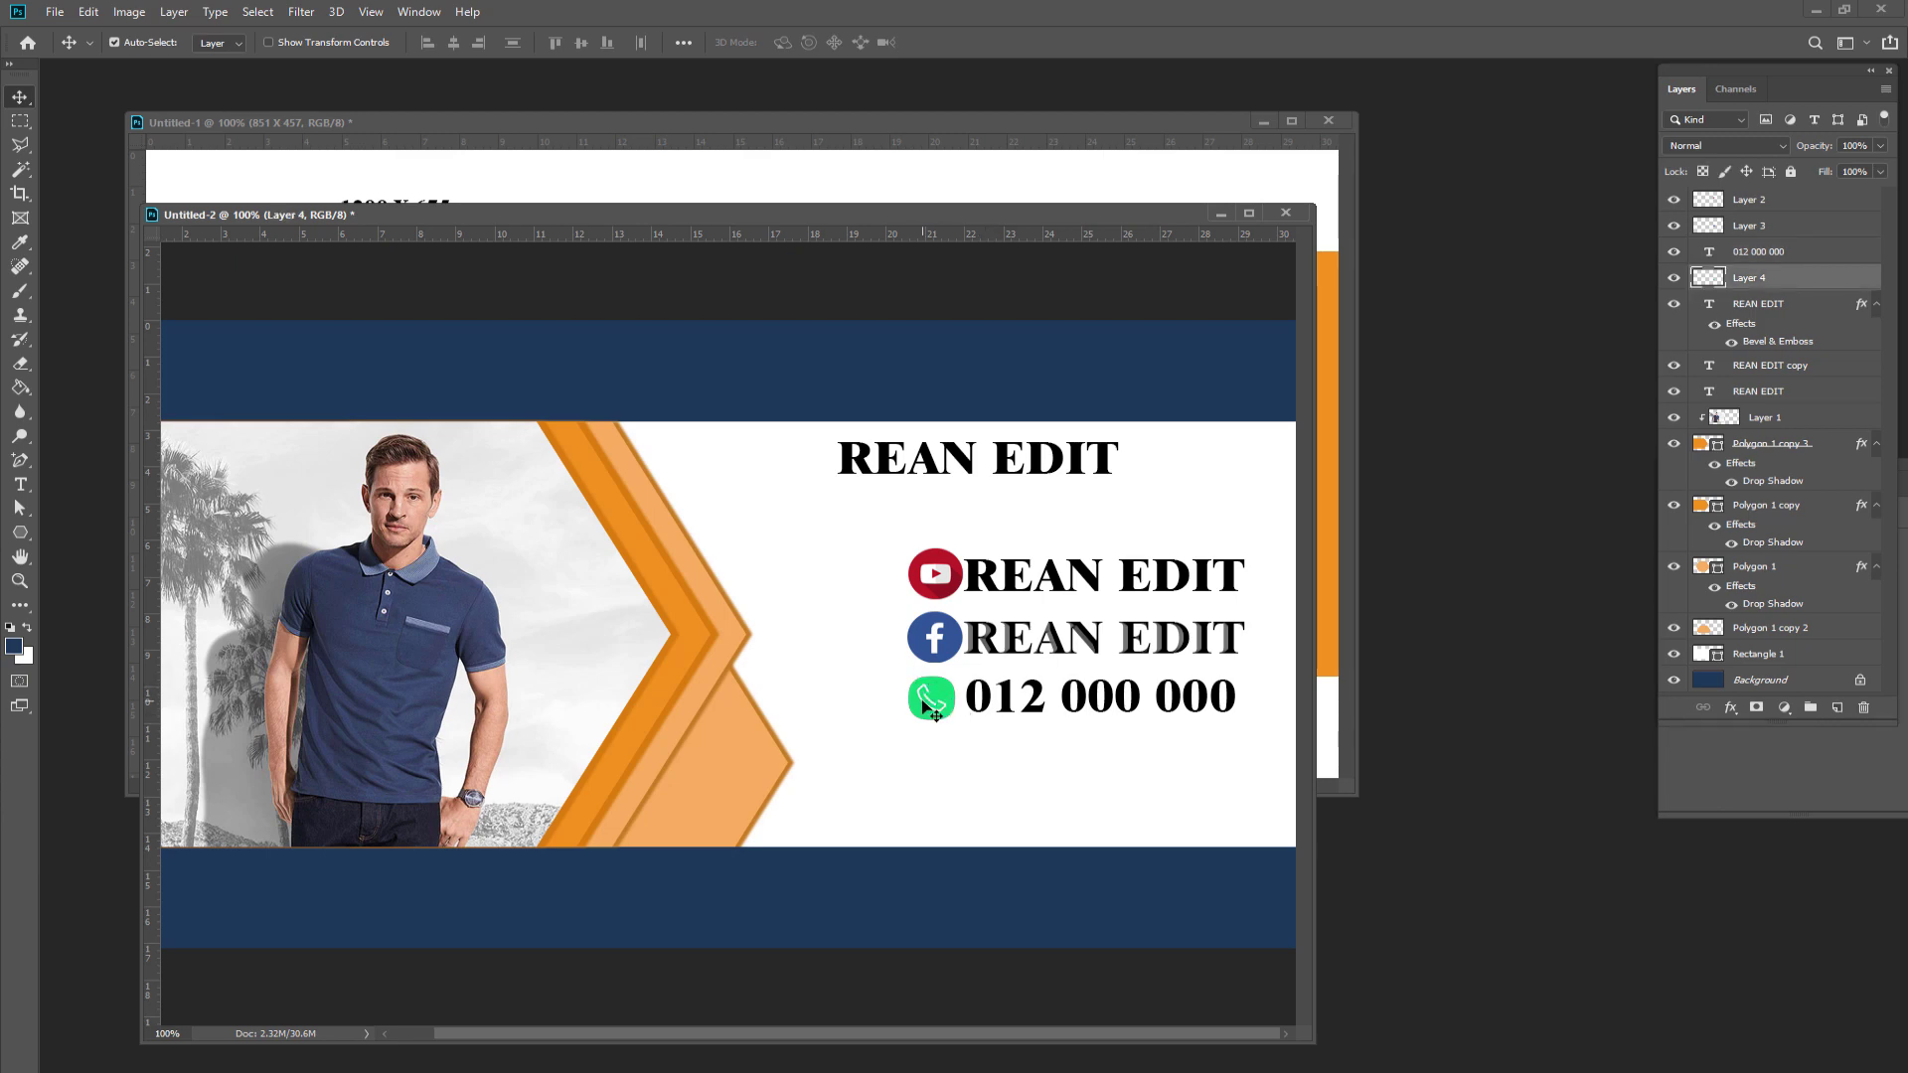
{"action": "key", "text": "ctrl+t"}
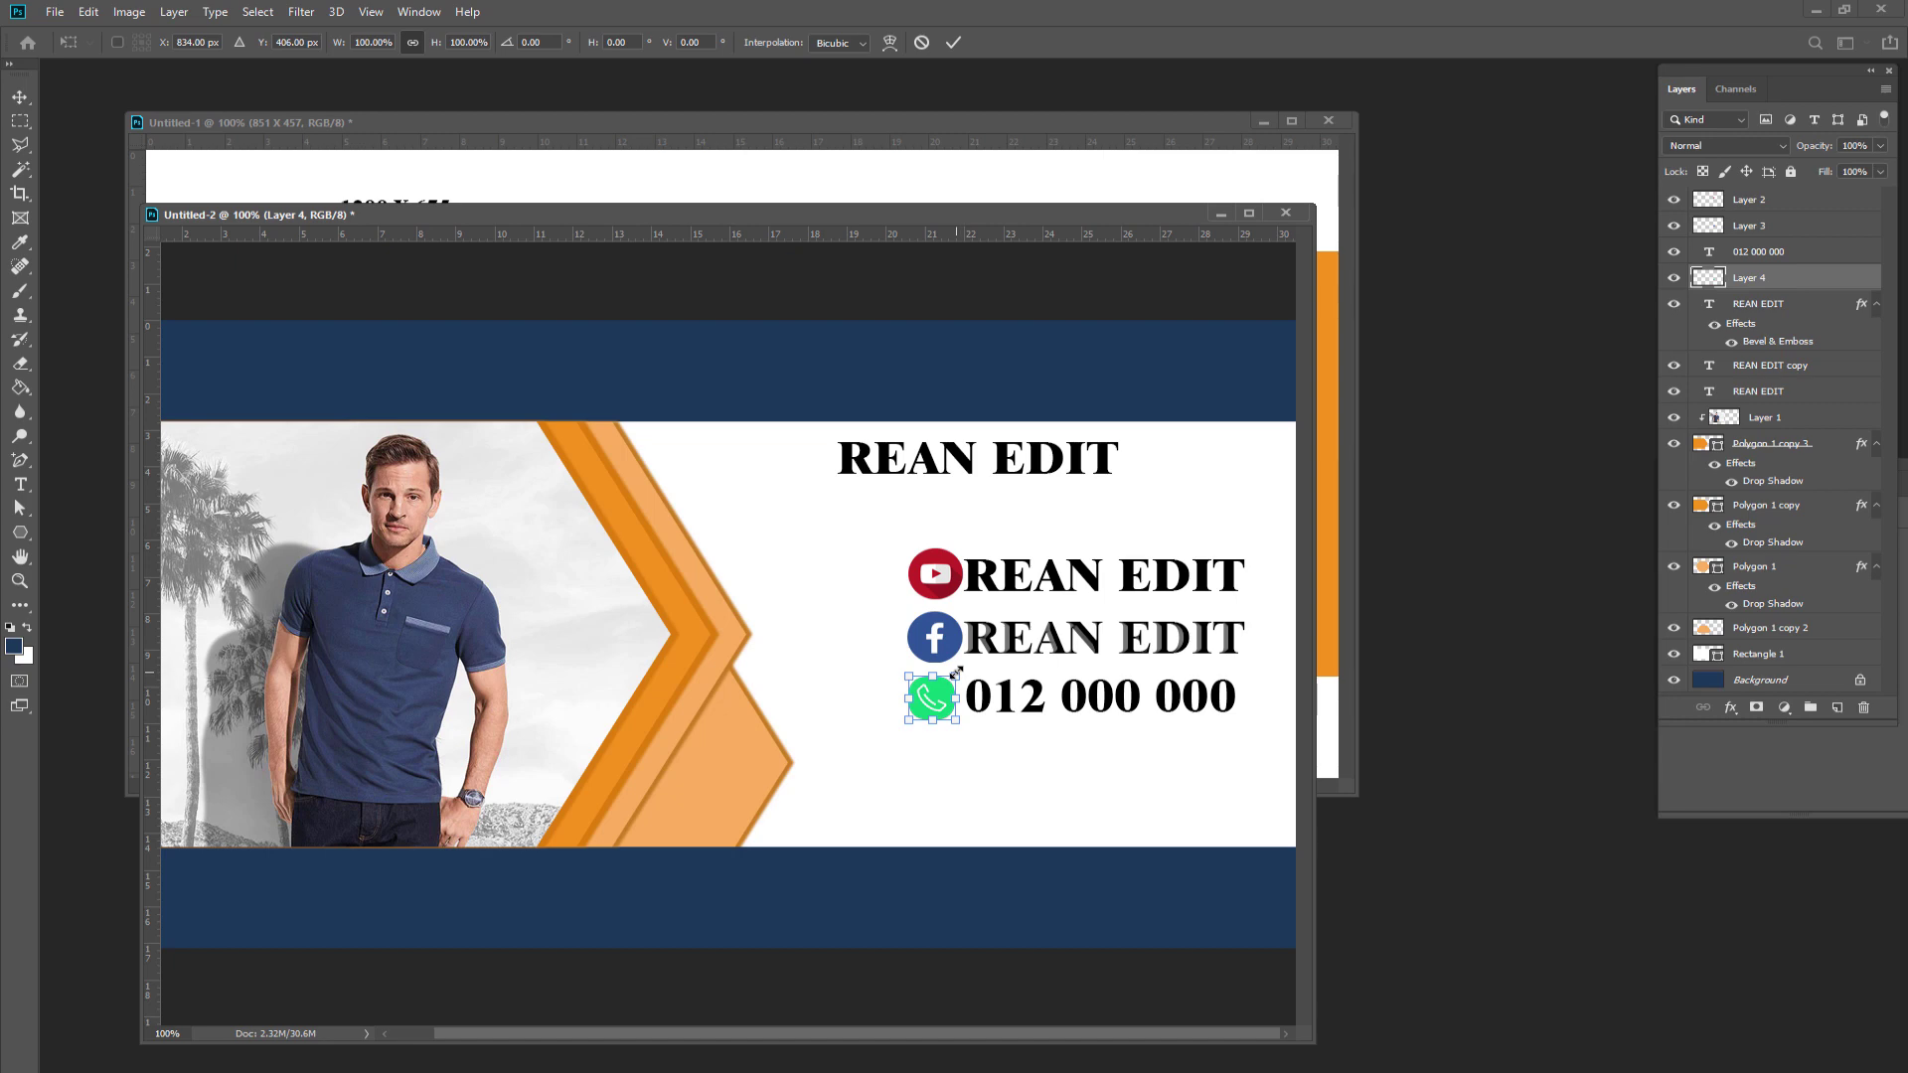
{"action": "left_click_drag", "start_coordinate": [958, 670], "coordinate": [962, 668]}
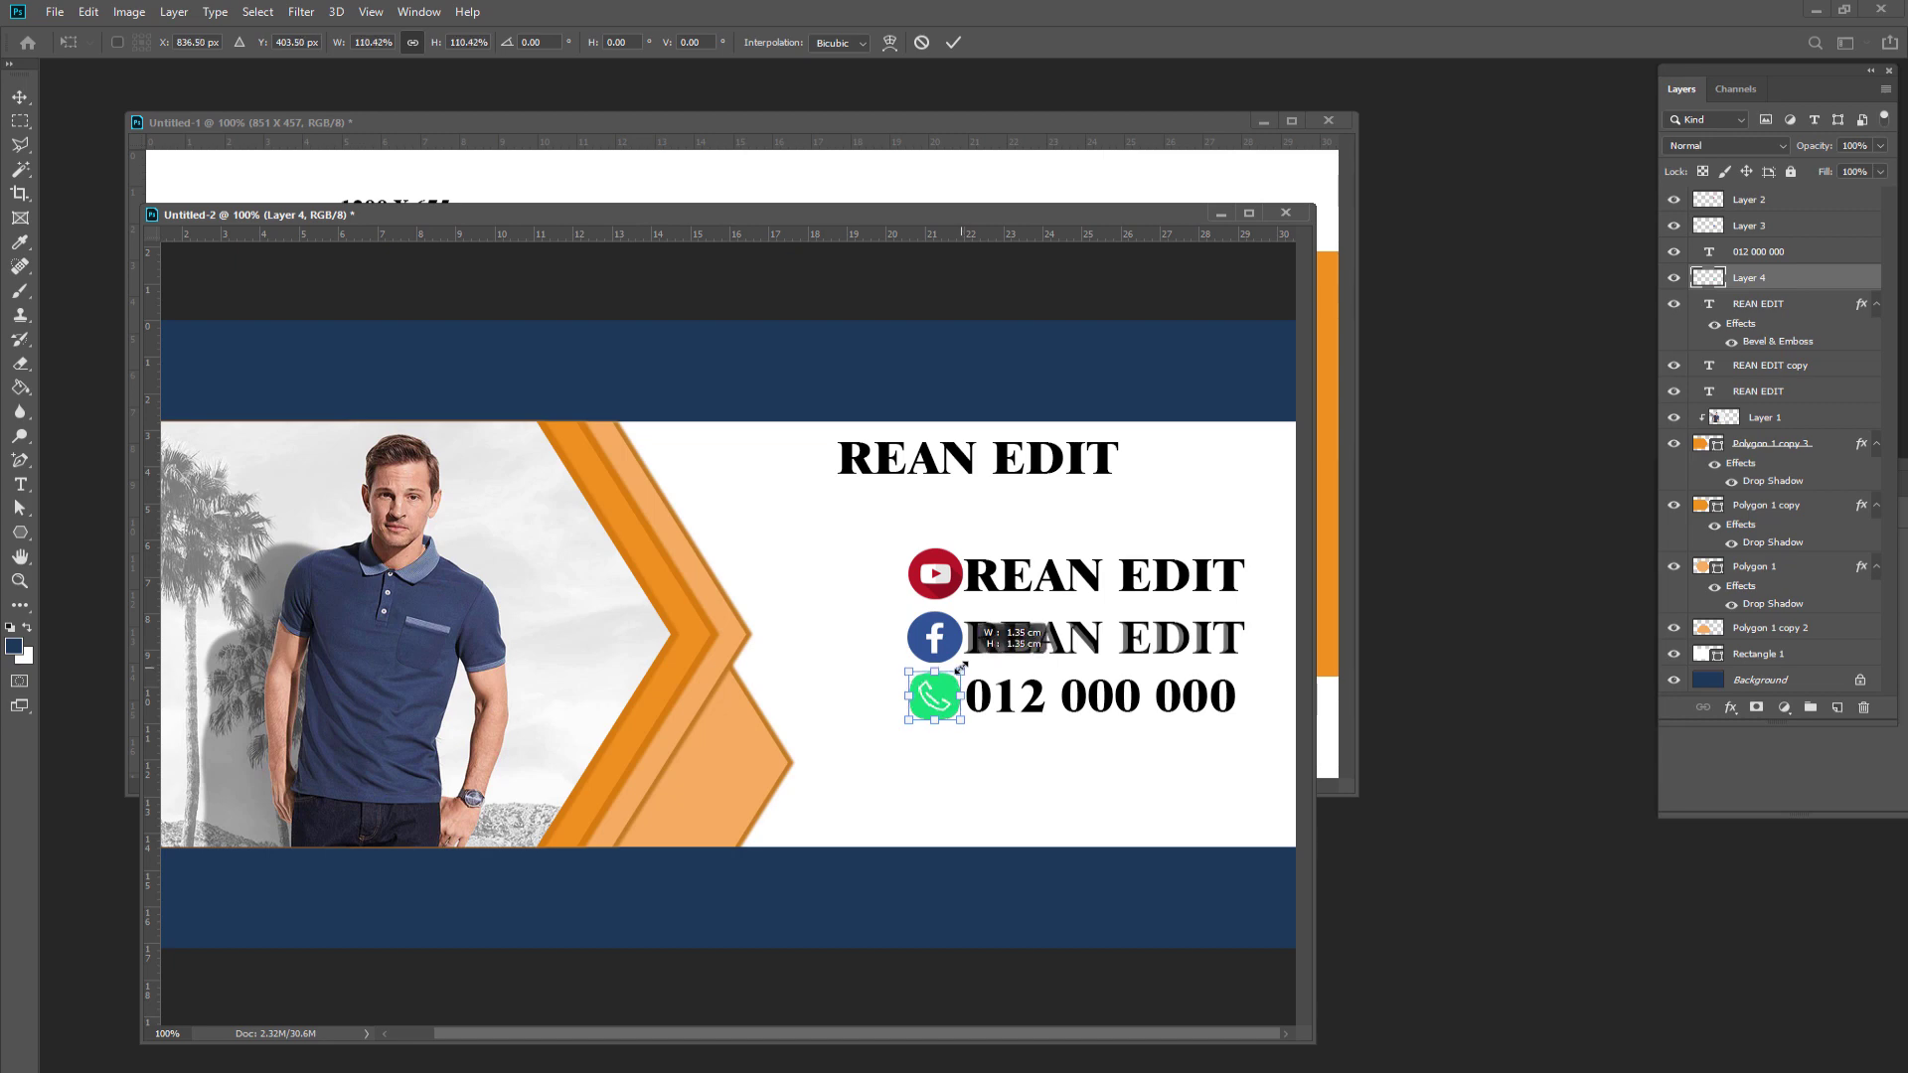
{"action": "key", "text": "Return"}
{"action": "left_click", "coordinate": [1212, 770]}
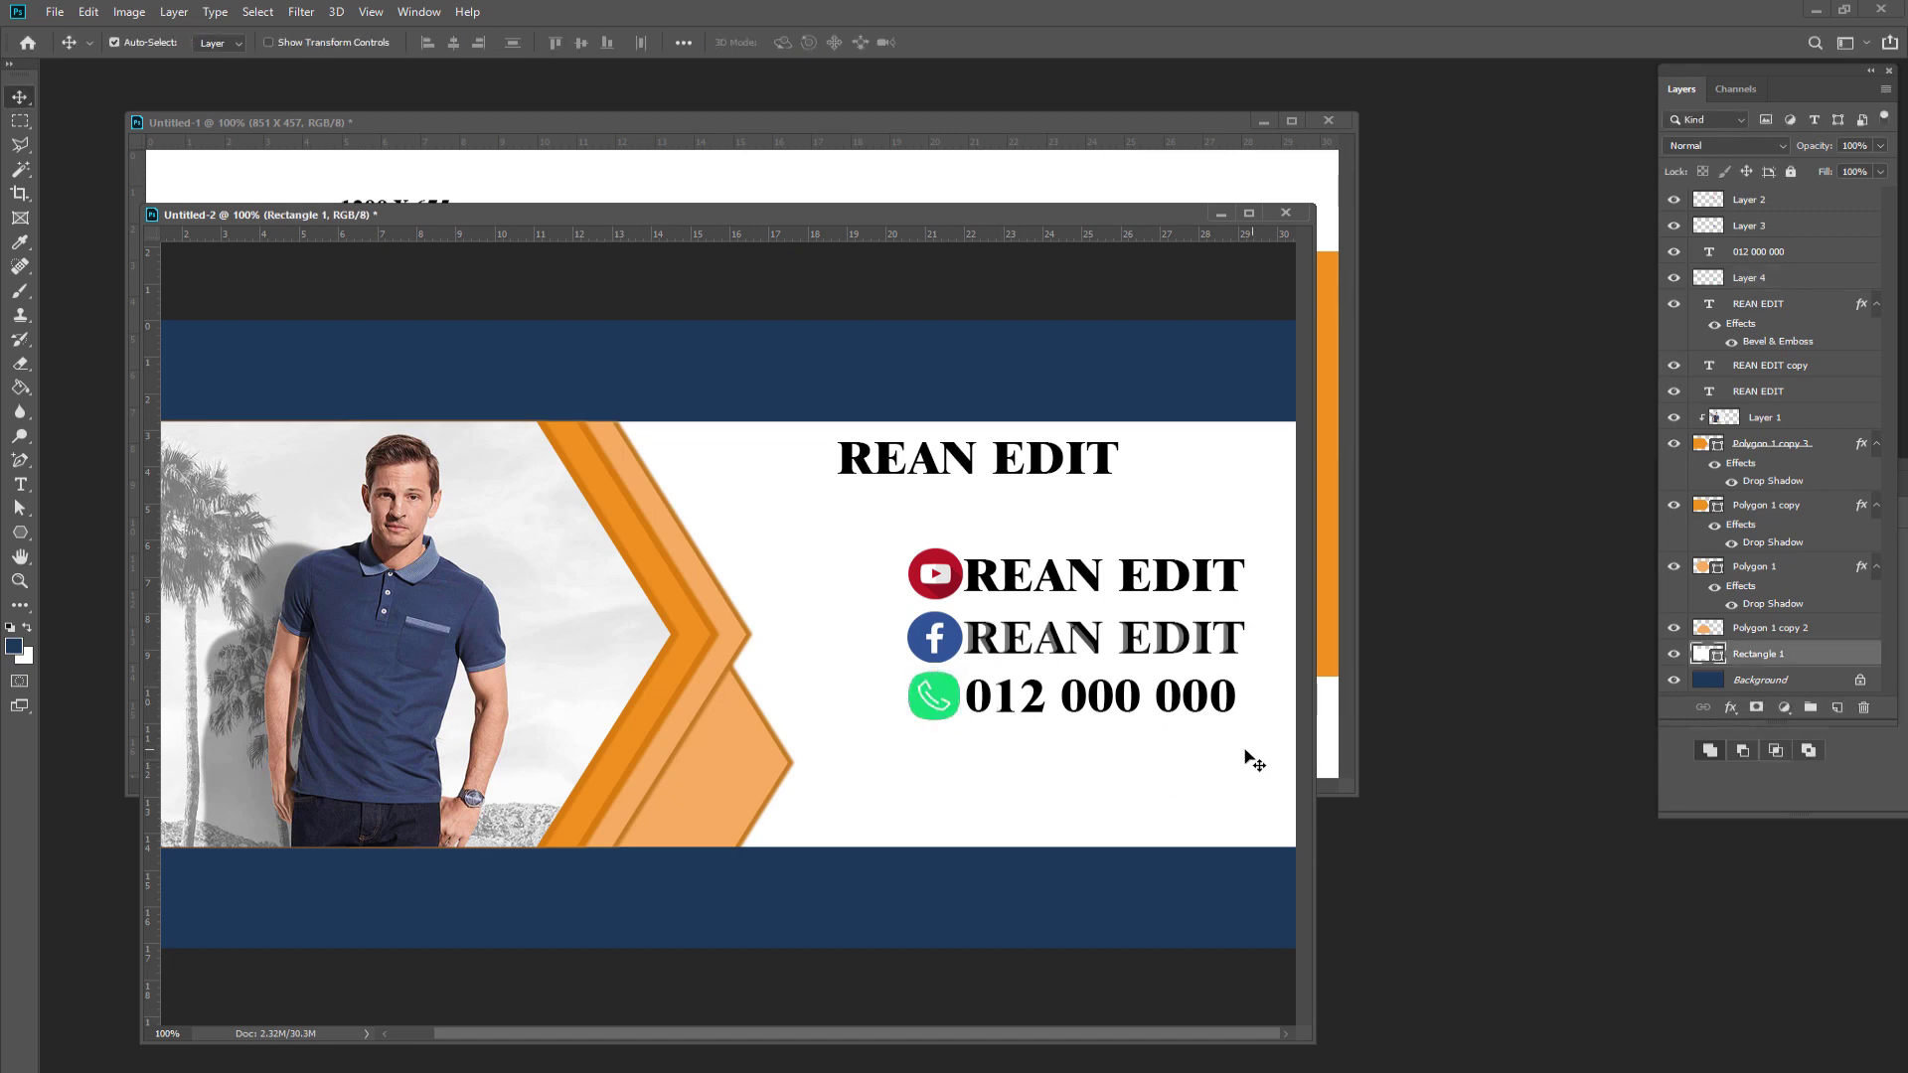
- Enlarge and reposition the banner window so it shows fully in front of the size guide
{"action": "left_click", "coordinate": [1778, 204]}
{"action": "key", "text": "z"}
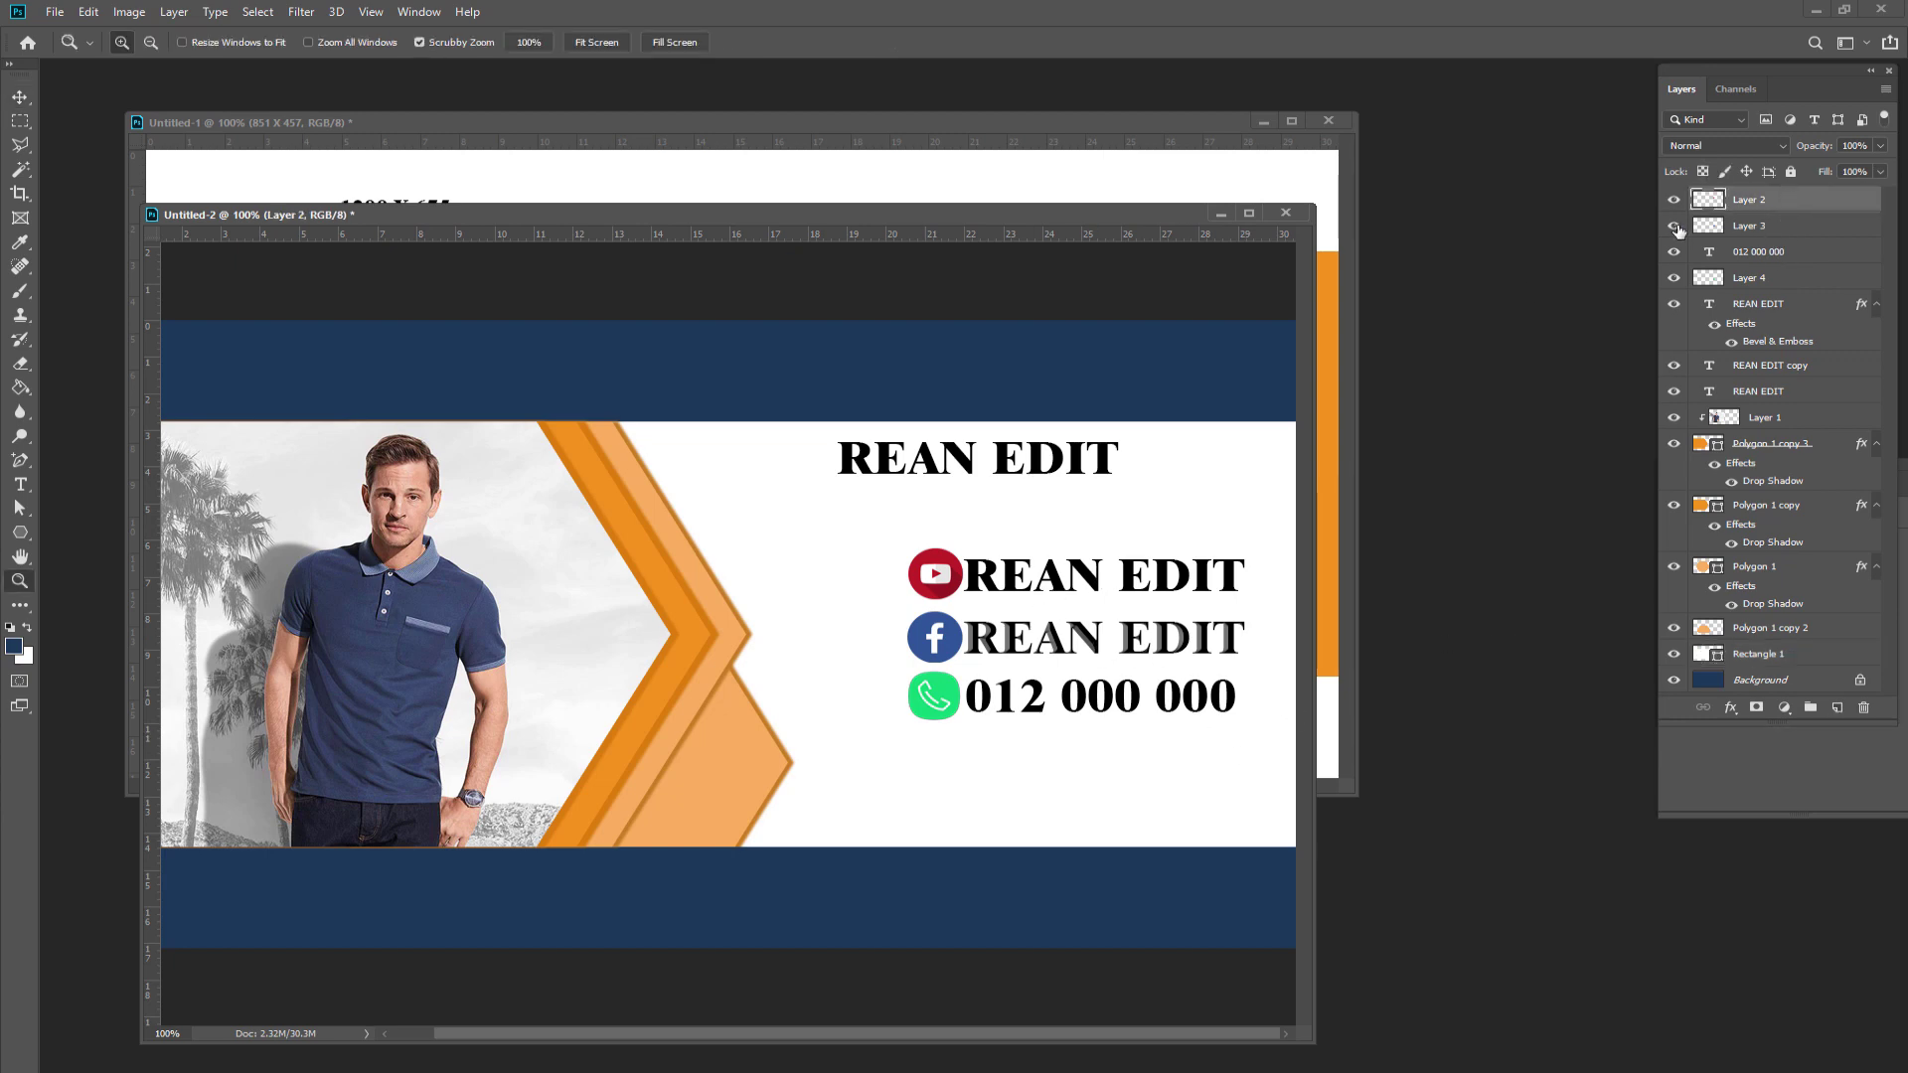
{"action": "left_click_drag", "start_coordinate": [861, 207], "coordinate": [1027, 186]}
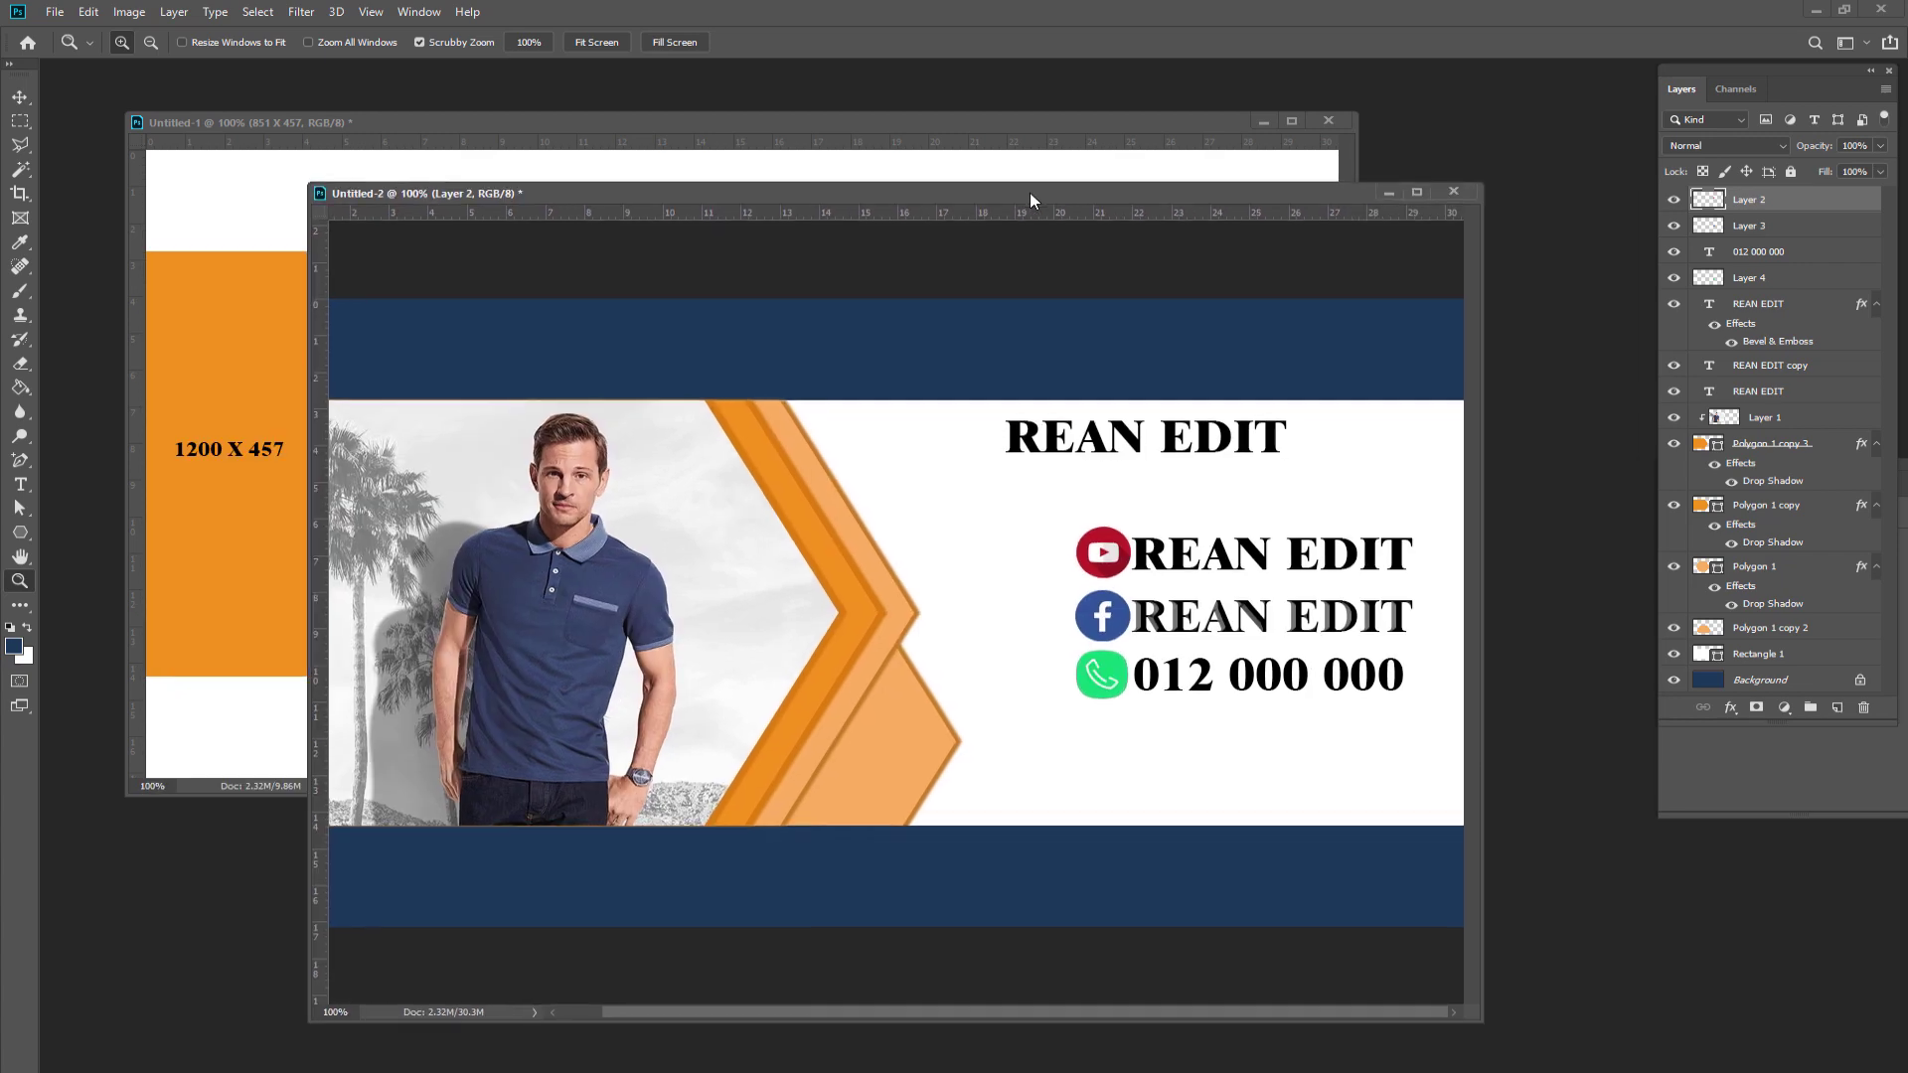
{"action": "left_click_drag", "start_coordinate": [1473, 1018], "coordinate": [1603, 1052]}
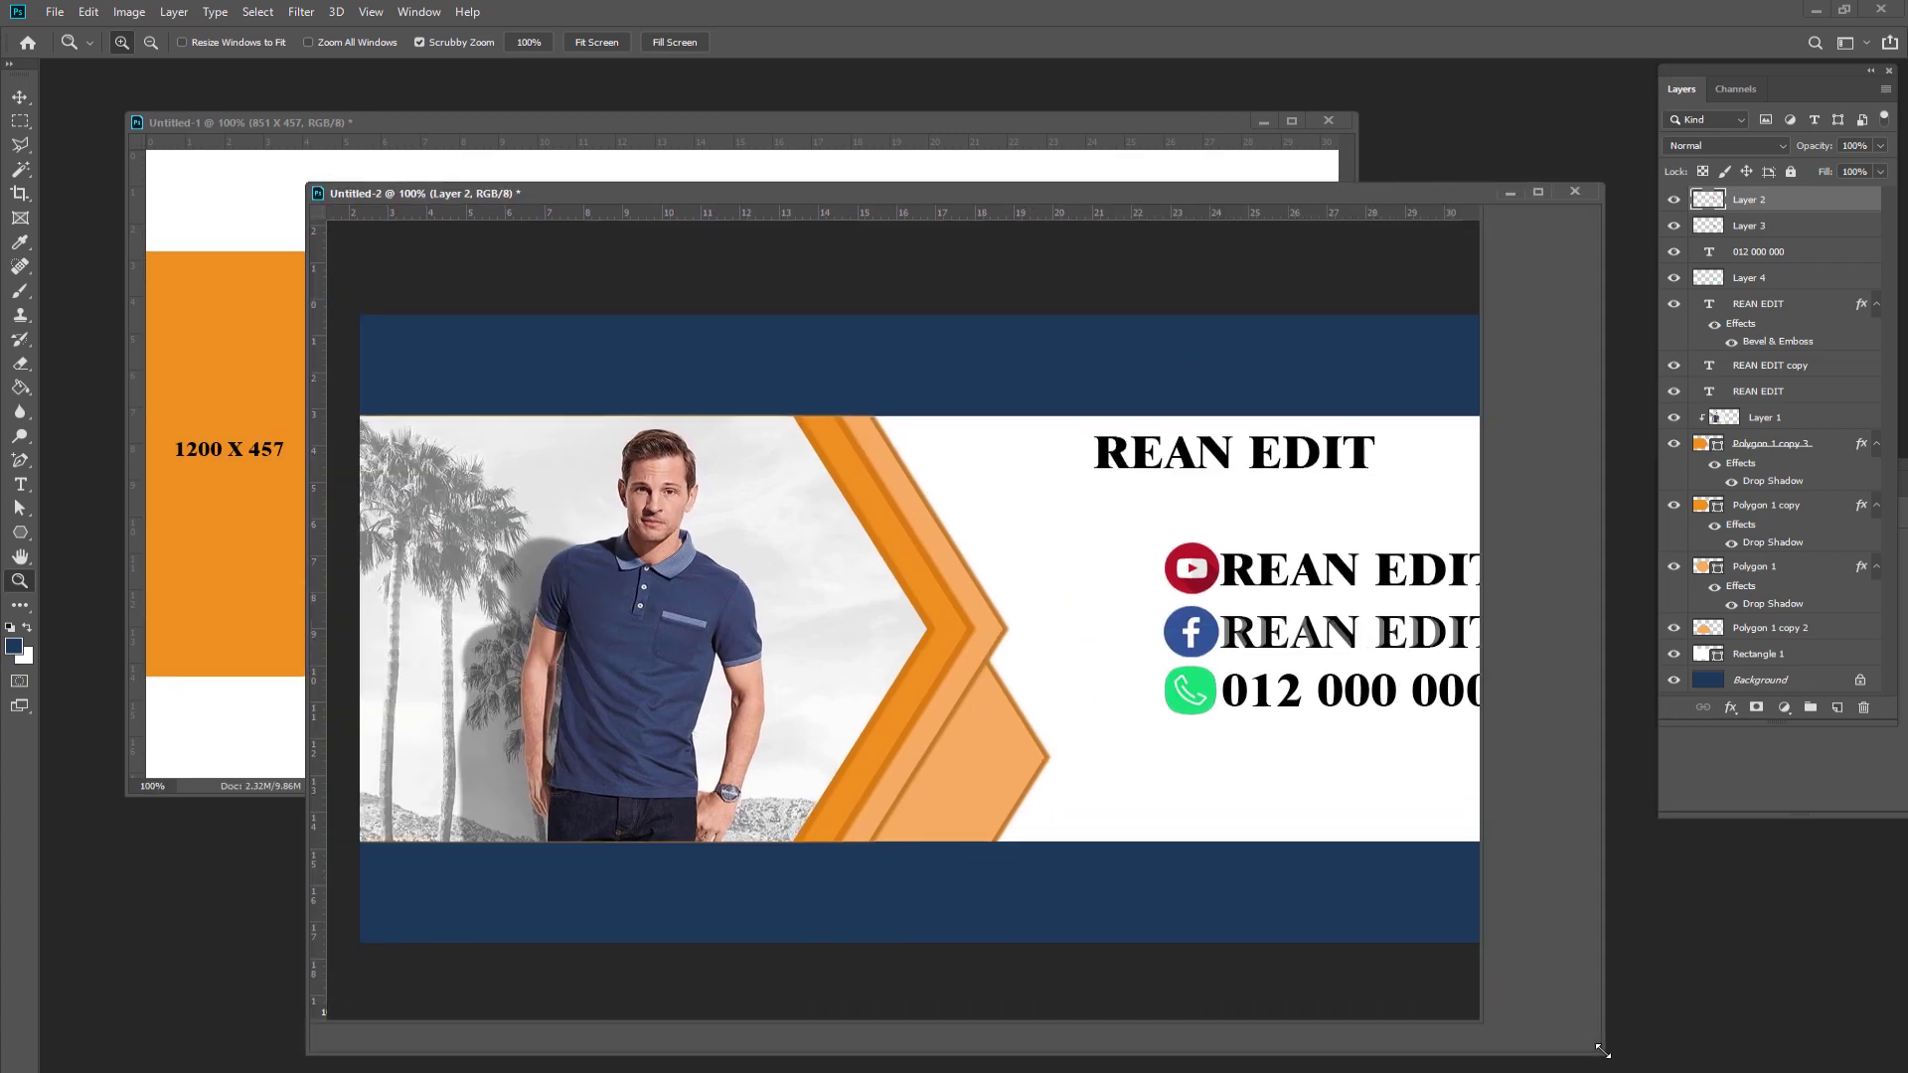
{"action": "left_click", "coordinate": [376, 139]}
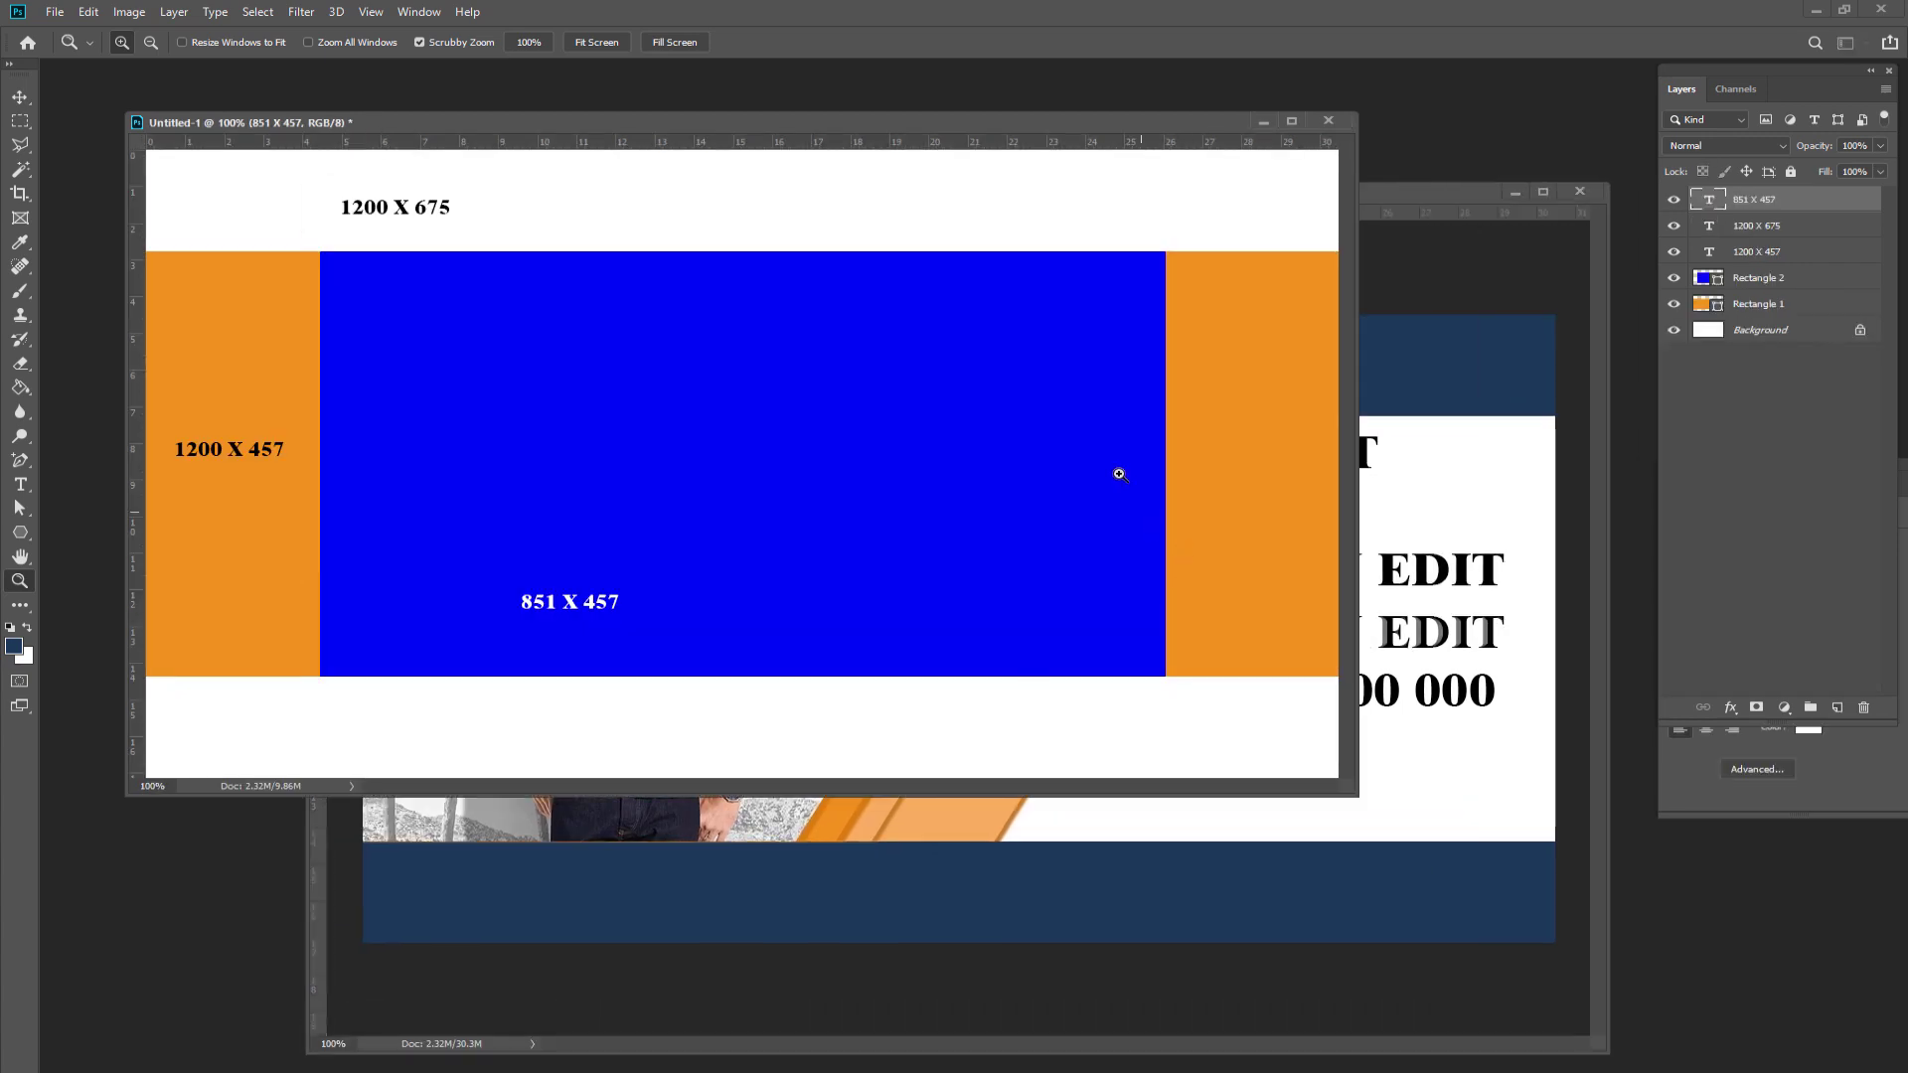
{"action": "left_click", "coordinate": [20, 98]}
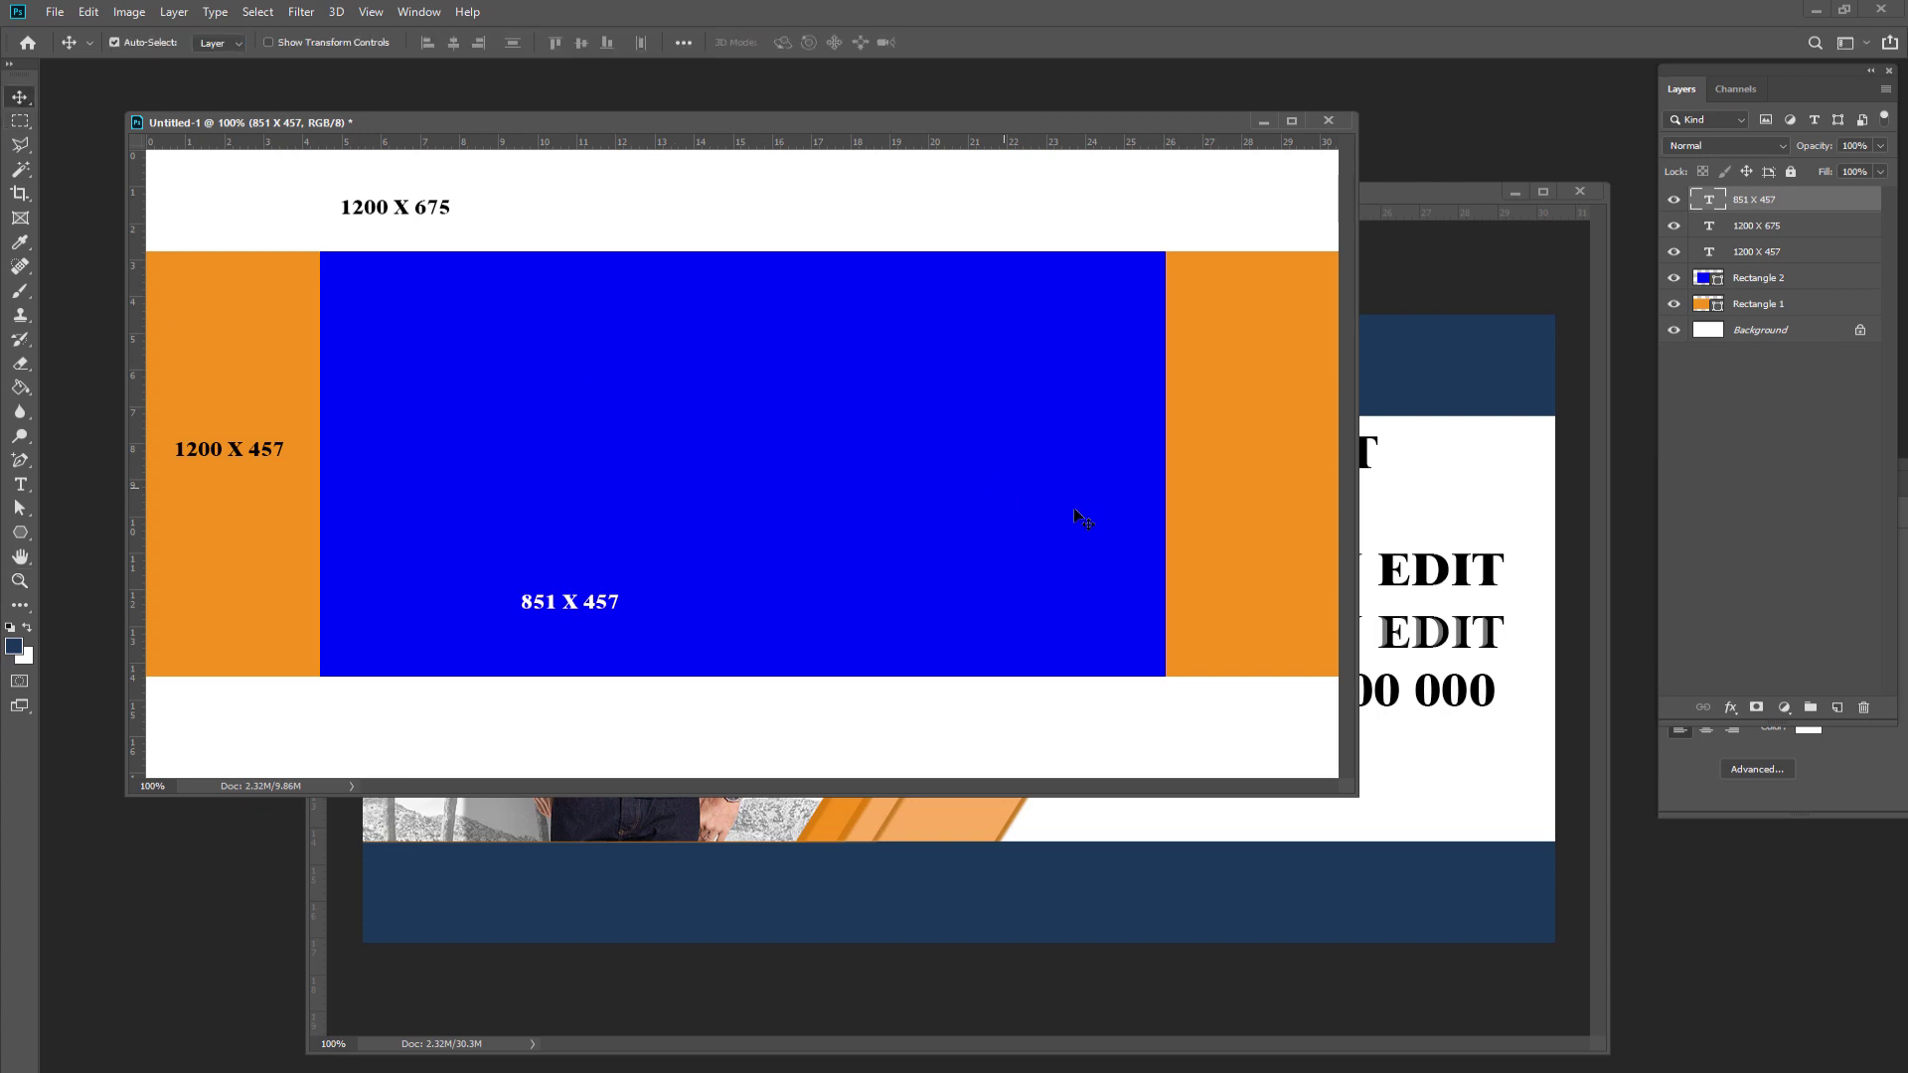
{"action": "left_click", "coordinate": [1402, 186]}
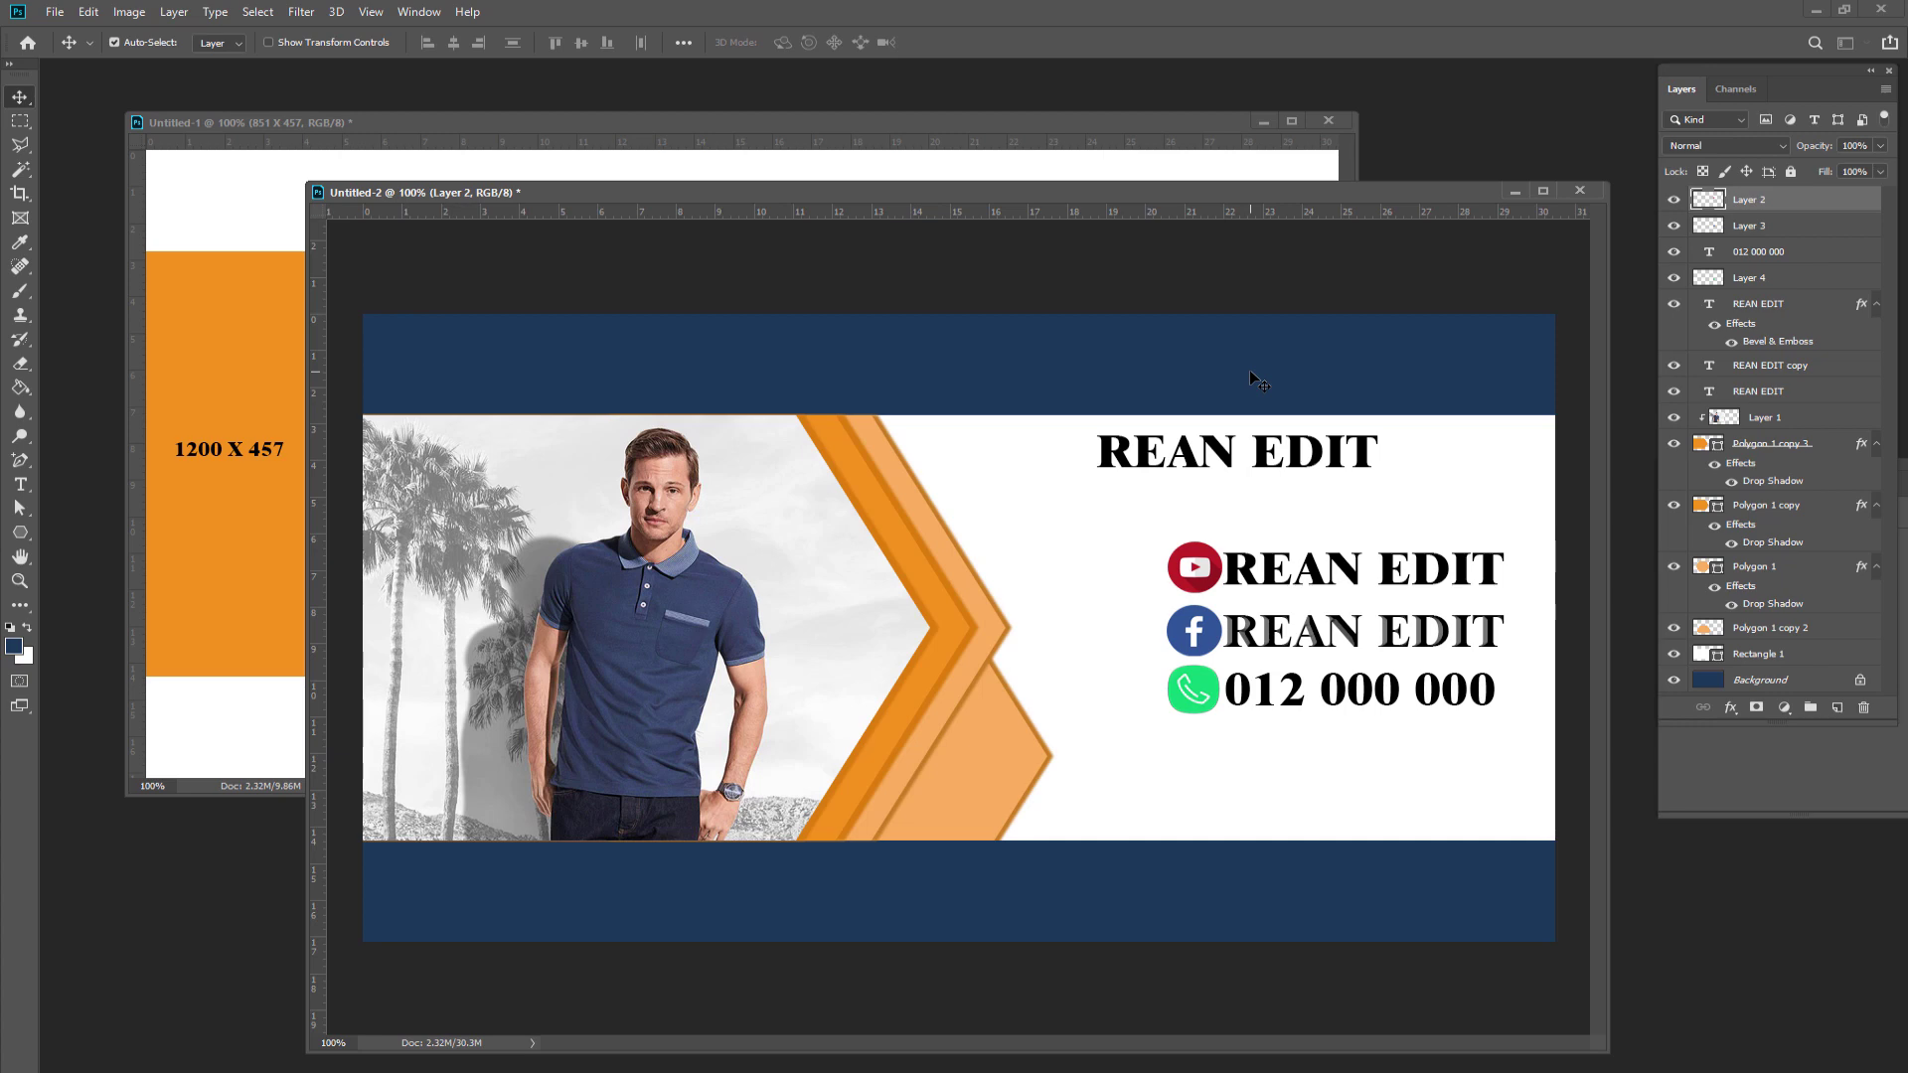
- Select the title, text and icon layers together and move them left toward the chevrons
{"action": "left_click", "coordinate": [1781, 280], "text": "shift"}
{"action": "left_click", "coordinate": [1768, 310], "text": "shift"}
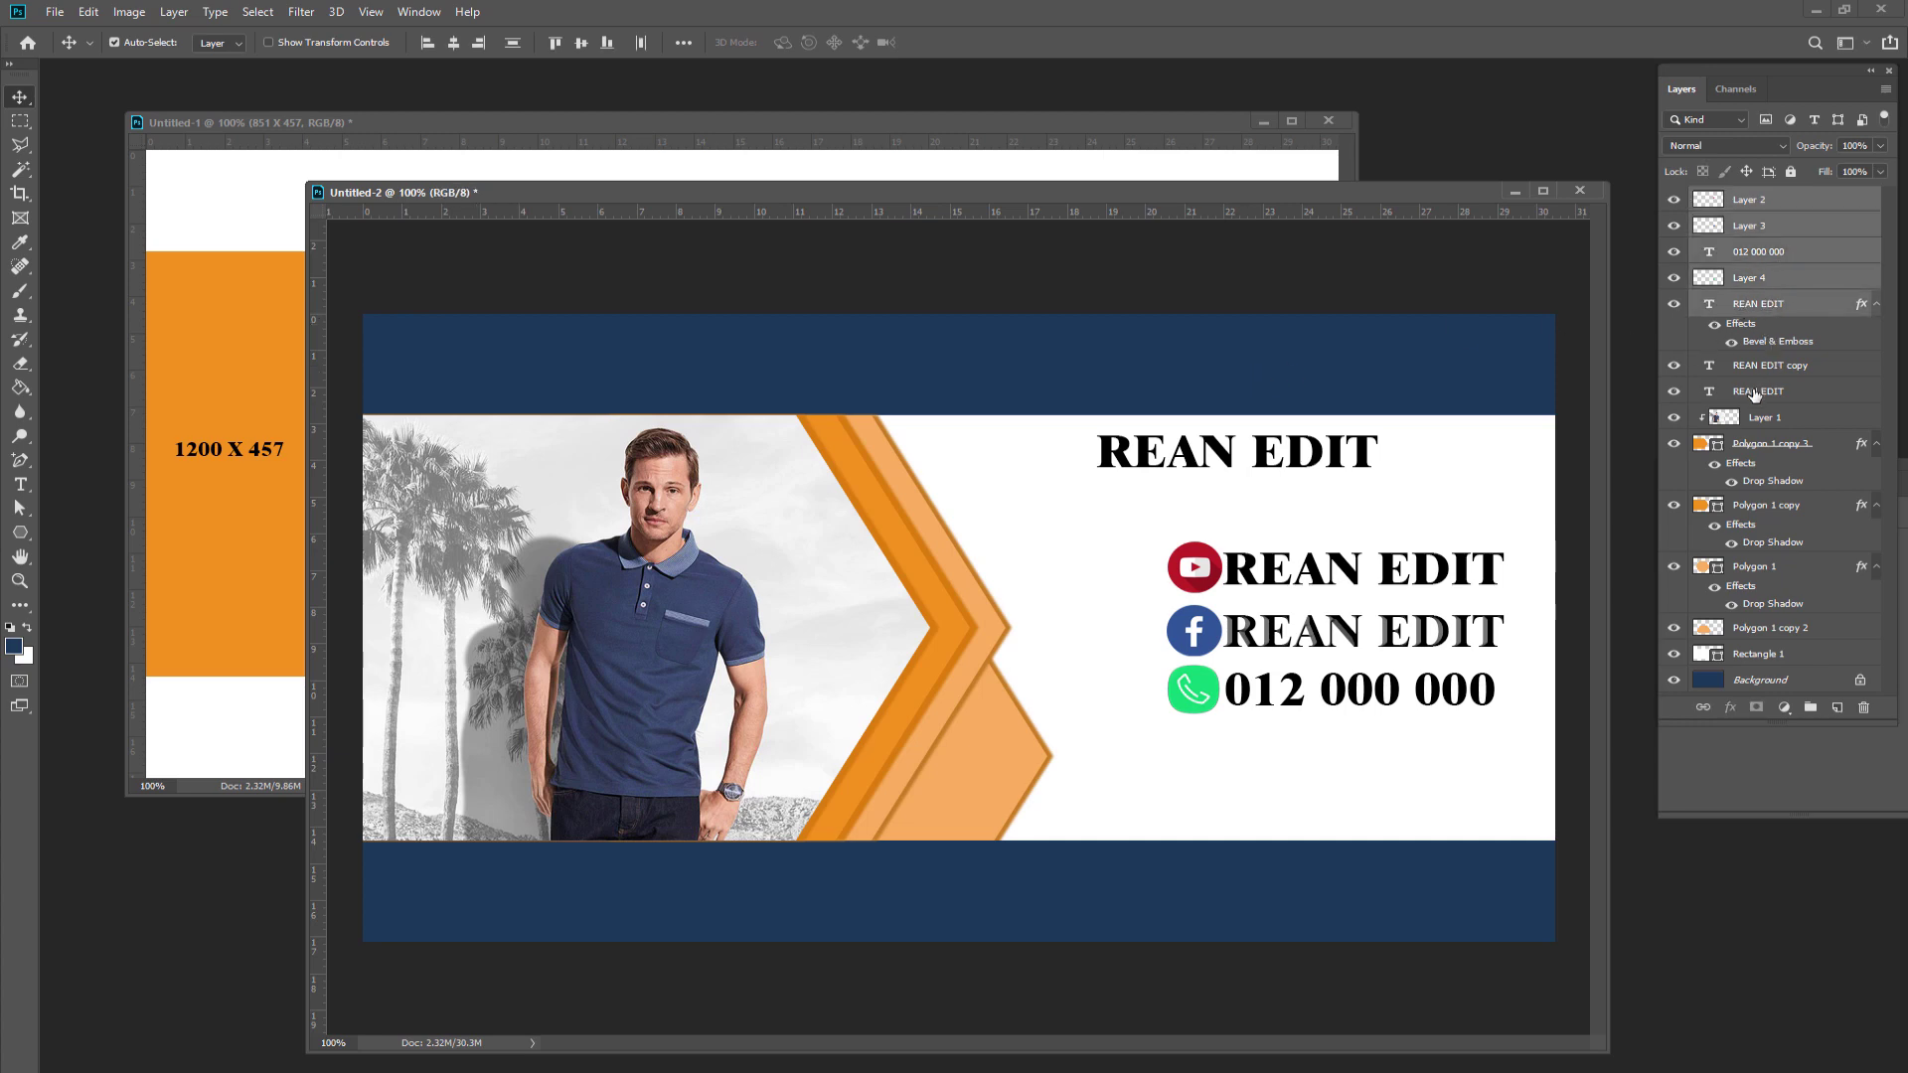
{"action": "left_click", "coordinate": [1755, 392], "text": "shift"}
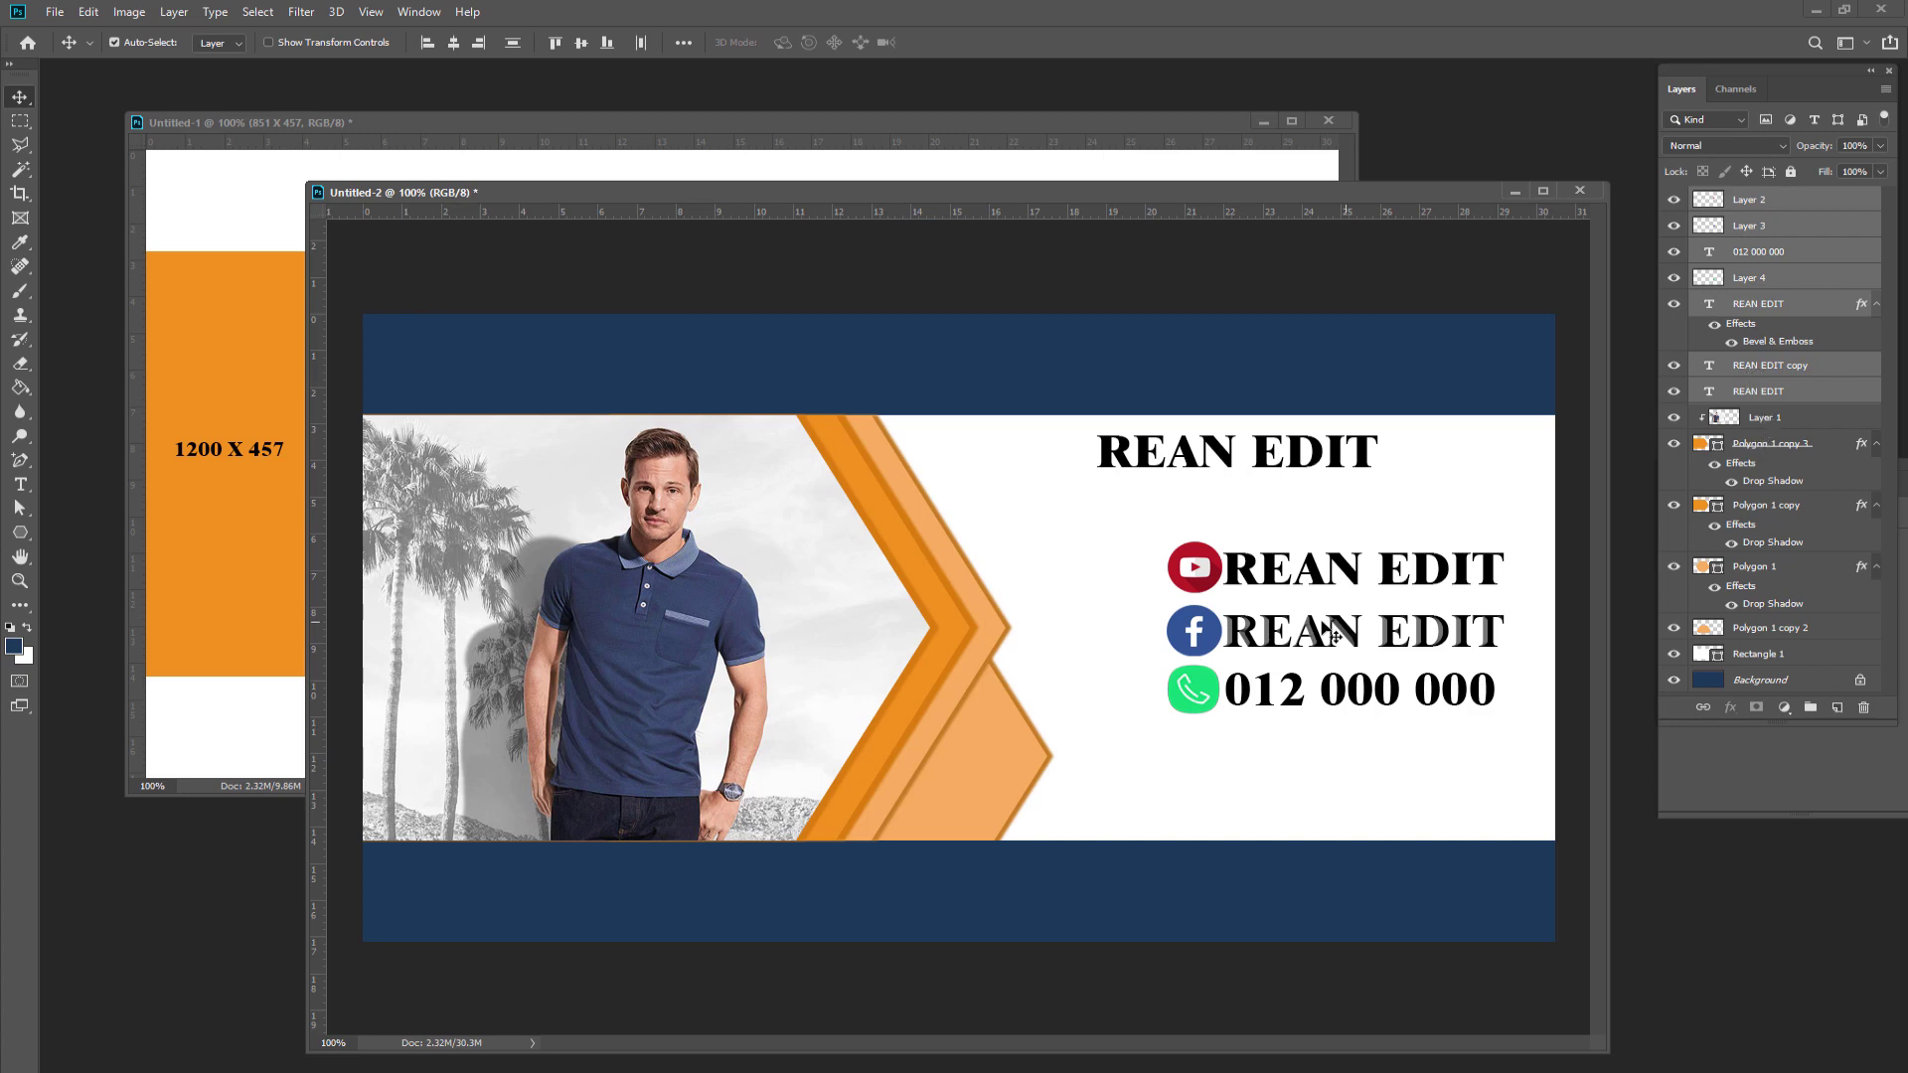
{"action": "left_click_drag", "start_coordinate": [1258, 576], "coordinate": [1190, 587]}
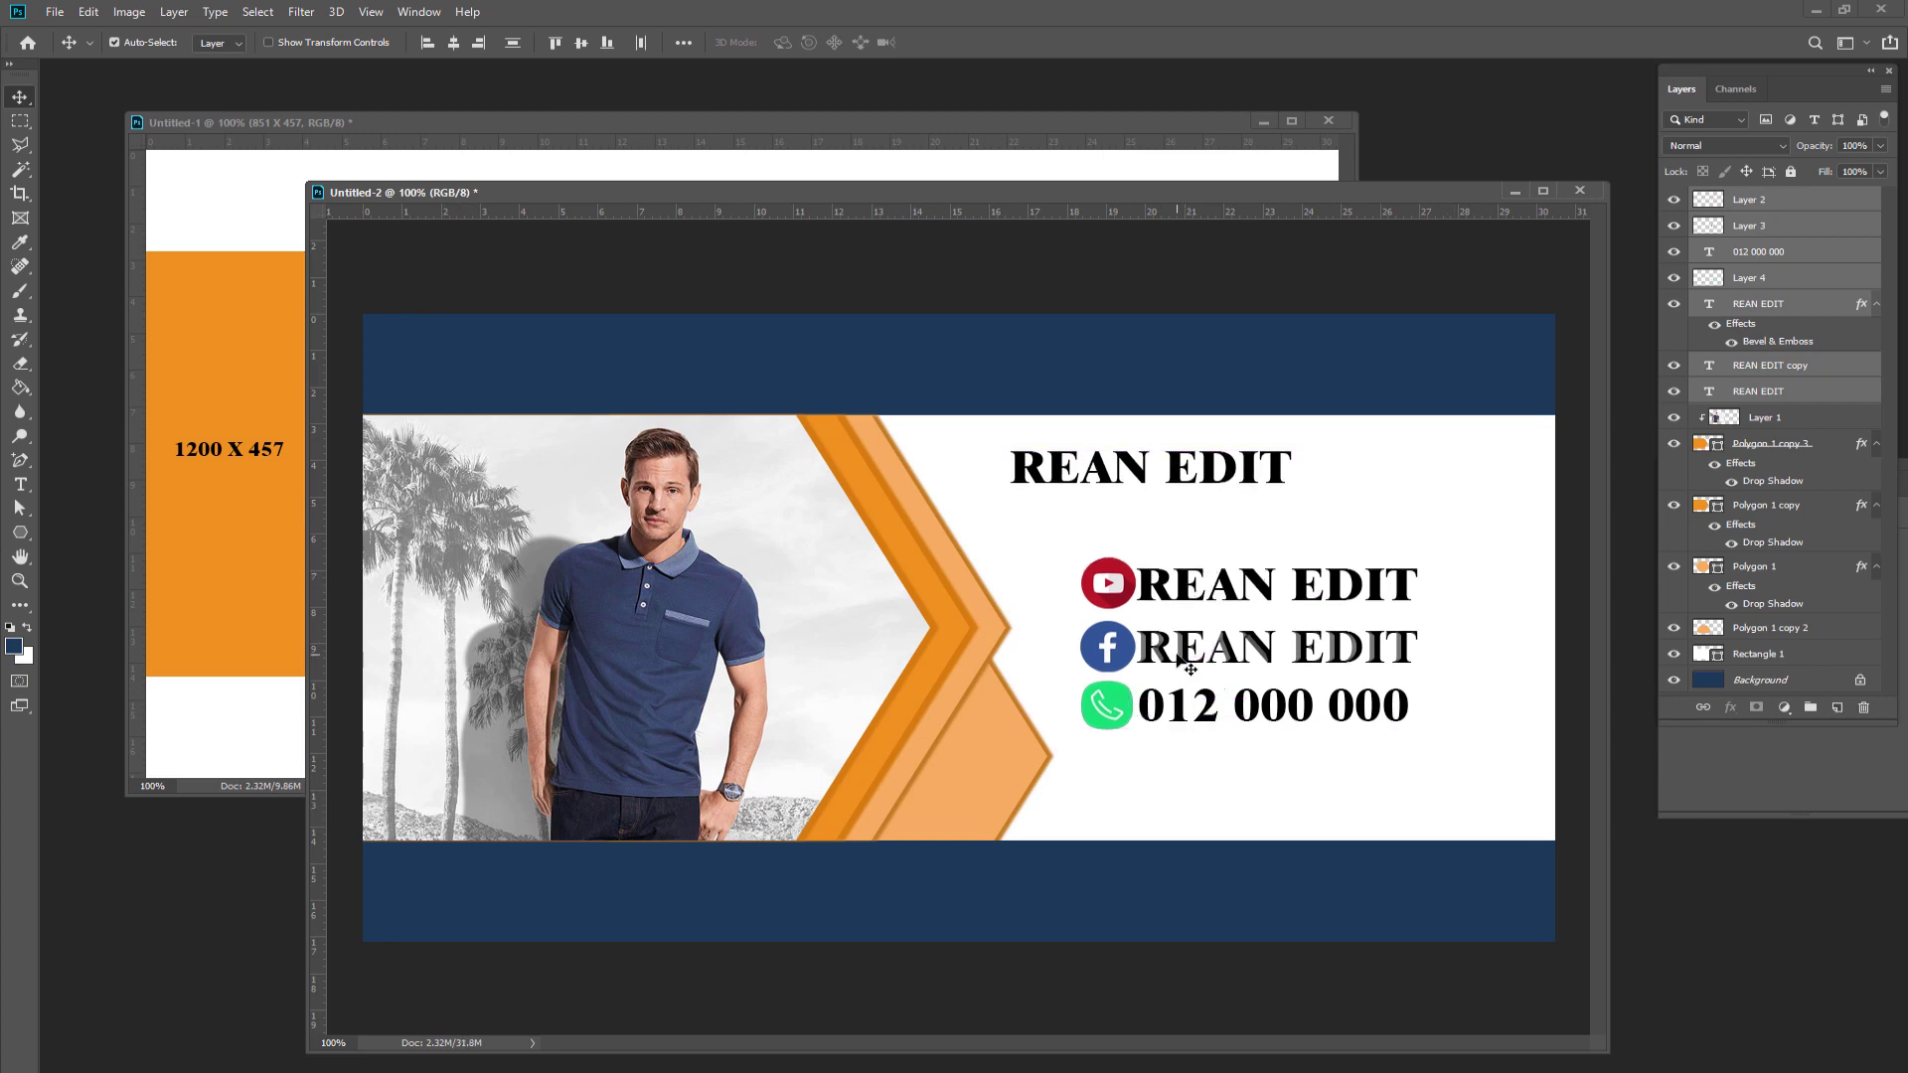
{"action": "left_click_drag", "start_coordinate": [1183, 655], "coordinate": [1175, 656]}
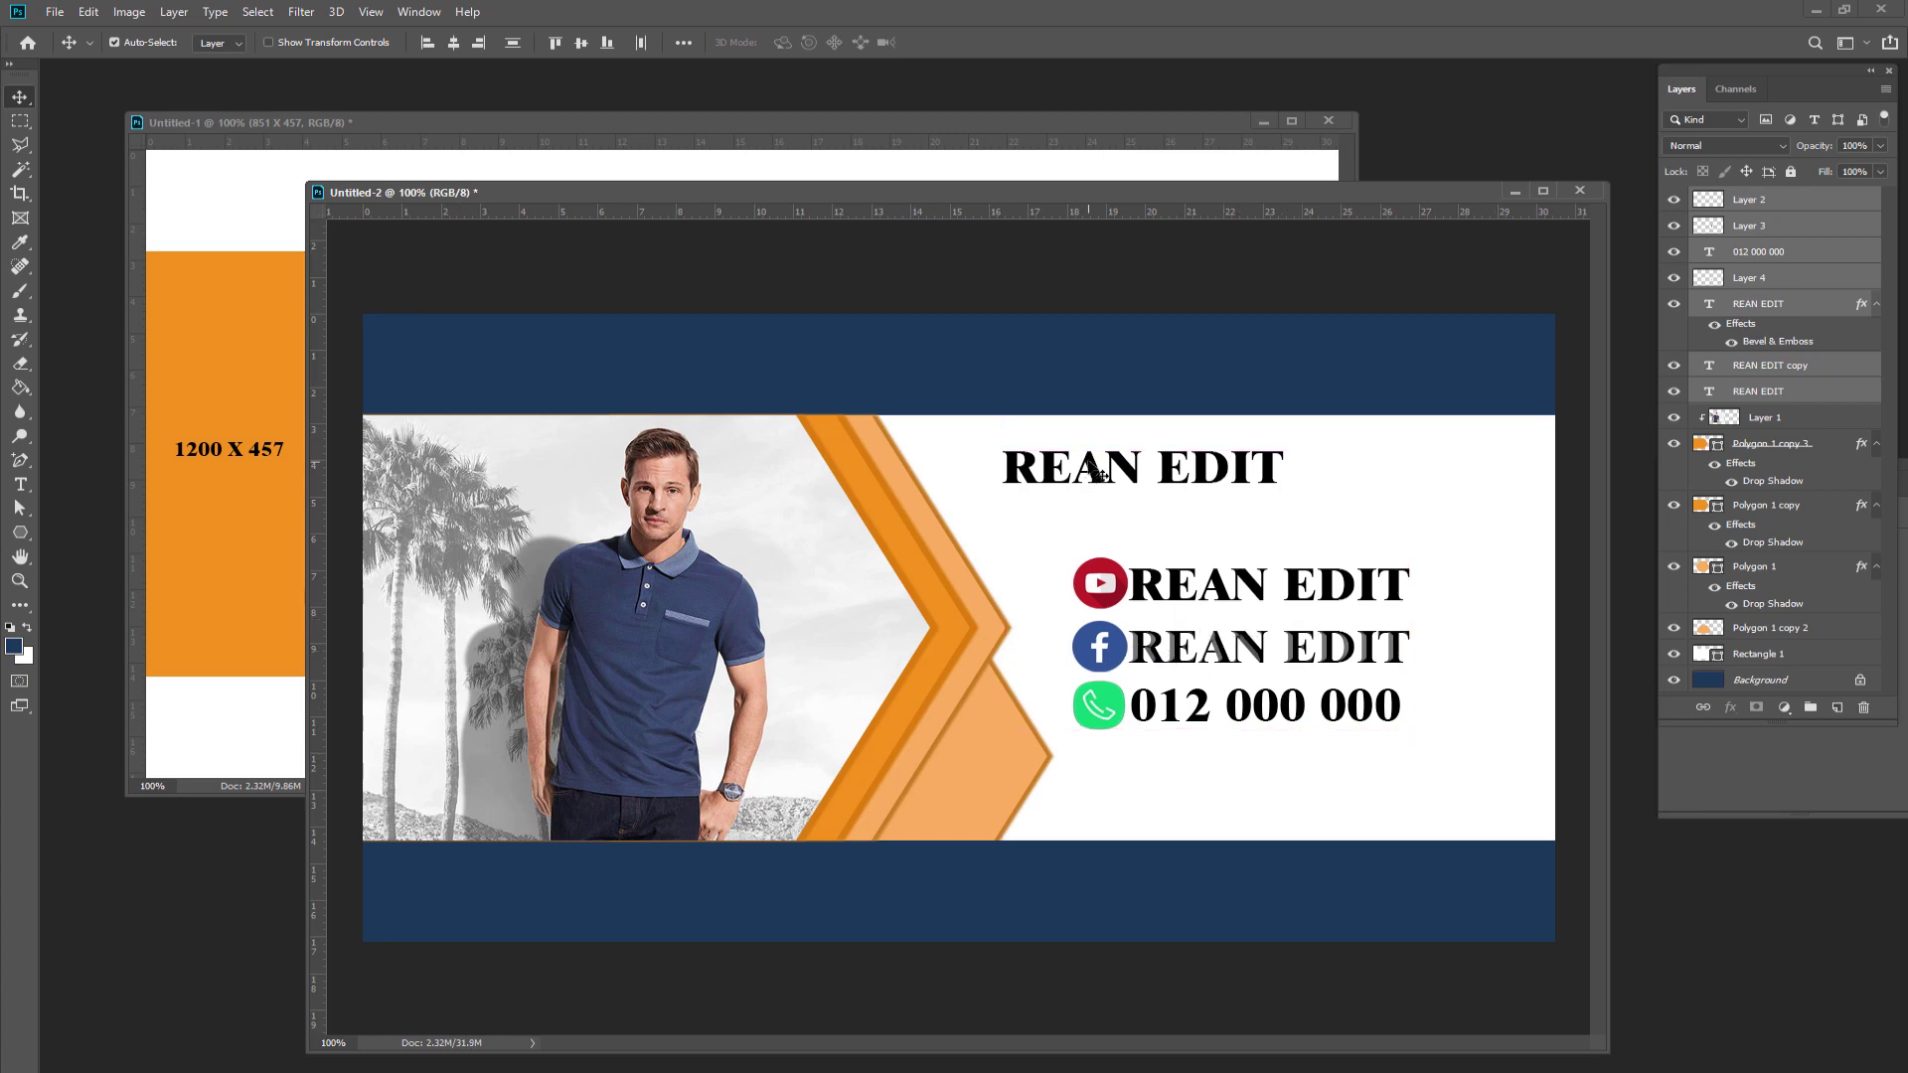
- Move the REAN EDIT title layer up and left above the icon rows
{"action": "right_click", "coordinate": [1139, 484]}
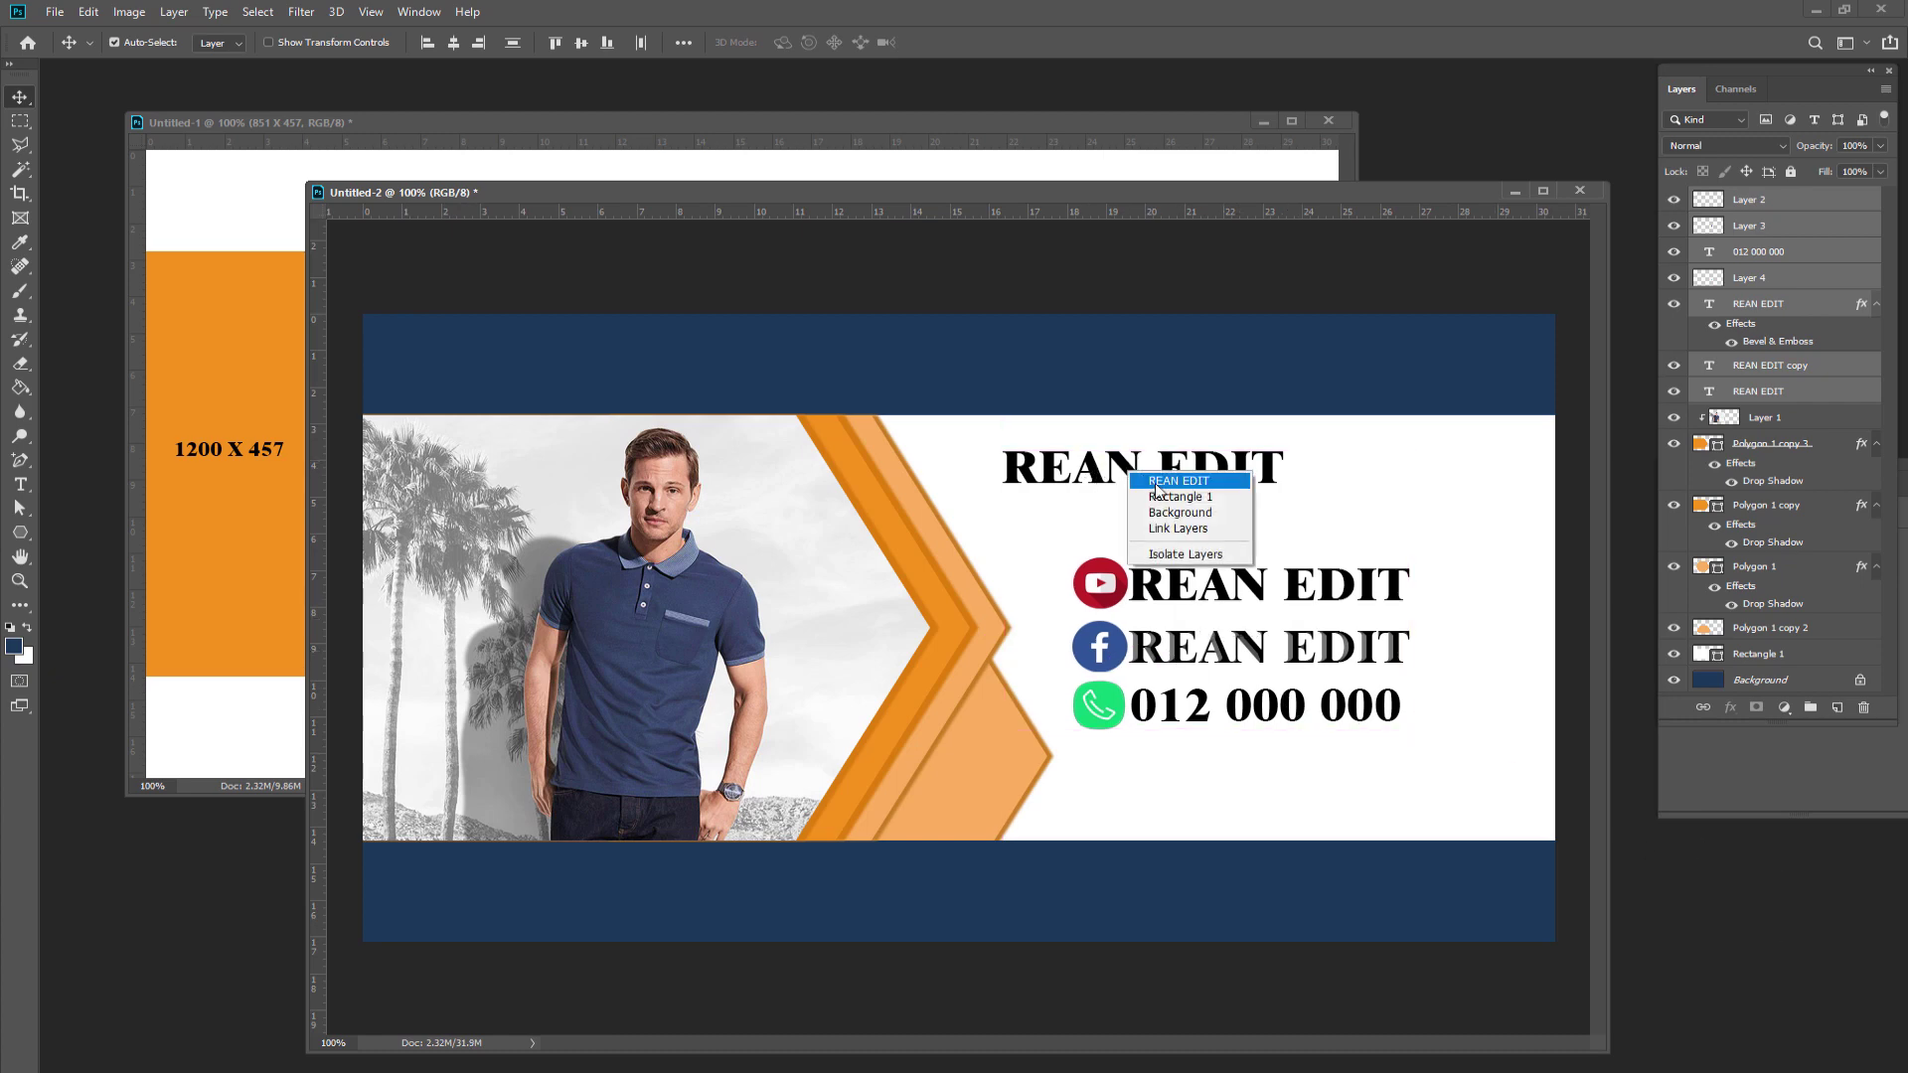
{"action": "left_click", "coordinate": [1158, 485]}
{"action": "left_click_drag", "start_coordinate": [1131, 474], "coordinate": [1118, 459]}
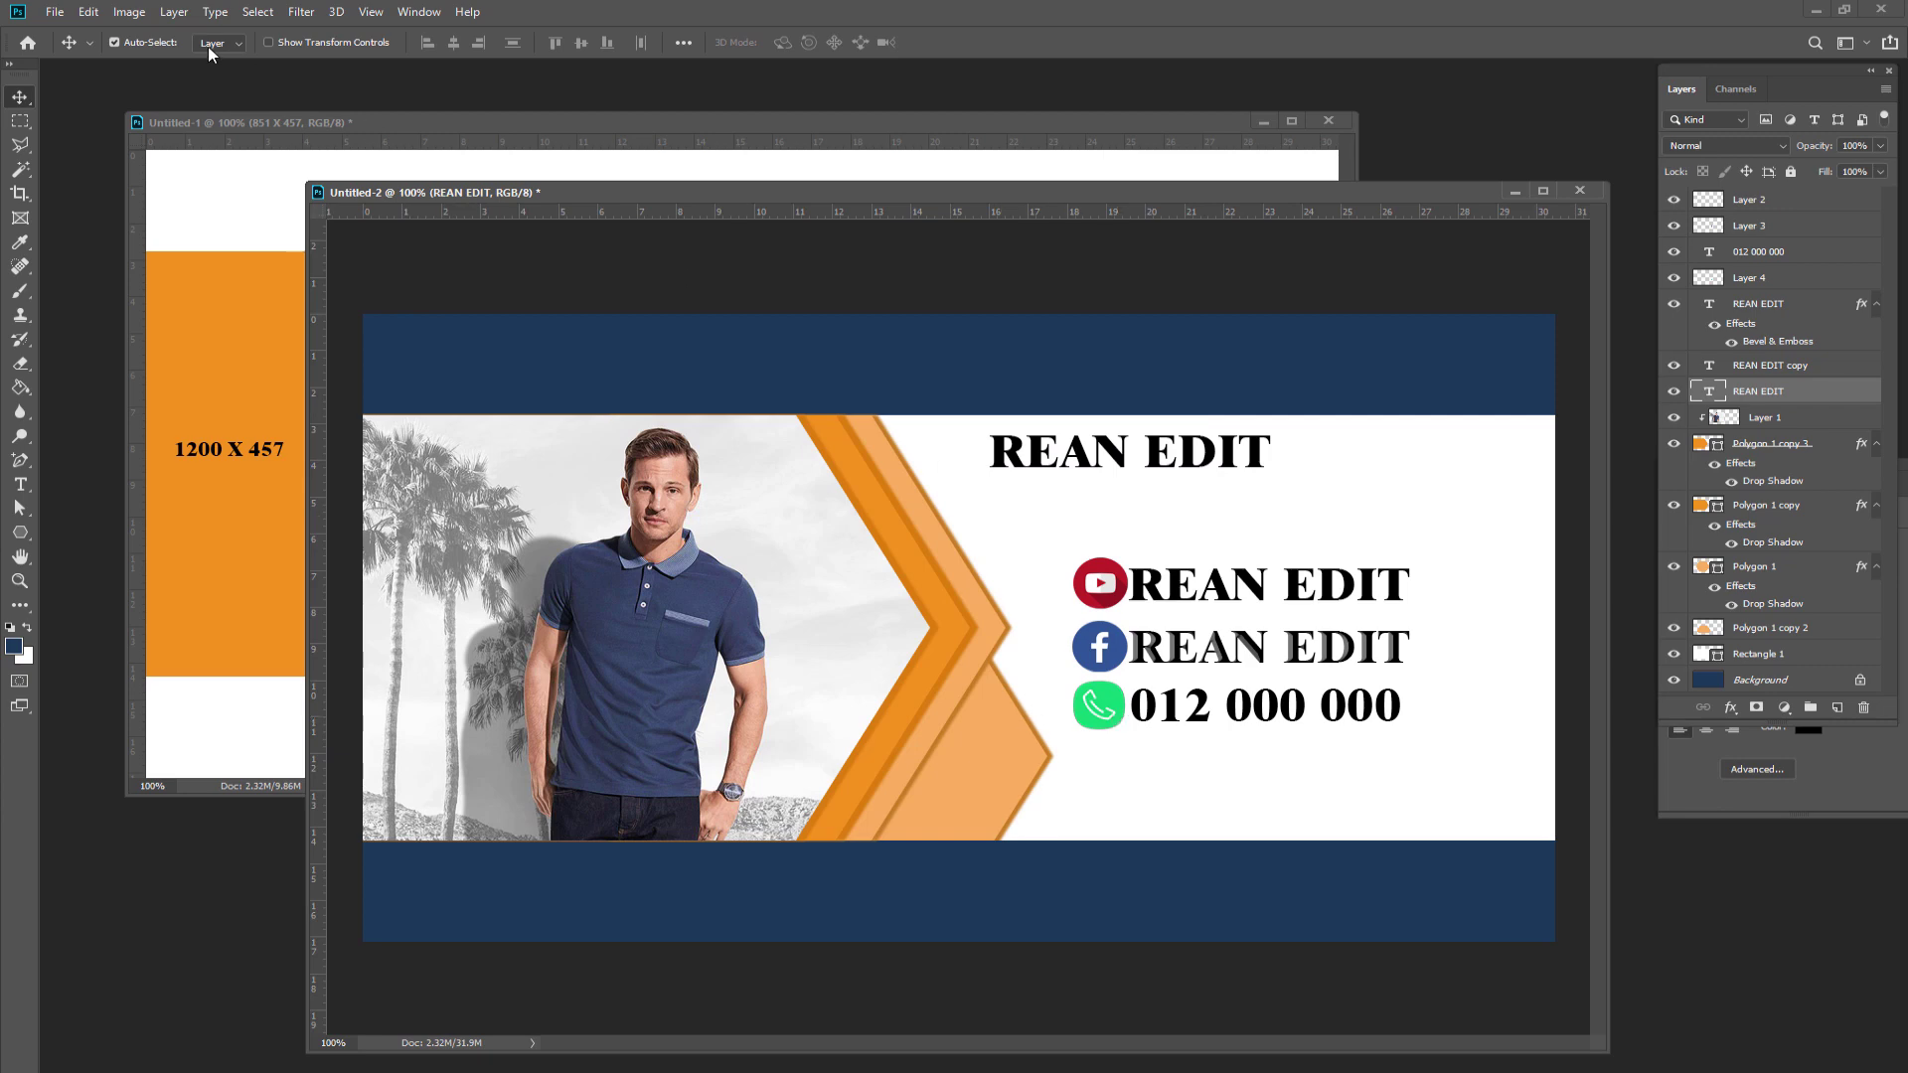
{"action": "left_click", "coordinate": [174, 12]}
{"action": "mouse_move", "coordinate": [201, 195]}
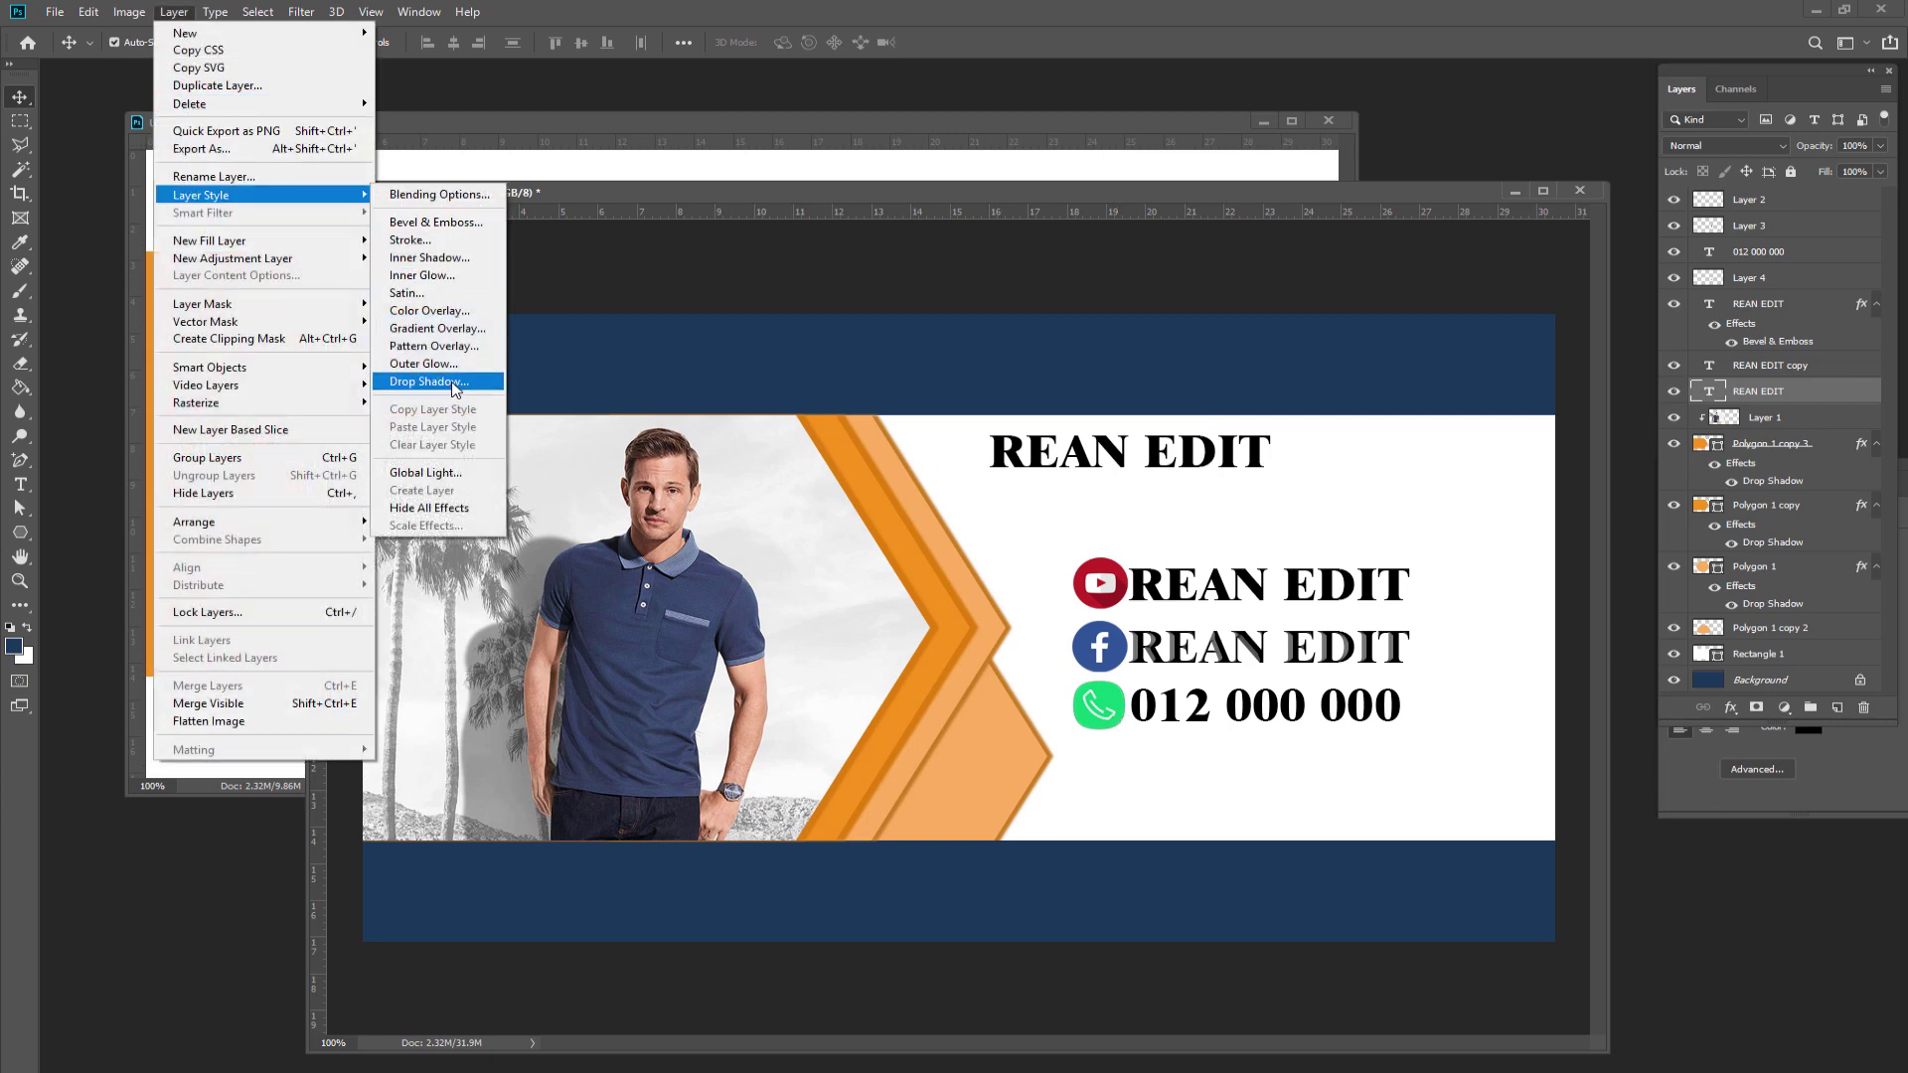
{"action": "left_click", "coordinate": [454, 383]}
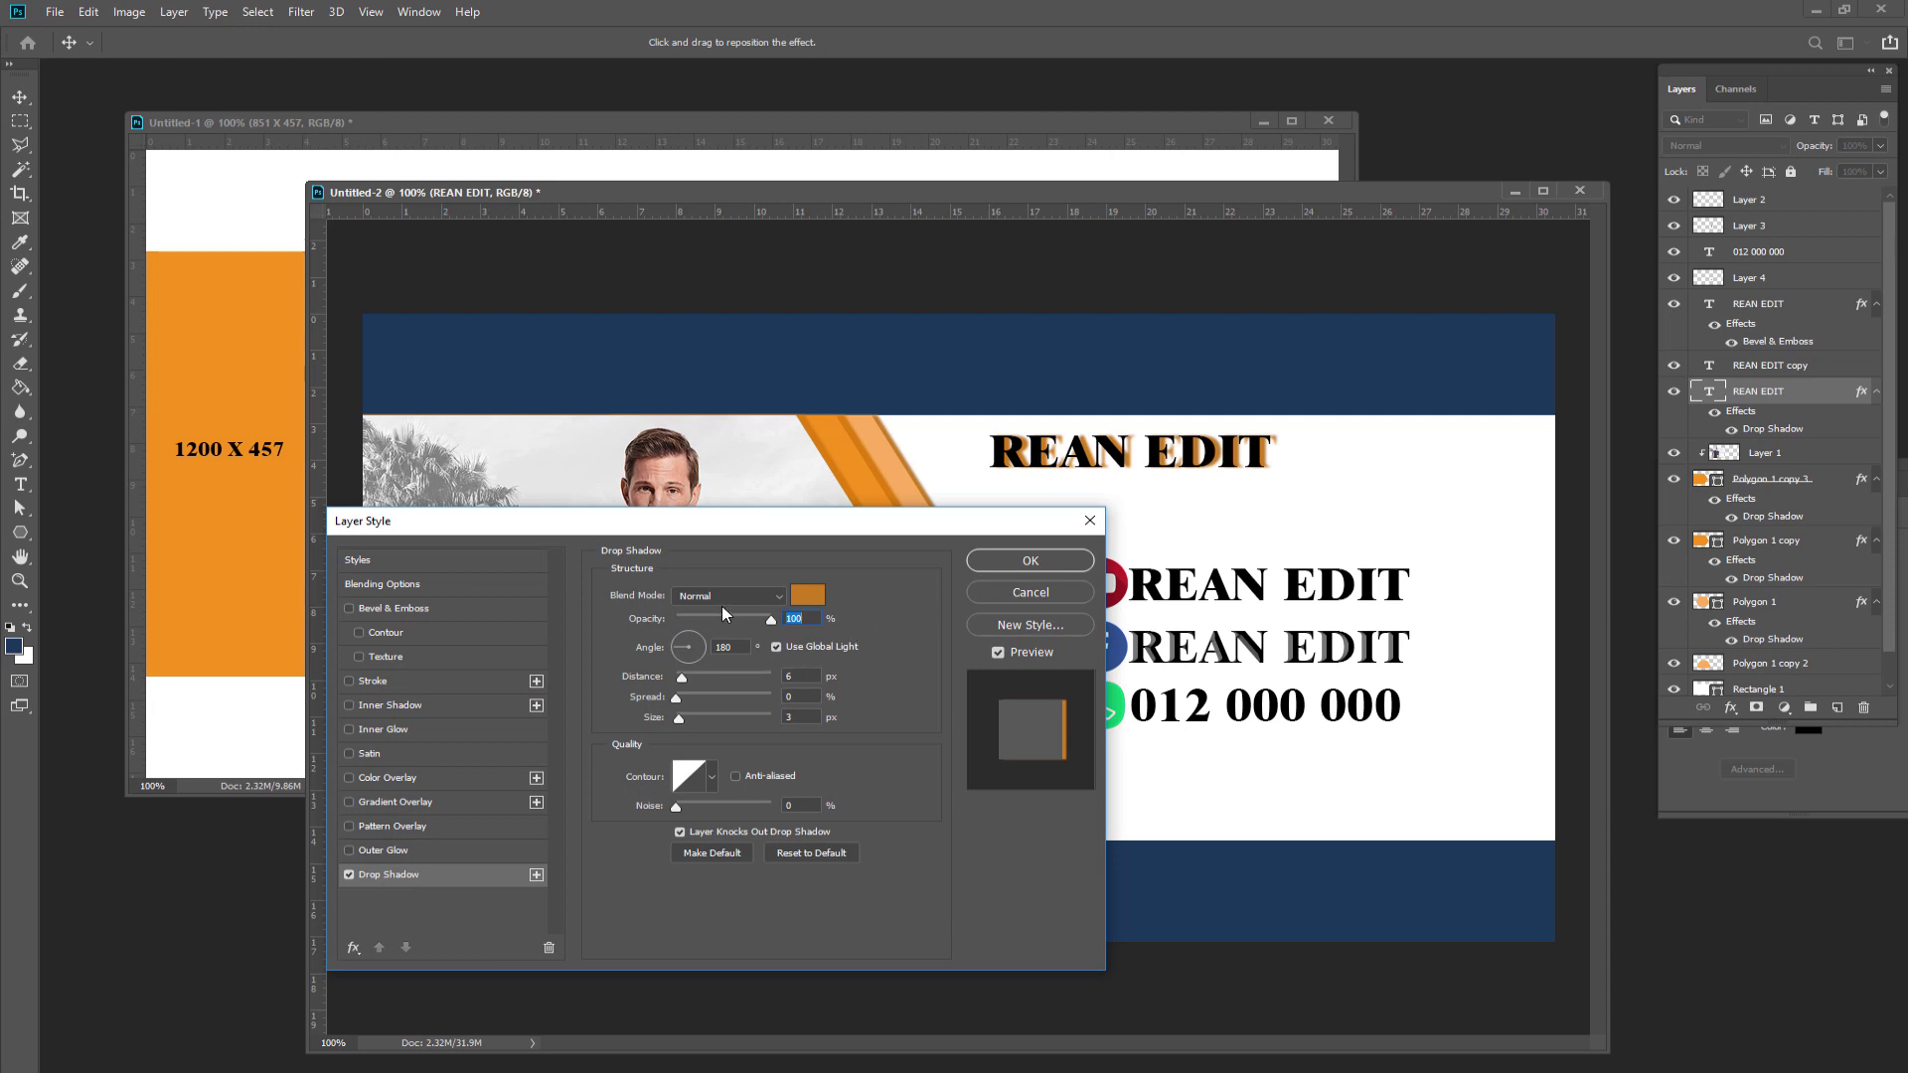
{"action": "left_click_drag", "start_coordinate": [682, 666], "coordinate": [693, 642]}
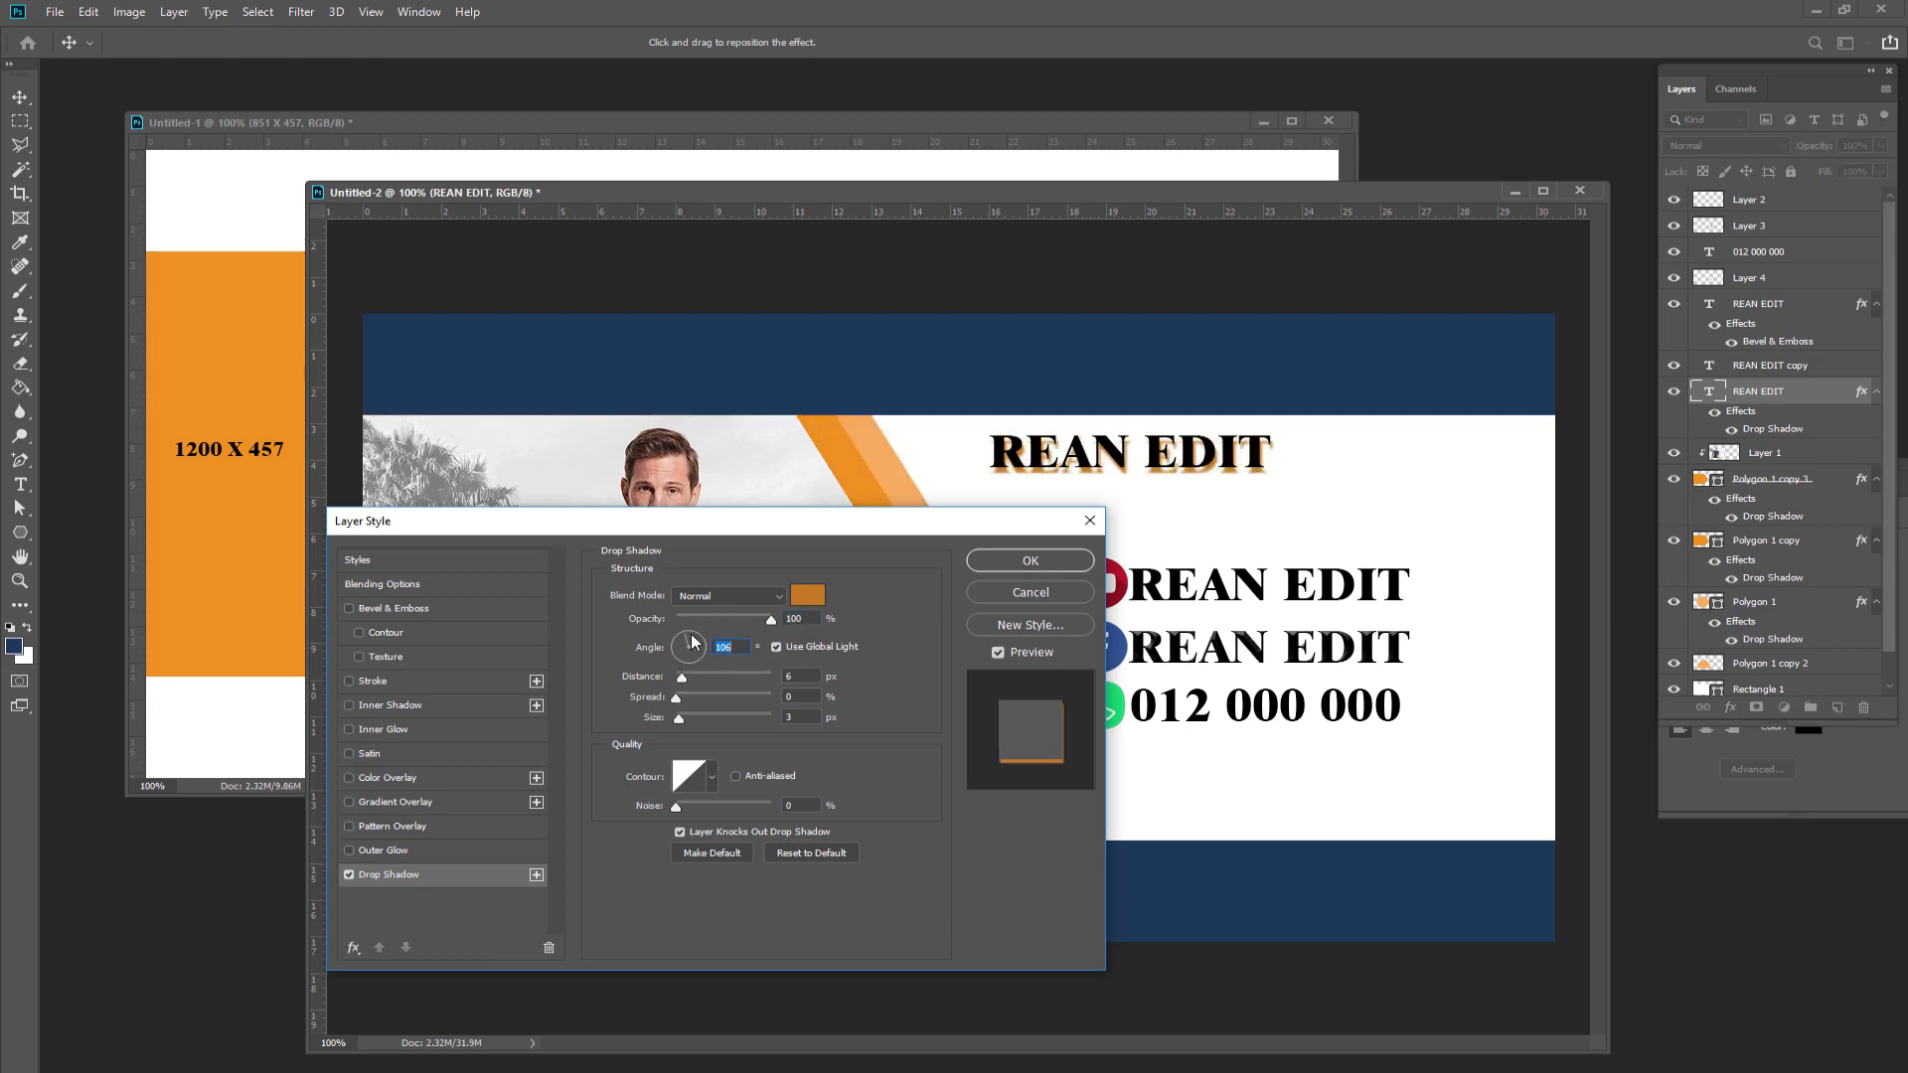
{"action": "left_click", "coordinate": [1032, 593]}
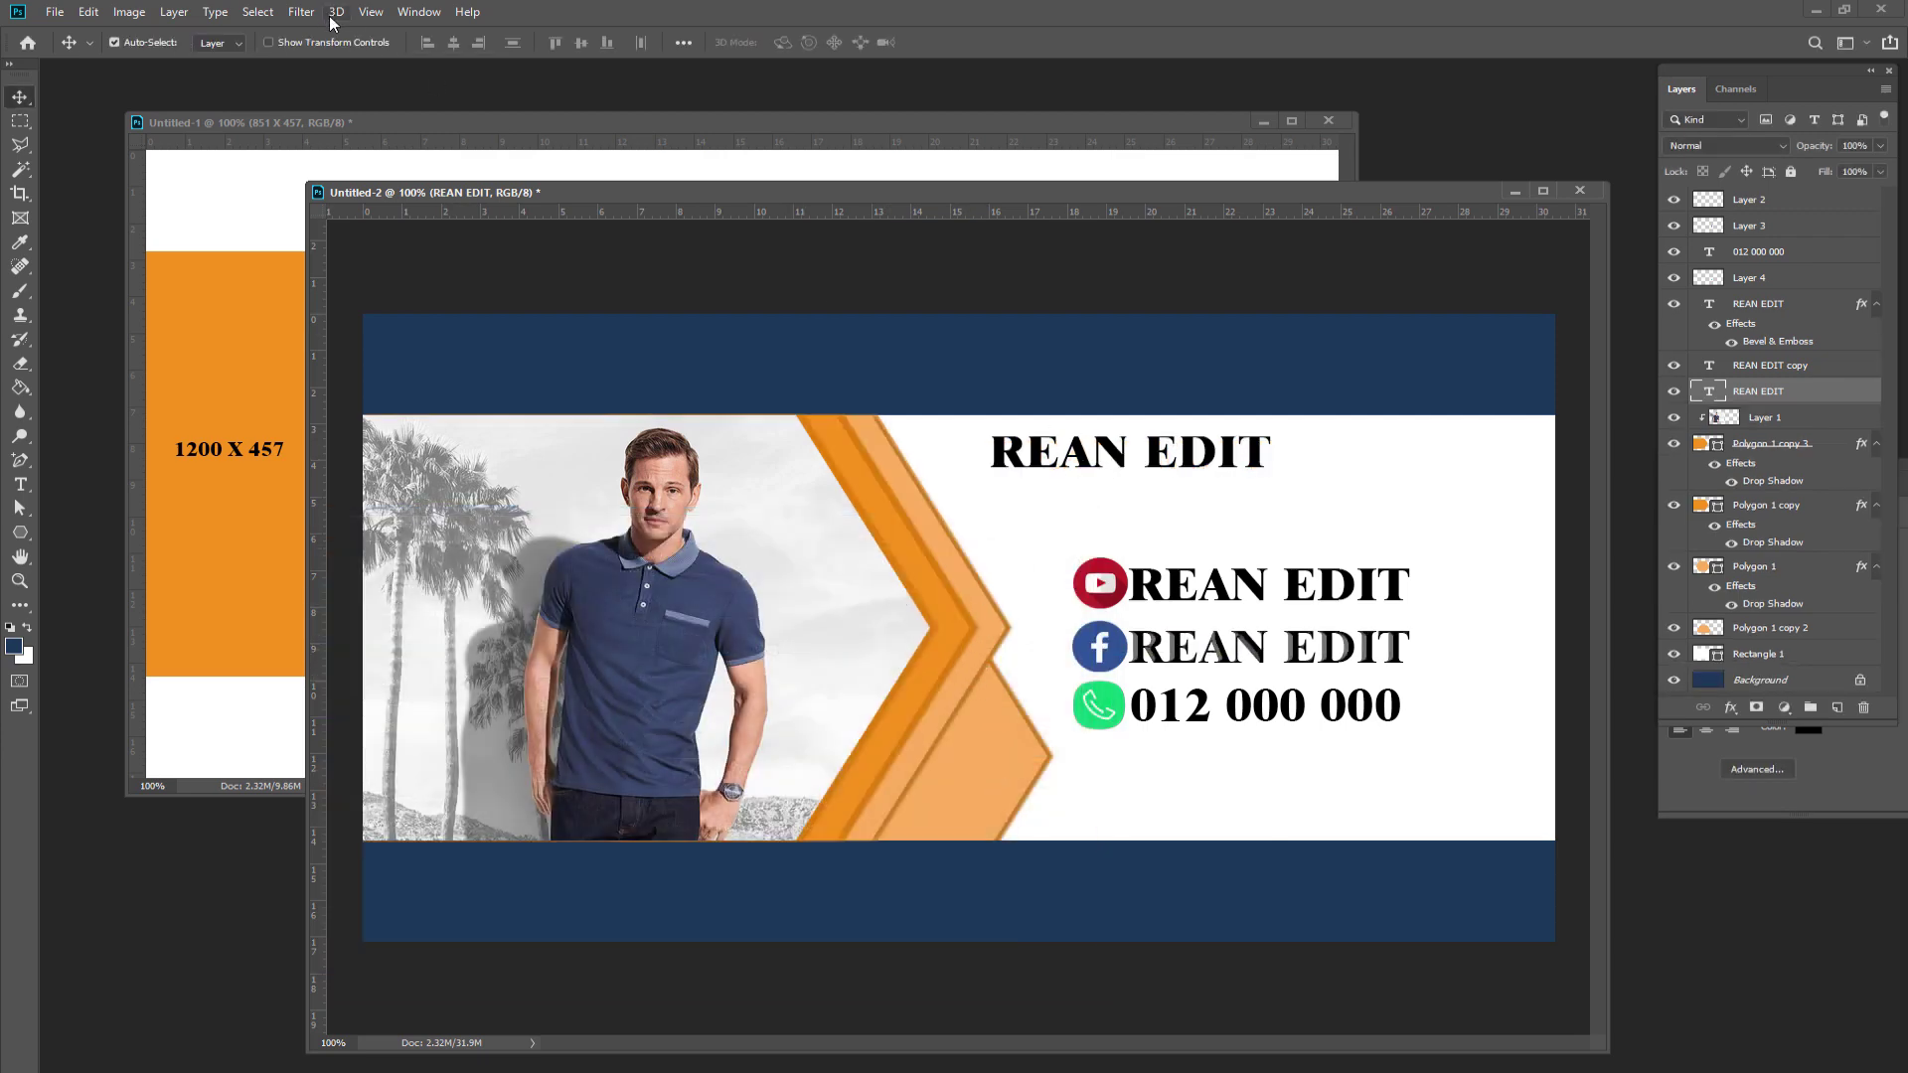
- Add Bevel & Emboss and a 1 px ff0000 red stroke to the REAN EDIT title
{"action": "left_click", "coordinate": [174, 12]}
{"action": "mouse_move", "coordinate": [201, 195]}
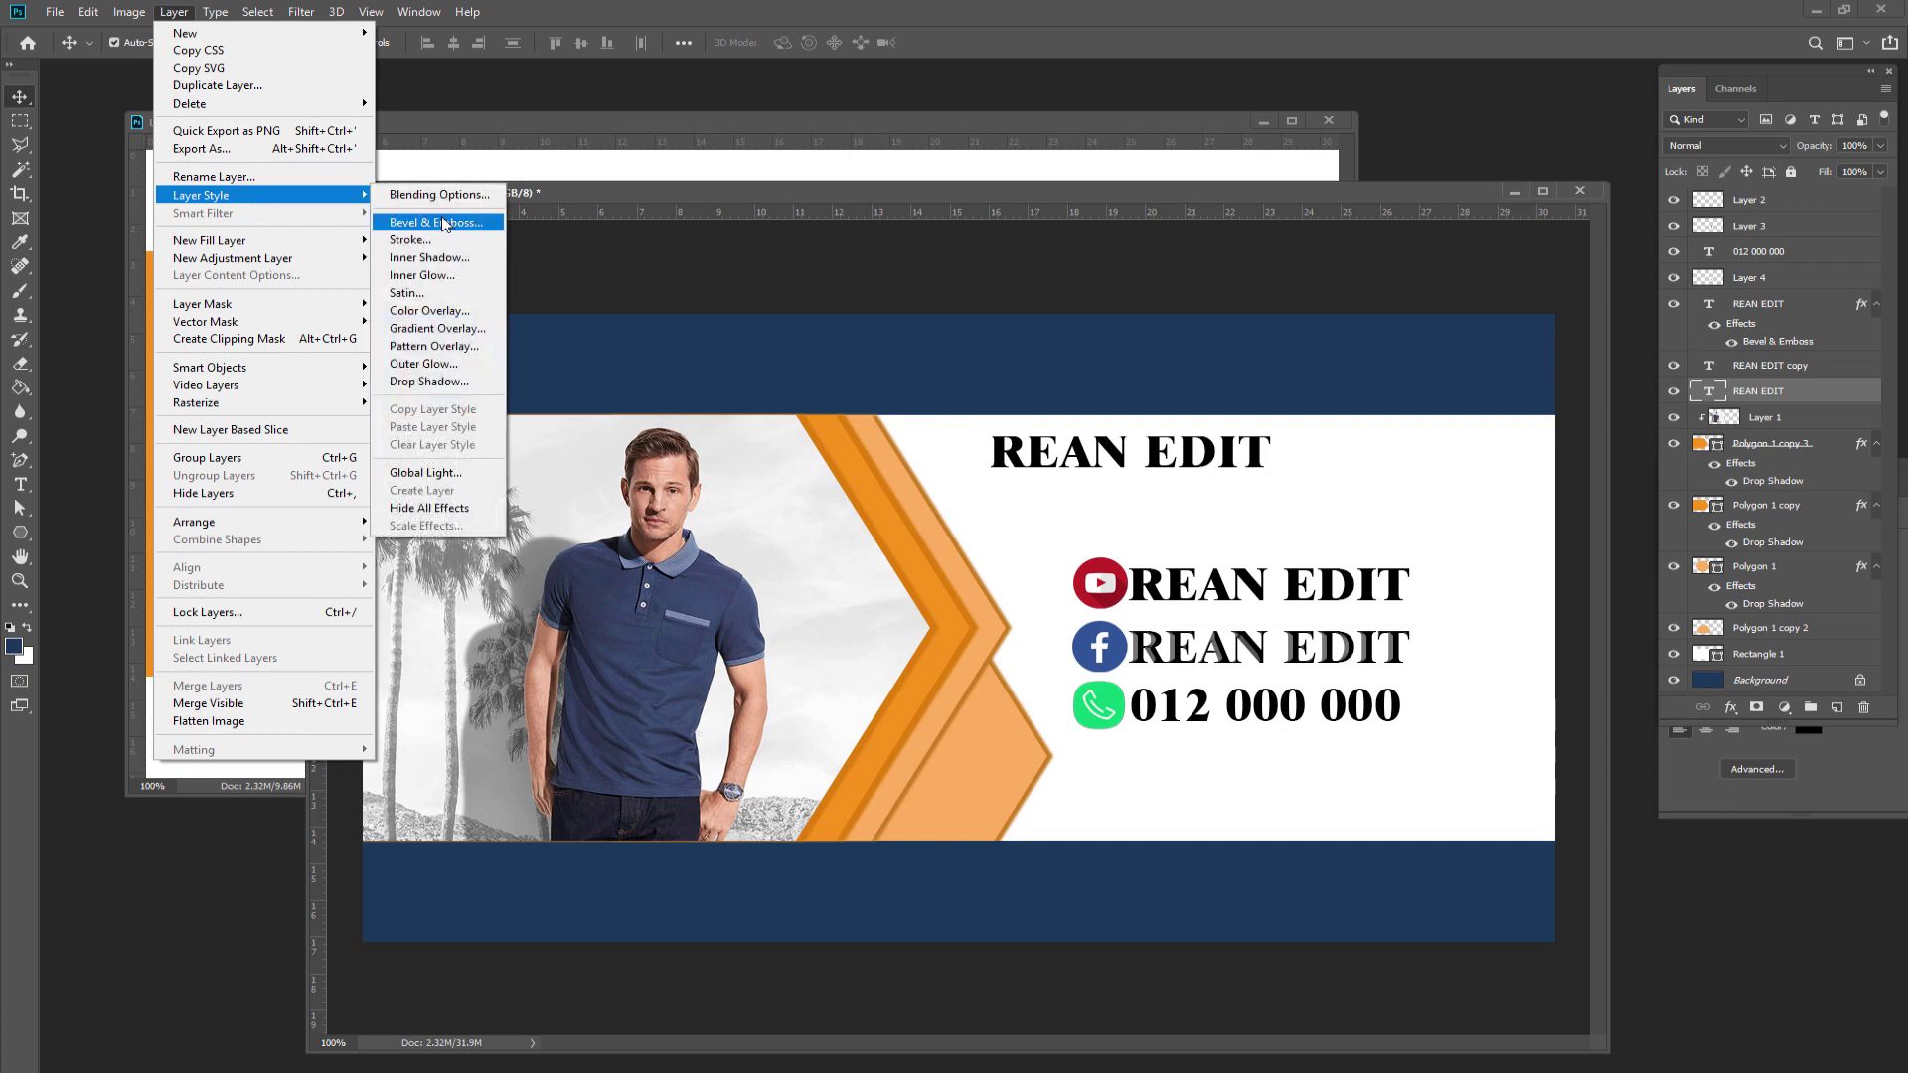
{"action": "left_click", "coordinate": [445, 223]}
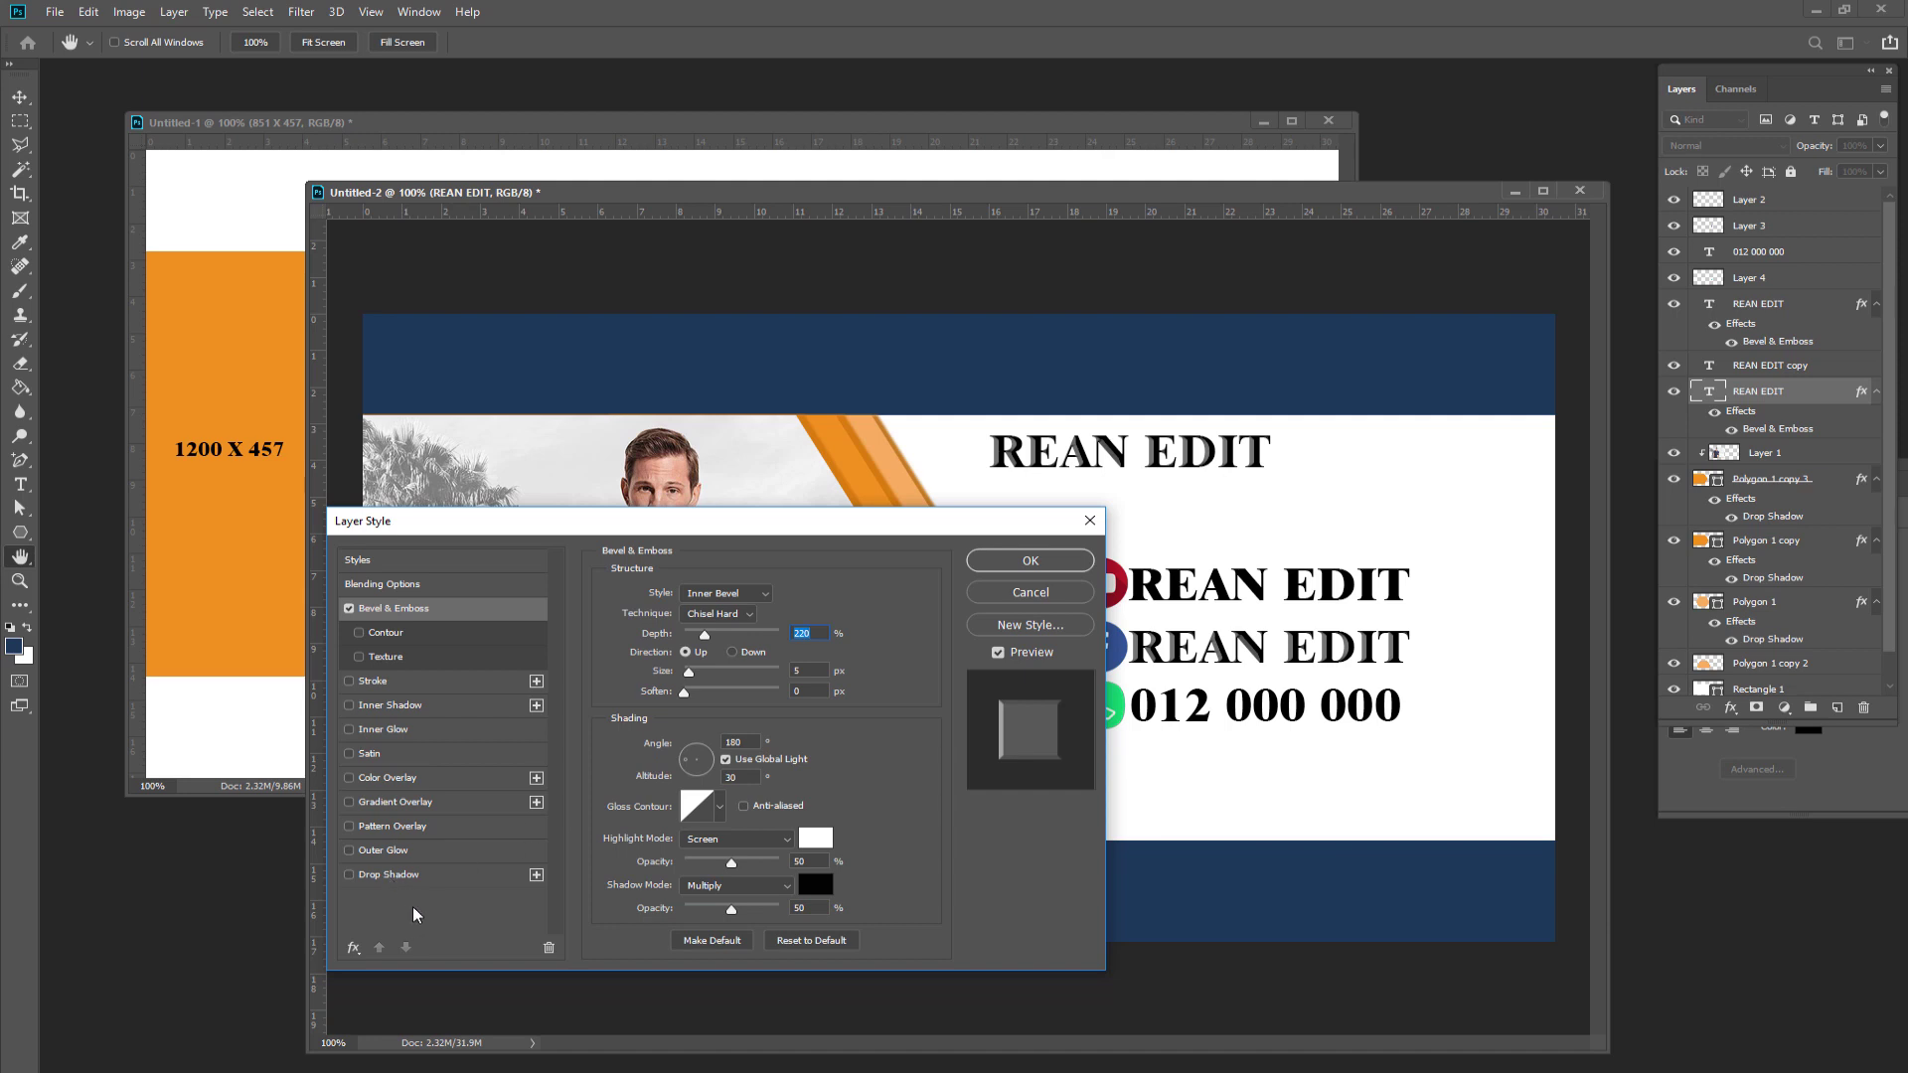
{"action": "left_click", "coordinate": [373, 681]}
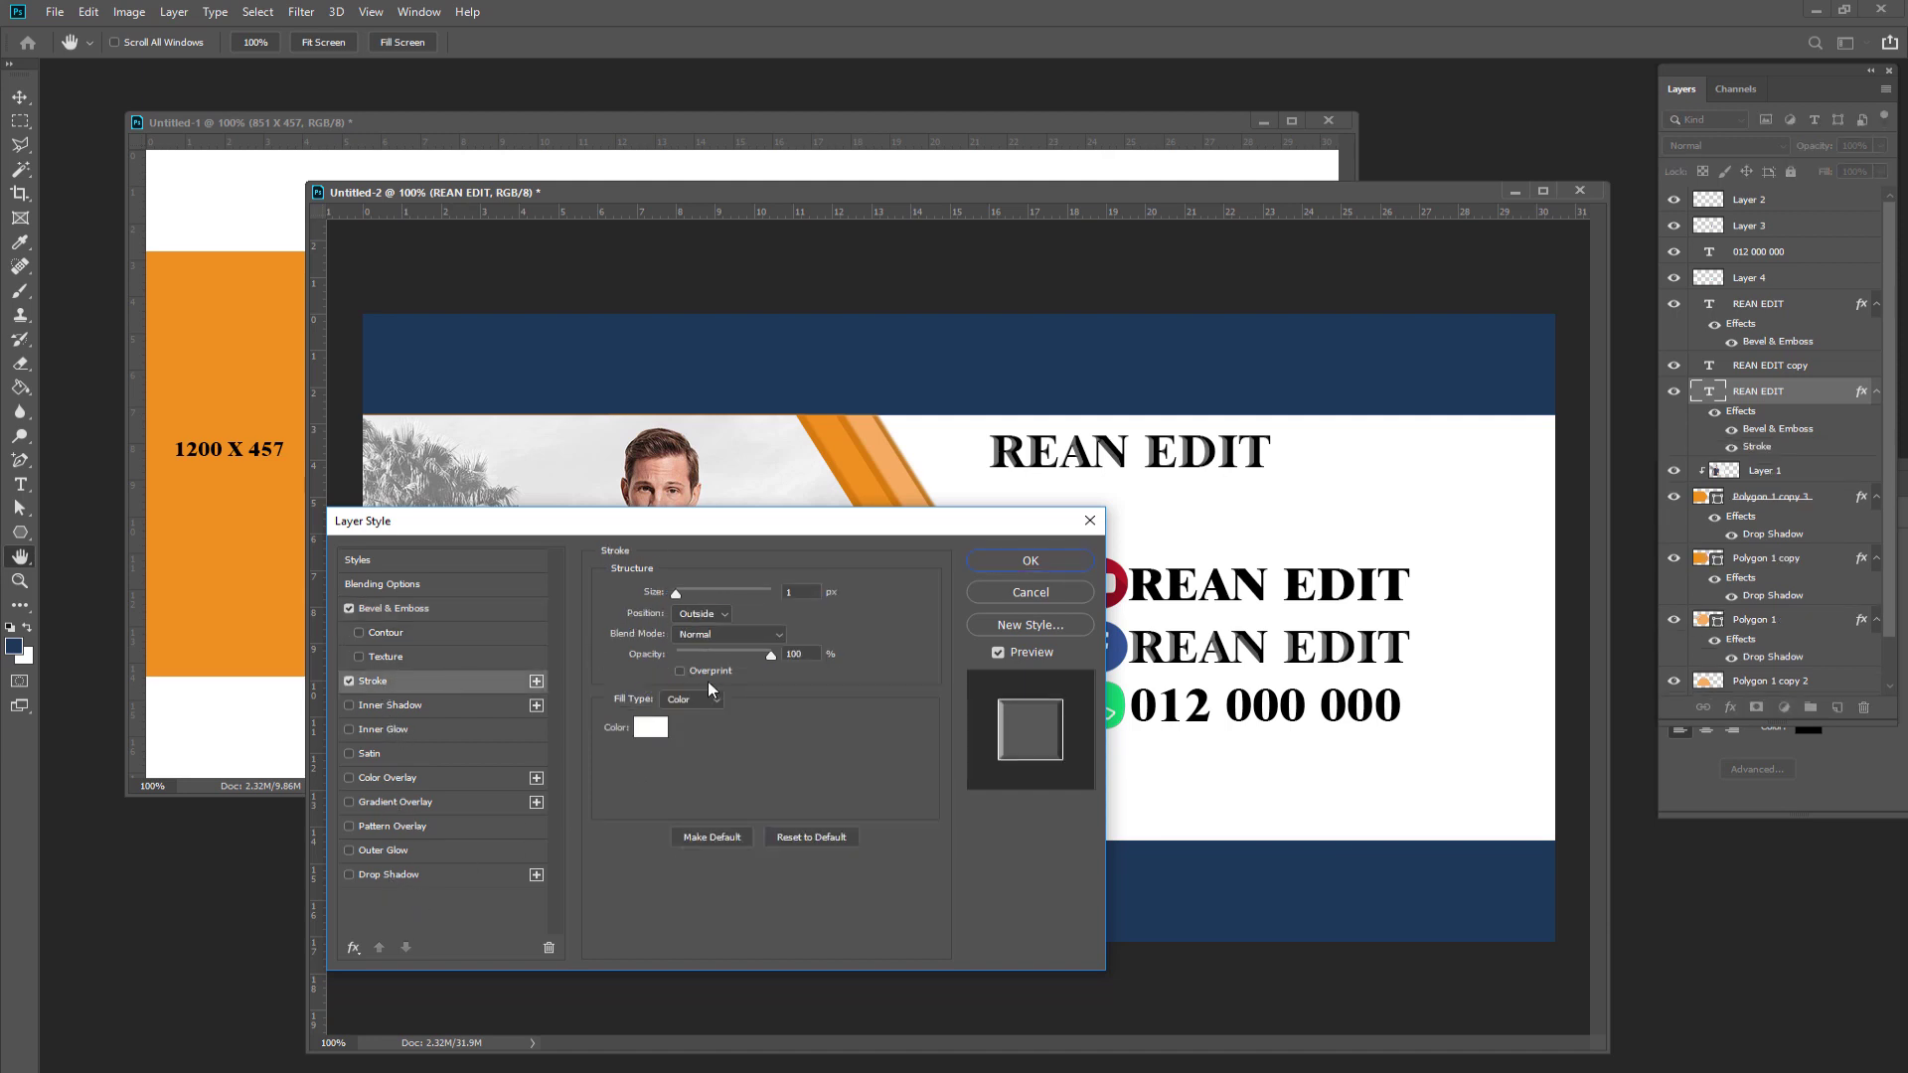
{"action": "left_click", "coordinate": [654, 731]}
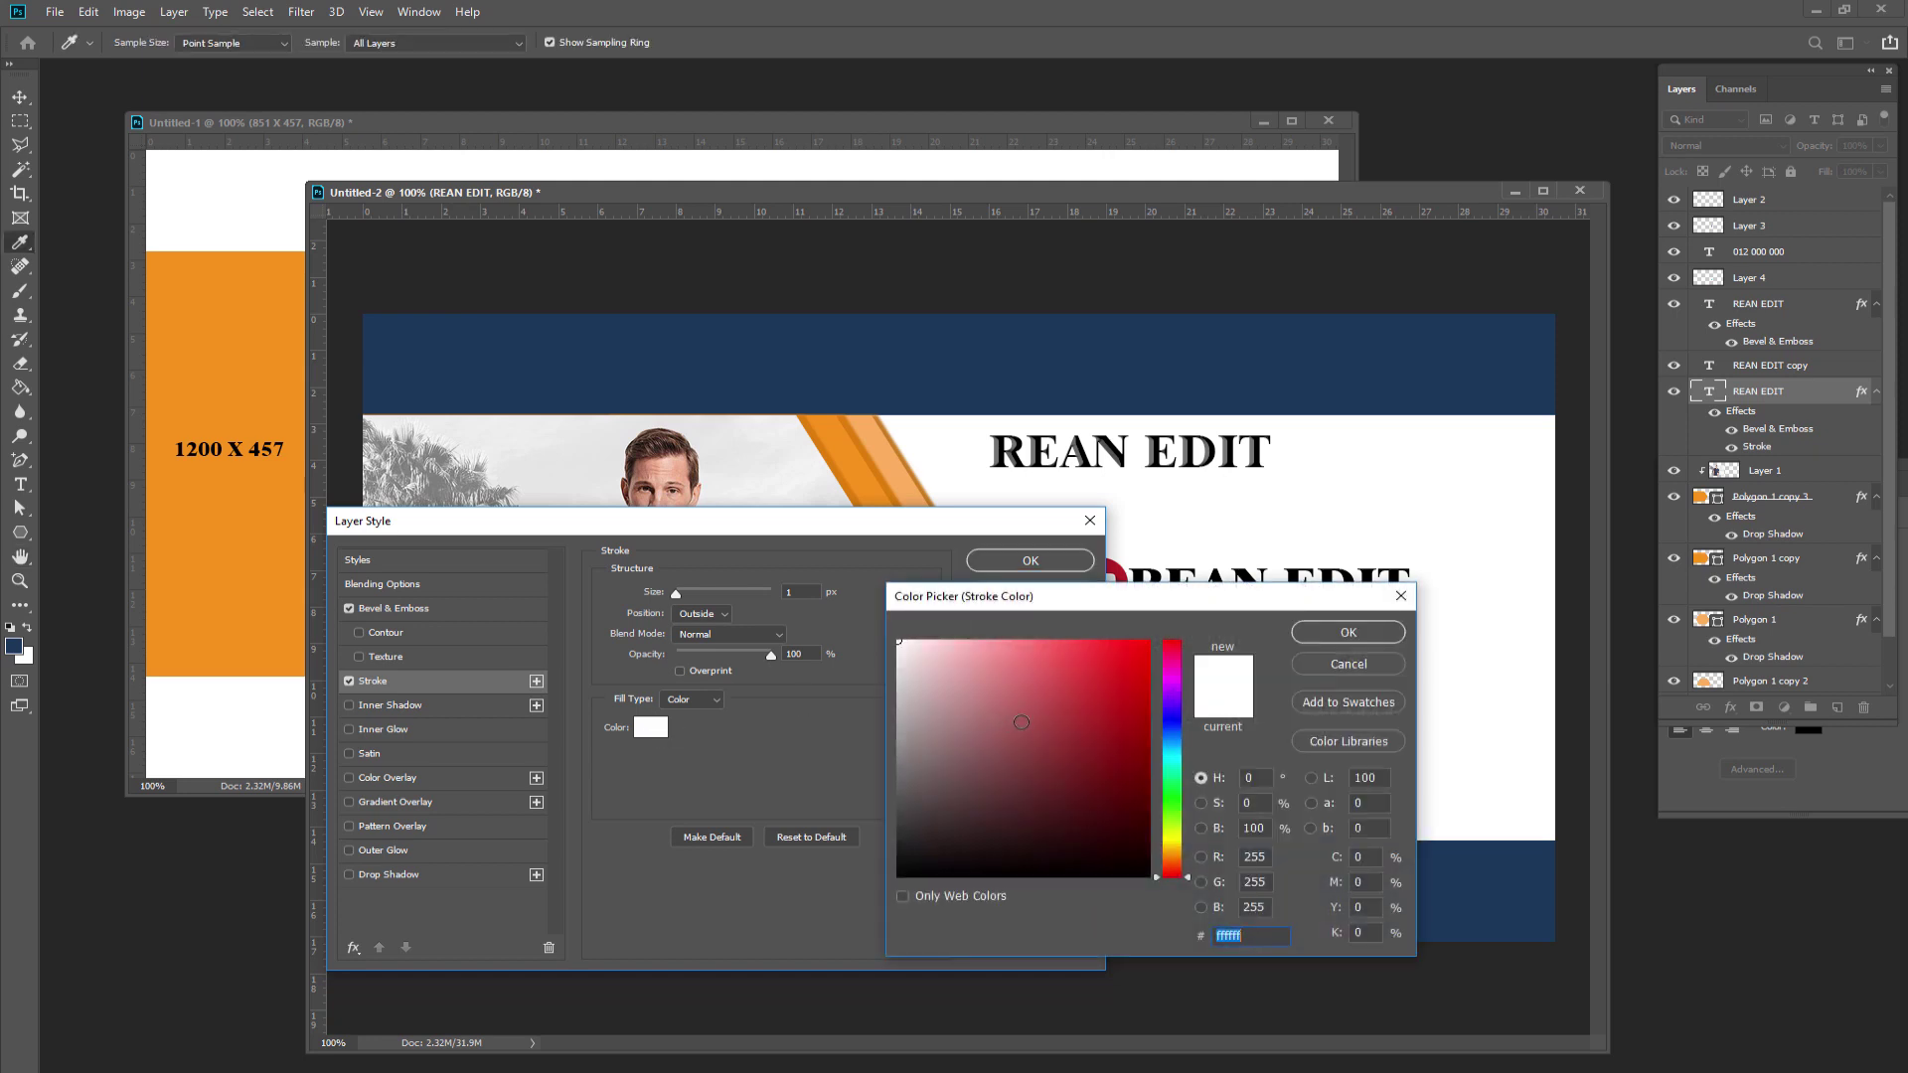
{"action": "type", "text": "ff0000"}
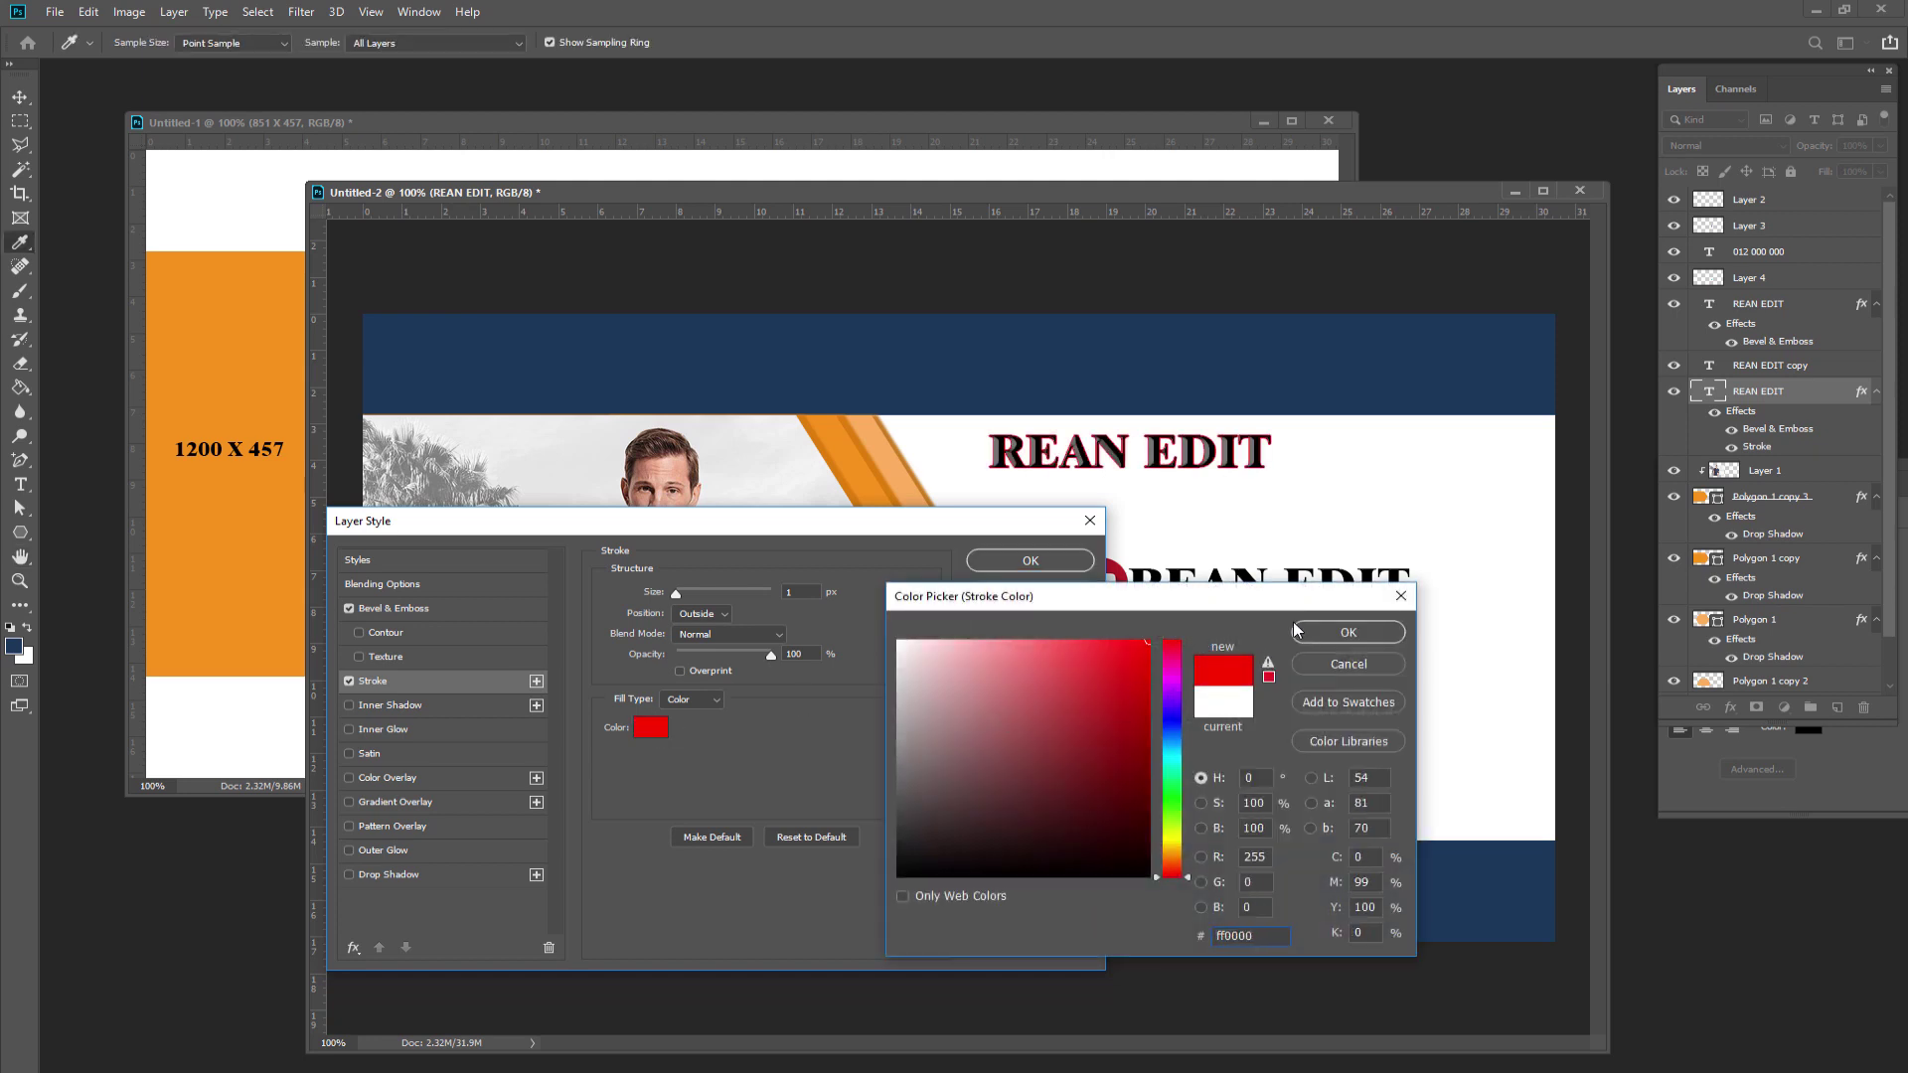
{"action": "left_click", "coordinate": [1160, 803]}
{"action": "left_click", "coordinate": [1172, 718]}
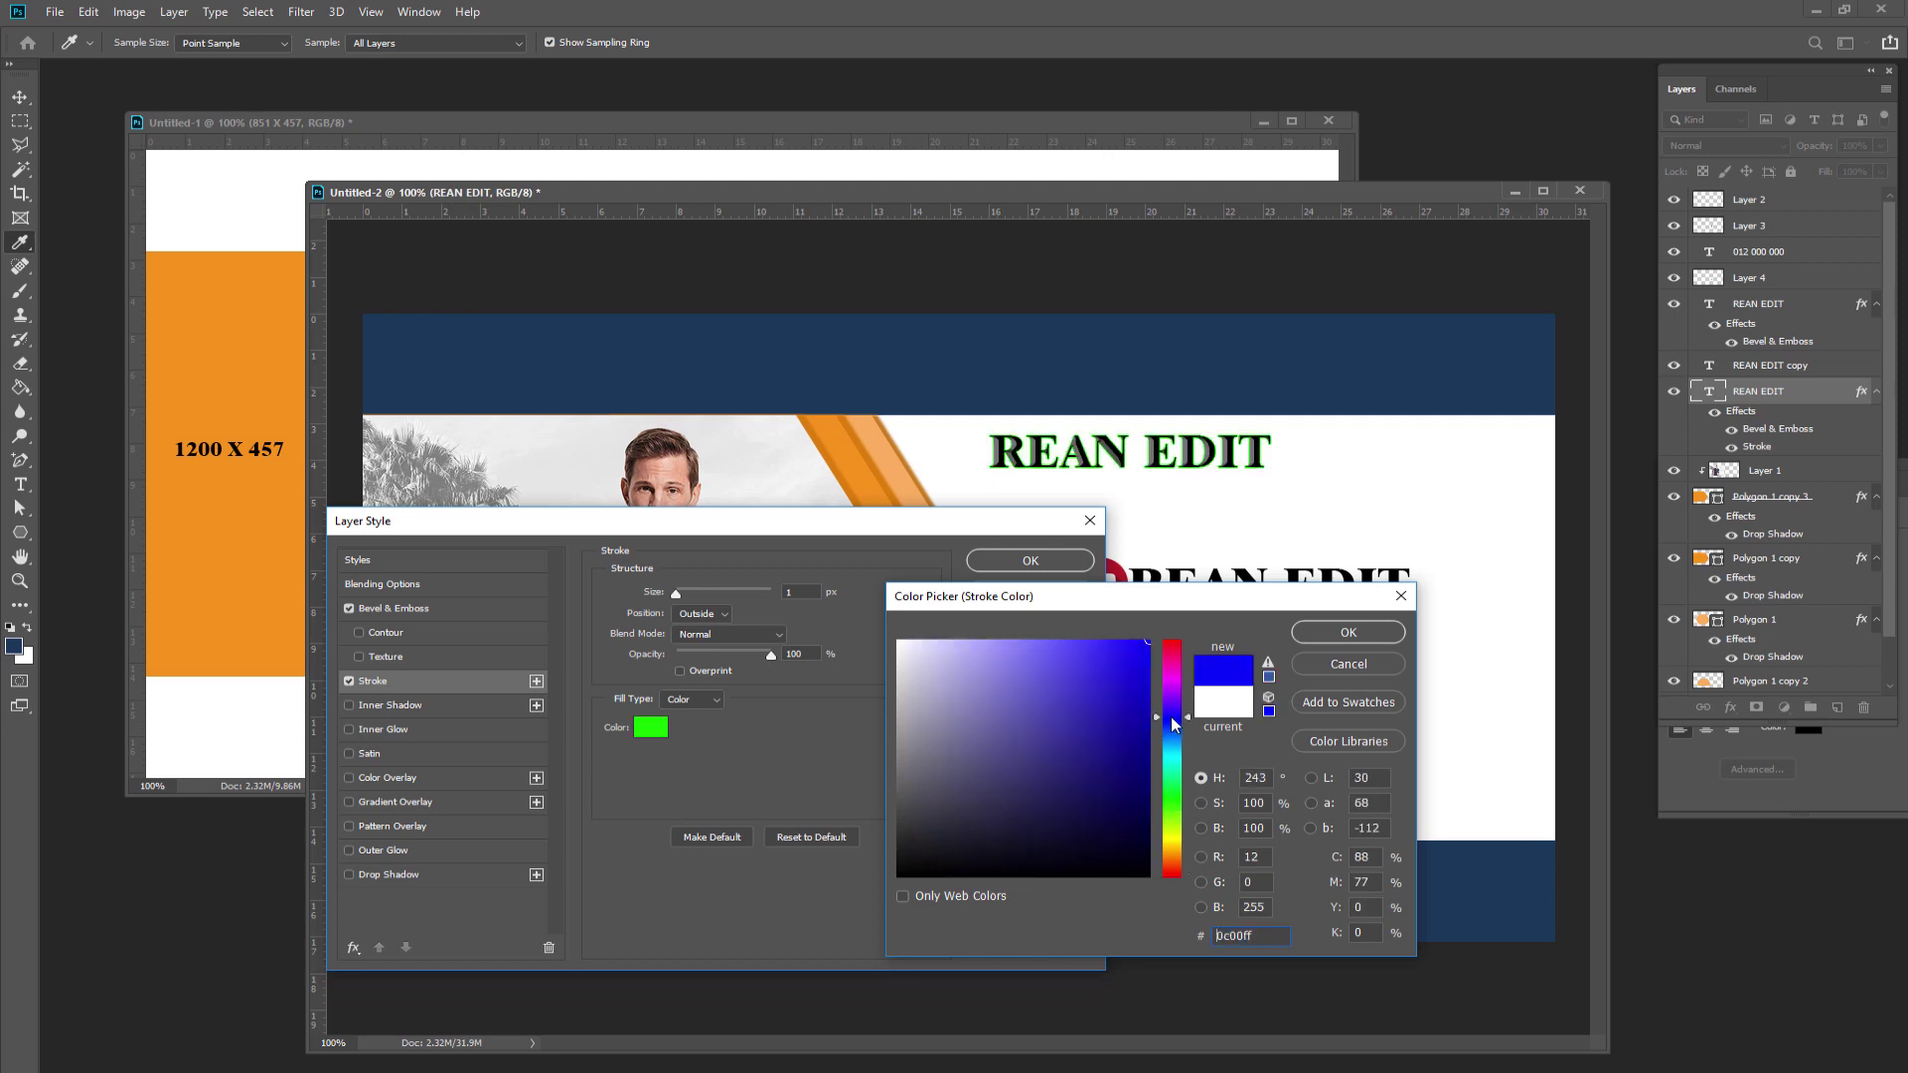
{"action": "left_click_drag", "start_coordinate": [1173, 652], "coordinate": [1176, 625]}
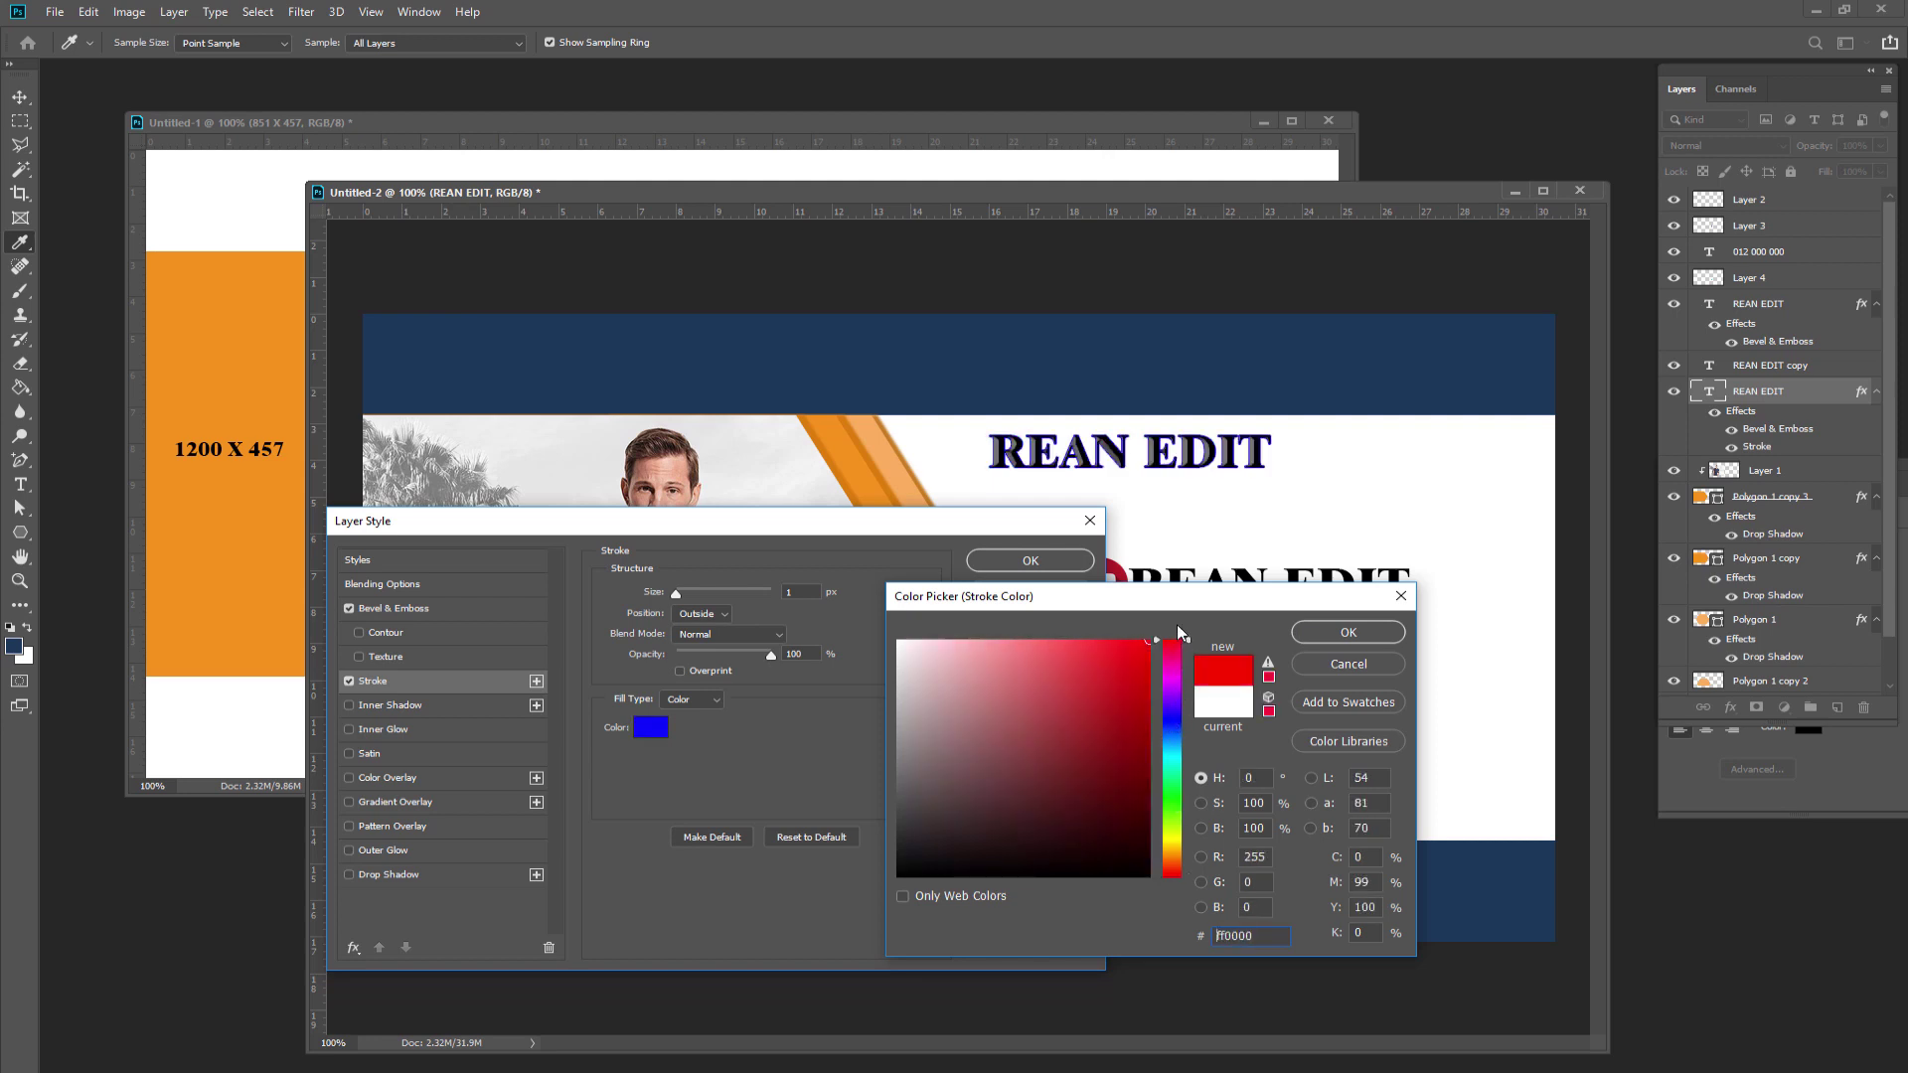
{"action": "left_click", "coordinate": [1322, 640]}
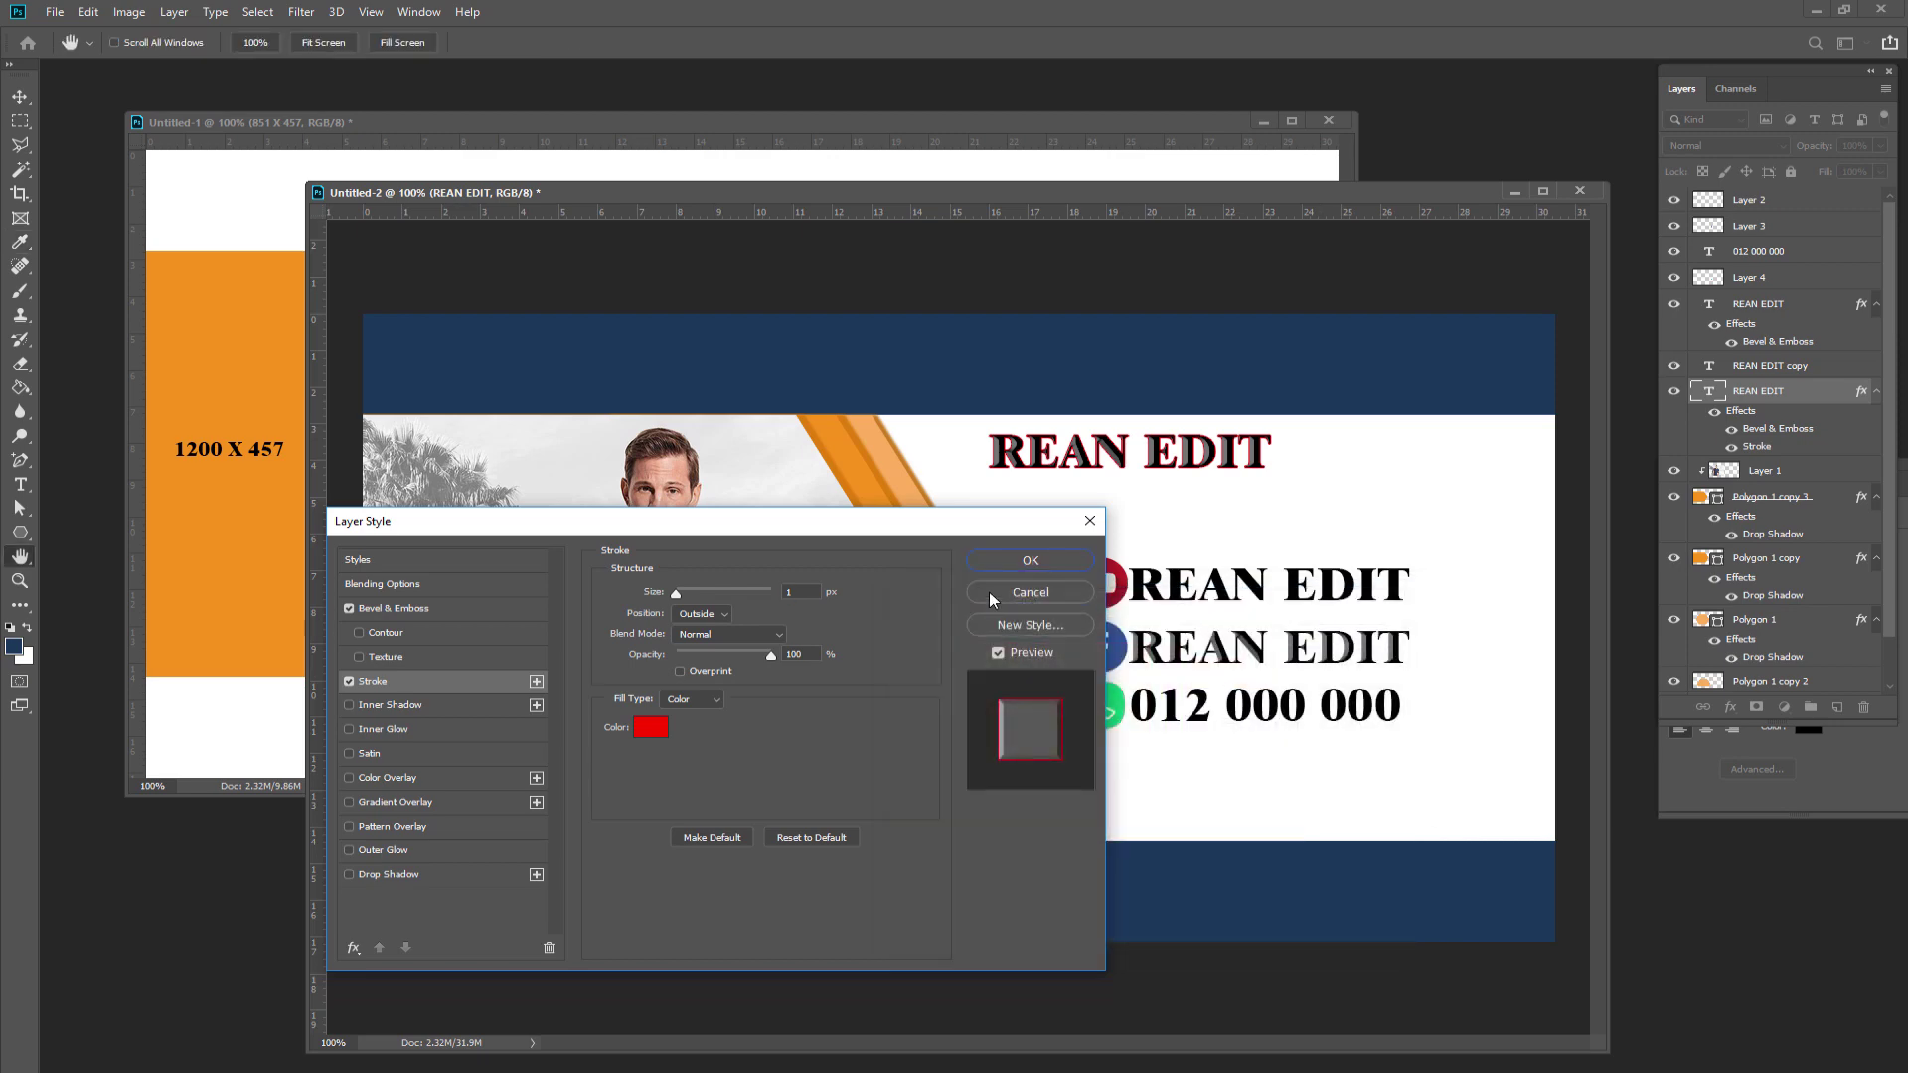
{"action": "left_click", "coordinate": [1008, 562]}
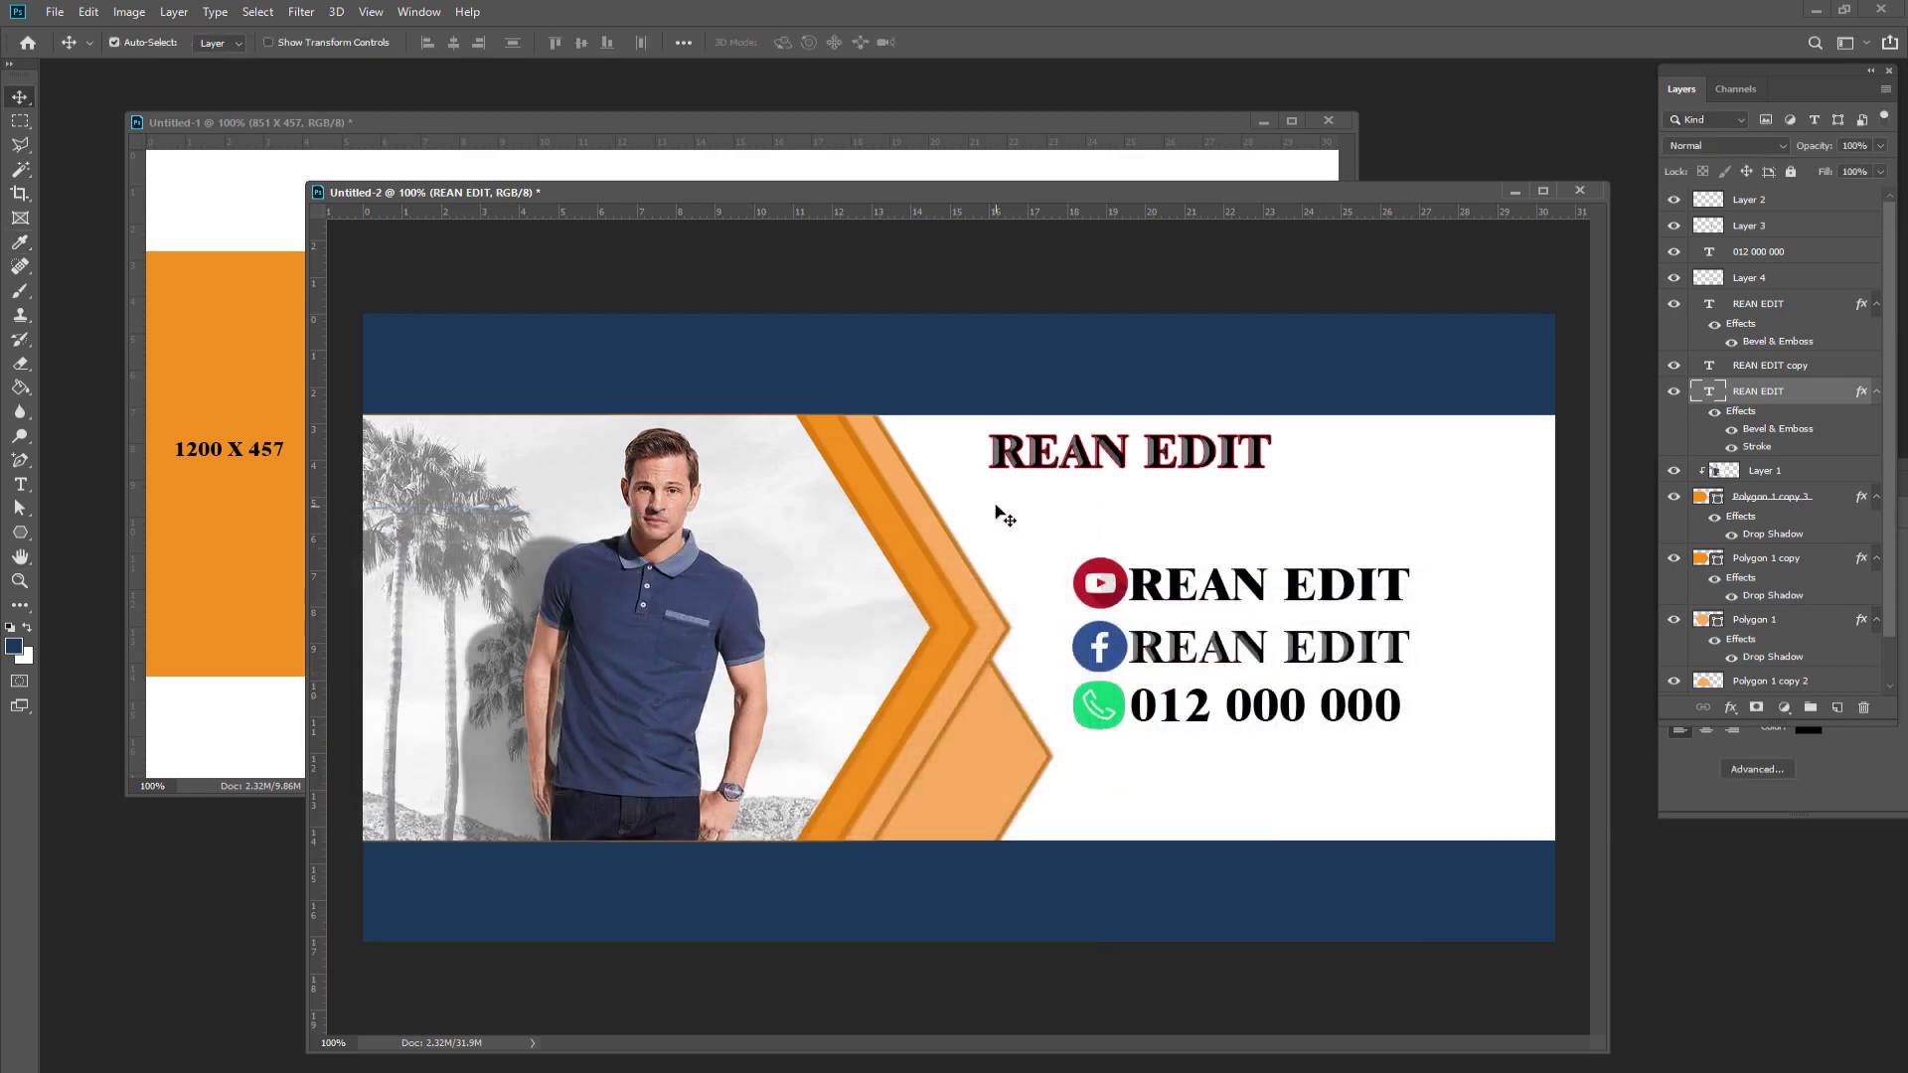
- Free-transform the REAN EDIT title, scaling it up to about 124%, and commit
{"action": "key", "text": "ctrl+t"}
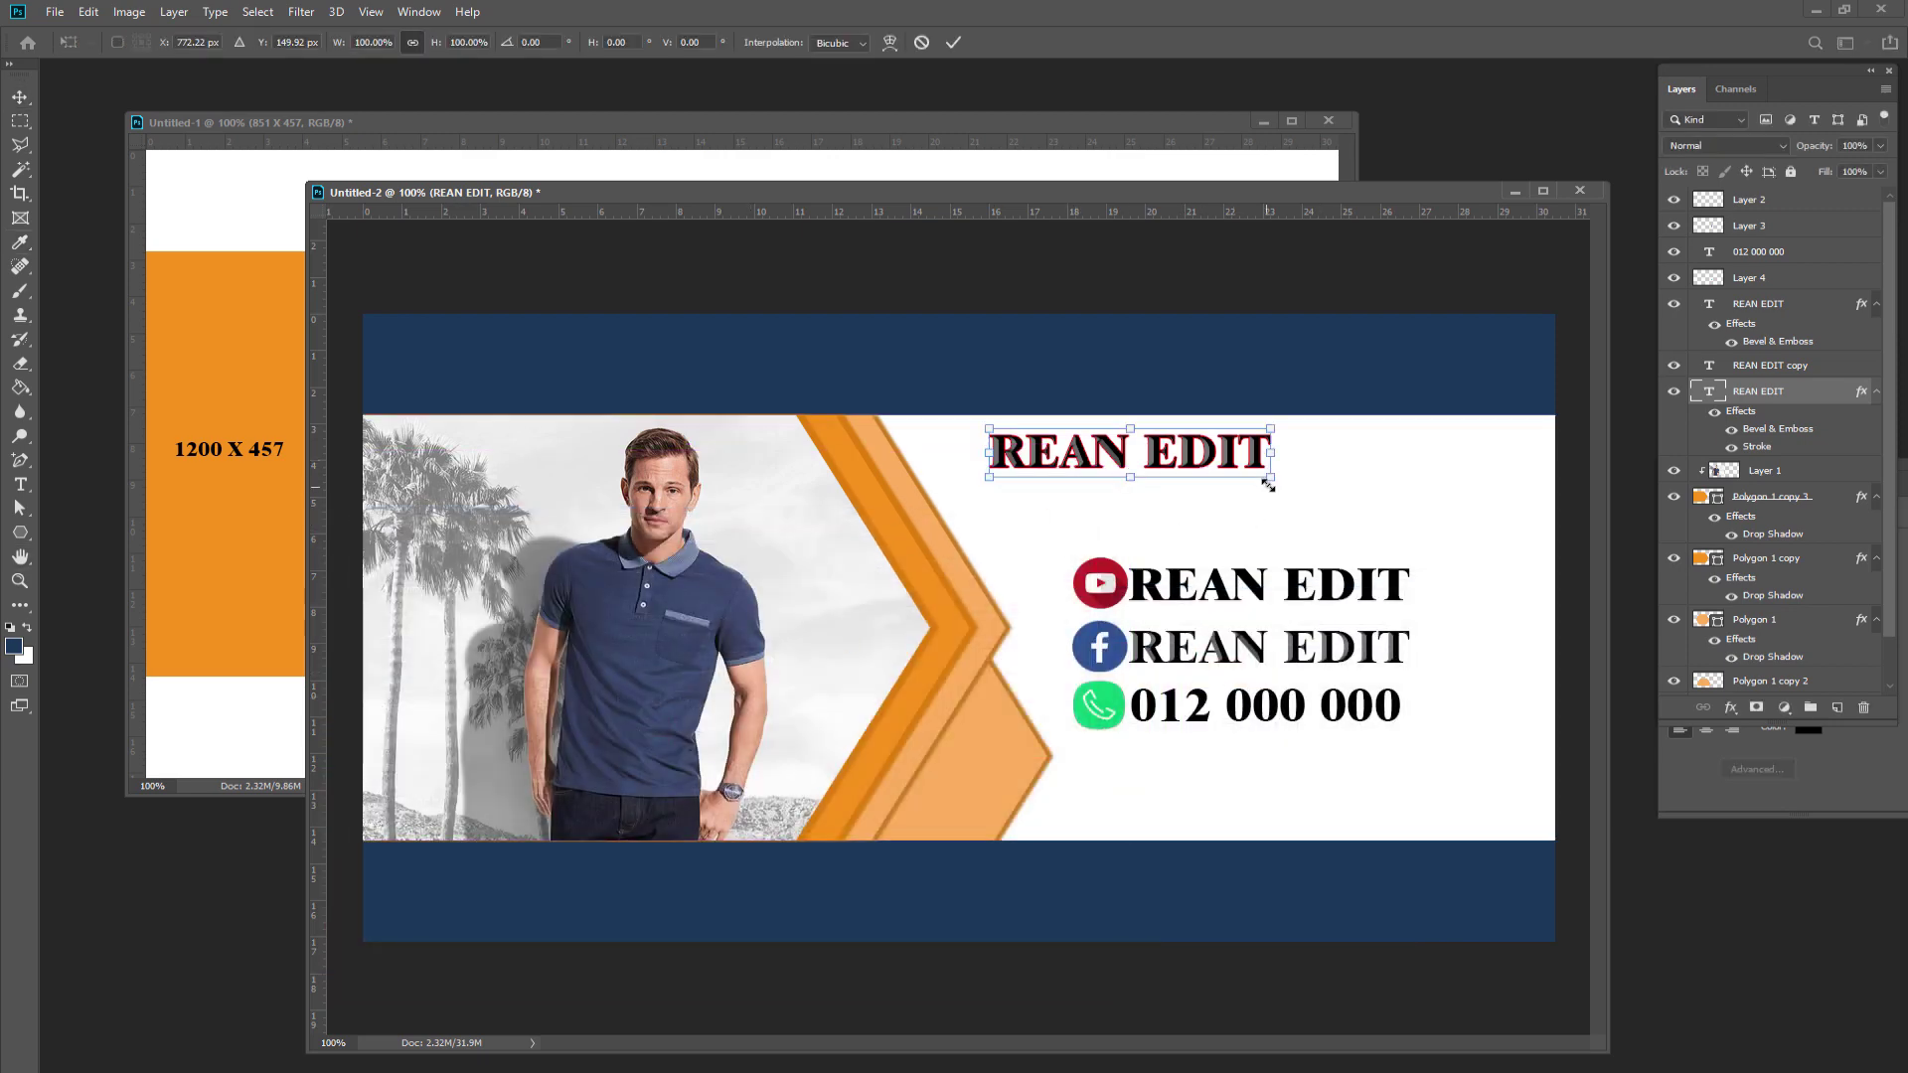
{"action": "left_click_drag", "start_coordinate": [1276, 481], "coordinate": [1291, 482]}
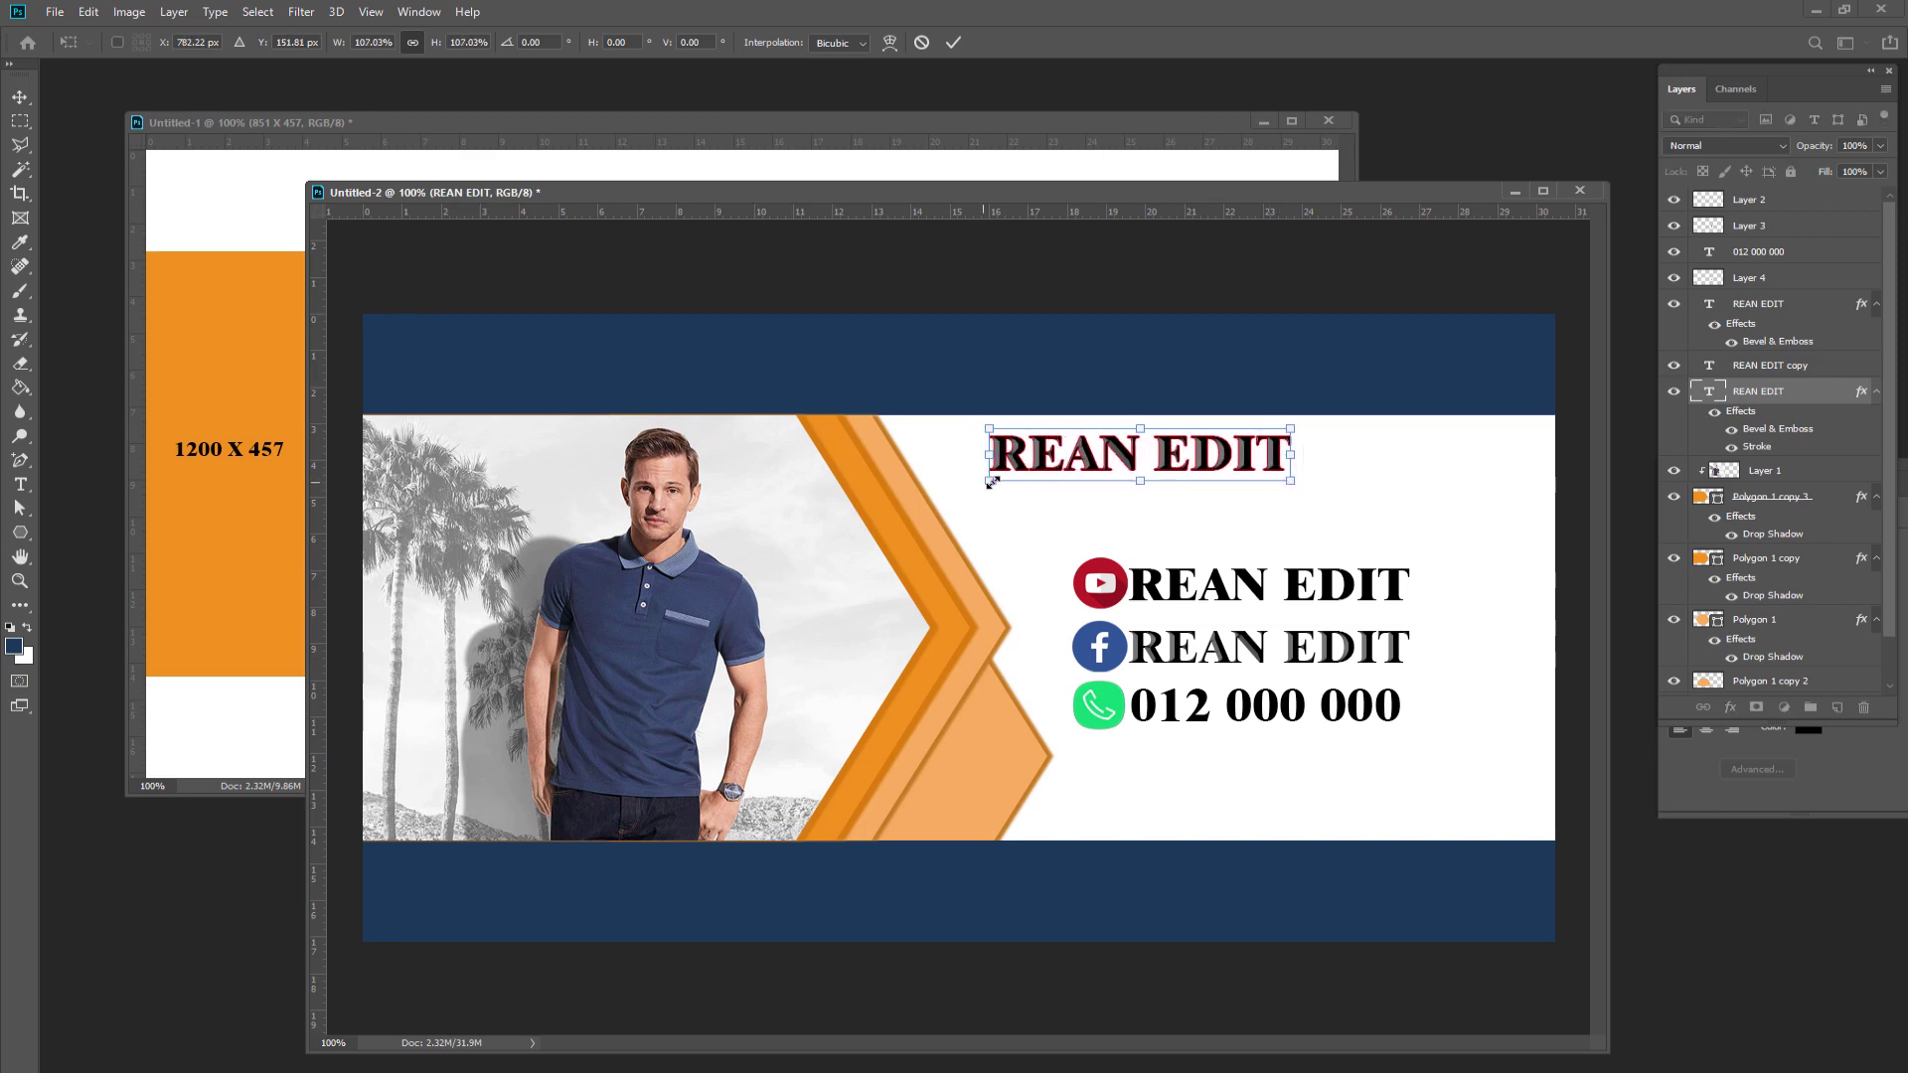
{"action": "left_click_drag", "start_coordinate": [982, 484], "coordinate": [943, 485]}
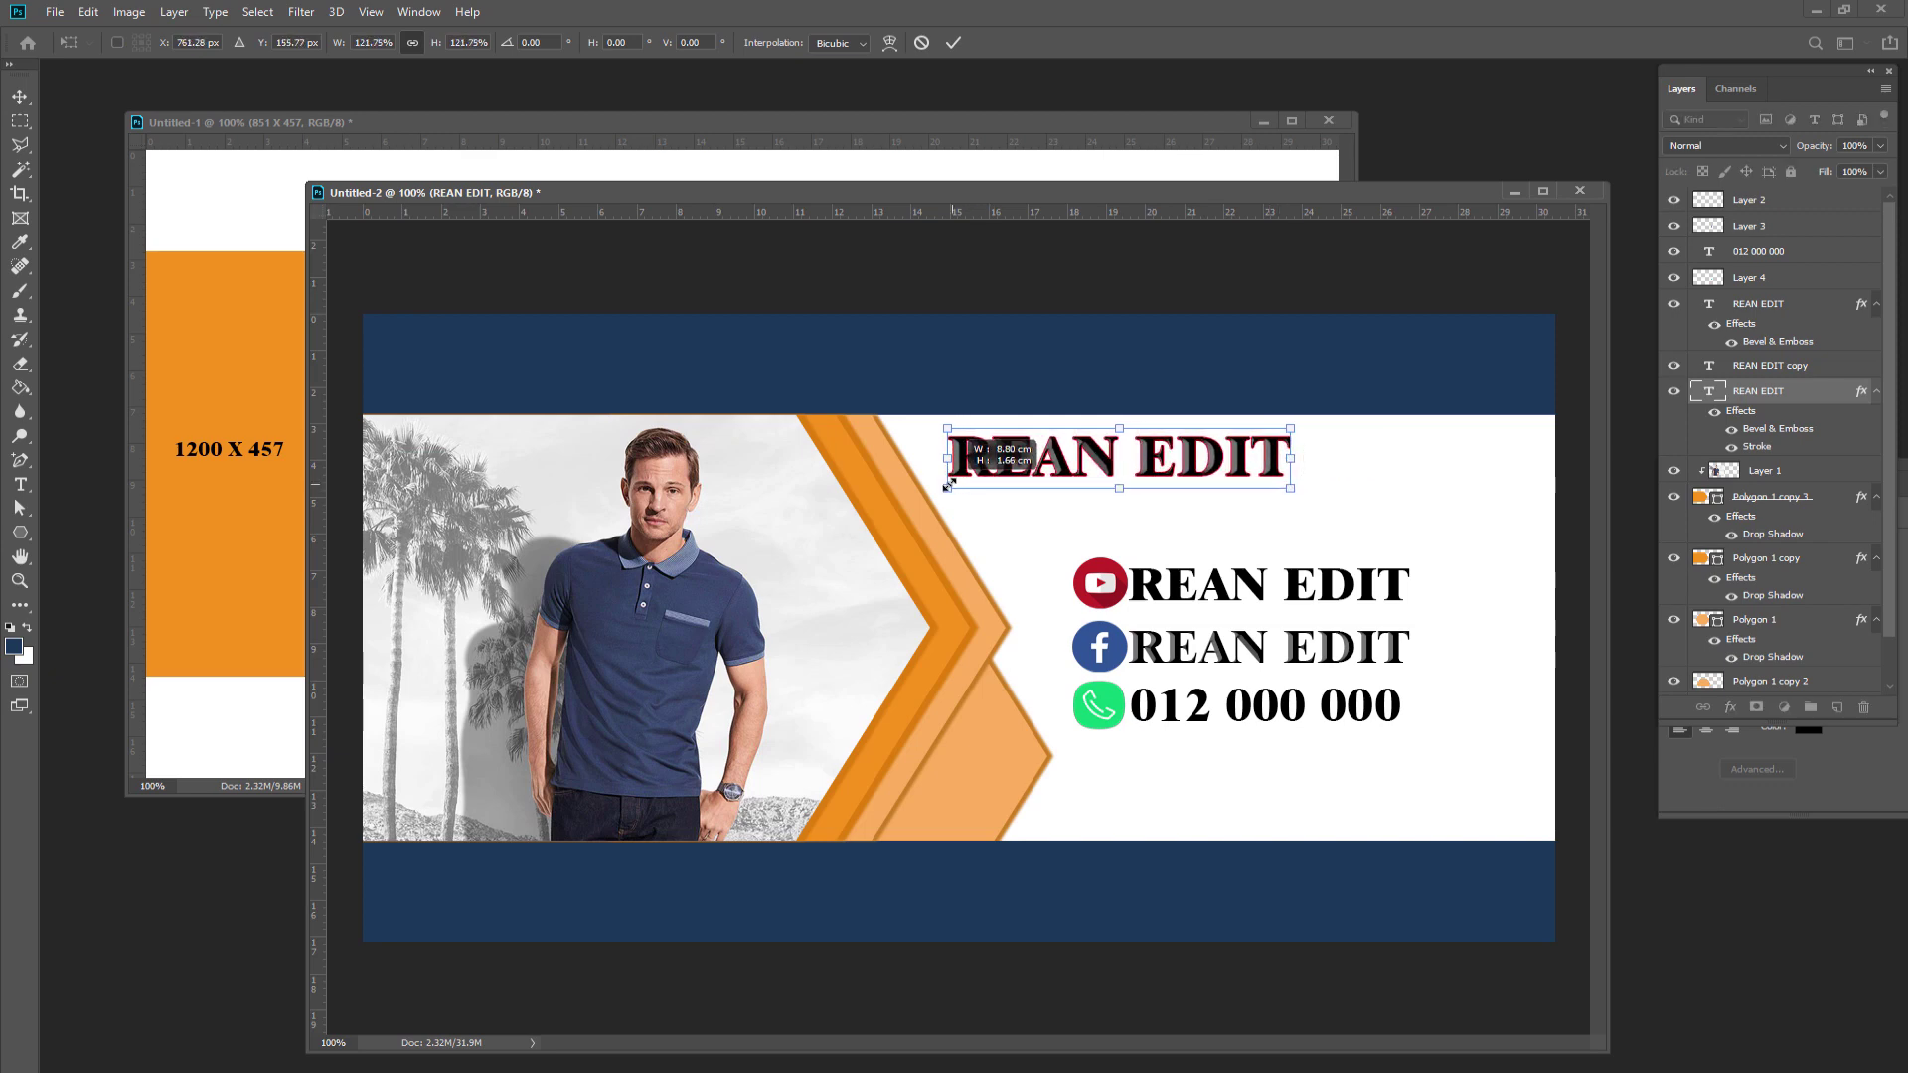
{"action": "key", "text": "Return"}
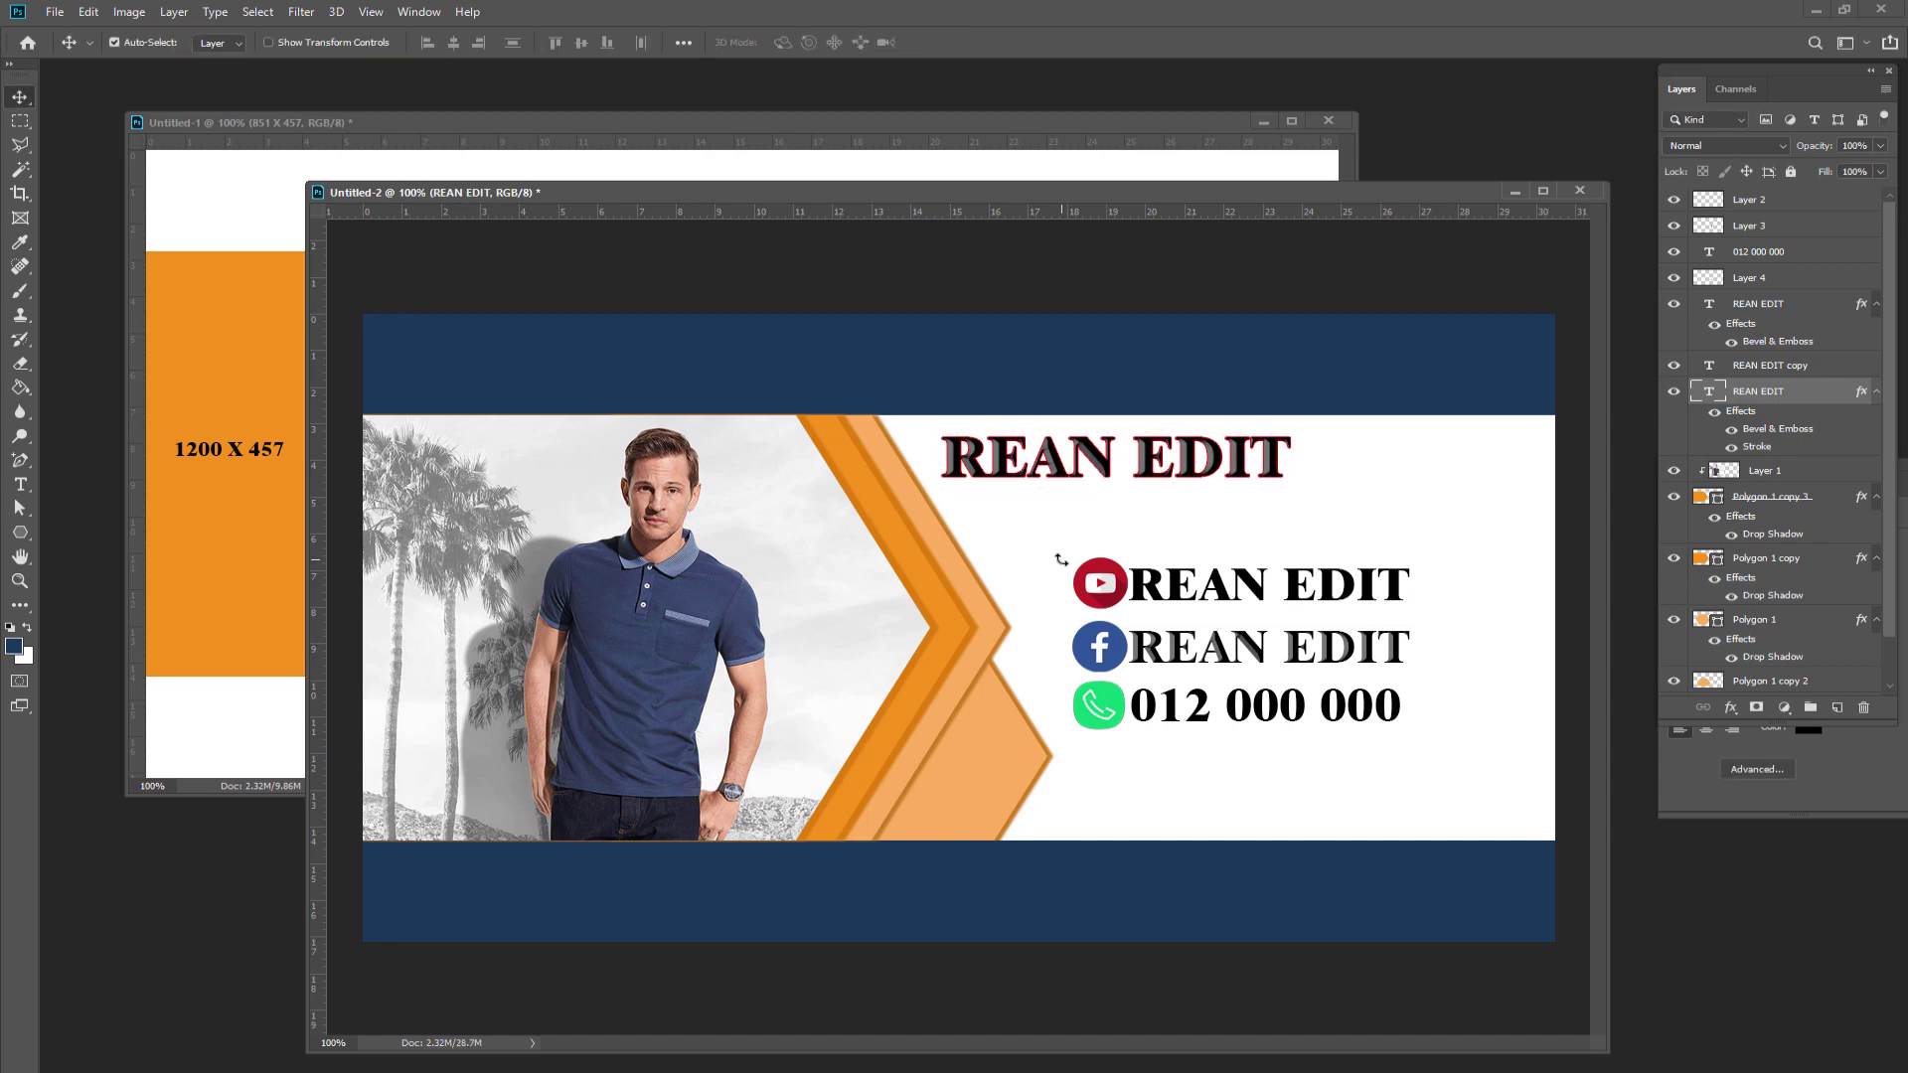
{"action": "left_click_drag", "start_coordinate": [749, 193], "coordinate": [676, 182]}
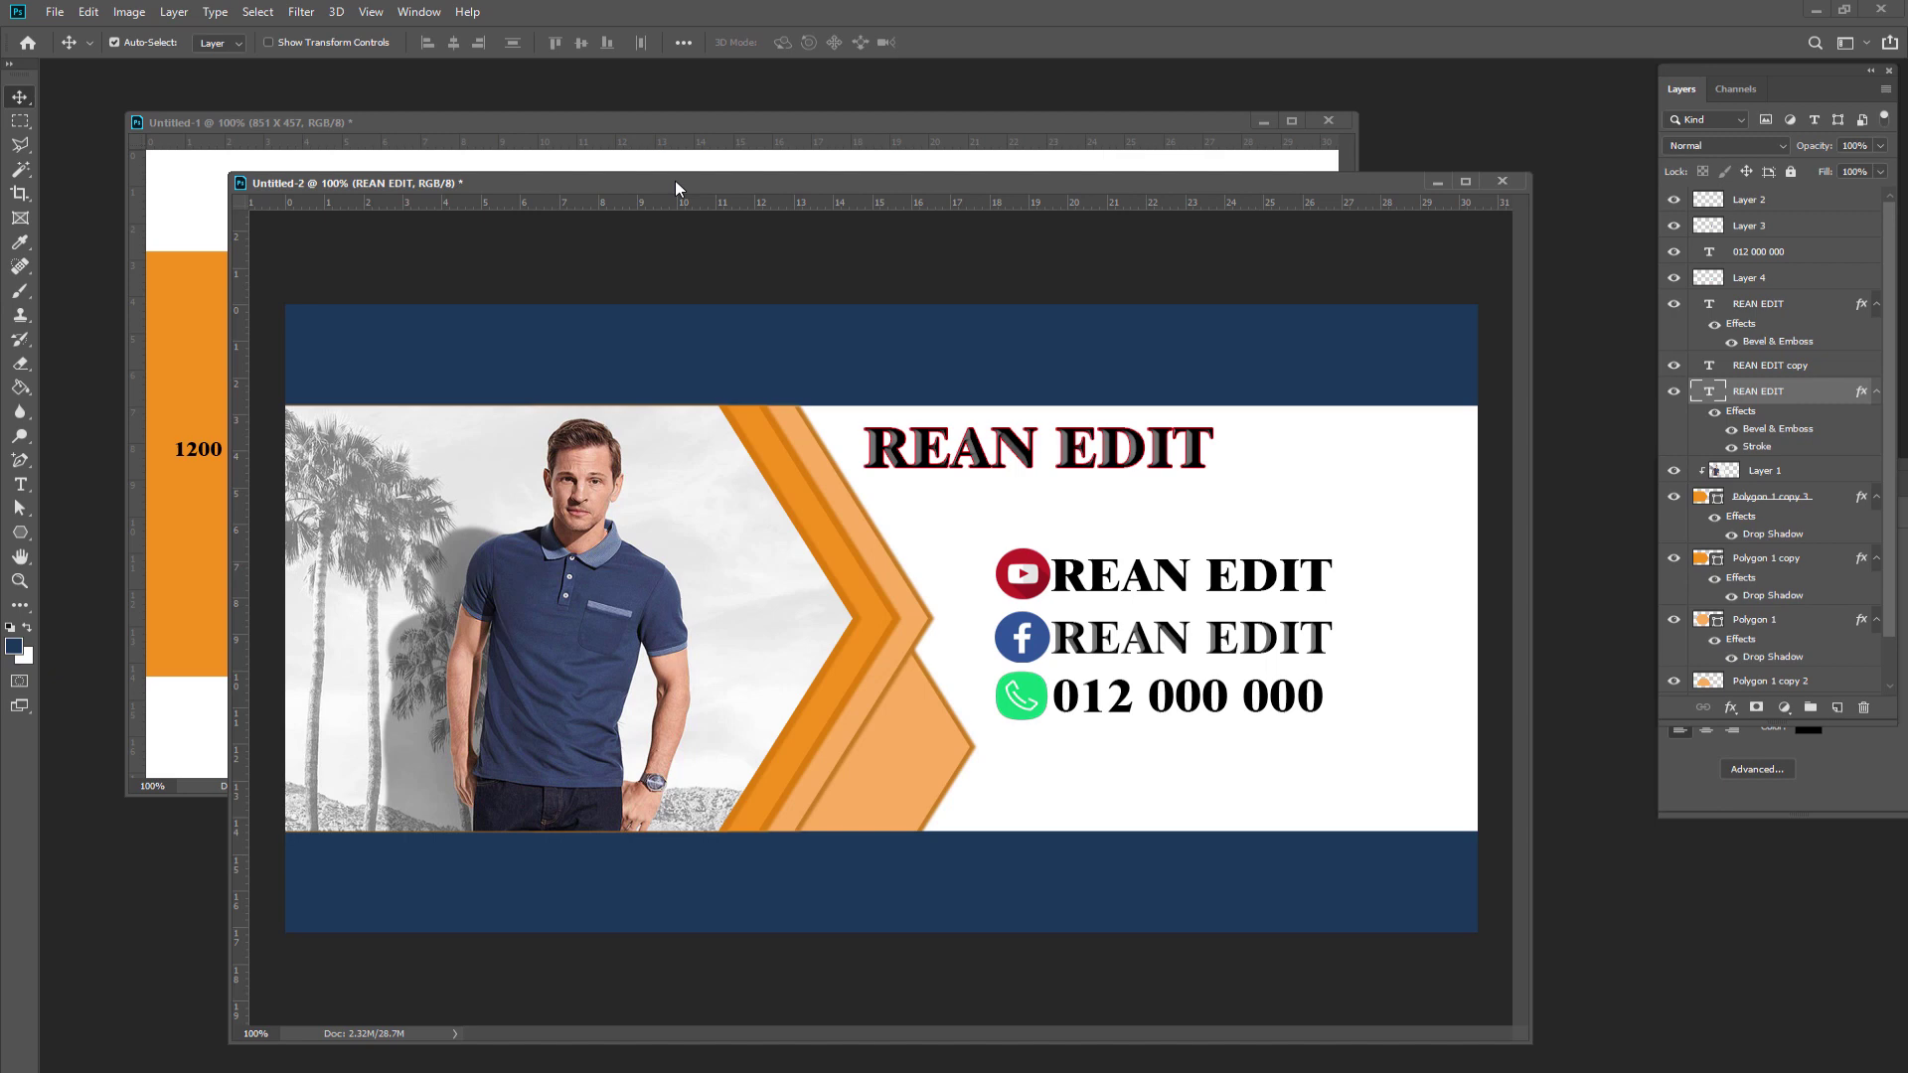
{"action": "left_click_drag", "start_coordinate": [803, 178], "coordinate": [816, 180]}
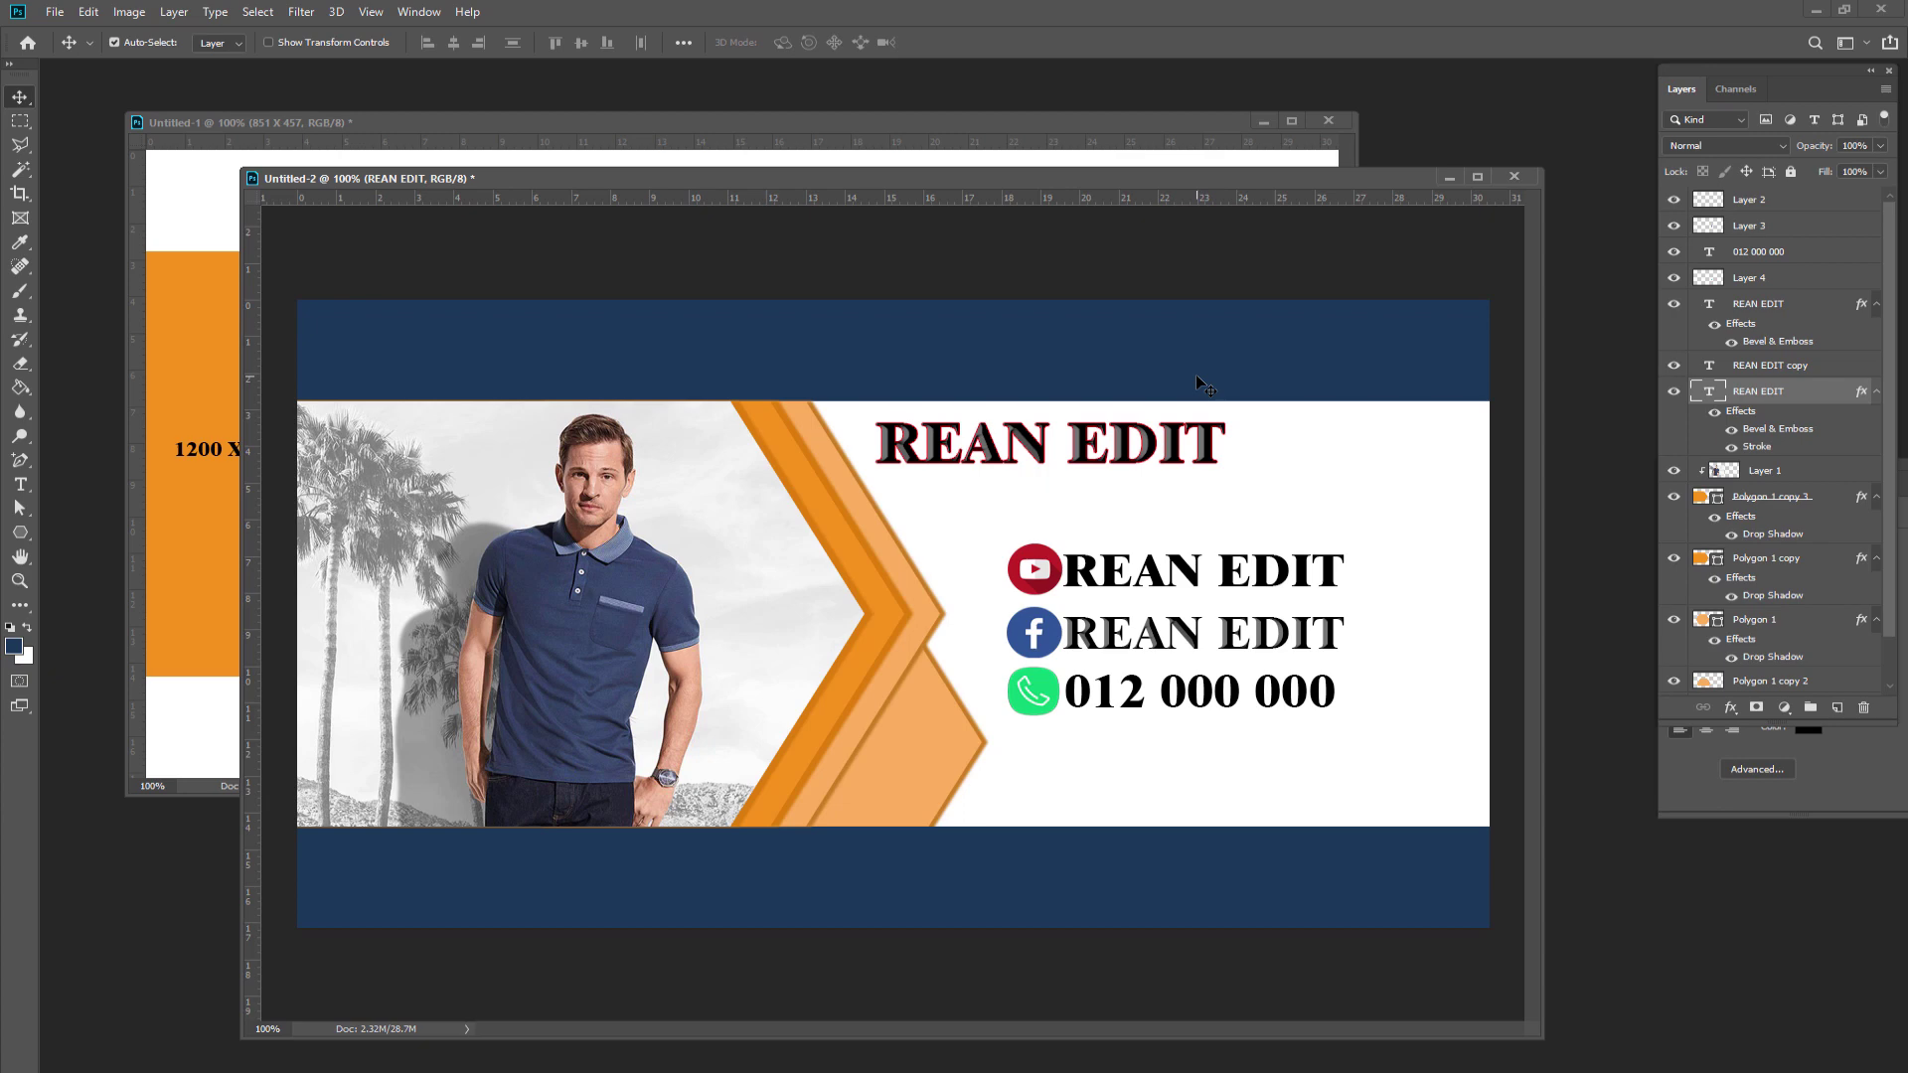
{"action": "left_click", "coordinate": [589, 117]}
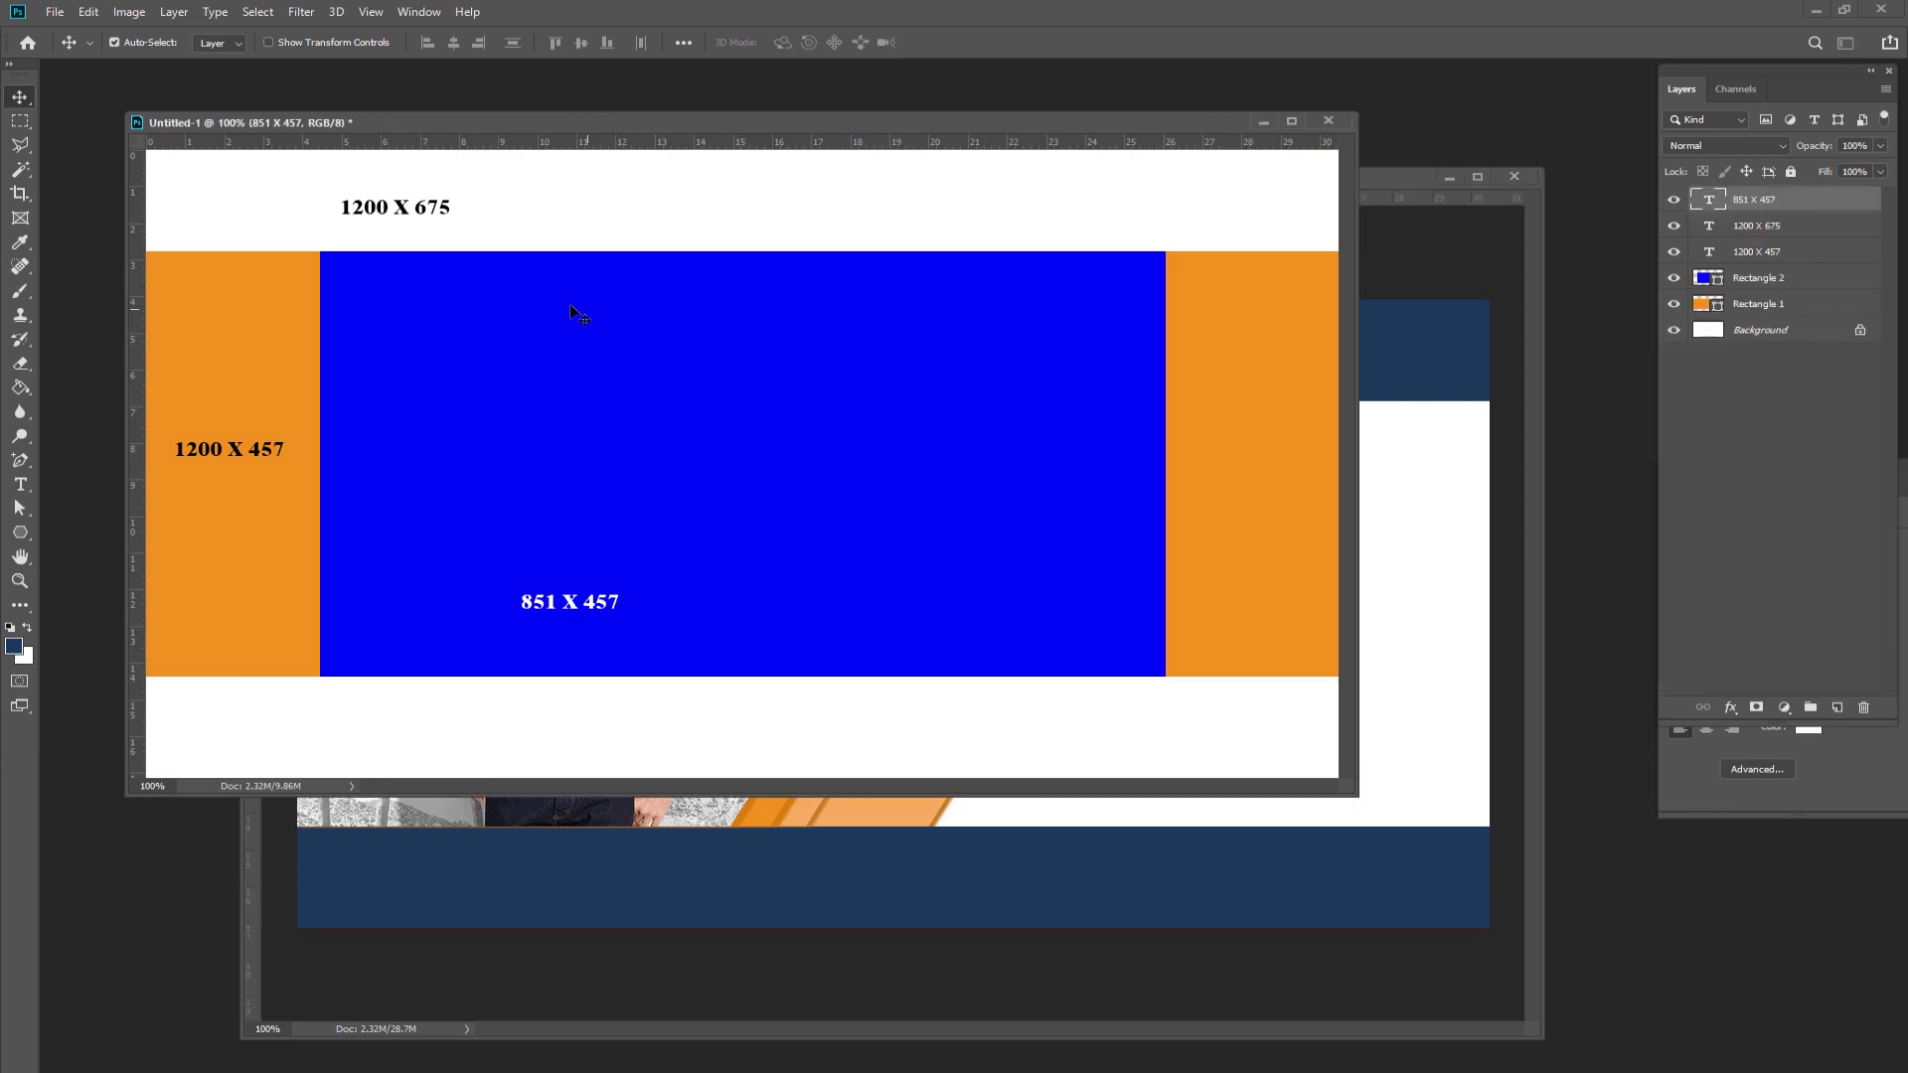
{"action": "left_click", "coordinate": [1400, 188]}
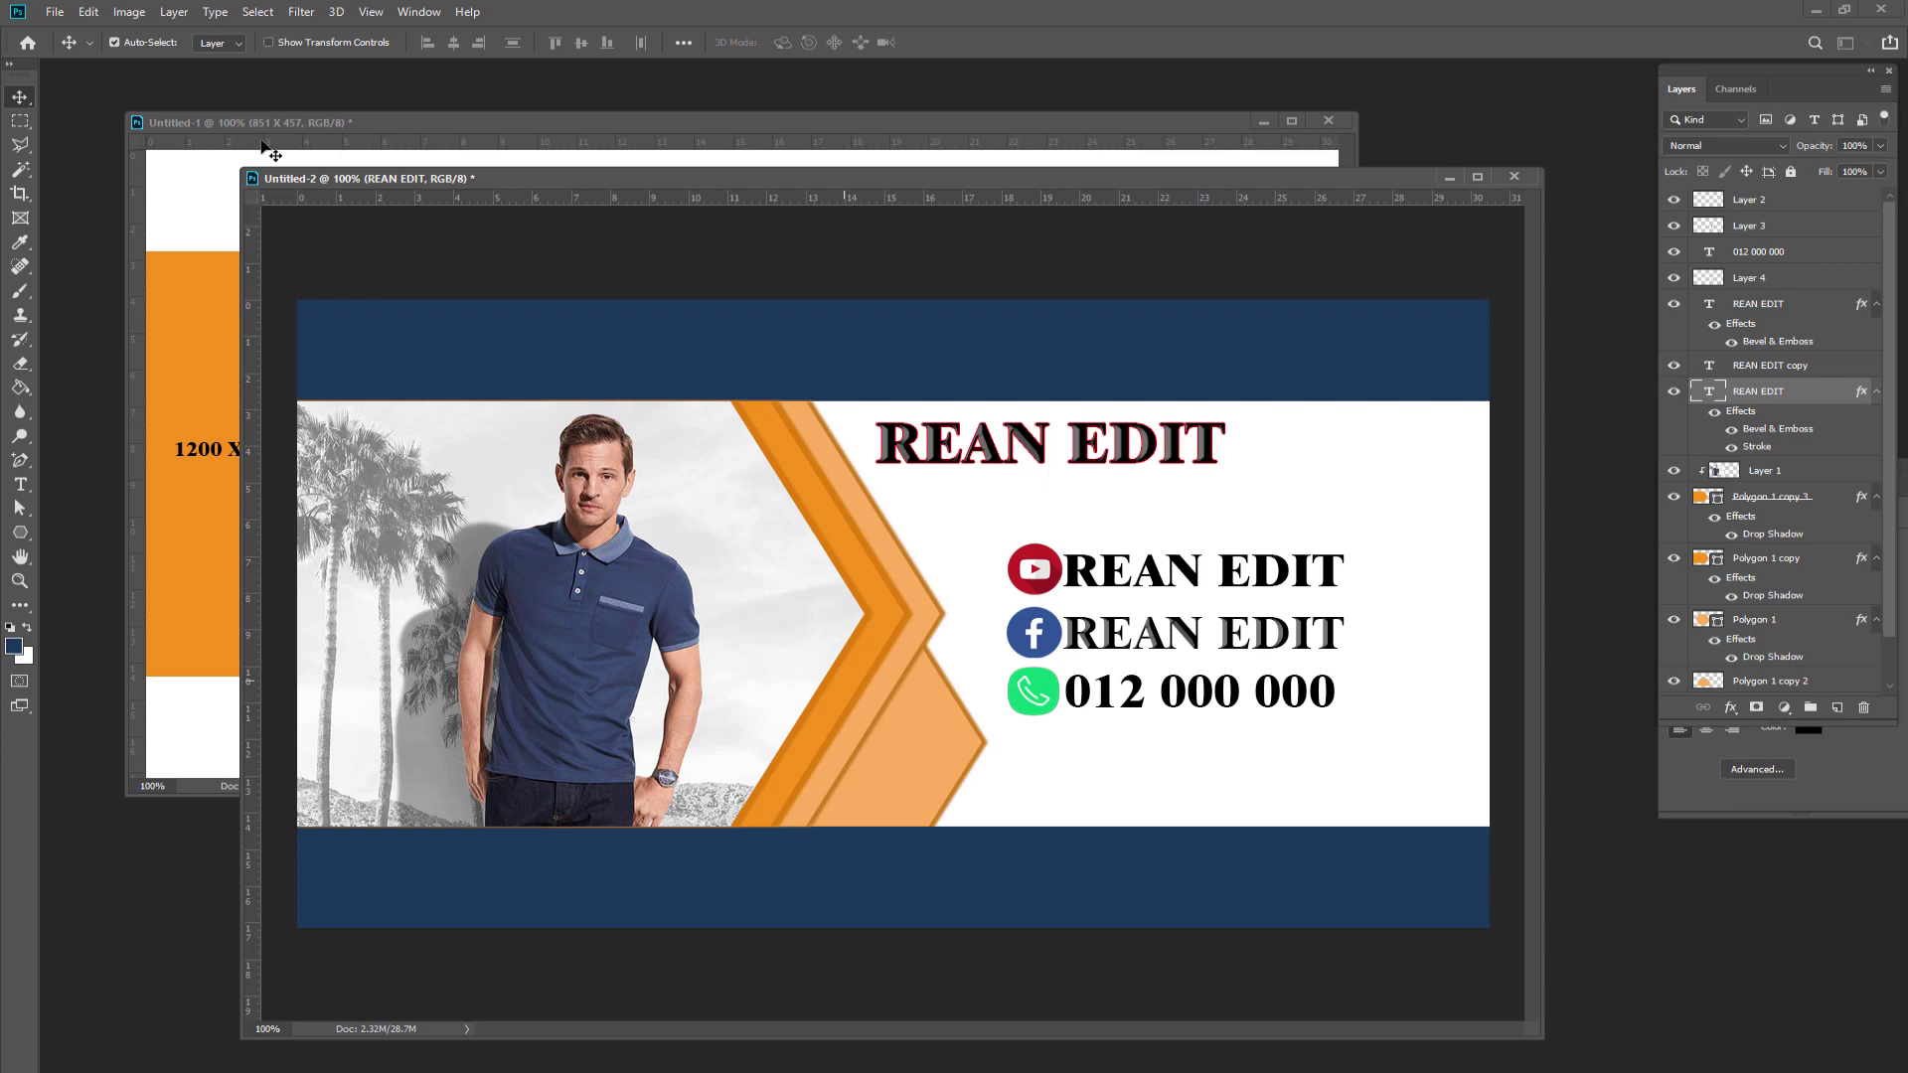
- Save the banner as a JPEG file named COVER
{"action": "left_click", "coordinate": [55, 12]}
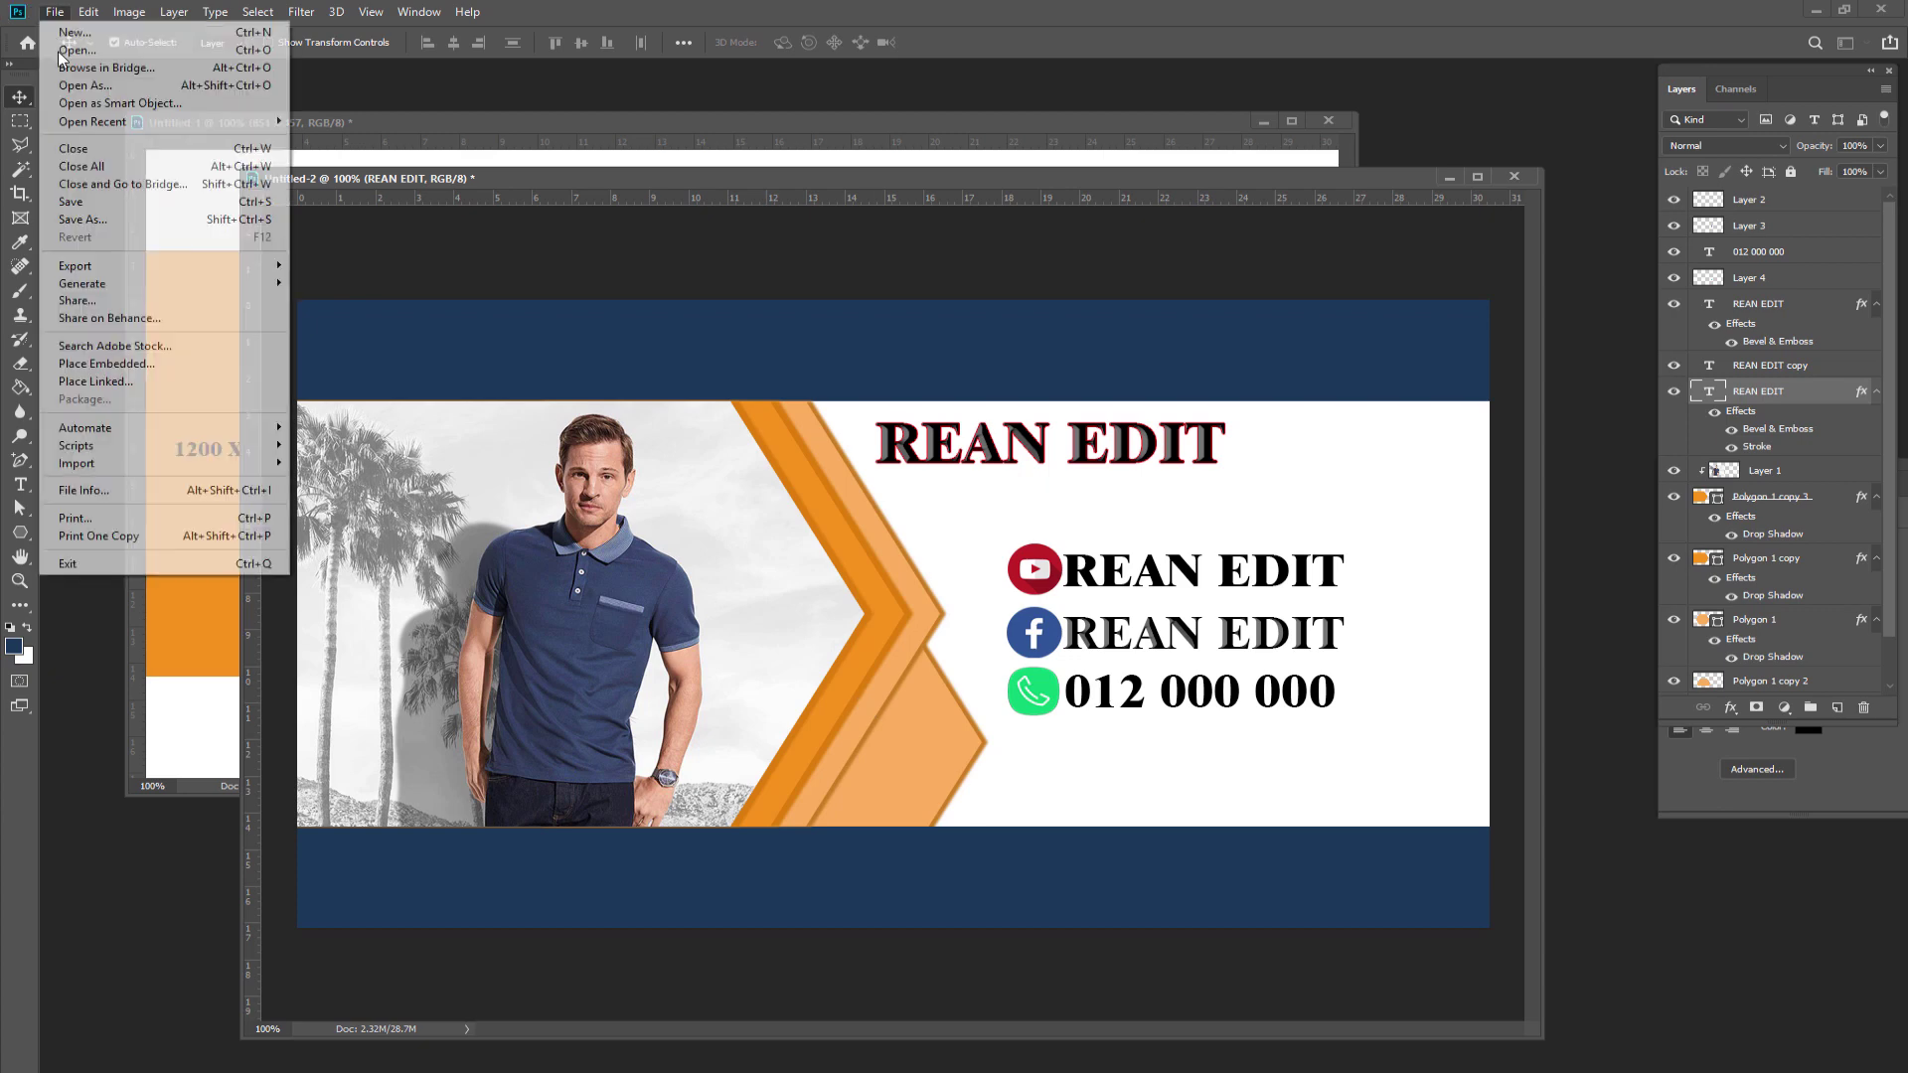
{"action": "left_click", "coordinate": [92, 221]}
{"action": "left_click", "coordinate": [340, 845]}
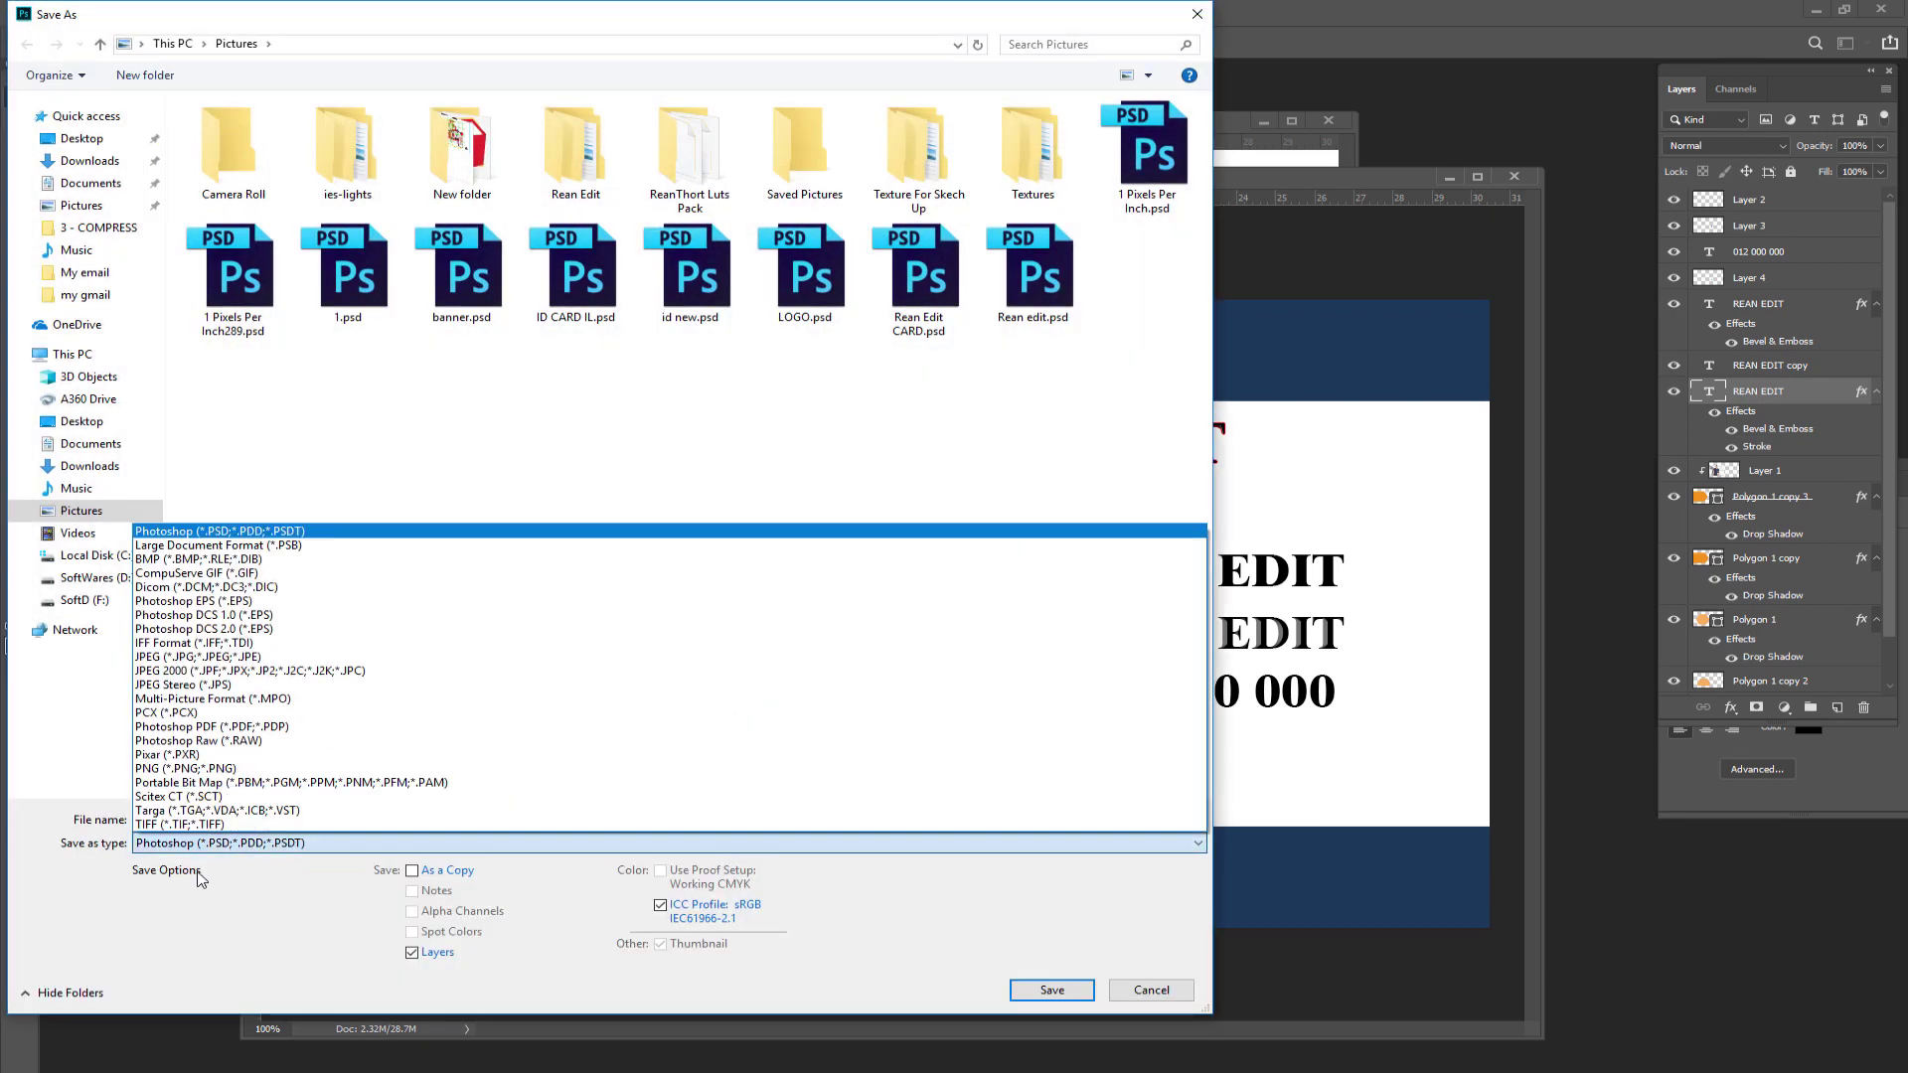
{"action": "left_click", "coordinate": [192, 657]}
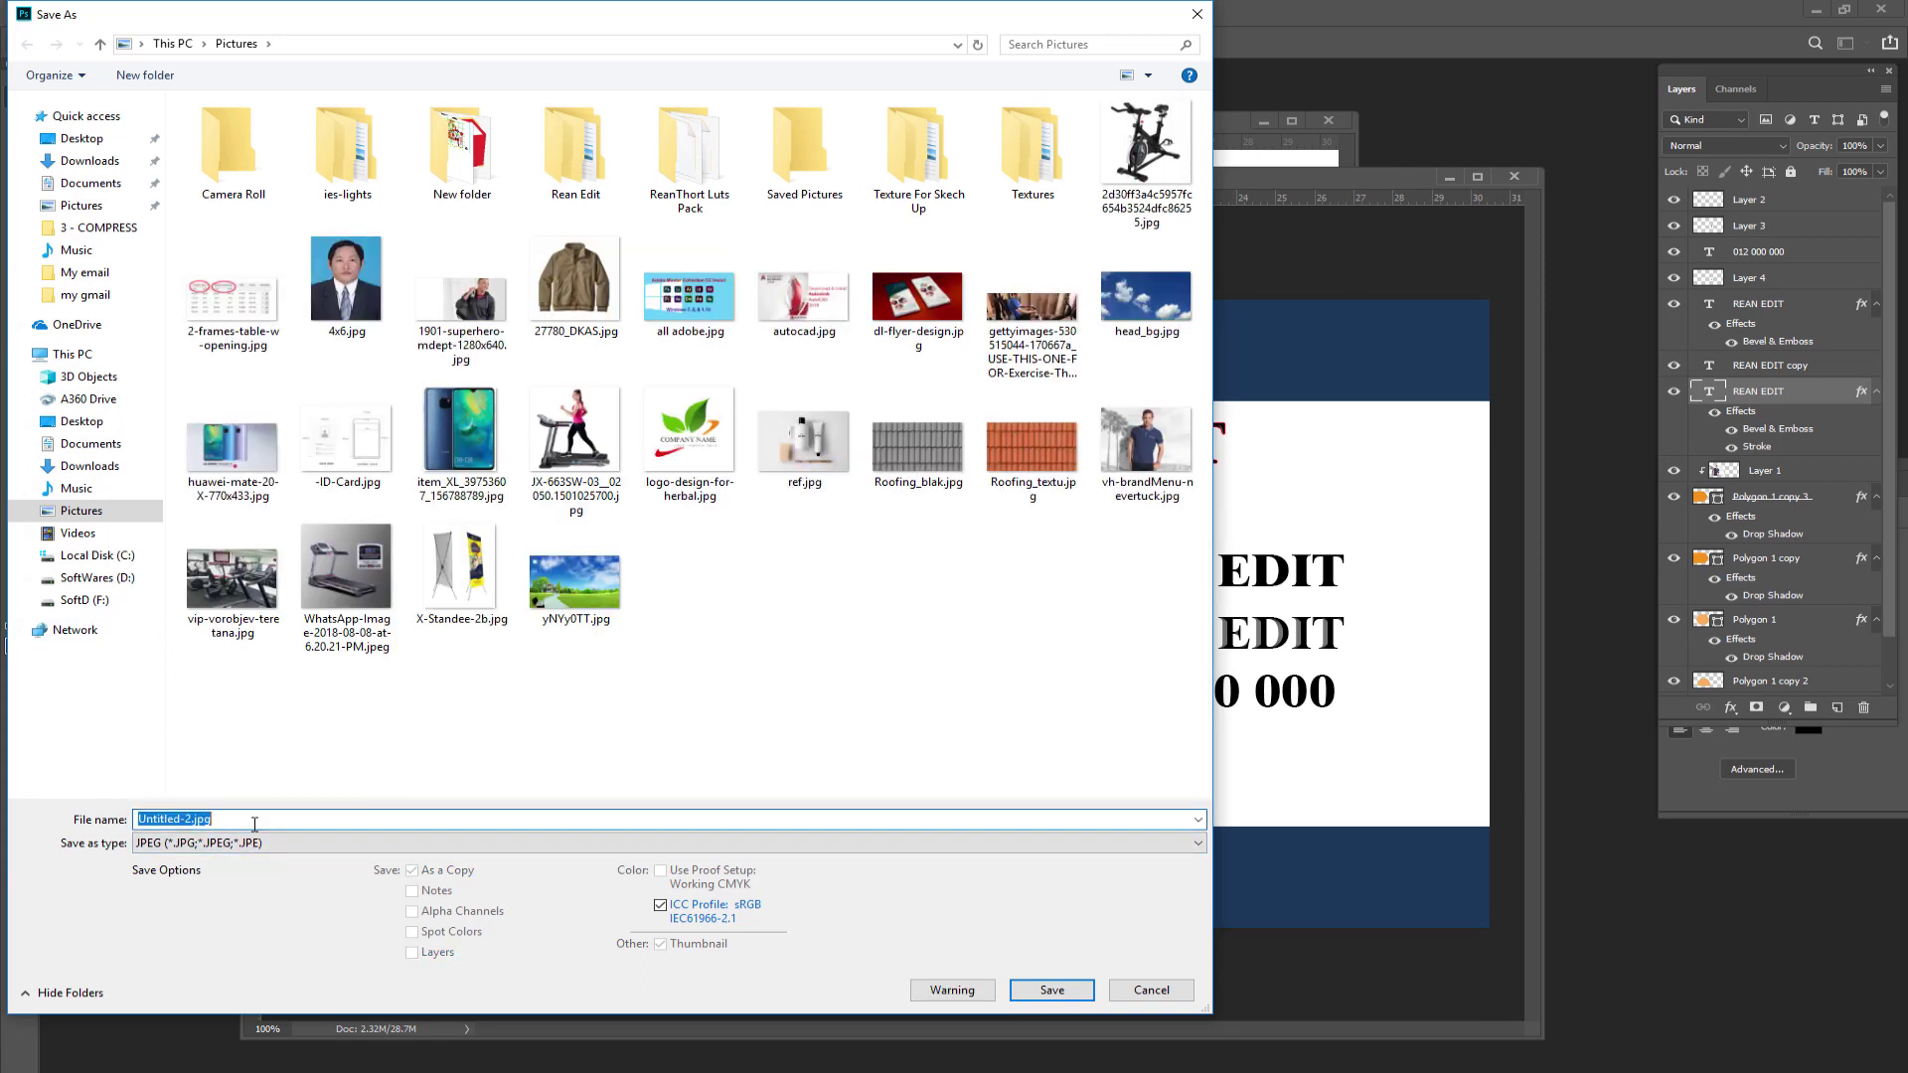
{"action": "type", "text": "C"}
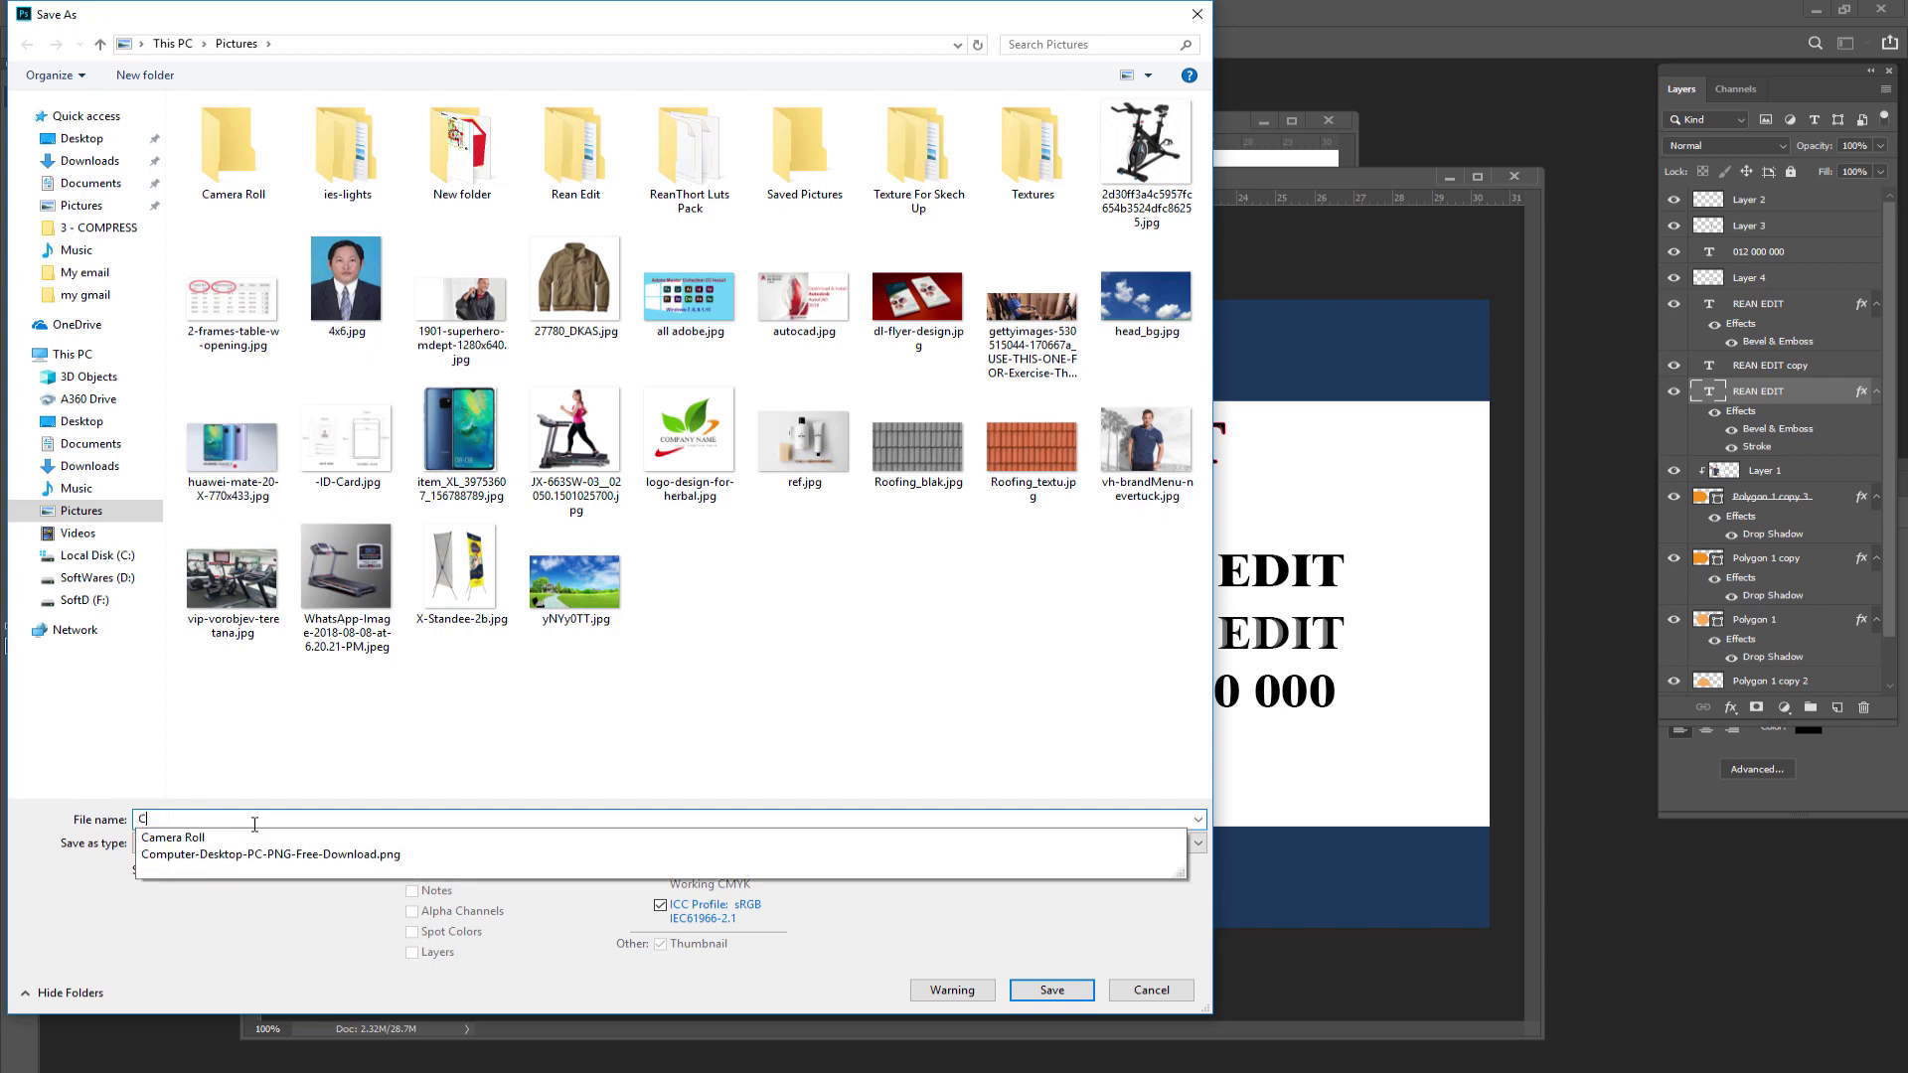
{"action": "type", "text": "OVER"}
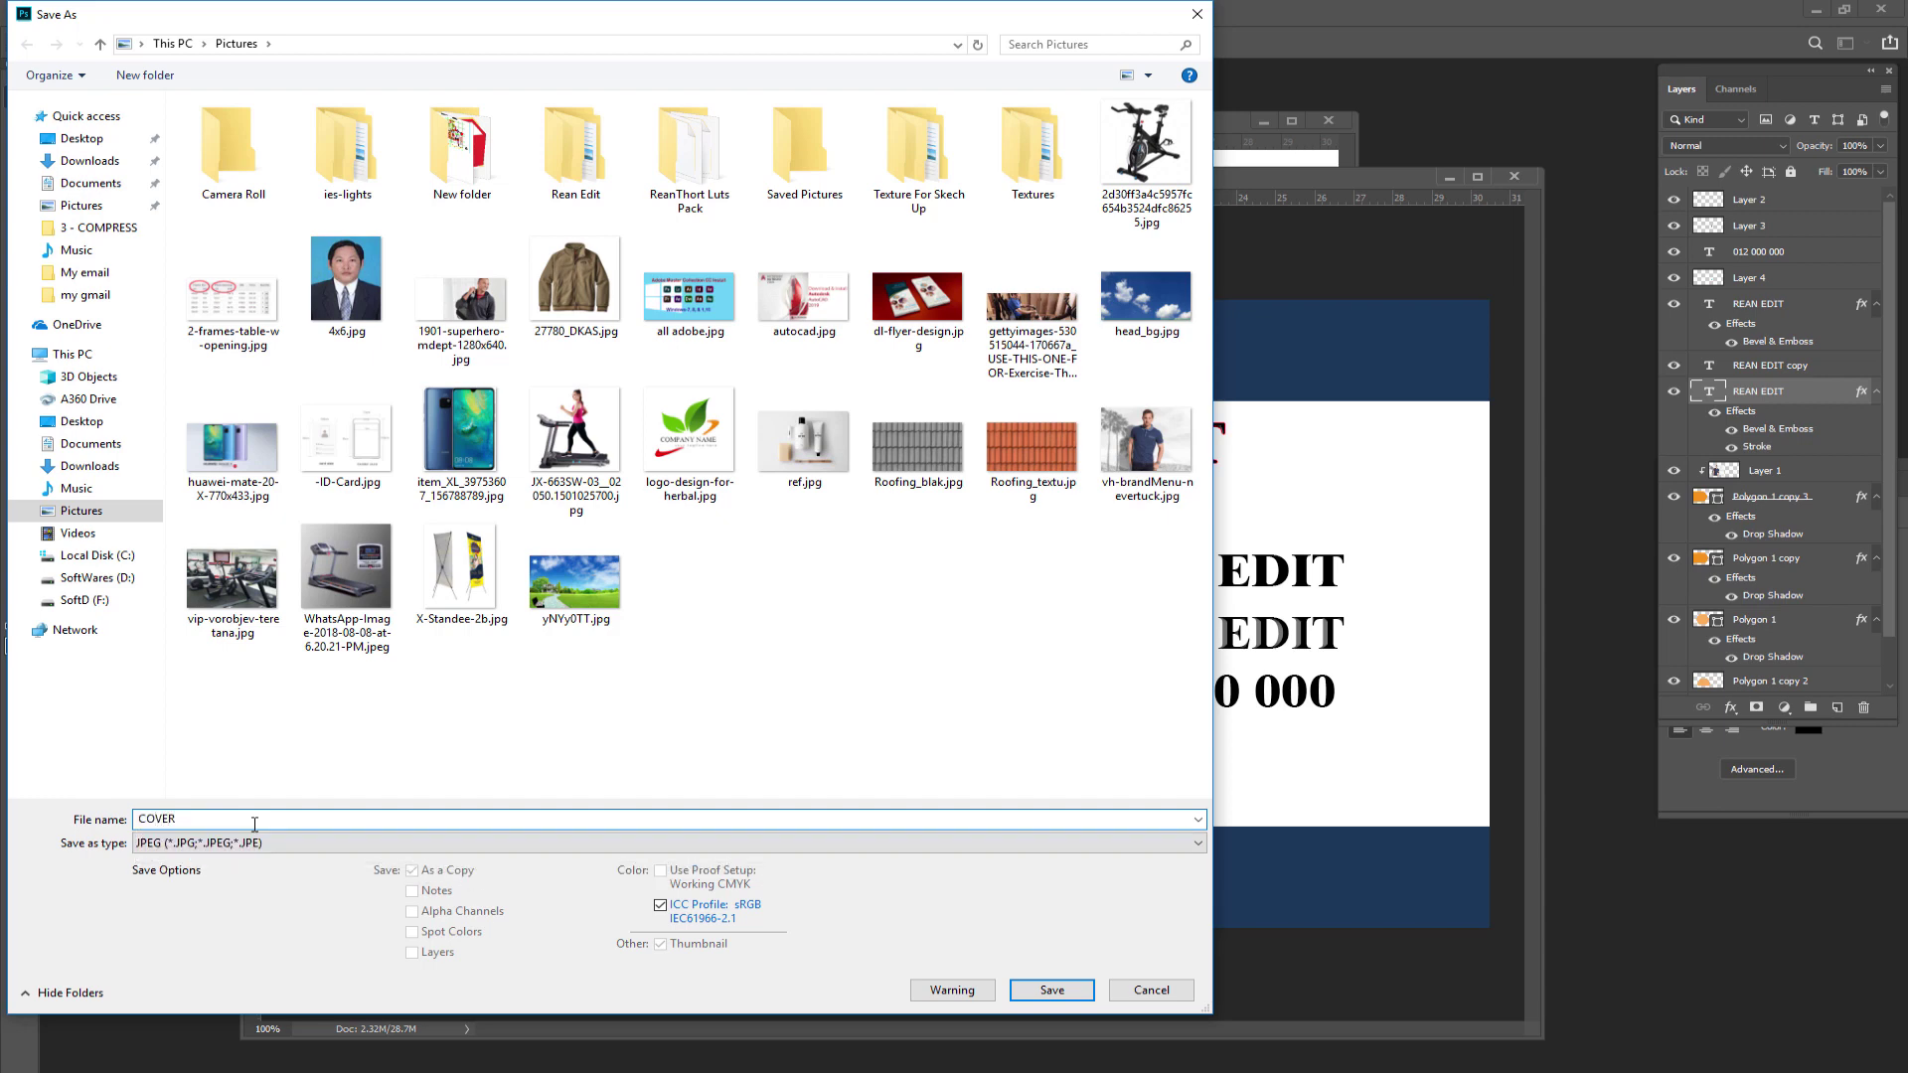
{"action": "key", "text": "Return"}
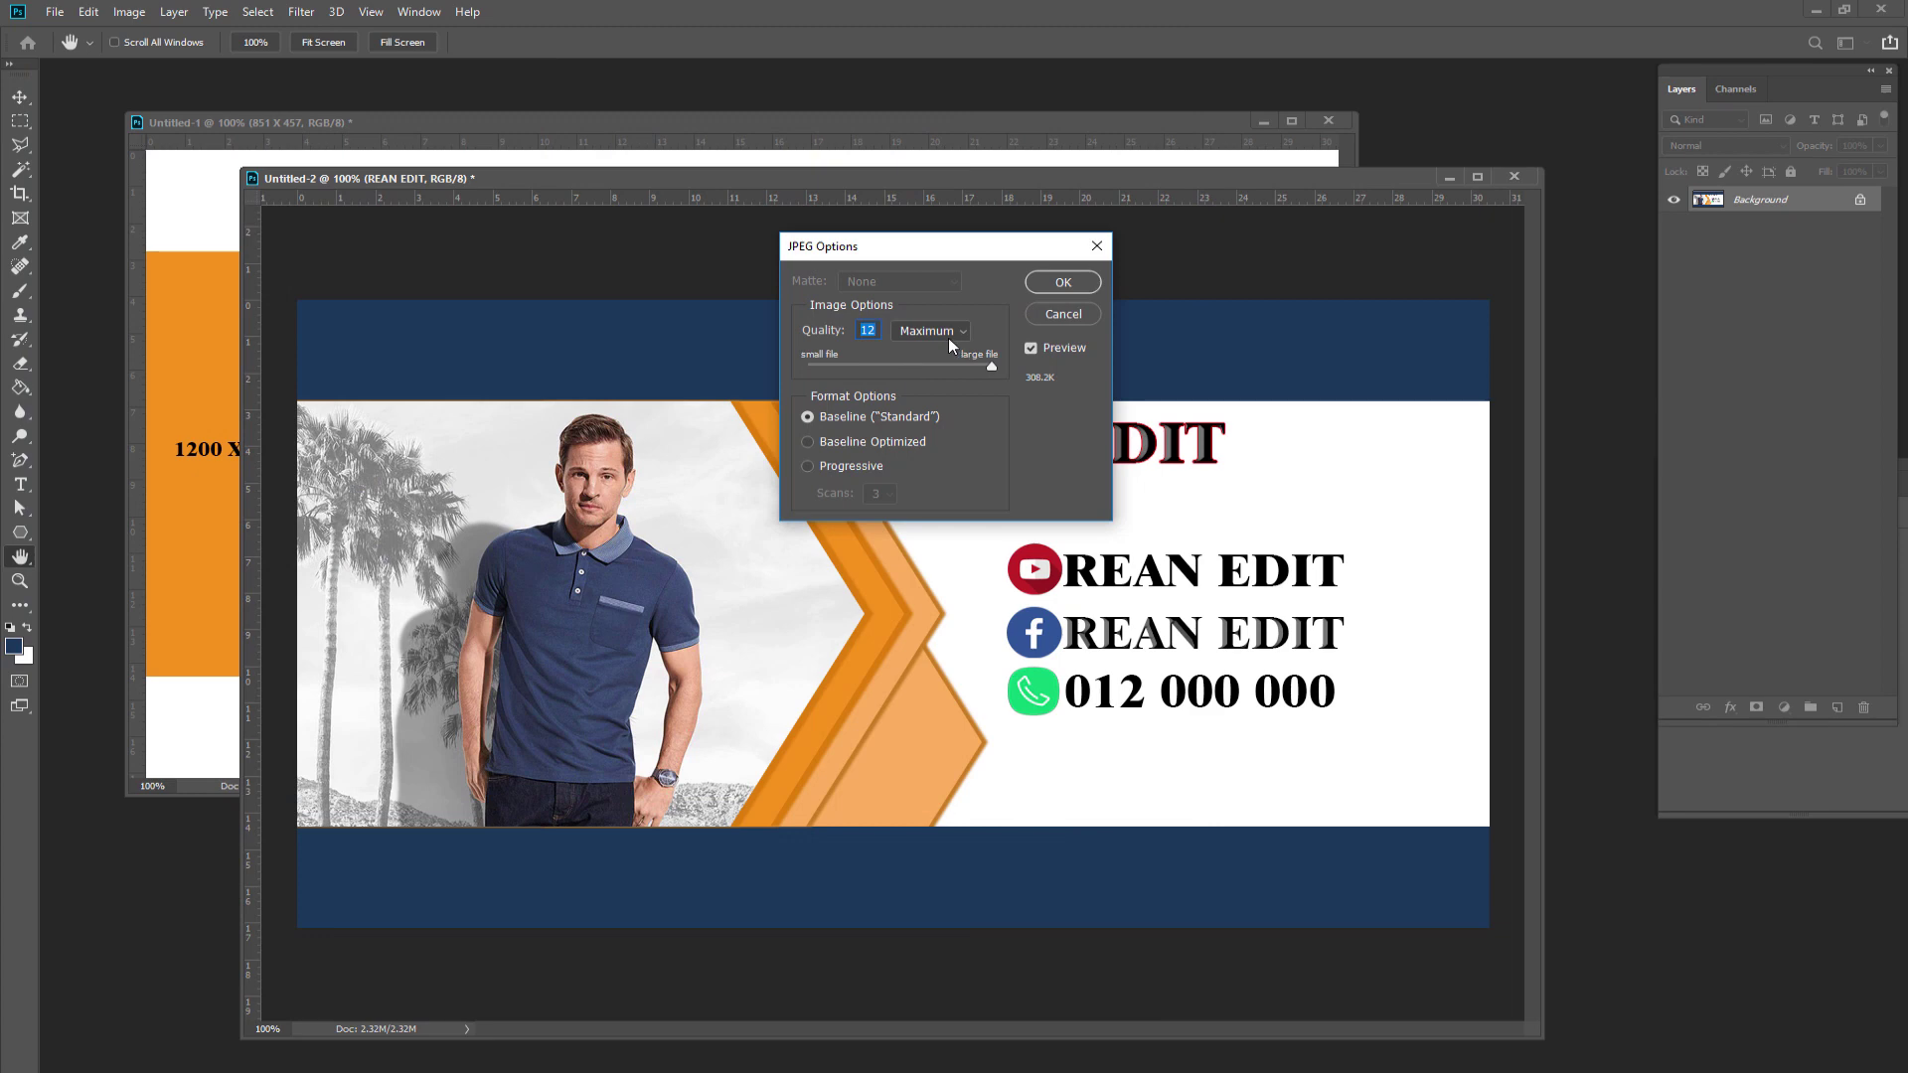
- Choose the High preset and set the JPEG Quality slider to 9
{"action": "left_click", "coordinate": [951, 334]}
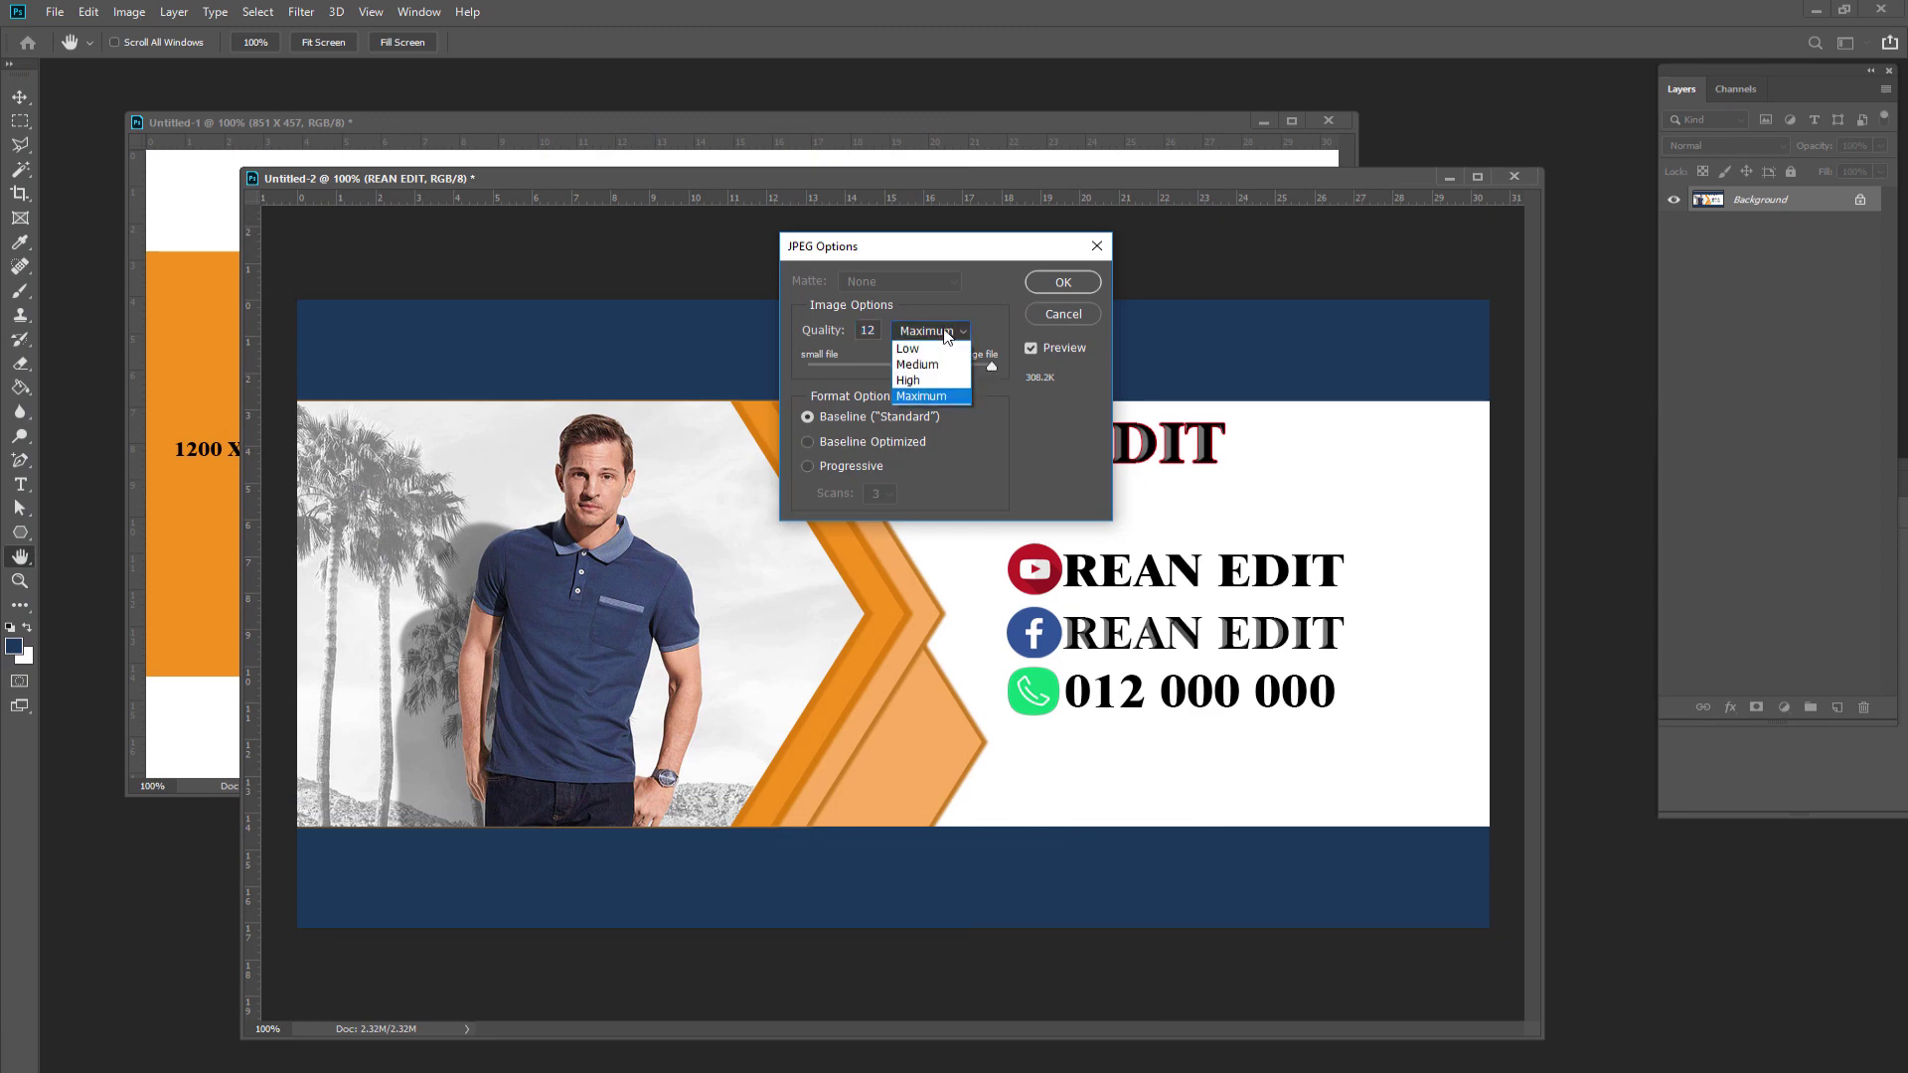
{"action": "left_click", "coordinate": [915, 381]}
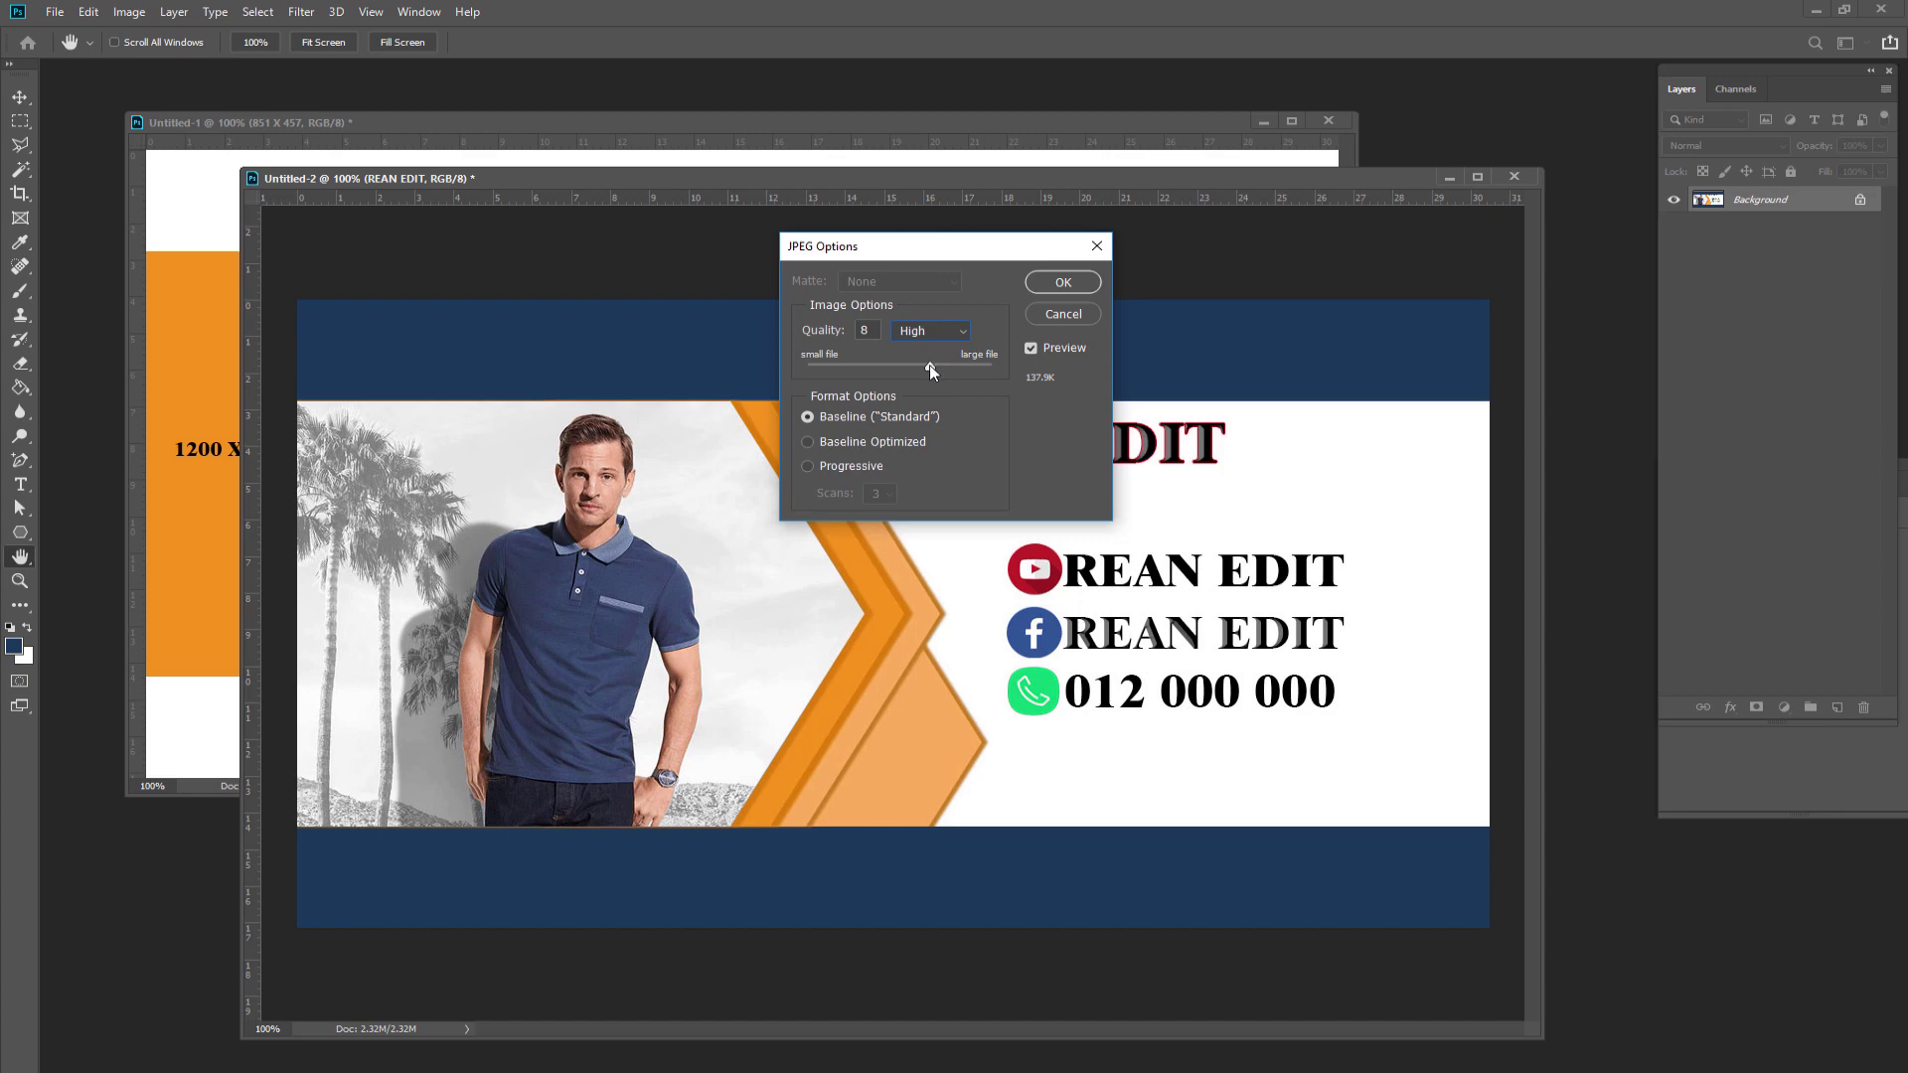
{"action": "left_click_drag", "start_coordinate": [931, 367], "coordinate": [1033, 370]}
{"action": "left_click_drag", "start_coordinate": [991, 366], "coordinate": [945, 366]}
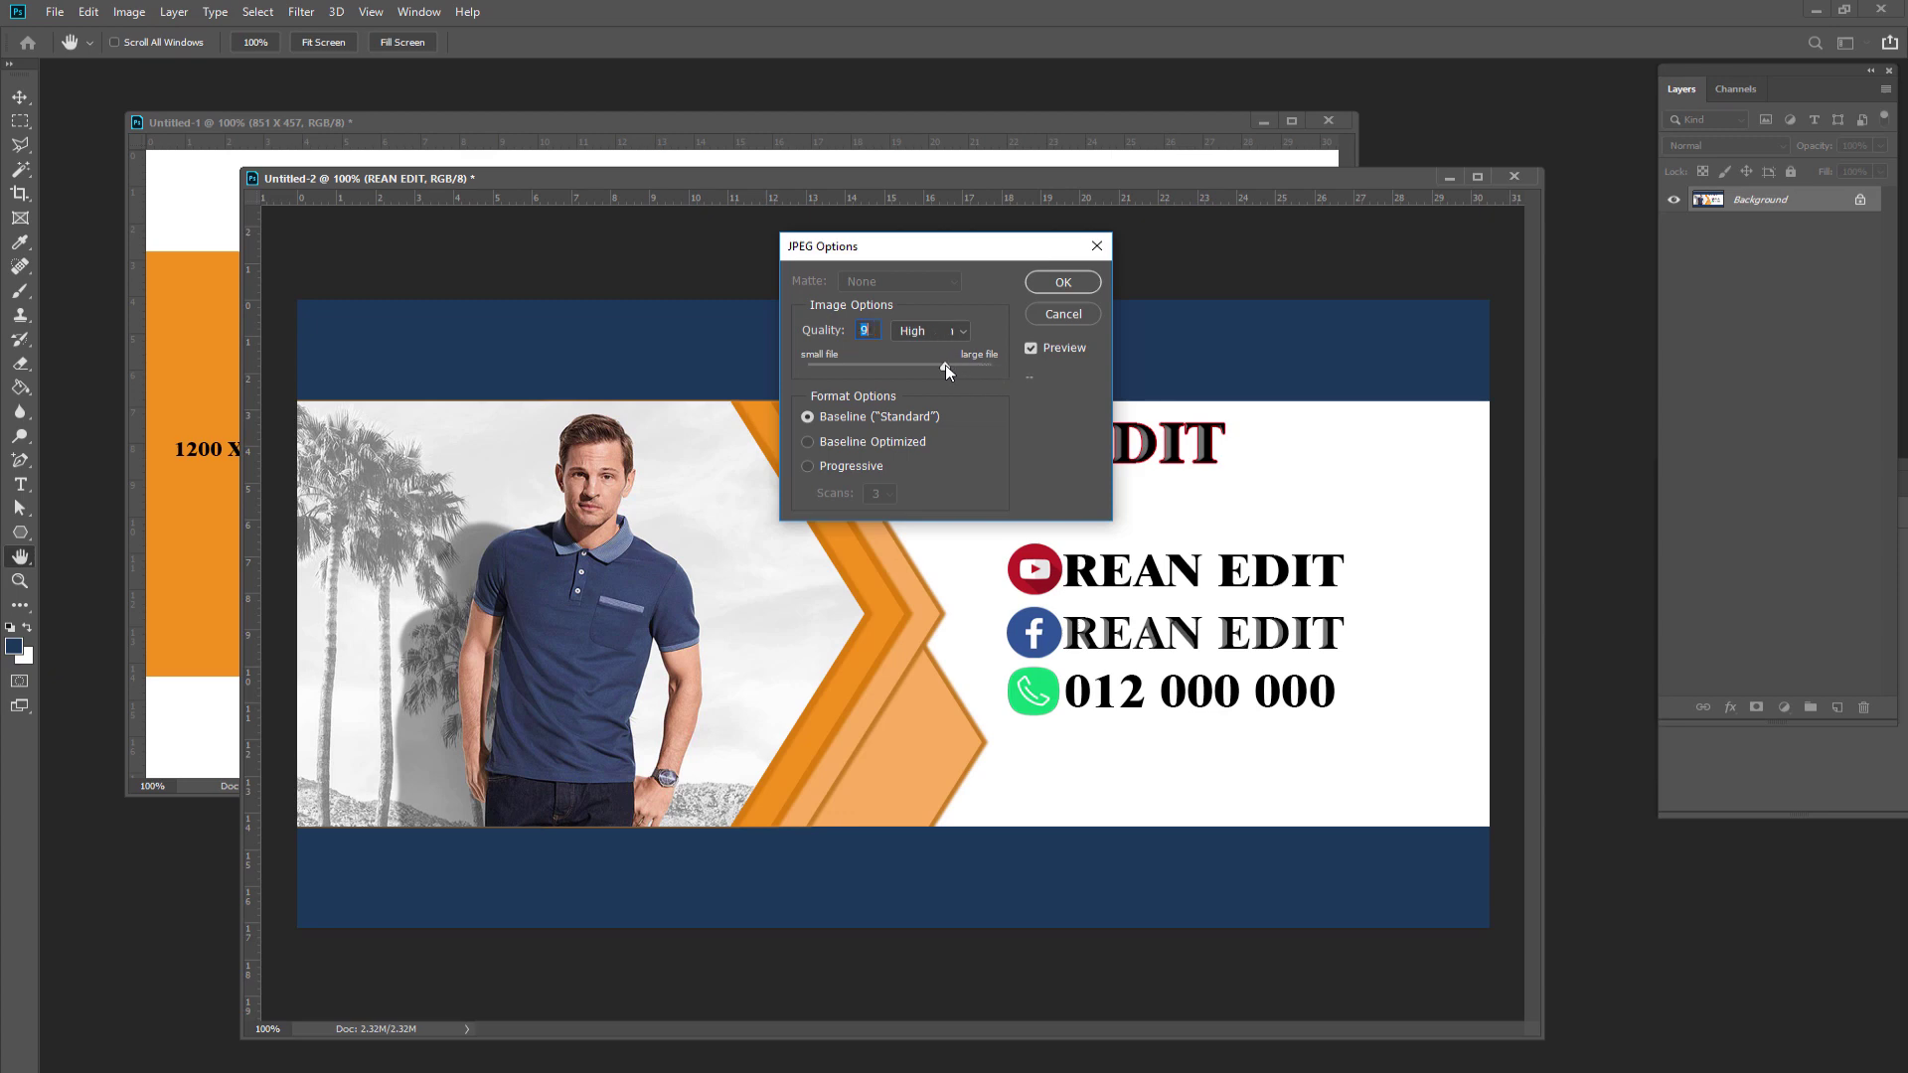